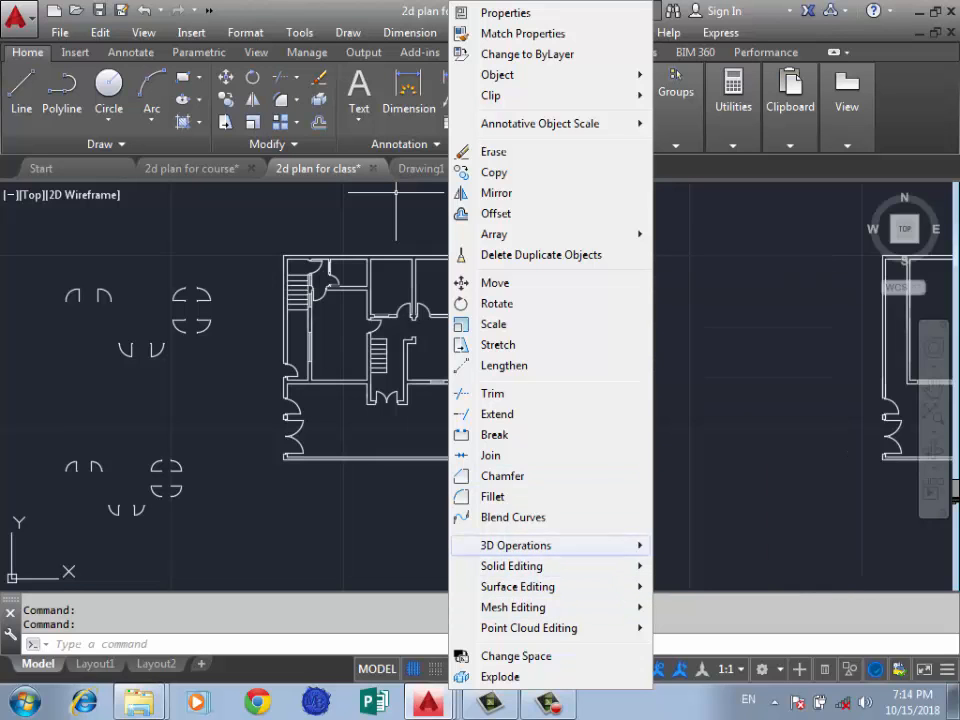
Step: Examine the floor plans, the doors in their openings and the loose door symbols beside the plans
{"action": "left_click", "coordinate": [687, 326]}
{"action": "left_click", "coordinate": [687, 326]}
{"action": "scroll", "coordinate": [429, 243], "scroll_direction": "down", "scroll_amount": 2}
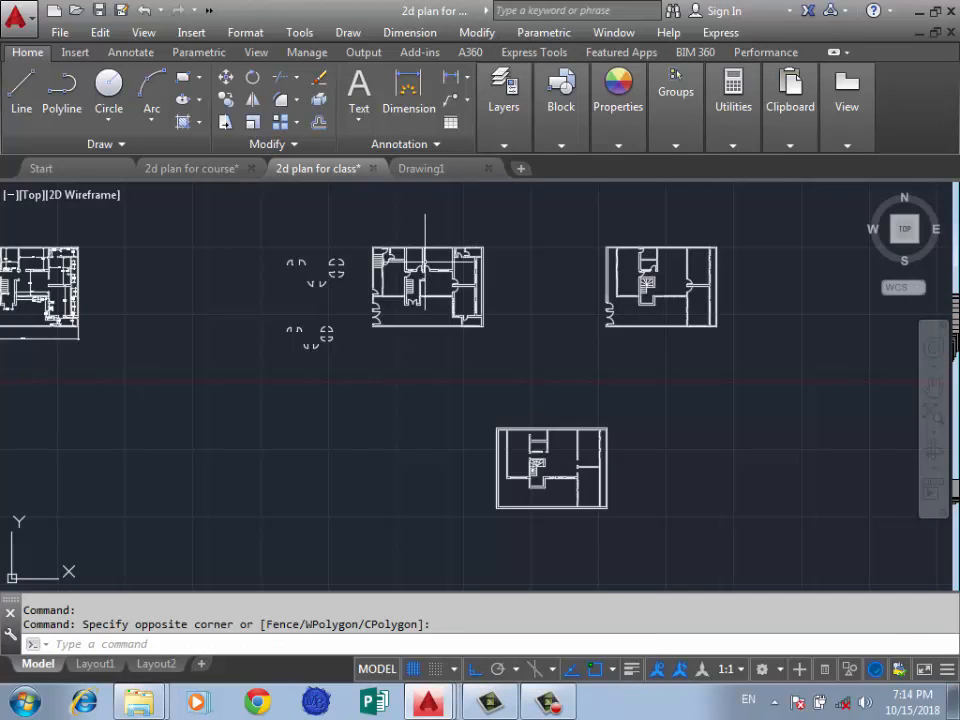
{"action": "scroll", "coordinate": [395, 257], "scroll_direction": "up", "scroll_amount": 4}
{"action": "scroll", "coordinate": [600, 290], "scroll_direction": "down", "scroll_amount": 4}
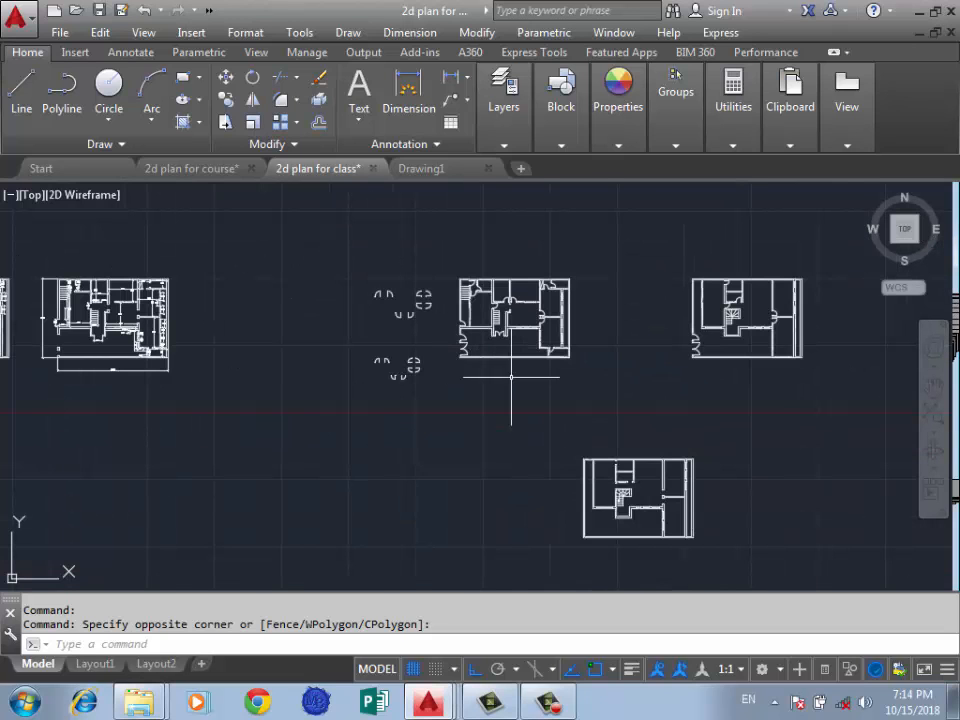
{"action": "scroll", "coordinate": [499, 304], "scroll_direction": "up", "scroll_amount": 6}
{"action": "scroll", "coordinate": [543, 239], "scroll_direction": "down", "scroll_amount": 3}
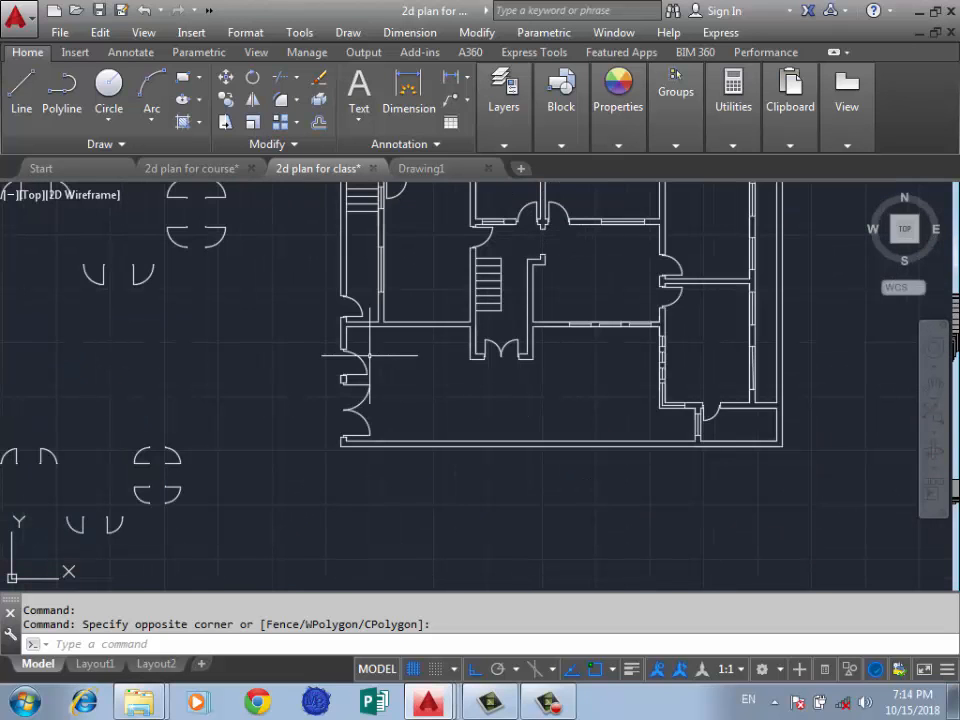
{"action": "scroll", "coordinate": [407, 438], "scroll_direction": "down", "scroll_amount": 2}
{"action": "scroll", "coordinate": [159, 272], "scroll_direction": "up", "scroll_amount": 4}
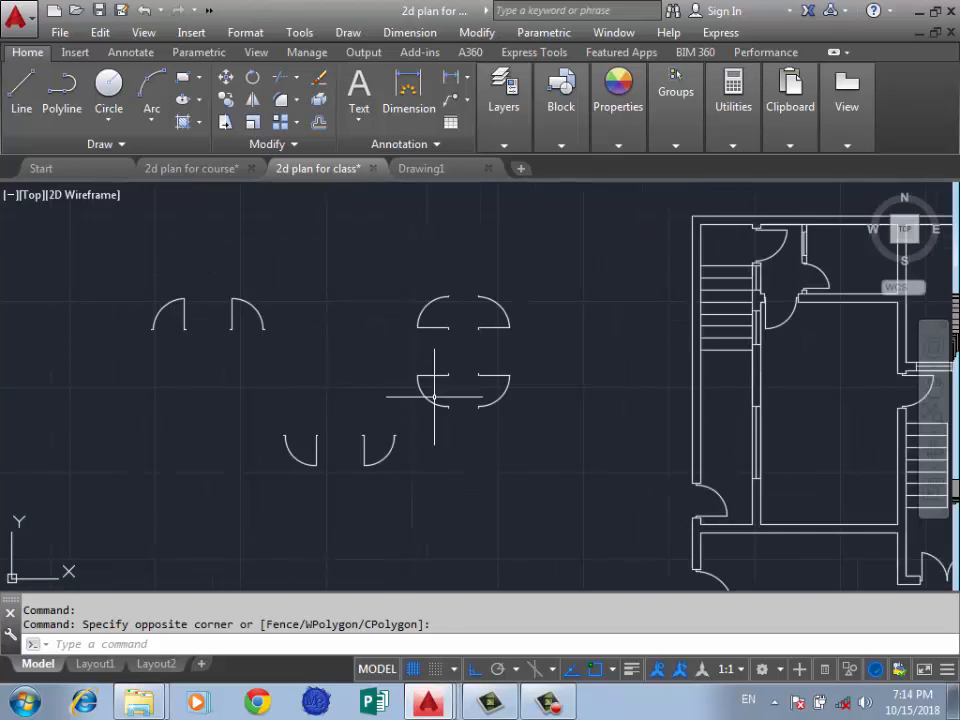
{"action": "scroll", "coordinate": [271, 333], "scroll_direction": "down", "scroll_amount": 2}
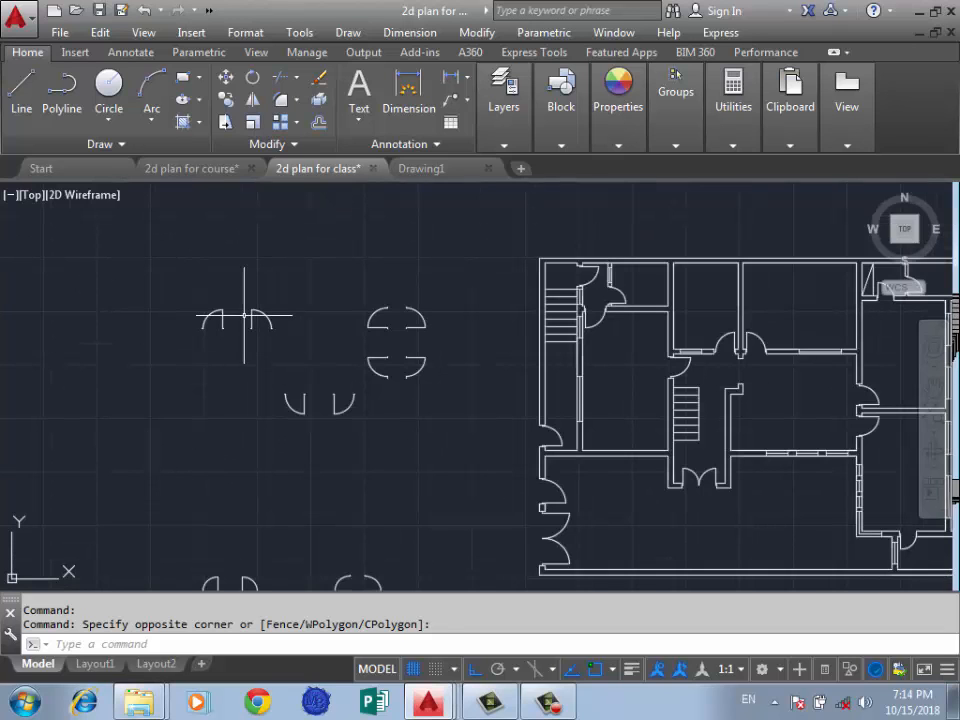
{"action": "scroll", "coordinate": [244, 316], "scroll_direction": "down", "scroll_amount": 2}
{"action": "scroll", "coordinate": [621, 383], "scroll_direction": "up", "scroll_amount": 5}
{"action": "scroll", "coordinate": [496, 224], "scroll_direction": "up", "scroll_amount": 6}
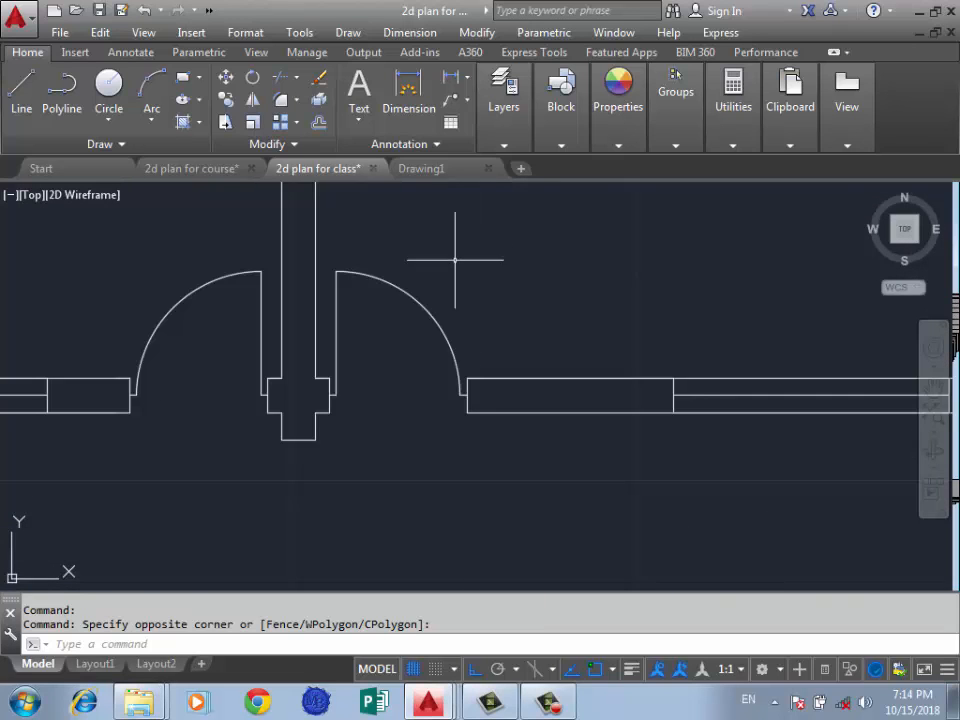
{"action": "scroll", "coordinate": [443, 232], "scroll_direction": "down", "scroll_amount": 16}
{"action": "scroll", "coordinate": [541, 375], "scroll_direction": "up", "scroll_amount": 2}
{"action": "scroll", "coordinate": [541, 375], "scroll_direction": "up", "scroll_amount": 5}
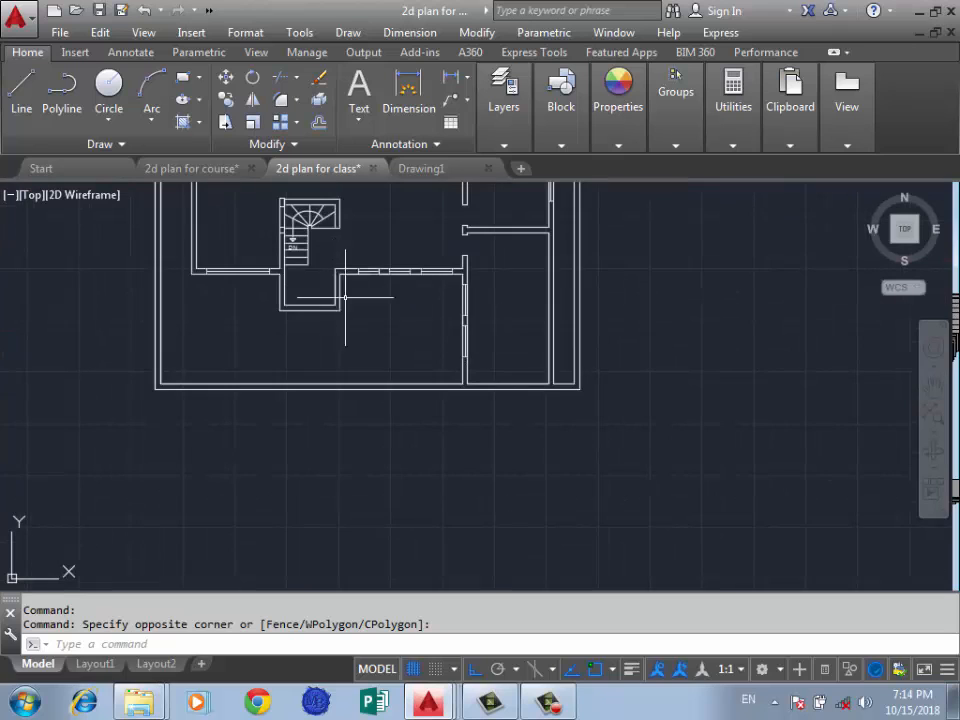
Step: Draw a 0.05 line up from the midpoint of the lower wall end at the empty door opening and continue it horizontally as the door leaf
{"action": "scroll", "coordinate": [280, 200], "scroll_direction": "down", "scroll_amount": 2}
{"action": "scroll", "coordinate": [443, 309], "scroll_direction": "up", "scroll_amount": 2}
{"action": "scroll", "coordinate": [430, 320], "scroll_direction": "up", "scroll_amount": 5}
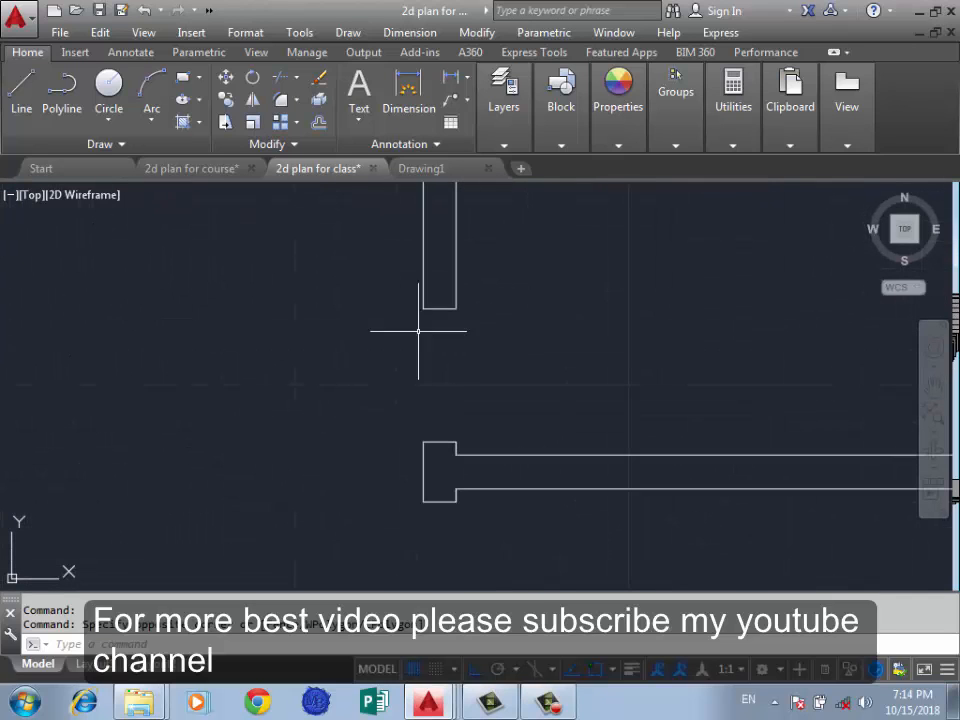
{"action": "type", "text": "l"}
{"action": "key", "text": "Return"}
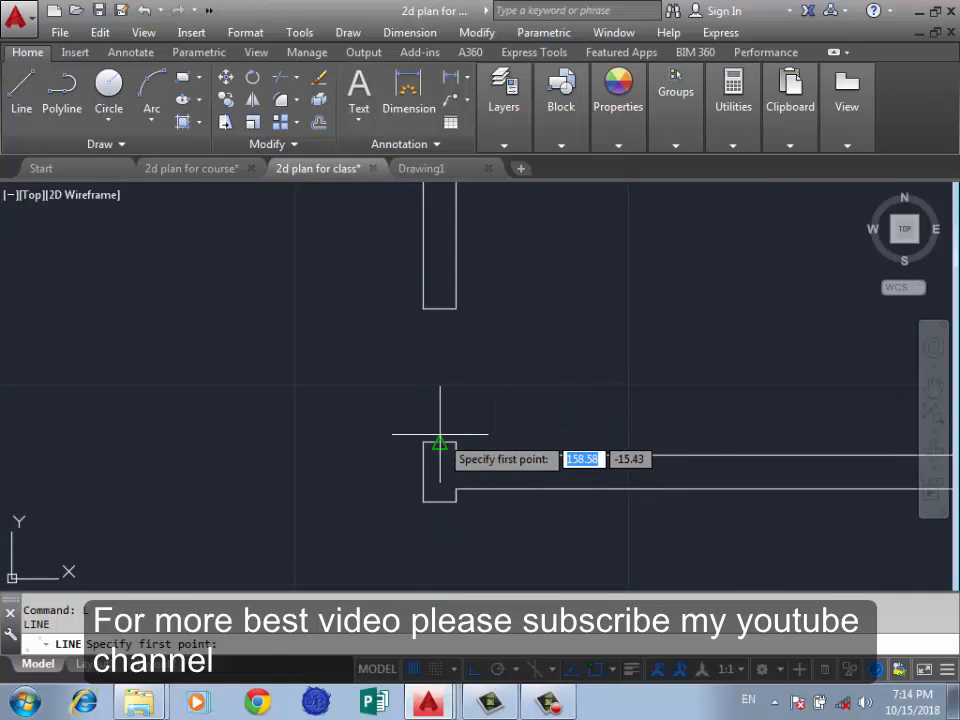
{"action": "left_click", "coordinate": [438, 443]}
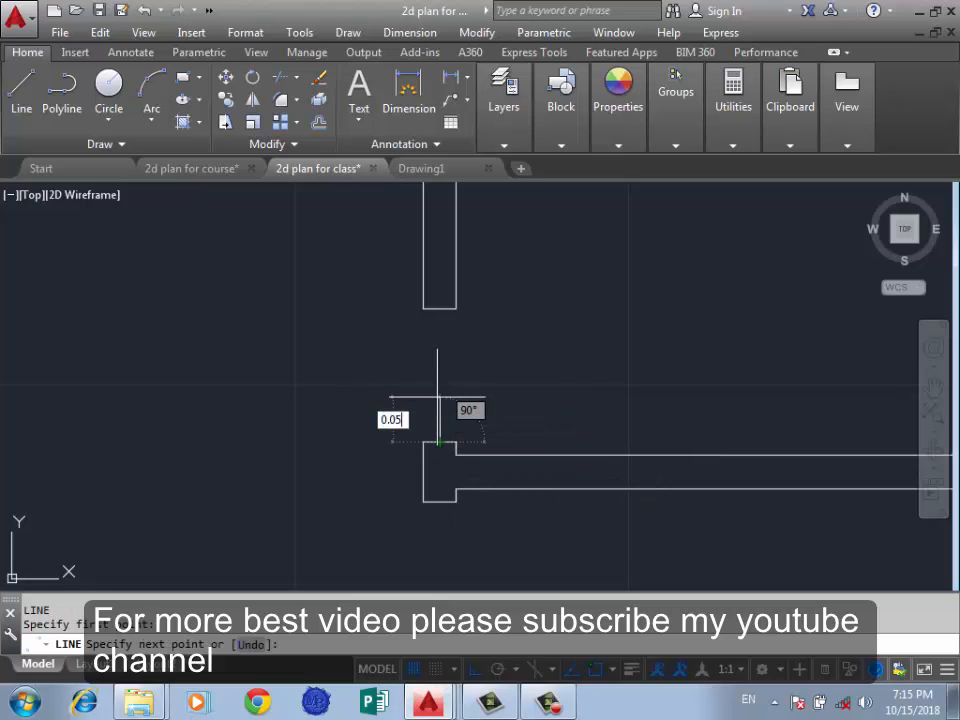
{"action": "type", "text": "0.05"}
{"action": "key", "text": "Return"}
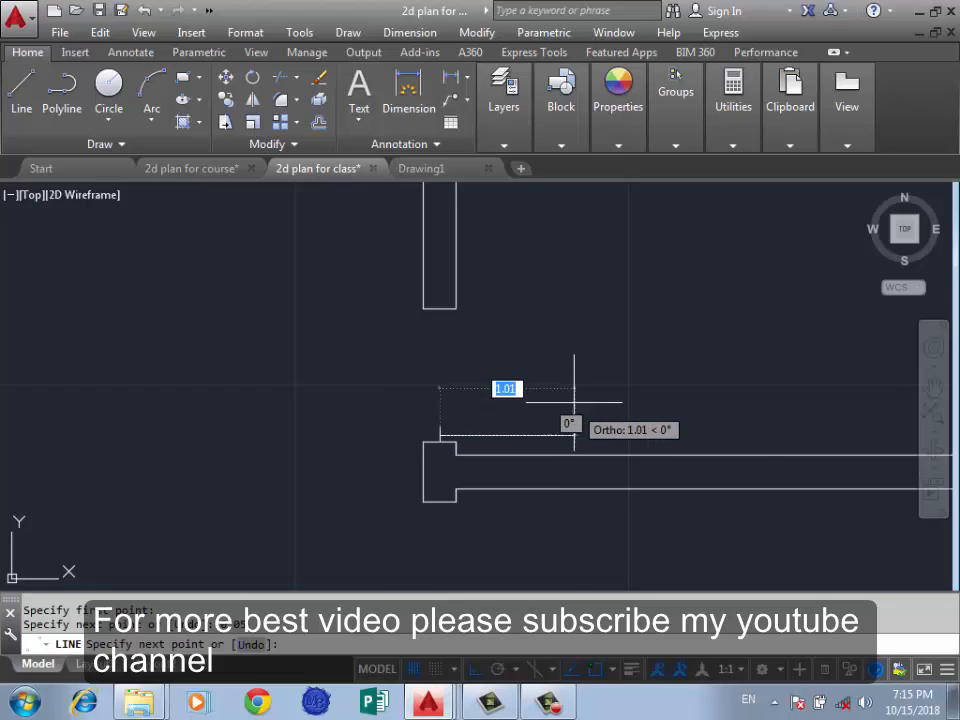
{"action": "key", "text": "Return"}
{"action": "key", "text": "Return"}
Step: Draw a 0.05 line straight down from the midpoint of the wall end above the door opening
{"action": "key", "text": "Return"}
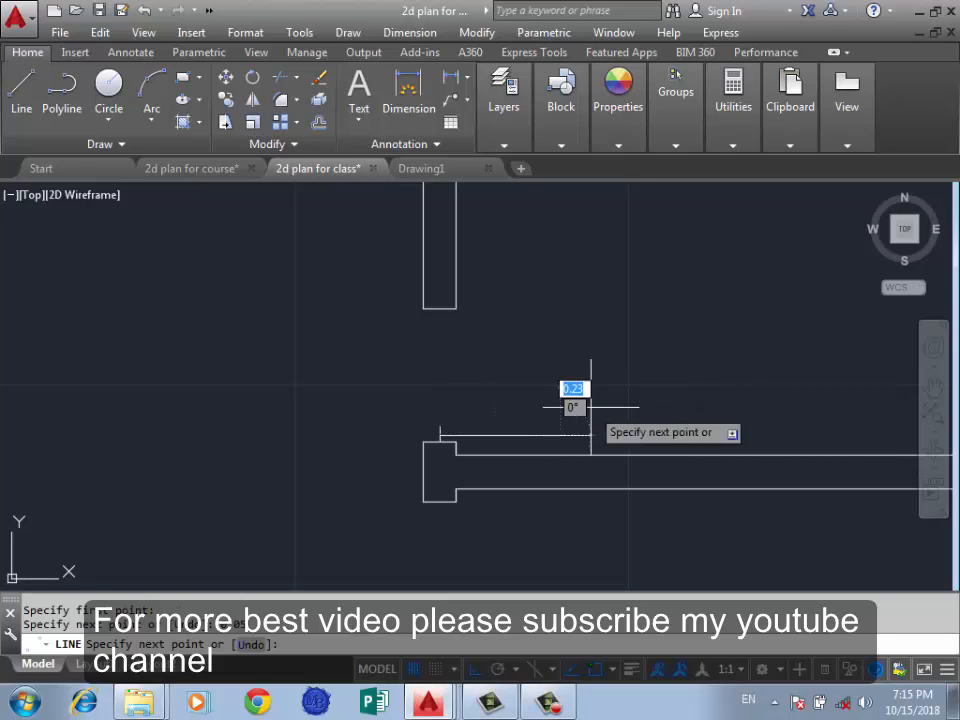
{"action": "left_click", "coordinate": [439, 307]}
{"action": "type", "text": "0."}
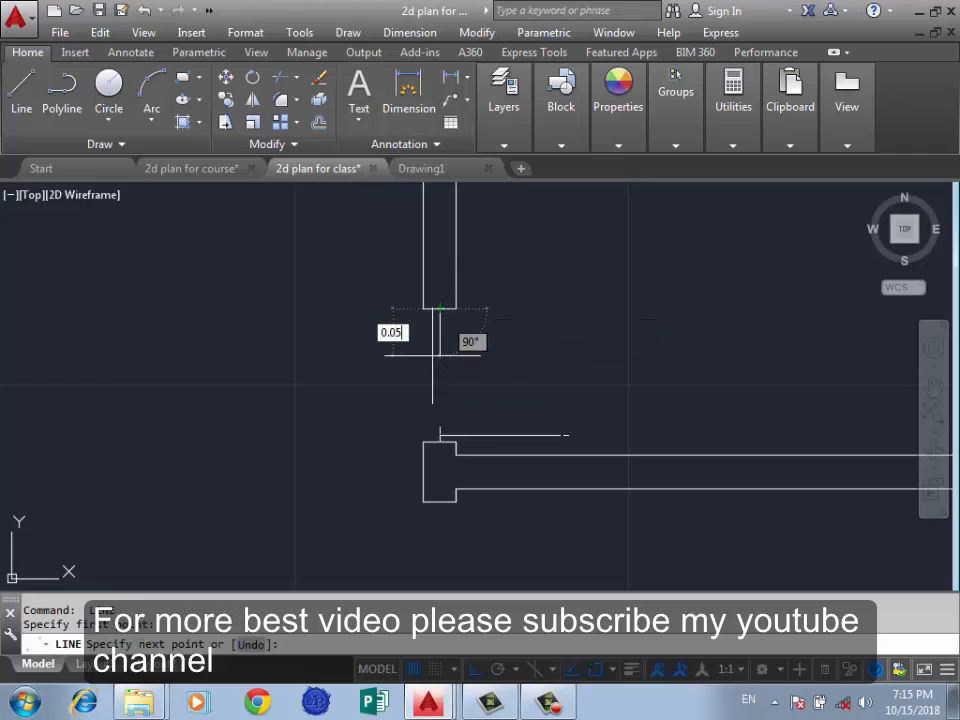
{"action": "type", "text": "05"}
{"action": "key", "text": "Return"}
{"action": "key", "text": "Return"}
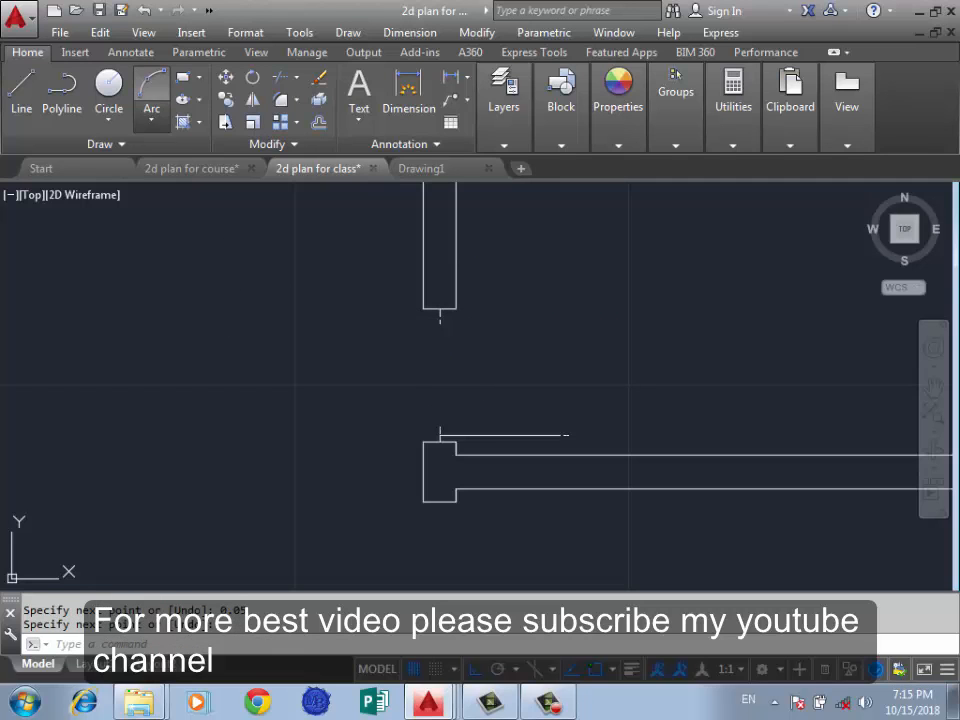
Step: Draw the door swing as a Start, End, Direction arc from the leaf's free end to the upper stub, starting vertically upward
{"action": "left_click", "coordinate": [151, 115]}
{"action": "left_click", "coordinate": [200, 349]}
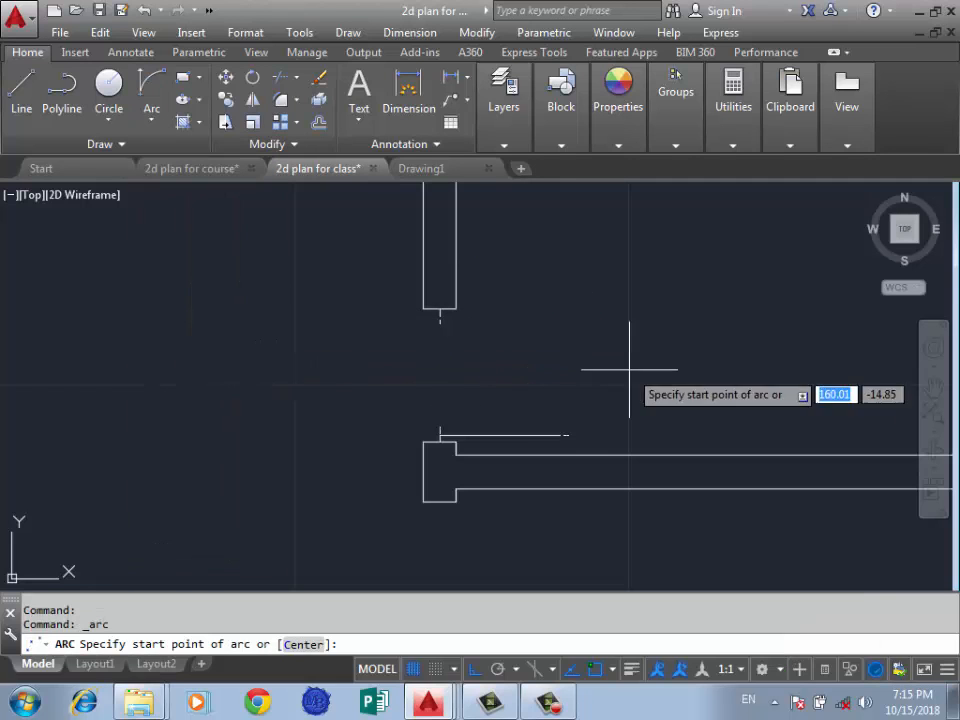
{"action": "left_click", "coordinate": [560, 434]}
{"action": "left_click", "coordinate": [440, 316]}
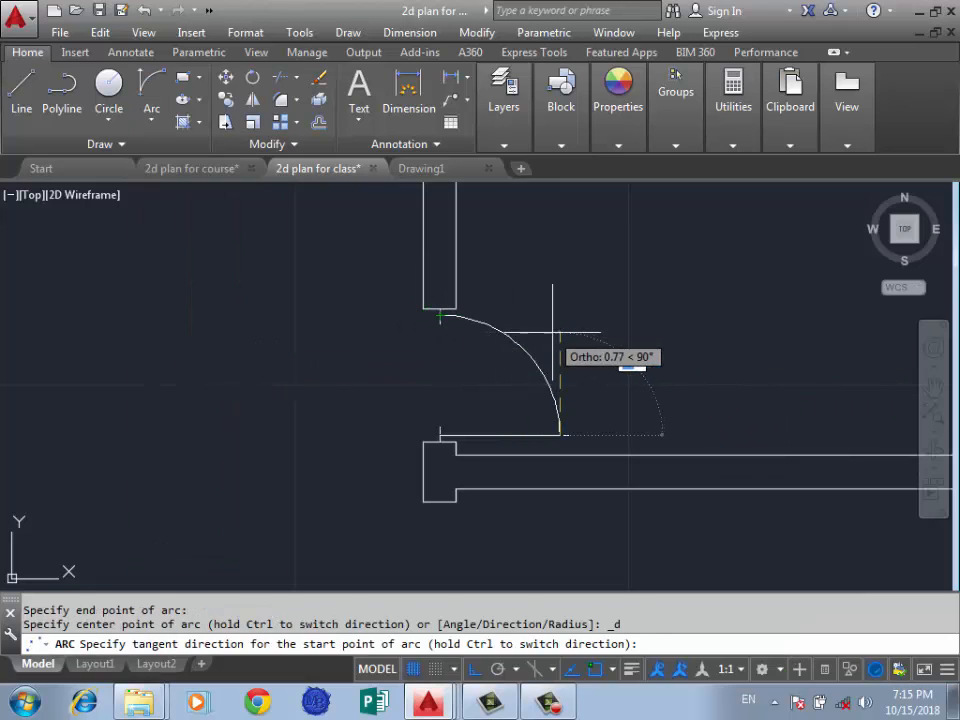
{"action": "left_click", "coordinate": [552, 332]}
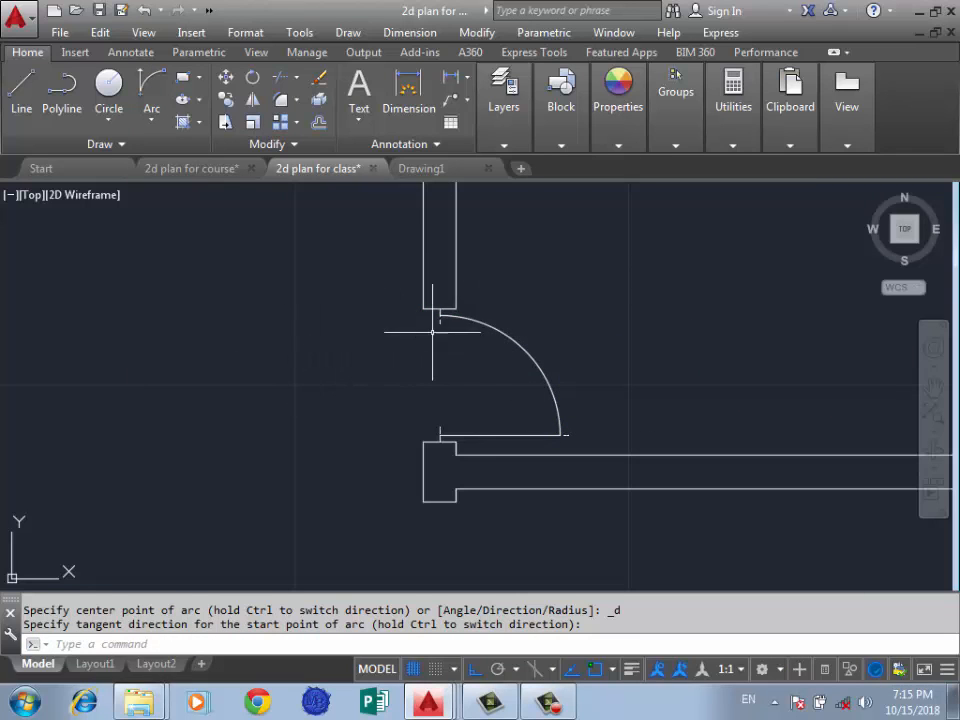
{"action": "scroll", "coordinate": [493, 331], "scroll_direction": "up", "scroll_amount": 3}
{"action": "scroll", "coordinate": [530, 286], "scroll_direction": "down", "scroll_amount": 3}
{"action": "left_click", "coordinate": [594, 304]}
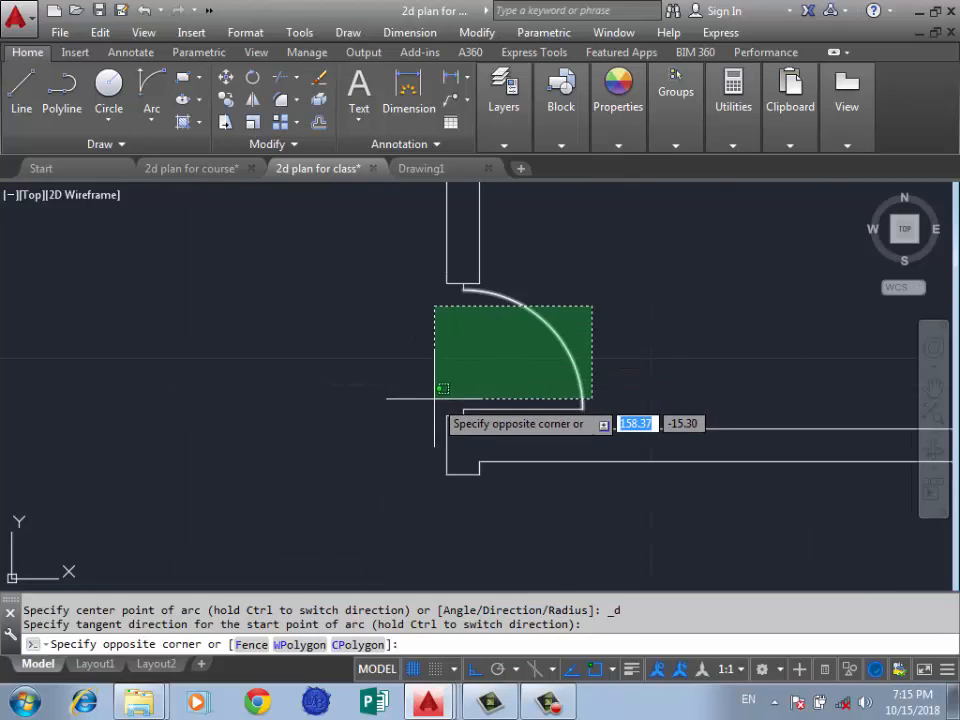
{"action": "left_click", "coordinate": [421, 411]}
{"action": "scroll", "coordinate": [473, 300], "scroll_direction": "up", "scroll_amount": 4}
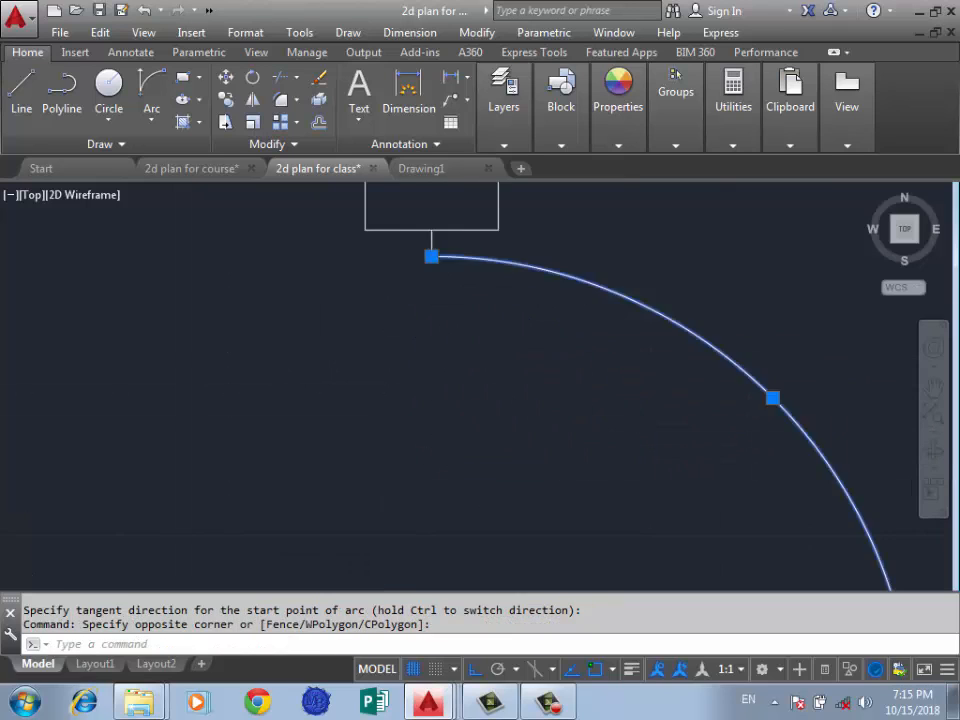
{"action": "left_click", "coordinate": [441, 203]}
{"action": "left_click", "coordinate": [386, 252]}
{"action": "scroll", "coordinate": [478, 325], "scroll_direction": "down", "scroll_amount": 3}
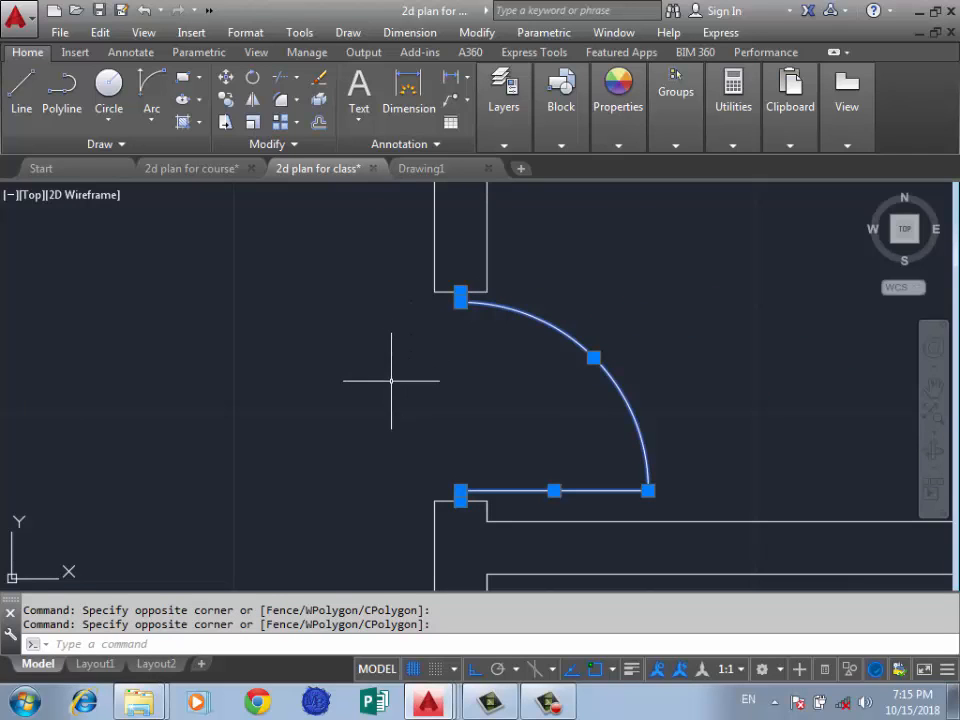
Step: Use PEDIT with Multiple to convert the door's arc, leaf and both short stubs and join them into one polyline with fuzz distance 0.00
{"action": "type", "text": "ed"}
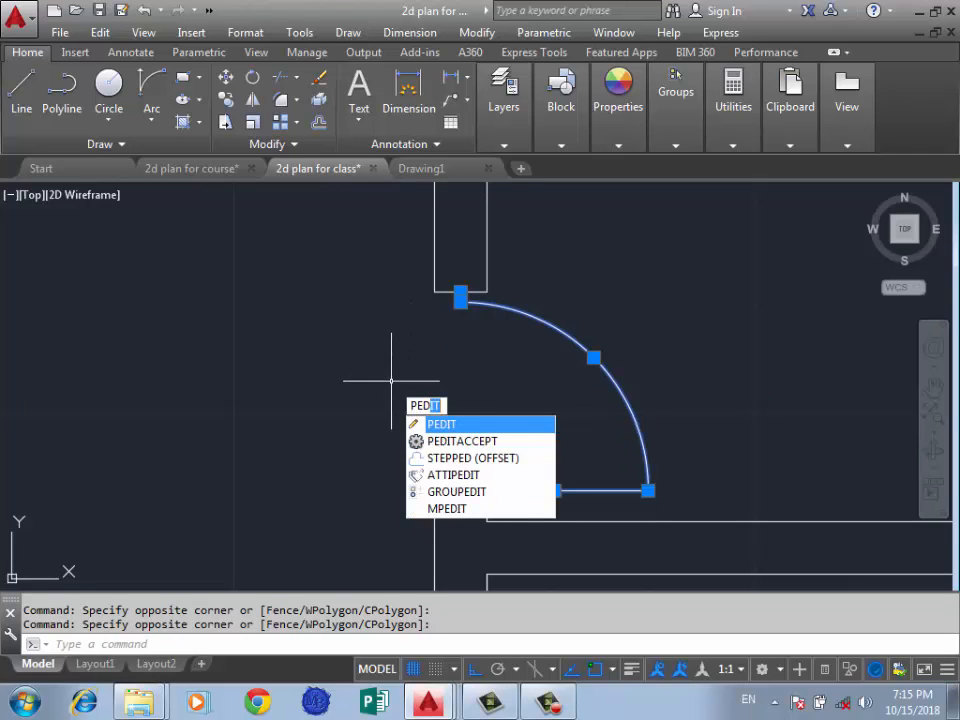
{"action": "key", "text": "Return"}
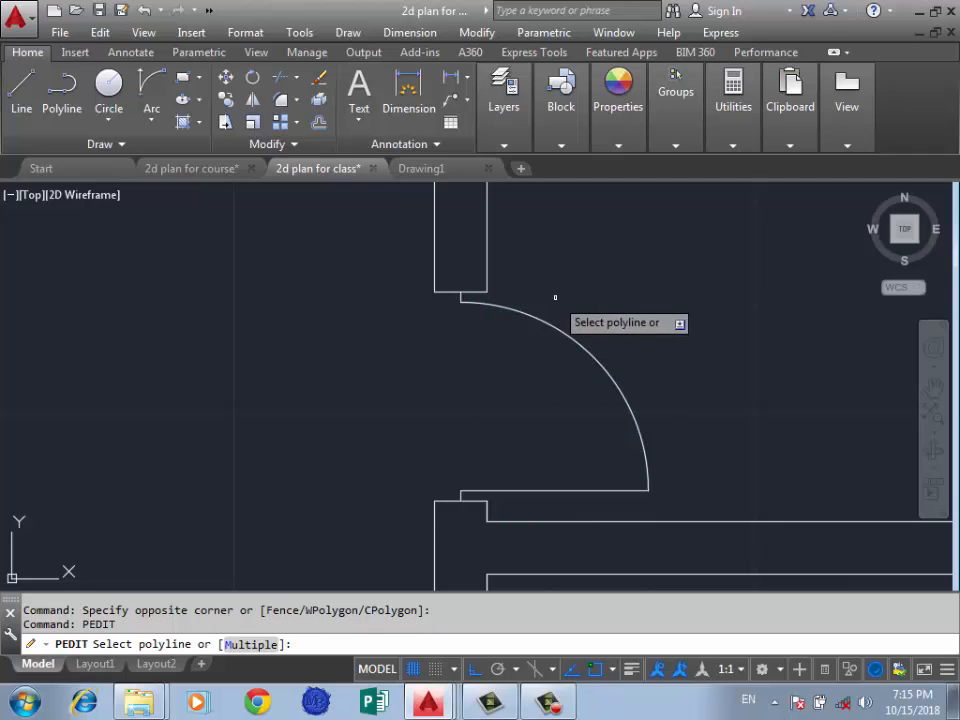
{"action": "scroll", "coordinate": [460, 296], "scroll_direction": "up", "scroll_amount": 3}
{"action": "left_click", "coordinate": [444, 335]}
{"action": "left_click", "coordinate": [459, 315]}
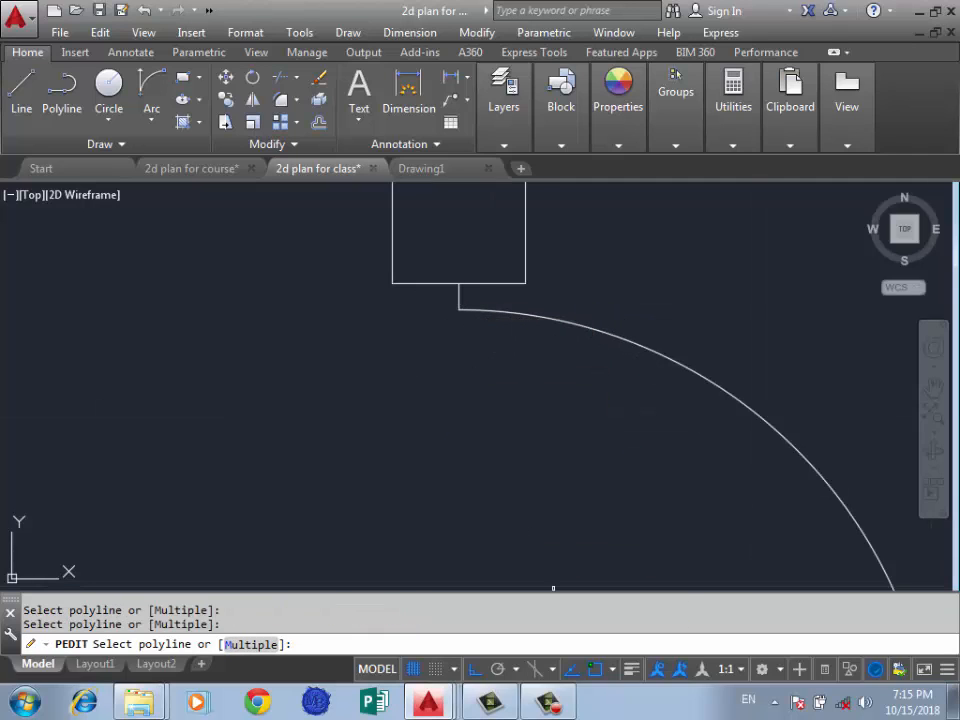
{"action": "left_click", "coordinate": [482, 300]}
{"action": "left_click", "coordinate": [420, 362]}
{"action": "scroll", "coordinate": [463, 251], "scroll_direction": "down", "scroll_amount": 3}
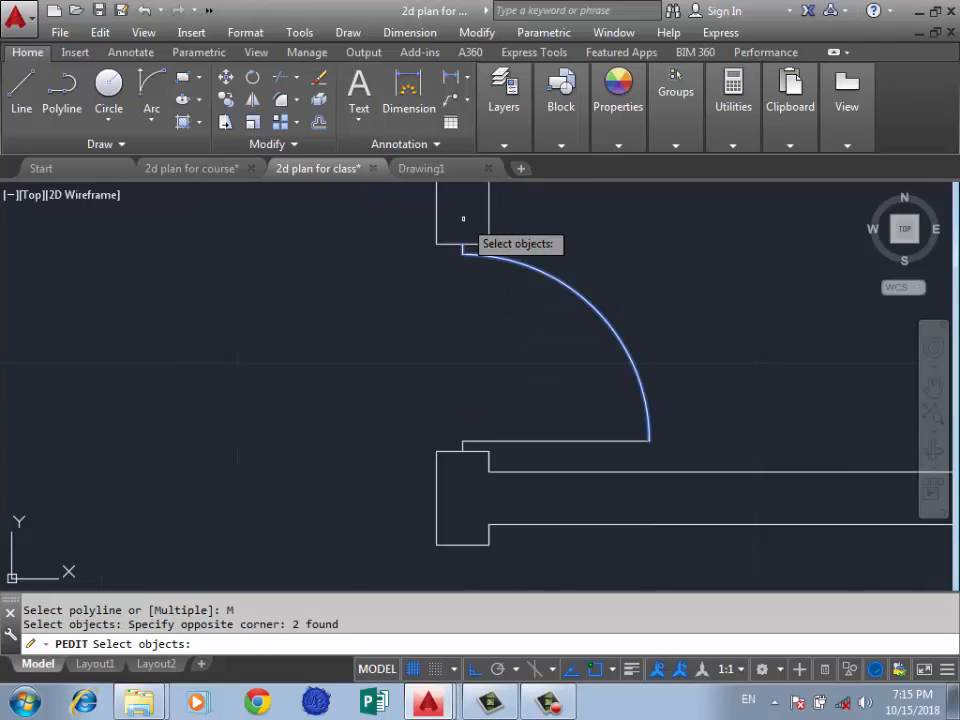
{"action": "scroll", "coordinate": [470, 430], "scroll_direction": "up", "scroll_amount": 1}
{"action": "left_click", "coordinate": [470, 436]}
{"action": "left_click", "coordinate": [425, 460]}
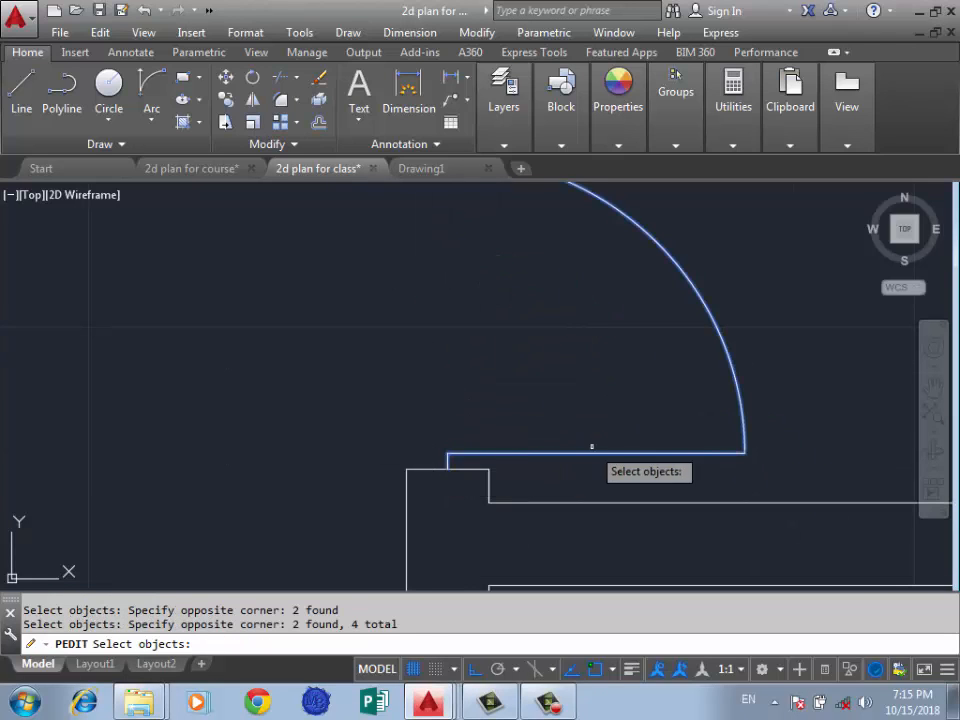
{"action": "scroll", "coordinate": [591, 446], "scroll_direction": "down", "scroll_amount": 1}
{"action": "scroll", "coordinate": [510, 247], "scroll_direction": "up", "scroll_amount": 3}
{"action": "left_click", "coordinate": [491, 288]}
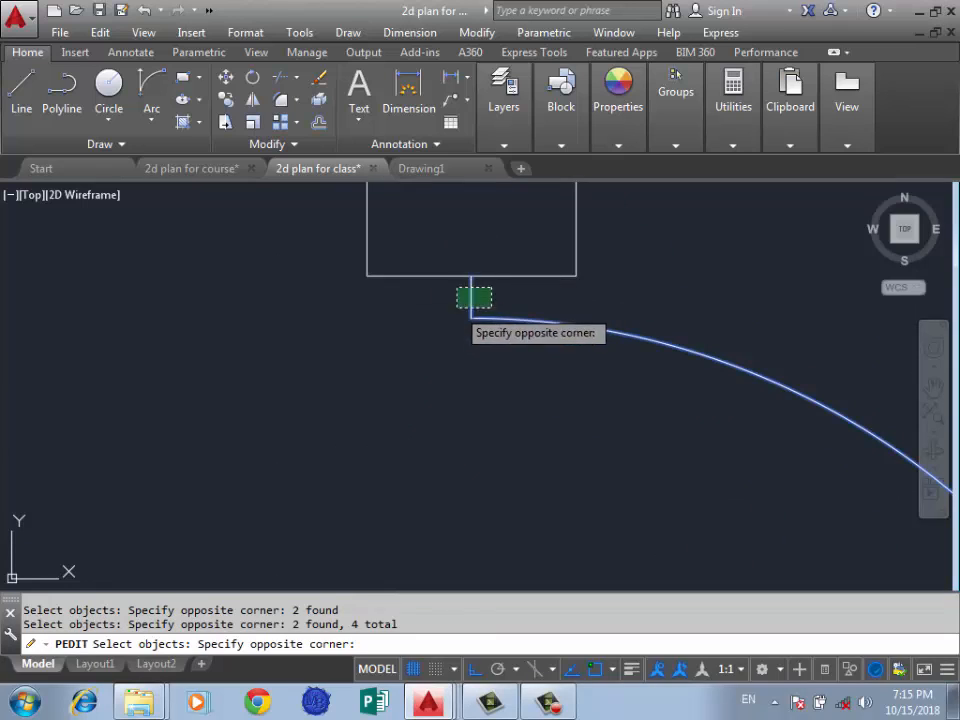
{"action": "left_click", "coordinate": [458, 314]}
{"action": "scroll", "coordinate": [506, 295], "scroll_direction": "down", "scroll_amount": 2}
{"action": "key", "text": "Return"}
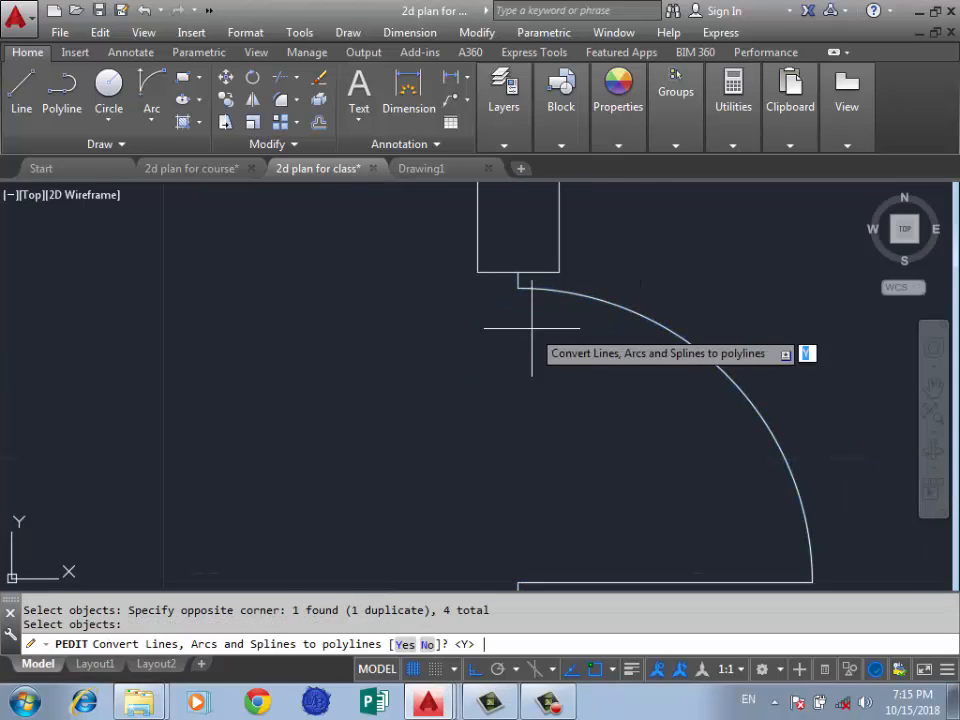
{"action": "key", "text": "Return"}
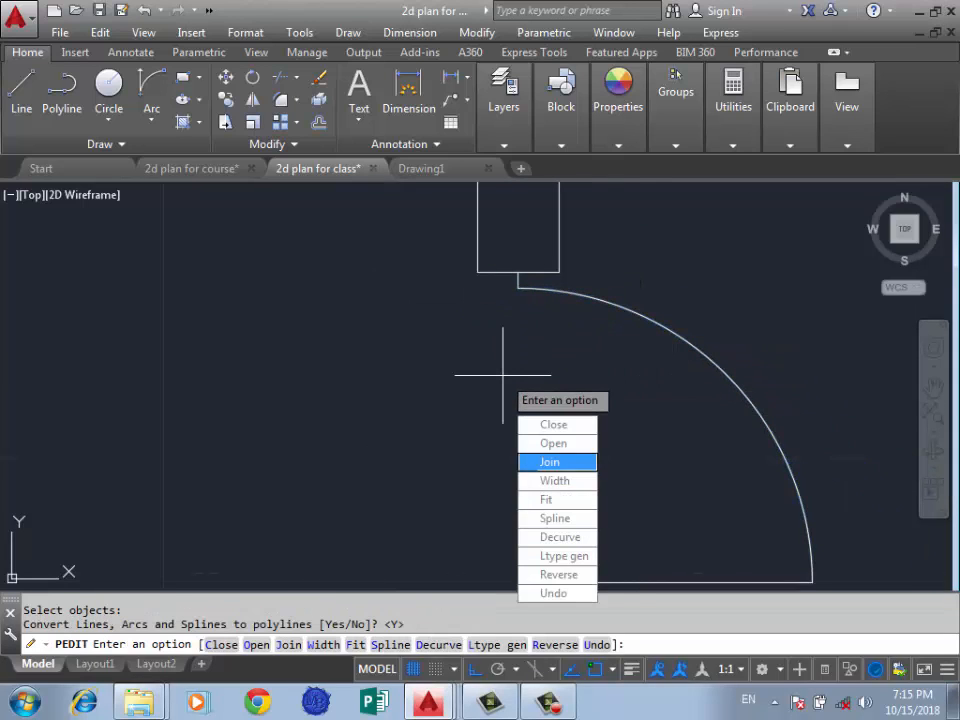
{"action": "key", "text": "Return"}
{"action": "key", "text": "Return"}
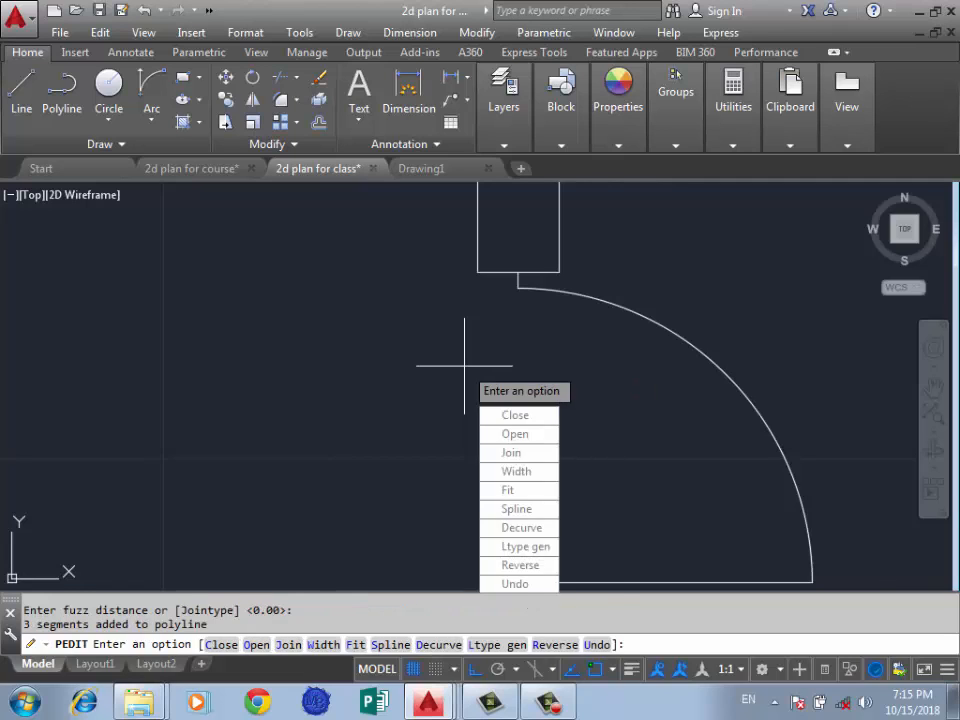
{"action": "key", "text": "Return"}
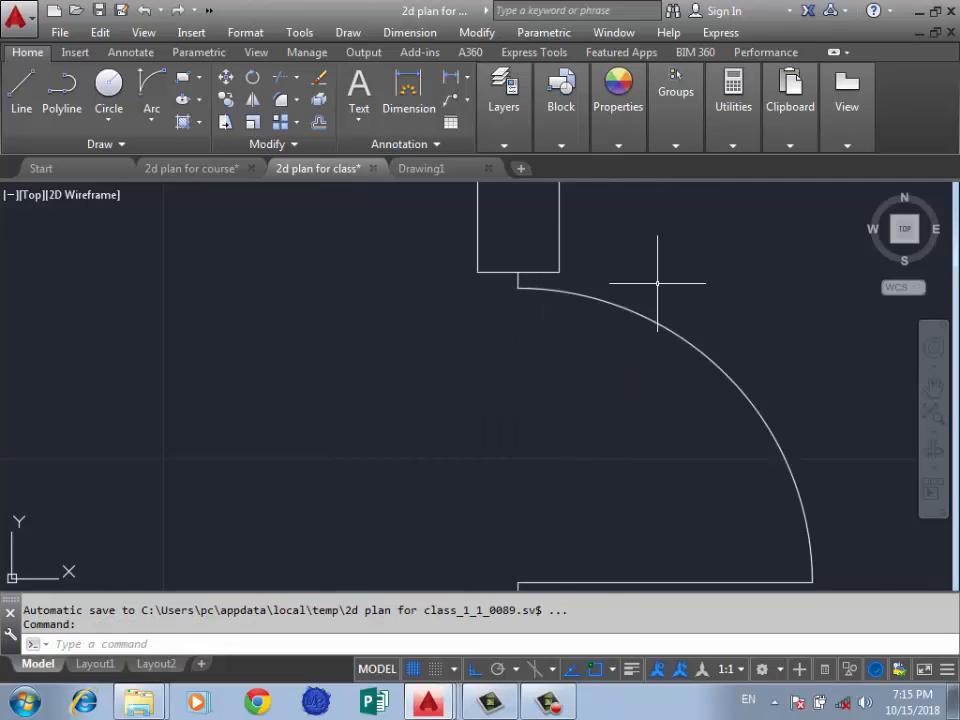
Step: Copy the door polyline from its upper stub to the empty area west of the floor plan
{"action": "scroll", "coordinate": [668, 278], "scroll_direction": "down", "scroll_amount": 3}
{"action": "type", "text": "ct o"}
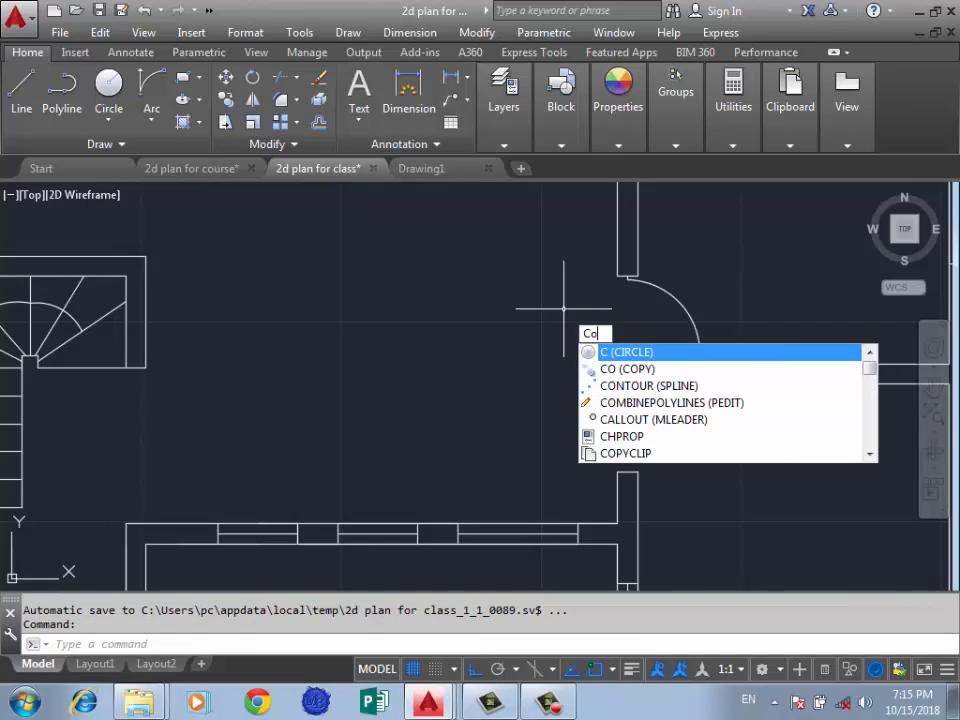
{"action": "key", "text": "Return"}
{"action": "left_click", "coordinate": [662, 290]}
{"action": "key", "text": "Return"}
{"action": "scroll", "coordinate": [615, 300], "scroll_direction": "up", "scroll_amount": 4}
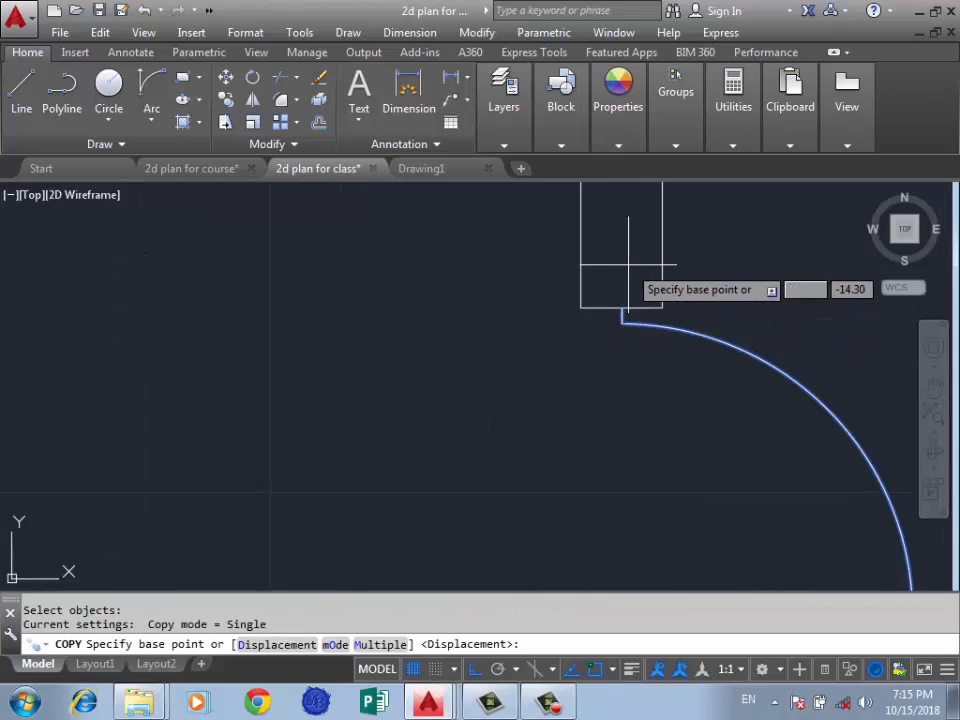
{"action": "left_click", "coordinate": [621, 312]}
{"action": "scroll", "coordinate": [782, 263], "scroll_direction": "down", "scroll_amount": 5}
{"action": "scroll", "coordinate": [782, 263], "scroll_direction": "down", "scroll_amount": 5}
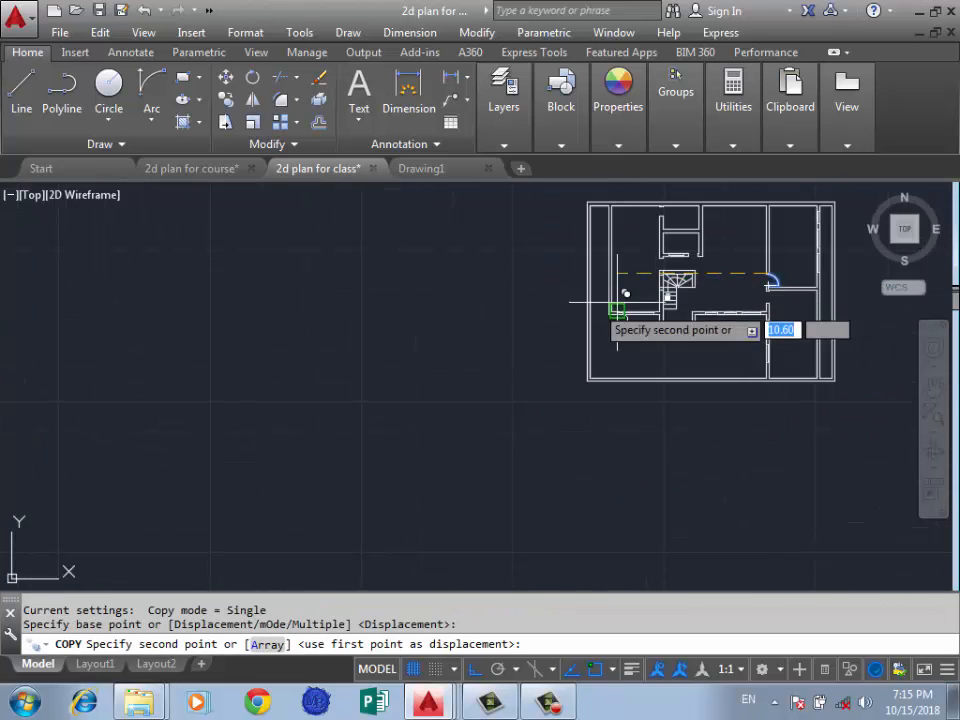
{"action": "scroll", "coordinate": [439, 268], "scroll_direction": "up", "scroll_amount": 5}
{"action": "left_click", "coordinate": [440, 271]}
Step: Mirror the copied door about a vertical line through its upper stub, keeping the source door
{"action": "scroll", "coordinate": [383, 286], "scroll_direction": "up", "scroll_amount": 5}
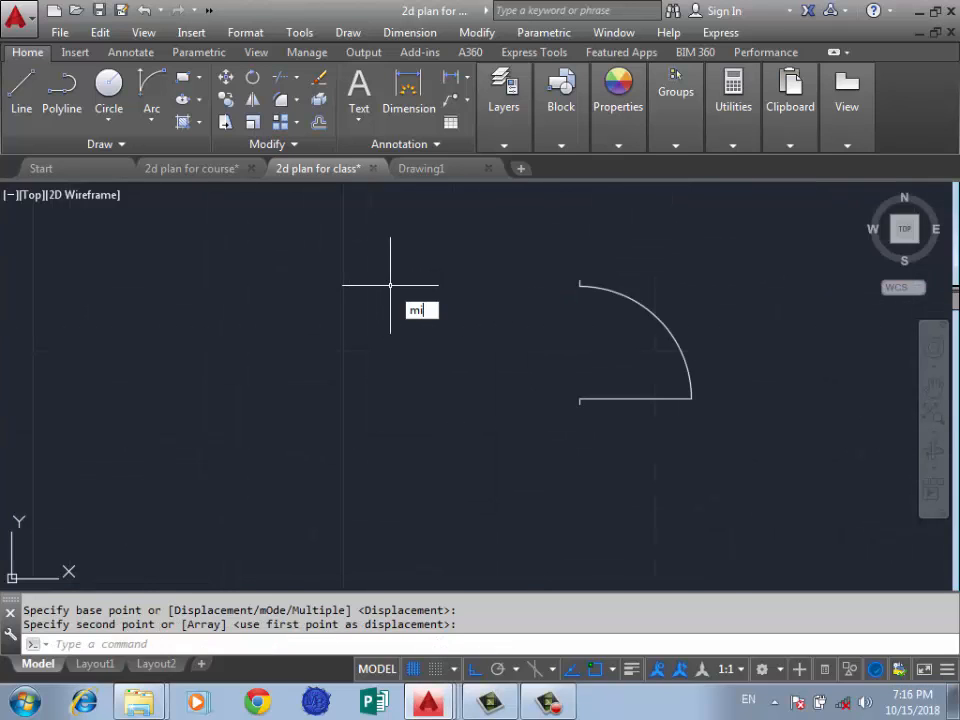
{"action": "type", "text": "mi"}
{"action": "key", "text": "Return"}
{"action": "left_click", "coordinate": [630, 298]}
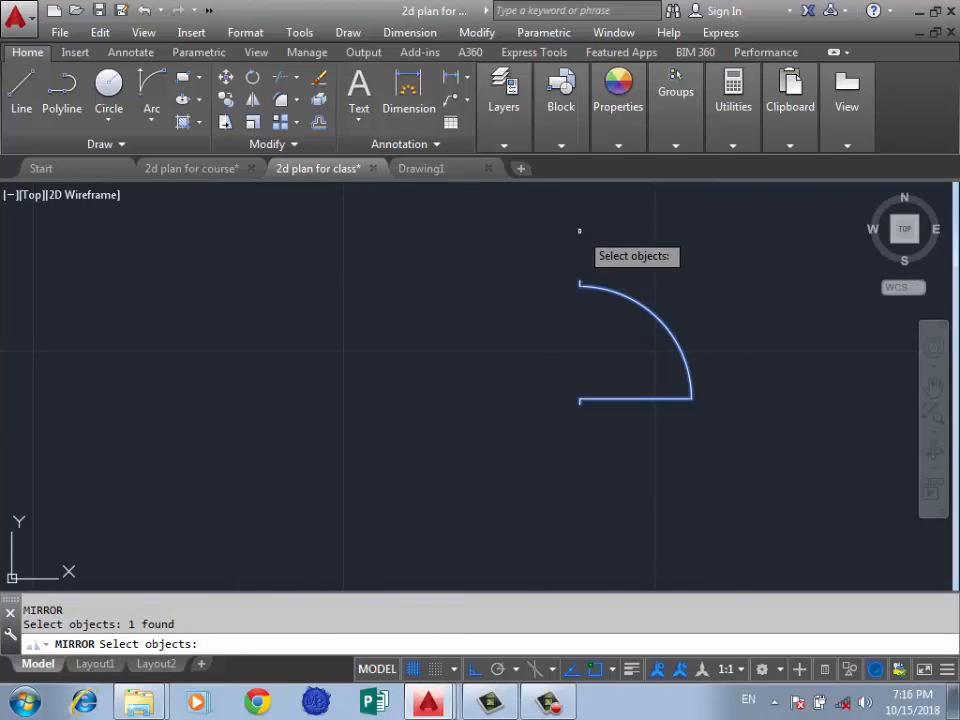
{"action": "key", "text": "Return"}
{"action": "scroll", "coordinate": [530, 268], "scroll_direction": "up", "scroll_amount": 2}
{"action": "left_click", "coordinate": [604, 297]}
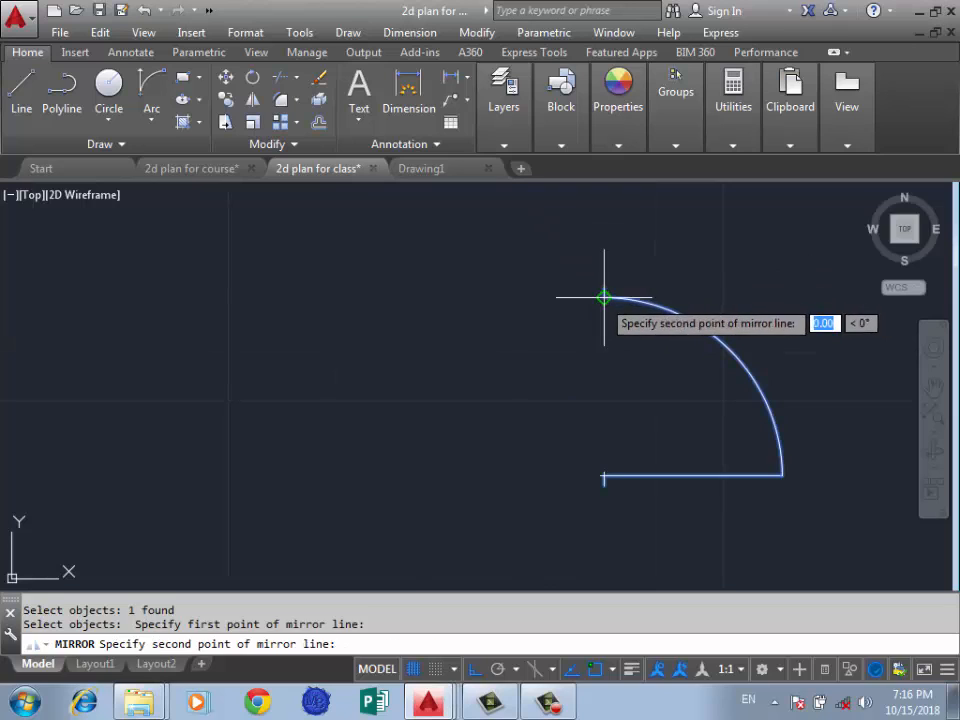
{"action": "left_click", "coordinate": [598, 228]}
{"action": "key", "text": "Return"}
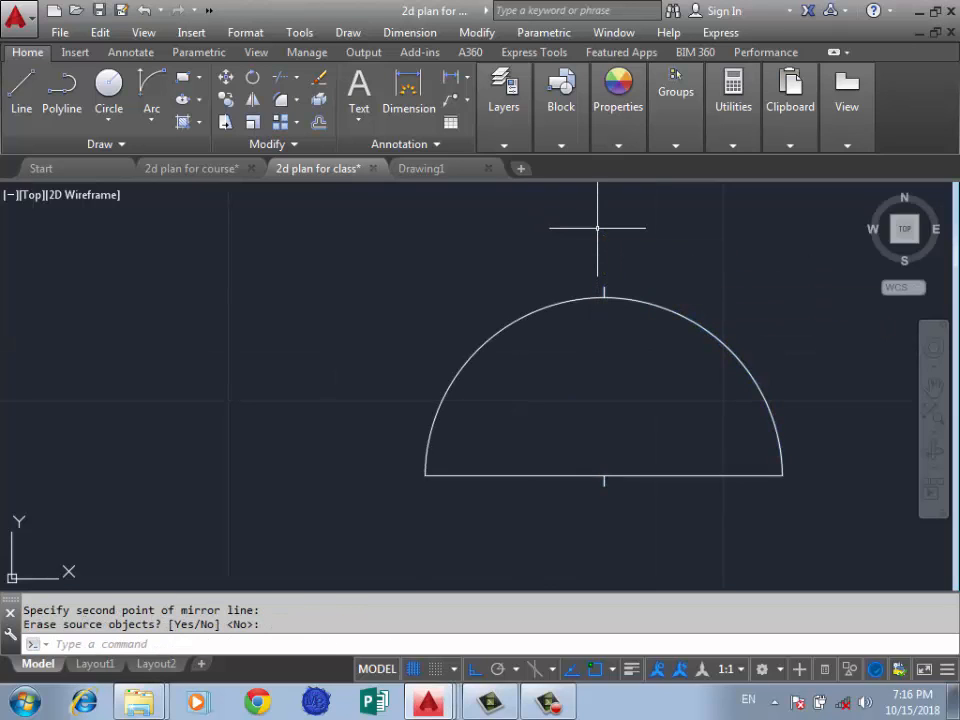
Step: Nudge the mirrored door straight west until a gap of roughly three quarters of a door width separates the two doors
{"action": "left_click", "coordinate": [545, 304]}
{"action": "key", "text": "ctrl+Left"}
{"action": "key", "text": "ctrl+Left"}
{"action": "key", "text": "ctrl+Left"}
{"action": "key", "text": "ctrl+Left"}
{"action": "key", "text": "ctrl+Left"}
{"action": "key", "text": "ctrl+Left"}
{"action": "key", "text": "ctrl+Left"}
{"action": "key", "text": "ctrl+Left"}
{"action": "key", "text": "ctrl+Left"}
{"action": "key", "text": "ctrl+Left"}
{"action": "key", "text": "ctrl+Left"}
{"action": "key", "text": "ctrl+Left"}
{"action": "key", "text": "ctrl+Left"}
{"action": "key", "text": "ctrl+Left"}
{"action": "key", "text": "ctrl+Left"}
{"action": "key", "text": "ctrl+Left"}
{"action": "key", "text": "ctrl+Left"}
{"action": "key", "text": "ctrl+Left"}
{"action": "key", "text": "ctrl+Left"}
{"action": "key", "text": "ctrl+Left"}
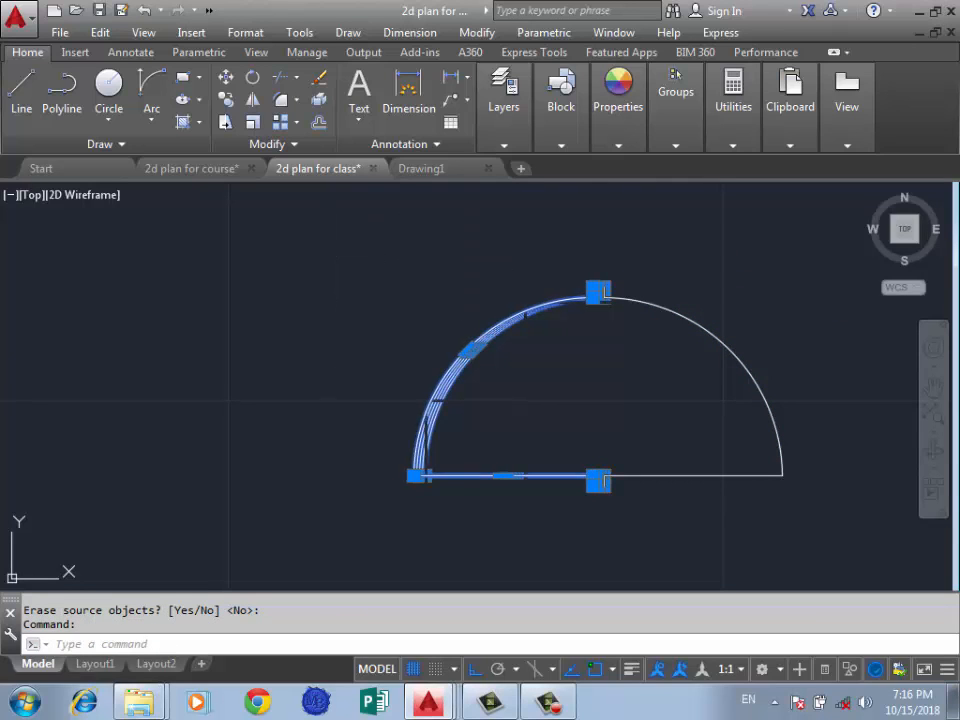
{"action": "left_click", "coordinate": [236, 326]}
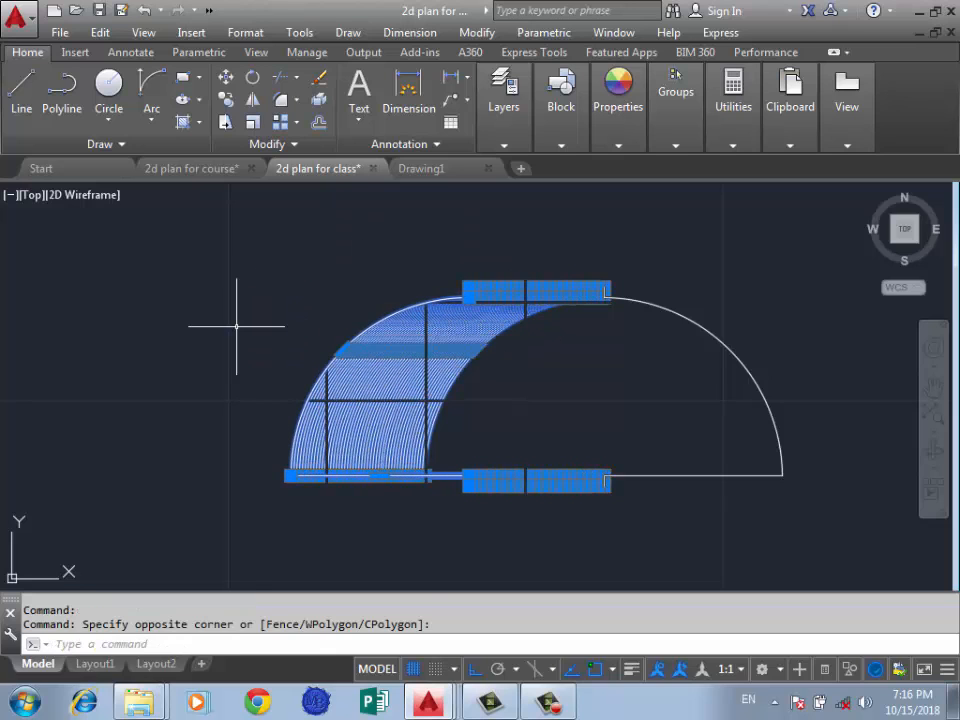
{"action": "key", "text": "Escape"}
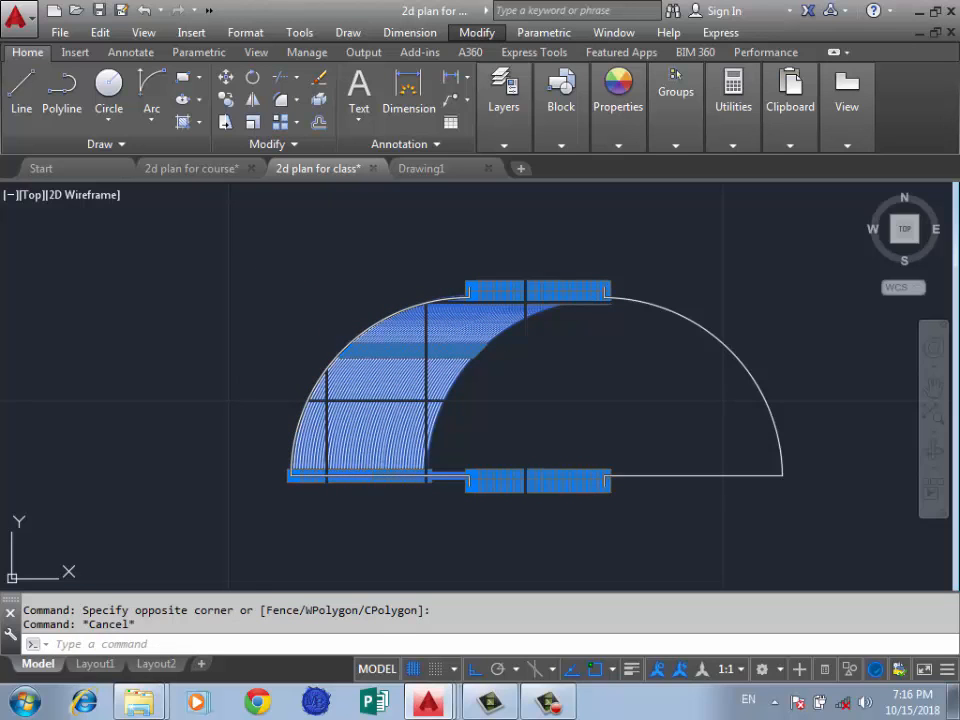
{"action": "left_click", "coordinate": [630, 332]}
{"action": "left_click", "coordinate": [542, 383]}
{"action": "scroll", "coordinate": [542, 383], "scroll_direction": "down", "scroll_amount": 6}
{"action": "scroll", "coordinate": [556, 375], "scroll_direction": "up", "scroll_amount": 3}
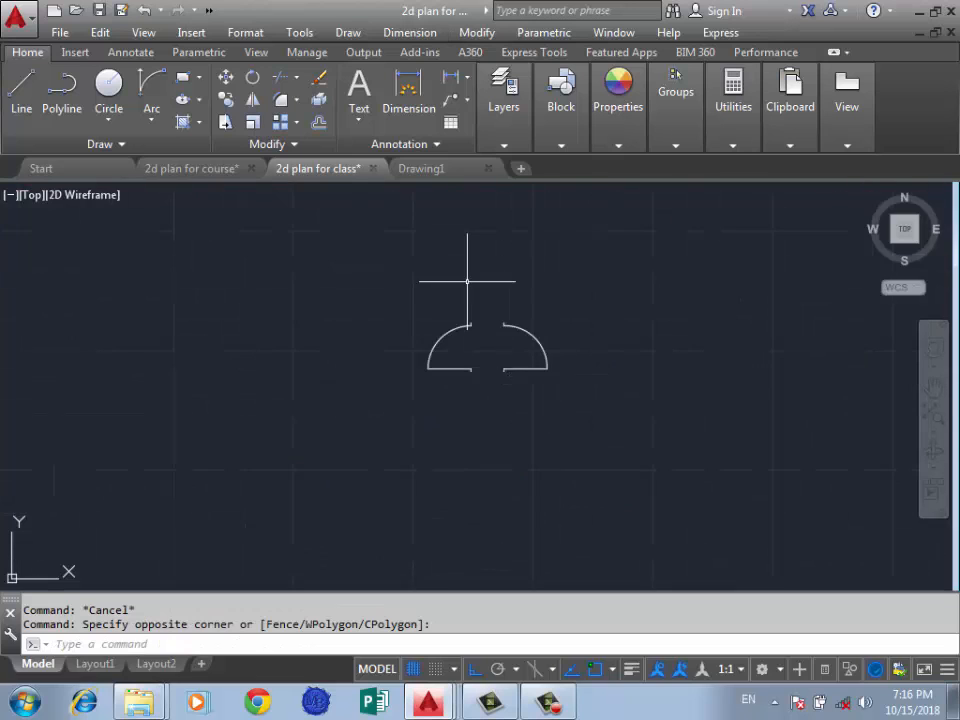
Step: Mirror both doors about a horizontal line through the lower stub's end, keeping the originals
{"action": "scroll", "coordinate": [467, 281], "scroll_direction": "up", "scroll_amount": 2}
{"action": "type", "text": "i"}
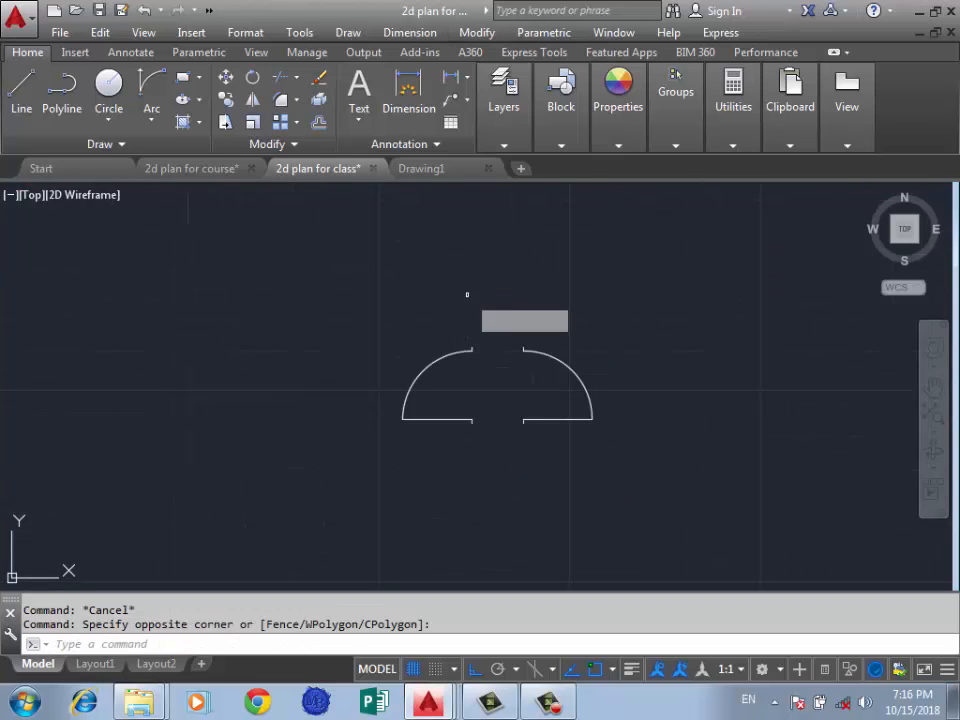
{"action": "key", "text": "Return"}
{"action": "left_click", "coordinate": [690, 330]}
{"action": "left_click", "coordinate": [358, 476]}
{"action": "key", "text": "Return"}
{"action": "scroll", "coordinate": [449, 438], "scroll_direction": "up", "scroll_amount": 5}
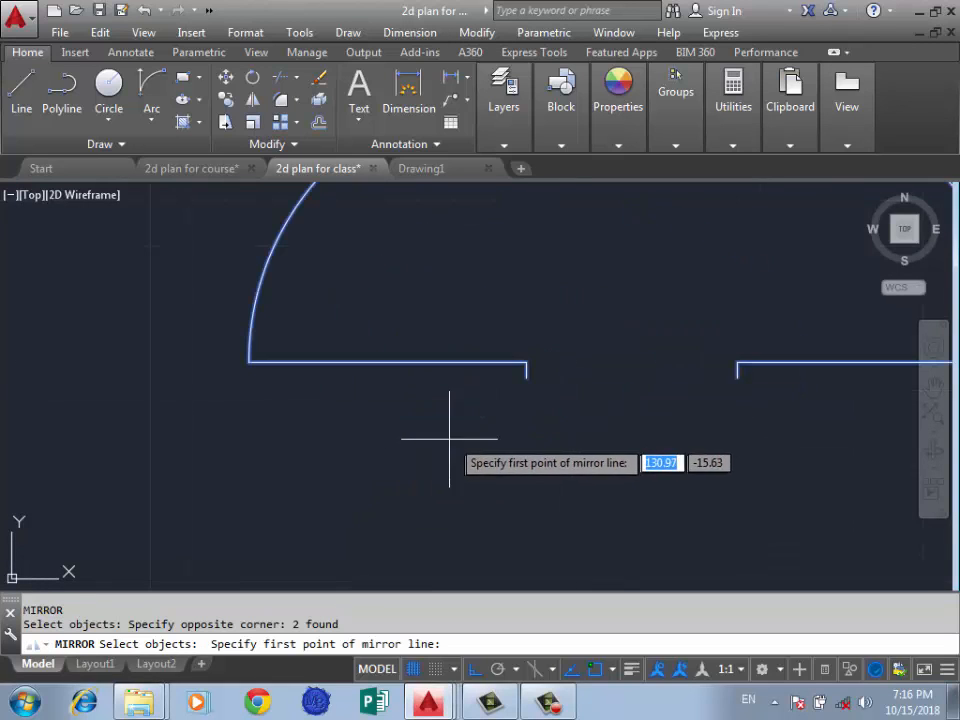
{"action": "left_click", "coordinate": [525, 379]}
{"action": "left_click", "coordinate": [406, 396]}
{"action": "key", "text": "Return"}
Step: Nudge the lower pair of doors straight down until a gap slightly larger than one door width separates the two pairs
{"action": "scroll", "coordinate": [550, 392], "scroll_direction": "down", "scroll_amount": 4}
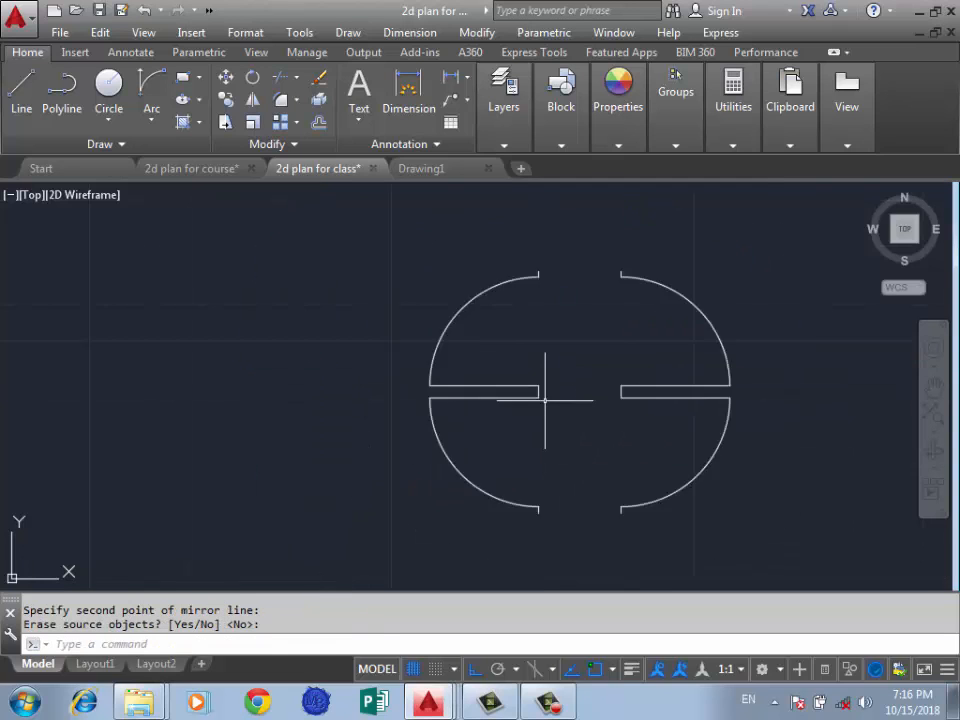
{"action": "scroll", "coordinate": [739, 396], "scroll_direction": "up", "scroll_amount": 4}
{"action": "left_click", "coordinate": [745, 402]}
{"action": "left_click", "coordinate": [209, 547]}
{"action": "scroll", "coordinate": [449, 330], "scroll_direction": "down", "scroll_amount": 4}
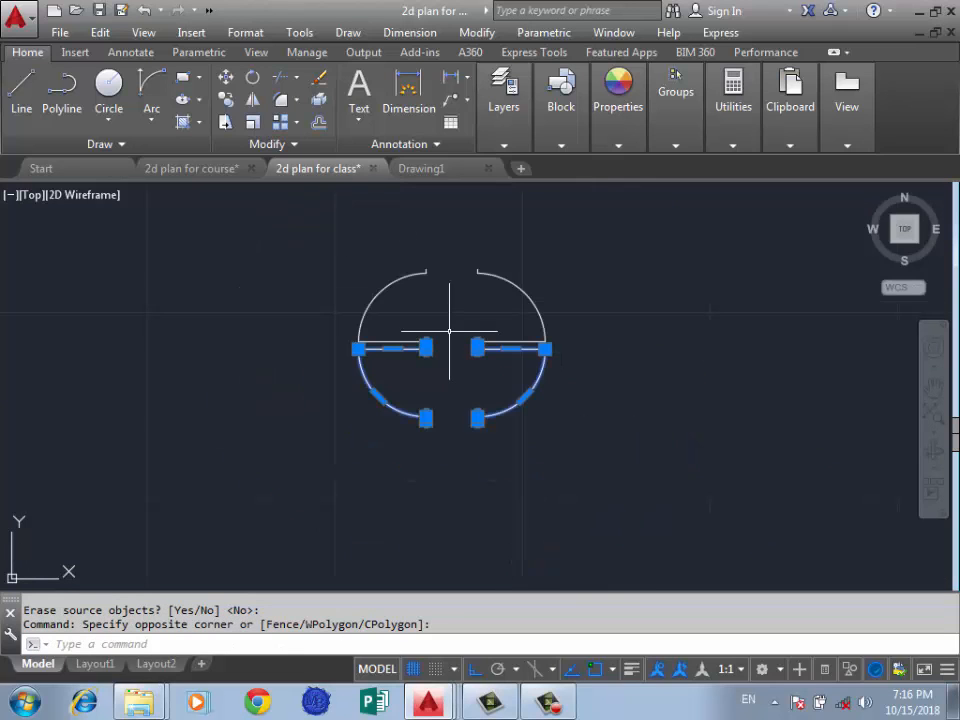
{"action": "key", "text": "ctrl+Down"}
{"action": "key", "text": "ctrl+Down"}
{"action": "key", "text": "ctrl+Down"}
{"action": "key", "text": "ctrl+Down"}
{"action": "key", "text": "ctrl+Down"}
{"action": "key", "text": "ctrl+Down"}
{"action": "key", "text": "ctrl+Down"}
{"action": "key", "text": "ctrl+Down"}
{"action": "key", "text": "ctrl+Down"}
{"action": "key", "text": "ctrl+Down"}
{"action": "key", "text": "ctrl+Down"}
{"action": "key", "text": "ctrl+Down"}
{"action": "key", "text": "ctrl+Down"}
{"action": "key", "text": "ctrl+Down"}
{"action": "key", "text": "ctrl+Down"}
{"action": "key", "text": "ctrl+Down"}
{"action": "key", "text": "ctrl+Down"}
{"action": "key", "text": "ctrl+Down"}
{"action": "key", "text": "ctrl+Down"}
{"action": "key", "text": "ctrl+Down"}
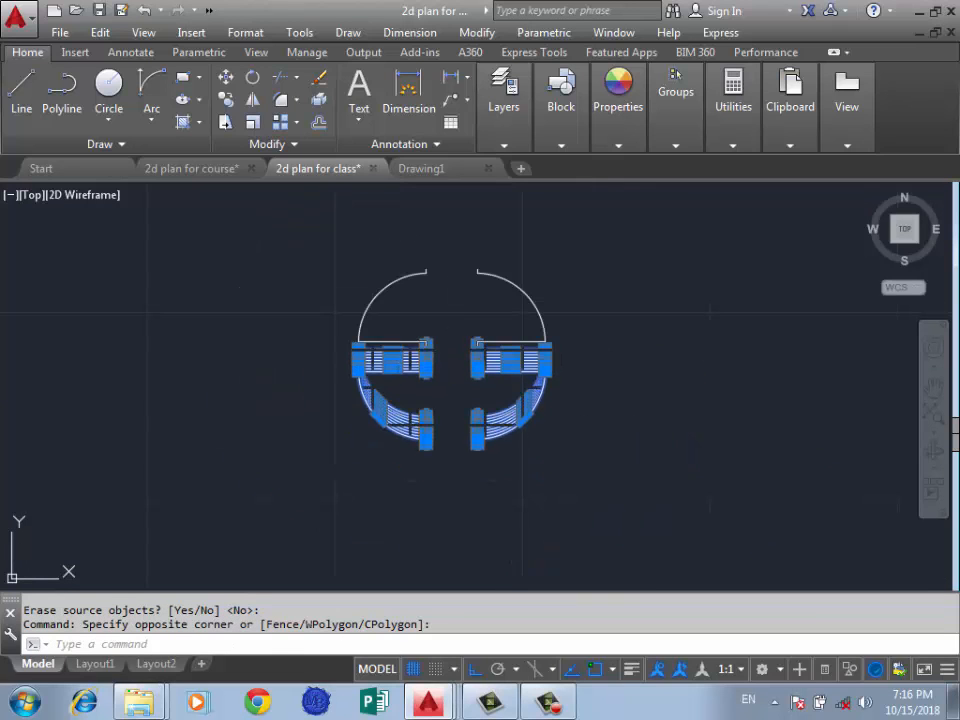
{"action": "left_click", "coordinate": [336, 273]}
{"action": "left_click", "coordinate": [266, 279]}
{"action": "scroll", "coordinate": [304, 247], "scroll_direction": "down", "scroll_amount": 3}
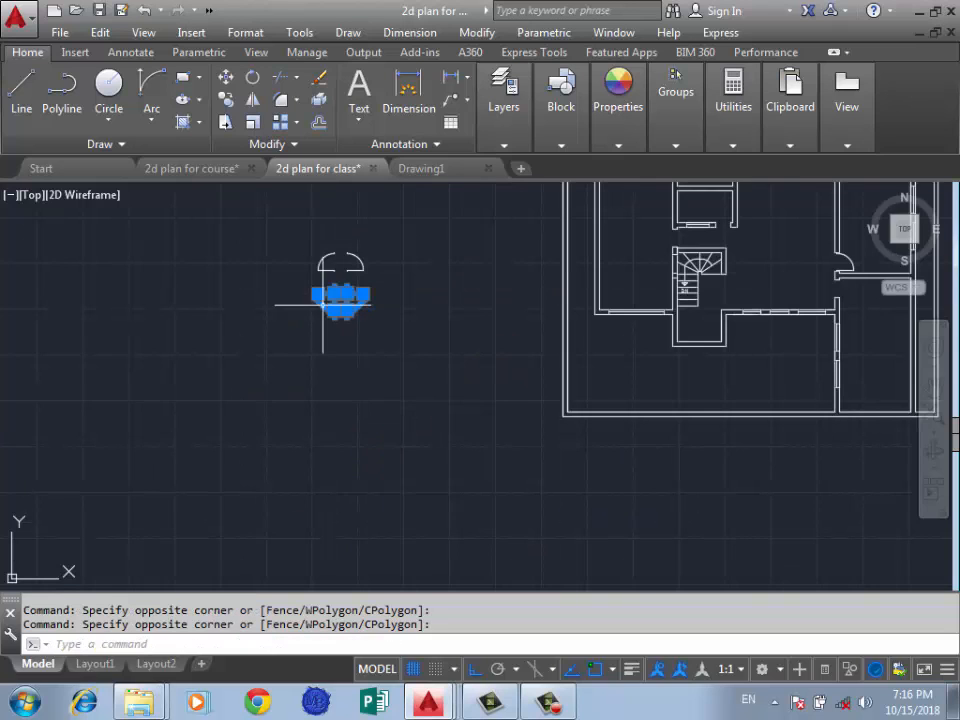
{"action": "scroll", "coordinate": [306, 238], "scroll_direction": "up", "scroll_amount": 2}
{"action": "key", "text": "Escape"}
{"action": "scroll", "coordinate": [564, 306], "scroll_direction": "down", "scroll_amount": 4}
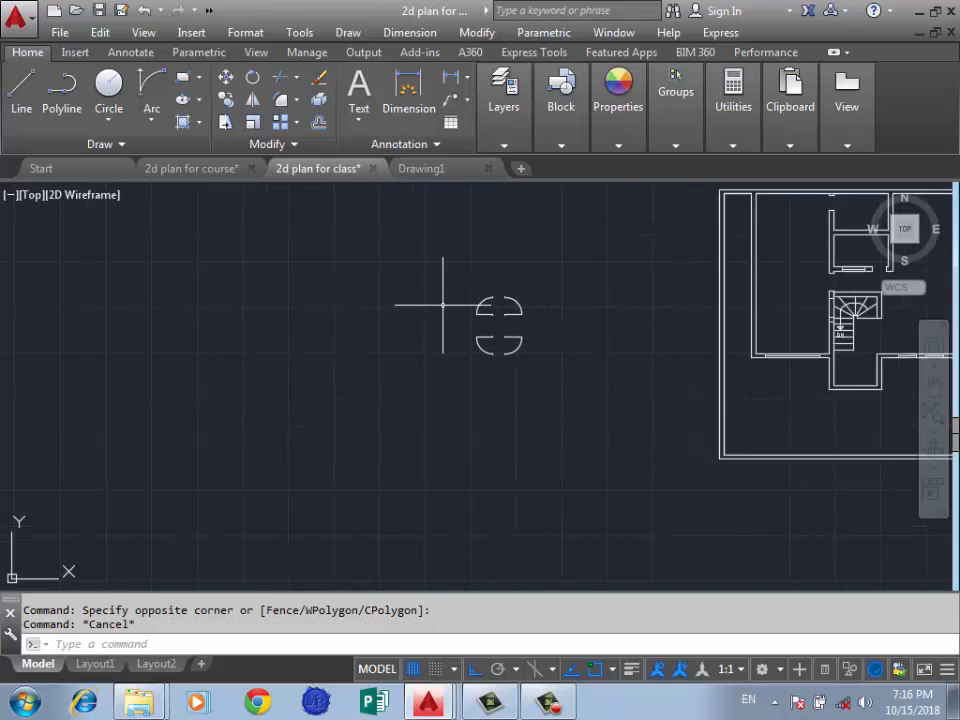
Step: Copy the set of four doors straight west into the empty area beside it
{"action": "type", "text": "c"}
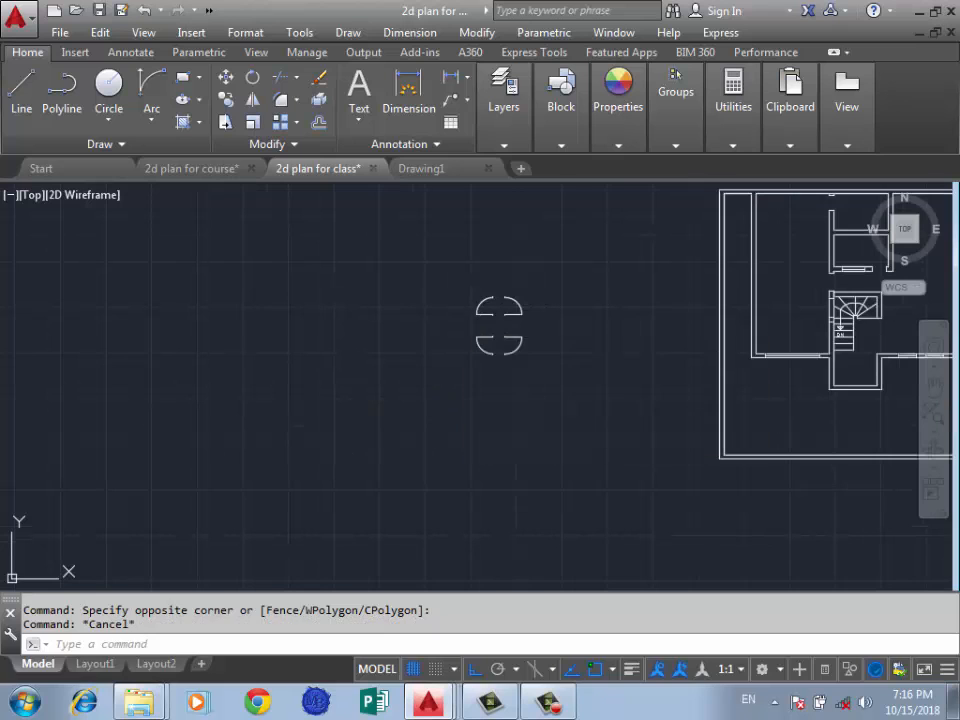
{"action": "type", "text": "o"}
{"action": "key", "text": "Return"}
{"action": "left_click", "coordinate": [536, 268]}
{"action": "left_click", "coordinate": [401, 362]}
{"action": "key", "text": "Return"}
{"action": "scroll", "coordinate": [488, 311], "scroll_direction": "up", "scroll_amount": 2}
{"action": "left_click", "coordinate": [515, 292]}
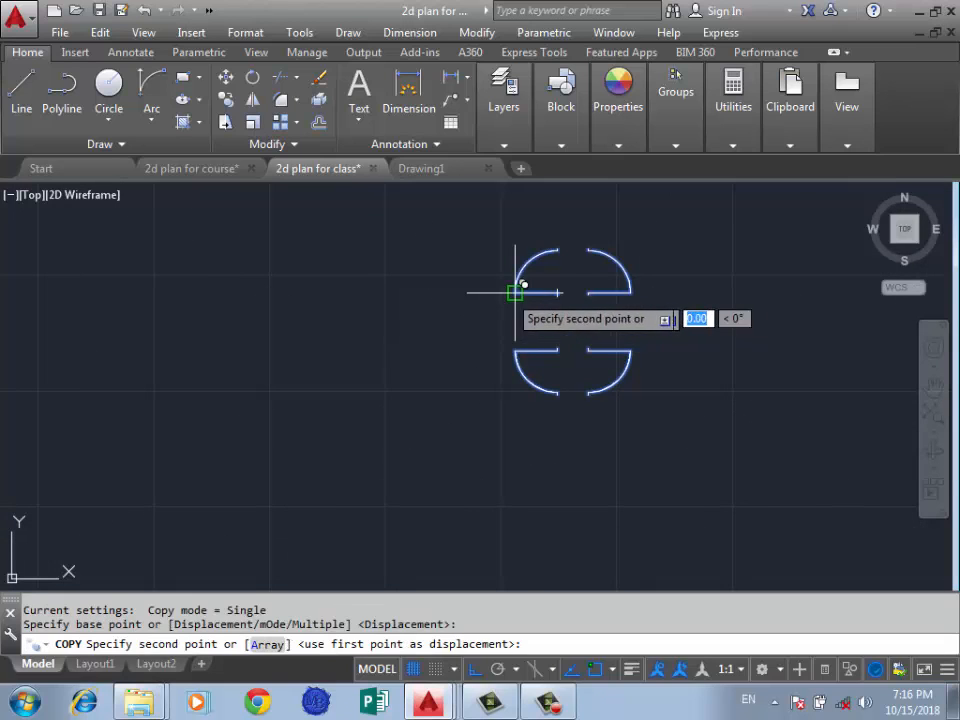
{"action": "left_click", "coordinate": [232, 280]}
{"action": "scroll", "coordinate": [611, 381], "scroll_direction": "down", "scroll_amount": 2}
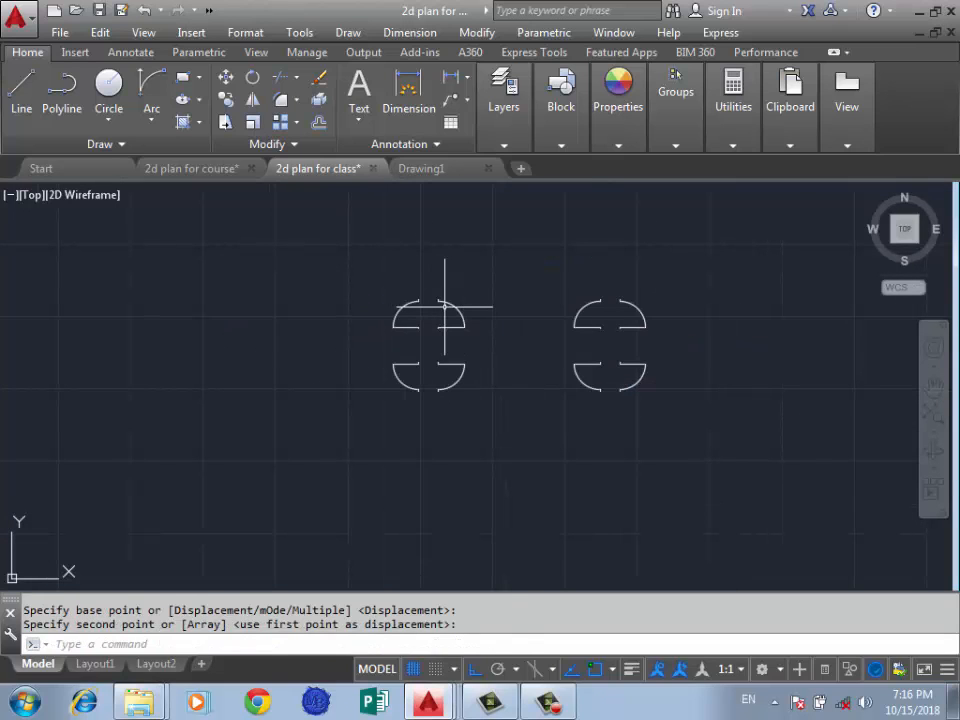
Step: Rotate the western set of four doors a quarter turn about a point inside the set
{"action": "type", "text": "ro"}
{"action": "key", "text": "Return"}
{"action": "left_click", "coordinate": [510, 294]}
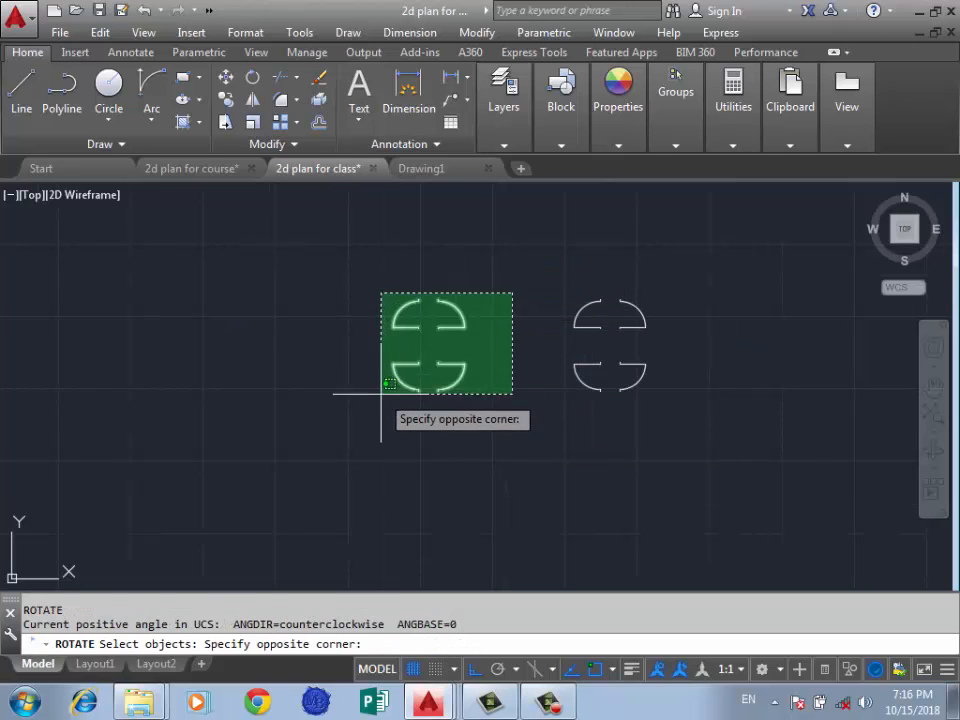
{"action": "left_click", "coordinate": [383, 385]}
{"action": "key", "text": "Return"}
{"action": "scroll", "coordinate": [428, 328], "scroll_direction": "down", "scroll_amount": 2}
{"action": "left_click", "coordinate": [440, 330]}
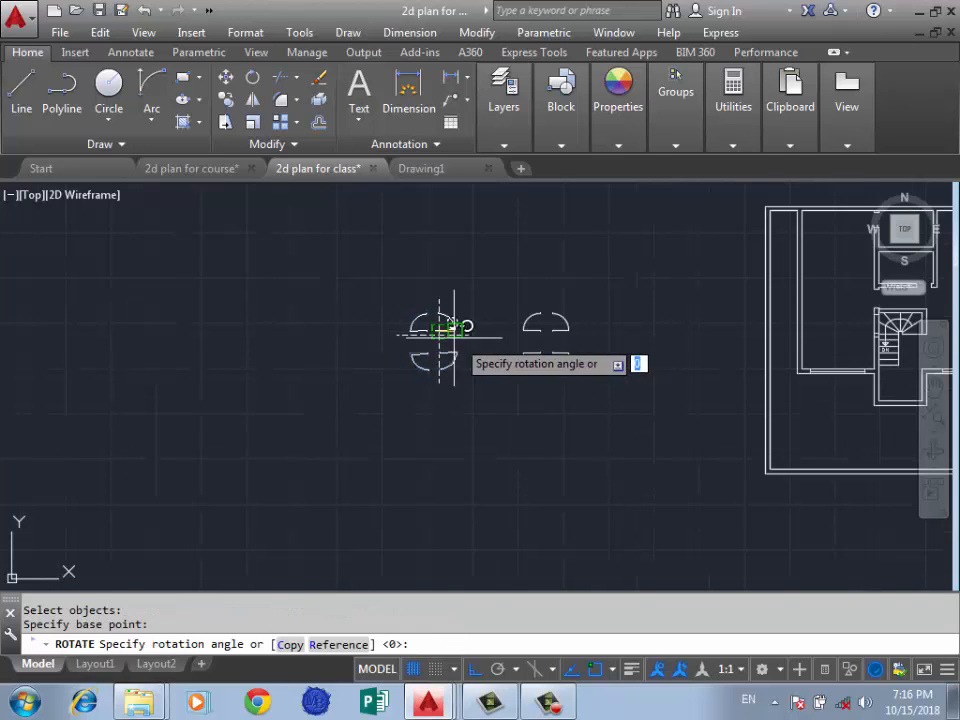
{"action": "left_click", "coordinate": [459, 246]}
{"action": "key", "text": "Escape"}
{"action": "left_click", "coordinate": [290, 304]}
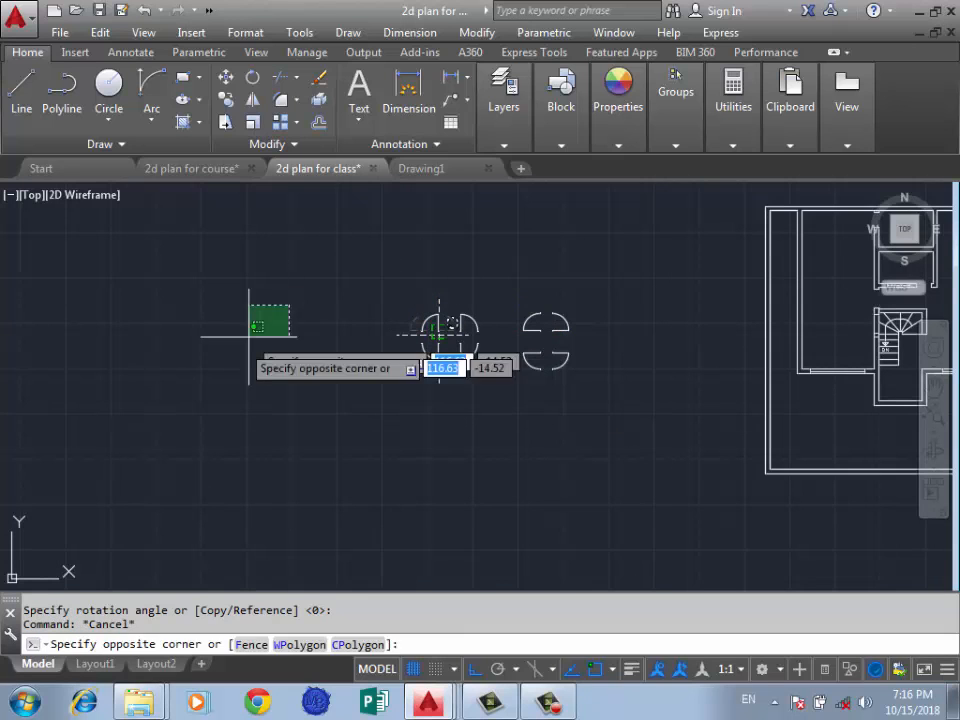
{"action": "key", "text": "Escape"}
Step: Copy the unrotated set's southeast door from its upper stub to the wall end at the north side of the opening northwest of the staircase
{"action": "scroll", "coordinate": [225, 317], "scroll_direction": "down", "scroll_amount": 5}
{"action": "scroll", "coordinate": [250, 300], "scroll_direction": "up", "scroll_amount": 5}
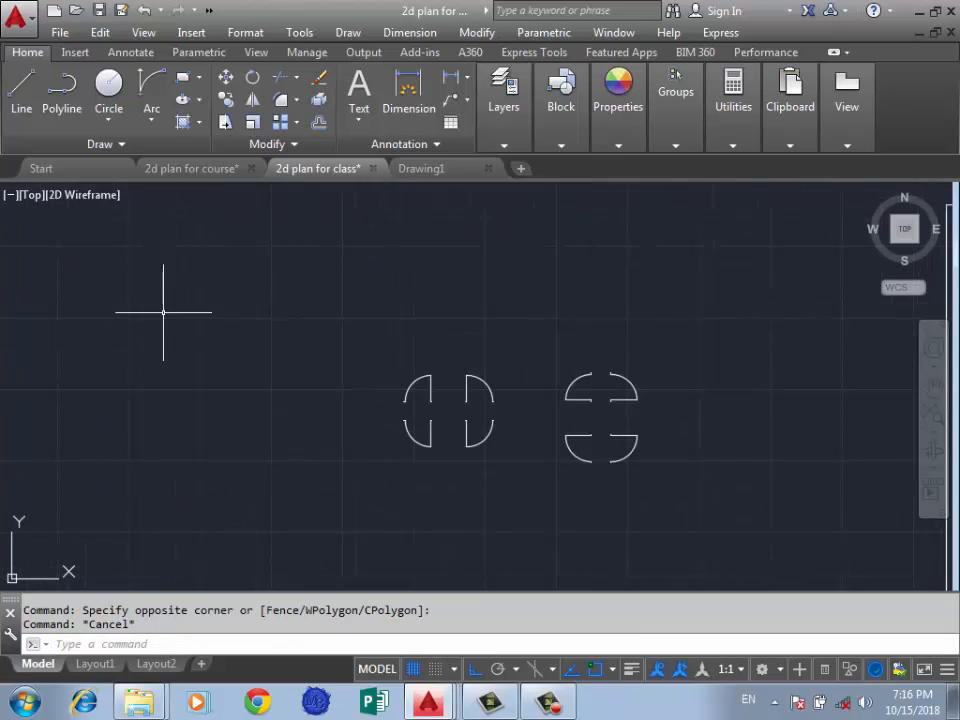
{"action": "scroll", "coordinate": [163, 312], "scroll_direction": "down", "scroll_amount": 6}
{"action": "scroll", "coordinate": [389, 357], "scroll_direction": "up", "scroll_amount": 7}
{"action": "scroll", "coordinate": [403, 422], "scroll_direction": "down", "scroll_amount": 4}
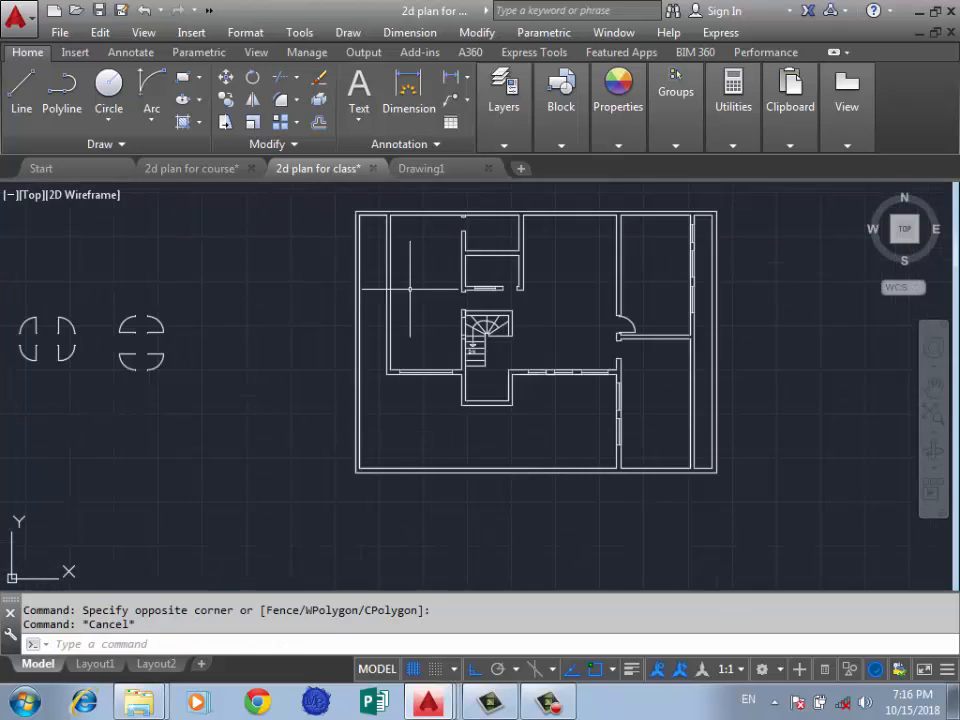
{"action": "scroll", "coordinate": [447, 290], "scroll_direction": "up", "scroll_amount": 6}
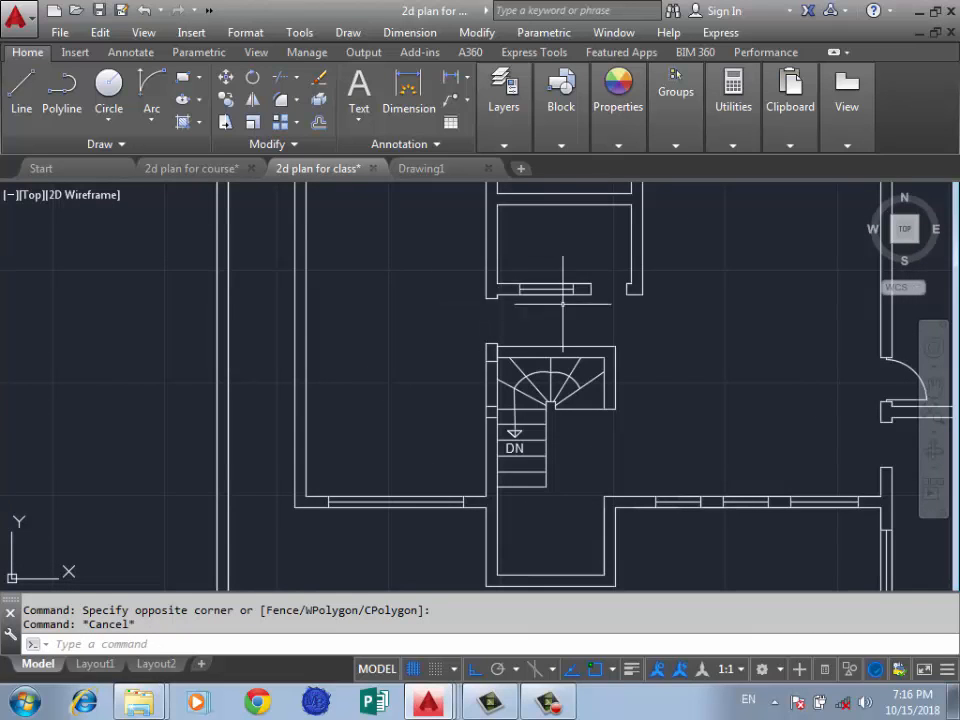
{"action": "scroll", "coordinate": [562, 303], "scroll_direction": "down", "scroll_amount": 4}
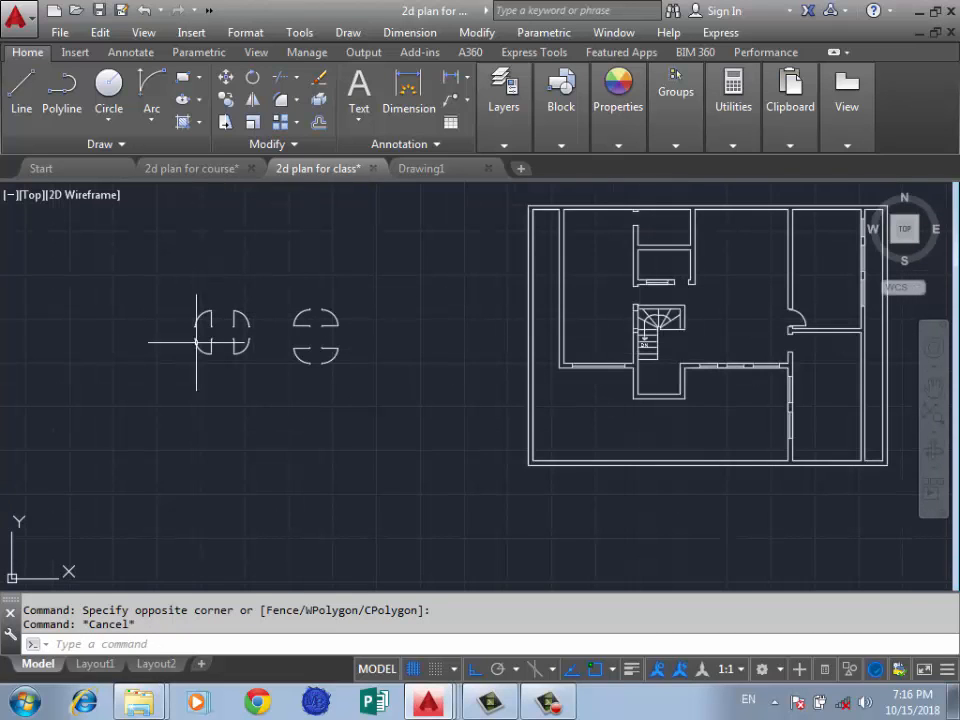
{"action": "scroll", "coordinate": [275, 316], "scroll_direction": "up", "scroll_amount": 5}
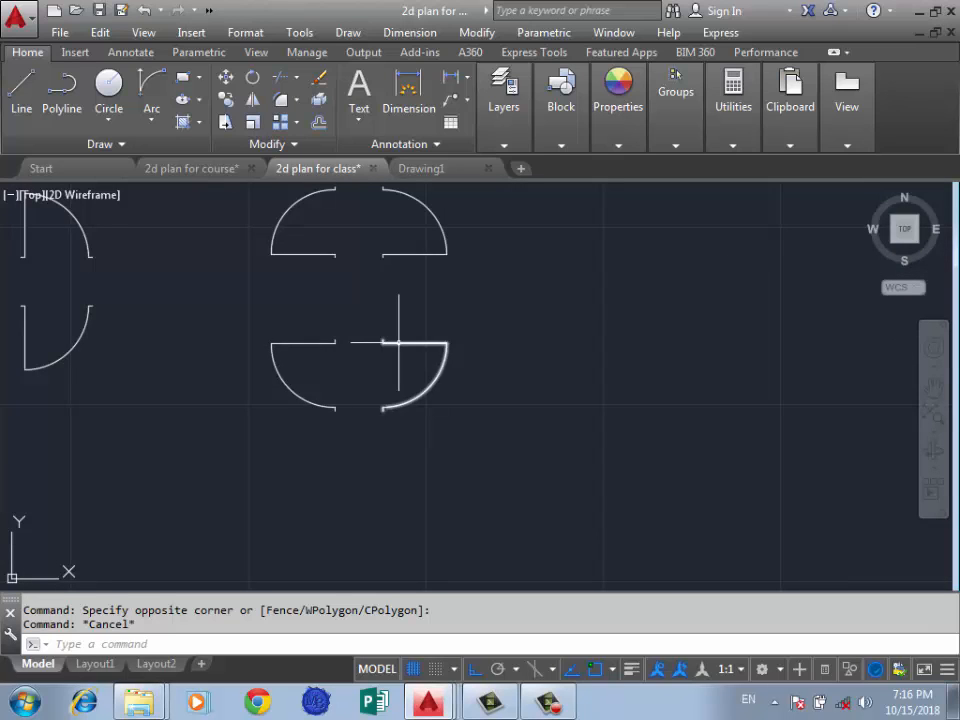
{"action": "left_click", "coordinate": [398, 343]}
{"action": "scroll", "coordinate": [360, 347], "scroll_direction": "up", "scroll_amount": 4}
{"action": "type", "text": "co"}
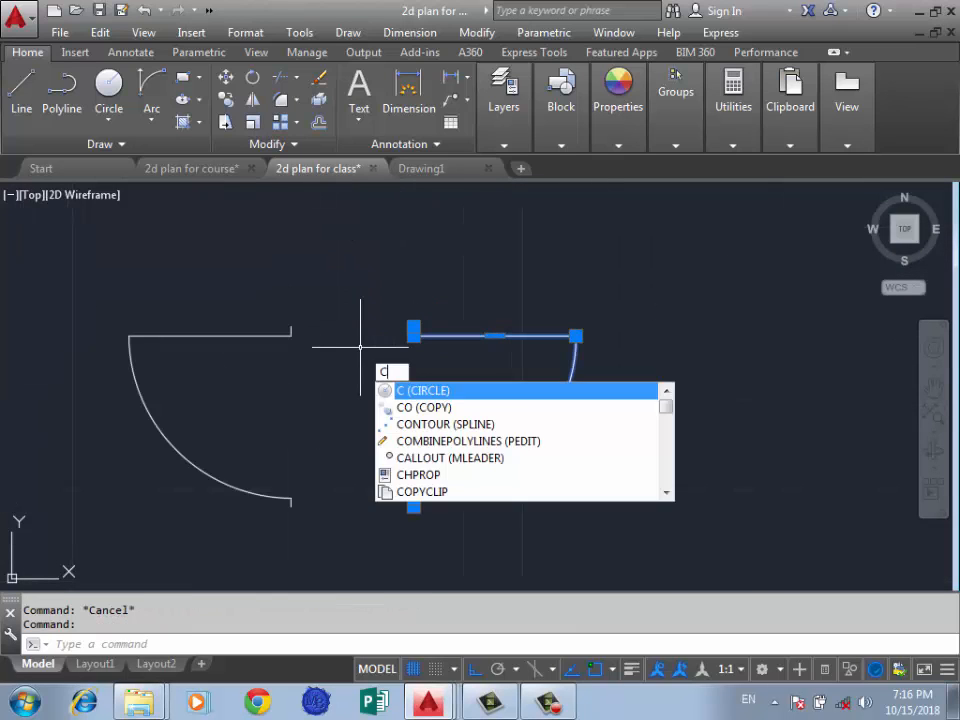
{"action": "key", "text": "Return"}
{"action": "scroll", "coordinate": [364, 319], "scroll_direction": "up", "scroll_amount": 4}
{"action": "left_click", "coordinate": [411, 343]}
{"action": "scroll", "coordinate": [330, 290], "scroll_direction": "down", "scroll_amount": 7}
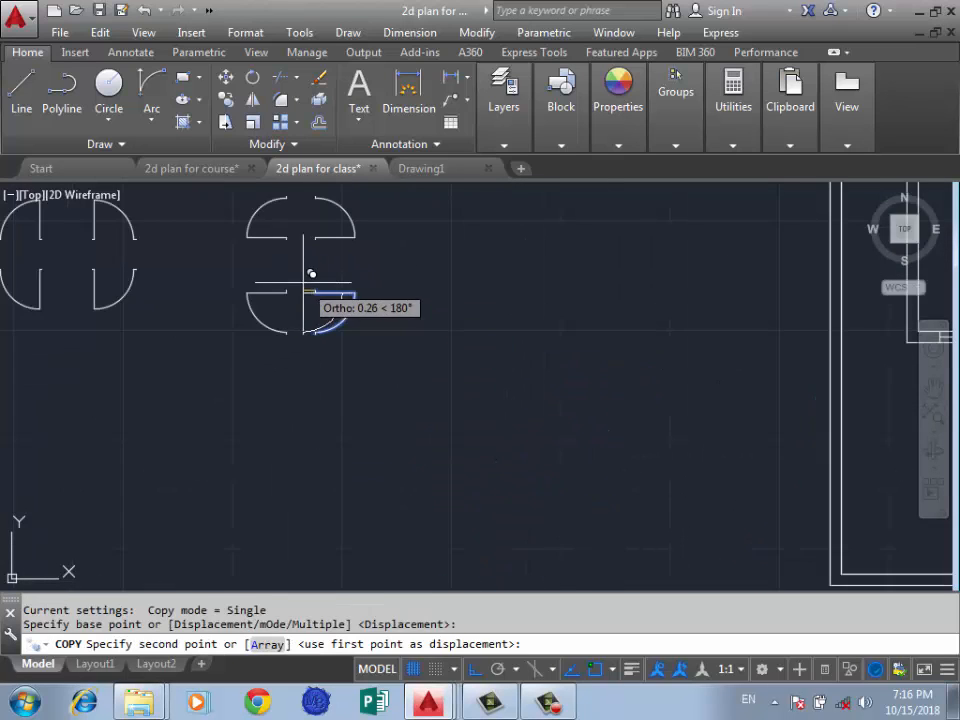
{"action": "scroll", "coordinate": [545, 315], "scroll_direction": "up", "scroll_amount": 6}
{"action": "scroll", "coordinate": [528, 268], "scroll_direction": "down", "scroll_amount": 5}
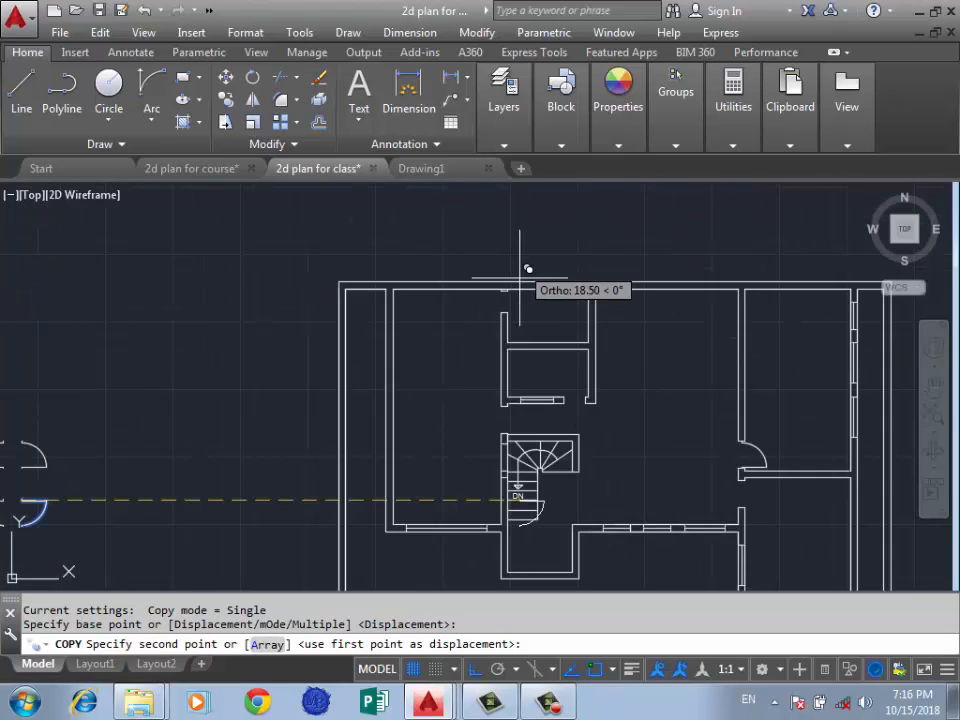
{"action": "scroll", "coordinate": [497, 400], "scroll_direction": "up", "scroll_amount": 6}
{"action": "left_click", "coordinate": [512, 340]}
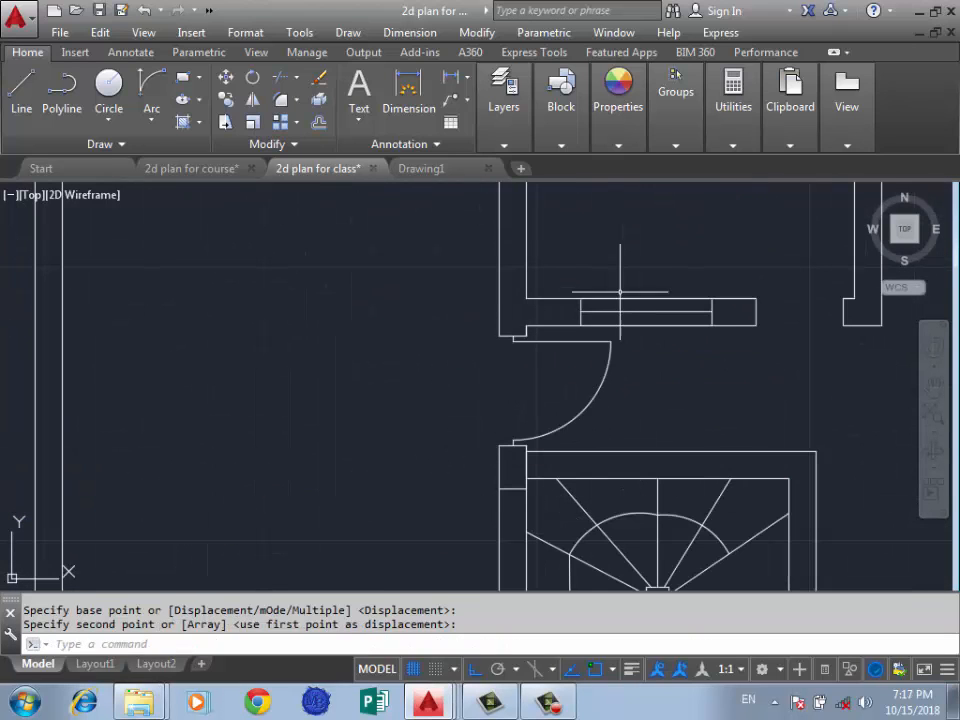
{"action": "key", "text": "Return"}
{"action": "scroll", "coordinate": [678, 315], "scroll_direction": "down", "scroll_amount": 5}
{"action": "key", "text": "Return"}
{"action": "scroll", "coordinate": [383, 257], "scroll_direction": "down", "scroll_amount": 2}
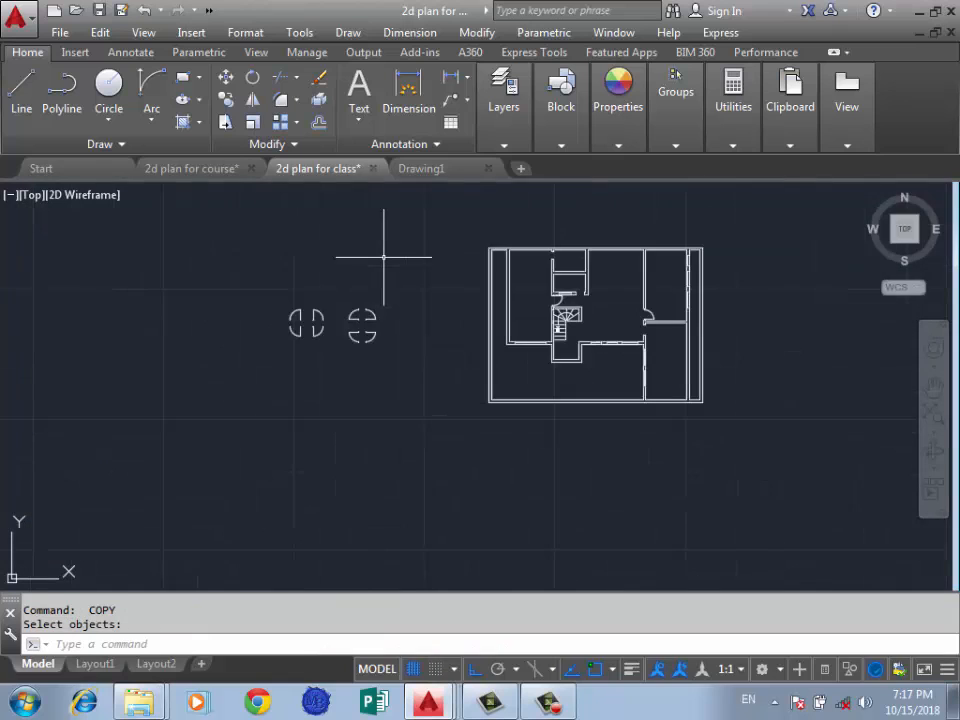
Step: Copy both sets of four doors straight south into the empty area below them
{"action": "scroll", "coordinate": [350, 312], "scroll_direction": "up", "scroll_amount": 4}
{"action": "scroll", "coordinate": [460, 222], "scroll_direction": "down", "scroll_amount": 5}
{"action": "left_click", "coordinate": [476, 227]}
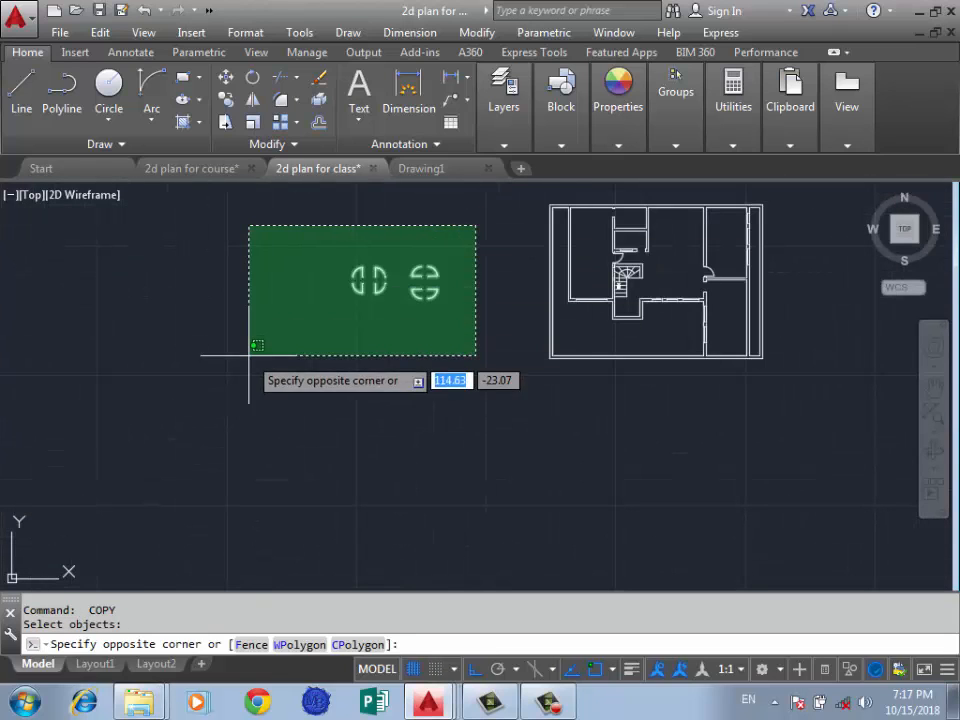
{"action": "left_click", "coordinate": [249, 349]}
{"action": "type", "text": "co"}
{"action": "key", "text": "Return"}
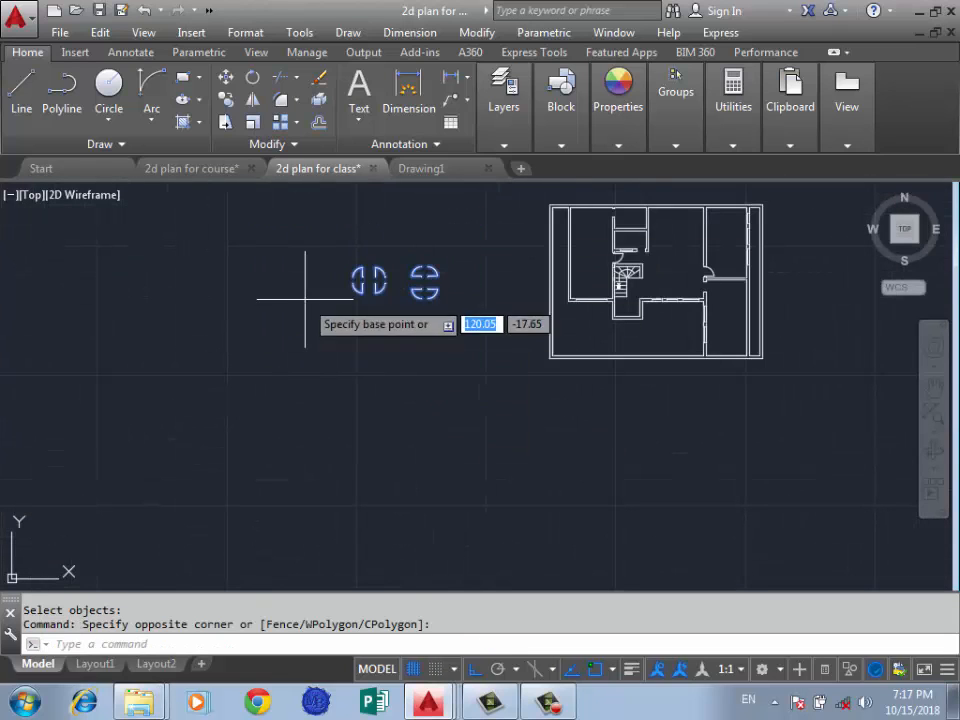
{"action": "left_click", "coordinate": [362, 292]}
{"action": "left_click", "coordinate": [360, 436]}
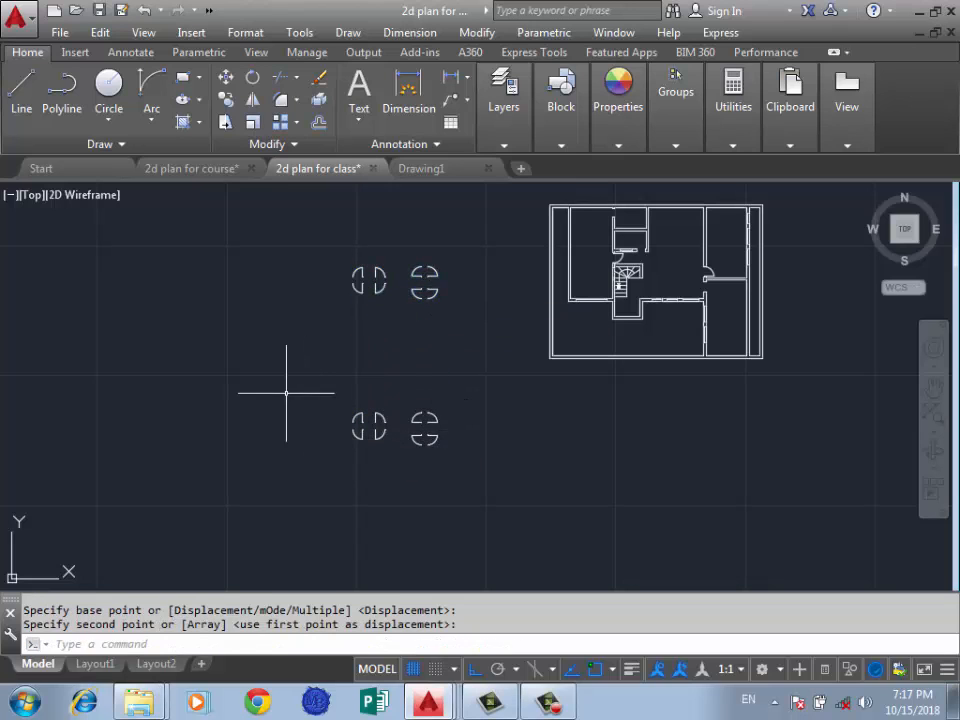
Step: Scale the southern copy of both door sets by 0.8 about the lower end of its southwest door's leaf
{"action": "type", "text": "sc"}
{"action": "key", "text": "Return"}
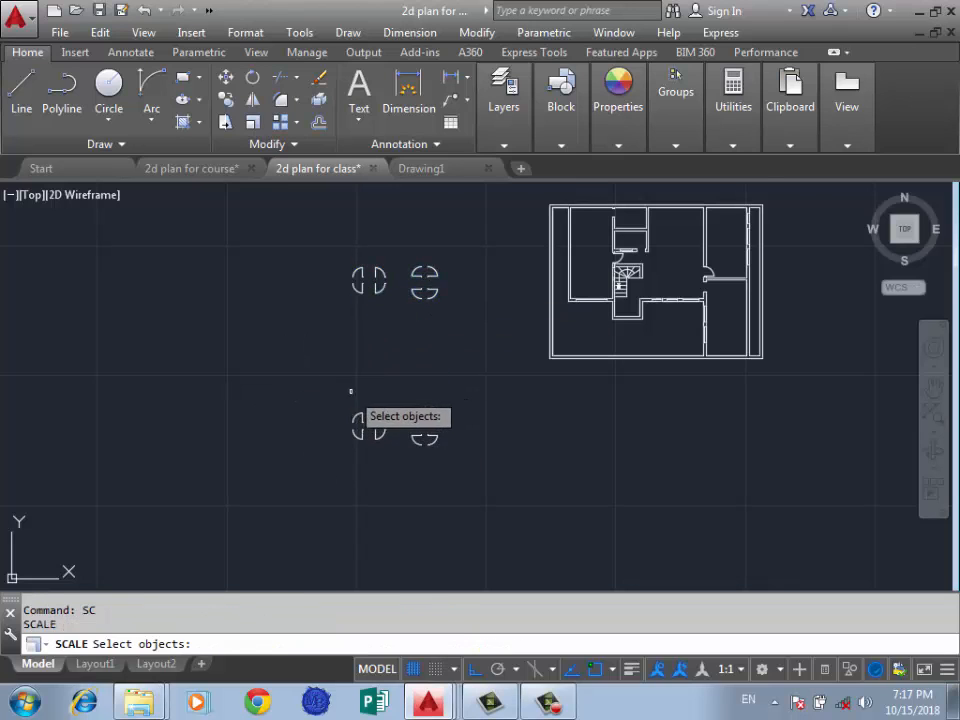
{"action": "scroll", "coordinate": [410, 412], "scroll_direction": "up", "scroll_amount": 2}
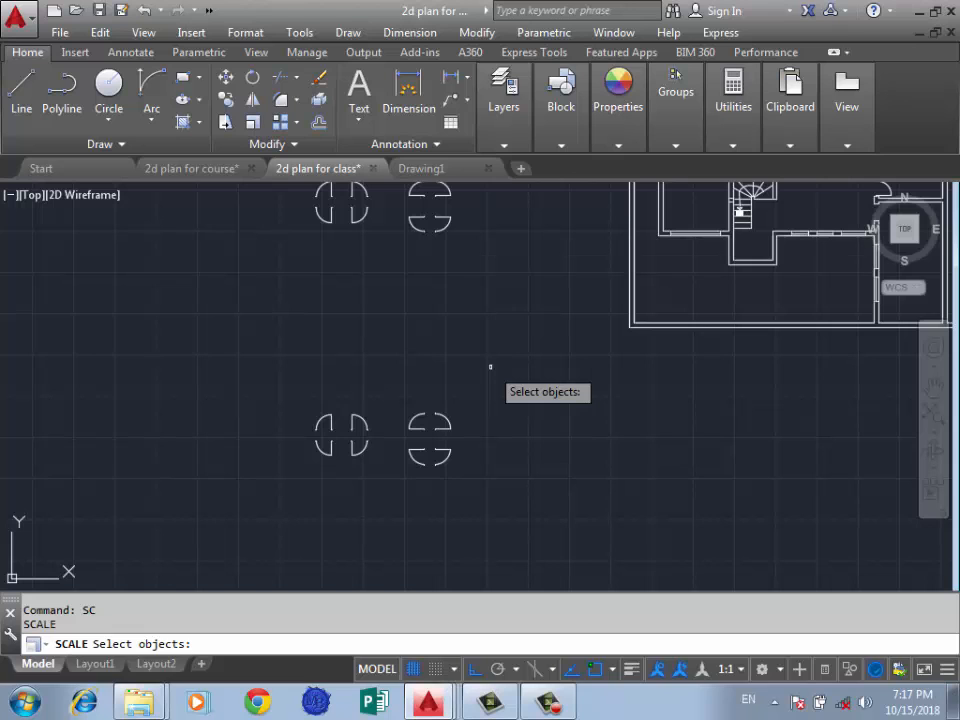
{"action": "scroll", "coordinate": [405, 415], "scroll_direction": "up", "scroll_amount": 3}
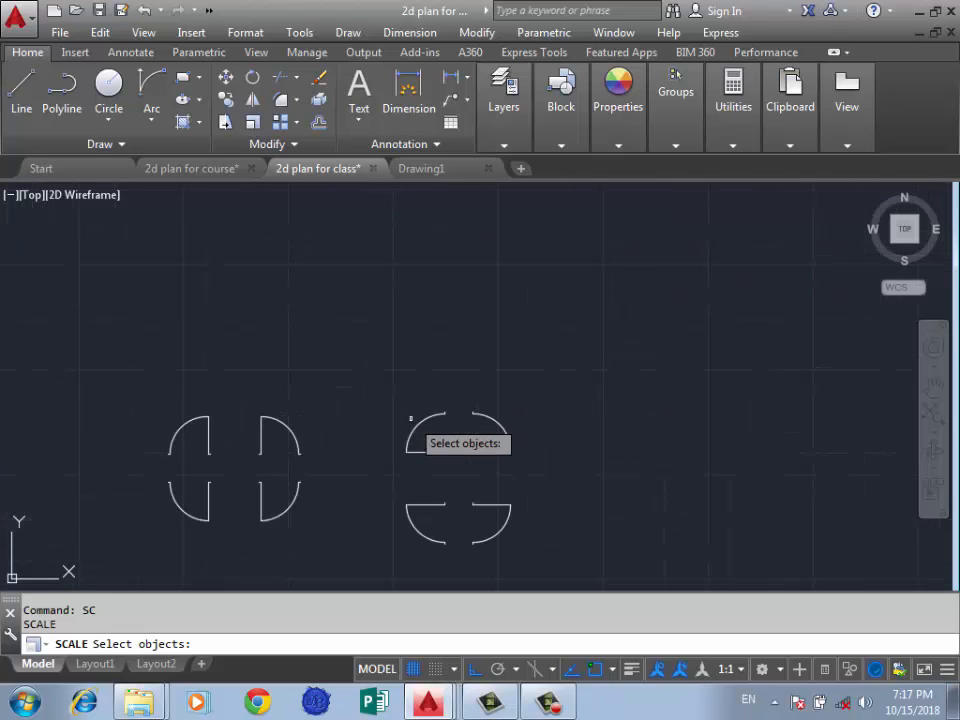
{"action": "scroll", "coordinate": [488, 368], "scroll_direction": "down", "scroll_amount": 2}
{"action": "left_click", "coordinate": [548, 328]}
{"action": "left_click", "coordinate": [265, 513]}
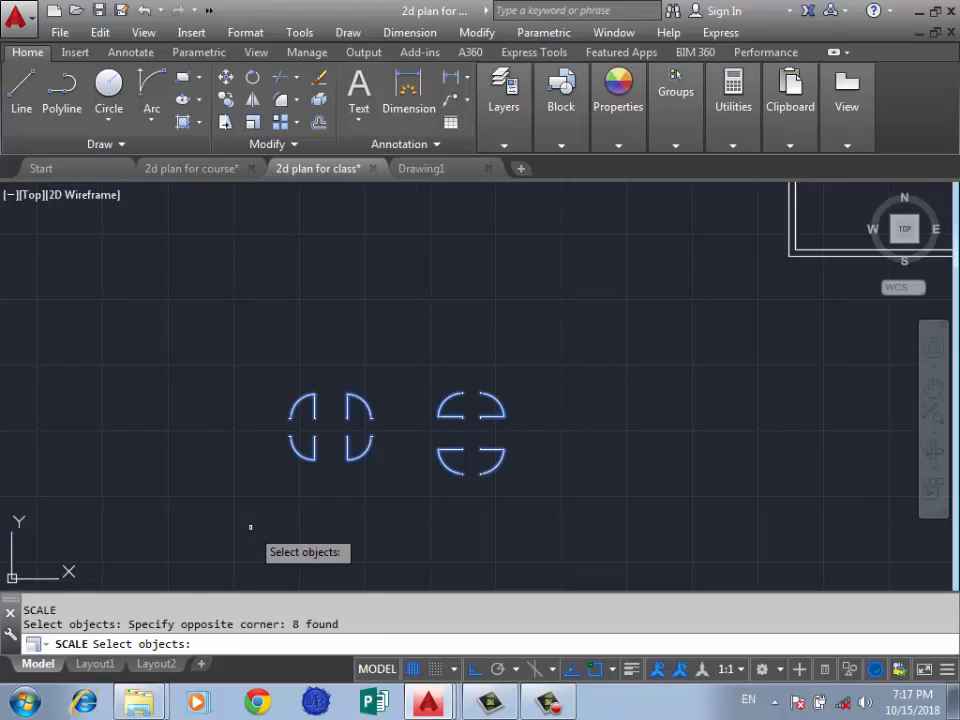
{"action": "key", "text": "Return"}
{"action": "left_click", "coordinate": [314, 460]}
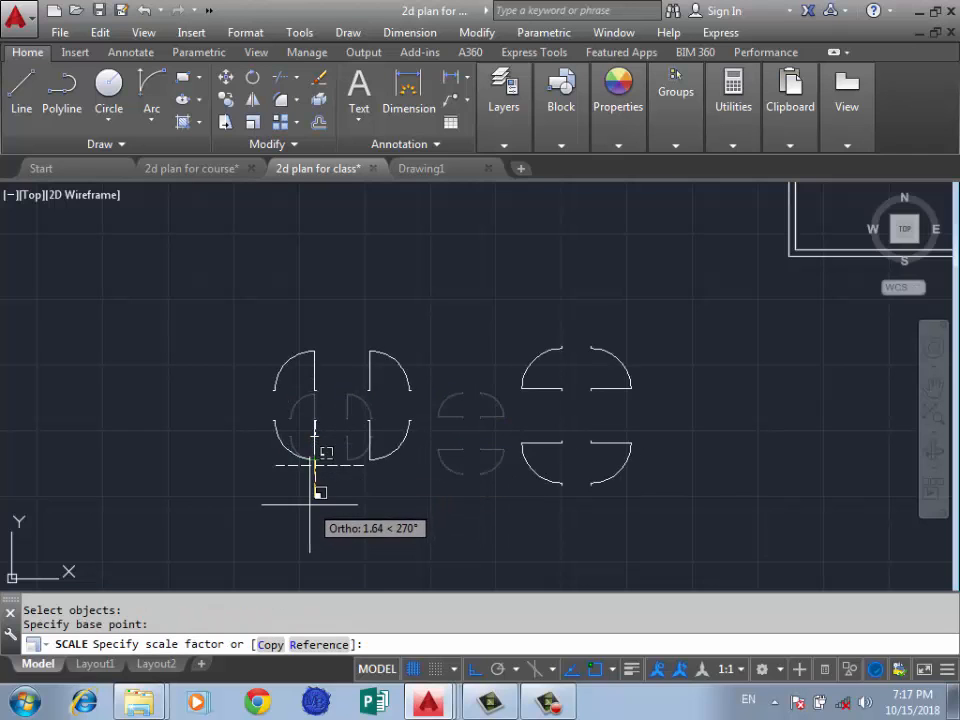
{"action": "type", "text": "0.8"}
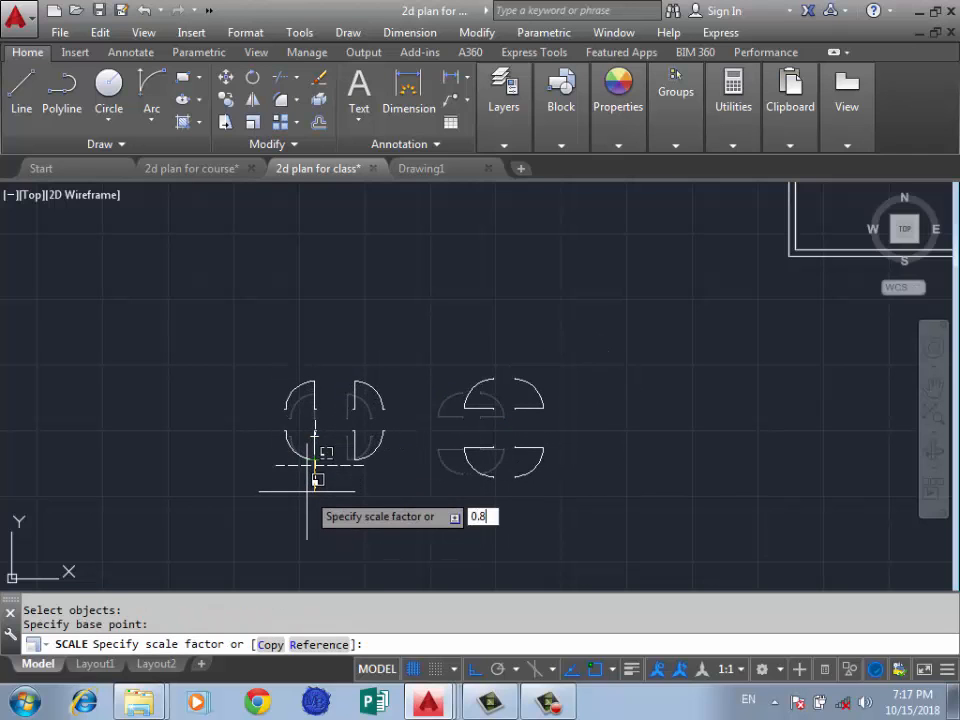
{"action": "key", "text": "Return"}
{"action": "left_click", "coordinate": [424, 272]}
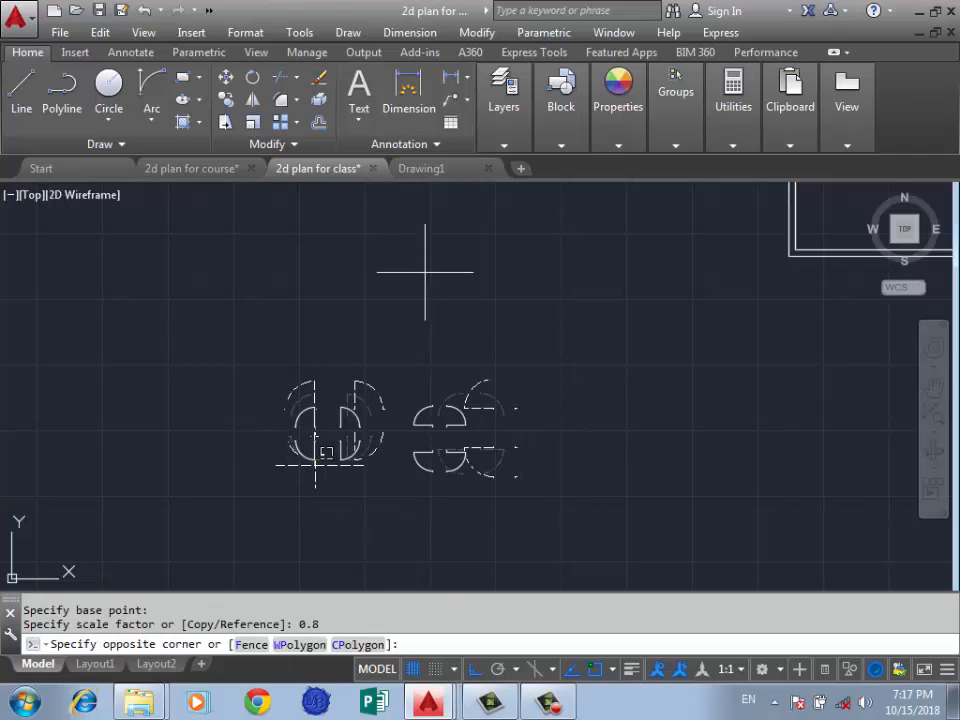
{"action": "left_click", "coordinate": [330, 315]}
Step: Measure the northeast door of the scaled southern copy's eastern set with a trial linear dimension between its arc end and leaf
{"action": "scroll", "coordinate": [380, 349], "scroll_direction": "down", "scroll_amount": 5}
{"action": "scroll", "coordinate": [386, 392], "scroll_direction": "up", "scroll_amount": 5}
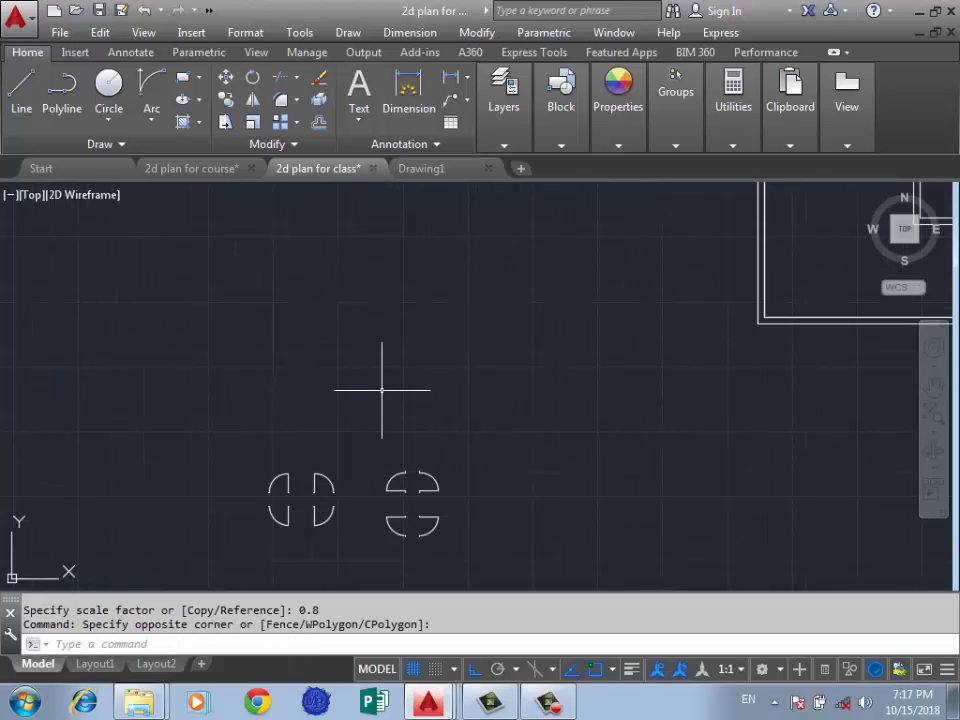
{"action": "scroll", "coordinate": [384, 411], "scroll_direction": "down", "scroll_amount": 3}
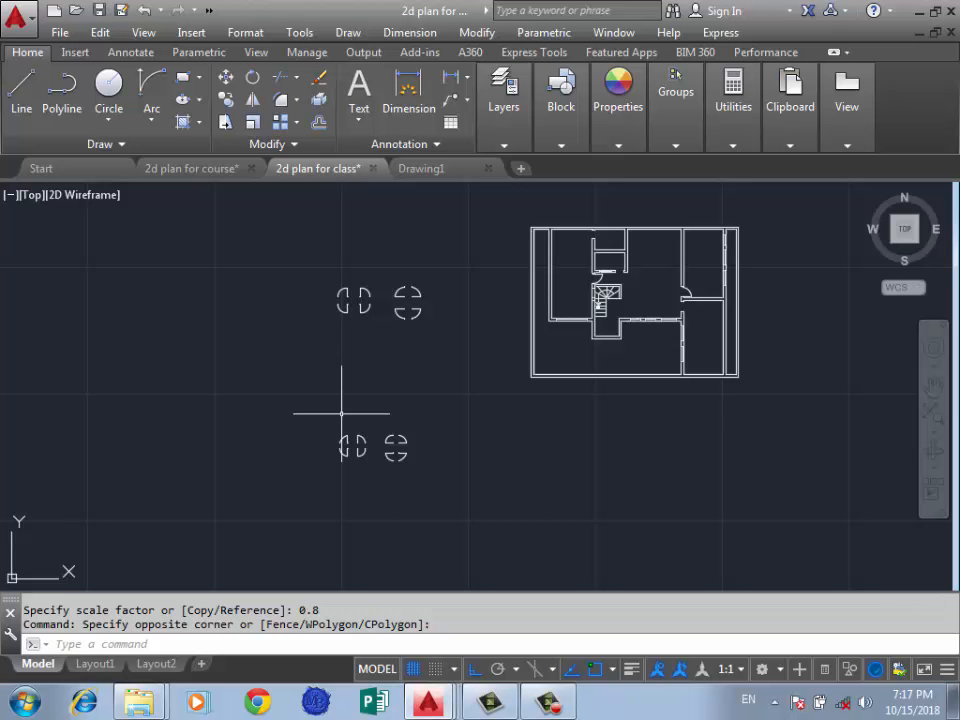
{"action": "scroll", "coordinate": [350, 410], "scroll_direction": "up", "scroll_amount": 4}
{"action": "scroll", "coordinate": [342, 352], "scroll_direction": "down", "scroll_amount": 4}
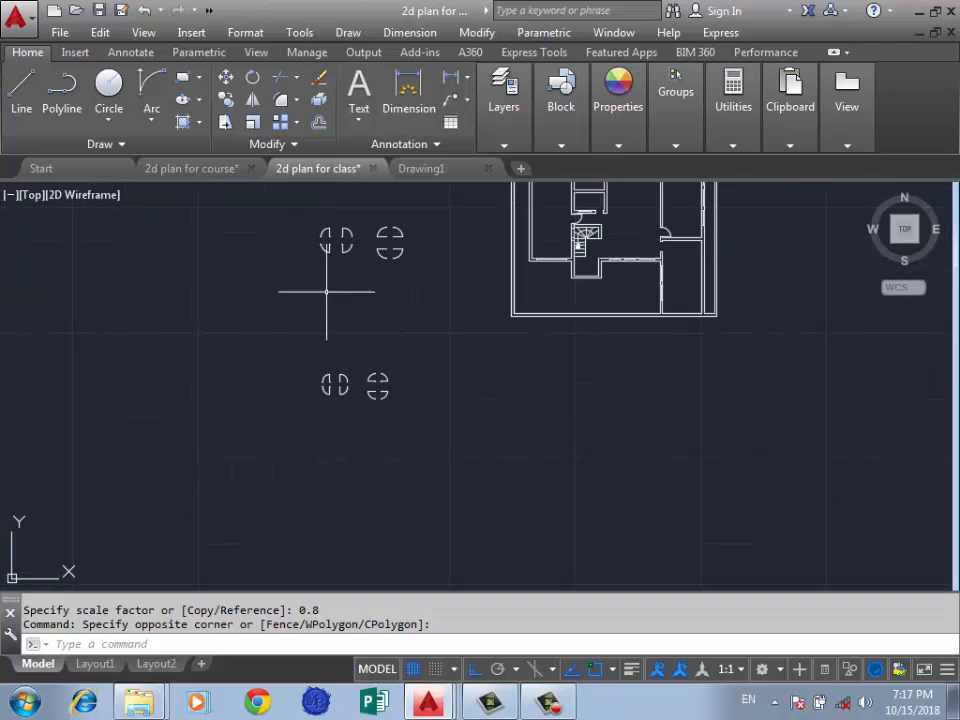
{"action": "scroll", "coordinate": [369, 390], "scroll_direction": "up", "scroll_amount": 6}
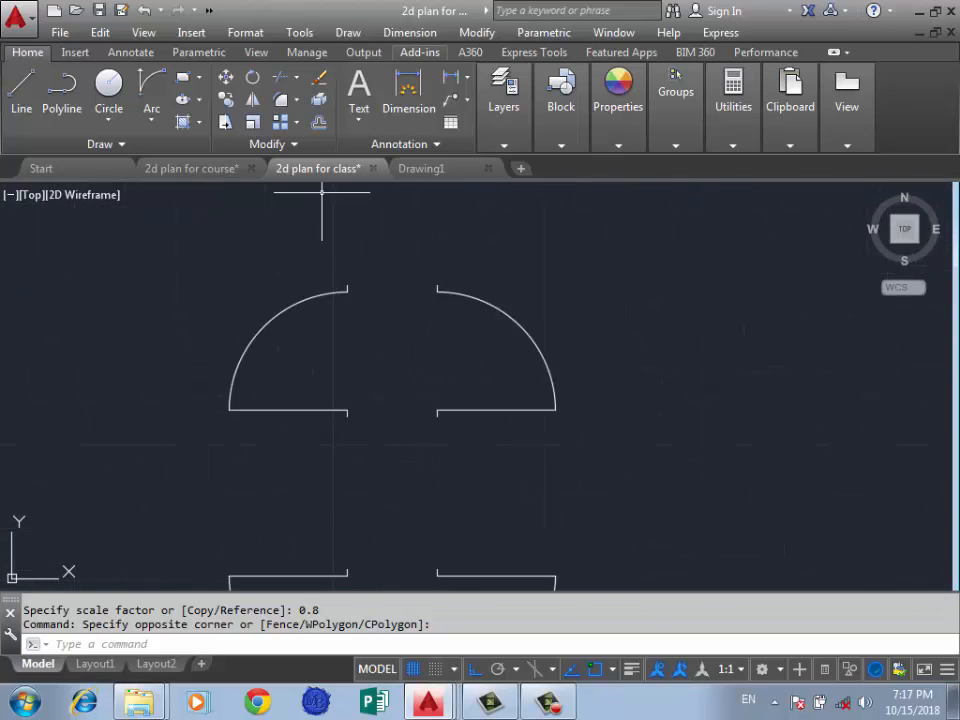
{"action": "left_click", "coordinate": [408, 92]}
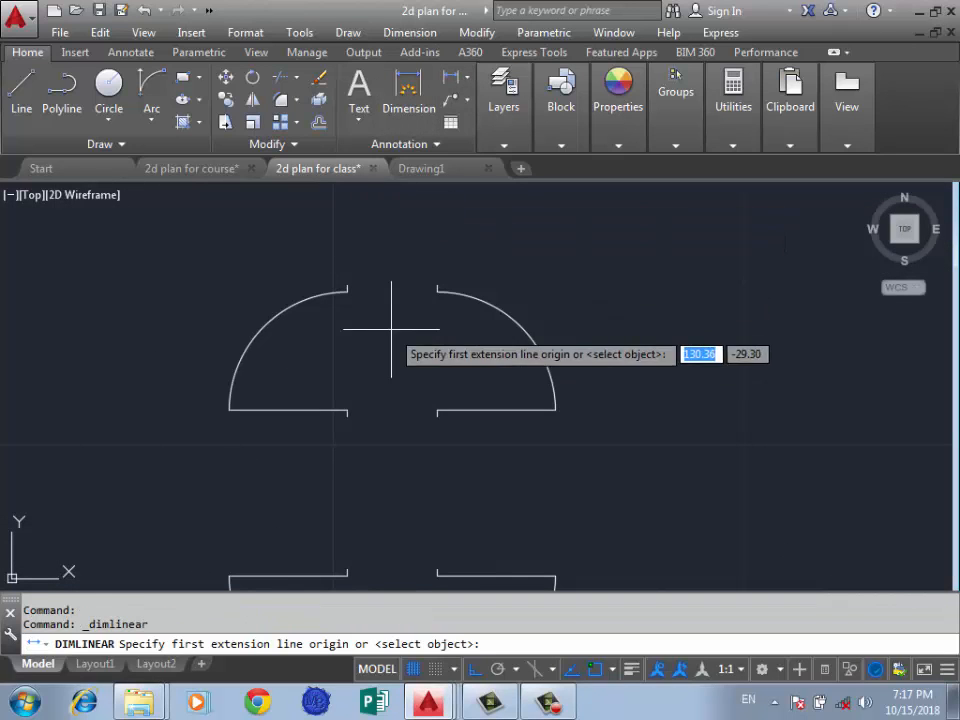
{"action": "left_click", "coordinate": [437, 292]}
{"action": "left_click", "coordinate": [437, 409]}
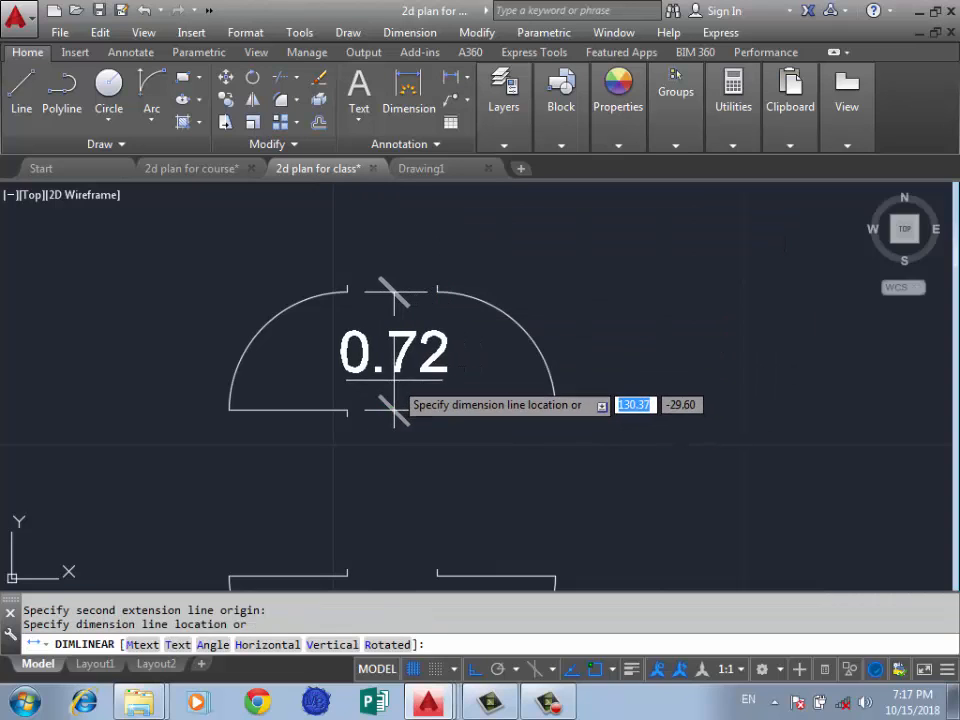
{"action": "key", "text": "Escape"}
{"action": "scroll", "coordinate": [509, 313], "scroll_direction": "down", "scroll_amount": 3}
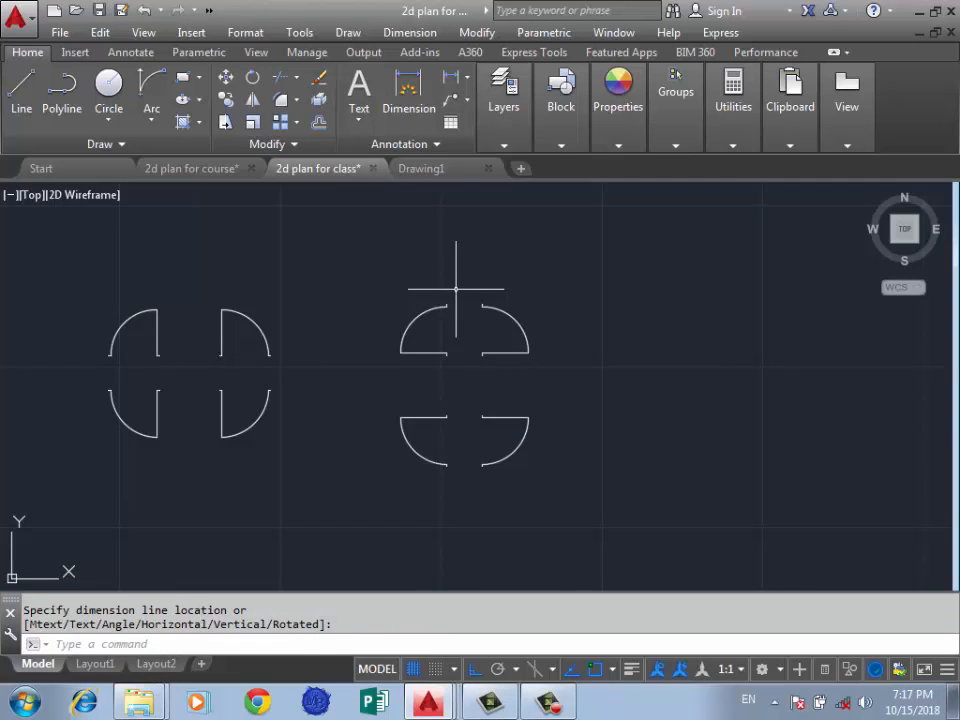
Step: Undo the 0.8 scaling and the southward copy of both door sets
{"action": "key", "text": "ctrl+z"}
{"action": "scroll", "coordinate": [461, 396], "scroll_direction": "down", "scroll_amount": 5}
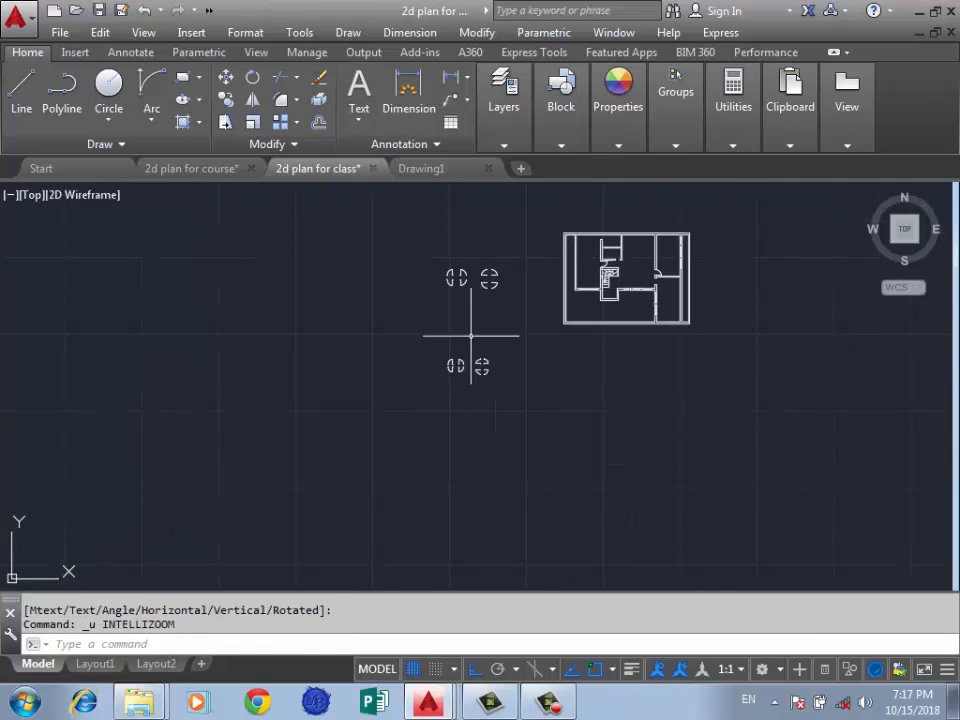
{"action": "key", "text": "ctrl+z"}
{"action": "key", "text": "ctrl+z"}
{"action": "scroll", "coordinate": [411, 289], "scroll_direction": "down", "scroll_amount": 4}
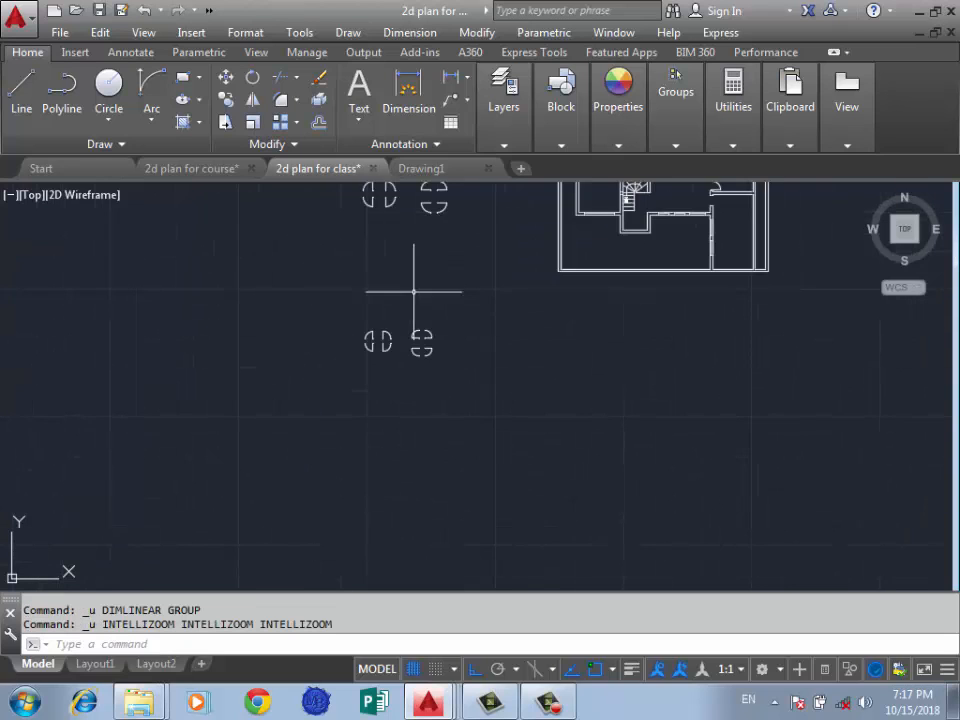
{"action": "scroll", "coordinate": [445, 411], "scroll_direction": "down", "scroll_amount": 2}
{"action": "scroll", "coordinate": [394, 314], "scroll_direction": "up", "scroll_amount": 4}
{"action": "scroll", "coordinate": [399, 328], "scroll_direction": "down", "scroll_amount": 2}
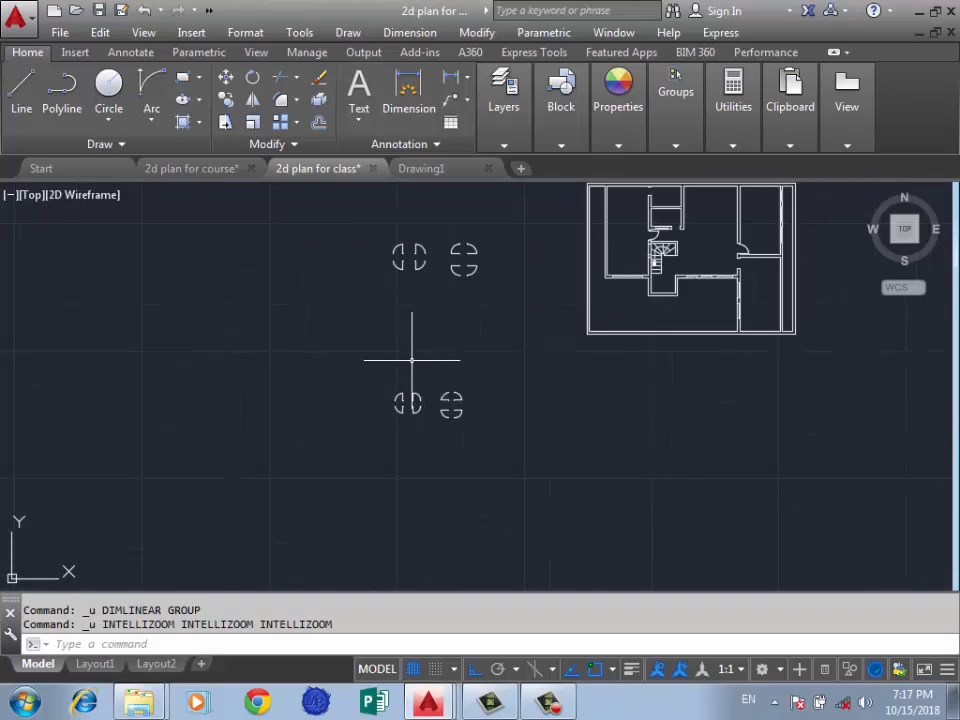
{"action": "key", "text": "ctrl+z"}
{"action": "key", "text": "ctrl+z"}
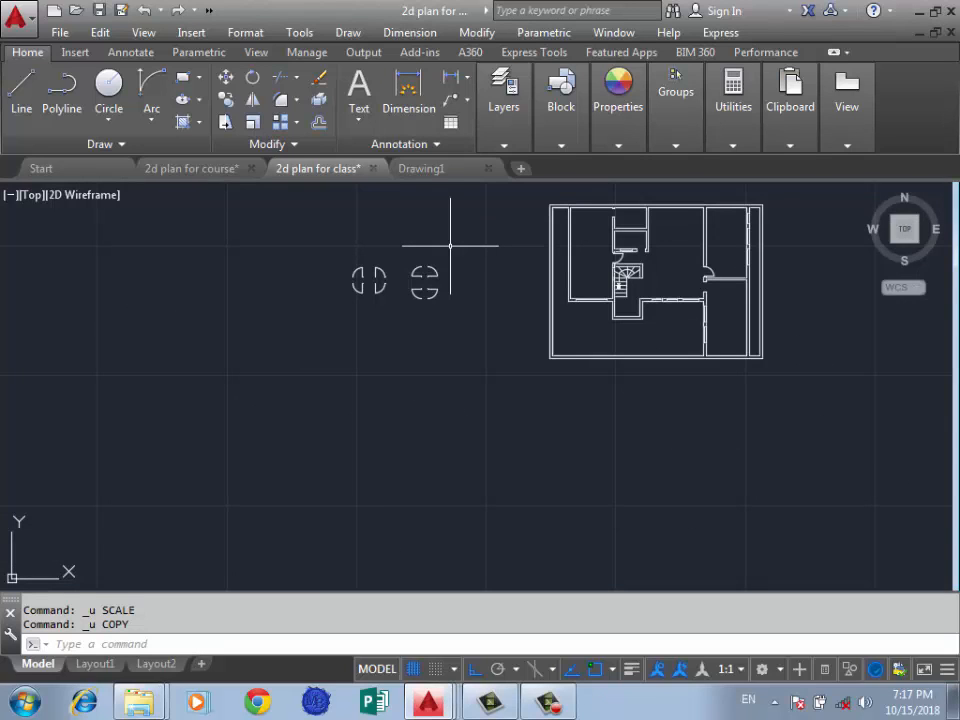
Step: Check the drawing's length precision and insertion-scale units
{"action": "type", "text": "UN"}
{"action": "key", "text": "Return"}
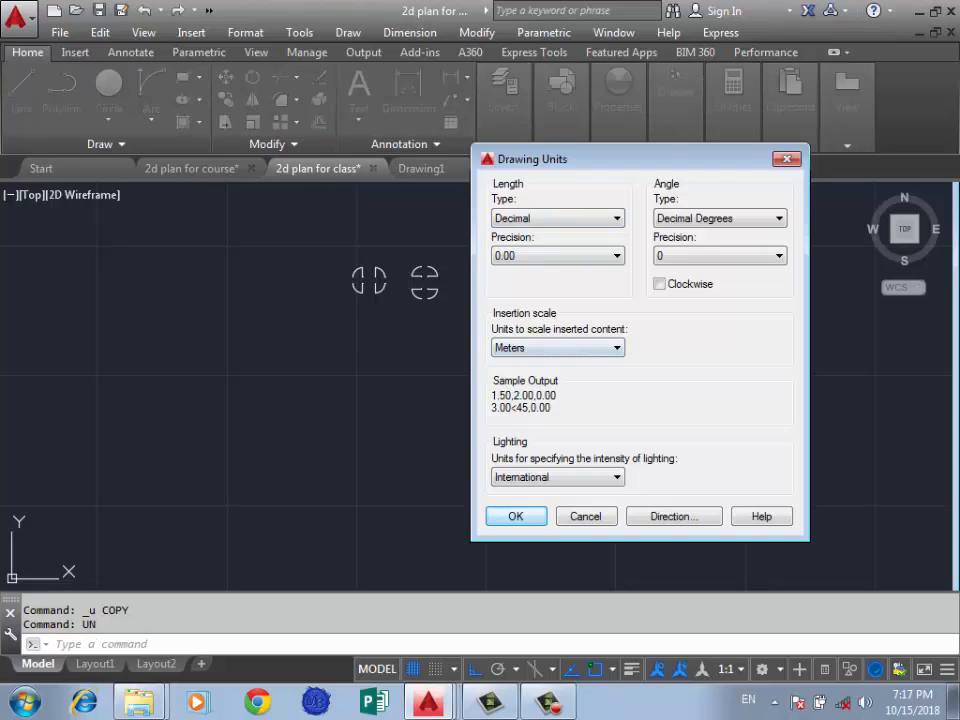
{"action": "key", "text": "Return"}
Step: Add a vertical linear dimension to the eastern set's northeast door, placing it between the two northern doors
{"action": "scroll", "coordinate": [396, 271], "scroll_direction": "up", "scroll_amount": 10}
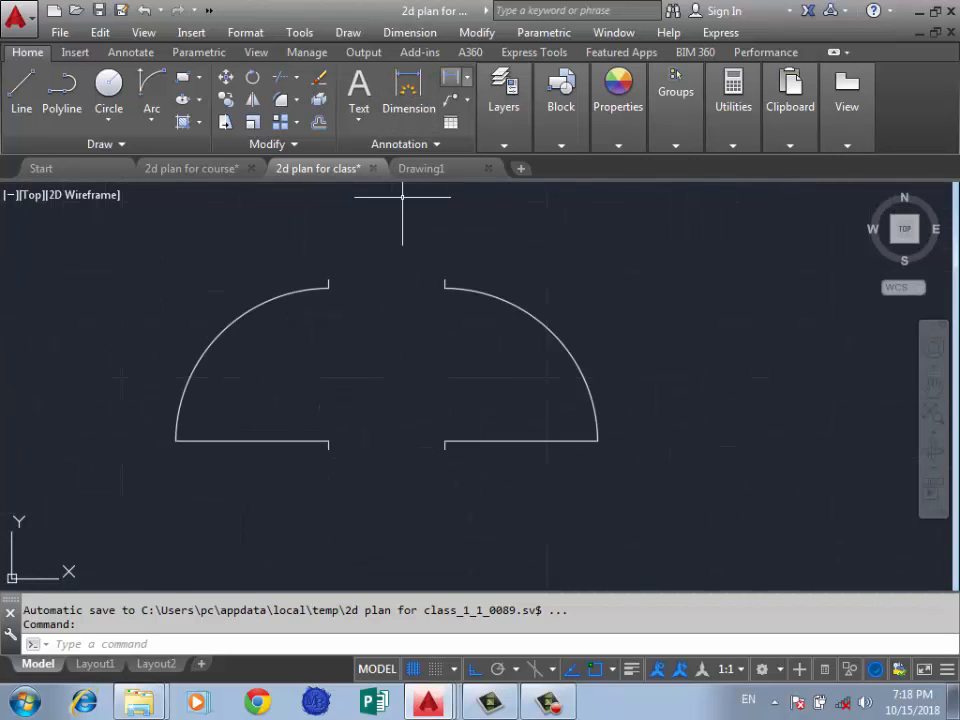
{"action": "left_click", "coordinate": [445, 285]}
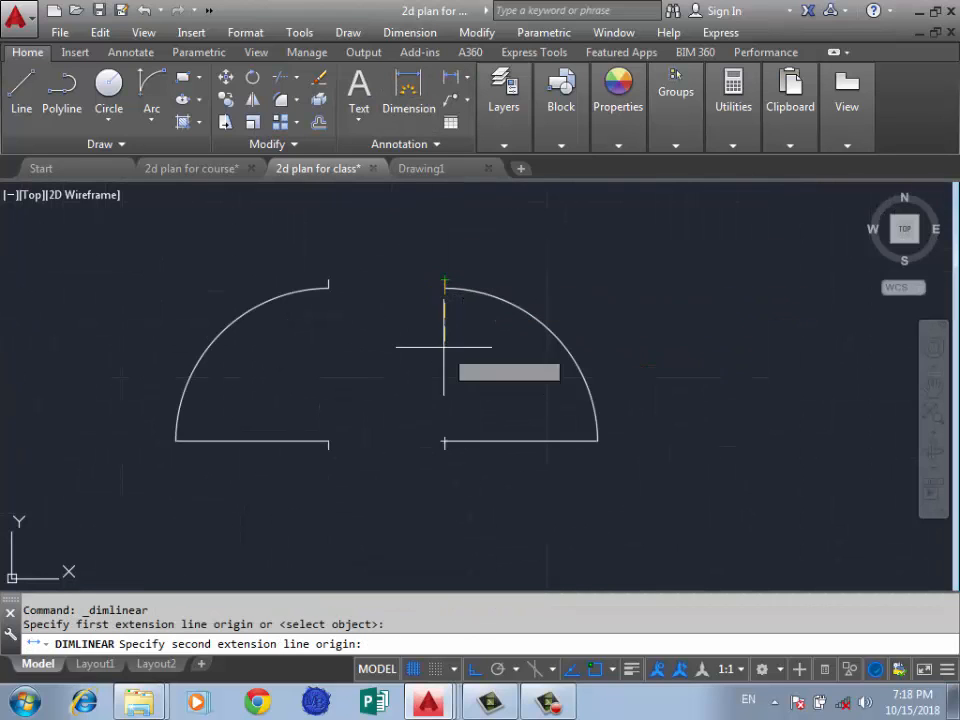
{"action": "left_click", "coordinate": [444, 441]}
{"action": "left_click", "coordinate": [380, 412]}
Step: Scale both door sets and the dimension by 0.8 about the upper hinge corner of the western set's southeast door
{"action": "scroll", "coordinate": [557, 275], "scroll_direction": "down", "scroll_amount": 6}
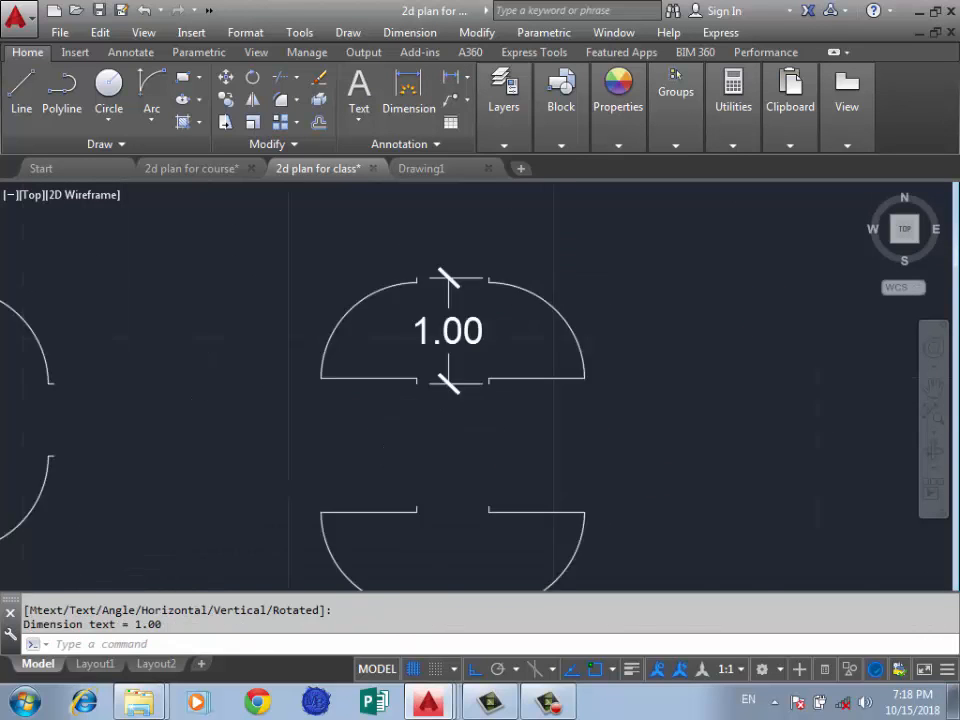
{"action": "left_click", "coordinate": [587, 238]}
{"action": "left_click", "coordinate": [204, 476]}
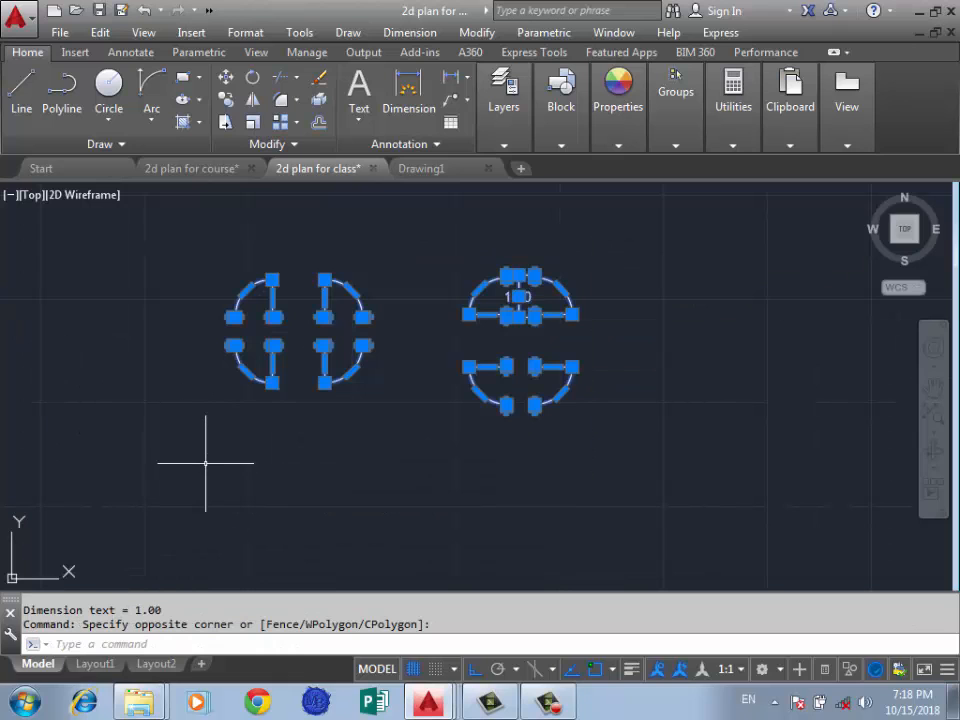
{"action": "key", "text": "Return"}
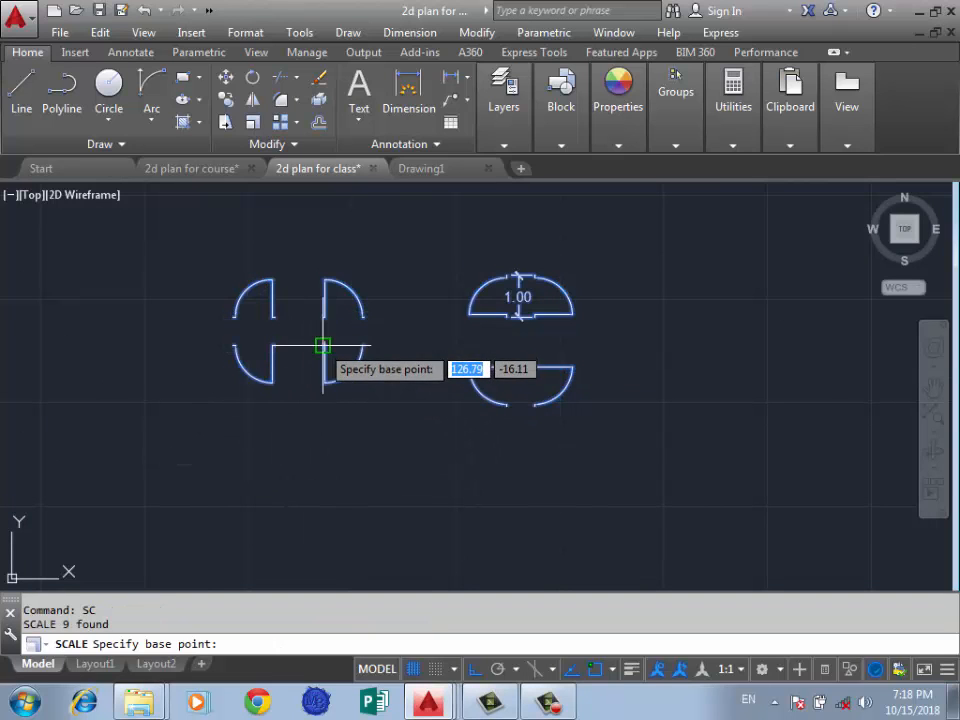
{"action": "left_click", "coordinate": [321, 344]}
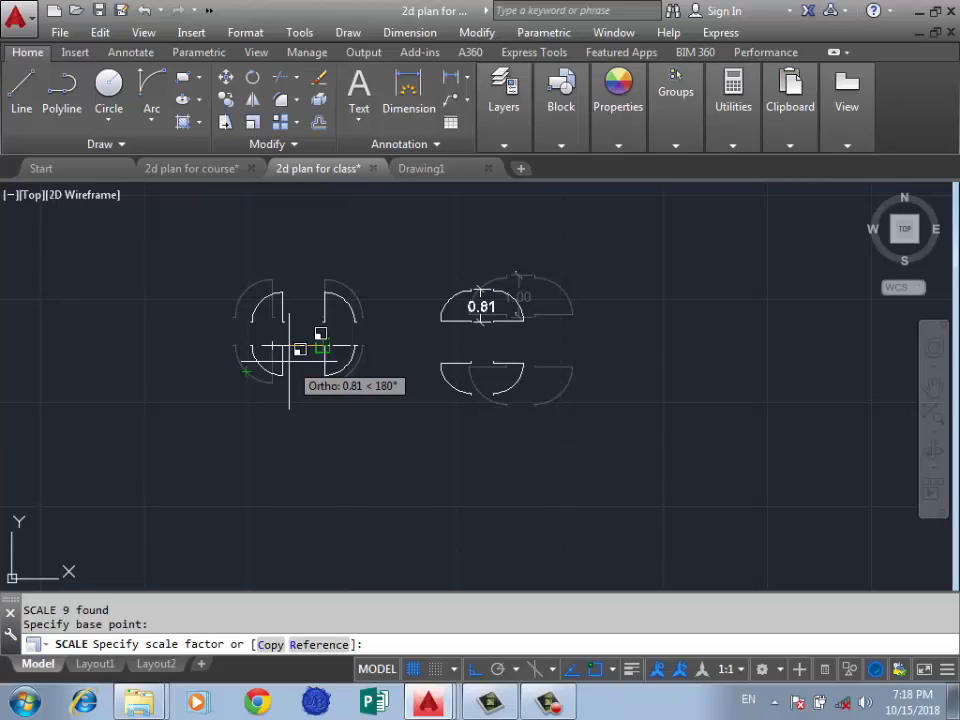
{"action": "type", "text": "0.8"}
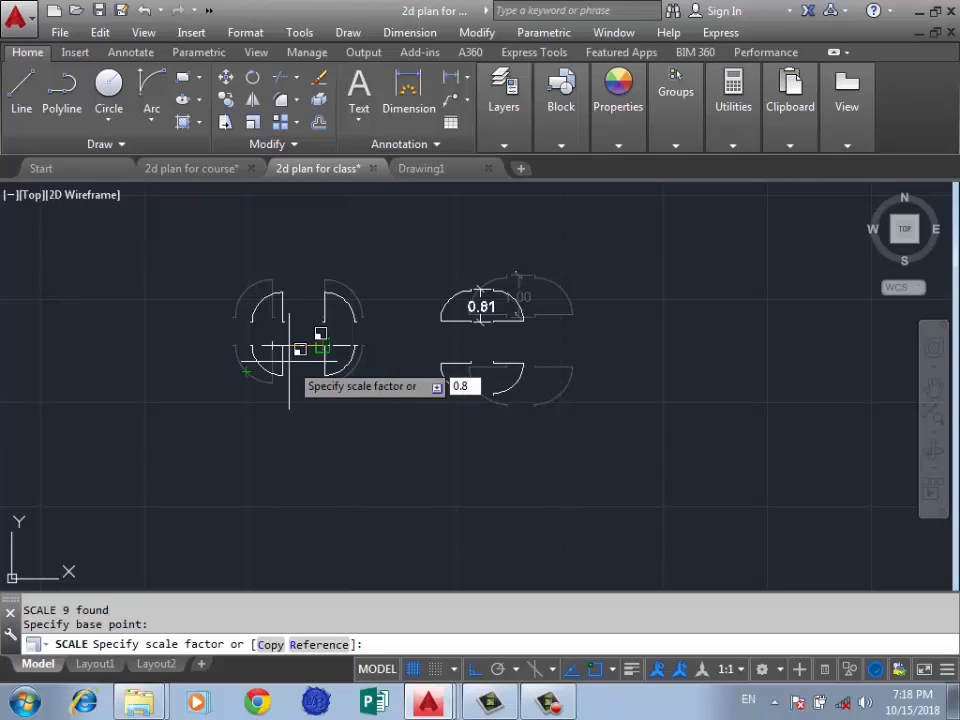
{"action": "key", "text": "Return"}
{"action": "left_click", "coordinate": [377, 249]}
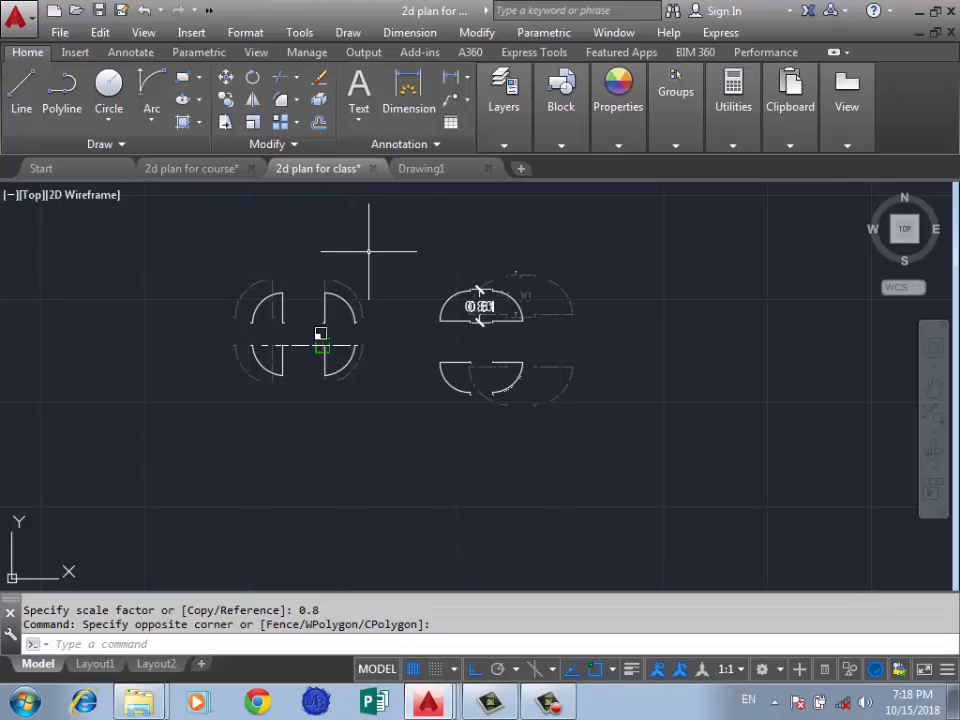
{"action": "scroll", "coordinate": [396, 249], "scroll_direction": "down", "scroll_amount": 3}
{"action": "scroll", "coordinate": [400, 255], "scroll_direction": "up", "scroll_amount": 8}
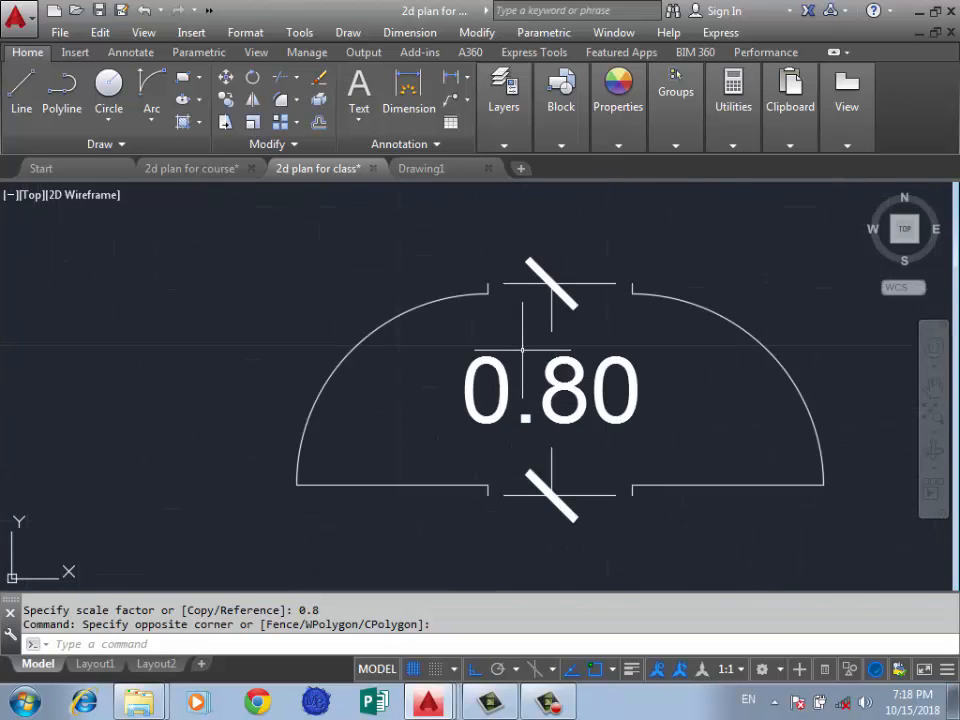
Step: Copy both scaled door sets with their dimension straight south into the empty area below them
{"action": "scroll", "coordinate": [518, 340], "scroll_direction": "down", "scroll_amount": 8}
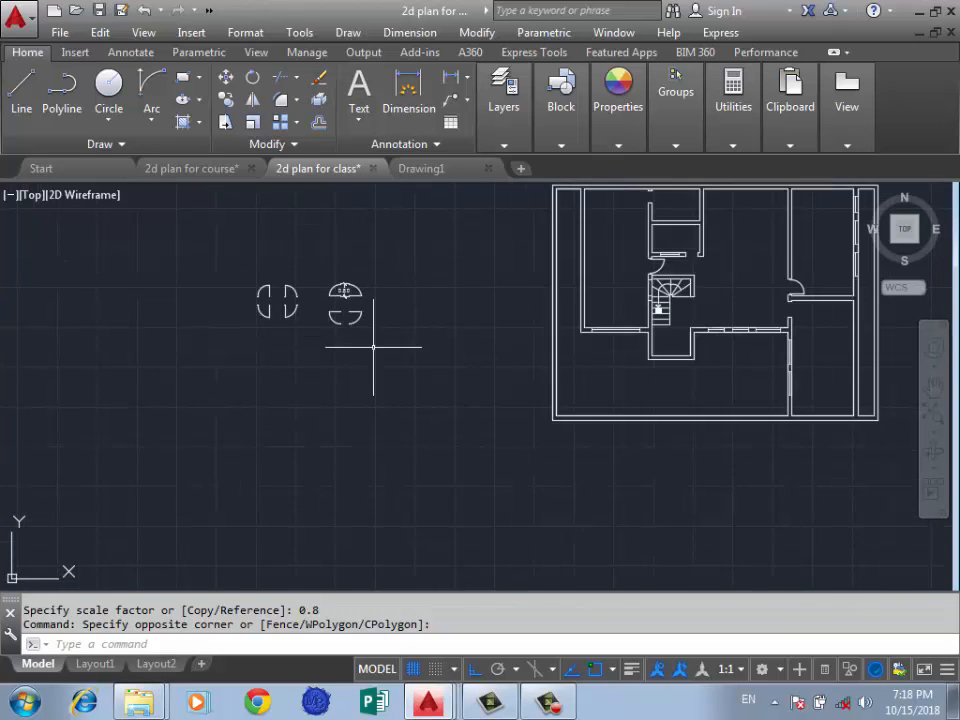
{"action": "scroll", "coordinate": [390, 262], "scroll_direction": "up", "scroll_amount": 3}
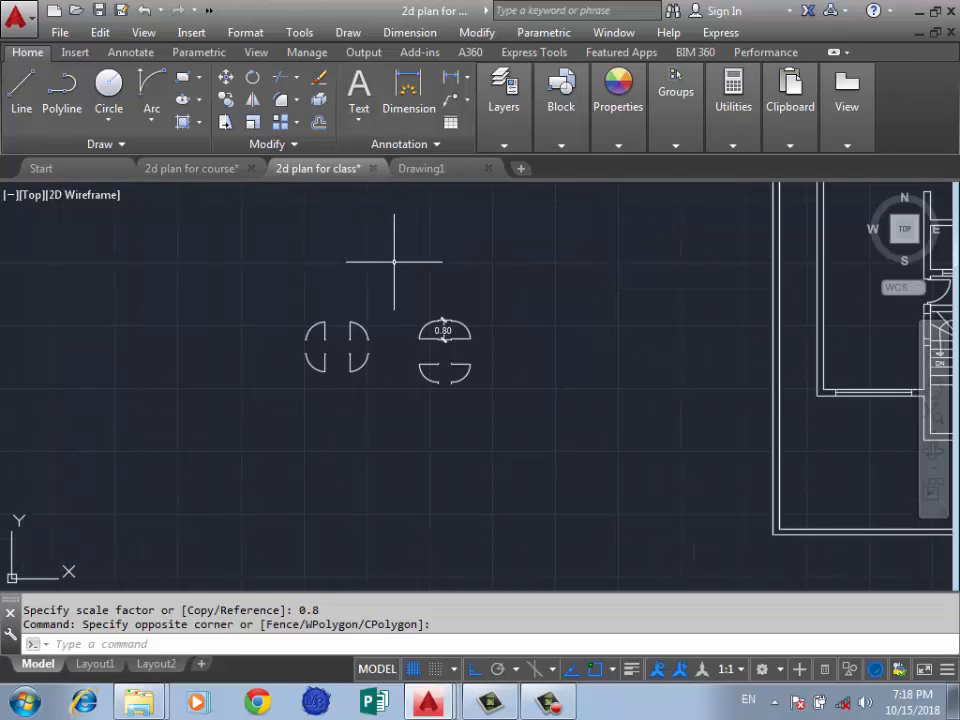
{"action": "type", "text": "o"}
{"action": "key", "text": "Return"}
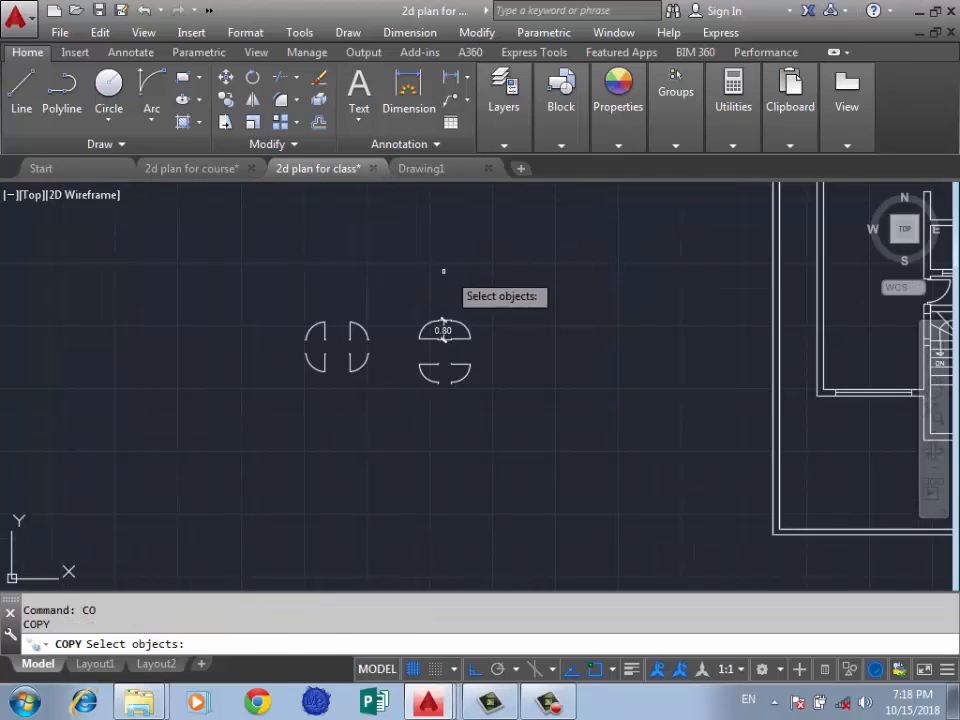
{"action": "left_click", "coordinate": [514, 274]}
{"action": "left_click", "coordinate": [290, 405]}
{"action": "key", "text": "Return"}
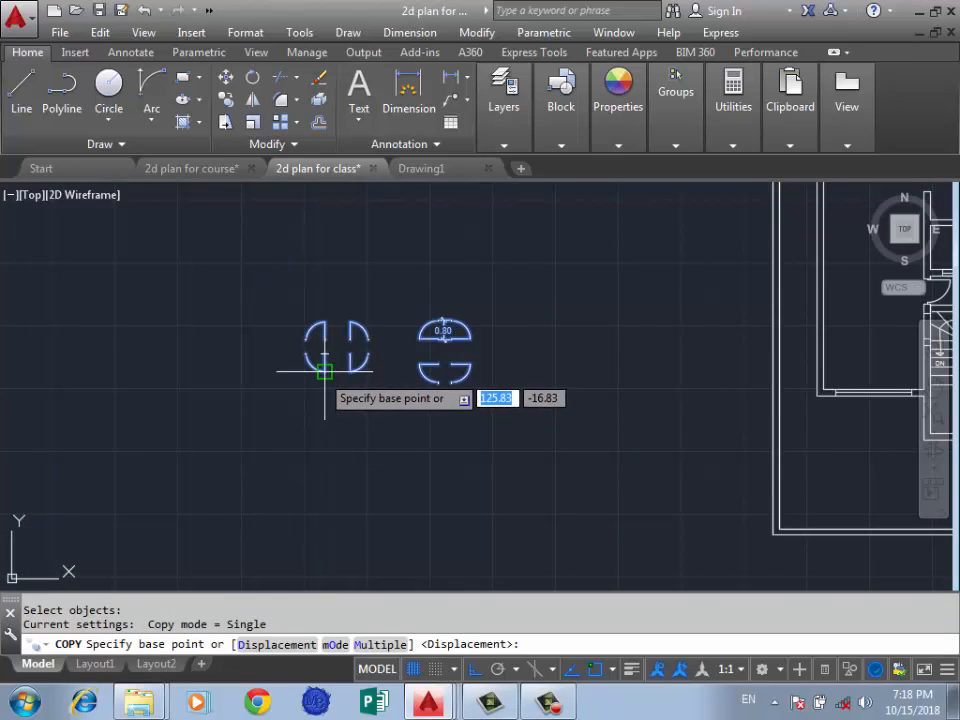
{"action": "left_click", "coordinate": [320, 378]}
{"action": "scroll", "coordinate": [322, 378], "scroll_direction": "down", "scroll_amount": 4}
{"action": "left_click", "coordinate": [315, 462]}
{"action": "key", "text": "Return"}
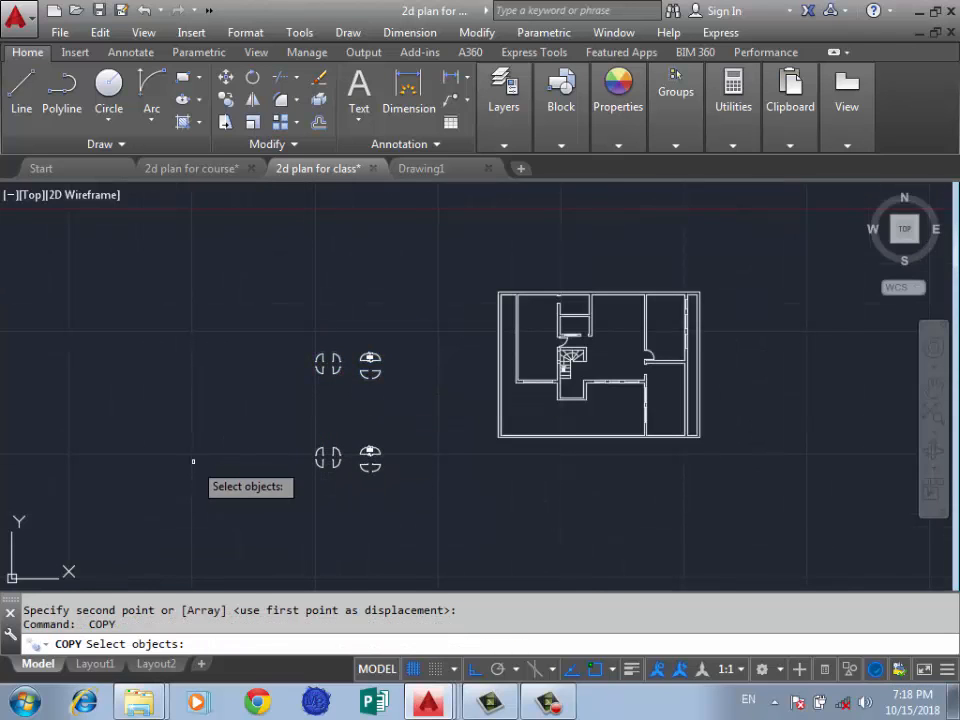
{"action": "key", "text": "Escape"}
Step: Try scaling the southern door sets with their dimension by 1.2 about the upper hinge corner of the western set's southwest door
{"action": "scroll", "coordinate": [308, 450], "scroll_direction": "up", "scroll_amount": 2}
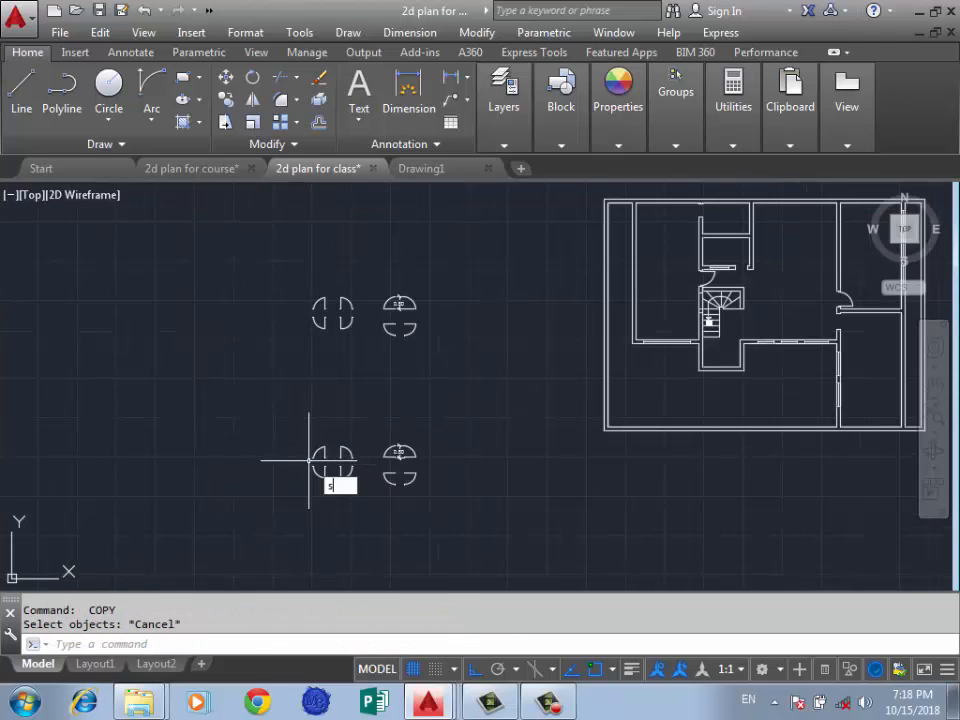
{"action": "key", "text": "Return"}
{"action": "left_click", "coordinate": [446, 426]}
{"action": "left_click", "coordinate": [300, 514]}
{"action": "key", "text": "Return"}
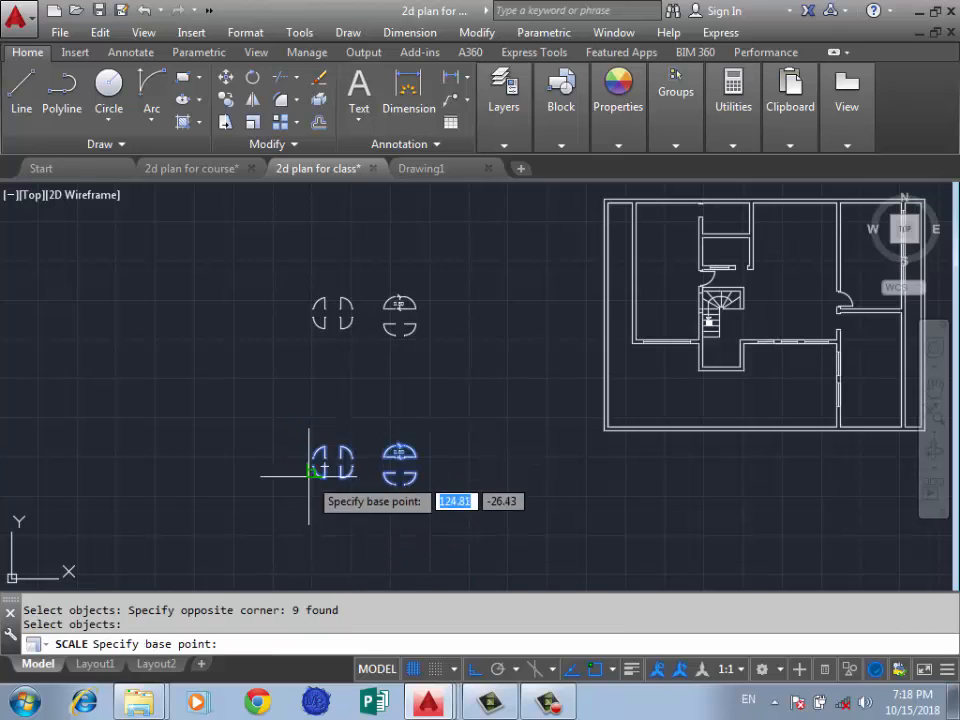
{"action": "scroll", "coordinate": [330, 458], "scroll_direction": "up", "scroll_amount": 3}
{"action": "left_click", "coordinate": [449, 452]}
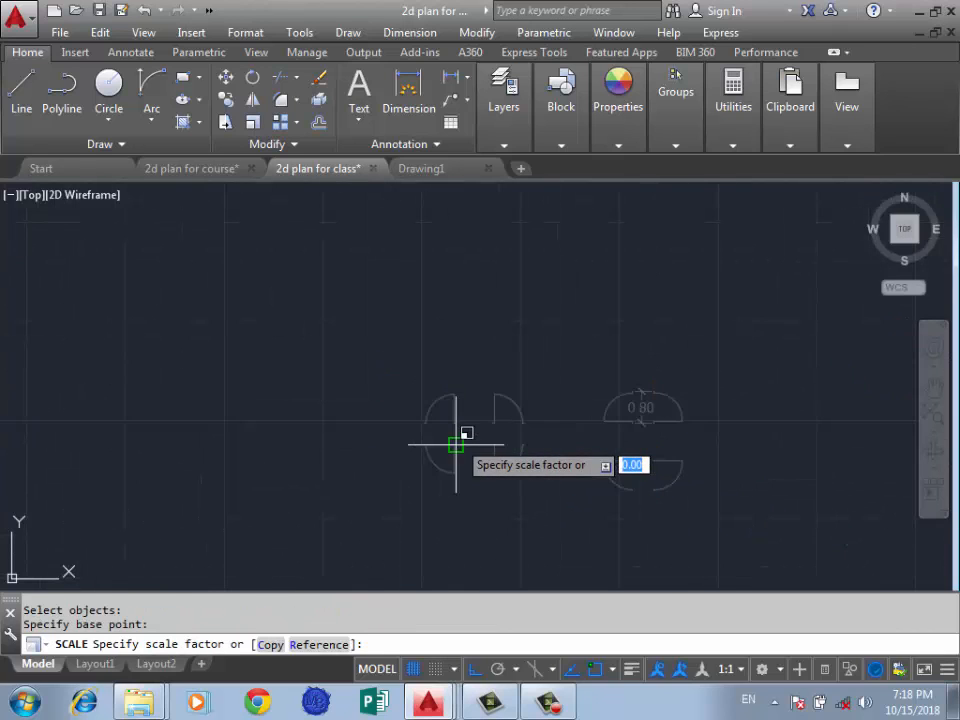
{"action": "type", "text": "1.2"}
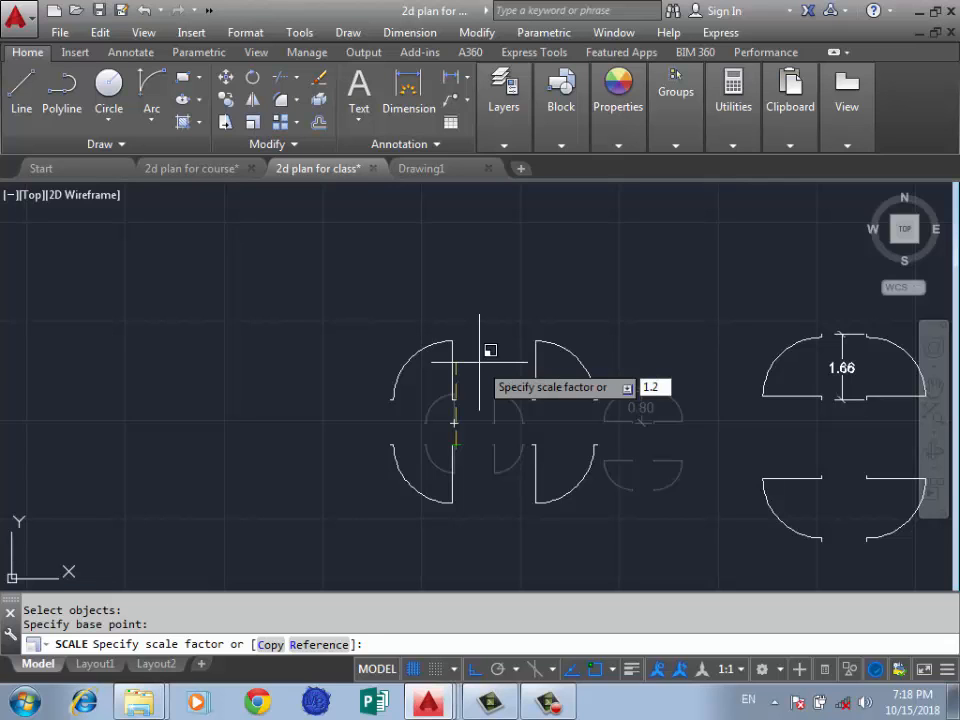
{"action": "key", "text": "Return"}
{"action": "left_click", "coordinate": [456, 285]}
{"action": "scroll", "coordinate": [400, 370], "scroll_direction": "down", "scroll_amount": 4}
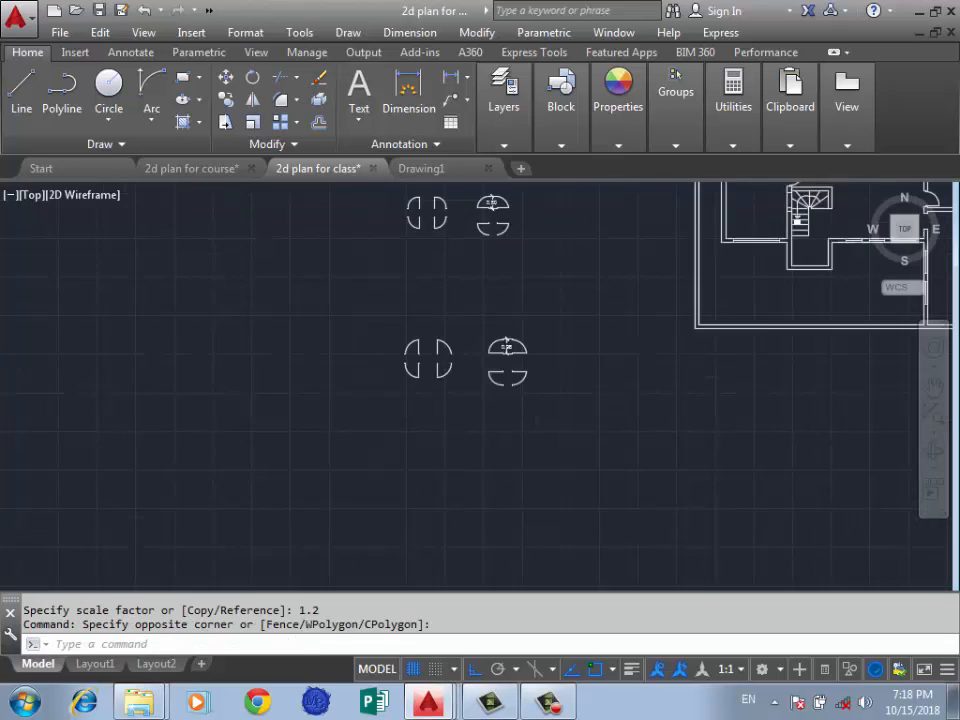
{"action": "scroll", "coordinate": [439, 300], "scroll_direction": "up", "scroll_amount": 8}
{"action": "scroll", "coordinate": [622, 330], "scroll_direction": "down", "scroll_amount": 3}
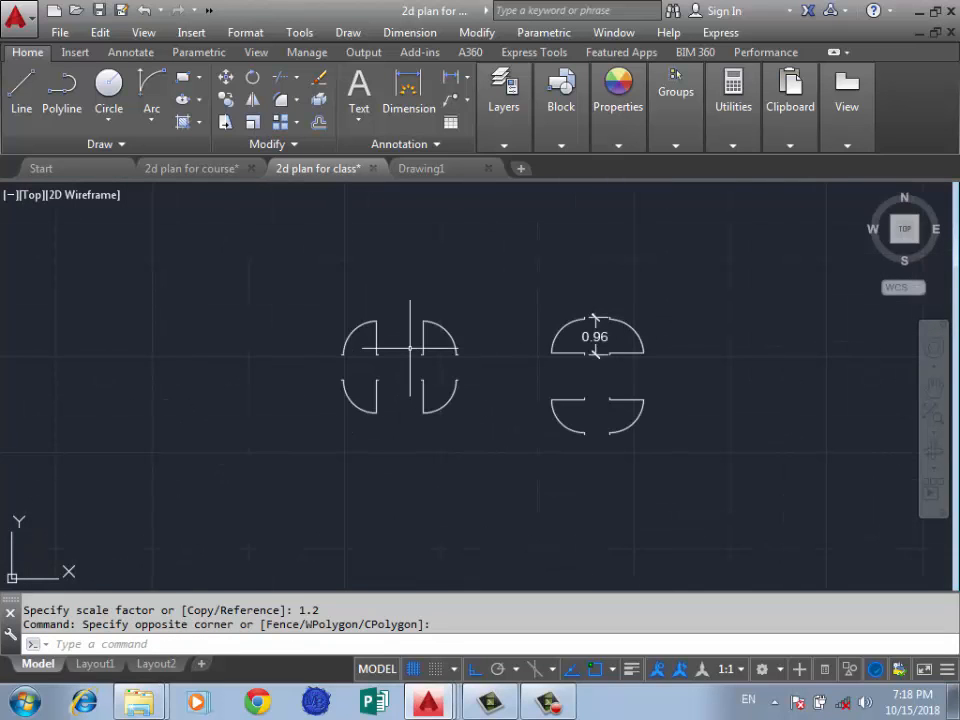
Step: Undo the last scaling of the southern door sets
{"action": "key", "text": "ctrl+z"}
{"action": "key", "text": "ctrl+z"}
{"action": "scroll", "coordinate": [332, 407], "scroll_direction": "down", "scroll_amount": 2}
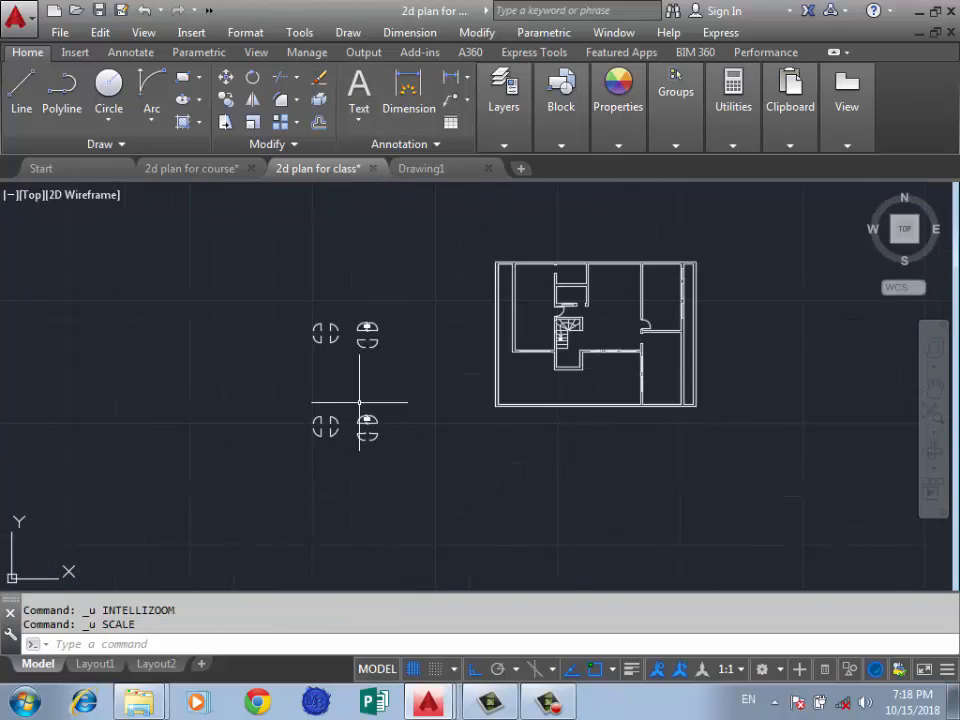
Step: Scale the southern door sets with their dimension by about 1.26 about the upper hinge corner of the western set's southwest door
{"action": "scroll", "coordinate": [360, 390], "scroll_direction": "up", "scroll_amount": 4}
{"action": "scroll", "coordinate": [428, 416], "scroll_direction": "down", "scroll_amount": 2}
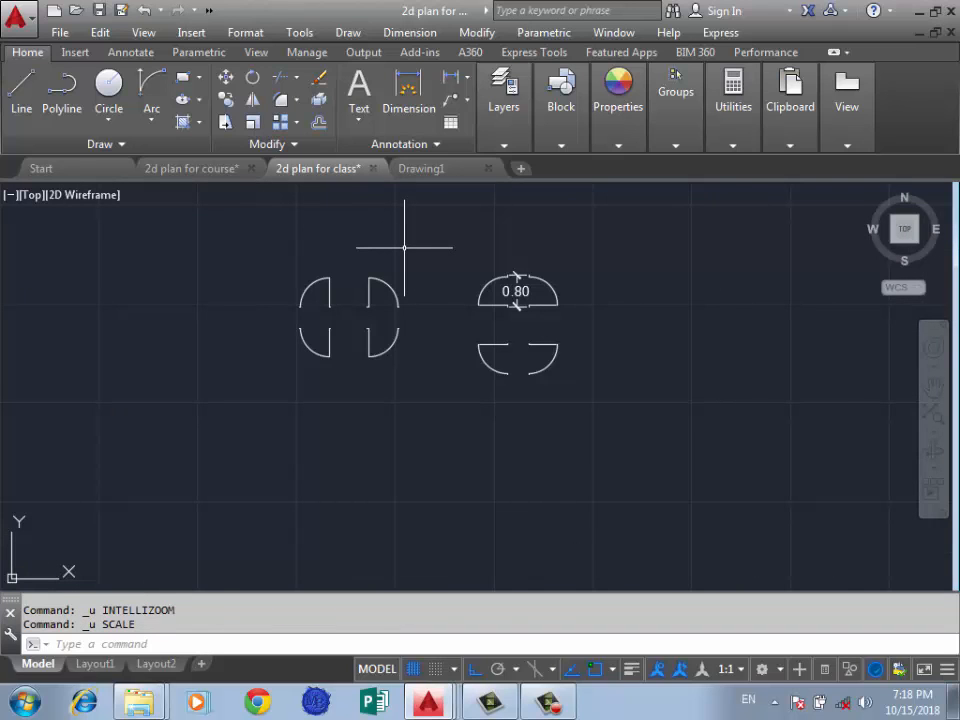
{"action": "type", "text": "sc"}
{"action": "key", "text": "Return"}
{"action": "left_click", "coordinate": [621, 229]}
{"action": "left_click", "coordinate": [246, 429]}
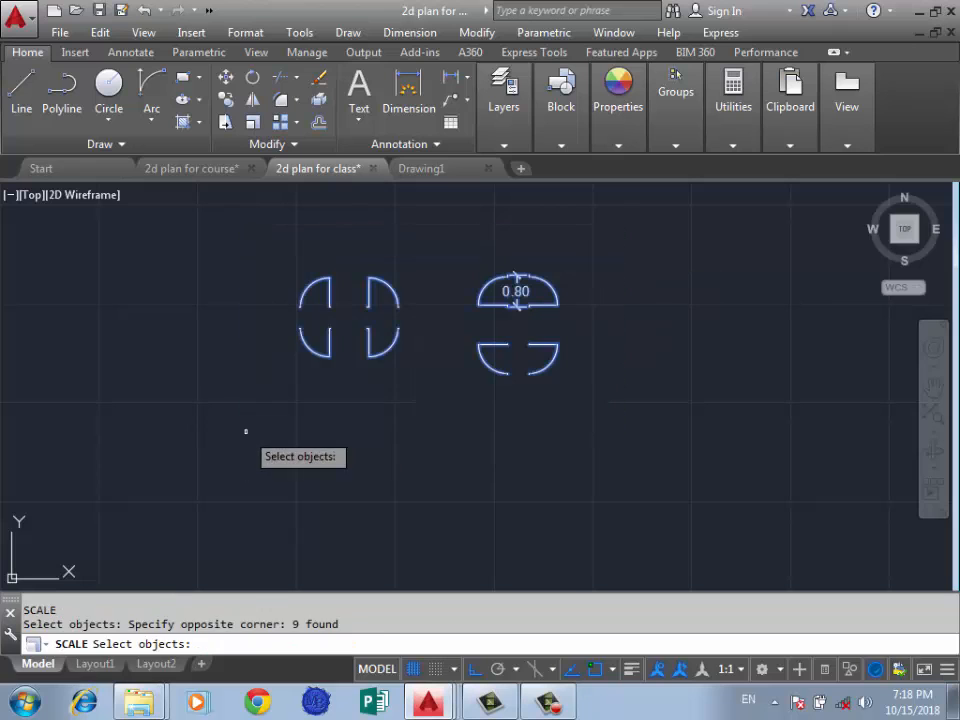
{"action": "key", "text": "Return"}
{"action": "scroll", "coordinate": [332, 328], "scroll_direction": "up", "scroll_amount": 5}
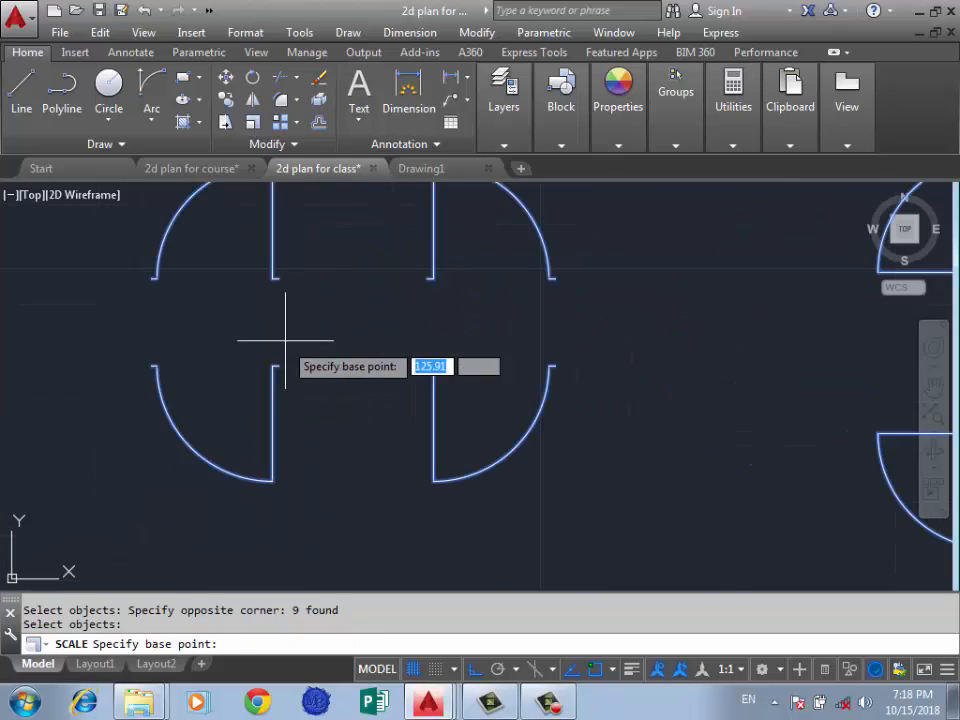
{"action": "left_click", "coordinate": [277, 367]}
{"action": "scroll", "coordinate": [280, 381], "scroll_direction": "down", "scroll_amount": 4}
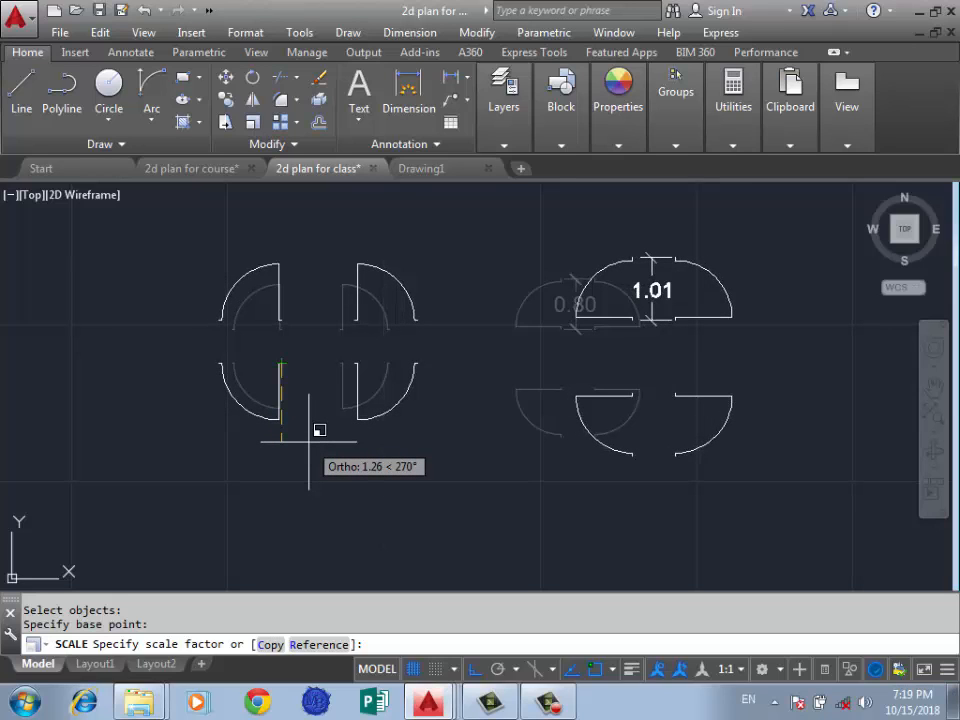
{"action": "left_click", "coordinate": [309, 440]}
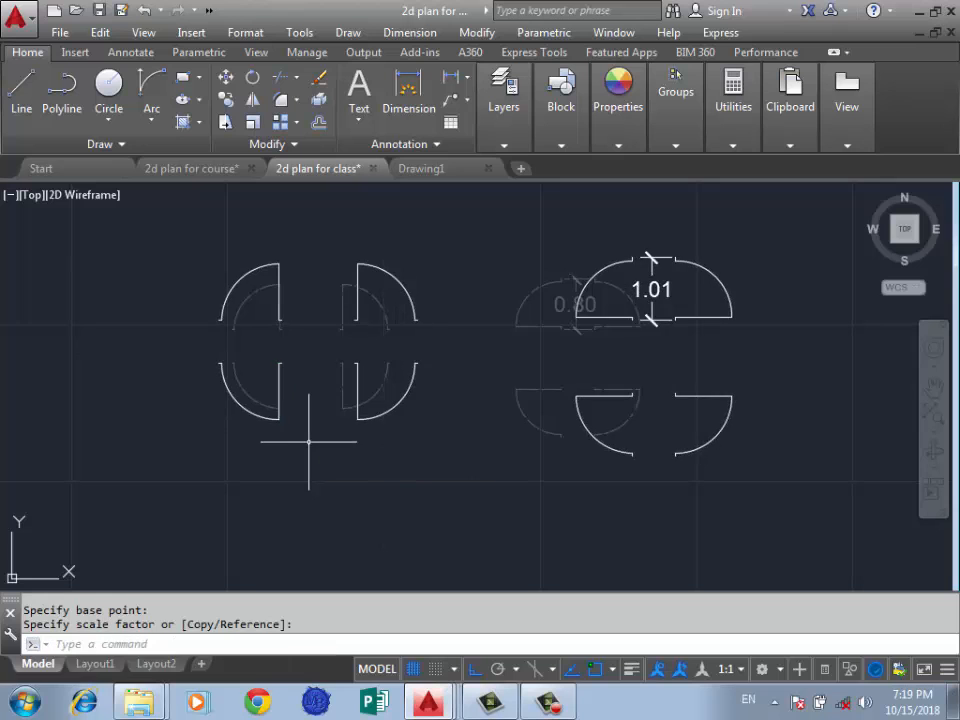
Step: Examine the two dimensioned rows of door sets and compare them with the wall openings in the floor plan
{"action": "scroll", "coordinate": [290, 420], "scroll_direction": "down", "scroll_amount": 5}
{"action": "scroll", "coordinate": [285, 350], "scroll_direction": "up", "scroll_amount": 7}
{"action": "scroll", "coordinate": [300, 400], "scroll_direction": "down", "scroll_amount": 7}
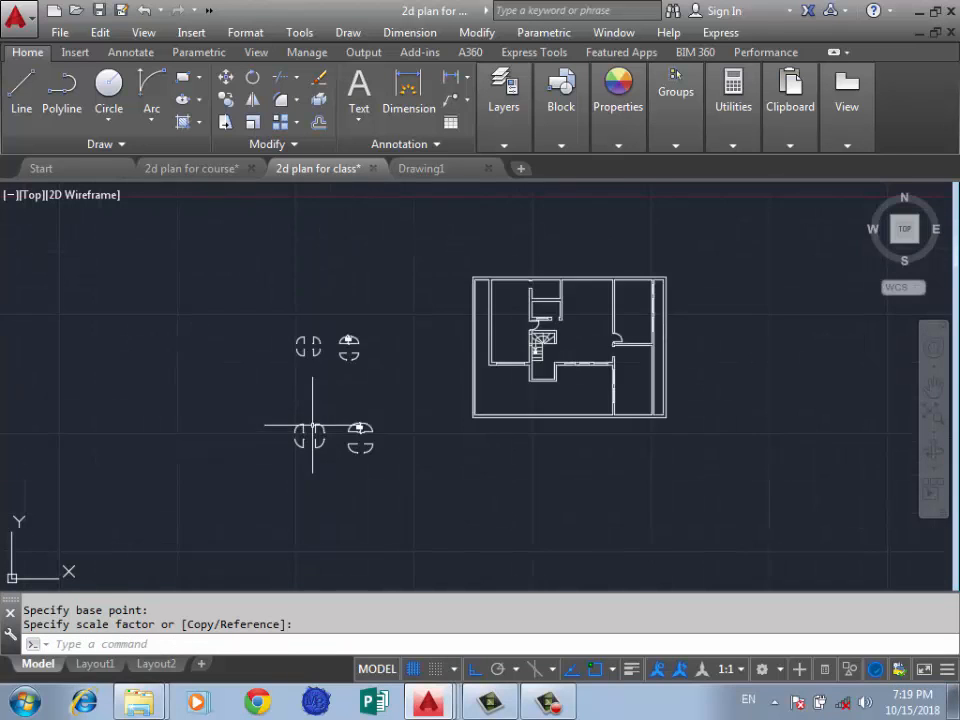
{"action": "scroll", "coordinate": [490, 425], "scroll_direction": "up", "scroll_amount": 6}
{"action": "scroll", "coordinate": [489, 425], "scroll_direction": "down", "scroll_amount": 4}
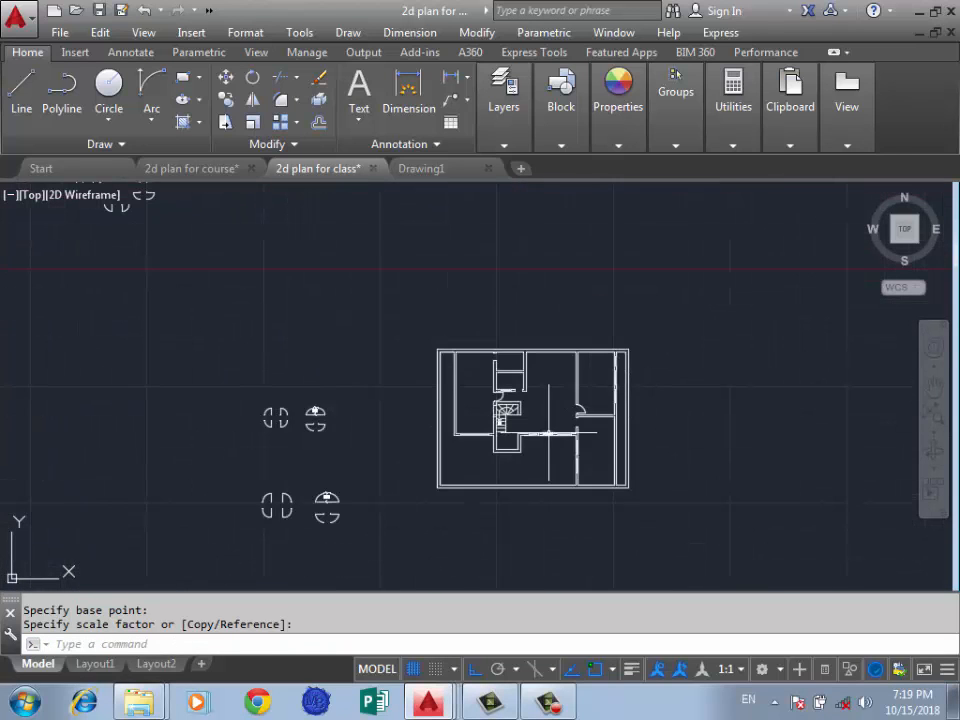
{"action": "scroll", "coordinate": [540, 443], "scroll_direction": "up", "scroll_amount": 7}
{"action": "scroll", "coordinate": [616, 441], "scroll_direction": "down", "scroll_amount": 6}
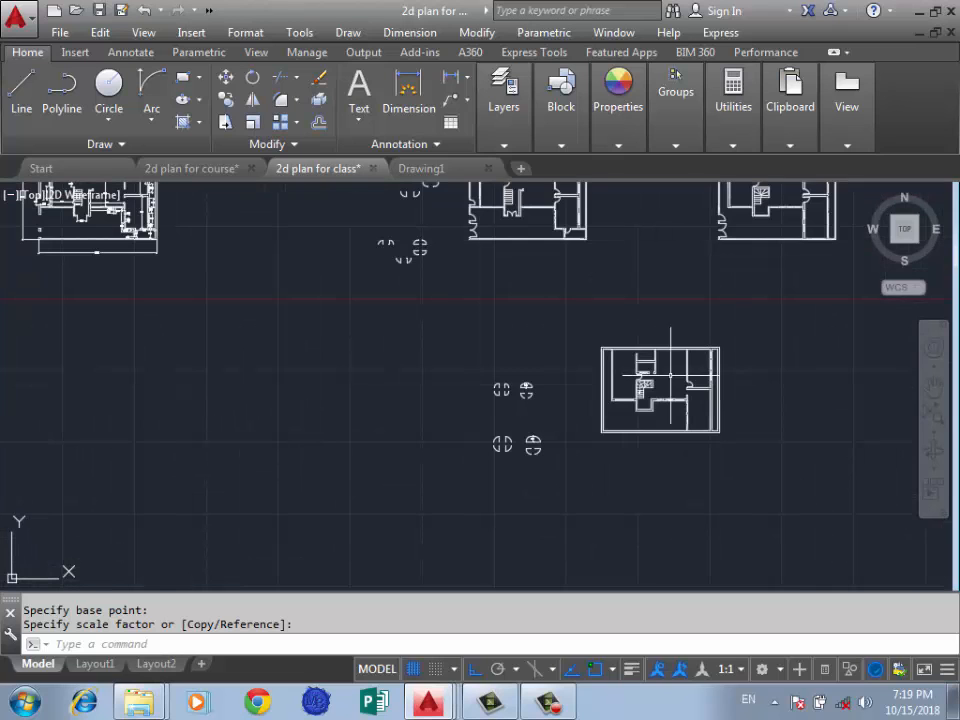
{"action": "scroll", "coordinate": [518, 400], "scroll_direction": "up", "scroll_amount": 7}
{"action": "scroll", "coordinate": [346, 382], "scroll_direction": "down", "scroll_amount": 2}
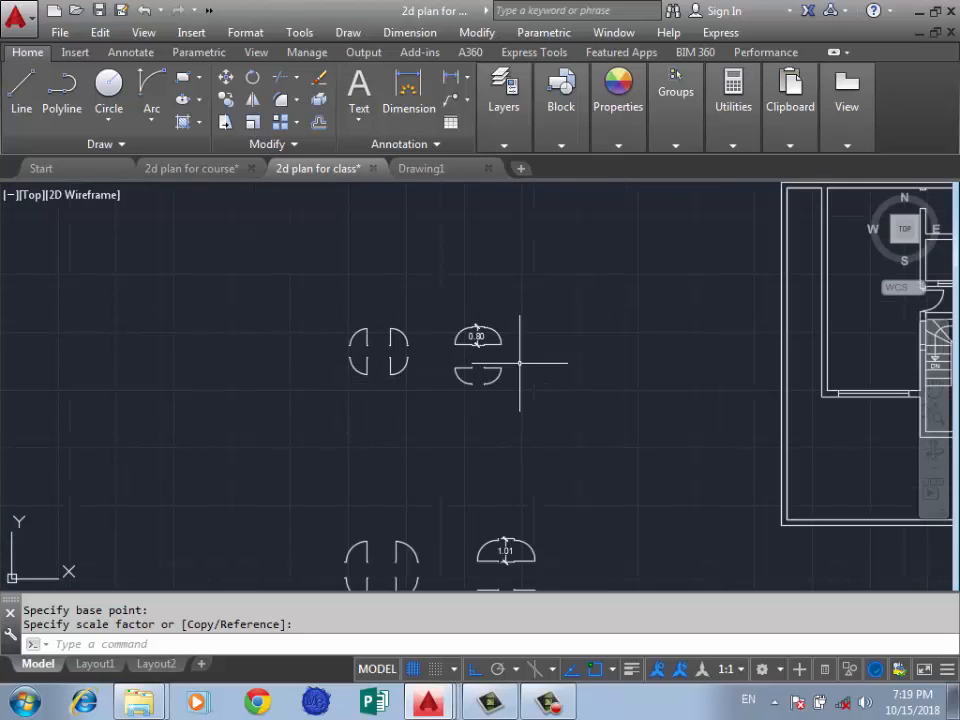
Step: Copy the enlarged eastern set's southeast door by its hinge end into the wall opening just south of the plan's existing eastern door
{"action": "scroll", "coordinate": [494, 359], "scroll_direction": "up", "scroll_amount": 8}
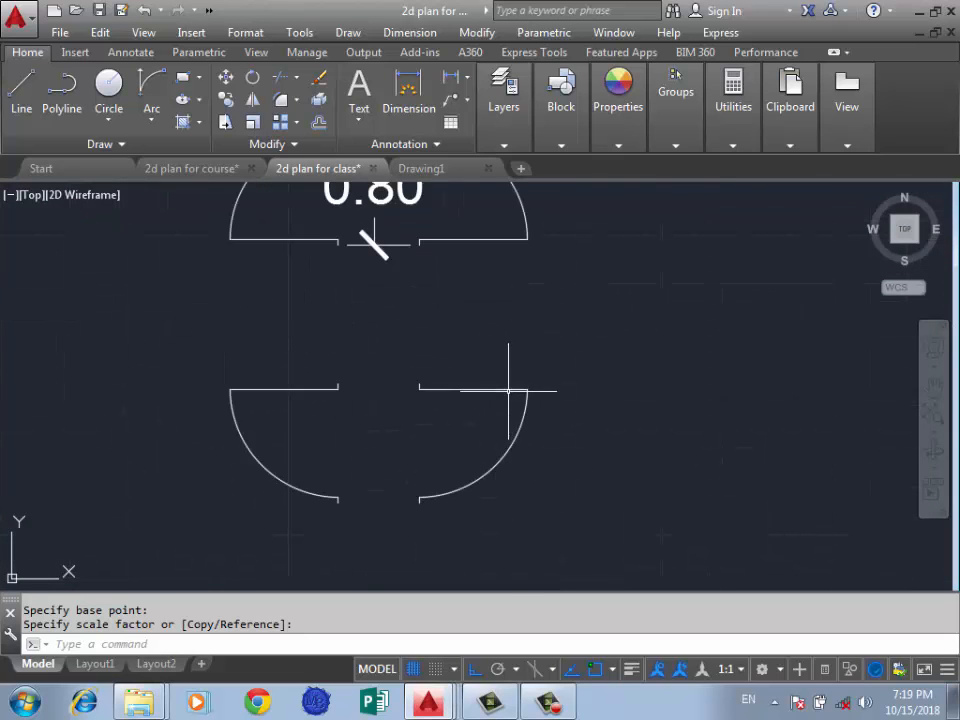
{"action": "type", "text": "co"}
{"action": "key", "text": "Return"}
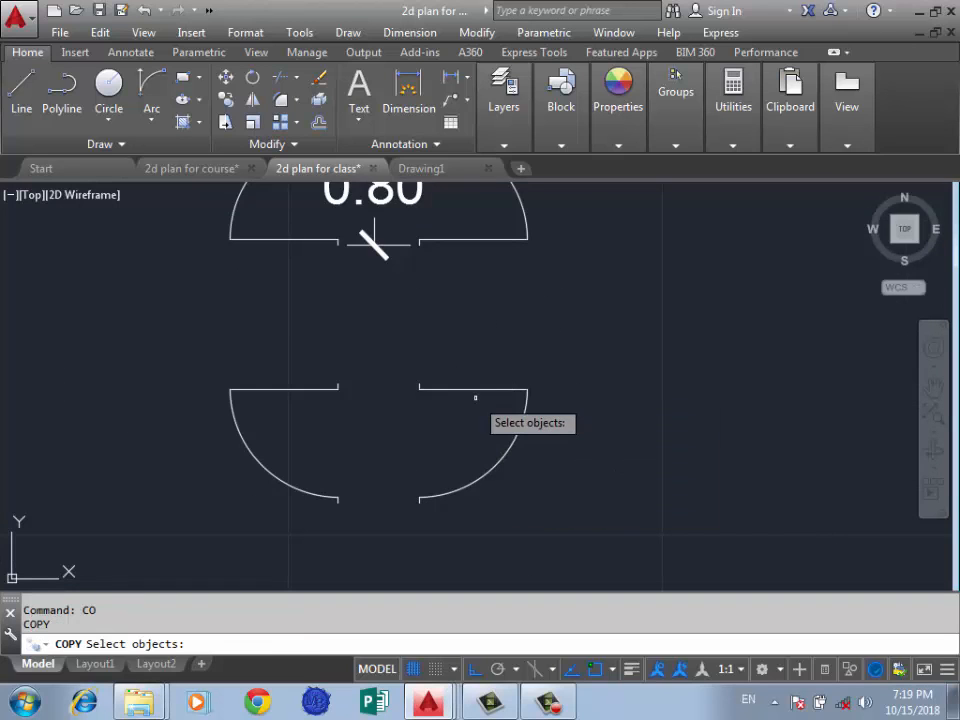
{"action": "scroll", "coordinate": [484, 330], "scroll_direction": "down", "scroll_amount": 8}
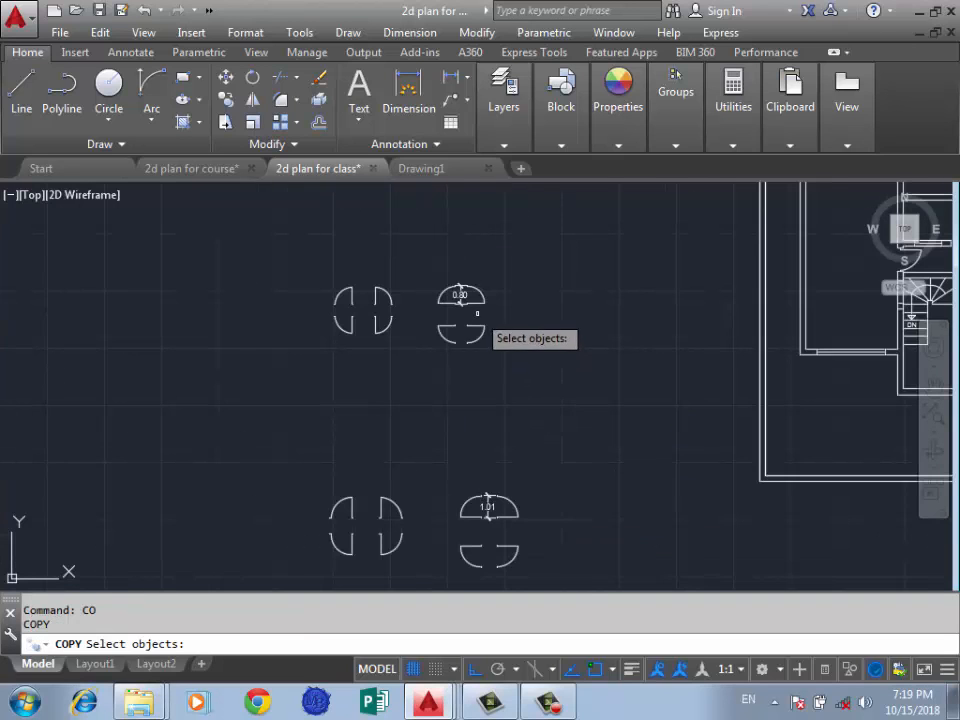
{"action": "scroll", "coordinate": [489, 506], "scroll_direction": "up", "scroll_amount": 6}
{"action": "left_click", "coordinate": [490, 512]}
{"action": "key", "text": "Return"}
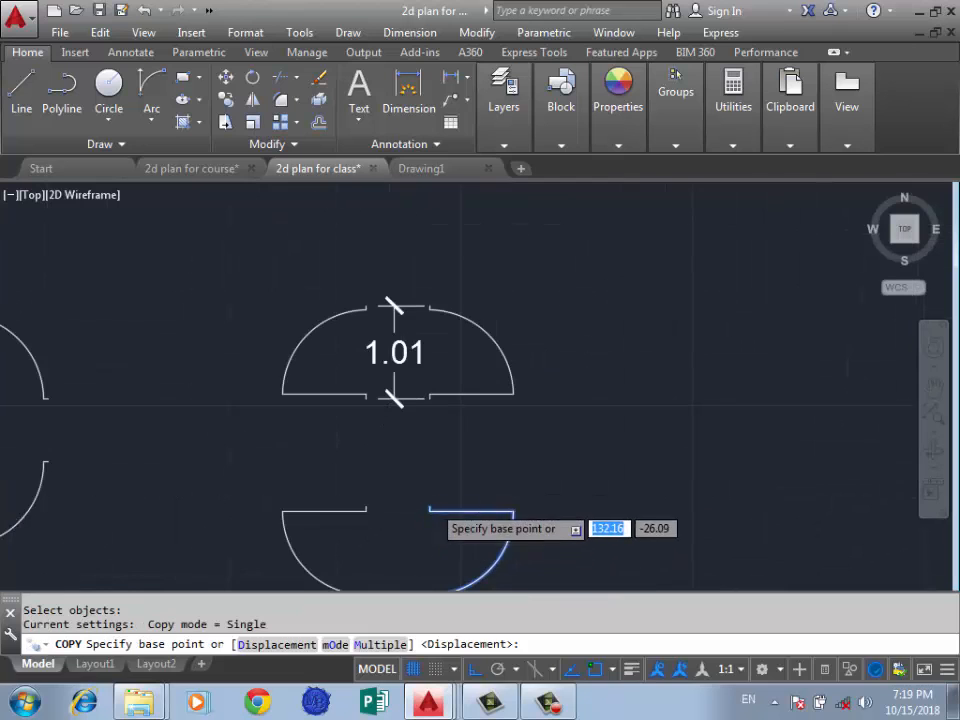
{"action": "scroll", "coordinate": [436, 502], "scroll_direction": "up", "scroll_amount": 8}
{"action": "left_click", "coordinate": [371, 546]}
{"action": "scroll", "coordinate": [255, 388], "scroll_direction": "down", "scroll_amount": 8}
{"action": "scroll", "coordinate": [396, 386], "scroll_direction": "down", "scroll_amount": 6}
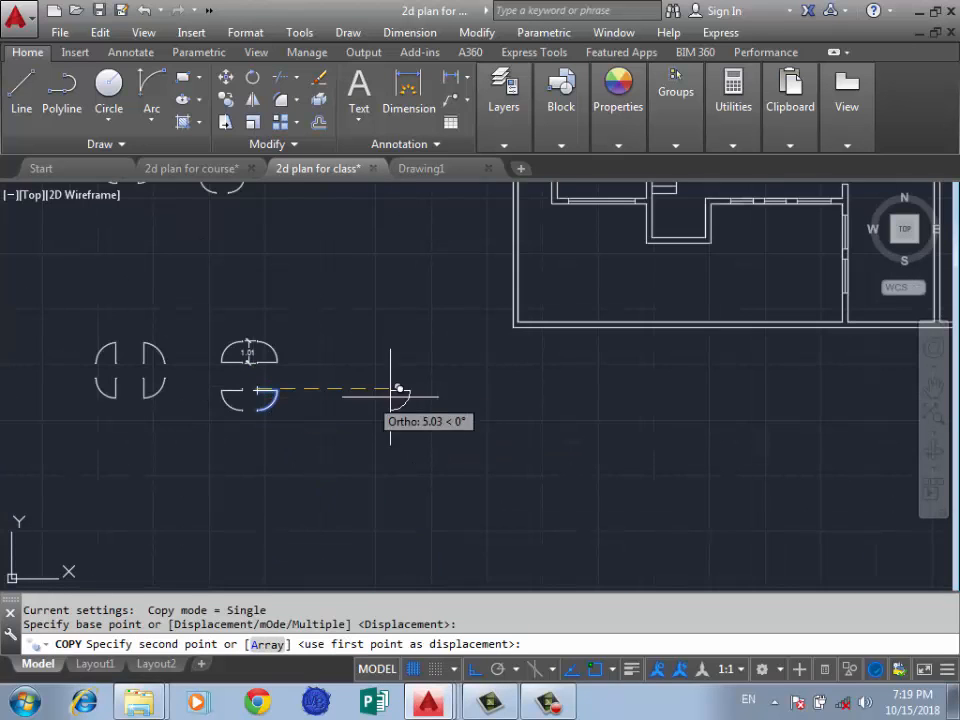
{"action": "scroll", "coordinate": [630, 300], "scroll_direction": "up", "scroll_amount": 8}
{"action": "scroll", "coordinate": [624, 393], "scroll_direction": "down", "scroll_amount": 5}
{"action": "scroll", "coordinate": [620, 289], "scroll_direction": "up", "scroll_amount": 9}
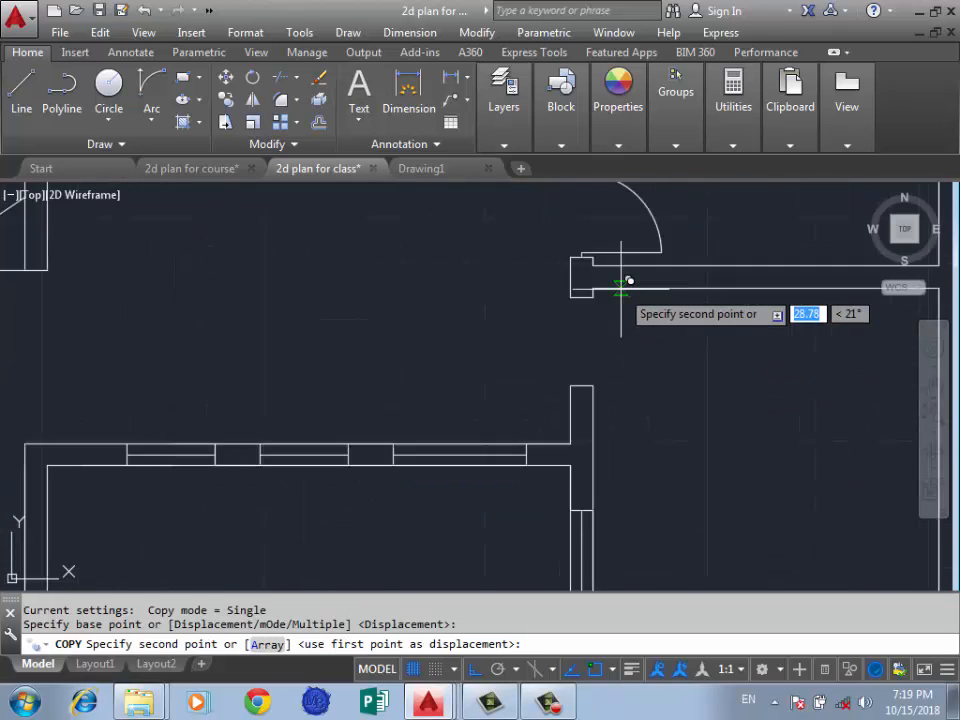
{"action": "left_click", "coordinate": [515, 308]}
{"action": "key", "text": "Return"}
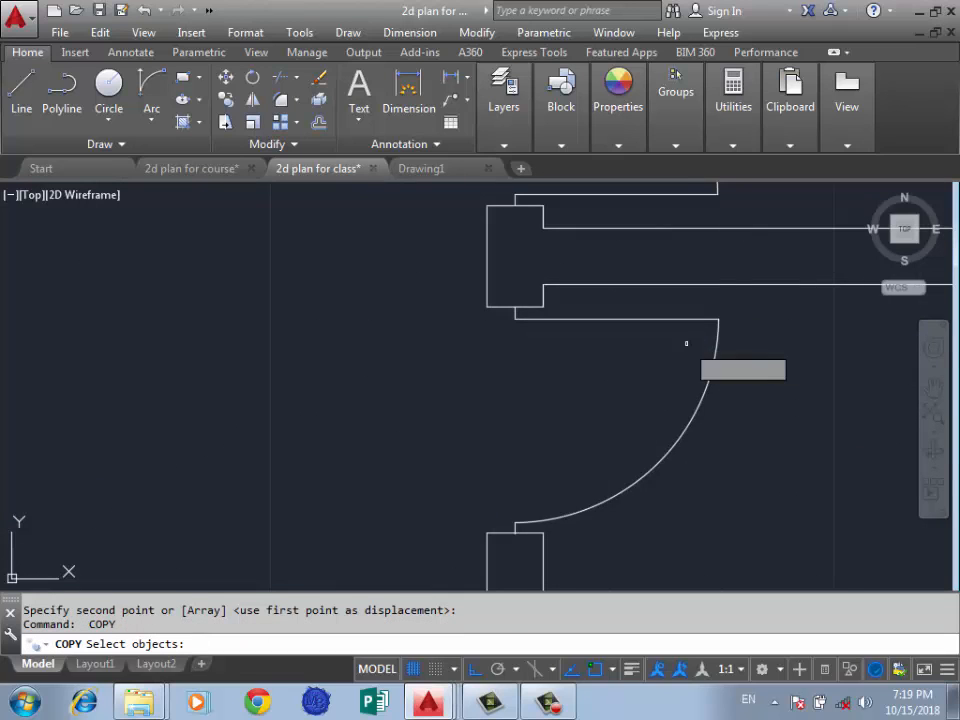
{"action": "scroll", "coordinate": [640, 340], "scroll_direction": "down", "scroll_amount": 7}
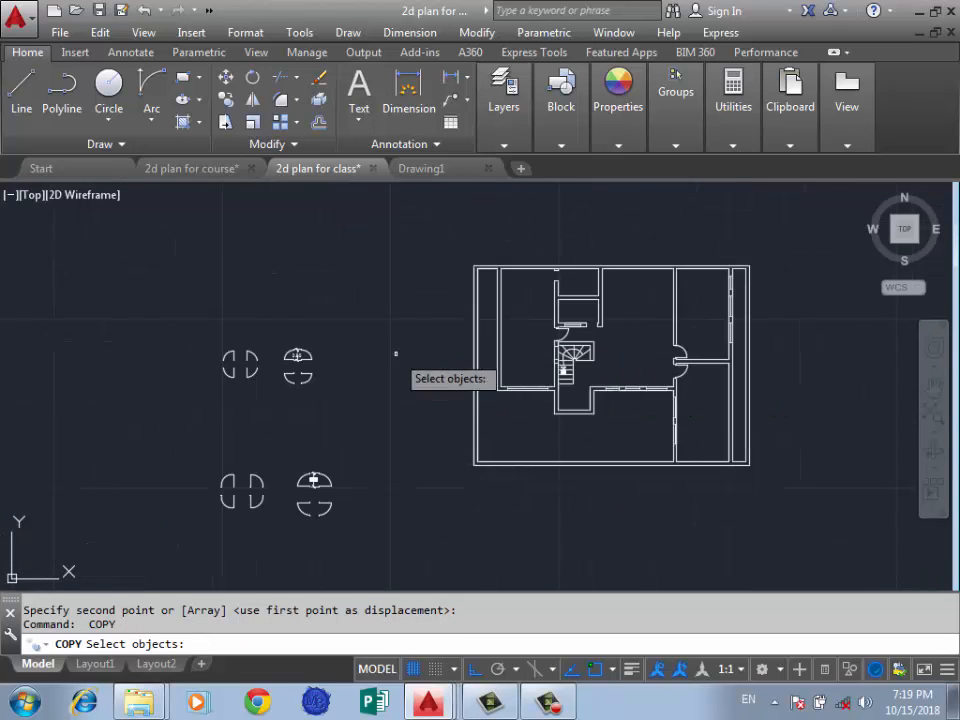
{"action": "key", "text": "Return"}
Step: Copy the 0.80 eastern set's southeast door by its hinge end into the opening at the north end of the small north room's west wall
{"action": "scroll", "coordinate": [308, 352], "scroll_direction": "up", "scroll_amount": 2}
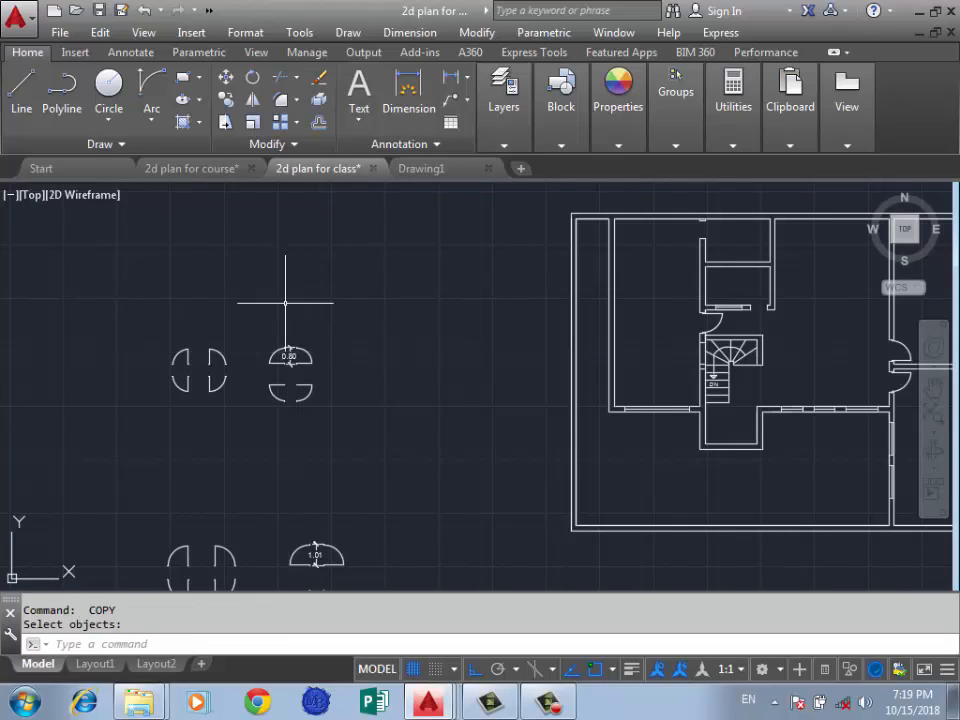
{"action": "scroll", "coordinate": [288, 335], "scroll_direction": "up", "scroll_amount": 3}
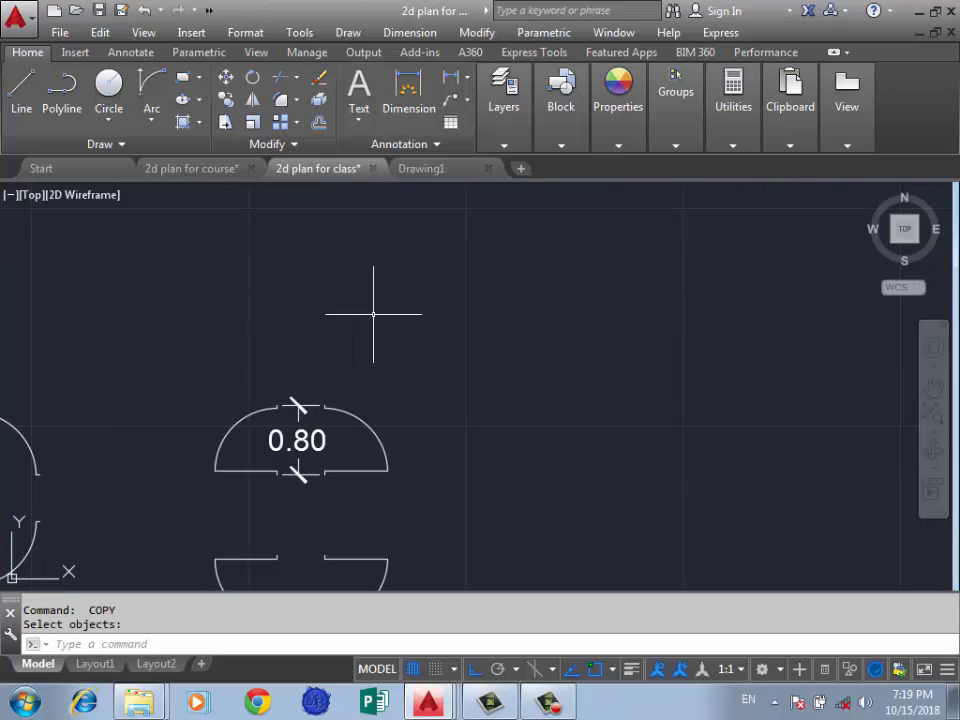
{"action": "scroll", "coordinate": [373, 314], "scroll_direction": "down", "scroll_amount": 4}
{"action": "key", "text": "Escape"}
{"action": "left_click", "coordinate": [364, 412]}
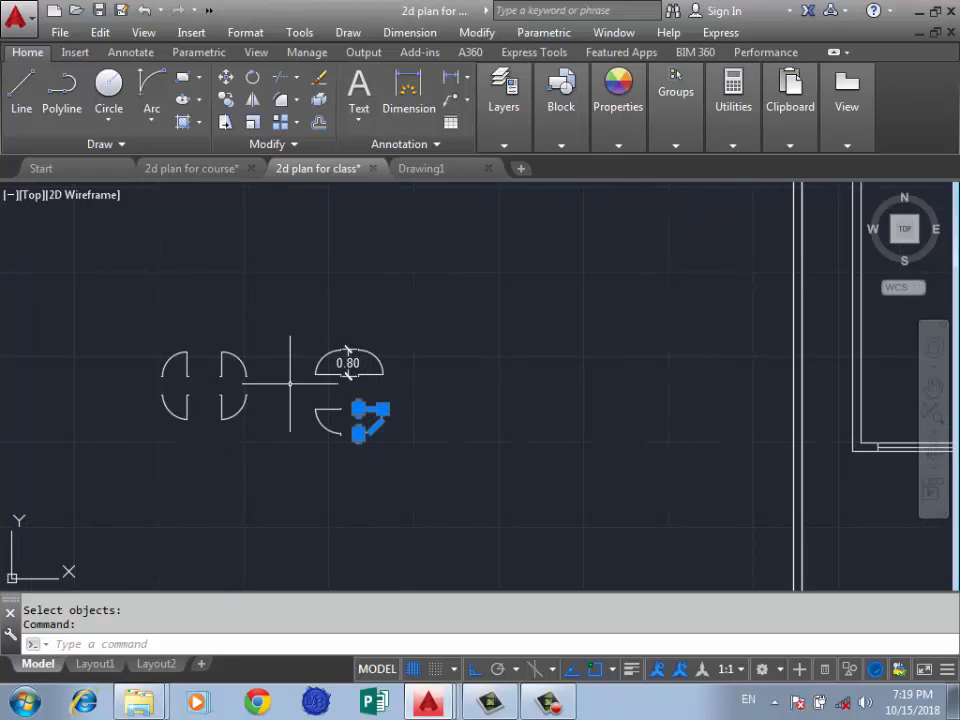
{"action": "type", "text": "Co"}
{"action": "key", "text": "Return"}
{"action": "scroll", "coordinate": [300, 390], "scroll_direction": "up", "scroll_amount": 5}
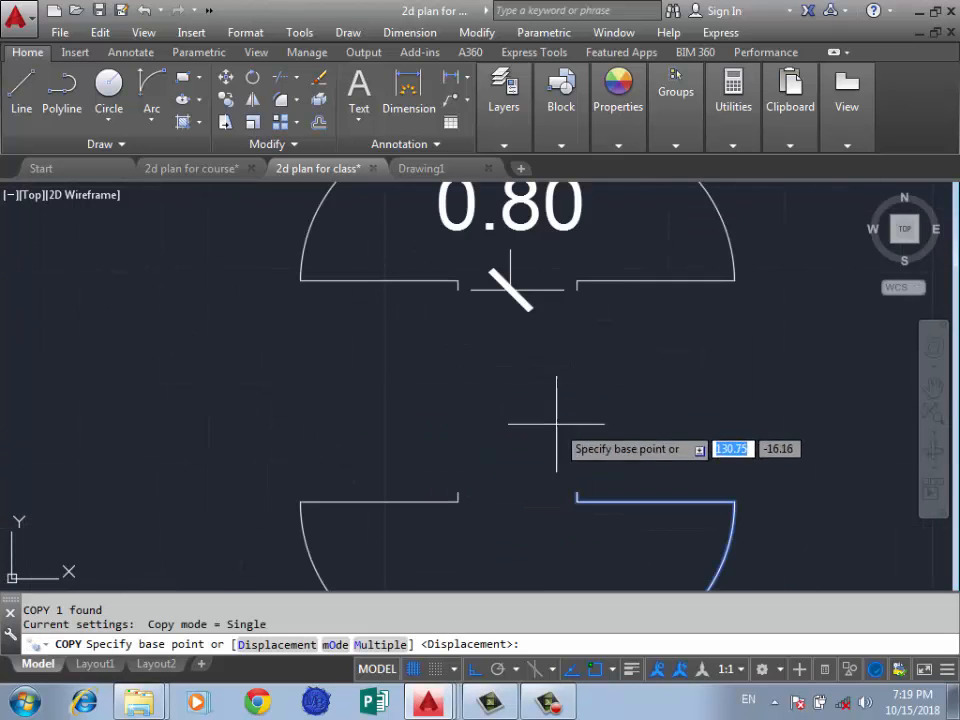
{"action": "left_click", "coordinate": [575, 493]}
{"action": "scroll", "coordinate": [583, 489], "scroll_direction": "down", "scroll_amount": 4}
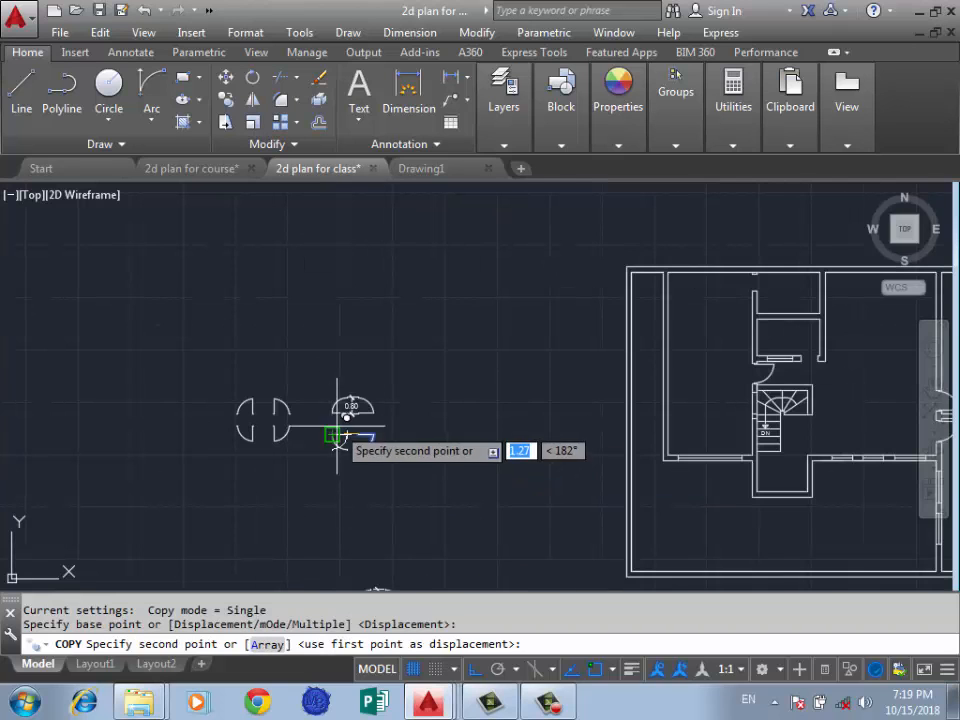
{"action": "scroll", "coordinate": [673, 297], "scroll_direction": "up", "scroll_amount": 4}
{"action": "left_click", "coordinate": [678, 293]}
{"action": "scroll", "coordinate": [568, 225], "scroll_direction": "down", "scroll_amount": 5}
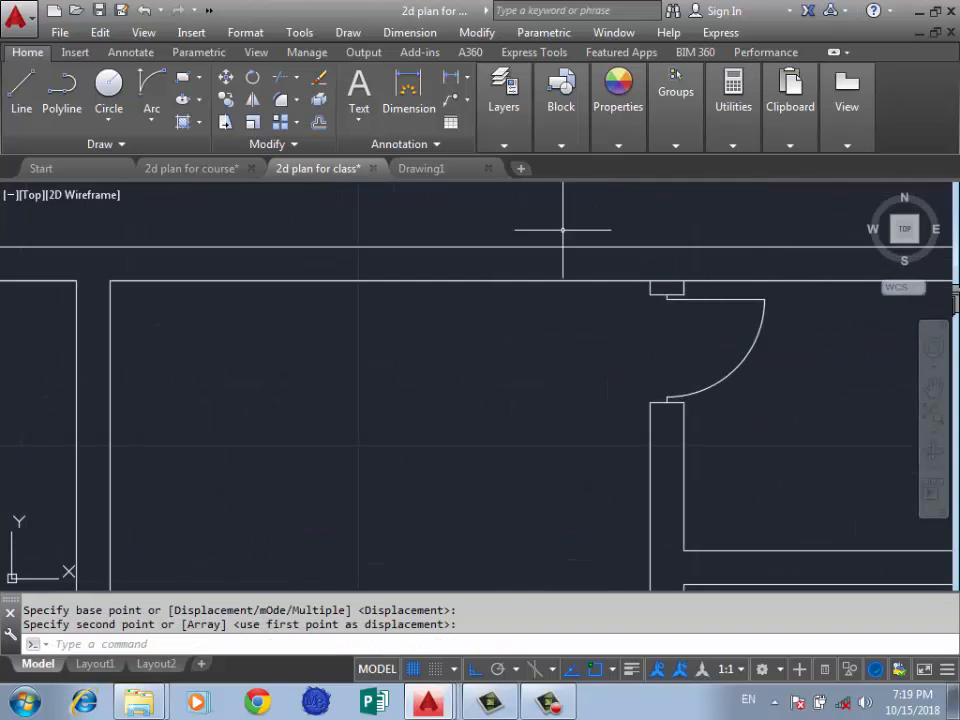
Step: Copy the 0.80 western set's northwest door by its southeast end into the opening in the south wall of the second small north room
{"action": "scroll", "coordinate": [707, 383], "scroll_direction": "down", "scroll_amount": 2}
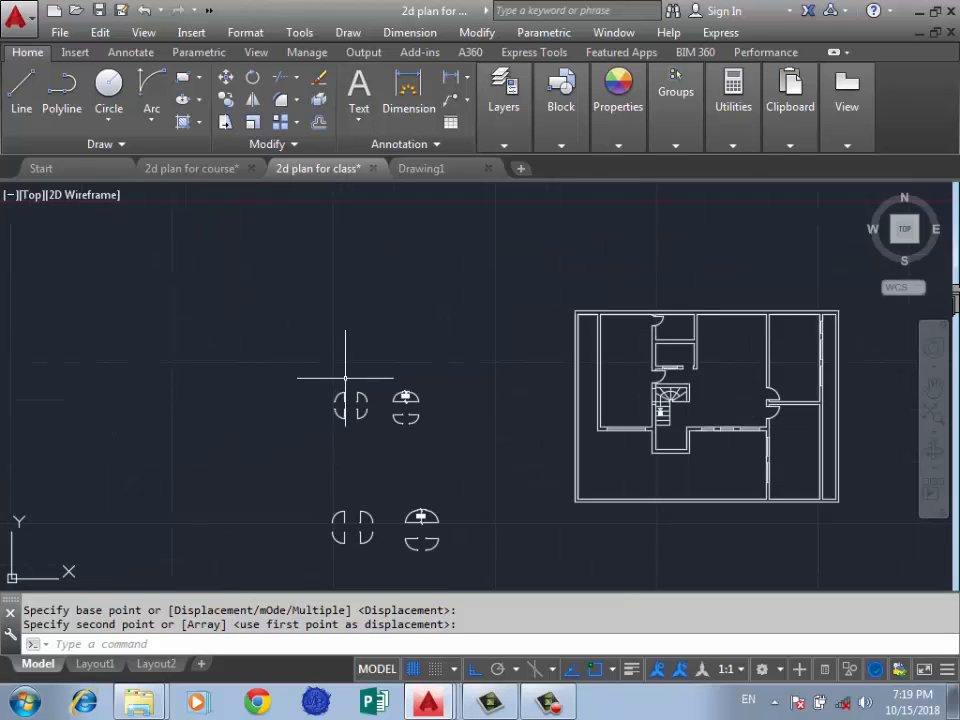
{"action": "scroll", "coordinate": [334, 392], "scroll_direction": "up", "scroll_amount": 2}
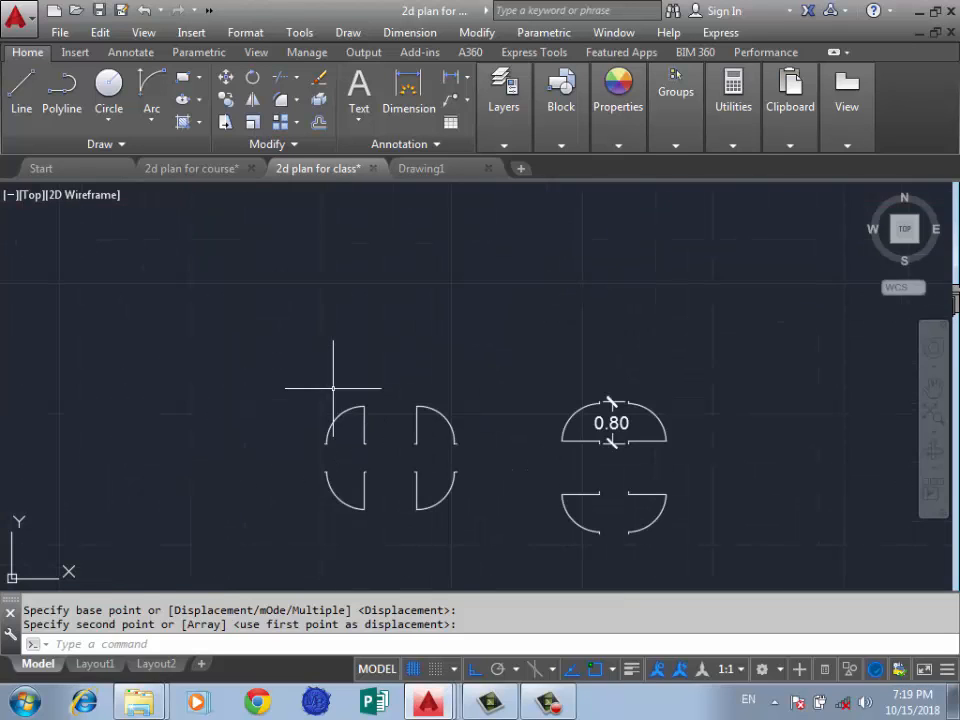
{"action": "left_click", "coordinate": [381, 403]}
{"action": "left_click", "coordinate": [344, 436]}
{"action": "type", "text": "c"}
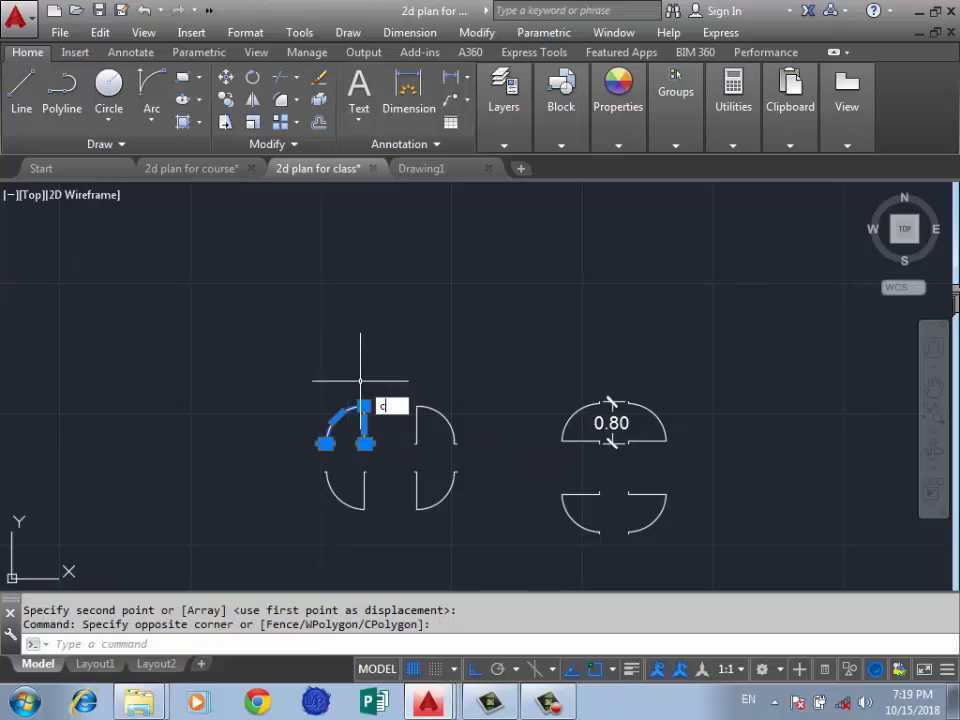
{"action": "type", "text": "o"}
{"action": "key", "text": "Return"}
{"action": "scroll", "coordinate": [392, 461], "scroll_direction": "up", "scroll_amount": 4}
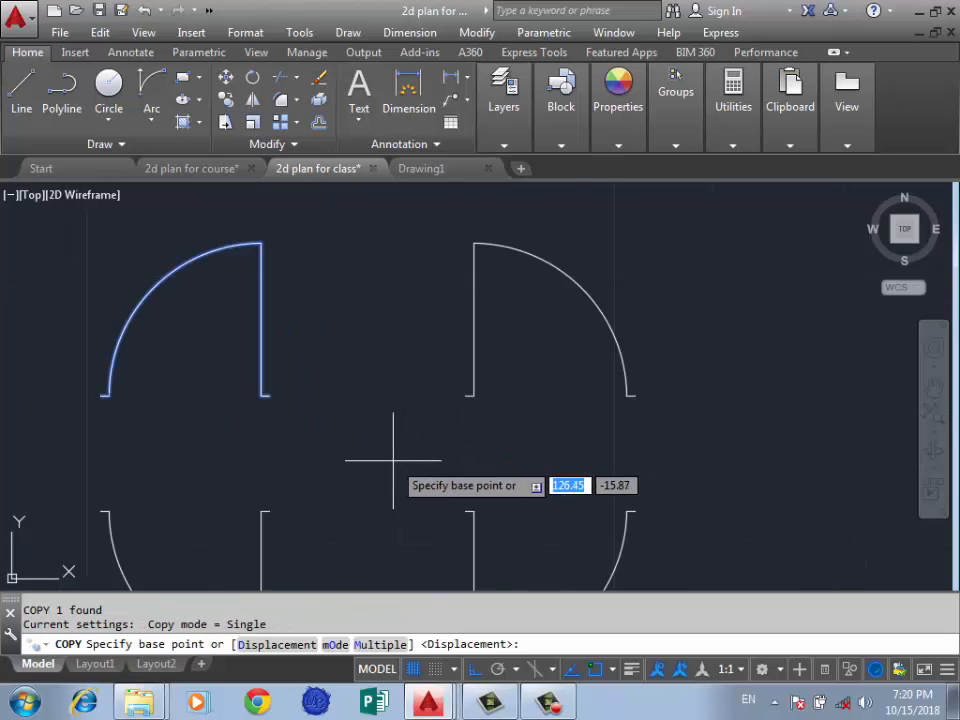
{"action": "left_click", "coordinate": [269, 396]}
{"action": "scroll", "coordinate": [279, 386], "scroll_direction": "down", "scroll_amount": 5}
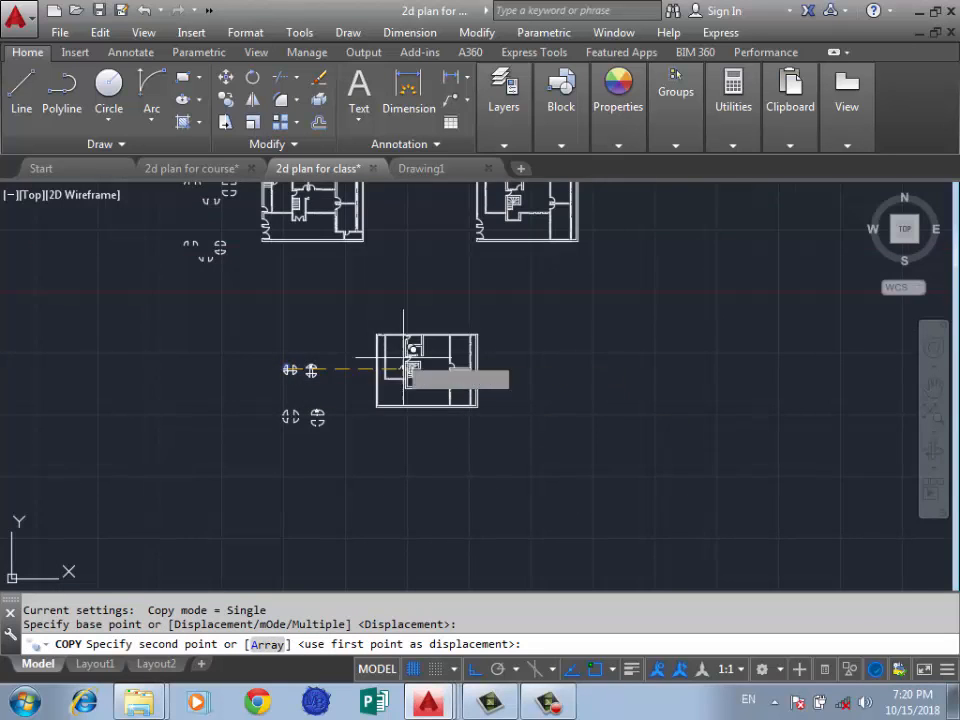
{"action": "scroll", "coordinate": [404, 355], "scroll_direction": "up", "scroll_amount": 8}
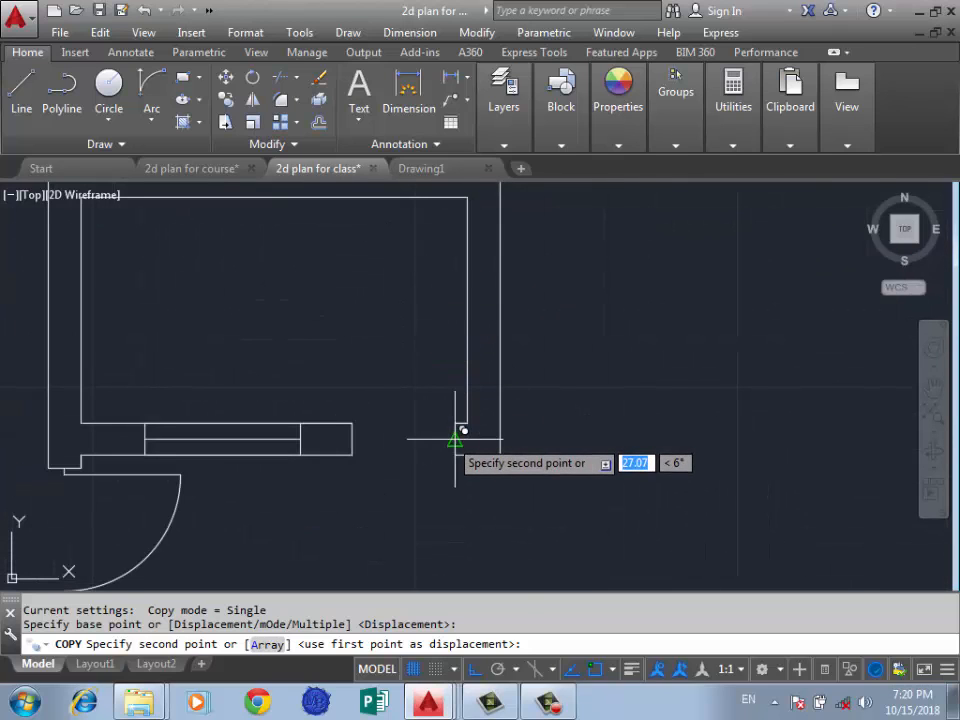
{"action": "left_click", "coordinate": [449, 439]}
{"action": "key", "text": "Return"}
{"action": "scroll", "coordinate": [514, 330], "scroll_direction": "down", "scroll_amount": 3}
{"action": "key", "text": "Return"}
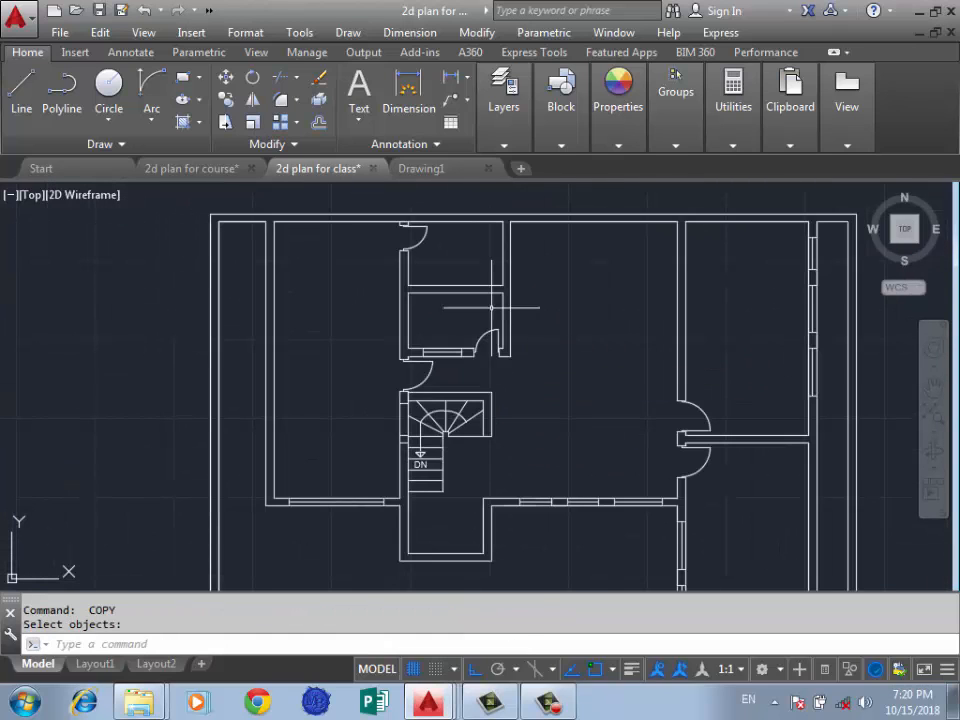
Step: Examine the placed doors and compare the working floor plan with the other plans in the drawing
{"action": "scroll", "coordinate": [485, 285], "scroll_direction": "down", "scroll_amount": 3}
{"action": "scroll", "coordinate": [460, 403], "scroll_direction": "down", "scroll_amount": 2}
{"action": "scroll", "coordinate": [500, 395], "scroll_direction": "down", "scroll_amount": 4}
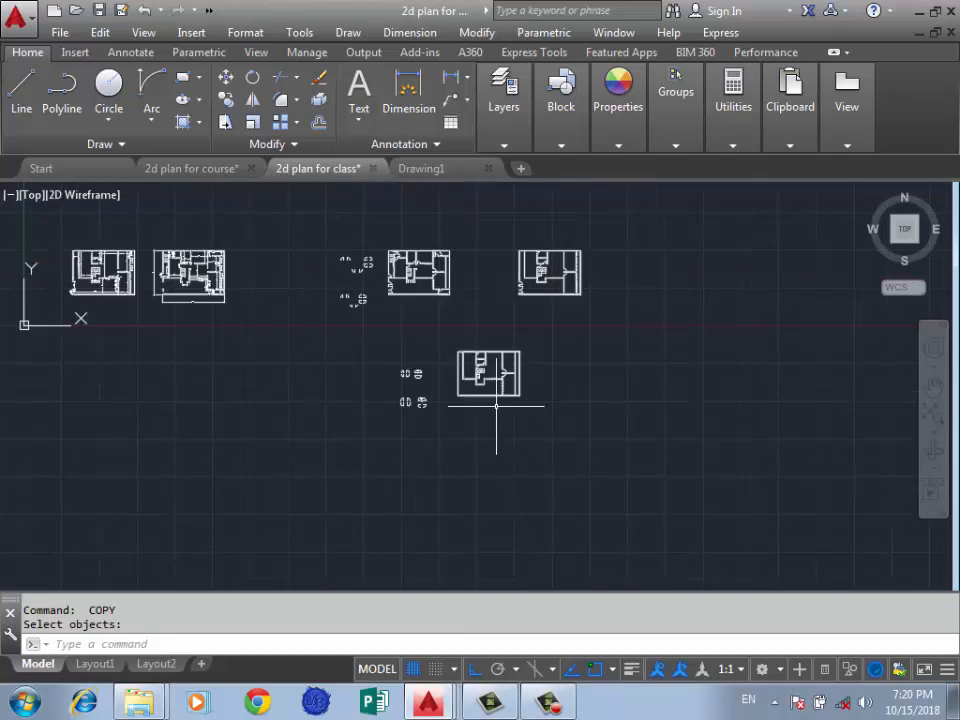
{"action": "scroll", "coordinate": [472, 321], "scroll_direction": "up", "scroll_amount": 10}
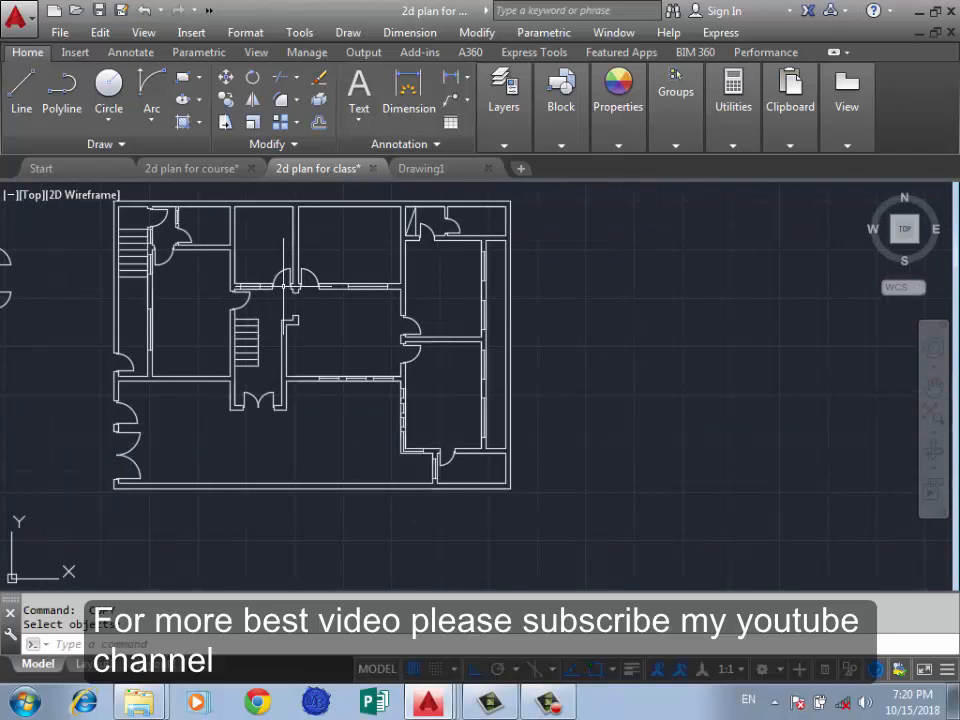
{"action": "scroll", "coordinate": [367, 327], "scroll_direction": "down", "scroll_amount": 8}
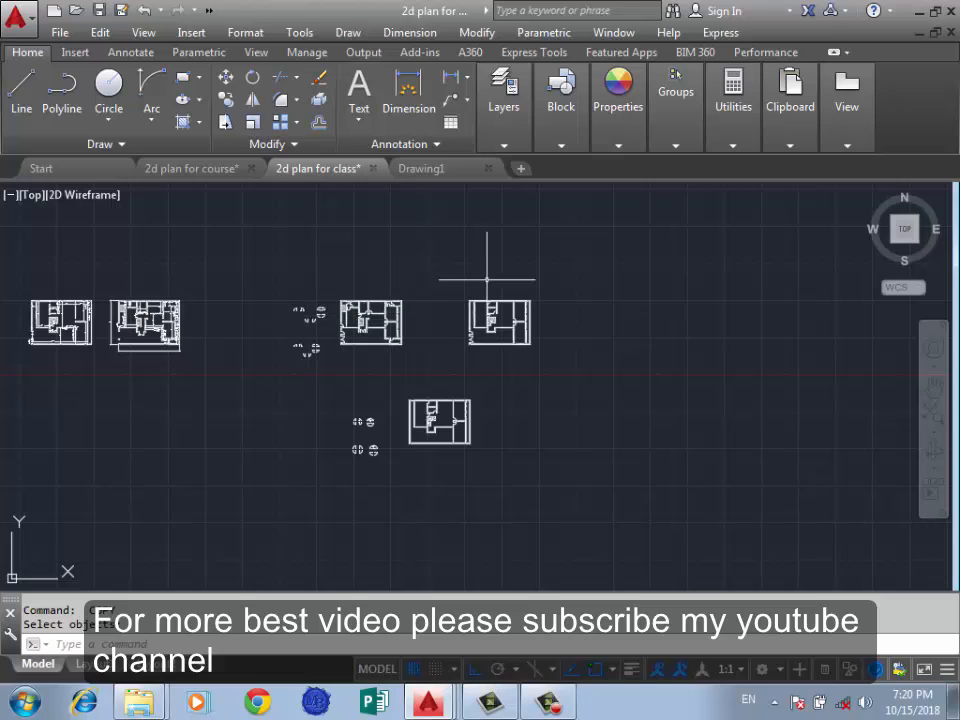
{"action": "scroll", "coordinate": [487, 280], "scroll_direction": "up", "scroll_amount": 6}
{"action": "scroll", "coordinate": [611, 287], "scroll_direction": "down", "scroll_amount": 6}
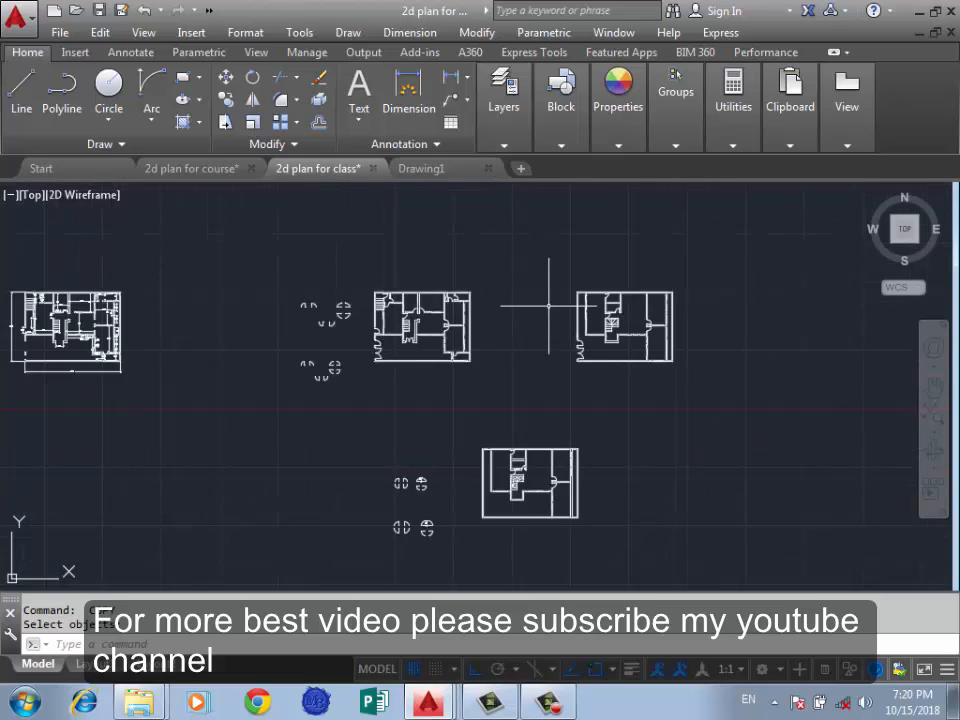
{"action": "scroll", "coordinate": [551, 291], "scroll_direction": "down", "scroll_amount": 2}
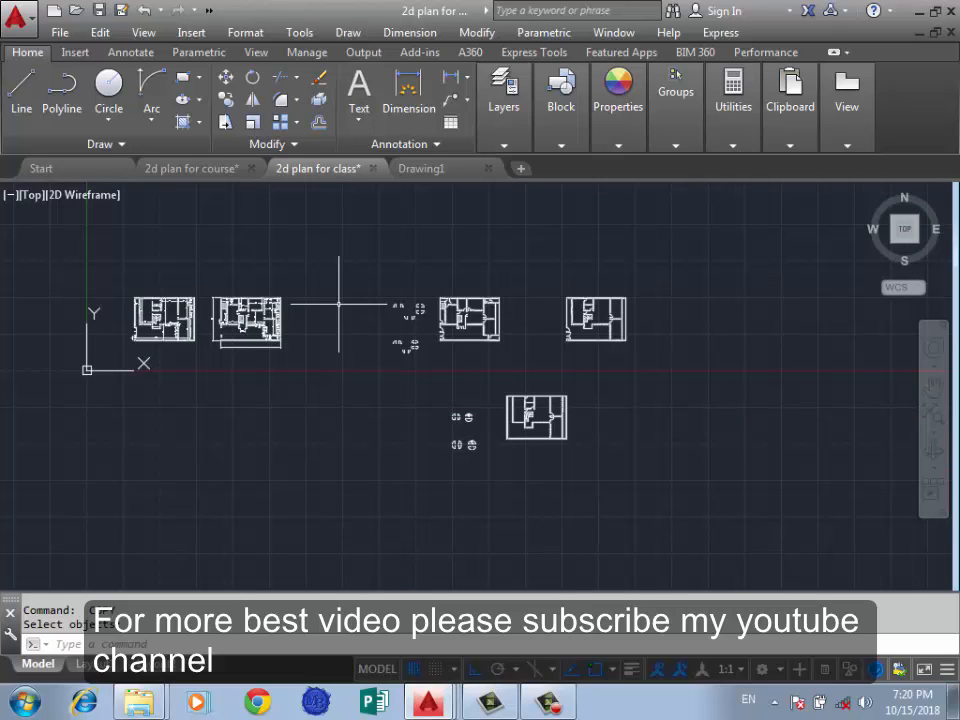
Step: Save 2d plan for class and close all open drawings, discarding the changes to 2d plan for course
{"action": "key", "text": "ctrl+s"}
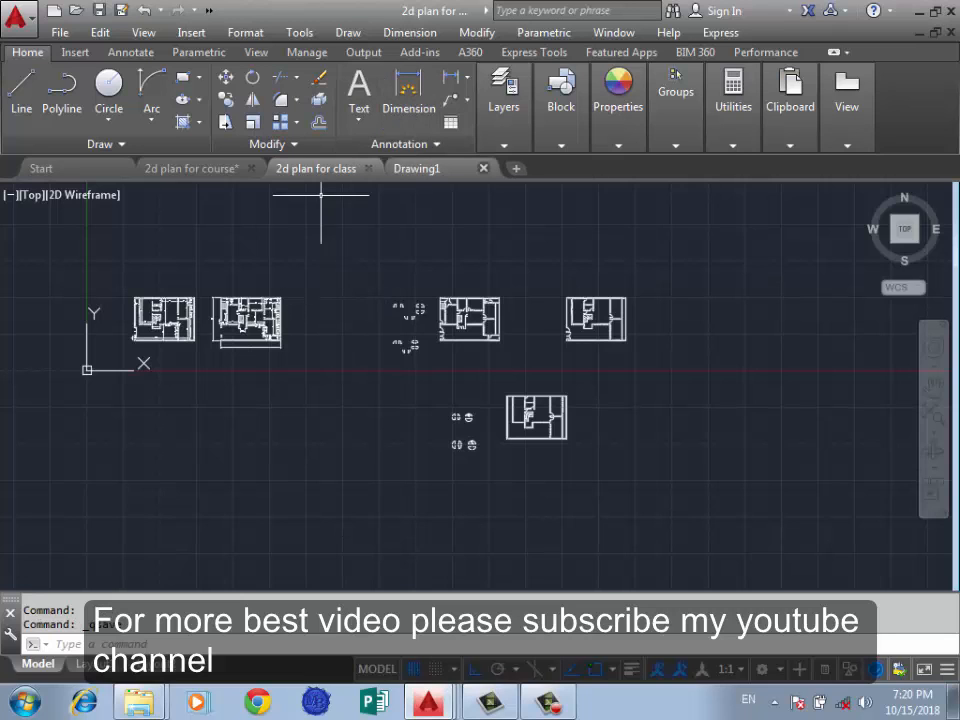
{"action": "left_click", "coordinate": [483, 168]}
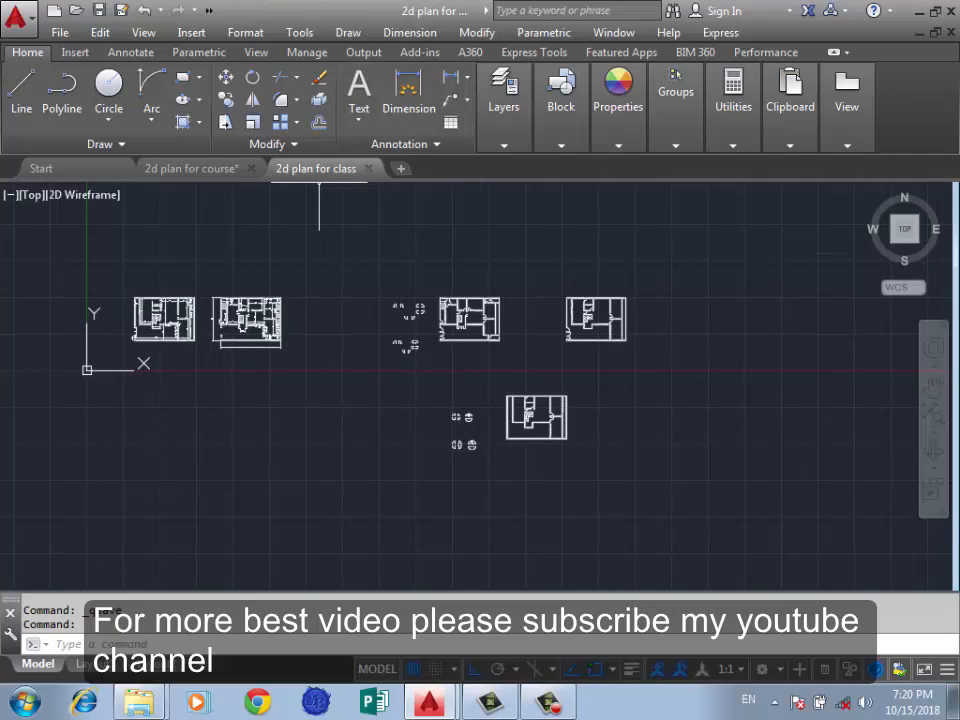
{"action": "left_click", "coordinate": [368, 168]}
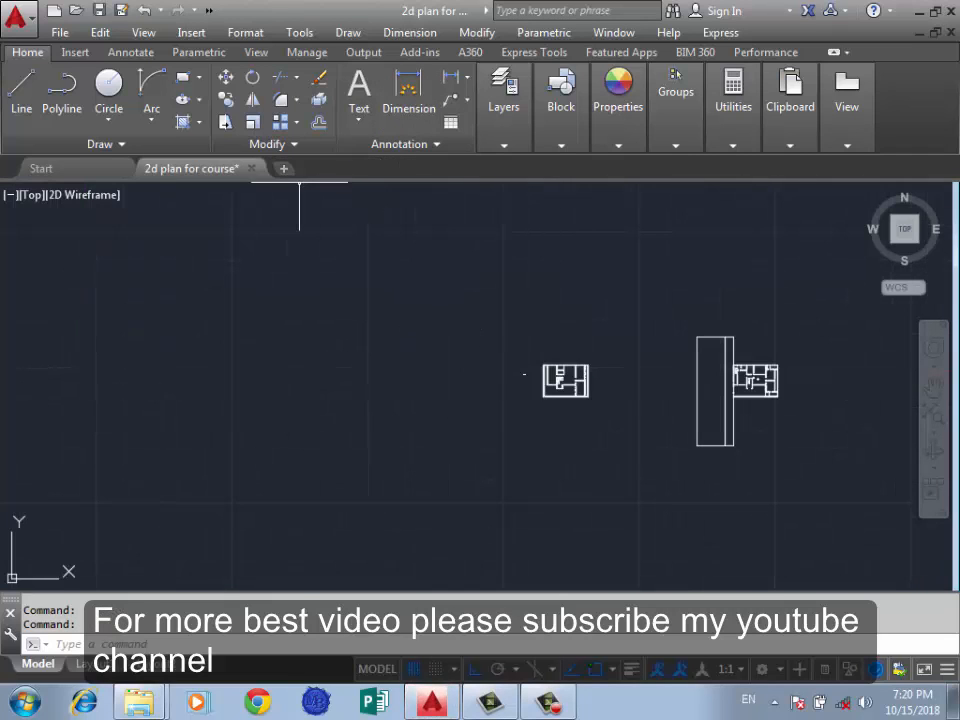
{"action": "left_click", "coordinate": [251, 168]}
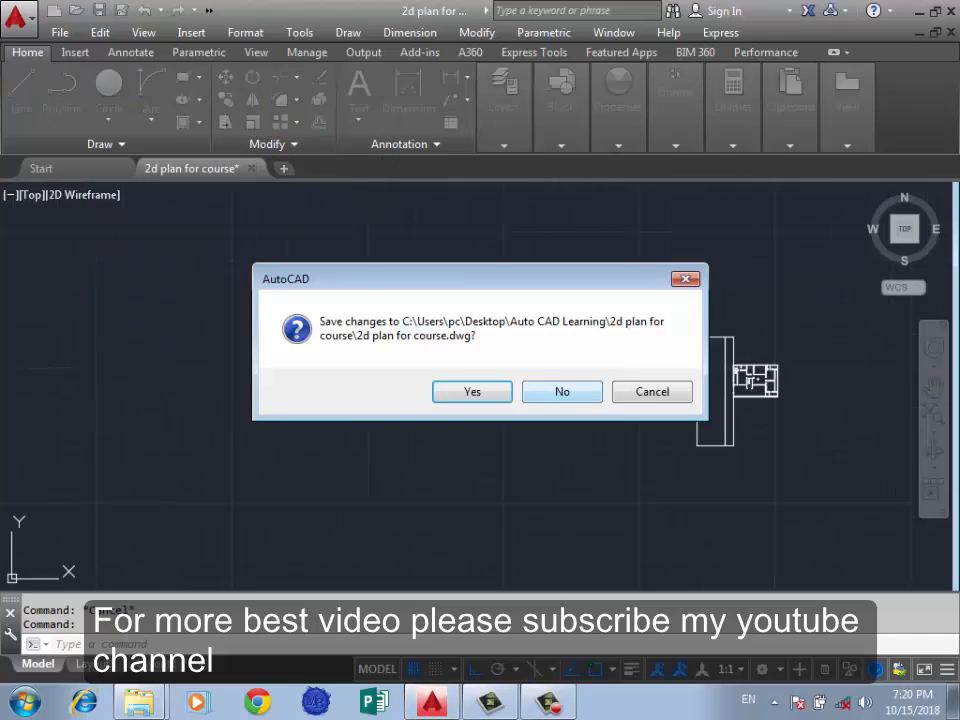
{"action": "left_click", "coordinate": [561, 391]}
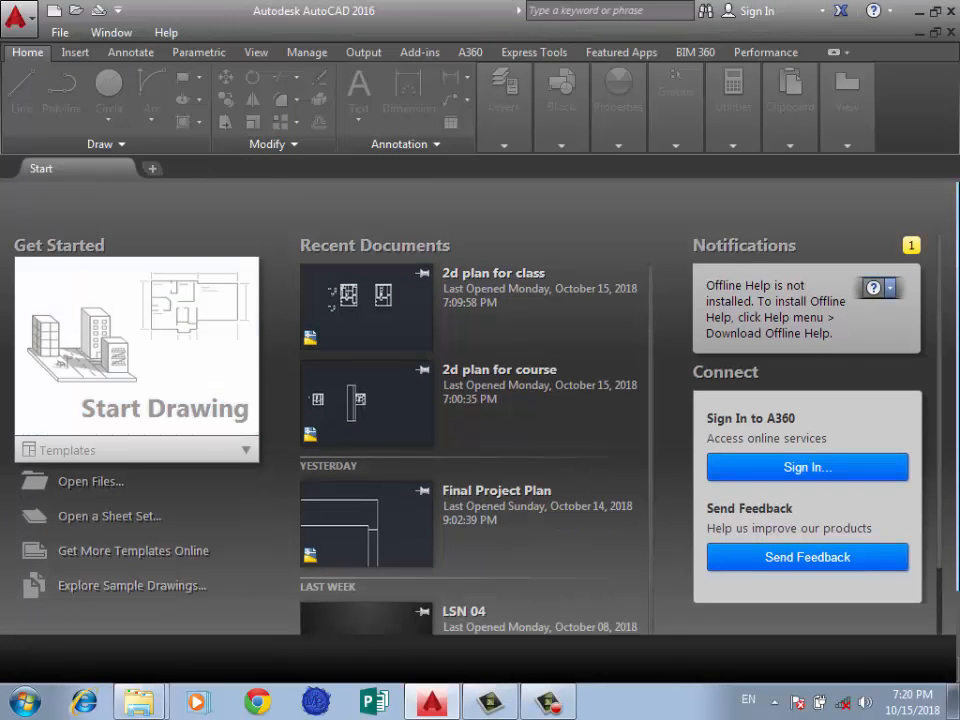
Step: Start a blank drawing and open 2d plan for Jannat center1.pdf from the Auto CAD Learning folder on the desktop
{"action": "left_click", "coordinate": [137, 360]}
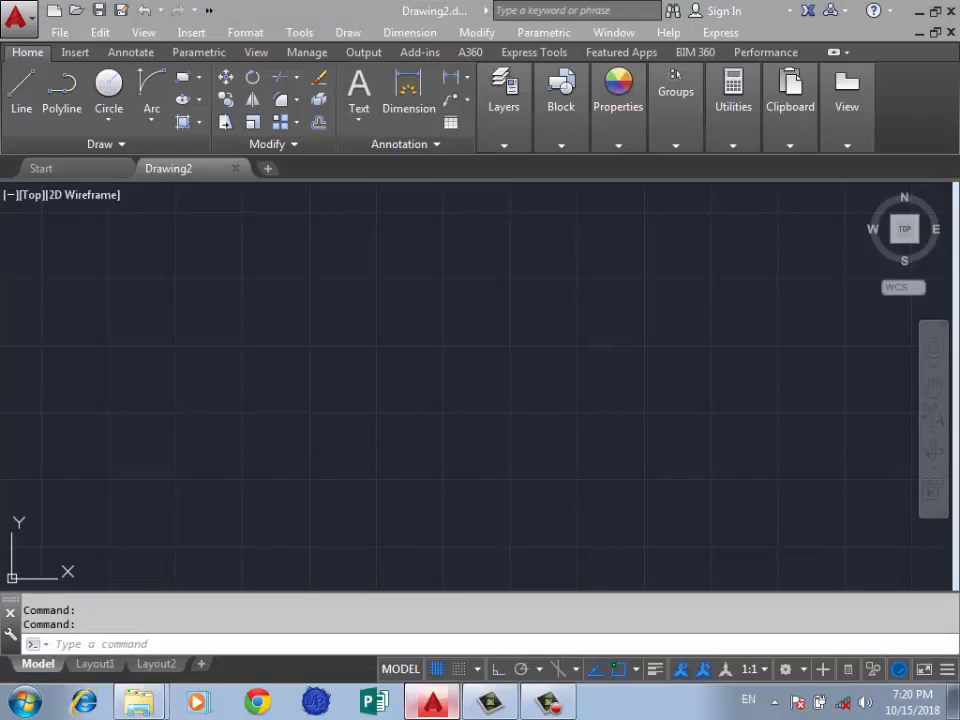
{"action": "left_click", "coordinate": [432, 703]}
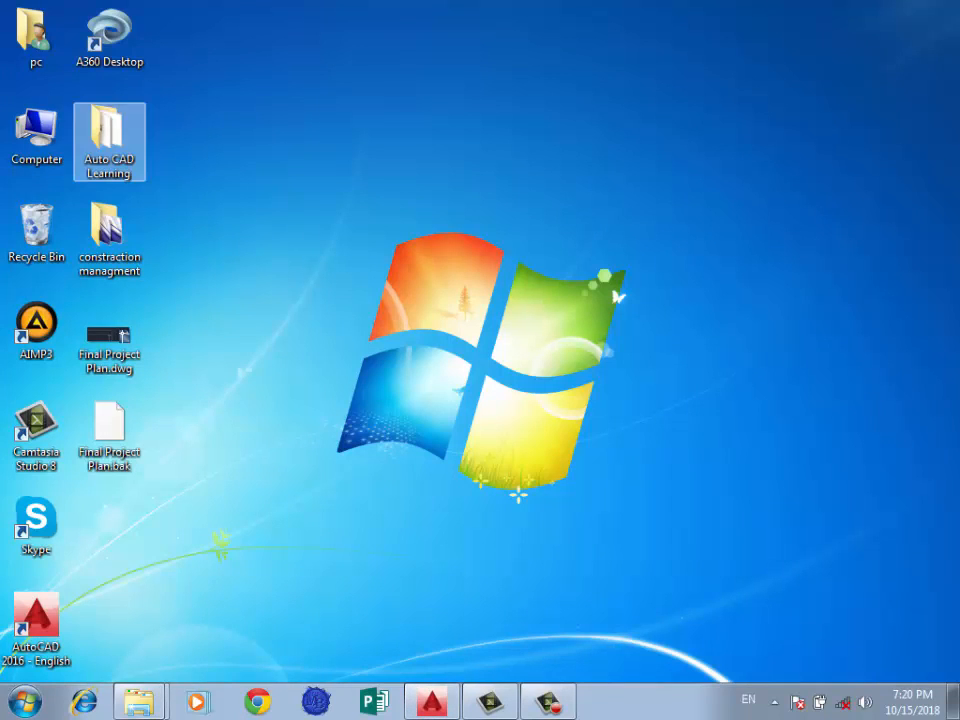
{"action": "double_click", "coordinate": [108, 140]}
{"action": "left_click", "coordinate": [311, 155]}
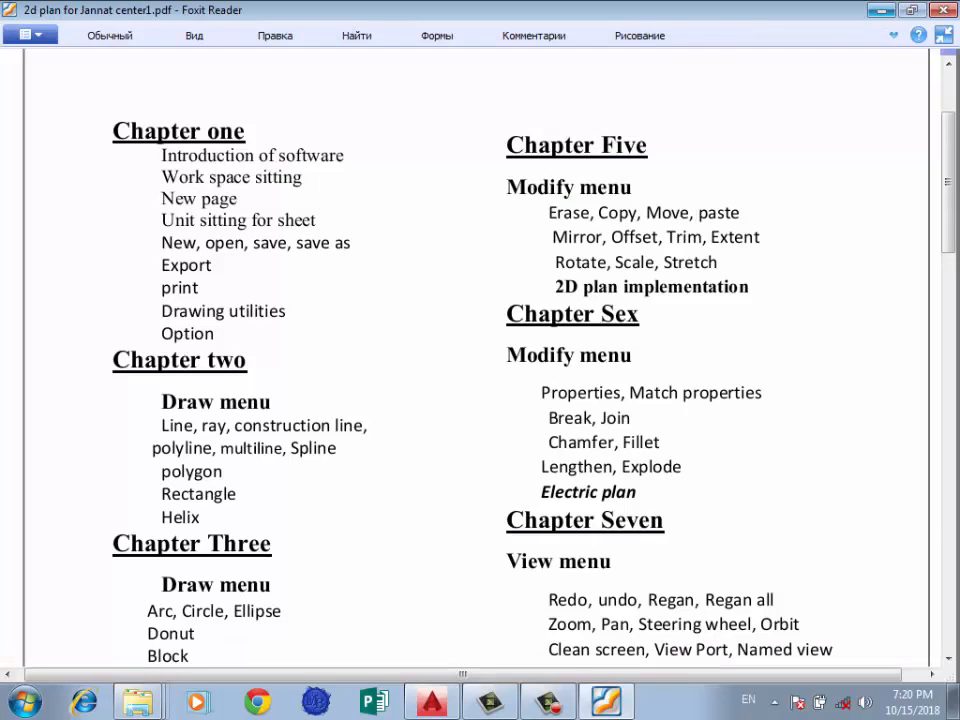
Step: Switch to Windows Explorer and delete 2d plan for course.dwg from the 2d plan for course folder
{"action": "key", "text": "alt+Tab"}
{"action": "double_click", "coordinate": [210, 150]}
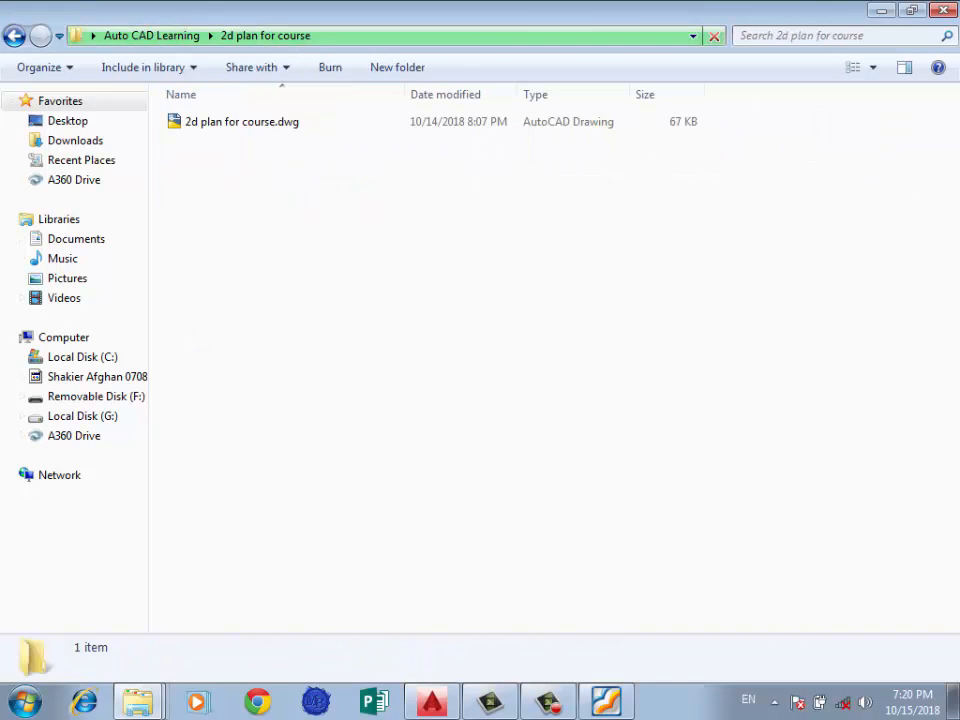
{"action": "left_click", "coordinate": [241, 121]}
{"action": "key", "text": "Delete"}
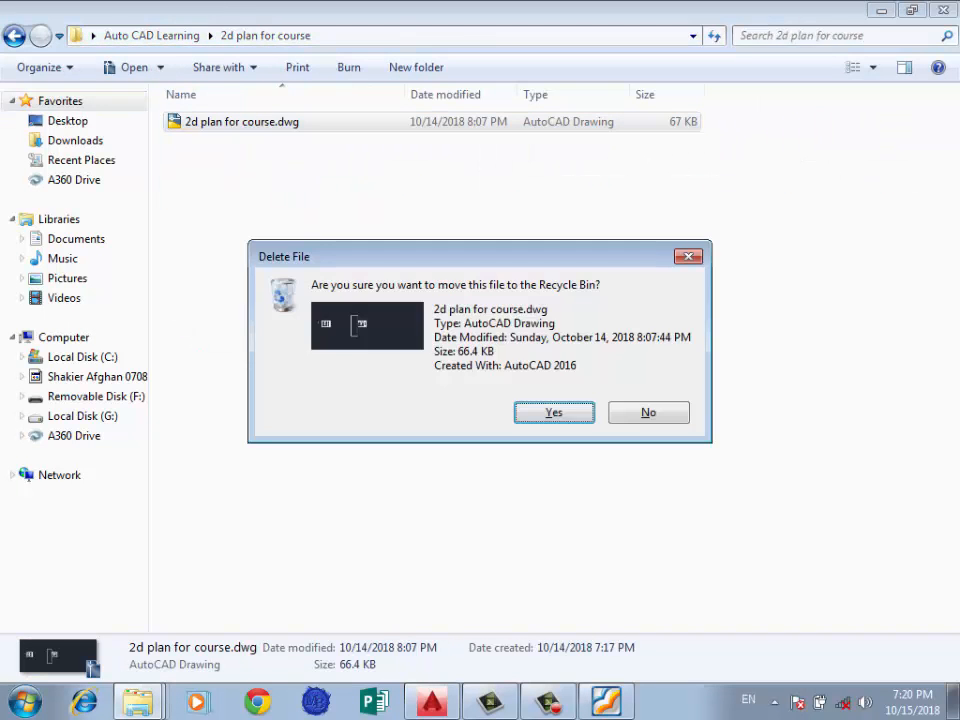
{"action": "key", "text": "Return"}
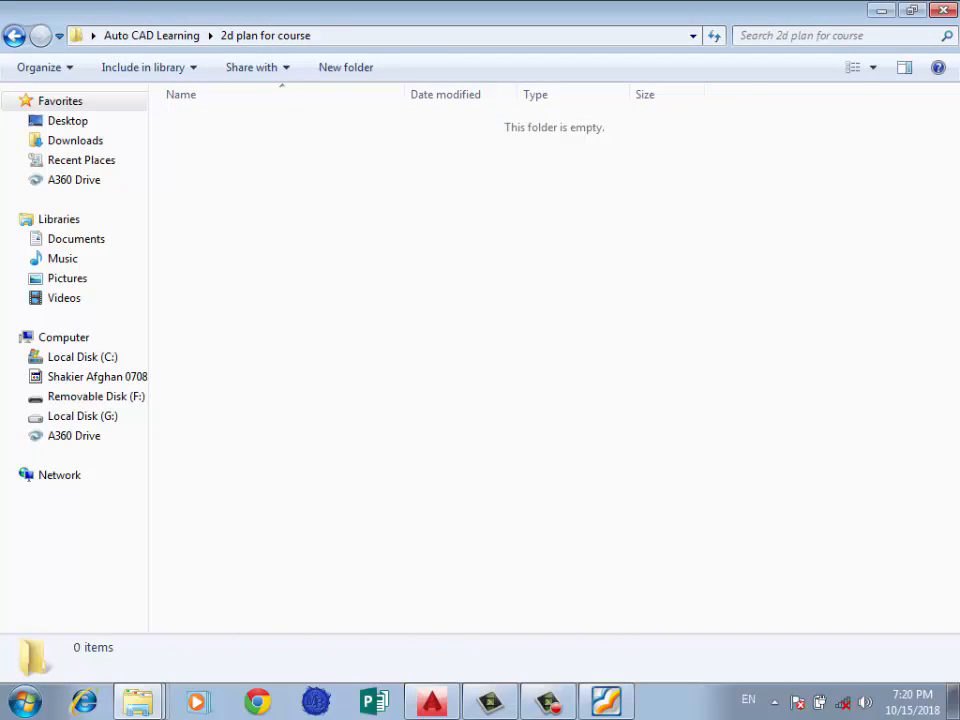
Step: Copy 2d plan for class.pdf from the map practice folder on Removable Disk (F:)
{"action": "key", "text": "BackSpace"}
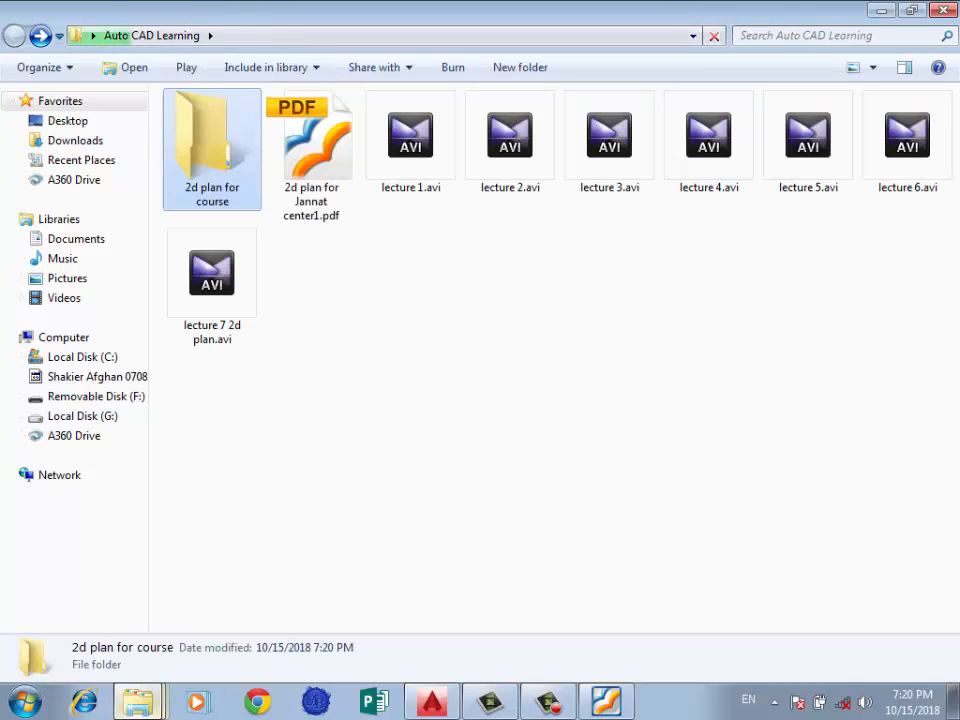
{"action": "key", "text": "alt+Tab"}
{"action": "key", "text": "Escape"}
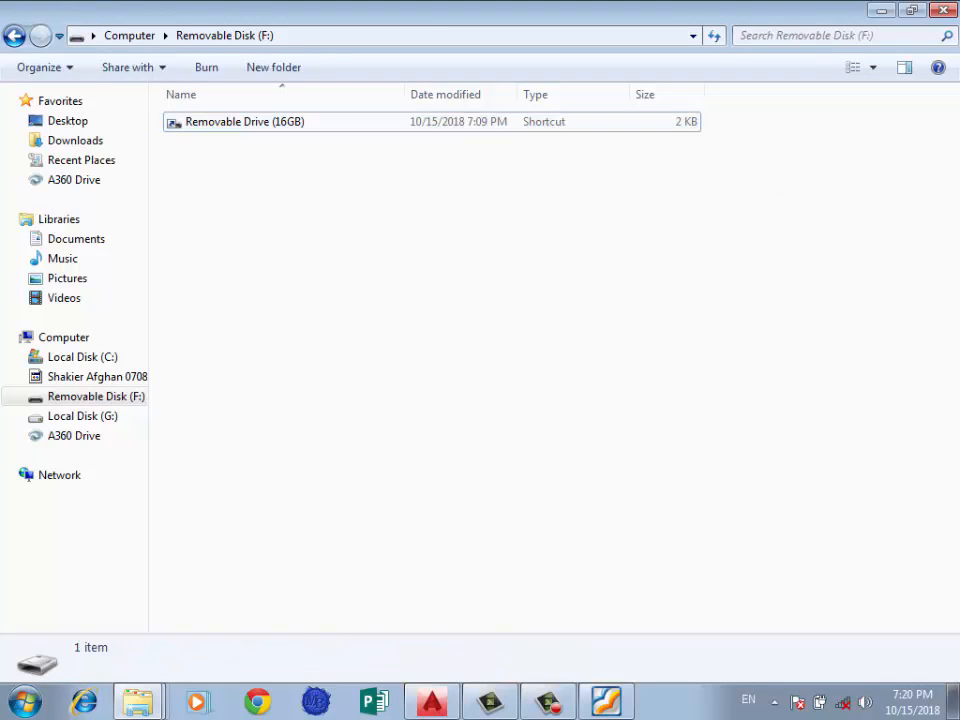
{"action": "key", "text": "Down"}
{"action": "key", "text": "Return"}
{"action": "key", "text": "Down"}
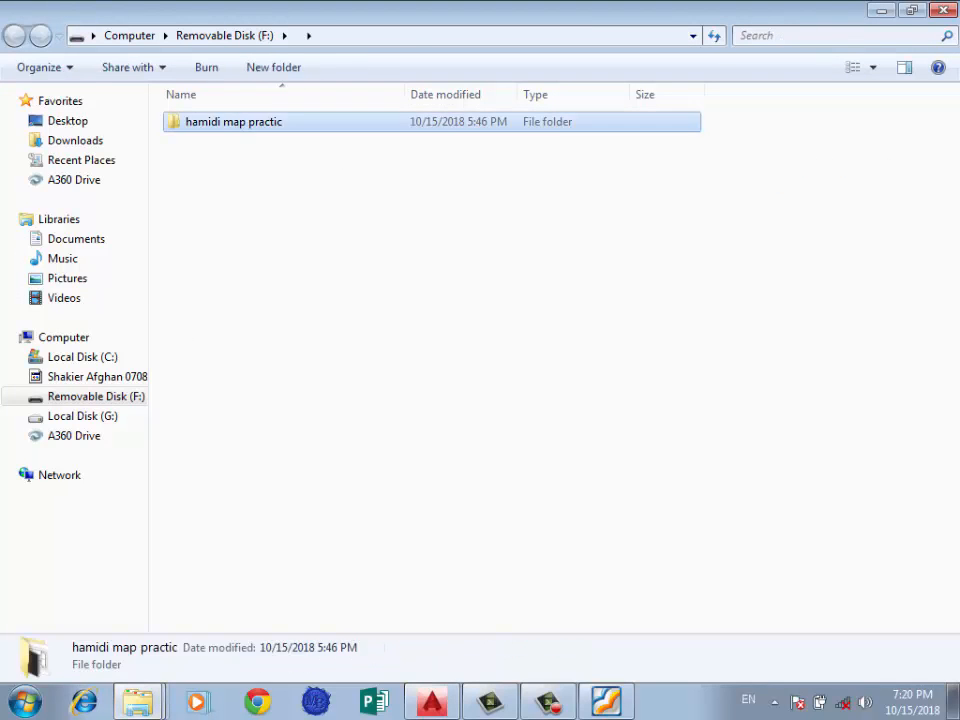
{"action": "key", "text": "Return"}
{"action": "left_click", "coordinate": [234, 180]}
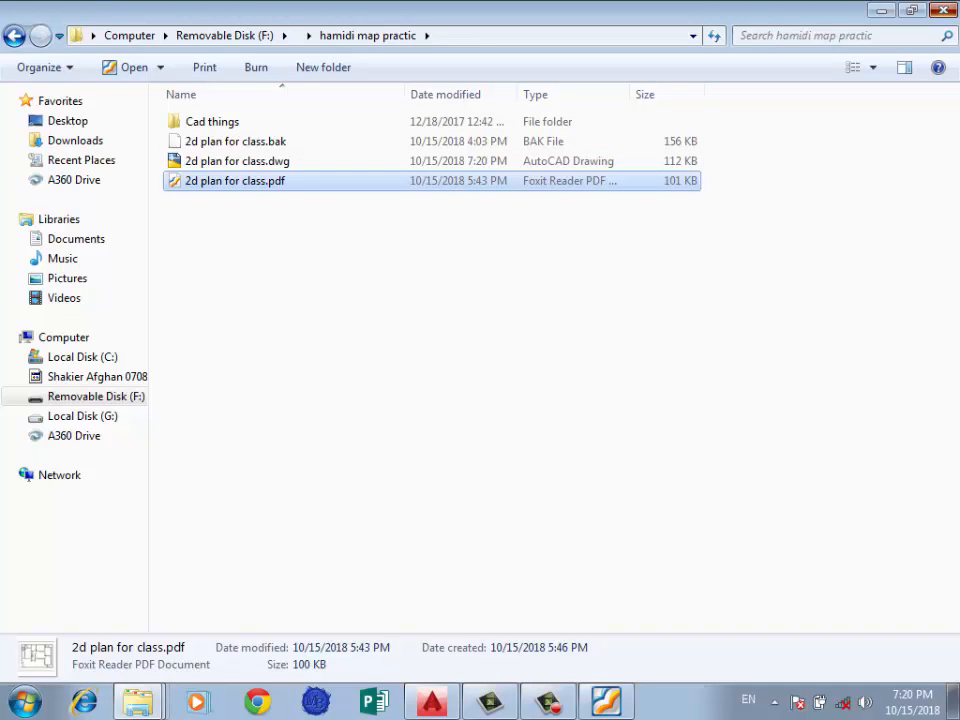
Step: Paste the copied PDF into the 2d plan for course folder and return to the Auto CAD Learning folder
{"action": "key", "text": "BackSpace"}
{"action": "key", "text": "Return"}
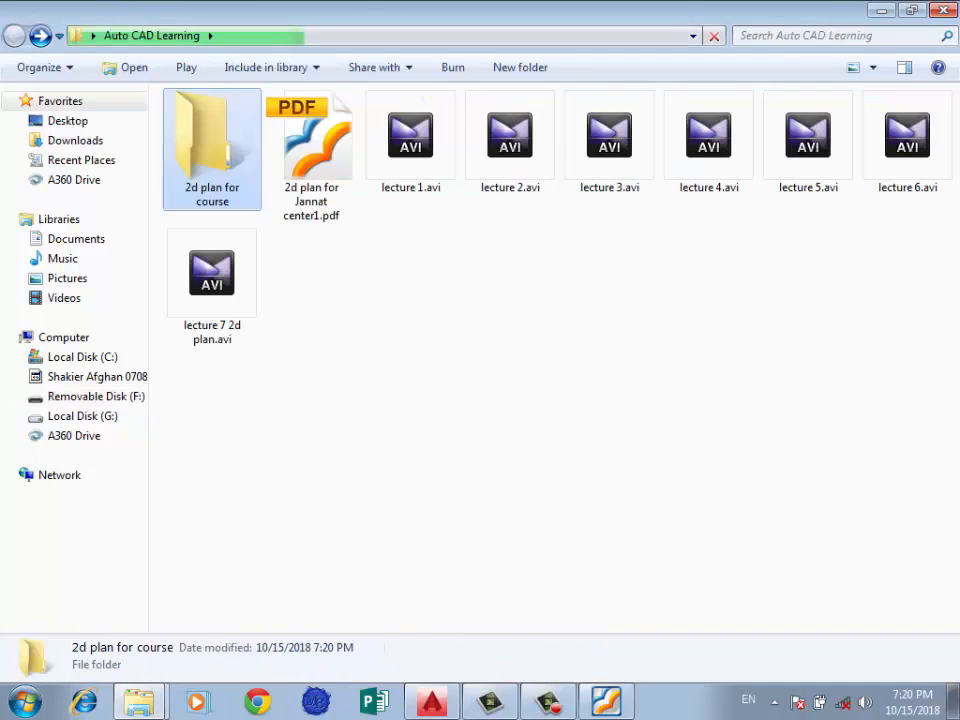
{"action": "key", "text": "Return"}
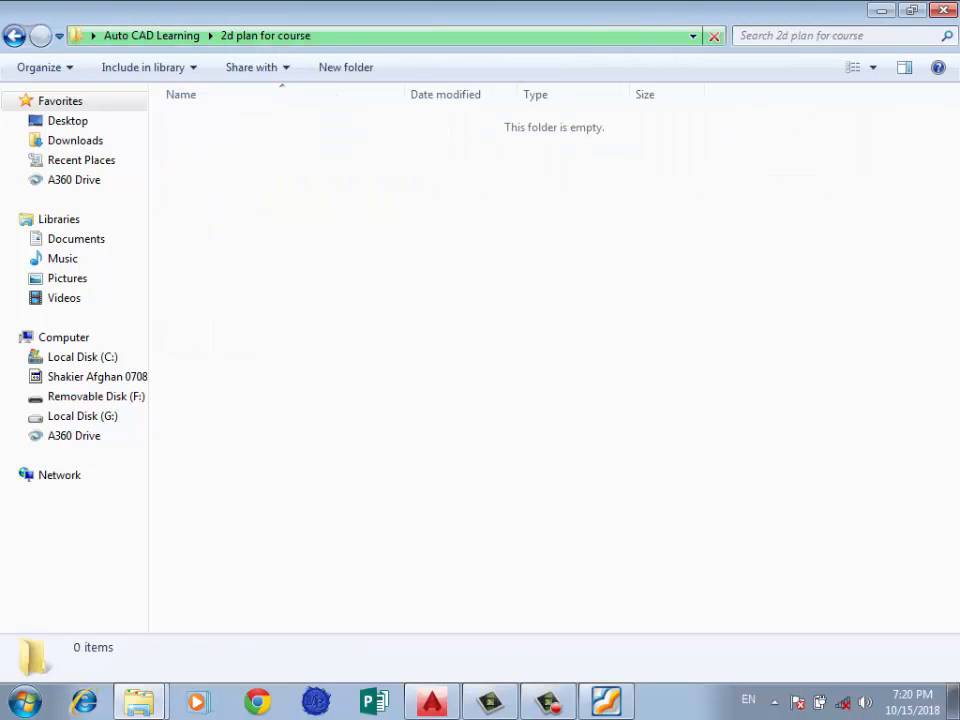
{"action": "right_click", "coordinate": [378, 223]}
{"action": "left_click", "coordinate": [422, 353]}
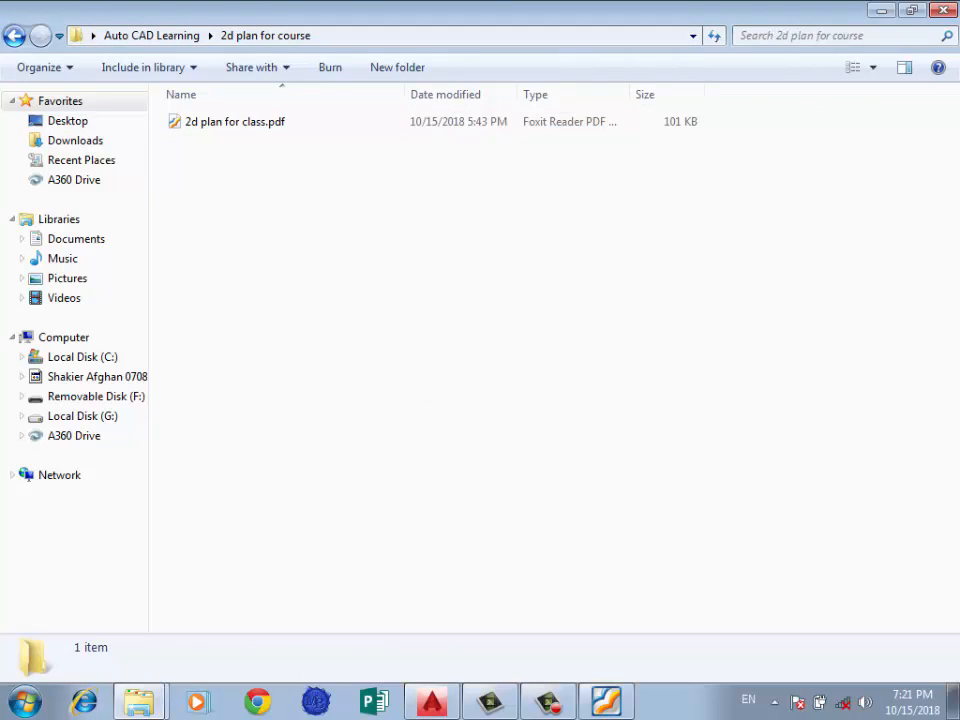
{"action": "key", "text": "BackSpace"}
{"action": "left_click", "coordinate": [674, 249]}
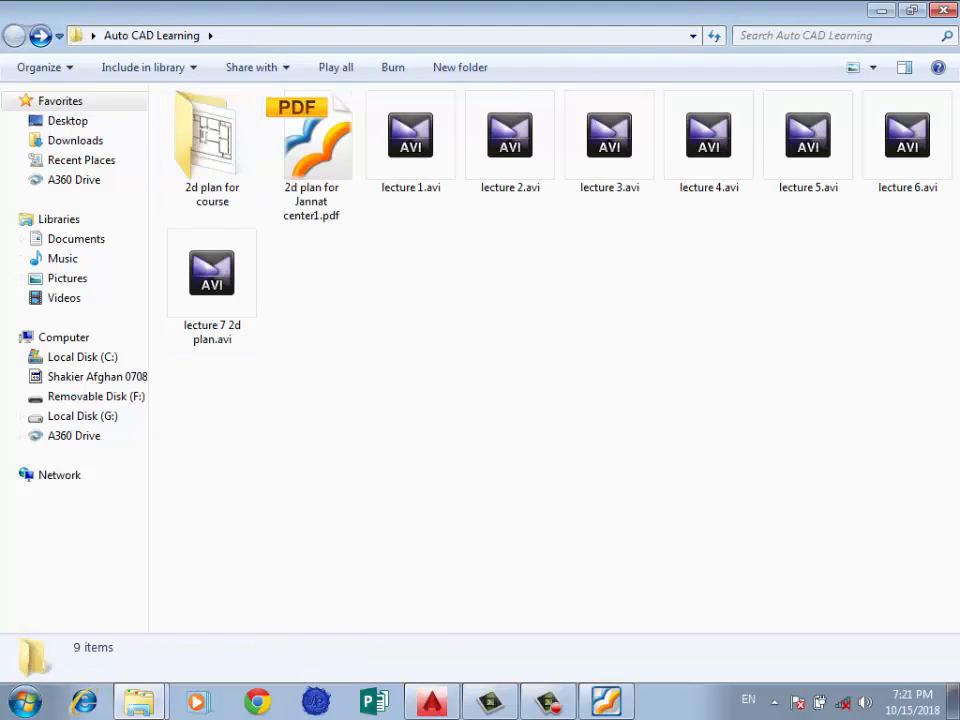
Step: Switch to Foxit Reader and review the sixth chapter's Modify menu topics in the course outline, highlighting Break, Join
{"action": "left_click", "coordinate": [606, 701]}
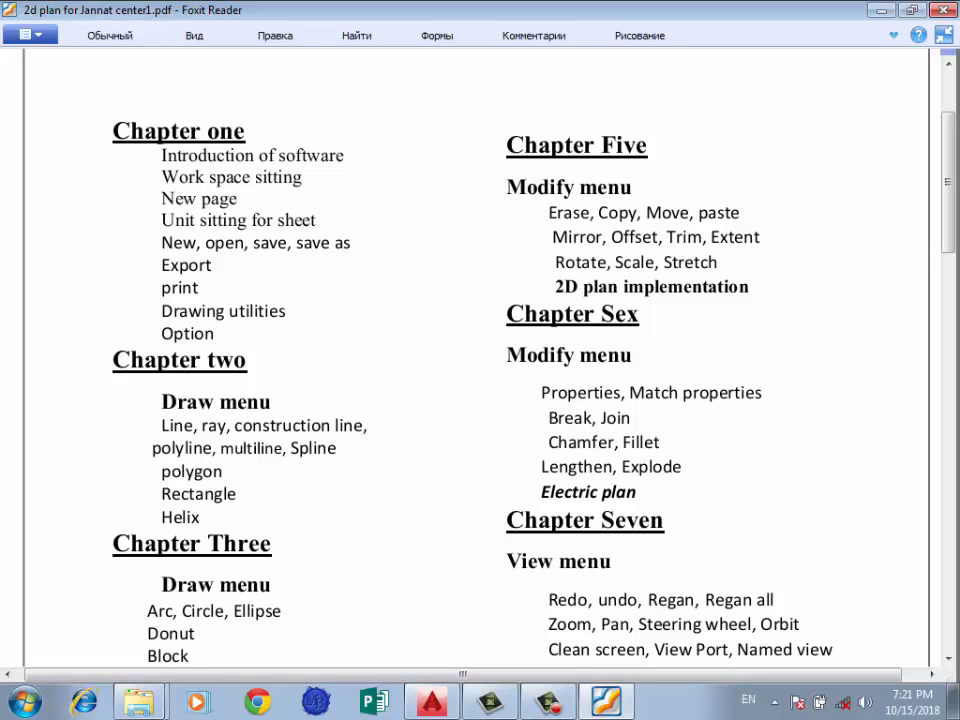
{"action": "left_click_drag", "start_coordinate": [574, 316], "coordinate": [575, 262]}
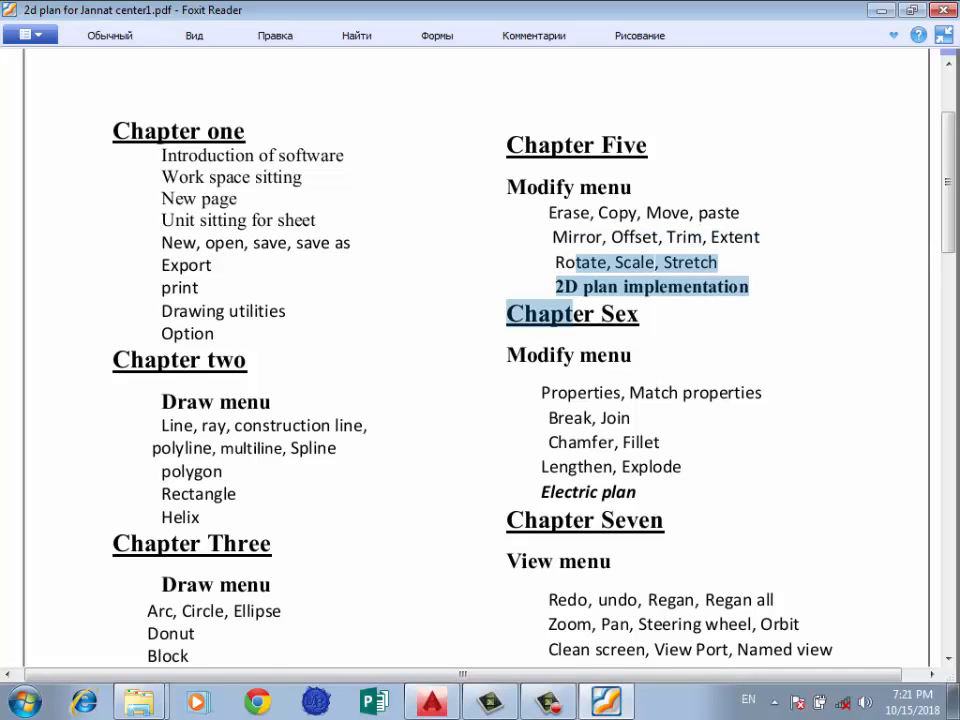
{"action": "scroll", "coordinate": [480, 360], "scroll_direction": "down", "scroll_amount": 3}
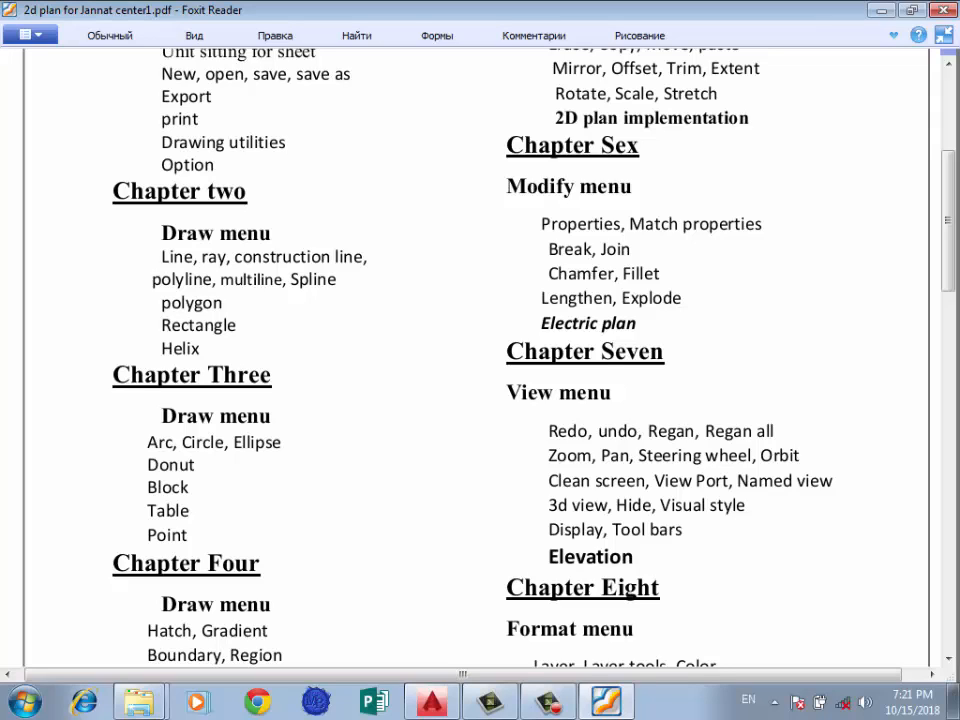
{"action": "left_click_drag", "start_coordinate": [548, 249], "coordinate": [653, 273]}
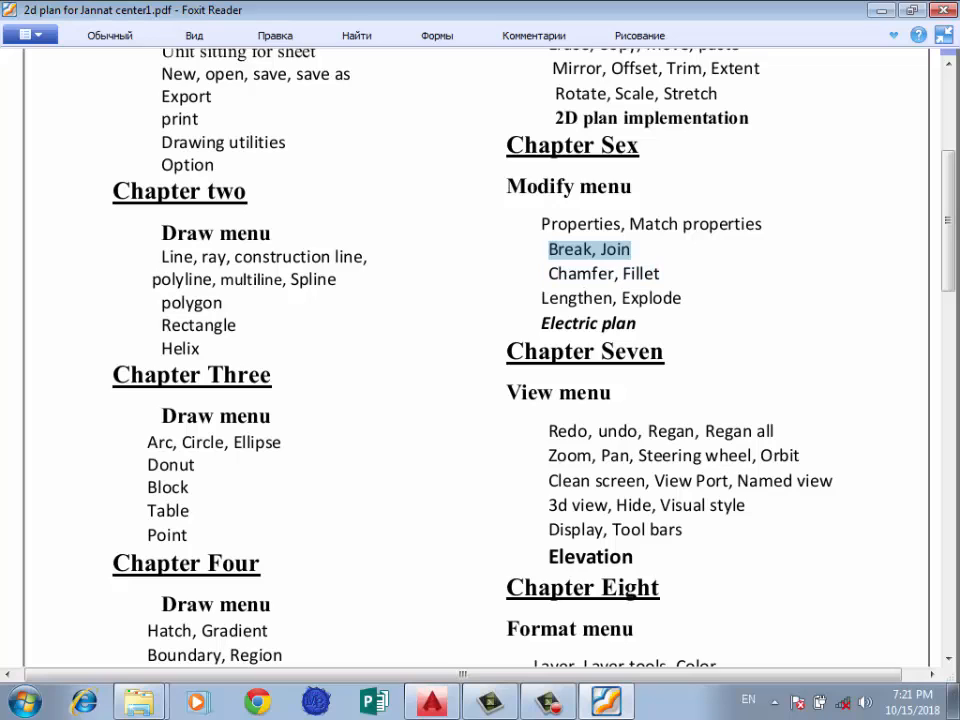
Step: Clear the Break, Join highlight in the course outline, switch to AutoCAD and review the available Modify commands
{"action": "key", "text": "Escape"}
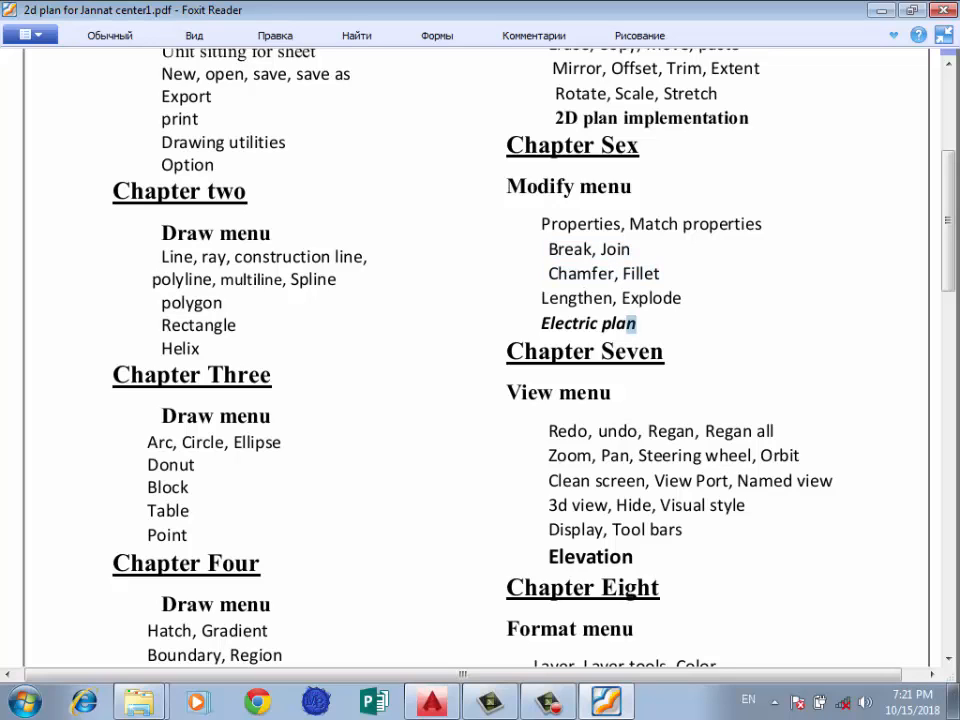
{"action": "left_click_drag", "start_coordinate": [480, 360], "coordinate": [474, 363]}
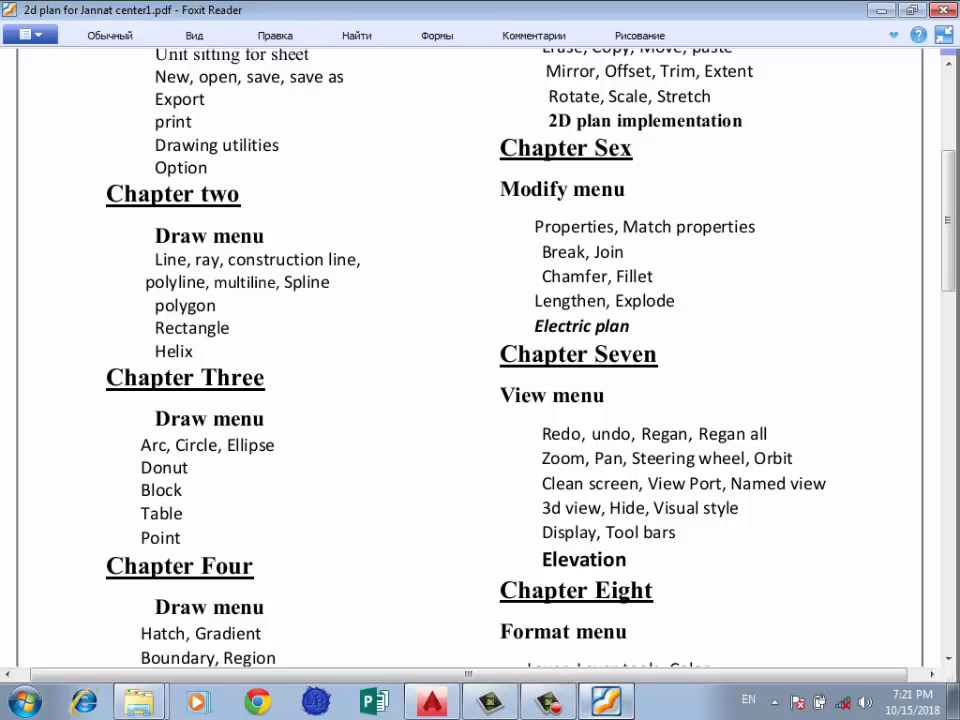
{"action": "left_click", "coordinate": [606, 700]}
{"action": "left_click", "coordinate": [606, 700]}
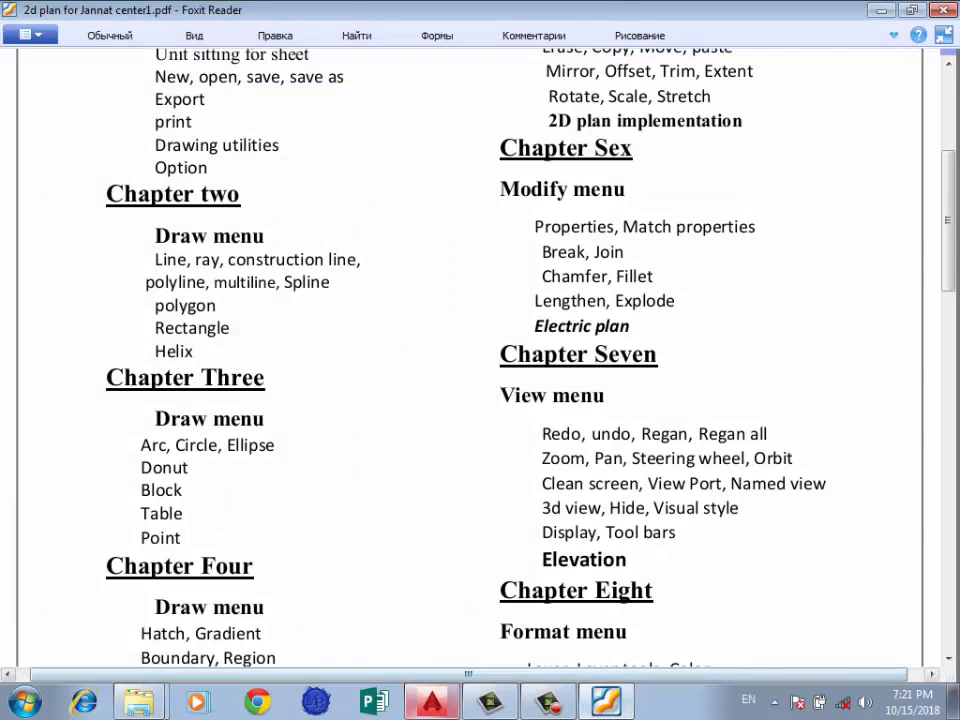
{"action": "left_click", "coordinate": [432, 700]}
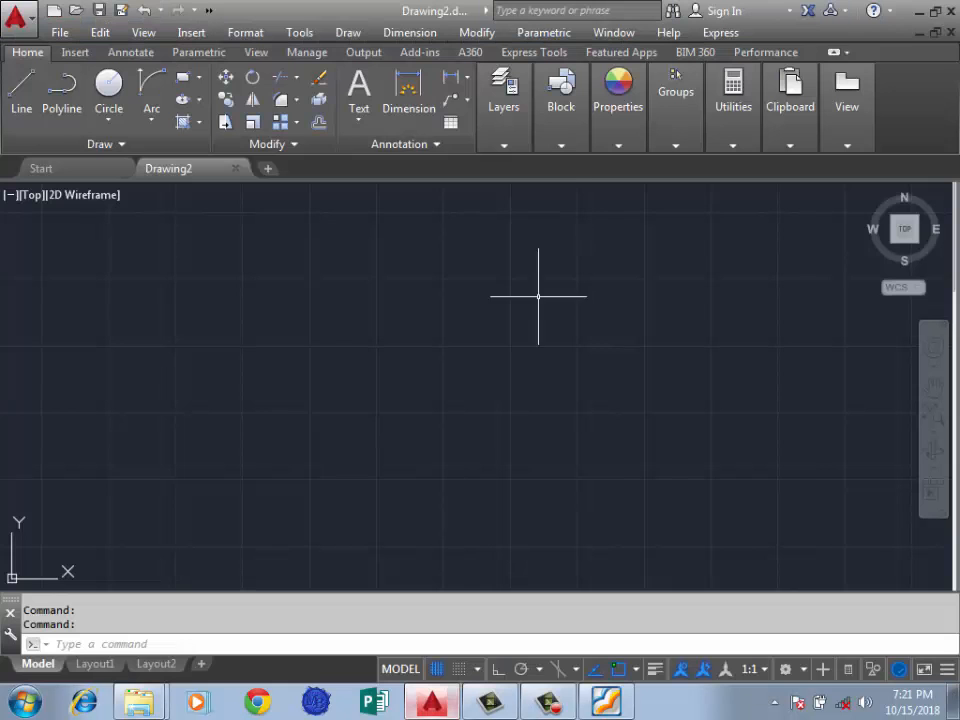
{"action": "left_click", "coordinate": [477, 32]}
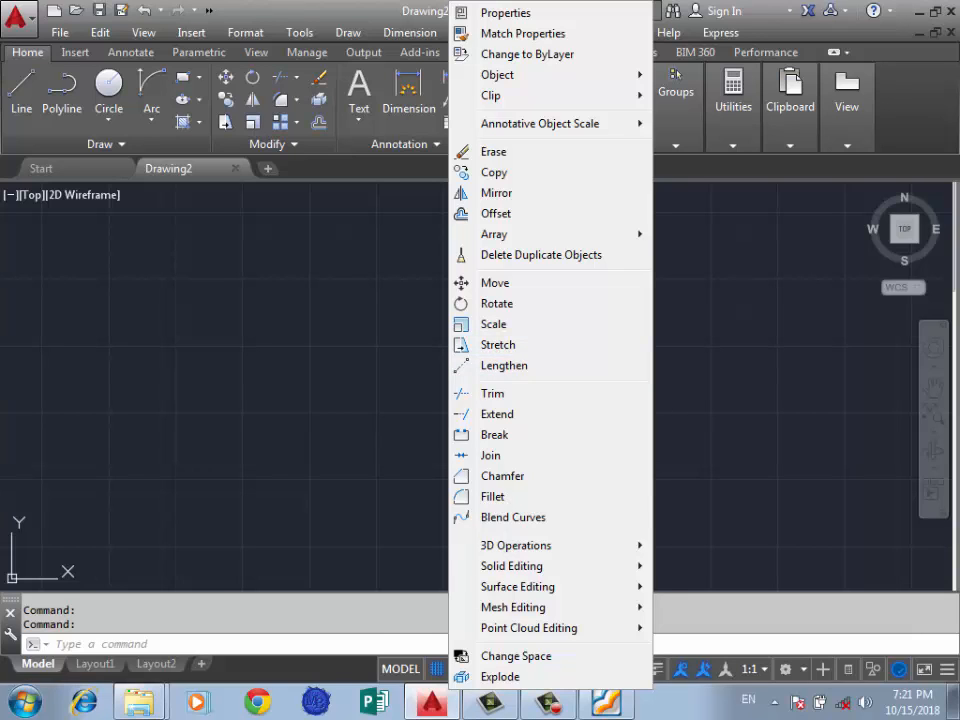
{"action": "left_click", "coordinate": [229, 368]}
Step: Draw a single horizontal line in the empty drawing with Ortho turned on
{"action": "left_click", "coordinate": [21, 88]}
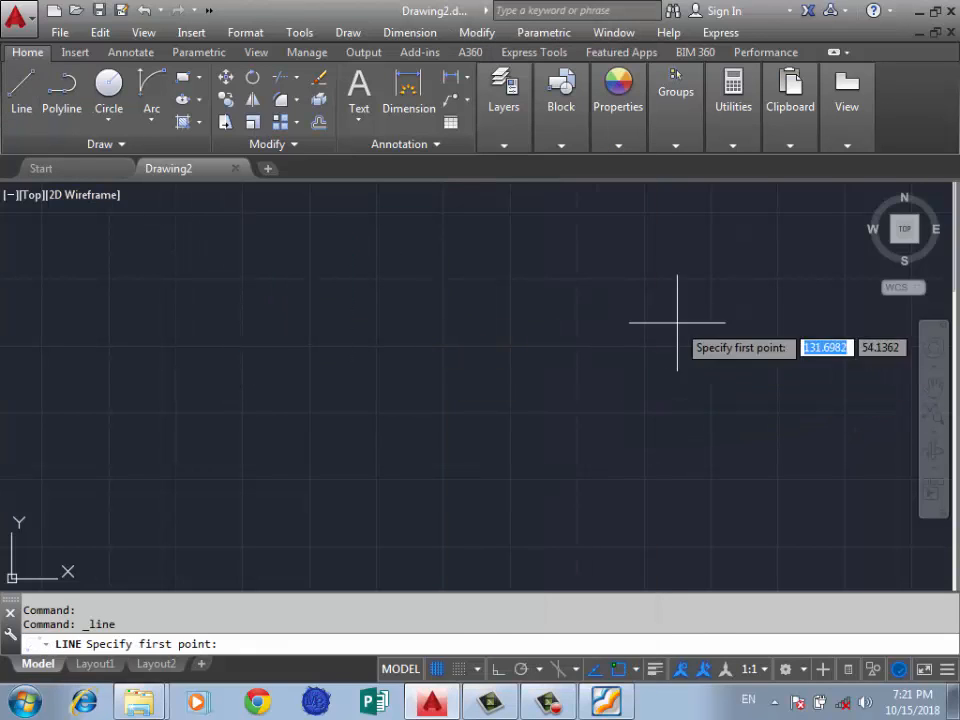
{"action": "left_click", "coordinate": [646, 306]}
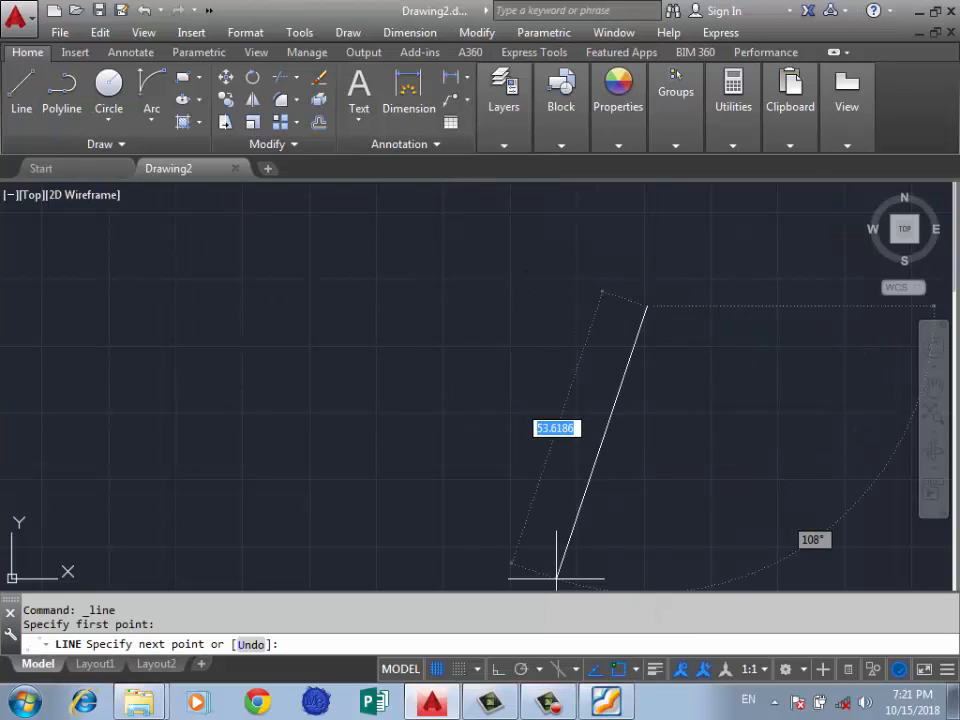
{"action": "key", "text": "F8"}
{"action": "left_click", "coordinate": [466, 310]}
{"action": "key", "text": "Return"}
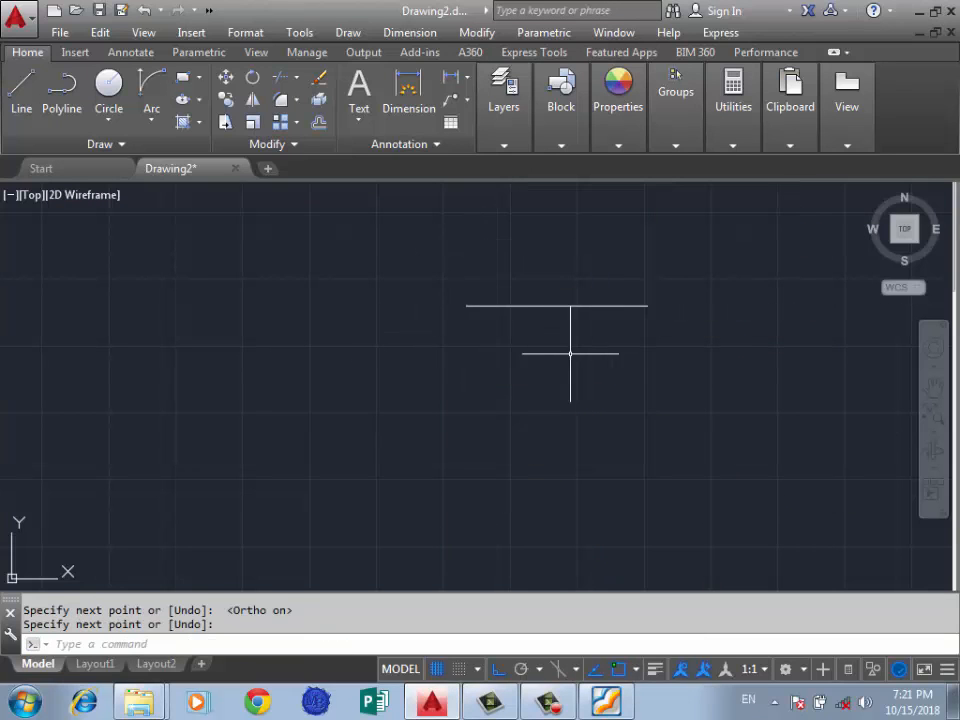
Step: Lengthen the horizontal line at its left end twice with a delta of 10
{"action": "scroll", "coordinate": [531, 273], "scroll_direction": "up", "scroll_amount": 2}
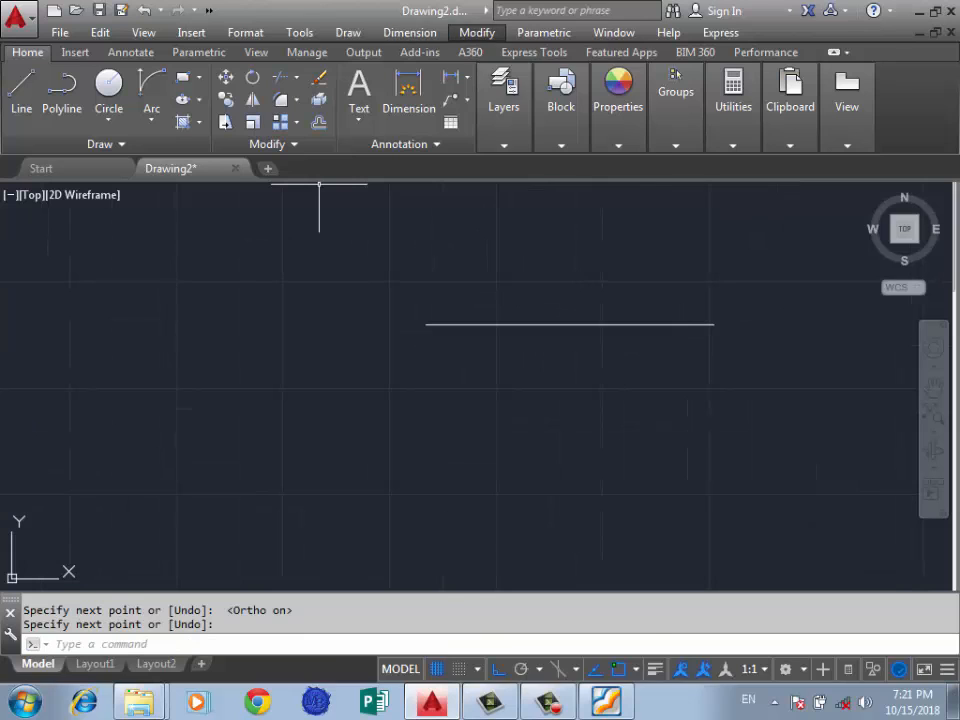
{"action": "left_click", "coordinate": [477, 32]}
{"action": "left_click", "coordinate": [504, 366]}
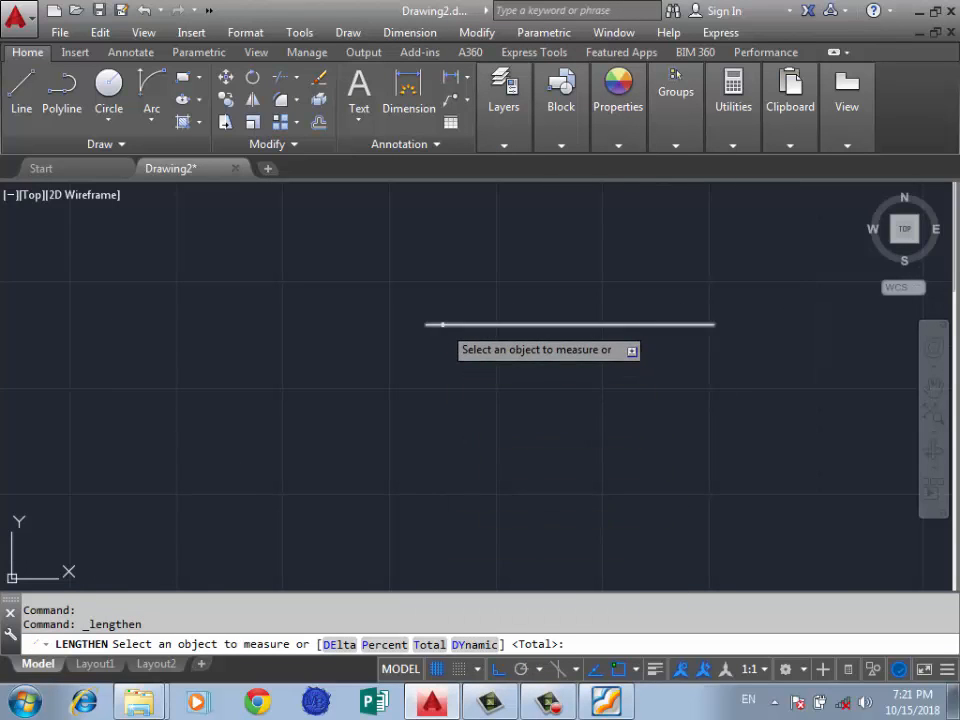
{"action": "left_click", "coordinate": [339, 644]}
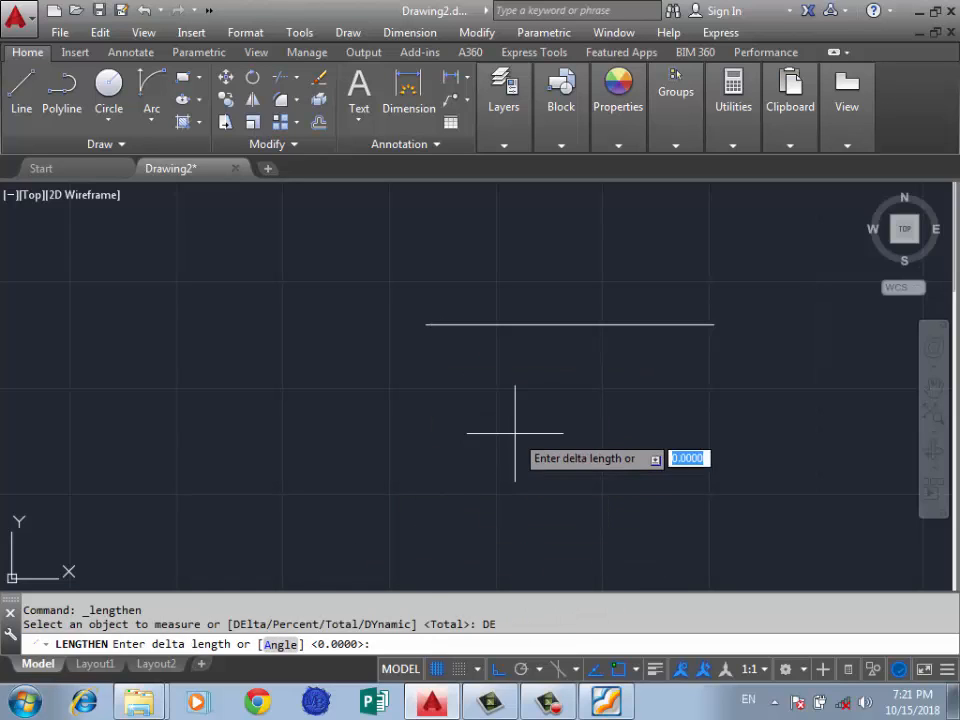
{"action": "key", "text": "Return"}
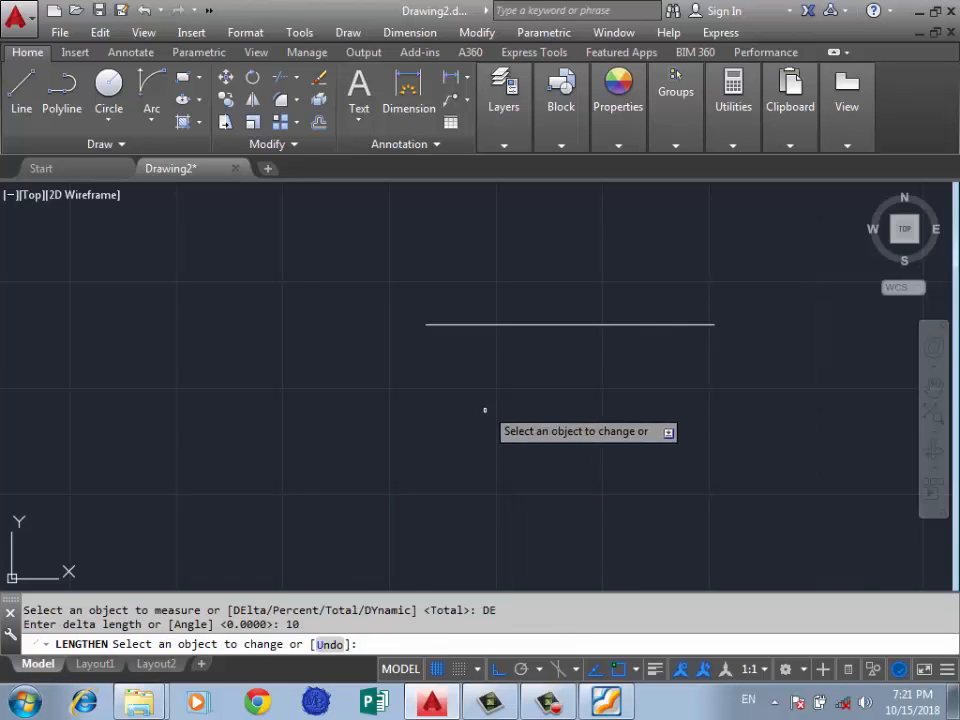
{"action": "left_click", "coordinate": [448, 325]}
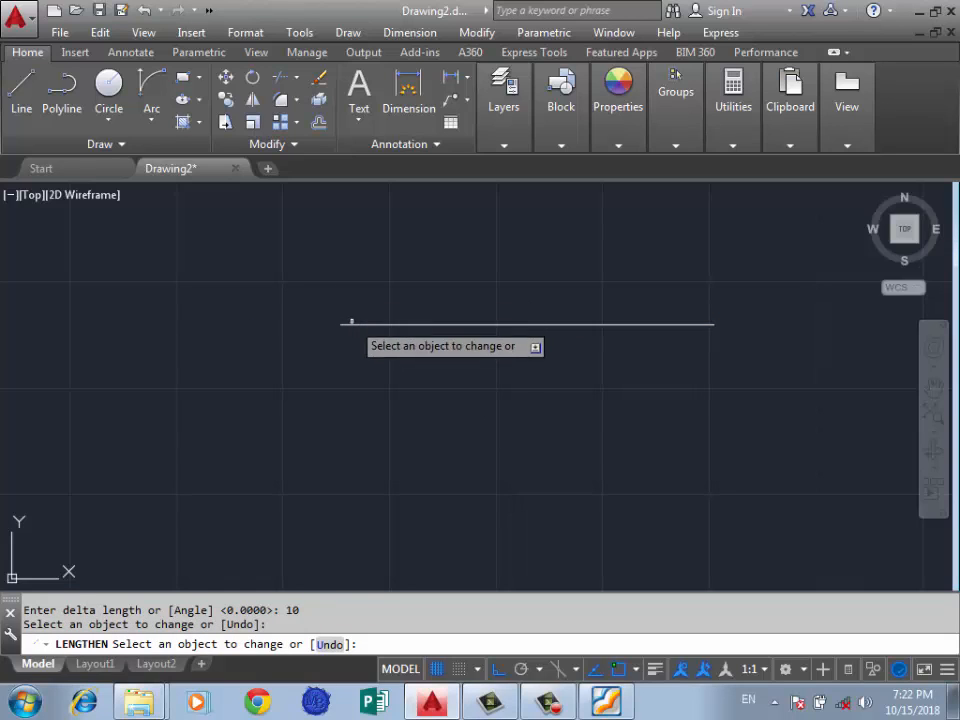
{"action": "left_click", "coordinate": [353, 324]}
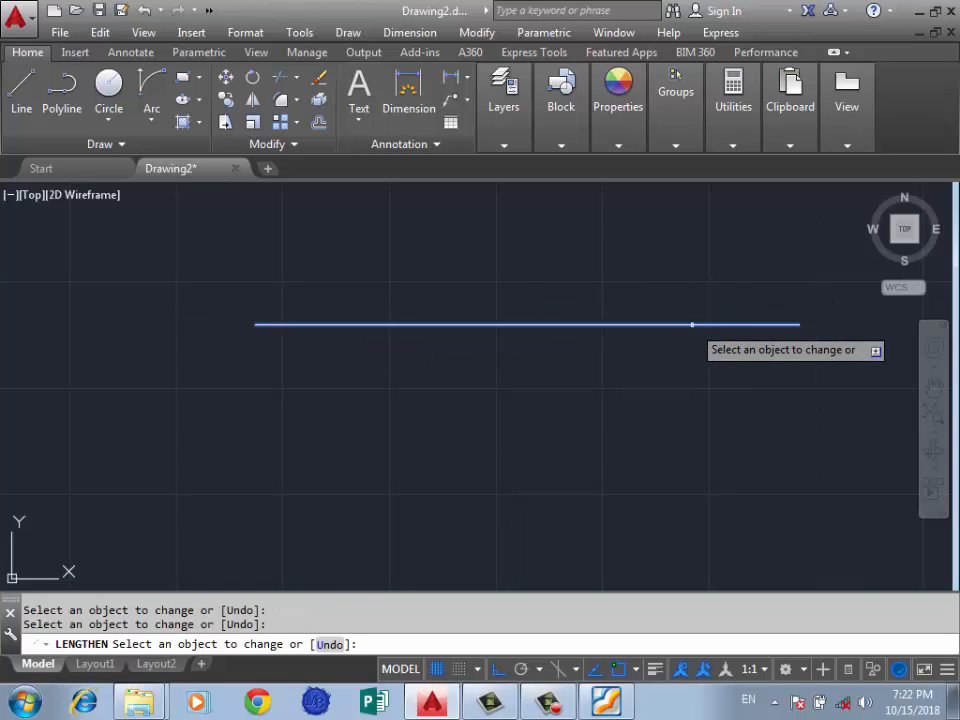
{"action": "key", "text": "Return"}
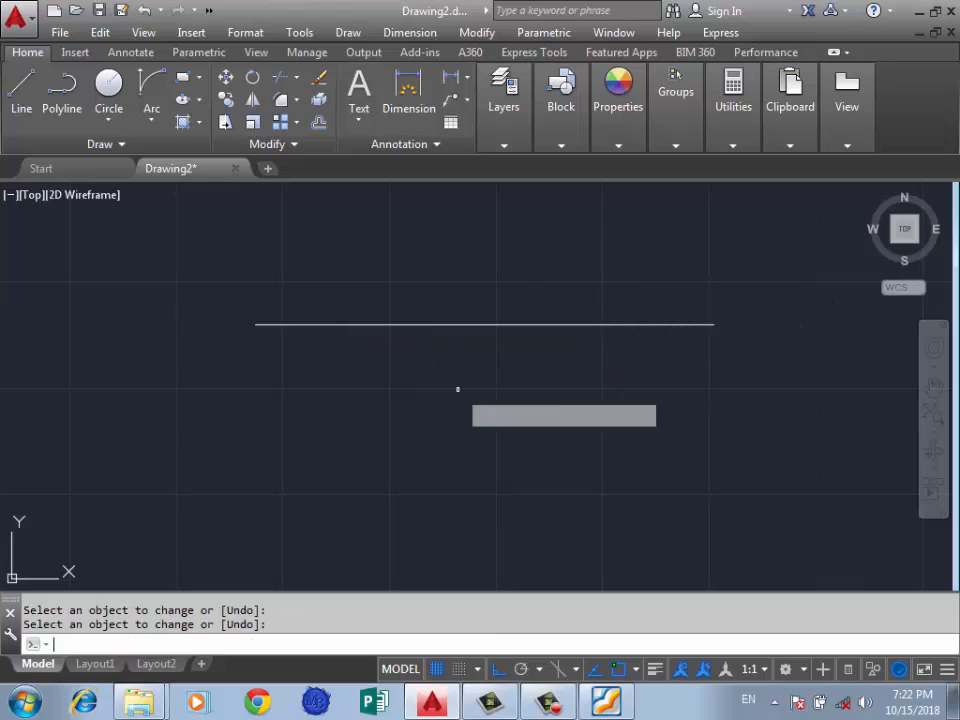
Step: Shorten the line from its left end to 60 percent of its length using Lengthen's Percent option
{"action": "key", "text": "Return"}
{"action": "type", "text": "P"}
{"action": "key", "text": "Return"}
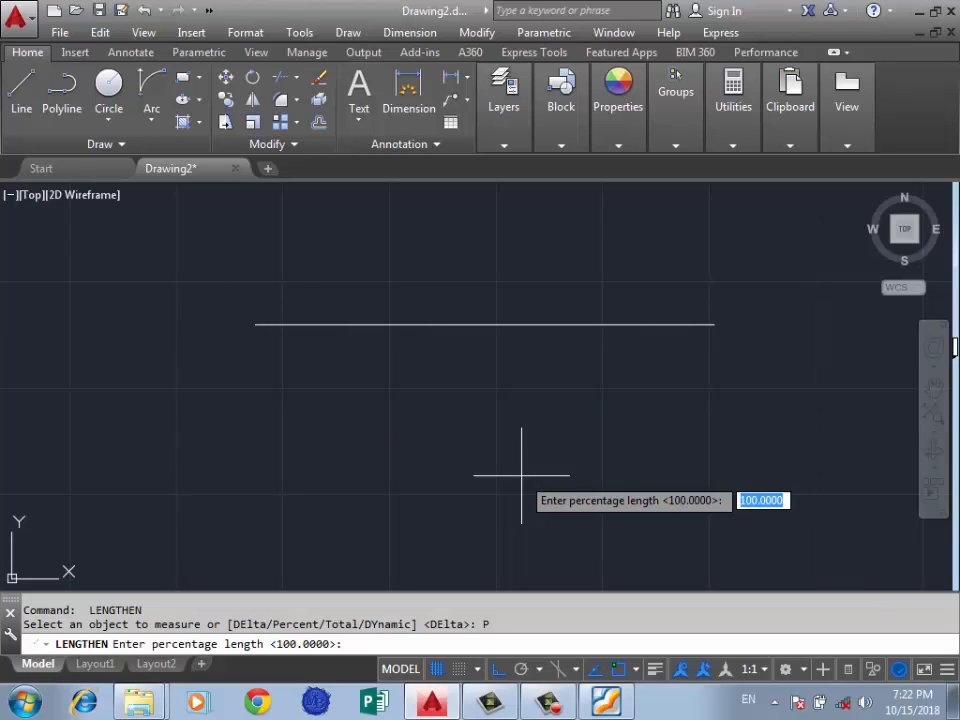
{"action": "type", "text": "60"}
{"action": "key", "text": "Return"}
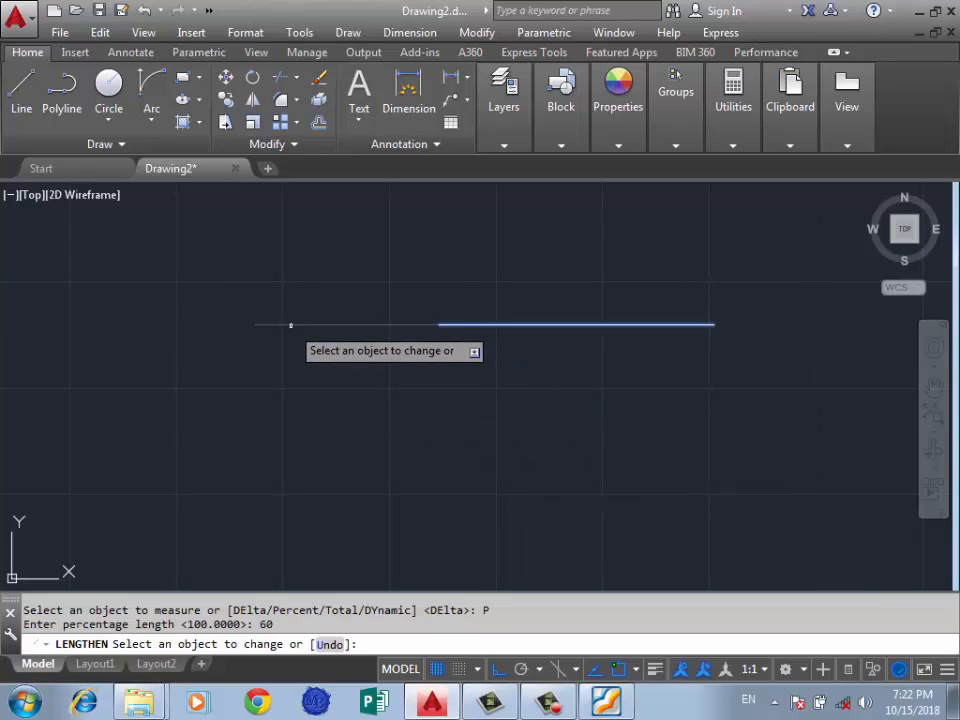
{"action": "left_click", "coordinate": [300, 324]}
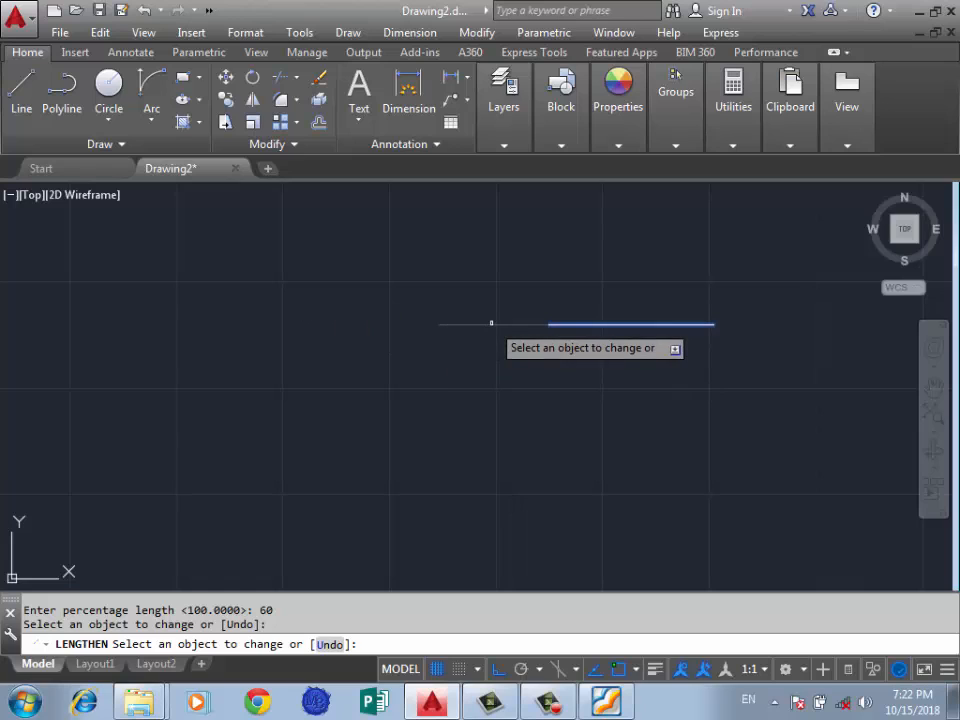
{"action": "key", "text": "Return"}
Step: Set the line's total length to 10 from its left end using Lengthen's Total option
{"action": "key", "text": "Return"}
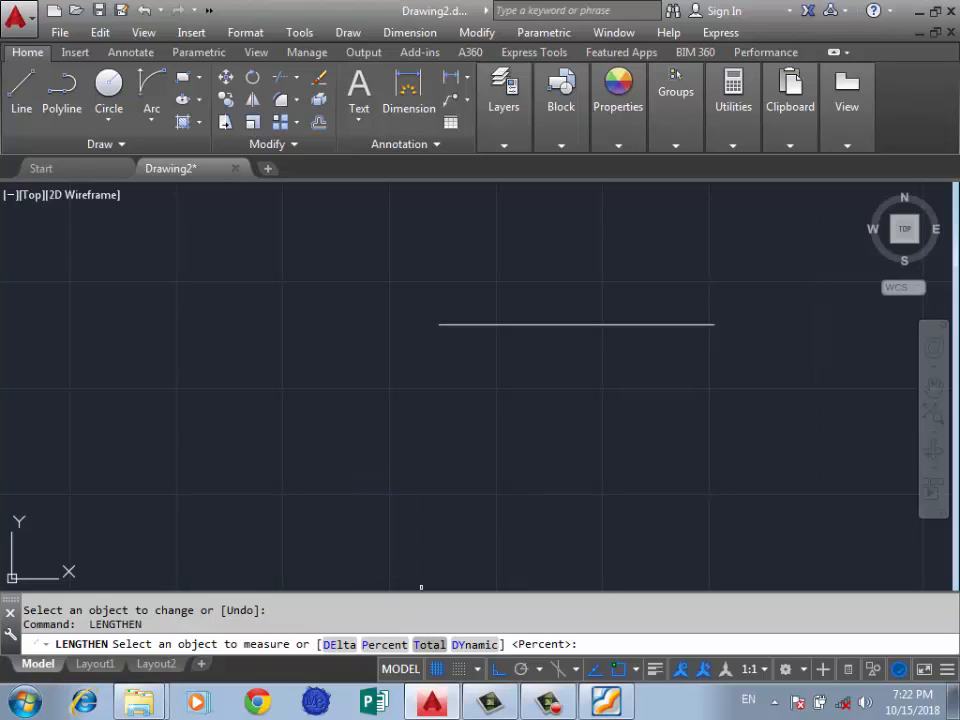
{"action": "type", "text": "t"}
{"action": "key", "text": "Return"}
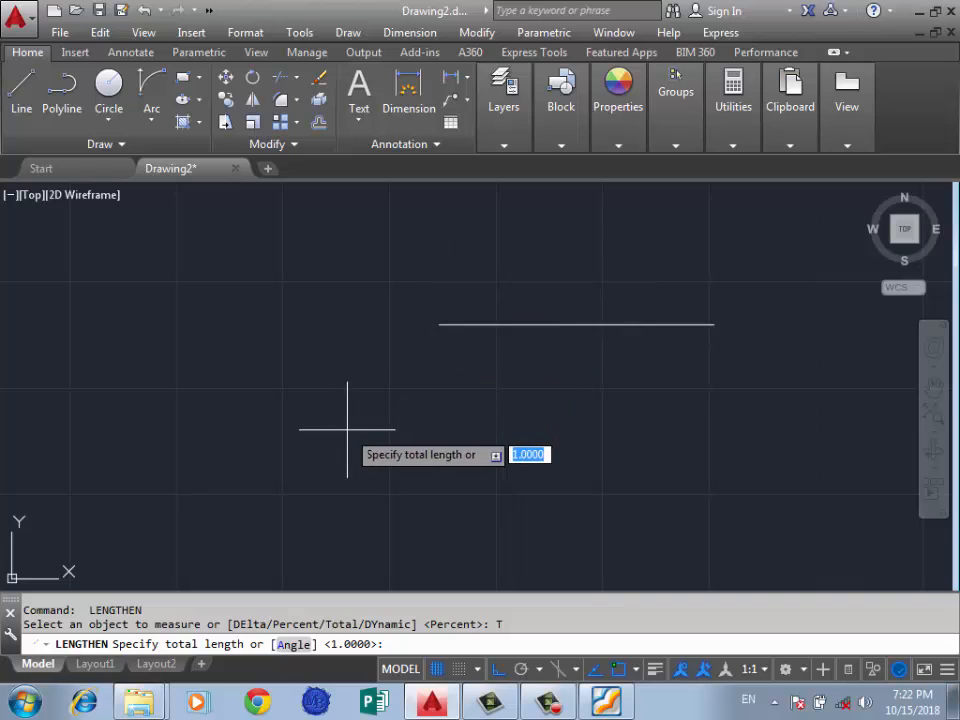
{"action": "type", "text": "10"}
{"action": "key", "text": "Return"}
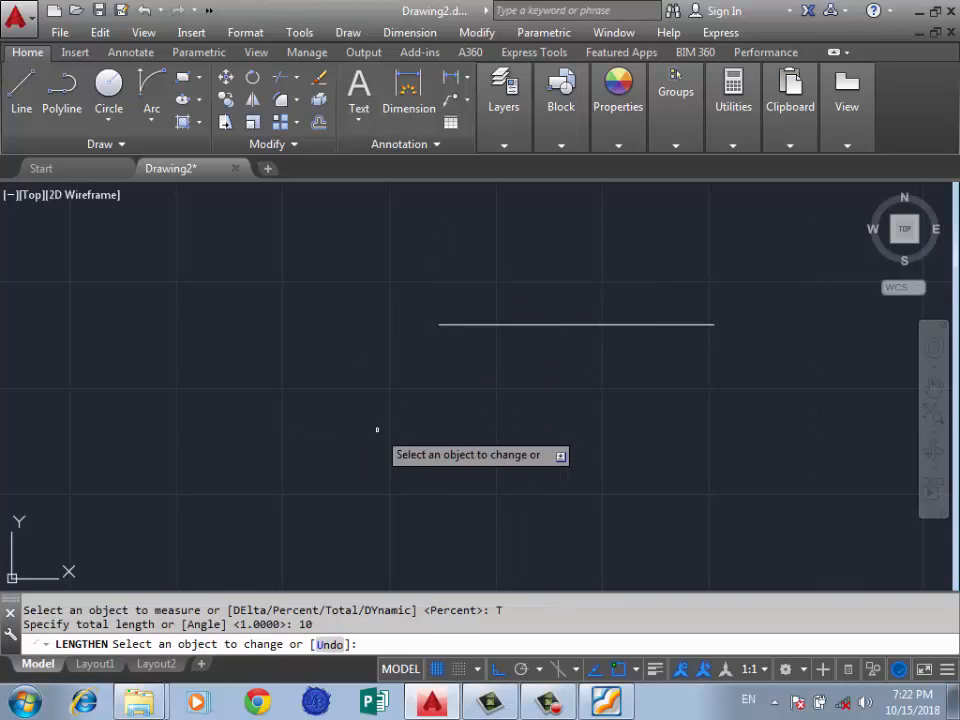
{"action": "left_click", "coordinate": [444, 324]}
{"action": "scroll", "coordinate": [460, 350], "scroll_direction": "down", "scroll_amount": 2}
{"action": "key", "text": "Return"}
Step: Set the line's total length to 20 from its left end using Lengthen's Total option
{"action": "key", "text": "Return"}
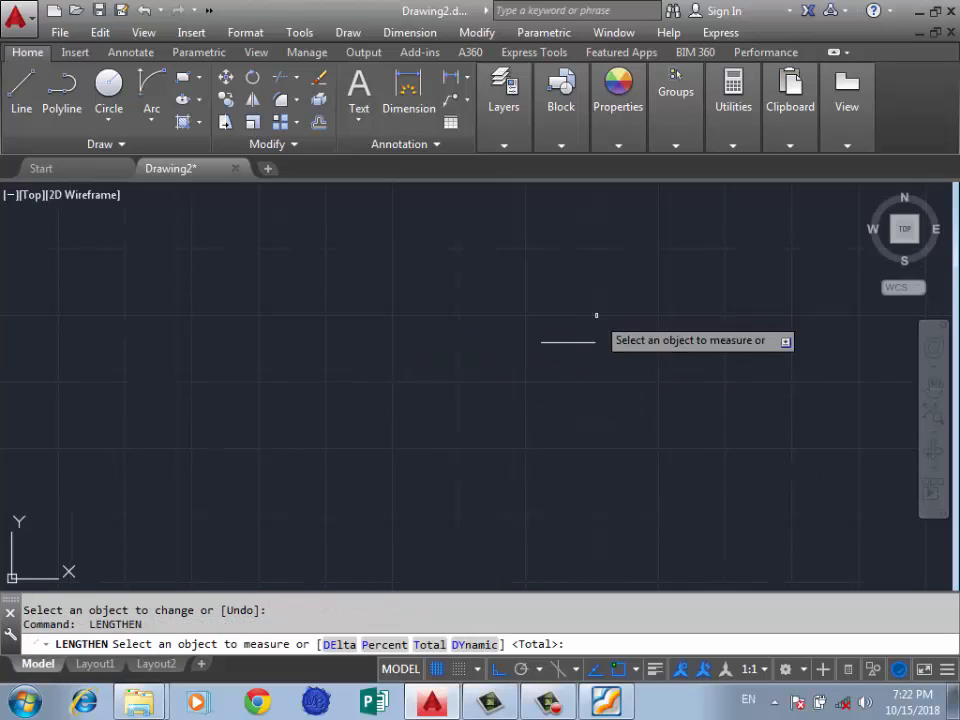
{"action": "scroll", "coordinate": [531, 338], "scroll_direction": "up", "scroll_amount": 2}
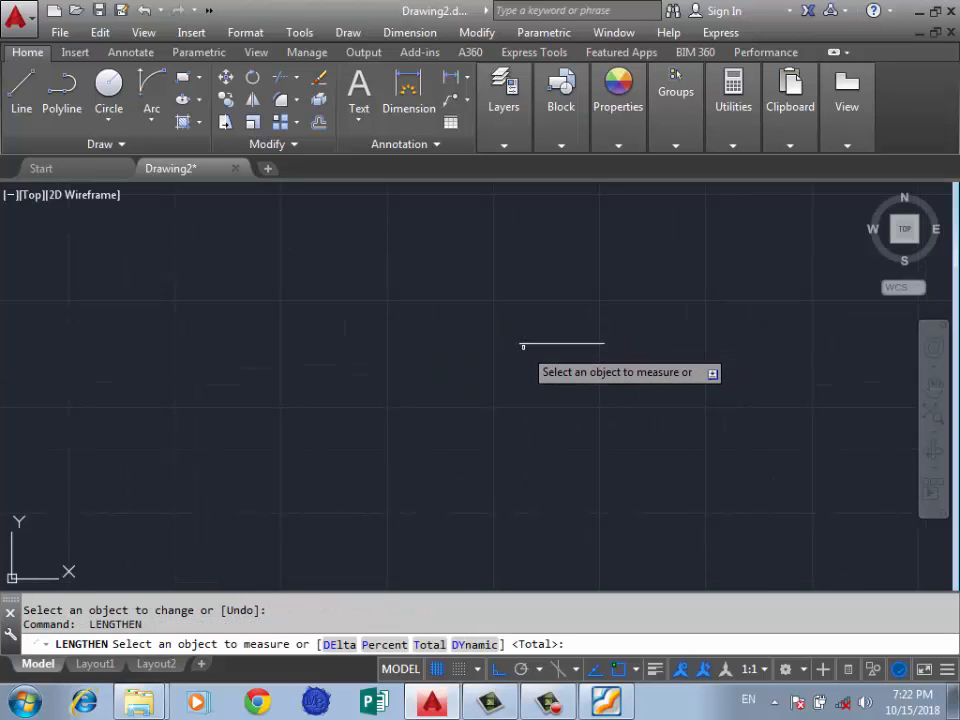
{"action": "key", "text": "Return"}
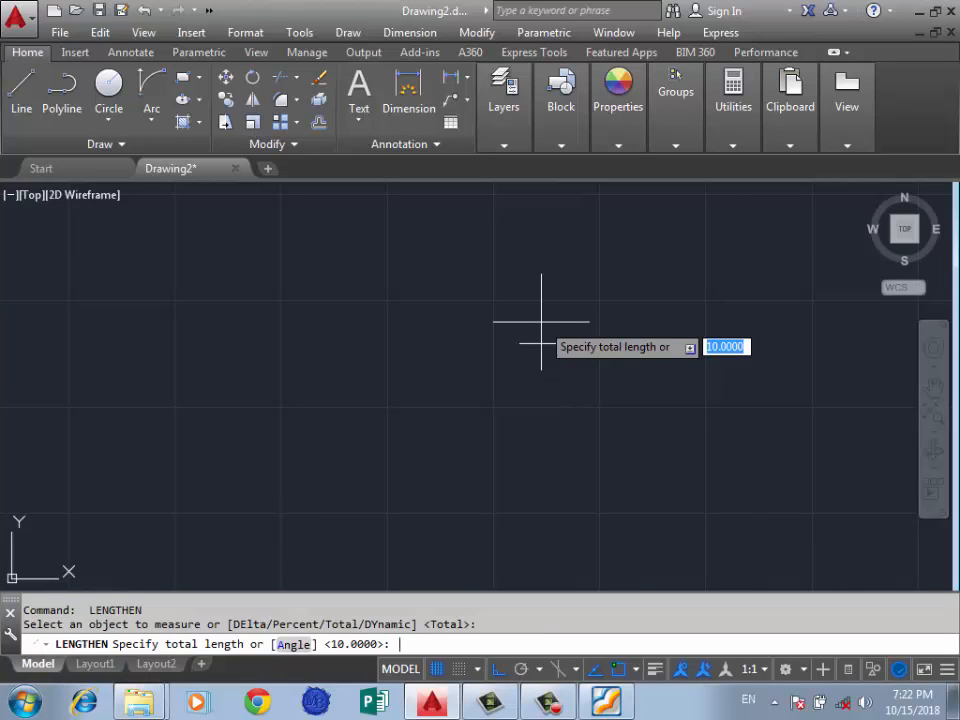
{"action": "type", "text": "20"}
{"action": "key", "text": "Return"}
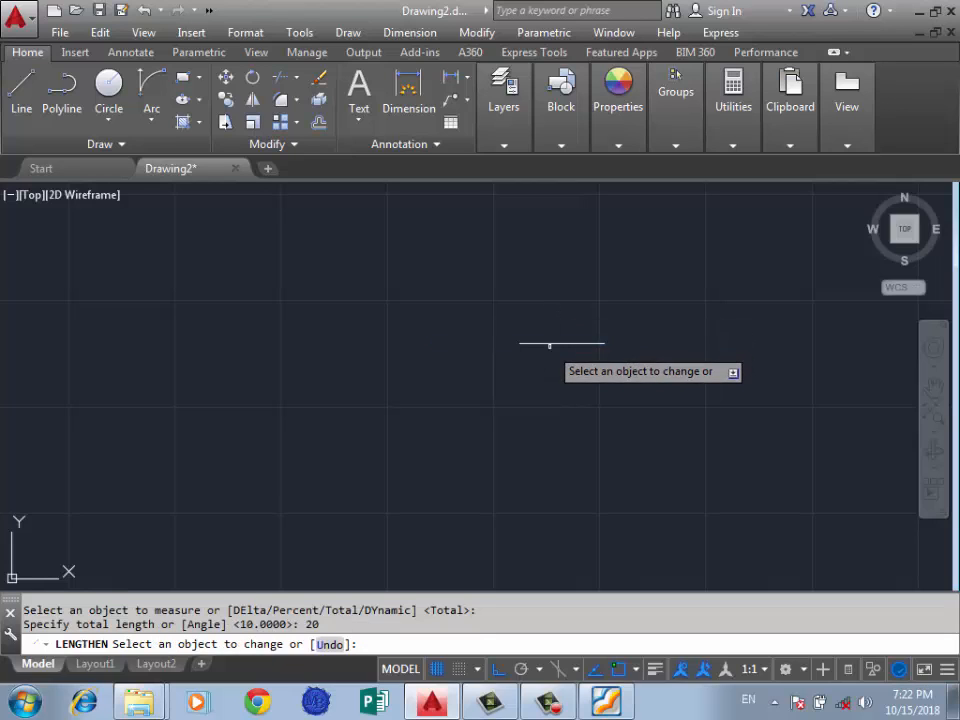
{"action": "left_click", "coordinate": [547, 342]}
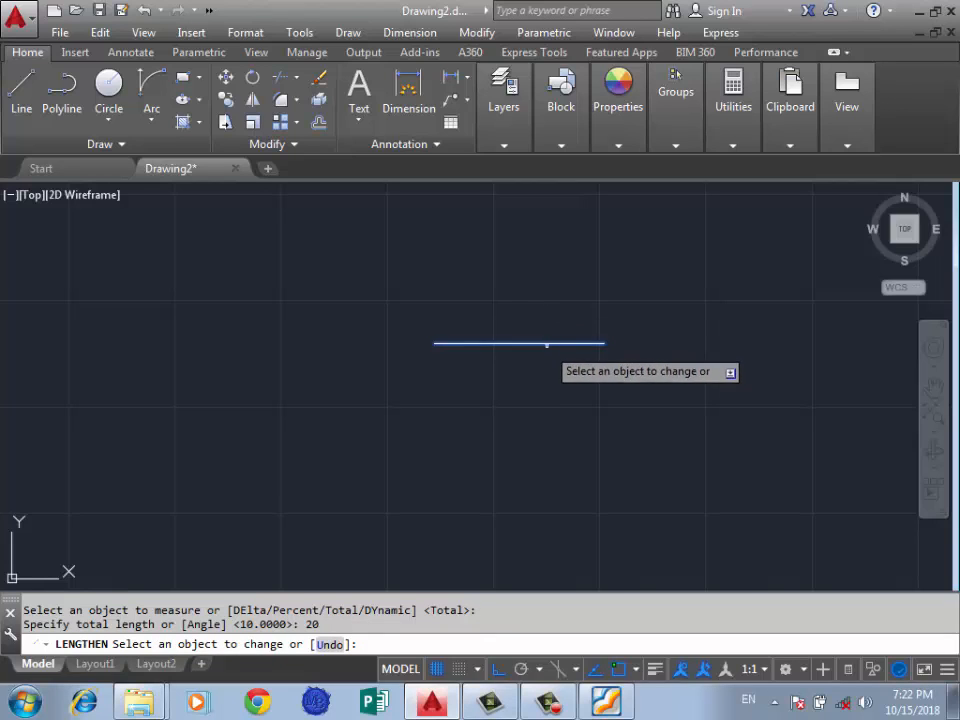
{"action": "left_click", "coordinate": [546, 342]}
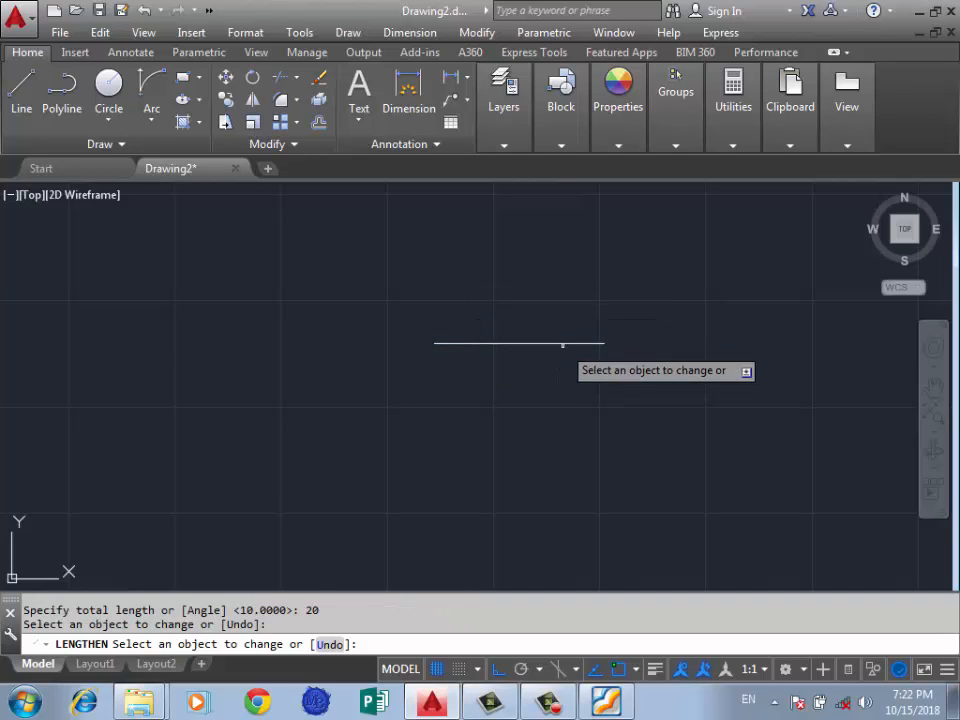
{"action": "key", "text": "Return"}
Step: Change the line's left end with Lengthen's Dynamic option, entering 10 for the new end point
{"action": "key", "text": "Return"}
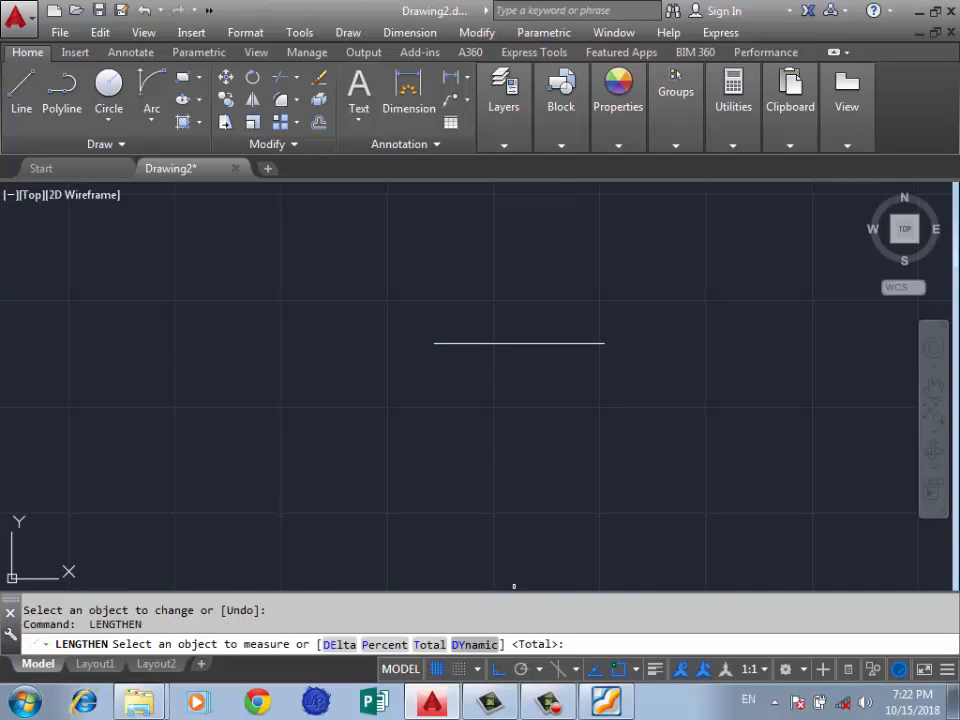
{"action": "type", "text": "DY"}
{"action": "key", "text": "Return"}
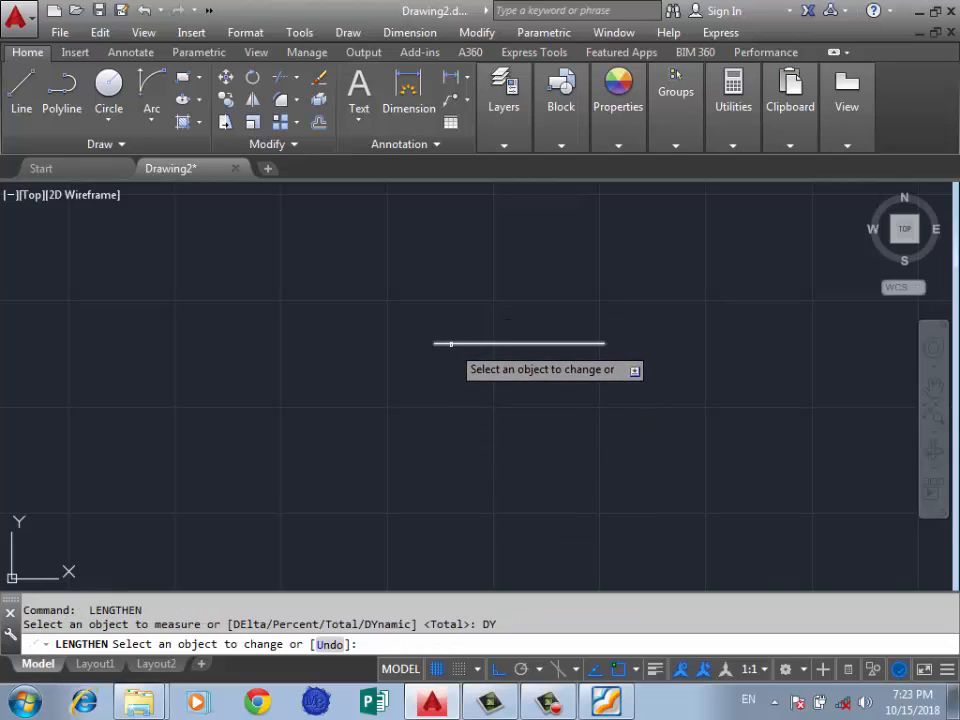
{"action": "type", "text": "20"}
{"action": "key", "text": "Return"}
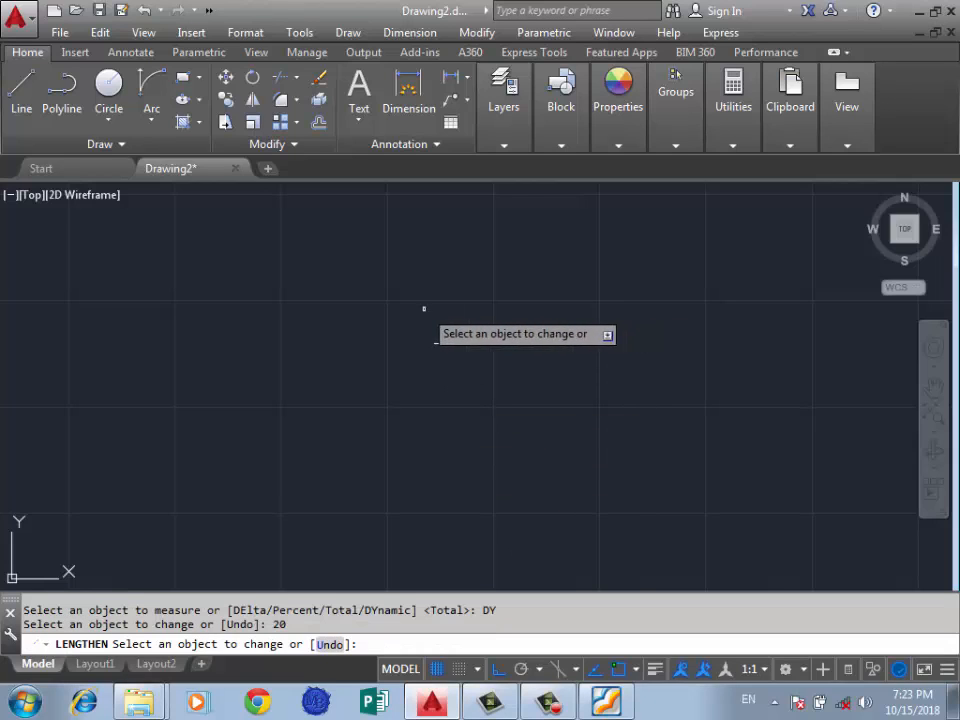
{"action": "left_click", "coordinate": [455, 342]}
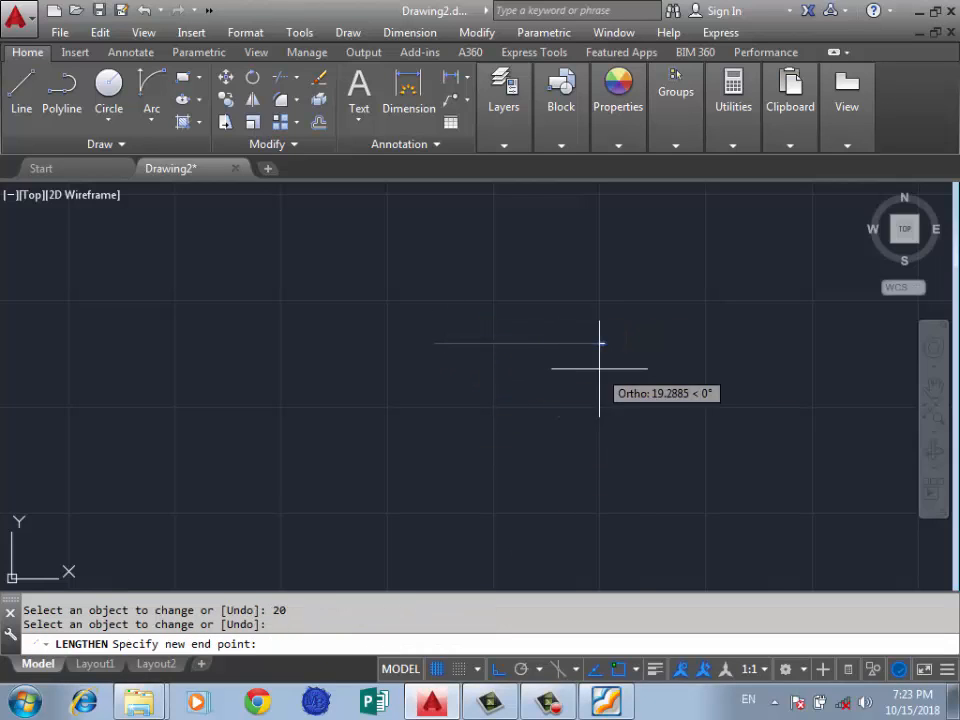
{"action": "scroll", "coordinate": [639, 389], "scroll_direction": "down", "scroll_amount": 2}
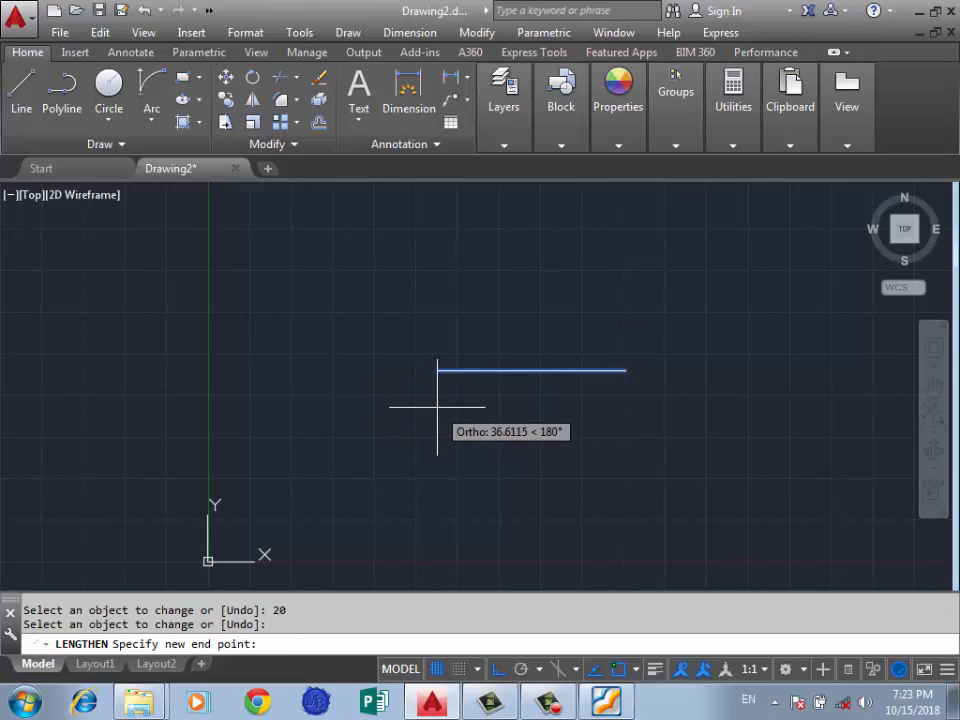
{"action": "type", "text": "10"}
{"action": "key", "text": "Return"}
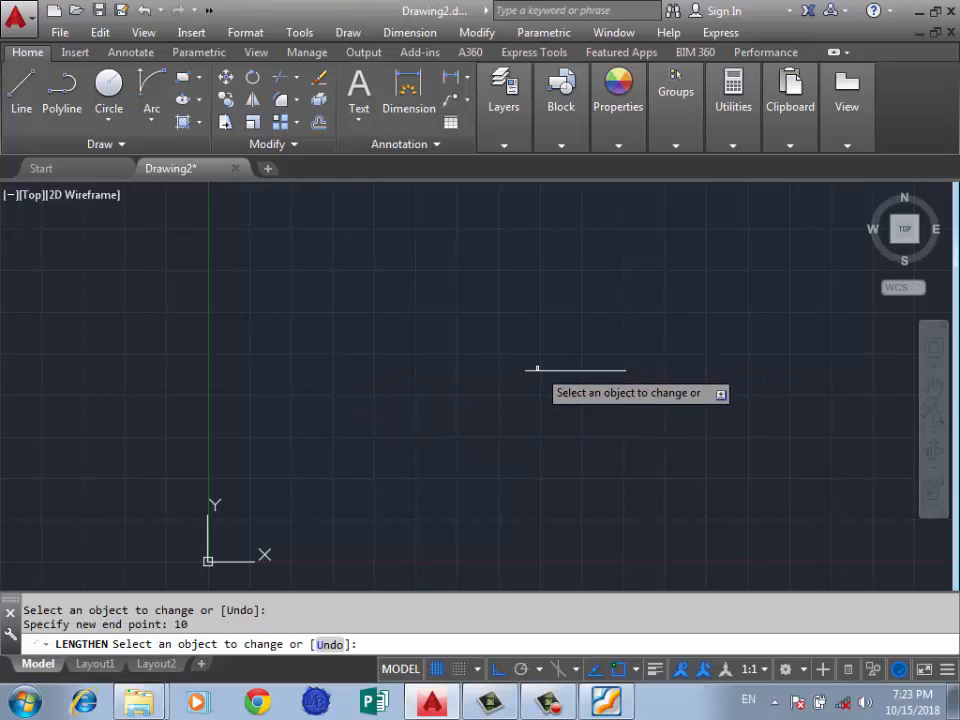
Step: Dynamically extend the line's left end to a freely picked point just right of the Y axis
{"action": "left_click", "coordinate": [538, 370]}
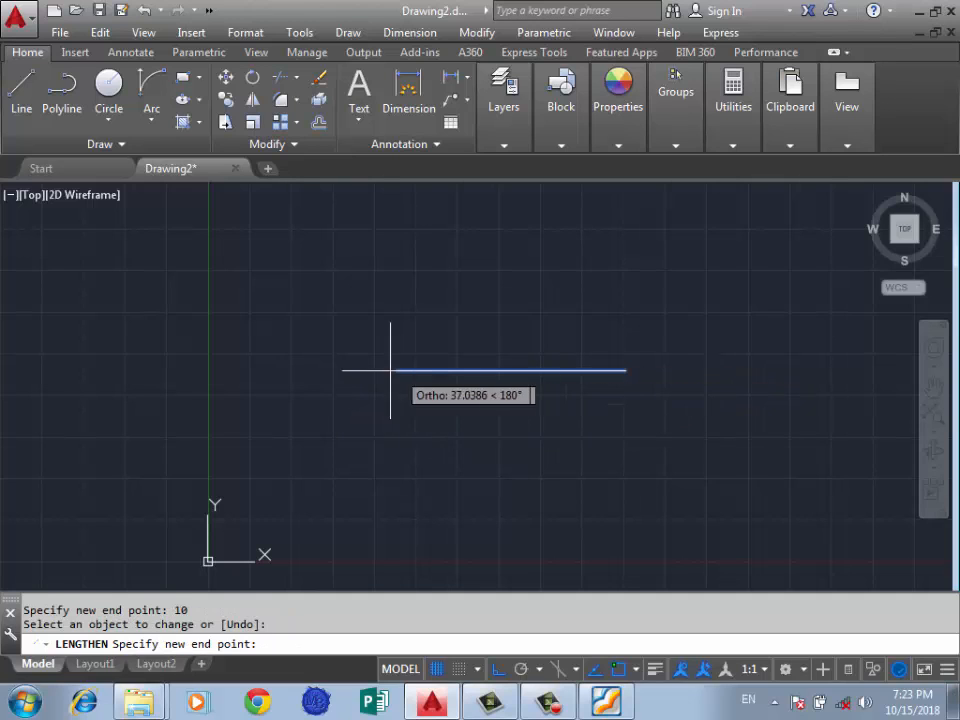
{"action": "left_click", "coordinate": [243, 420]}
{"action": "key", "text": "Return"}
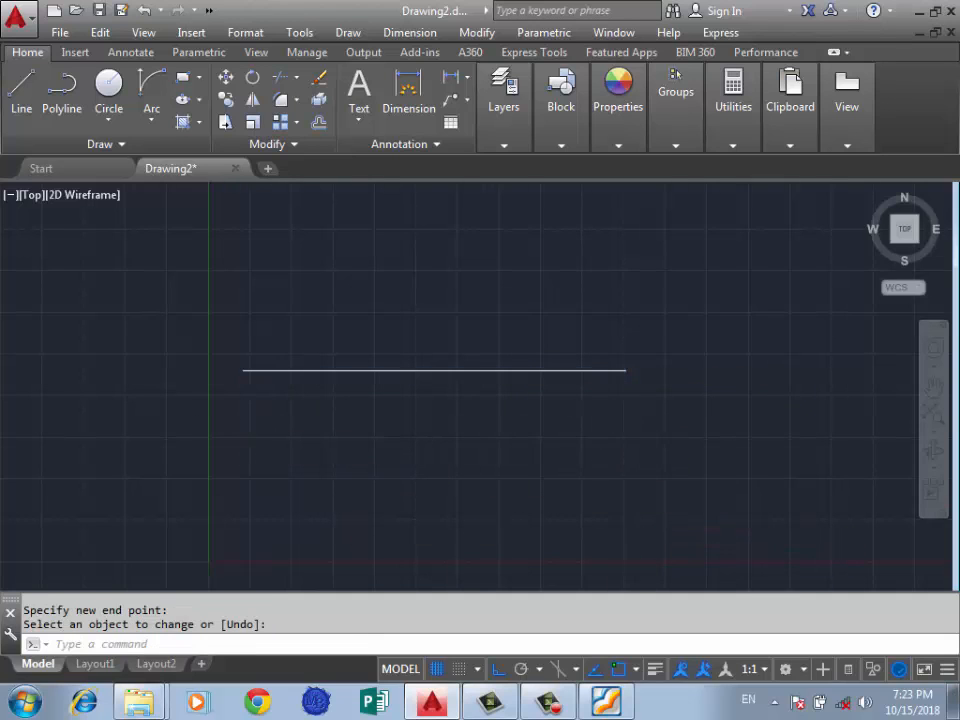
{"action": "scroll", "coordinate": [594, 410], "scroll_direction": "down", "scroll_amount": 2}
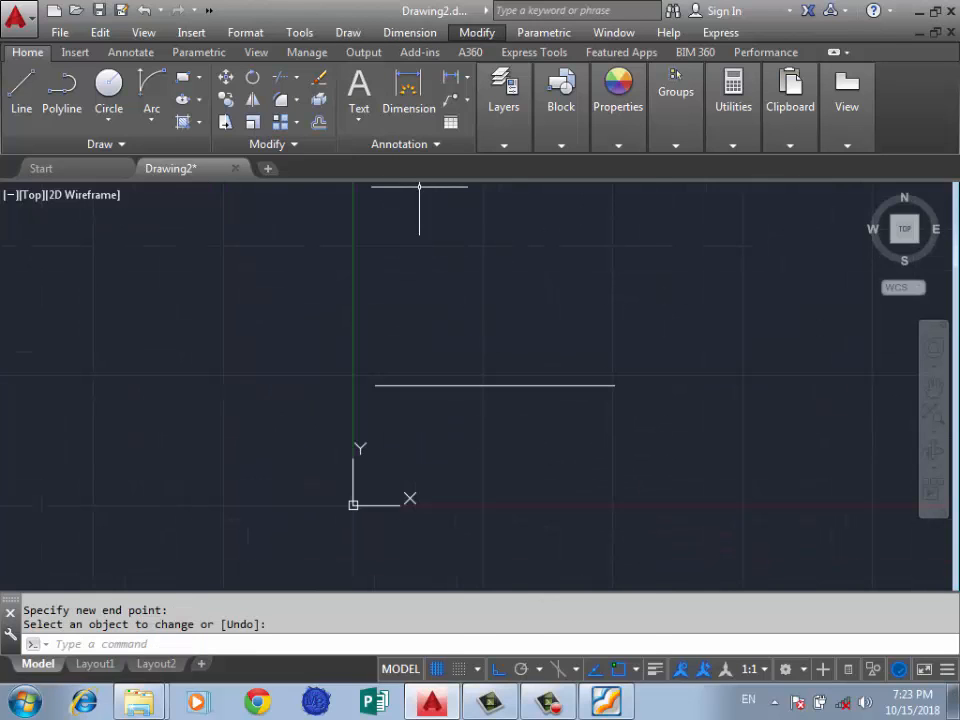
{"action": "left_click", "coordinate": [477, 32]}
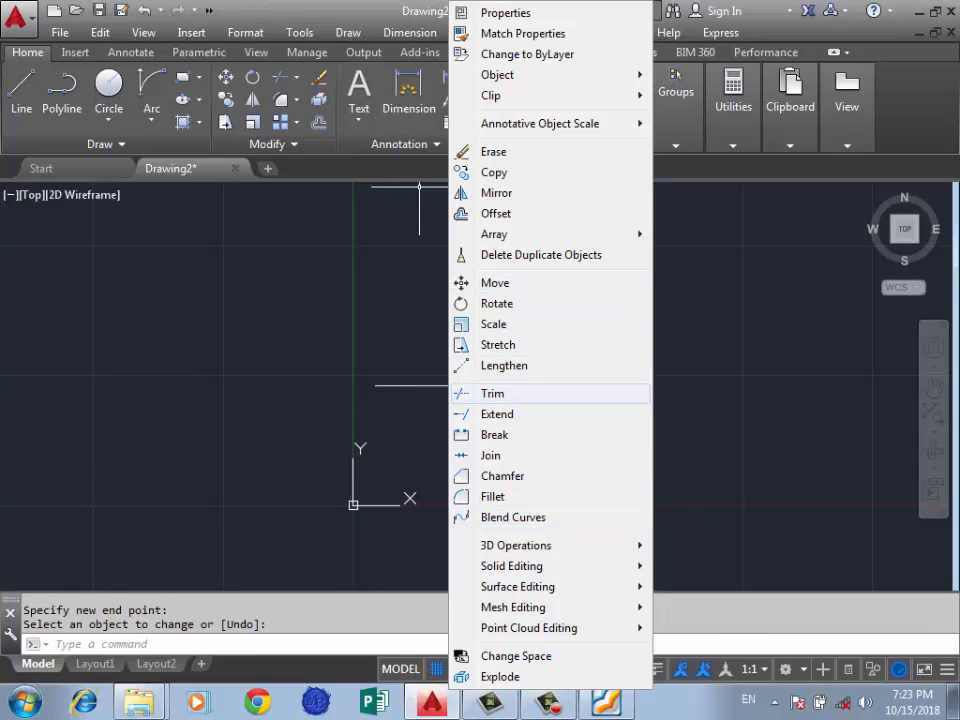
{"action": "left_click", "coordinate": [296, 243]}
{"action": "left_click", "coordinate": [156, 351]}
{"action": "scroll", "coordinate": [438, 485], "scroll_direction": "down", "scroll_amount": 2}
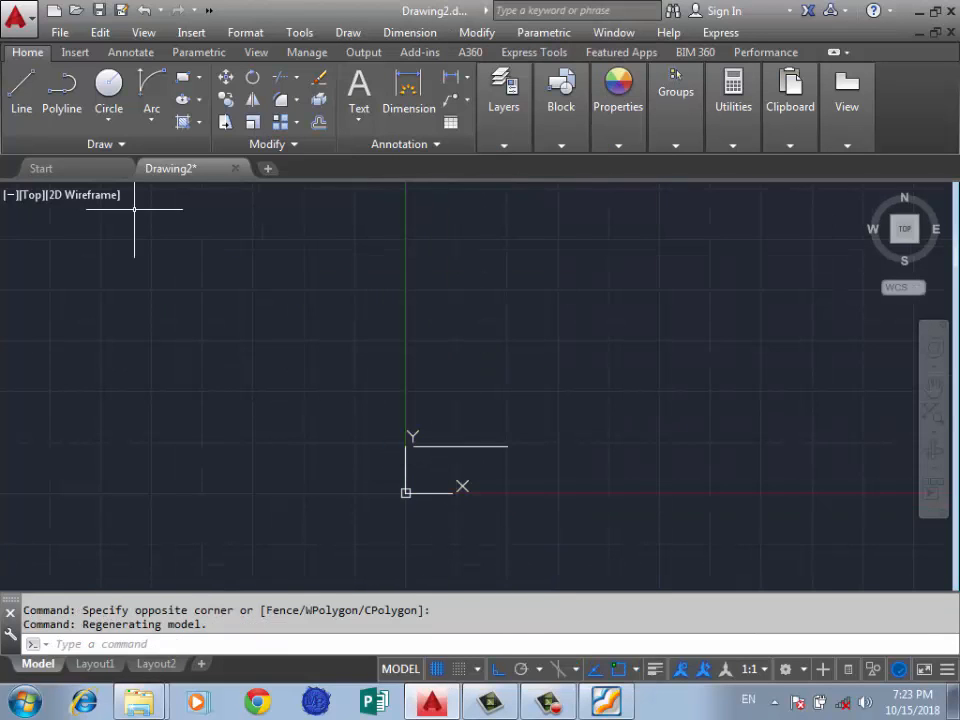
Step: Draw a tall rectangle to the right of the existing line and a smaller rectangle inside it
{"action": "left_click", "coordinate": [182, 77]}
{"action": "scroll", "coordinate": [219, 339], "scroll_direction": "down", "scroll_amount": 1}
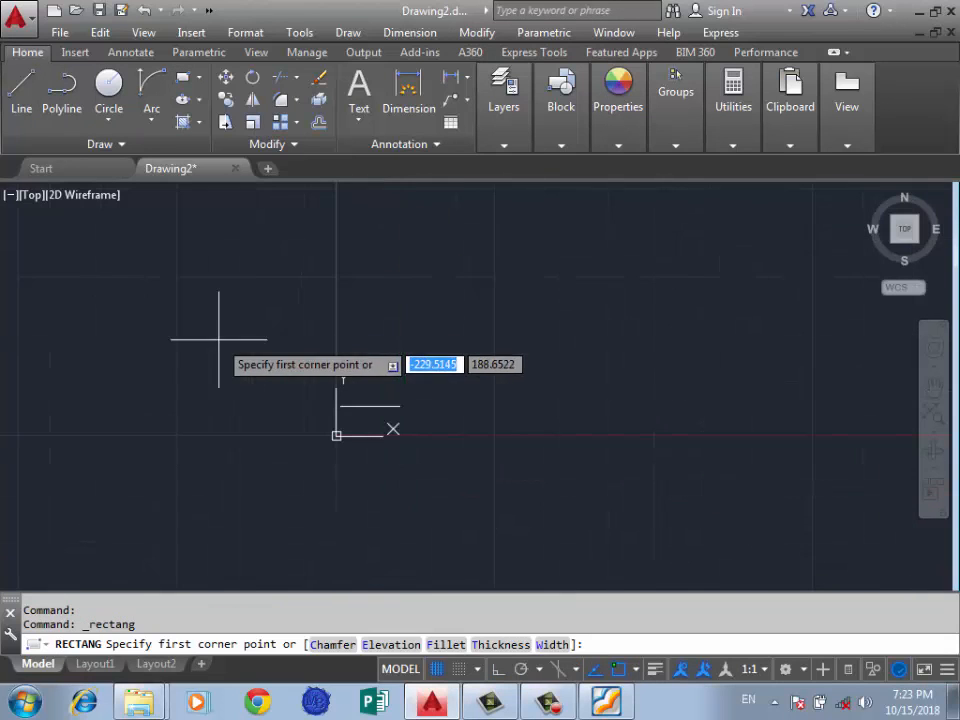
{"action": "left_click", "coordinate": [551, 253]}
{"action": "left_click", "coordinate": [450, 446]}
{"action": "scroll", "coordinate": [500, 337], "scroll_direction": "up", "scroll_amount": 2}
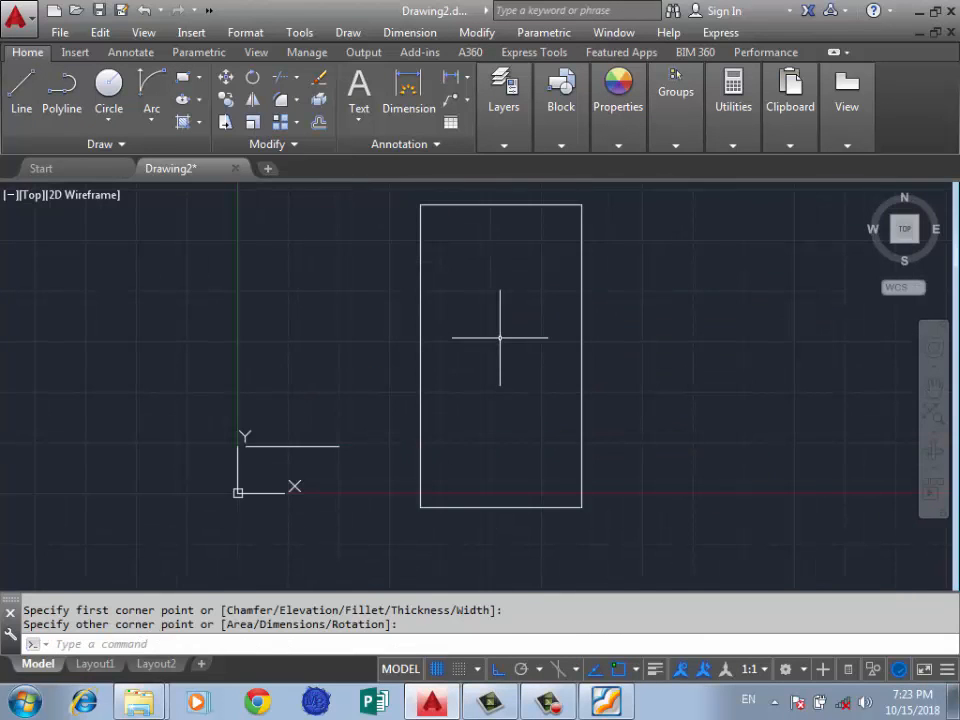
{"action": "left_click", "coordinate": [182, 77]}
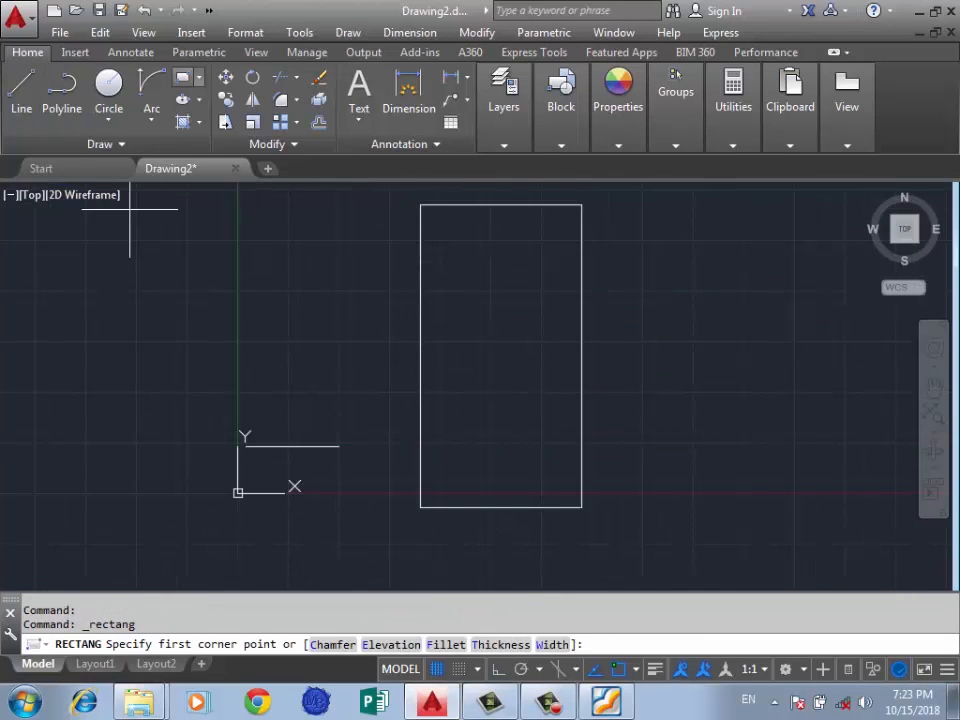
{"action": "left_click", "coordinate": [562, 227]}
{"action": "left_click", "coordinate": [450, 477]}
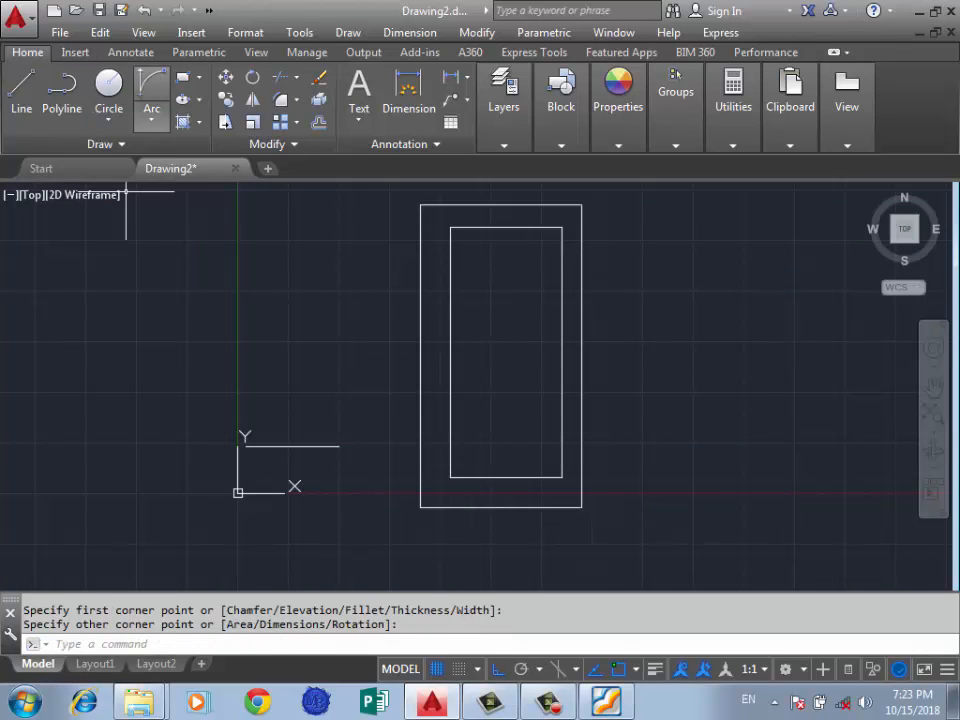
Step: Draw a horizontal line crossing the upper part of both rectangles and extending past their sides
{"action": "left_click", "coordinate": [21, 88]}
{"action": "left_click", "coordinate": [620, 261]}
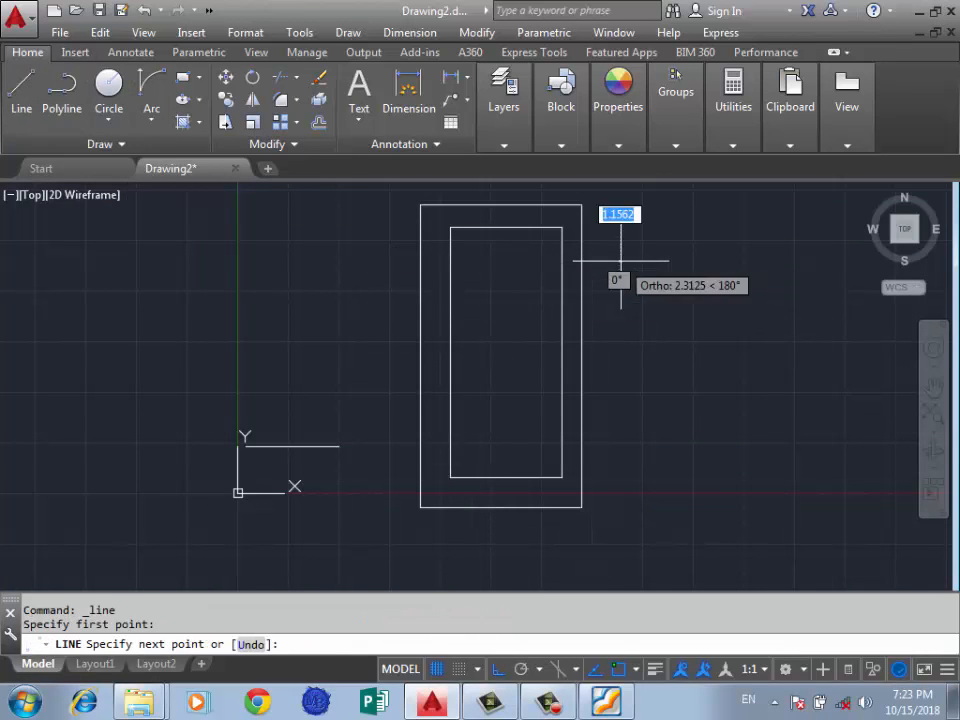
{"action": "left_click", "coordinate": [305, 290]}
{"action": "key", "text": "Return"}
Step: Draw two vertical lines inside the inner rectangle, running down from the upper horizontal line, the left one about 142 long
{"action": "key", "text": "Return"}
{"action": "left_click", "coordinate": [539, 261]}
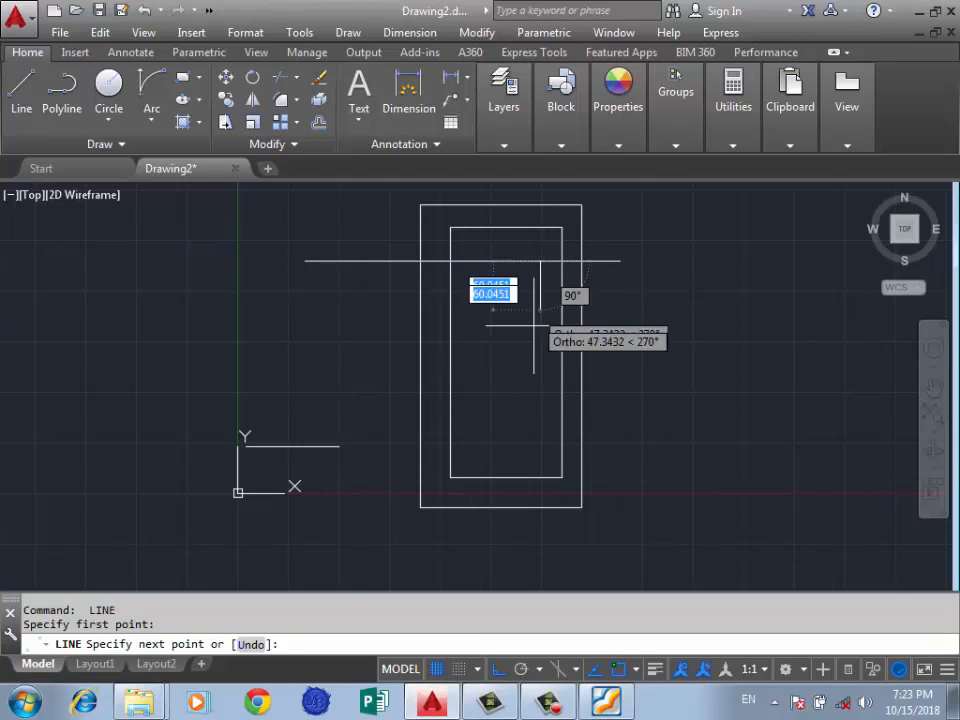
{"action": "left_click", "coordinate": [539, 377]}
{"action": "key", "text": "Return"}
{"action": "key", "text": "Return"}
{"action": "left_click", "coordinate": [491, 261]}
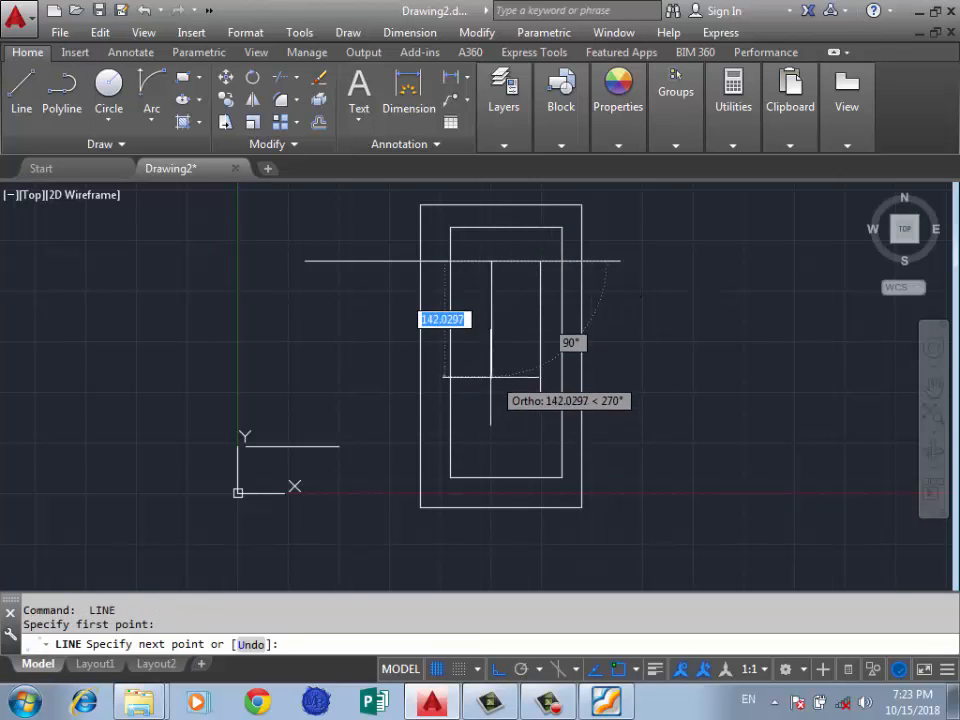
{"action": "left_click", "coordinate": [490, 377]}
{"action": "key", "text": "Return"}
Step: Draw a horizontal line across the lower part of both rectangles and a short vertical line crossing their bottom edges
{"action": "key", "text": "Return"}
{"action": "left_click", "coordinate": [678, 416]}
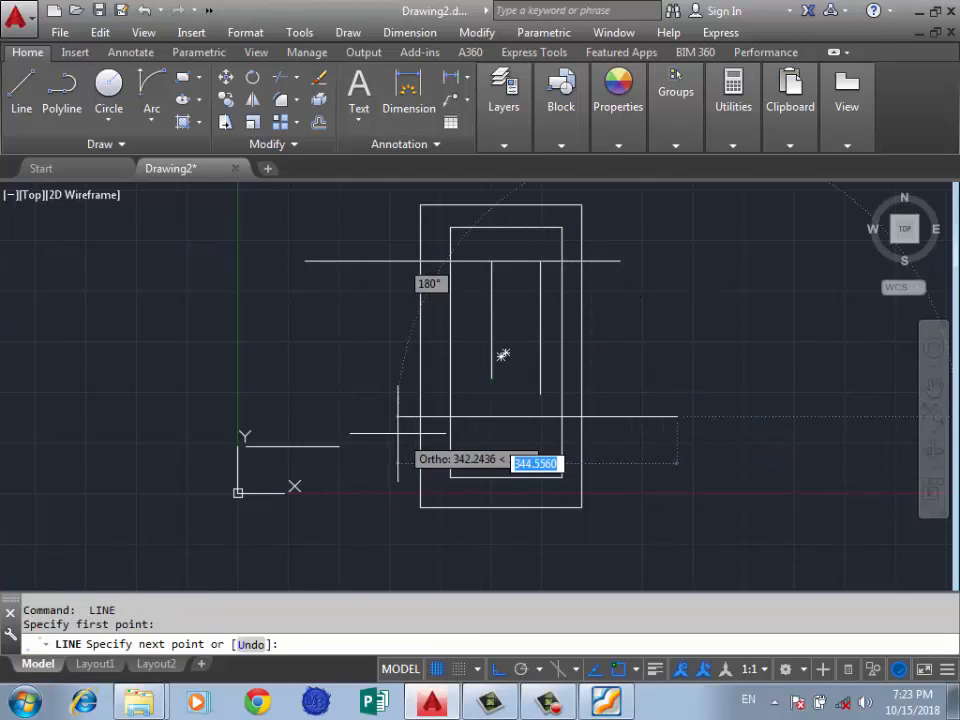
{"action": "left_click", "coordinate": [370, 414]}
{"action": "key", "text": "Return"}
{"action": "key", "text": "Return"}
{"action": "left_click", "coordinate": [507, 452]}
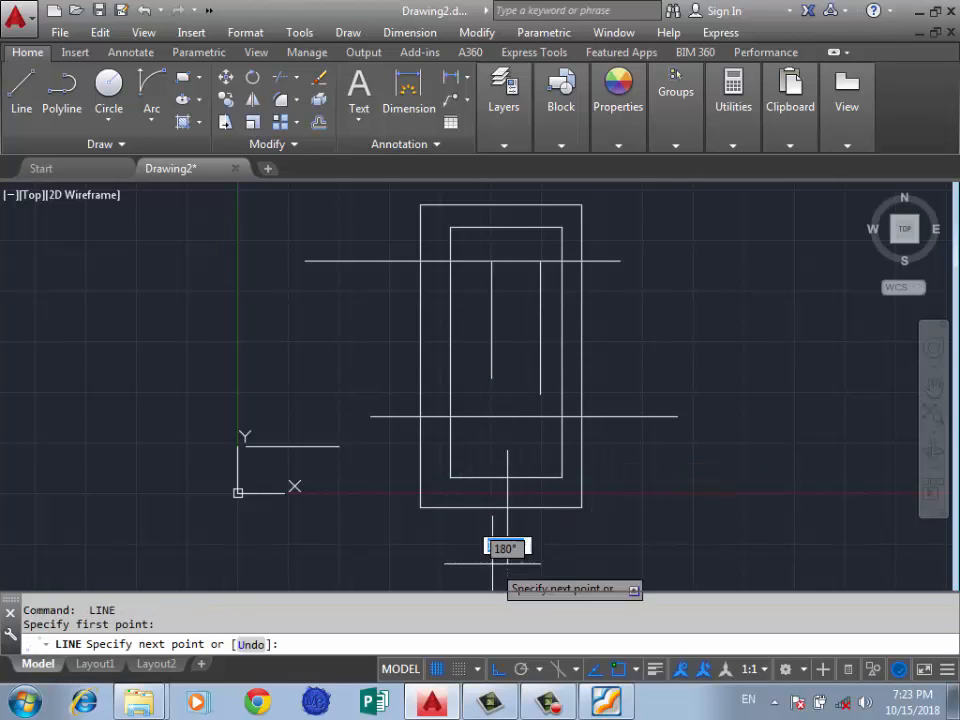
{"action": "left_click", "coordinate": [492, 562]}
{"action": "key", "text": "Return"}
Step: Try to trim the two inner vertical lines using the outer rectangle as the cutting edge
{"action": "scroll", "coordinate": [467, 393], "scroll_direction": "down", "scroll_amount": 2}
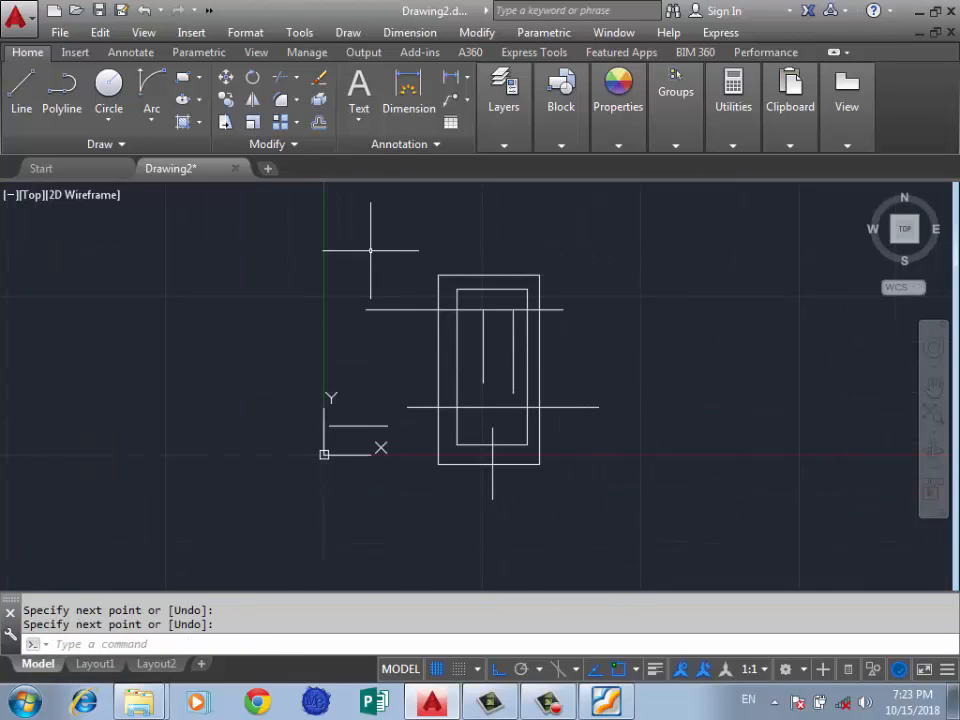
{"action": "scroll", "coordinate": [510, 268], "scroll_direction": "up", "scroll_amount": 5}
{"action": "scroll", "coordinate": [630, 332], "scroll_direction": "down", "scroll_amount": 2}
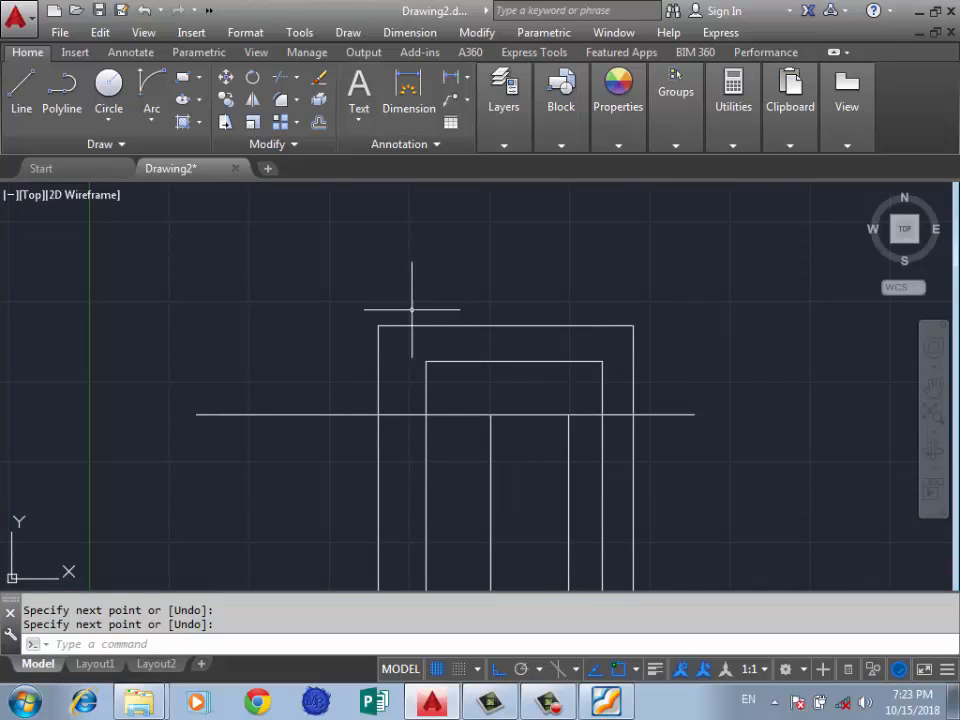
{"action": "key", "text": "Return"}
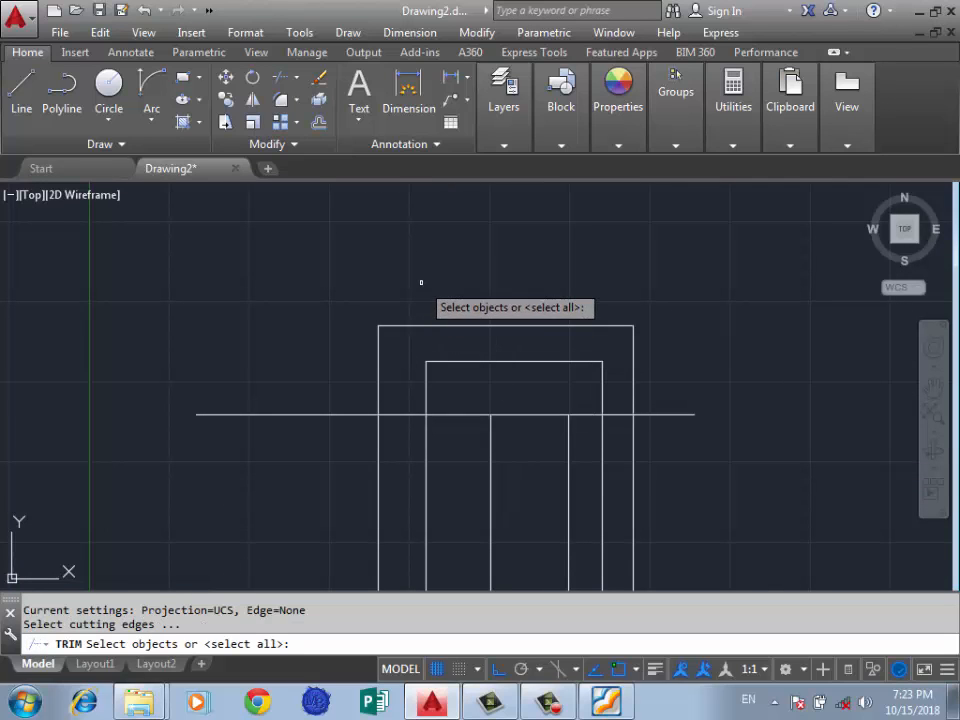
{"action": "scroll", "coordinate": [567, 251], "scroll_direction": "down", "scroll_amount": 2}
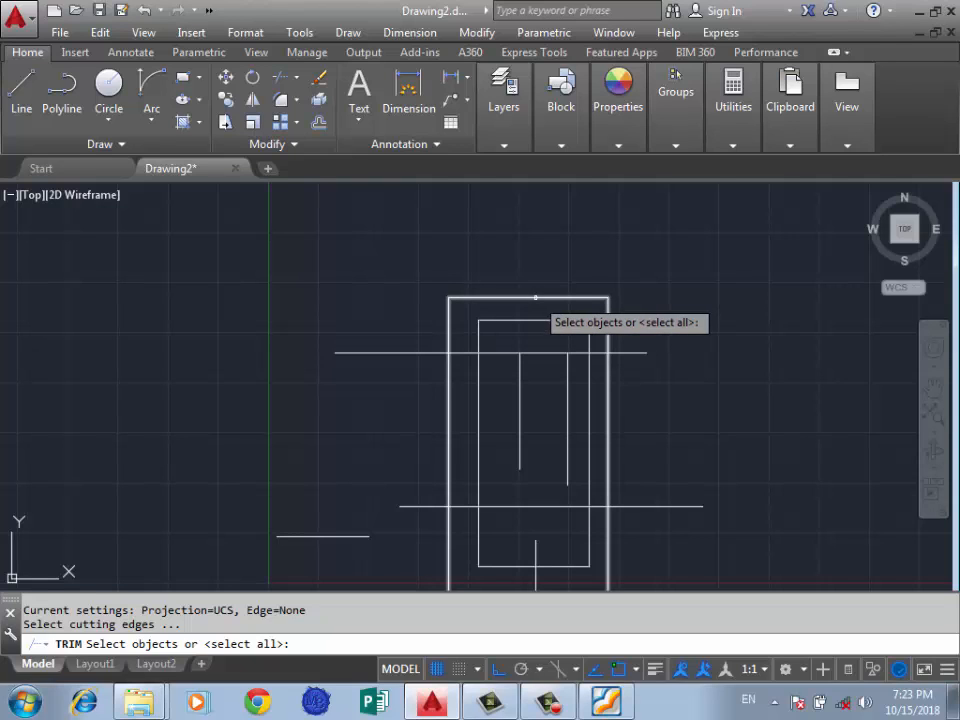
{"action": "left_click", "coordinate": [535, 297]}
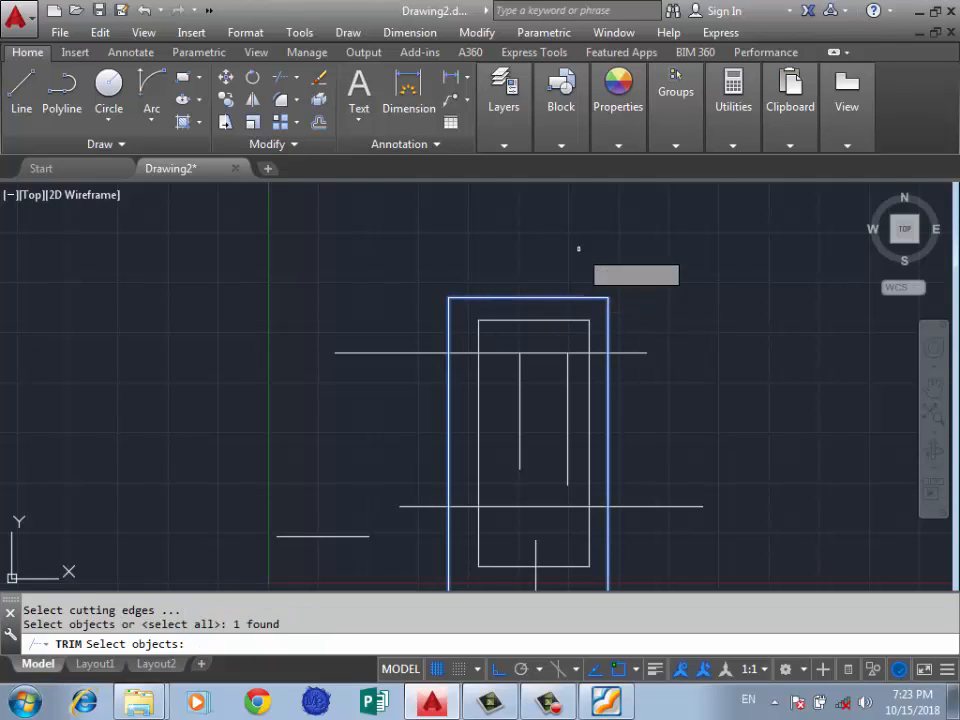
{"action": "key", "text": "Return"}
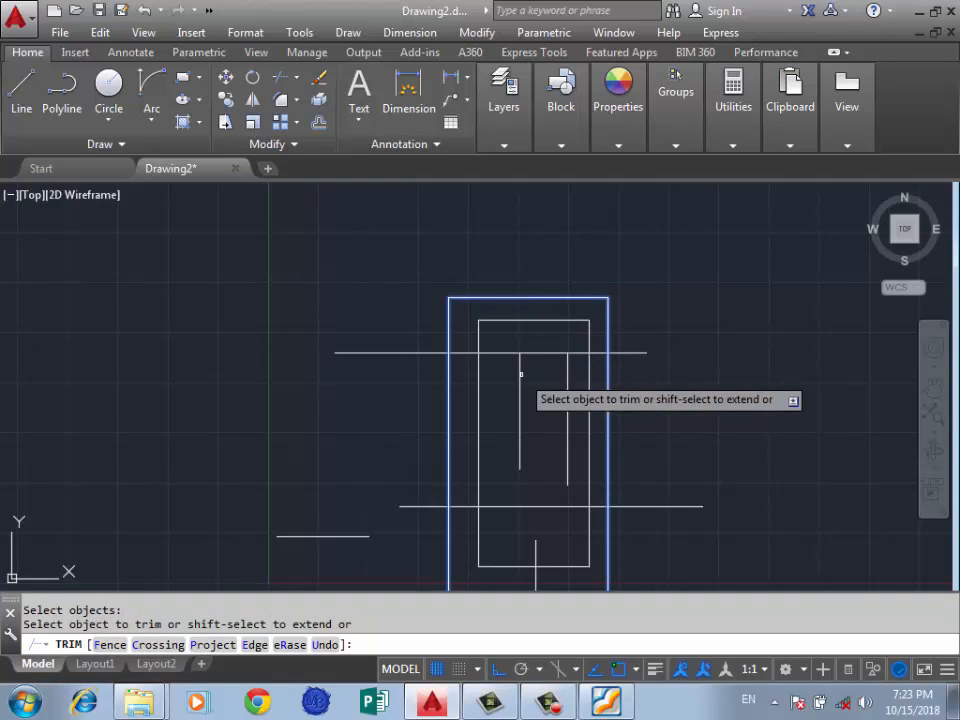
{"action": "scroll", "coordinate": [518, 368], "scroll_direction": "up", "scroll_amount": 2}
{"action": "left_click", "coordinate": [597, 377]}
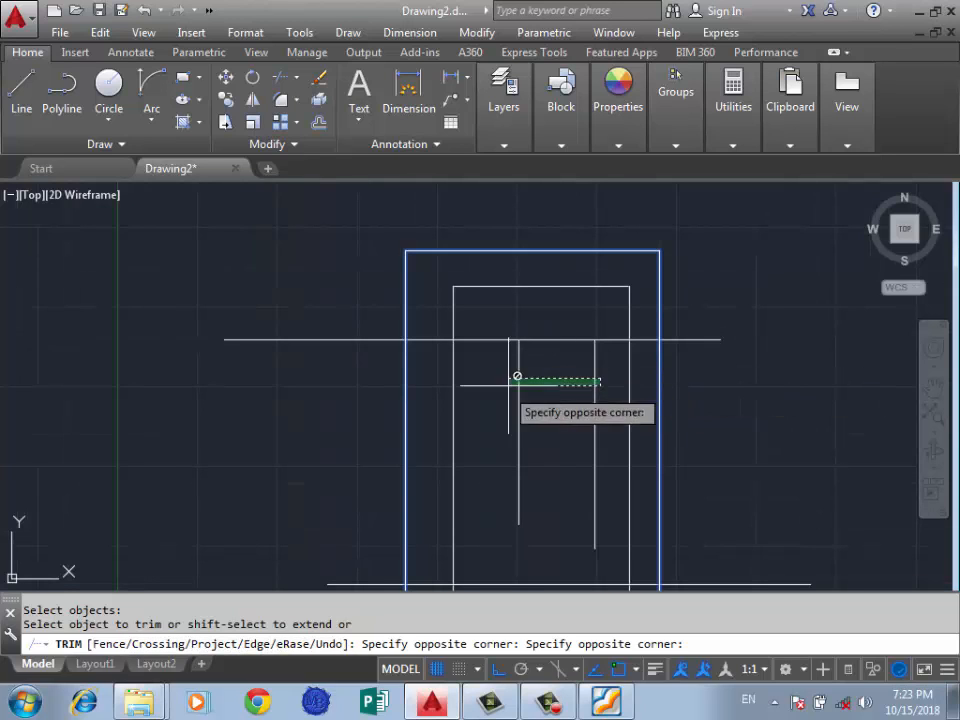
{"action": "left_click", "coordinate": [514, 381]}
{"action": "scroll", "coordinate": [610, 375], "scroll_direction": "down", "scroll_amount": 2}
{"action": "key", "text": "Return"}
{"action": "scroll", "coordinate": [599, 249], "scroll_direction": "down", "scroll_amount": 2}
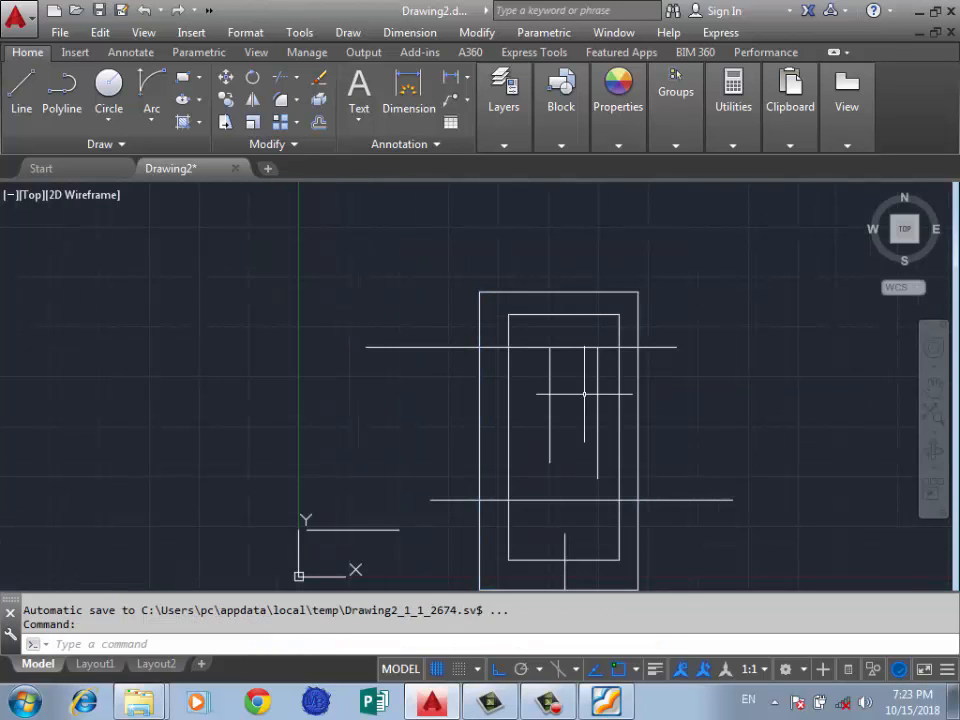
Step: Choose the lower horizontal line as Trim's cutting edge and try to trim the two inner vertical lines against it
{"action": "scroll", "coordinate": [580, 418], "scroll_direction": "up", "scroll_amount": 2}
{"action": "key", "text": "Return"}
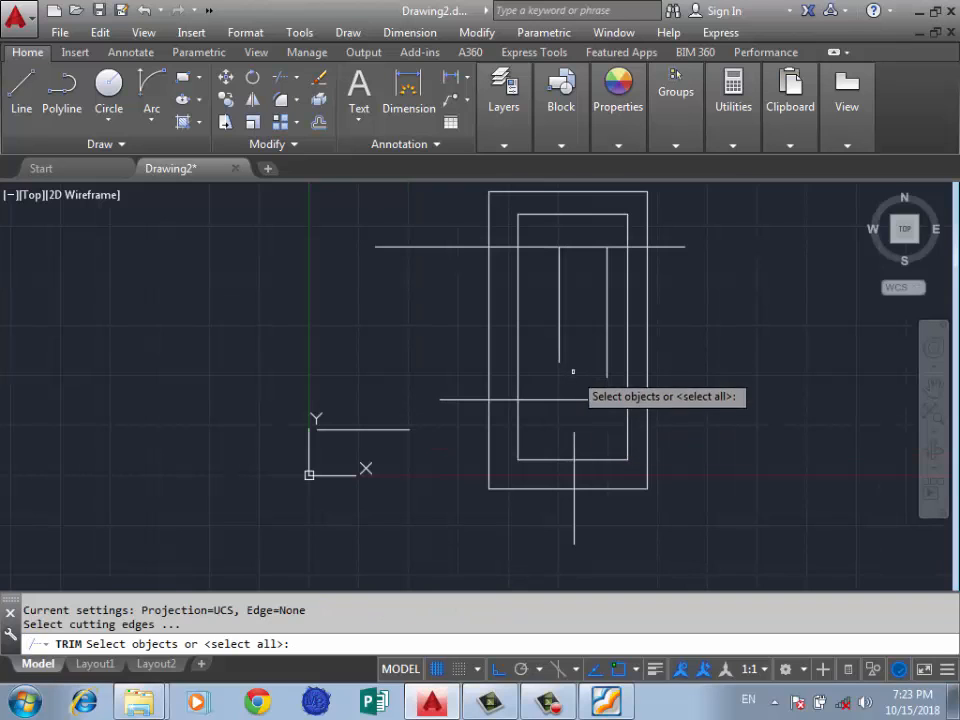
{"action": "left_click", "coordinate": [572, 399]}
{"action": "key", "text": "Return"}
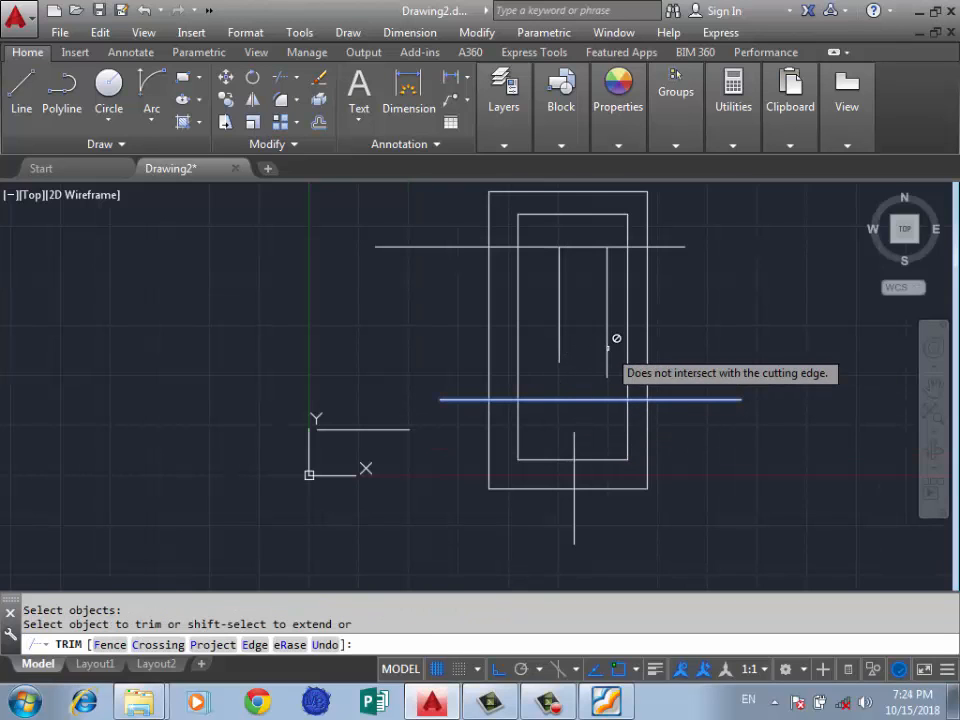
{"action": "left_click", "coordinate": [604, 346]}
{"action": "left_click", "coordinate": [611, 329]}
{"action": "left_click", "coordinate": [609, 317]}
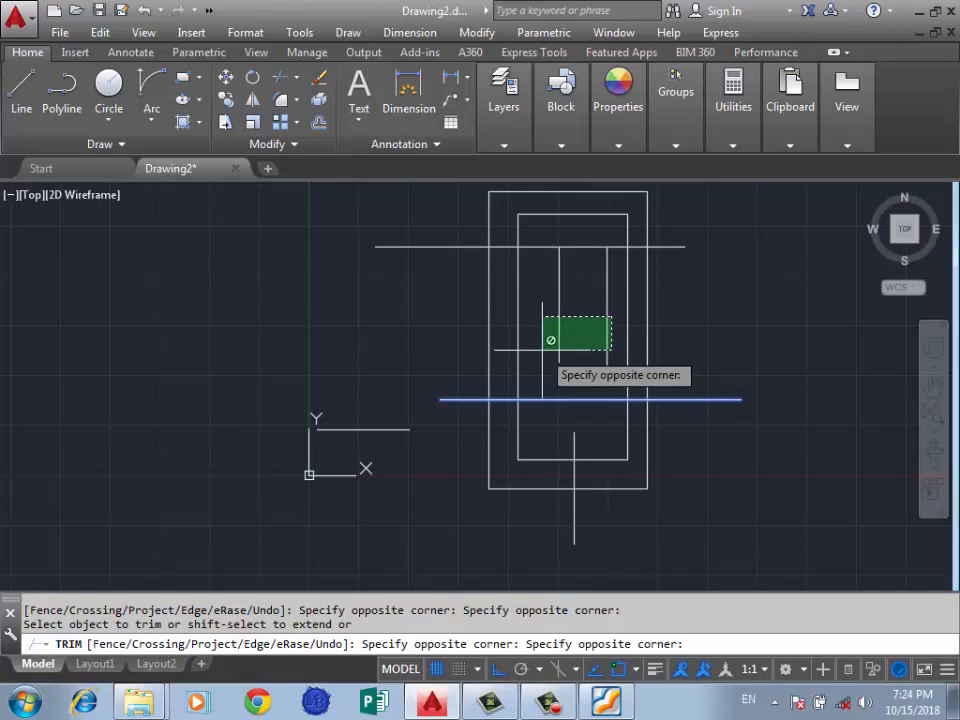
{"action": "left_click", "coordinate": [544, 354]}
{"action": "scroll", "coordinate": [603, 330], "scroll_direction": "up", "scroll_amount": 2}
{"action": "scroll", "coordinate": [591, 370], "scroll_direction": "down", "scroll_amount": 2}
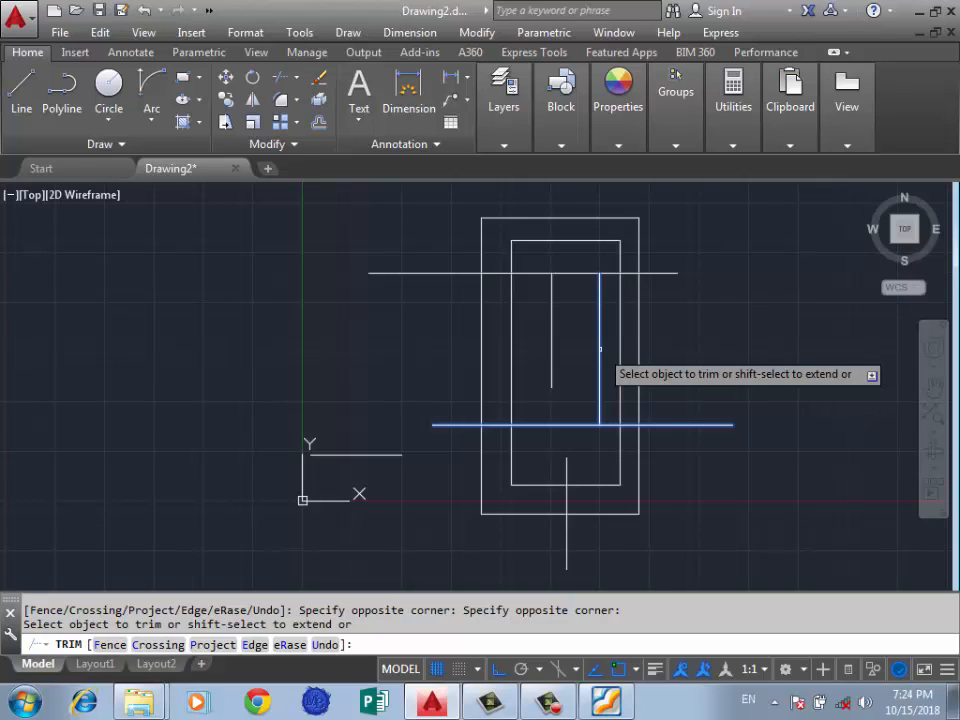
Step: Extend both inner vertical lines down to the lower horizontal line from within Trim, and end the command
{"action": "left_click", "coordinate": [600, 348], "text": "shift"}
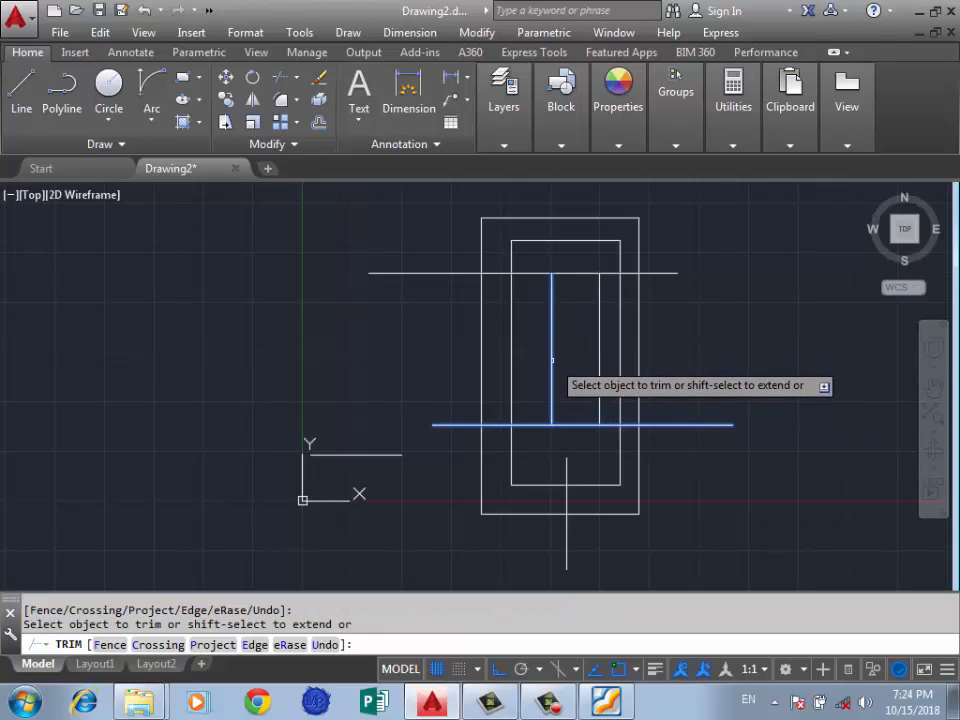
{"action": "left_click", "coordinate": [552, 362], "text": "shift"}
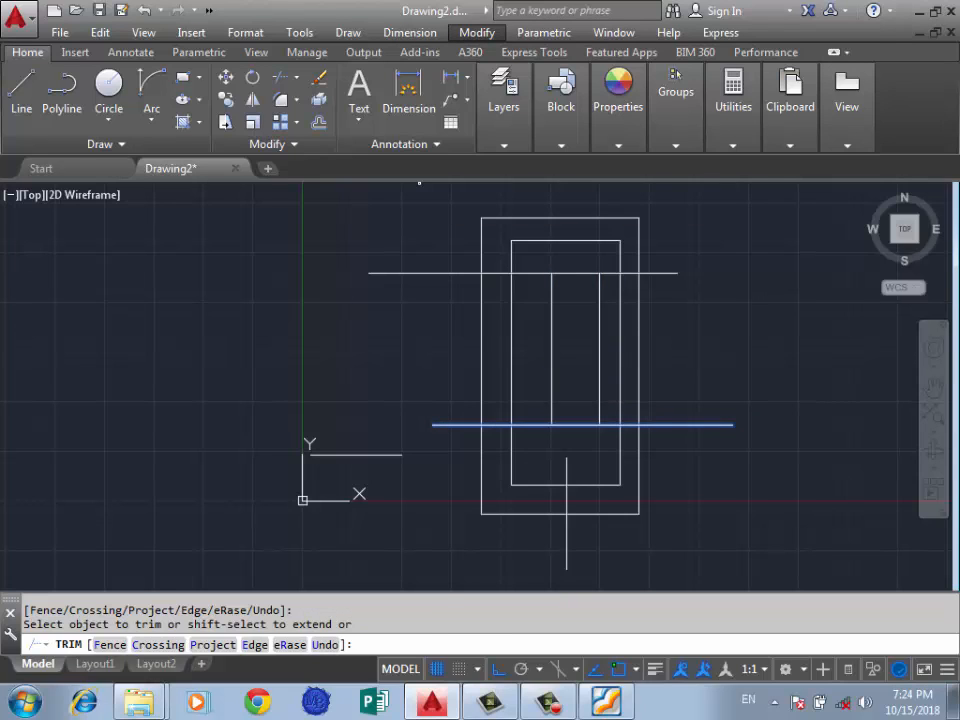
{"action": "left_click", "coordinate": [477, 32]}
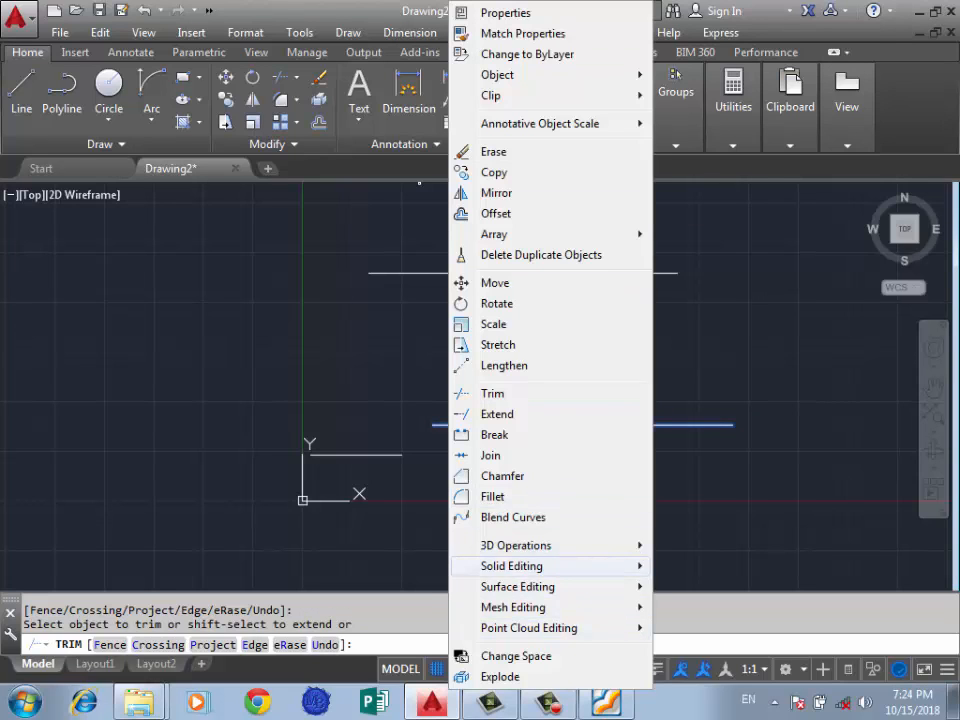
{"action": "mouse_move", "coordinate": [540, 566]}
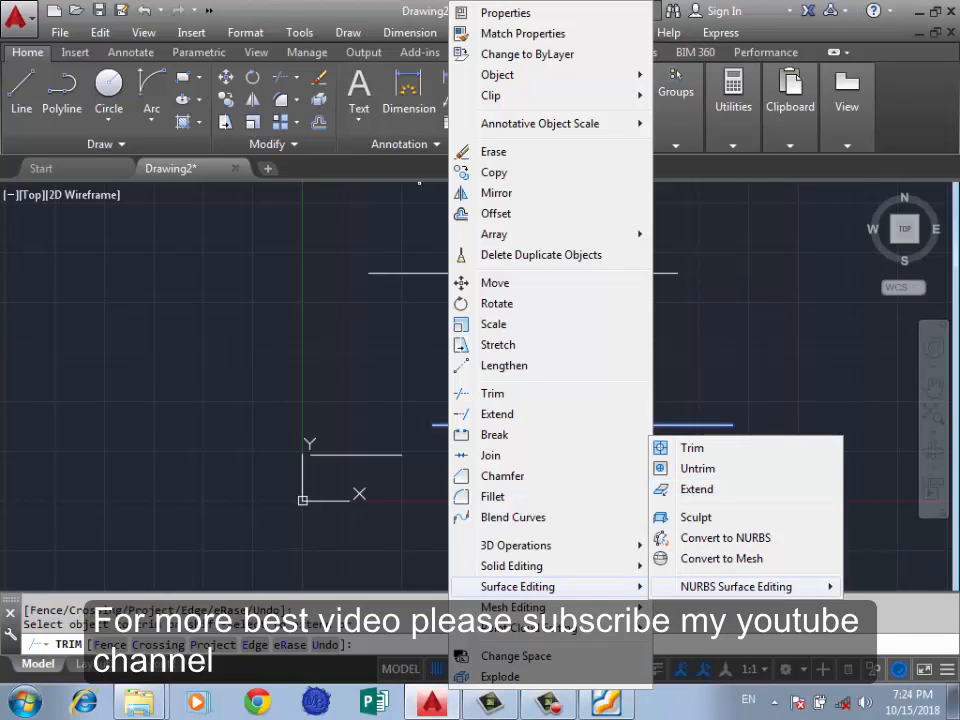
{"action": "left_click", "coordinate": [419, 183]}
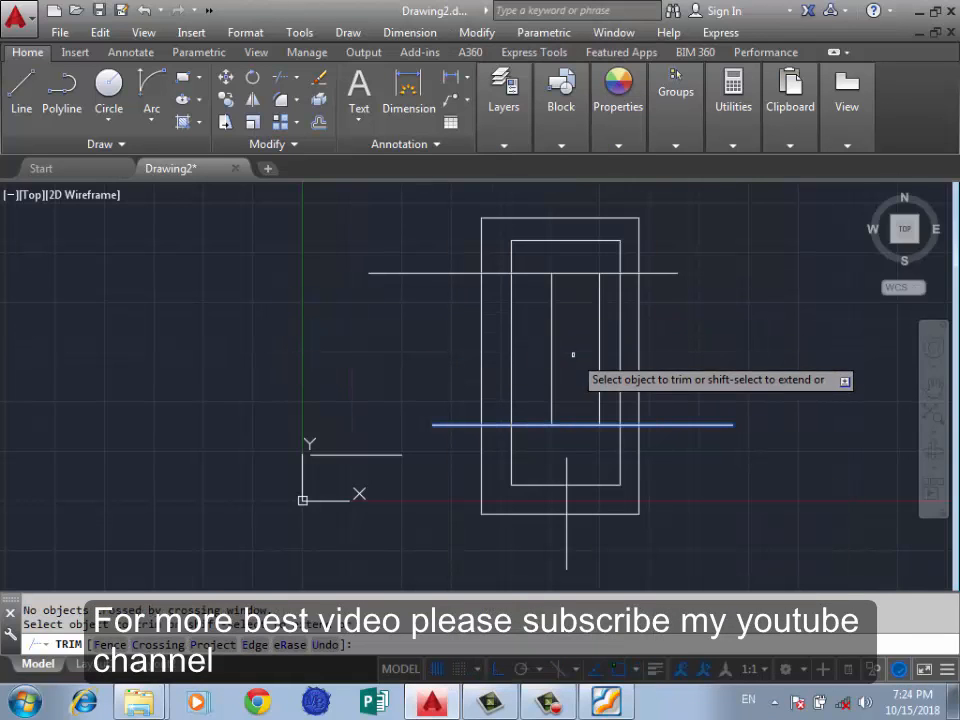
{"action": "scroll", "coordinate": [572, 354], "scroll_direction": "up", "scroll_amount": 1}
{"action": "scroll", "coordinate": [482, 450], "scroll_direction": "down", "scroll_amount": 1}
{"action": "key", "text": "Escape"}
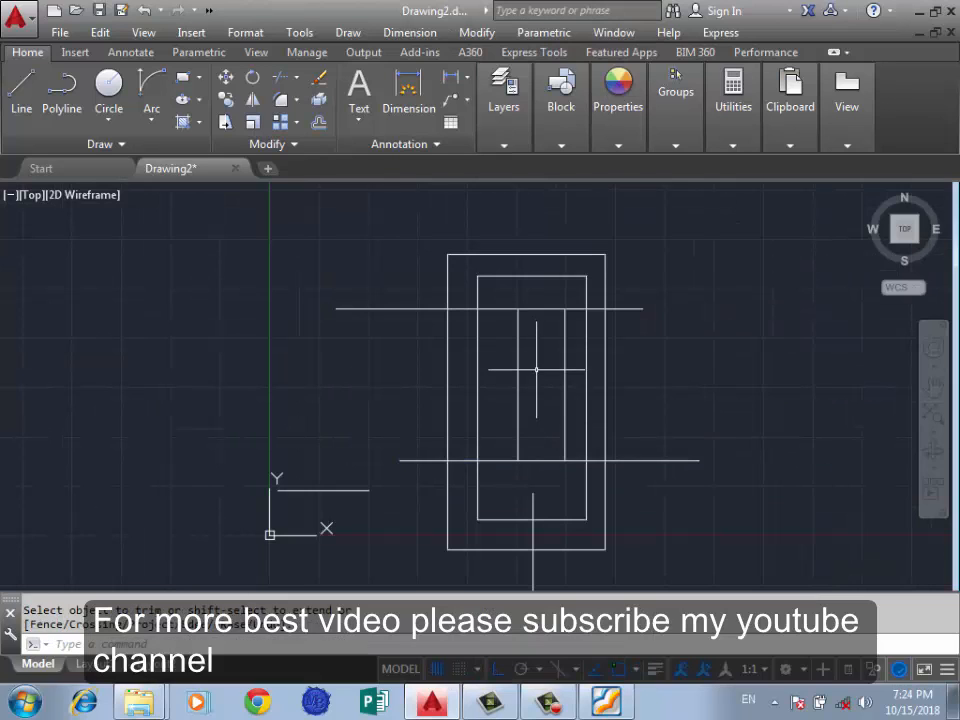
Step: Start Trim and select both rectangles and all the lines crossing them as cutting edges
{"action": "scroll", "coordinate": [558, 300], "scroll_direction": "up", "scroll_amount": 2}
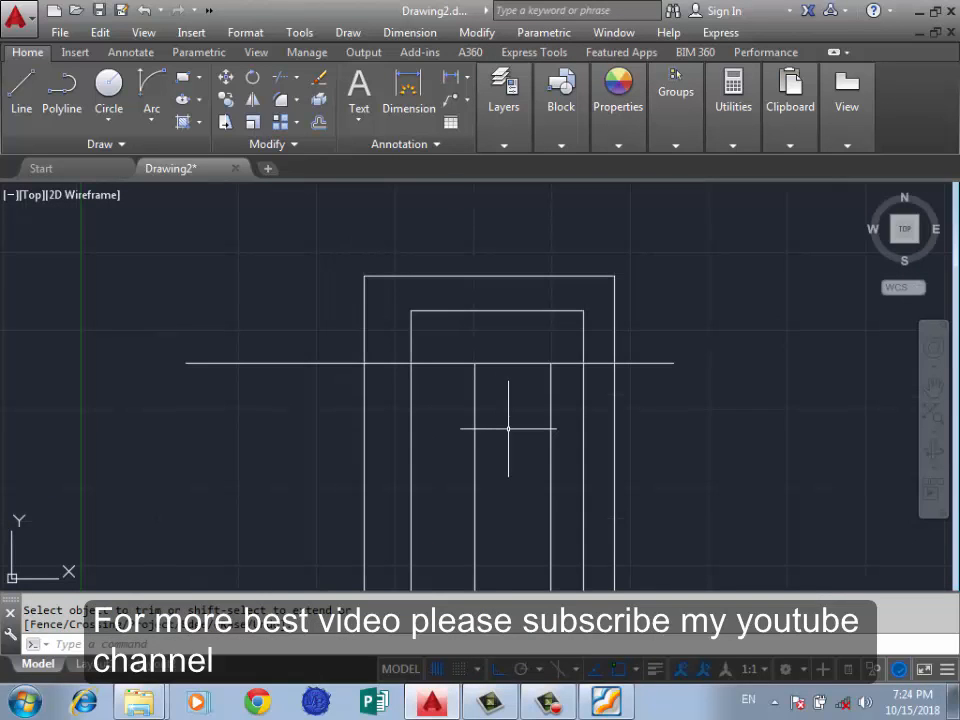
{"action": "key", "text": "Return"}
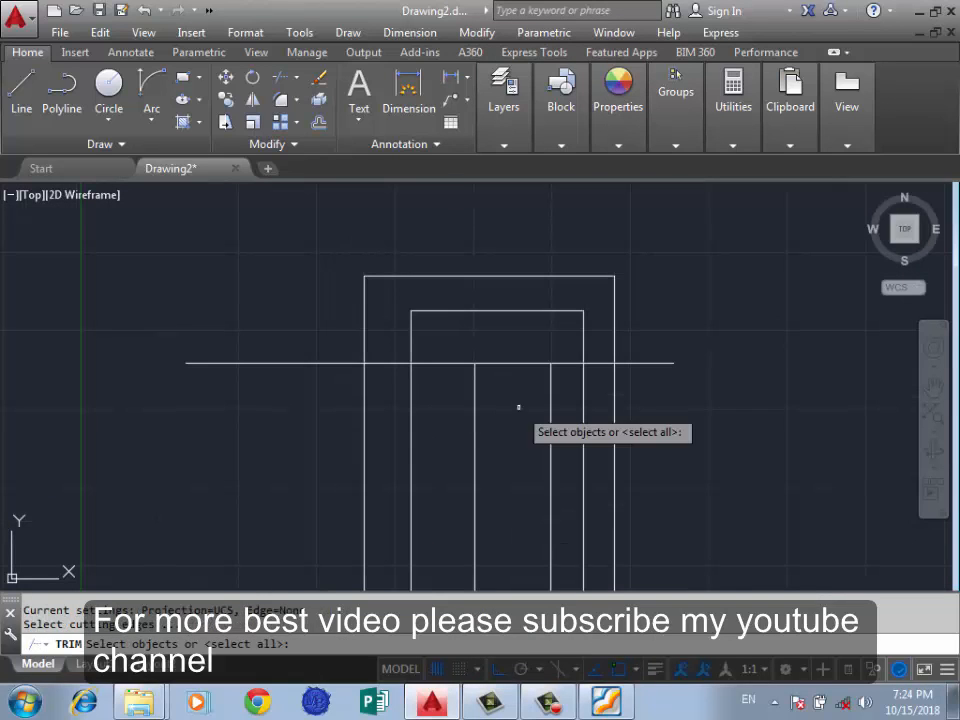
{"action": "scroll", "coordinate": [543, 410], "scroll_direction": "up", "scroll_amount": 1}
{"action": "scroll", "coordinate": [586, 314], "scroll_direction": "down", "scroll_amount": 2}
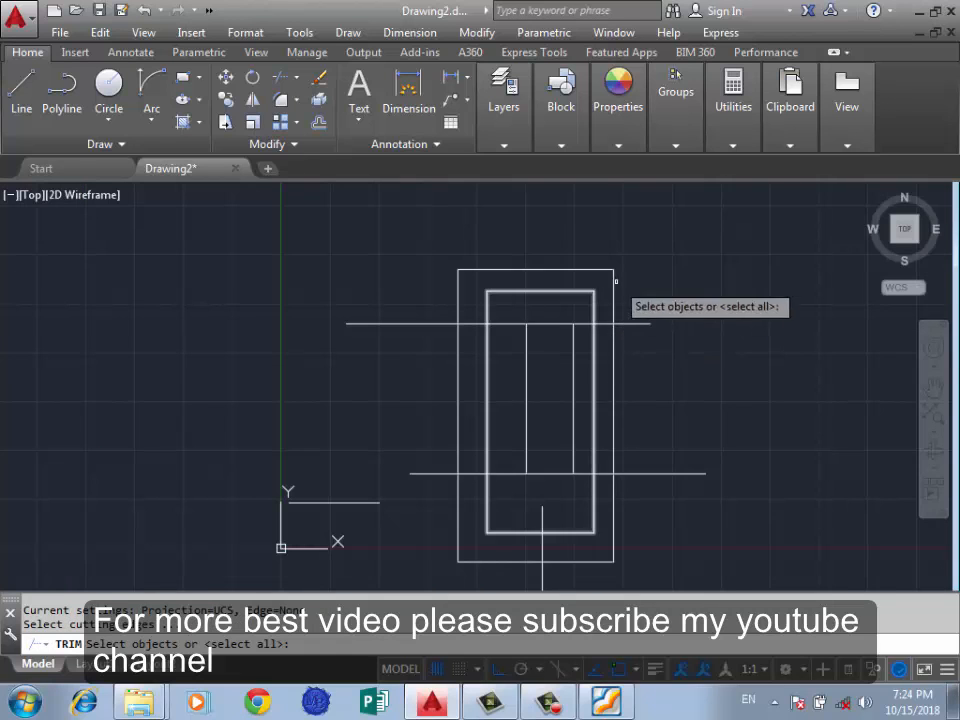
{"action": "left_click", "coordinate": [654, 230]}
{"action": "scroll", "coordinate": [654, 230], "scroll_direction": "down", "scroll_amount": 2}
{"action": "left_click", "coordinate": [553, 410]}
{"action": "key", "text": "Return"}
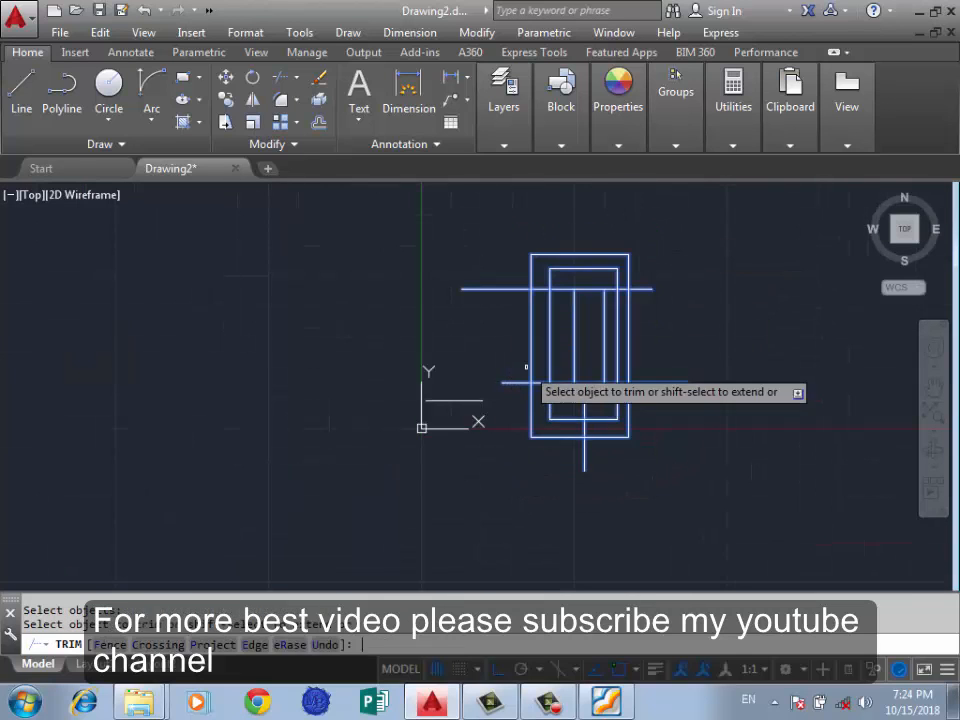
Step: Trim individual segments of the upper and lower horizontal lines between the rectangle sides and the inner vertical lines
{"action": "scroll", "coordinate": [540, 380], "scroll_direction": "up", "scroll_amount": 2}
{"action": "left_click", "coordinate": [526, 396]}
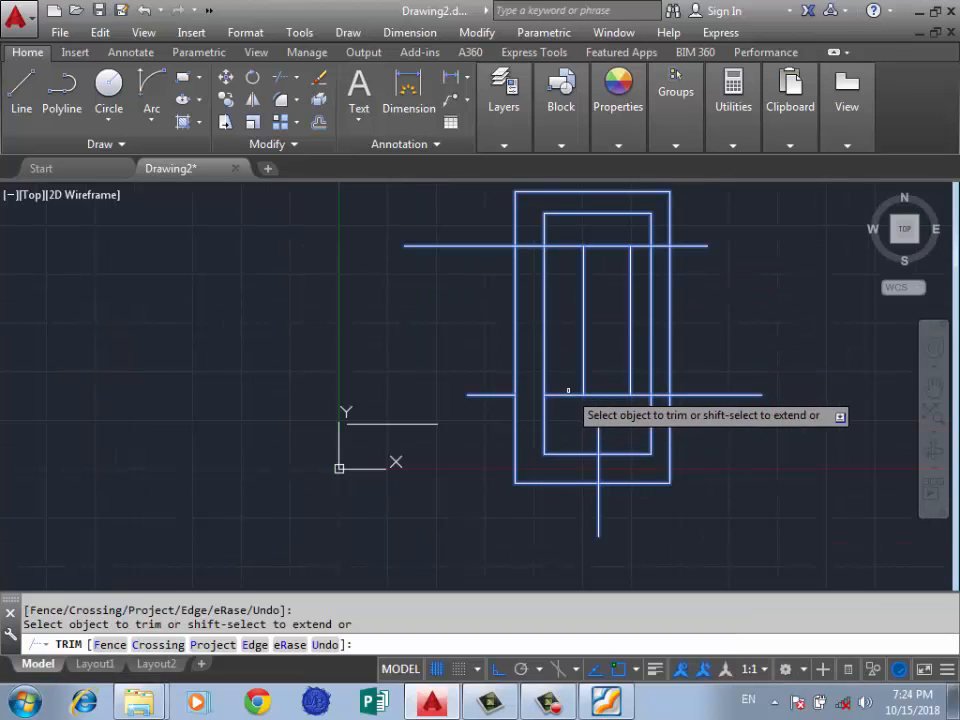
{"action": "left_click", "coordinate": [636, 245]}
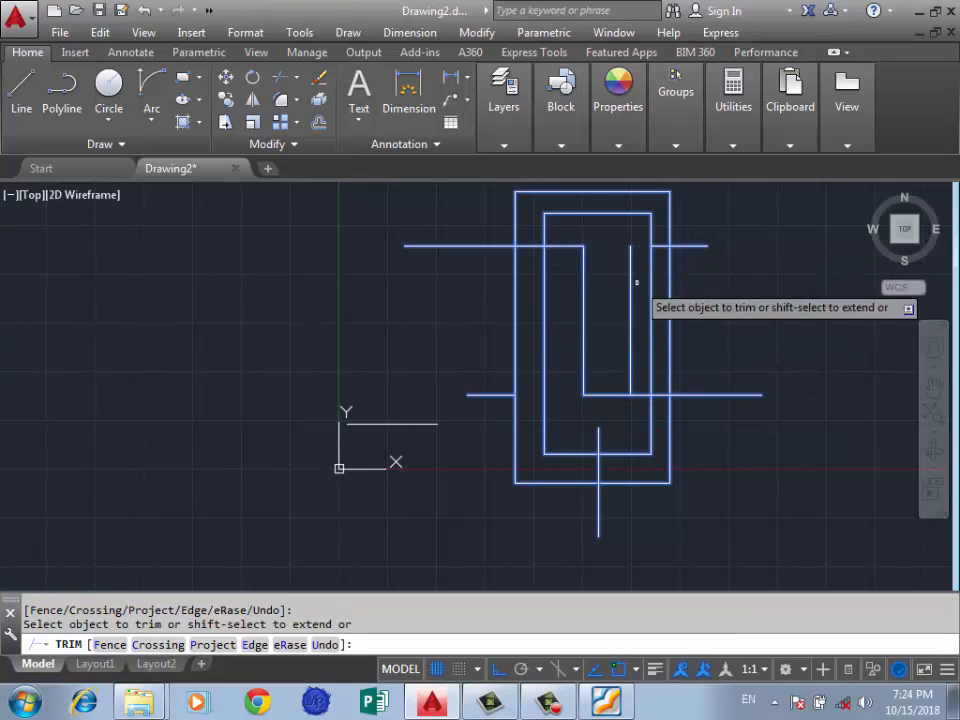
{"action": "left_click", "coordinate": [638, 395]}
{"action": "left_click", "coordinate": [662, 395]}
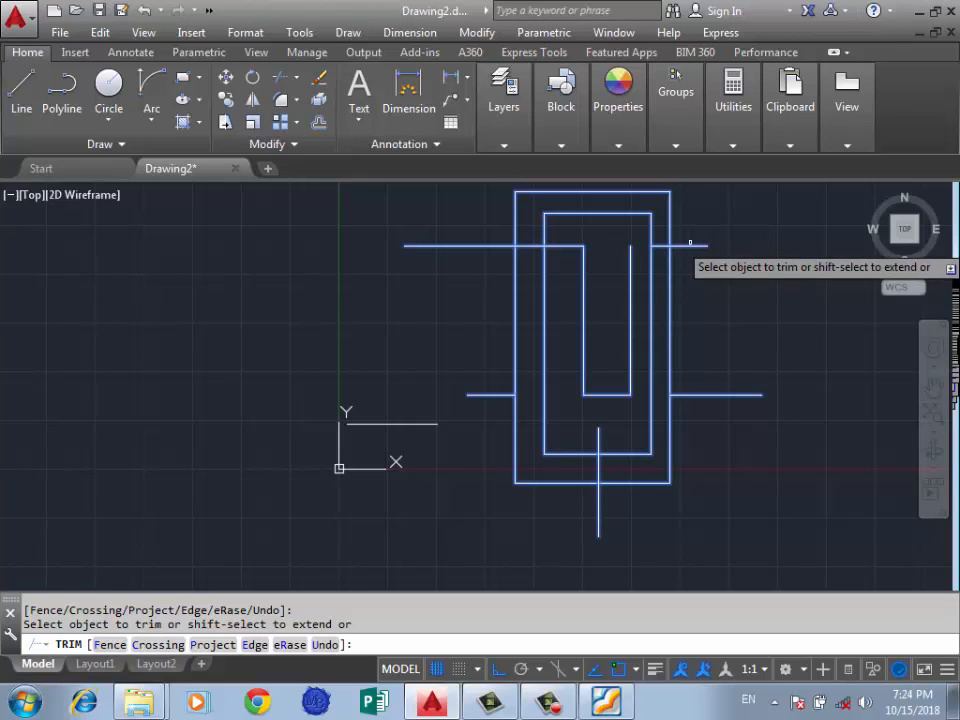
{"action": "left_click", "coordinate": [658, 245]}
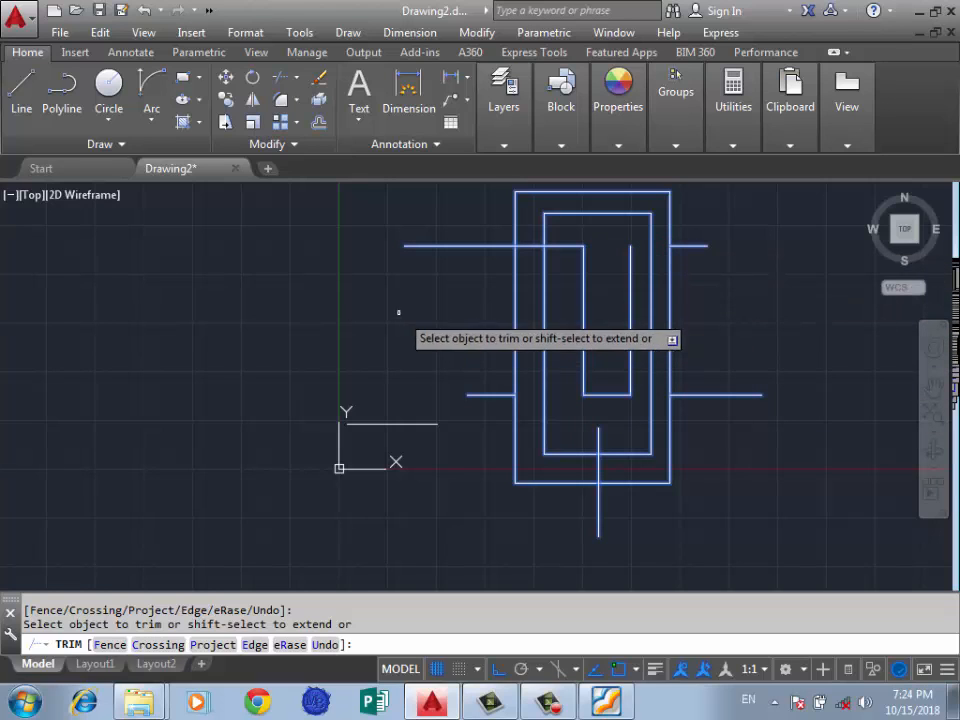
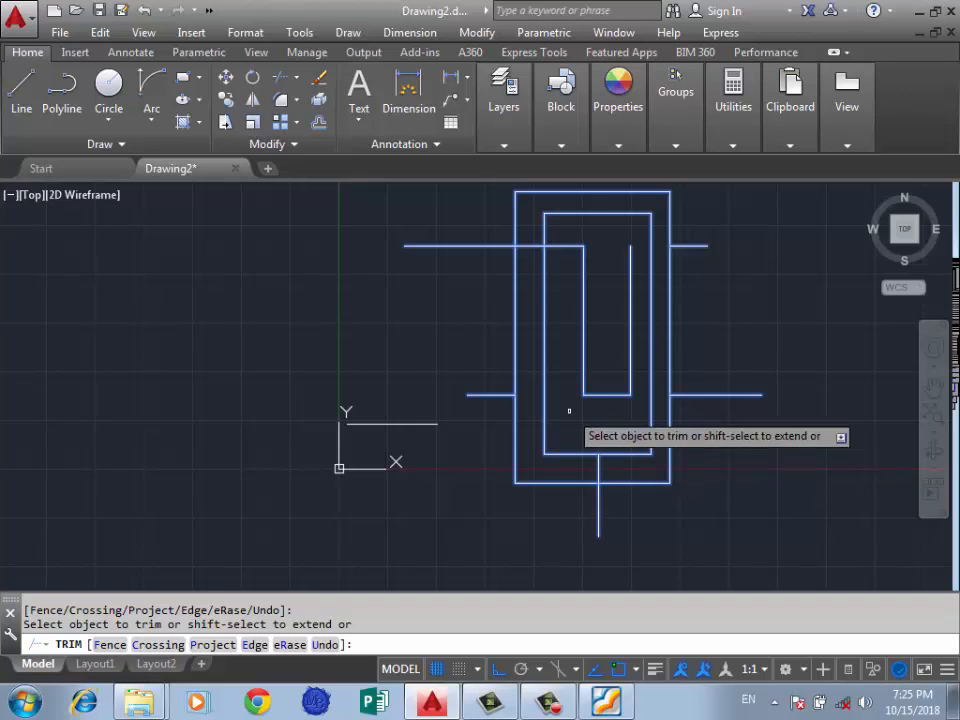
Step: End Trim, then undo the segment trims and the earlier extension of the two inner vertical lines
{"action": "key", "text": "Return"}
{"action": "key", "text": "ctrl+z"}
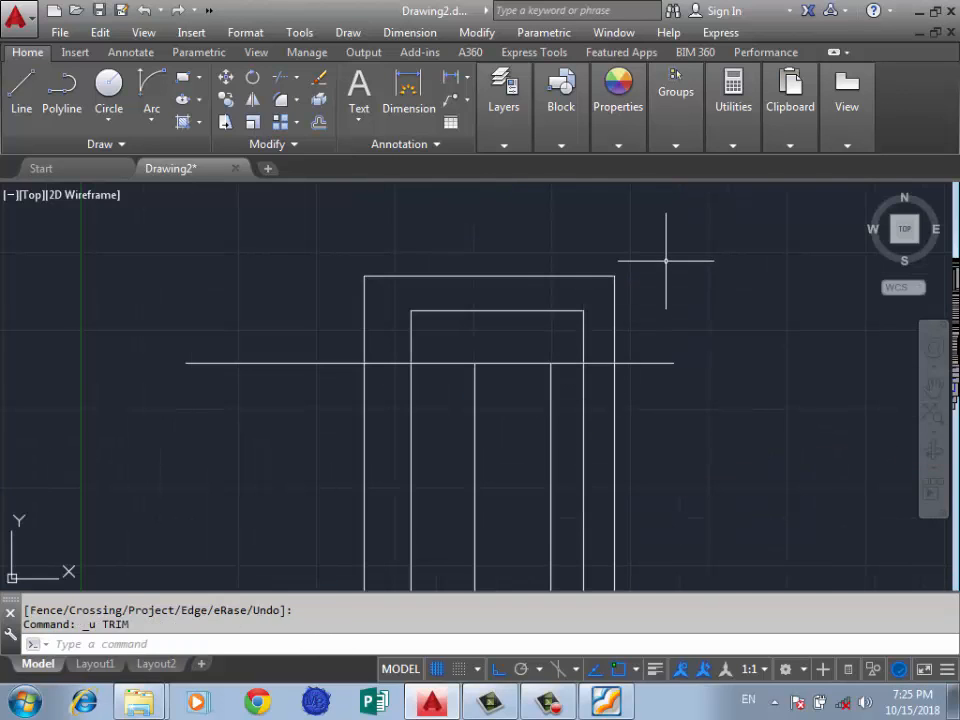
{"action": "key", "text": "ctrl+z"}
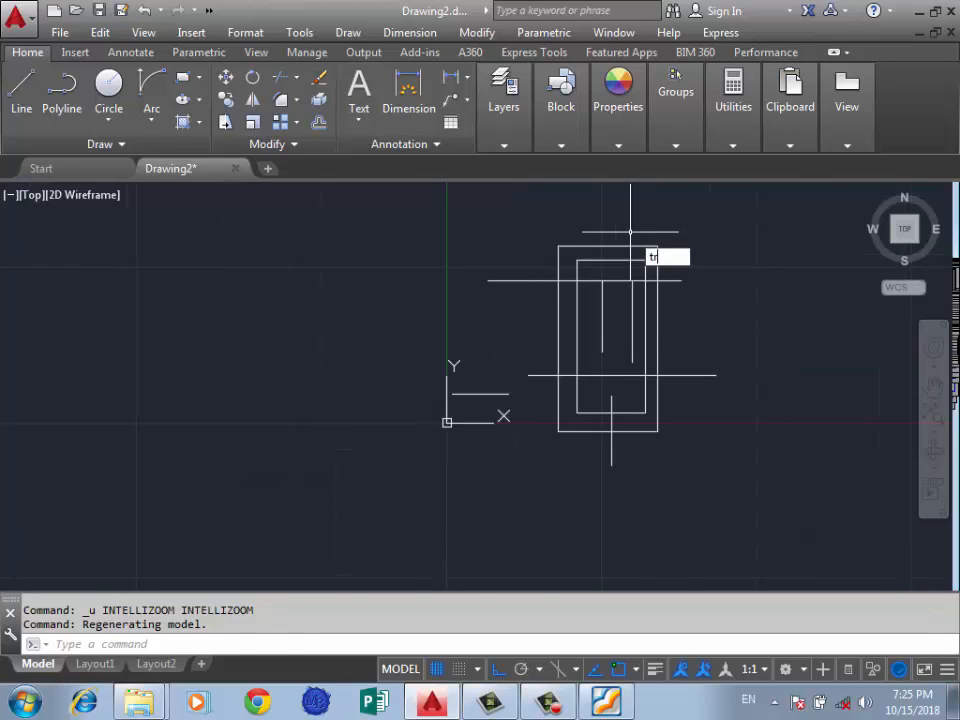
Step: Start Trim with all objects as cutting edges and cut off both ends of the upper horizontal line outside the outer rectangle
{"action": "key", "text": "Return"}
{"action": "scroll", "coordinate": [636, 250], "scroll_direction": "up", "scroll_amount": 2}
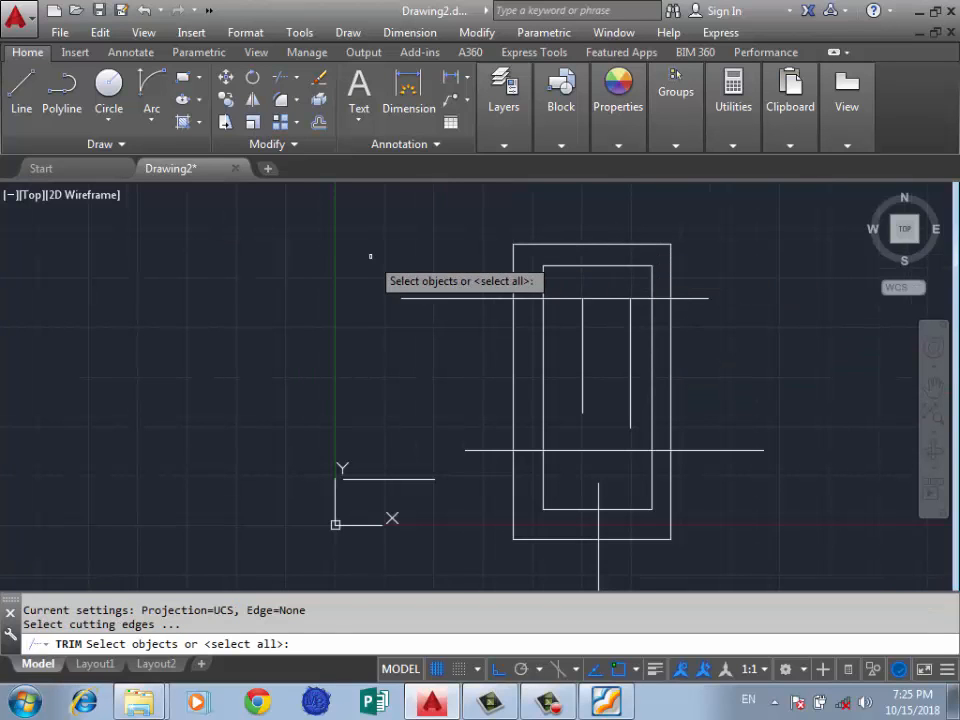
{"action": "key", "text": "Return"}
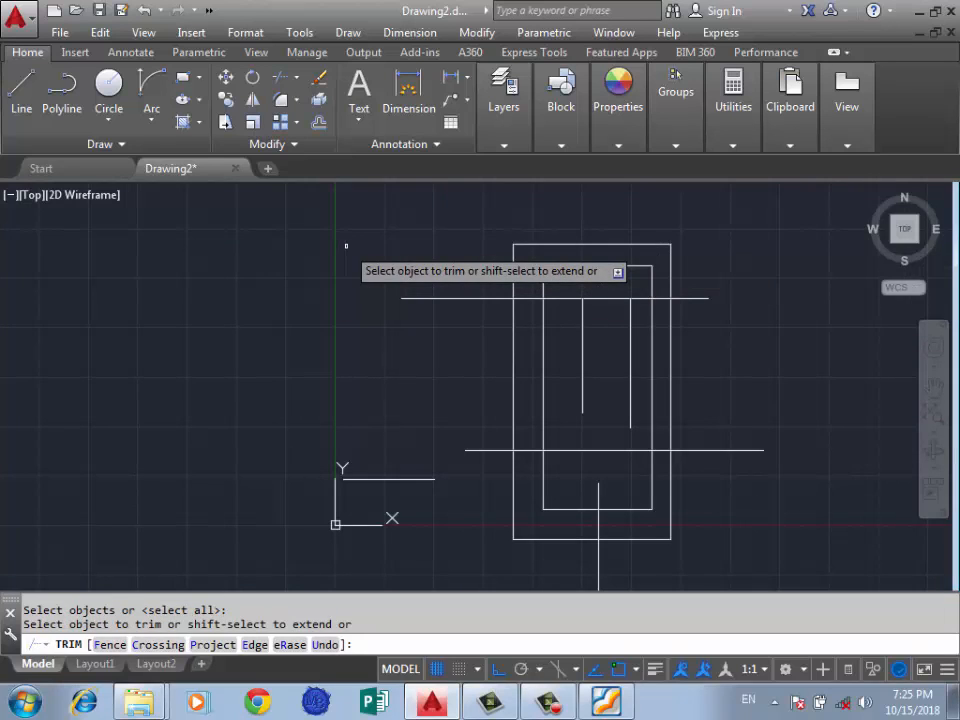
{"action": "left_click", "coordinate": [492, 238]}
{"action": "left_click", "coordinate": [429, 334]}
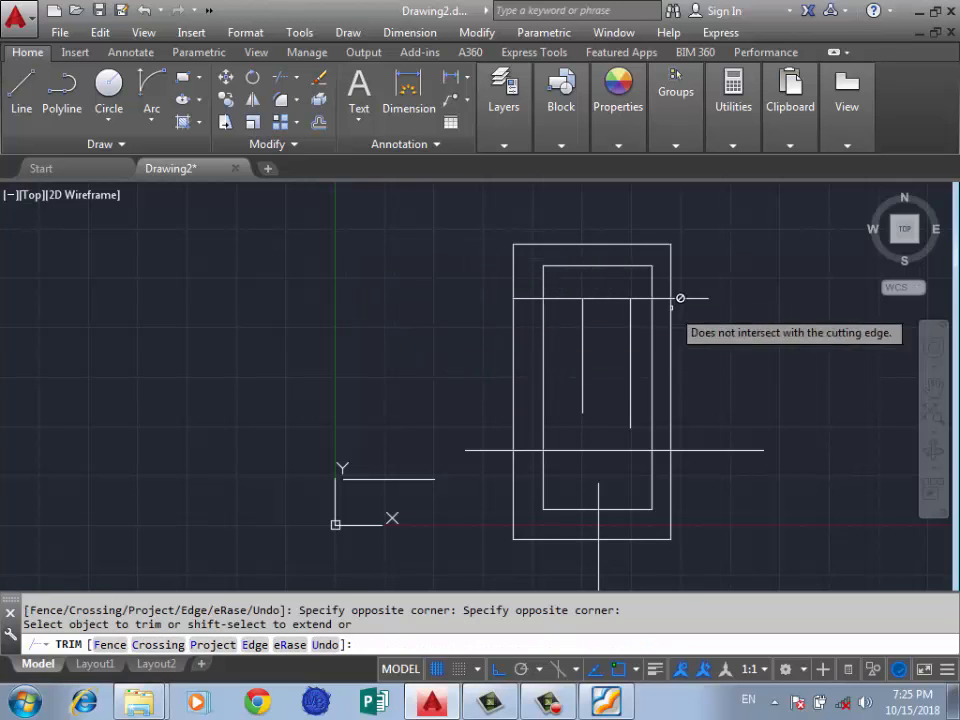
{"action": "left_click", "coordinate": [742, 272]}
{"action": "left_click", "coordinate": [697, 322]}
Step: Trim the lower horizontal line's overhangs and inner segment and the vertical line's part below the outer rectangle, then undo the whole trim
{"action": "left_click", "coordinate": [808, 399]}
{"action": "left_click", "coordinate": [757, 467]}
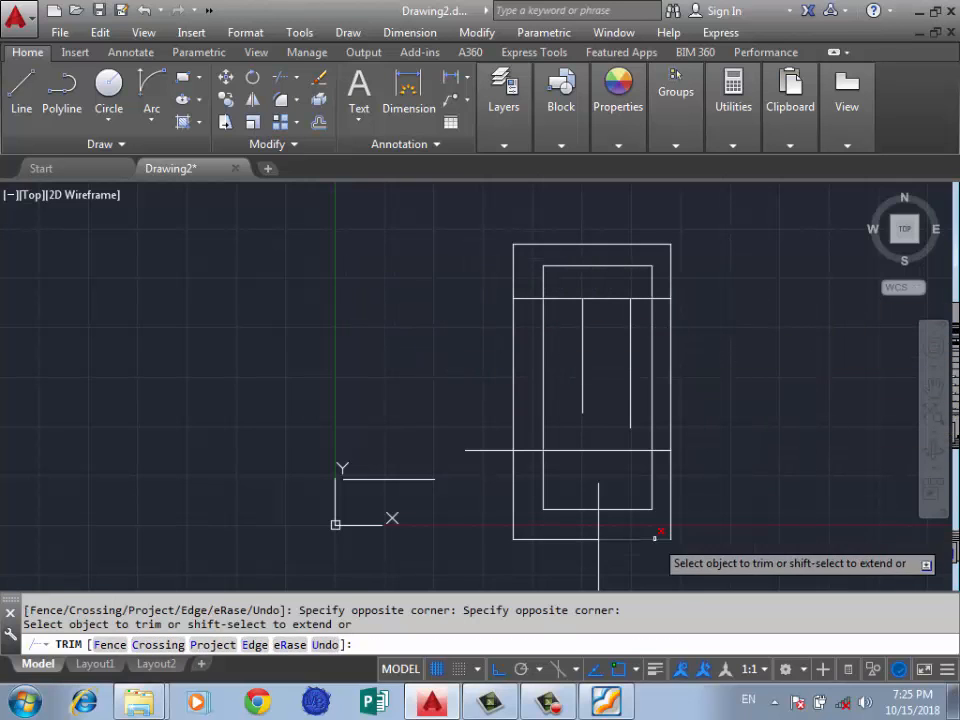
{"action": "left_click", "coordinate": [629, 547]}
{"action": "left_click", "coordinate": [583, 566]}
{"action": "left_click", "coordinate": [494, 422]}
{"action": "left_click", "coordinate": [446, 497]}
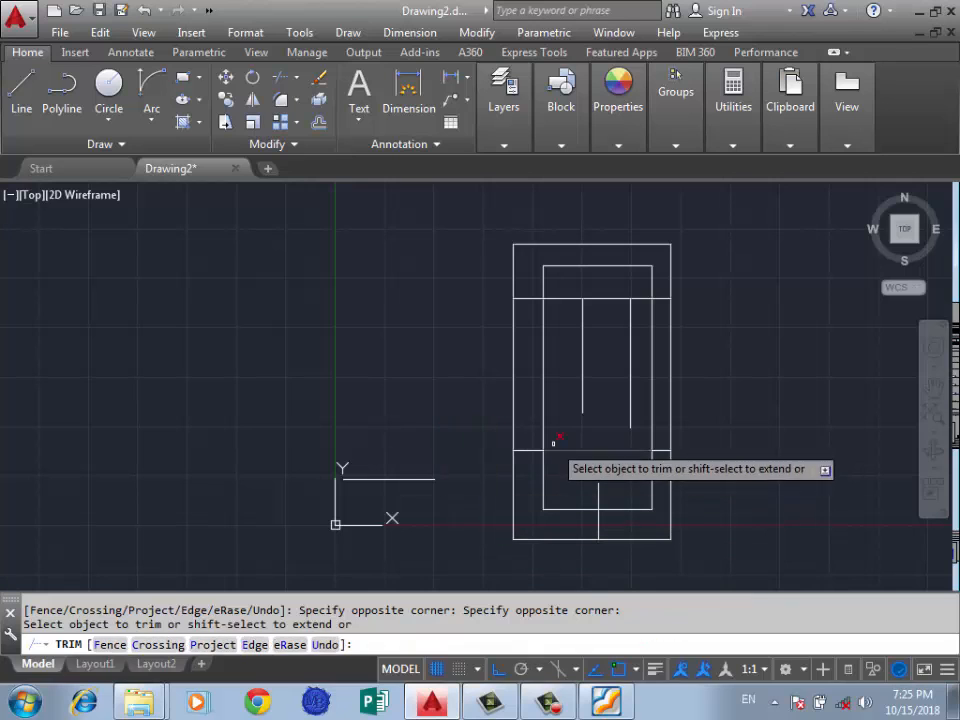
{"action": "left_click", "coordinate": [574, 439]}
{"action": "left_click", "coordinate": [553, 467]}
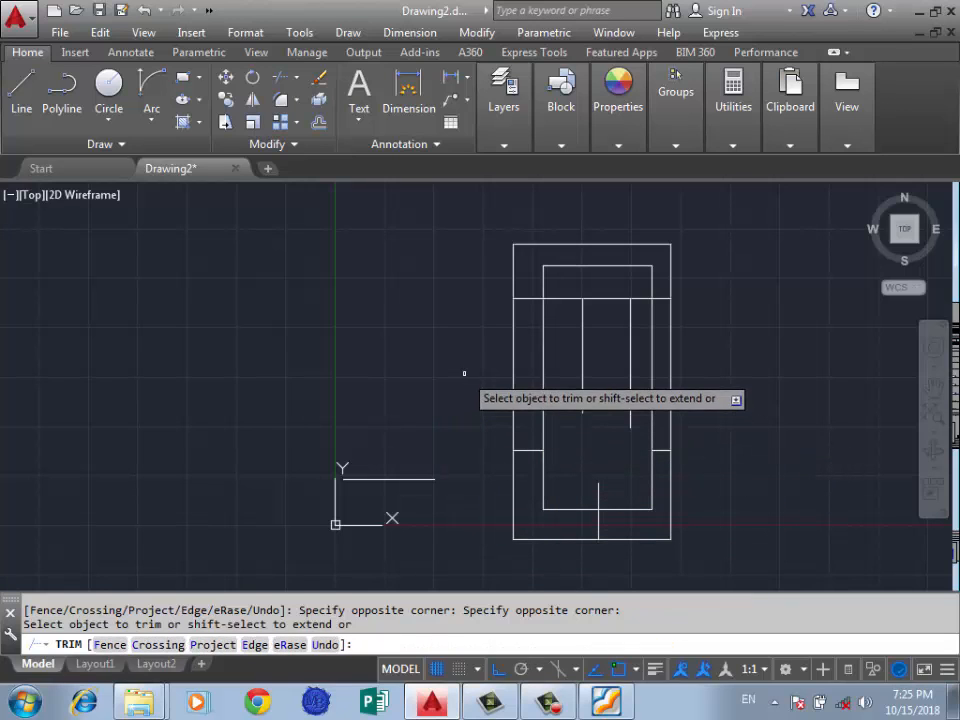
{"action": "key", "text": "Return"}
{"action": "key", "text": "ctrl+z"}
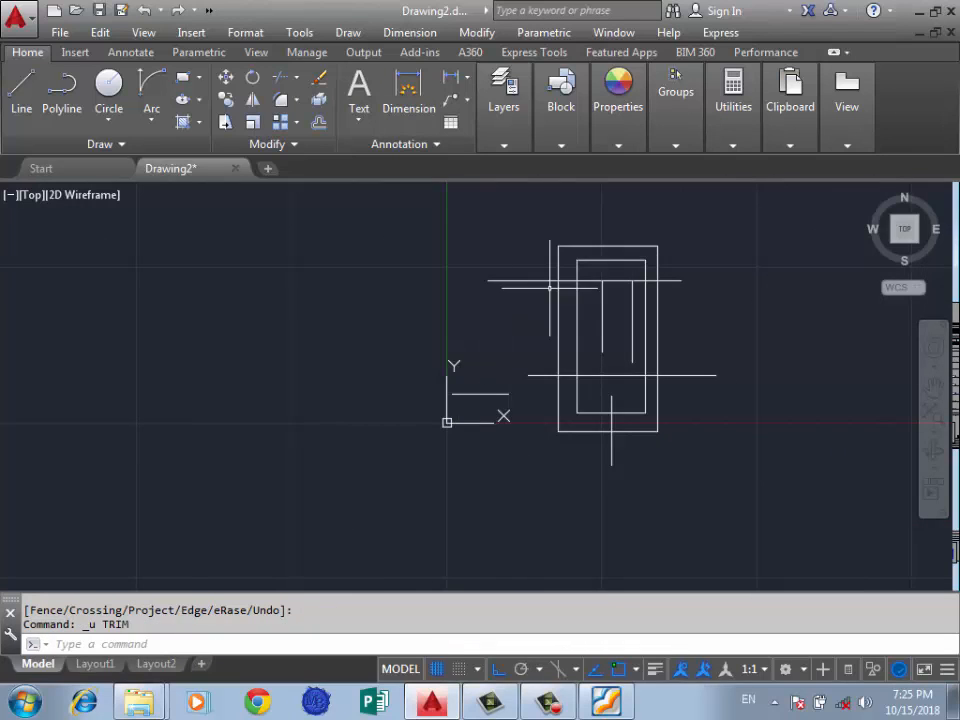
Step: Trim parts of the upper horizontal line and the rectangles' left sides with a freehand Fence selection, then undo the trim
{"action": "scroll", "coordinate": [621, 243], "scroll_direction": "up", "scroll_amount": 2}
{"action": "type", "text": "r"}
{"action": "key", "text": "Return"}
{"action": "key", "text": "Return"}
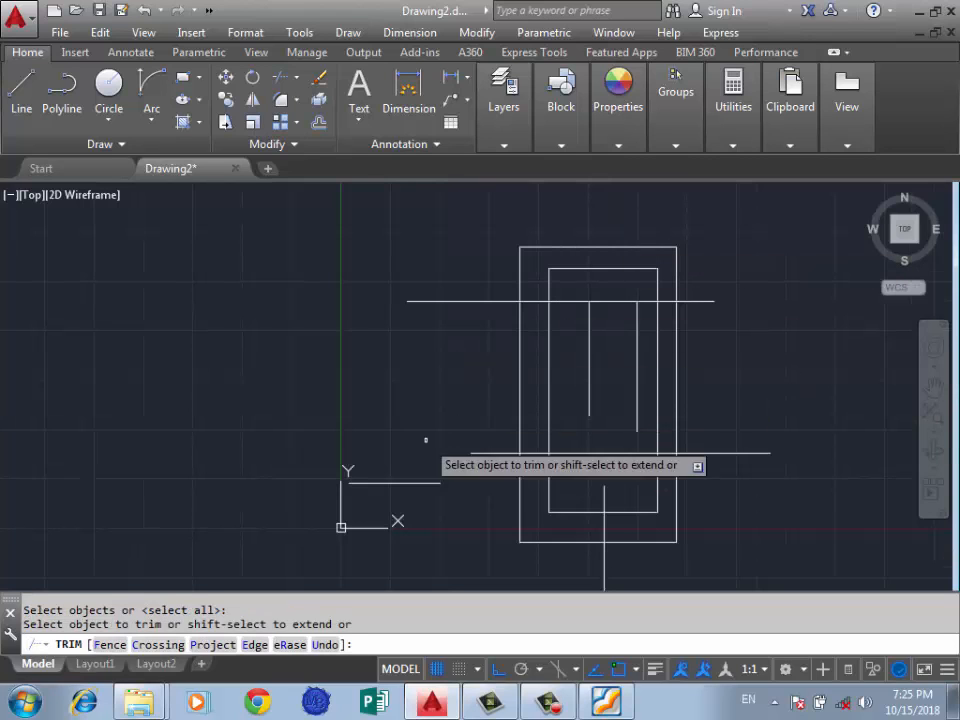
{"action": "type", "text": "f"}
{"action": "key", "text": "Return"}
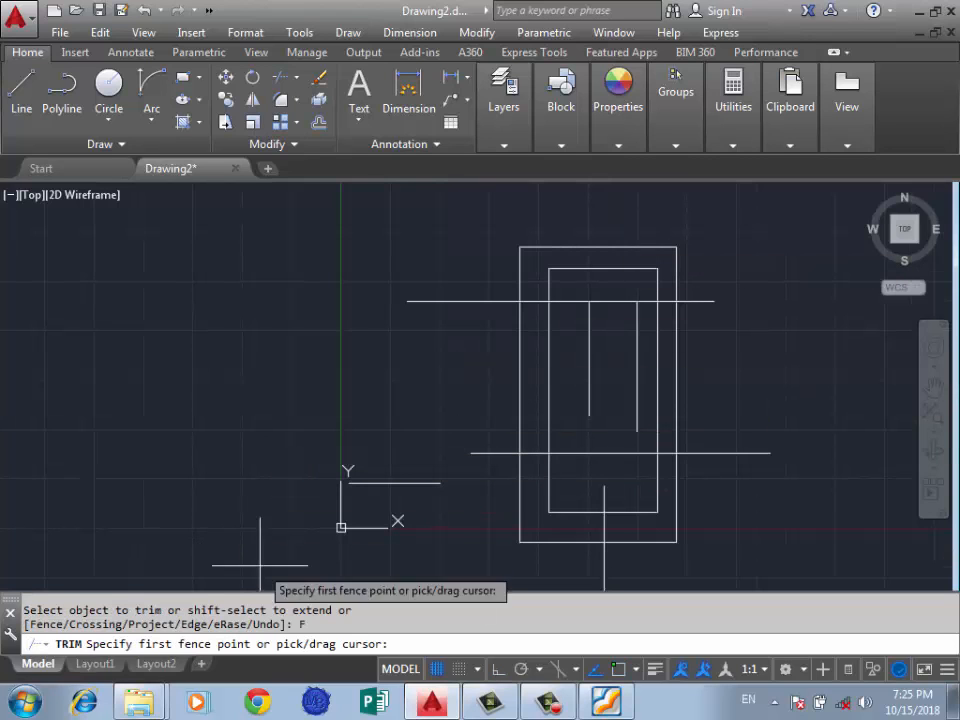
{"action": "scroll", "coordinate": [621, 300], "scroll_direction": "up", "scroll_amount": 2}
{"action": "left_click_drag", "start_coordinate": [632, 291], "coordinate": [573, 291]}
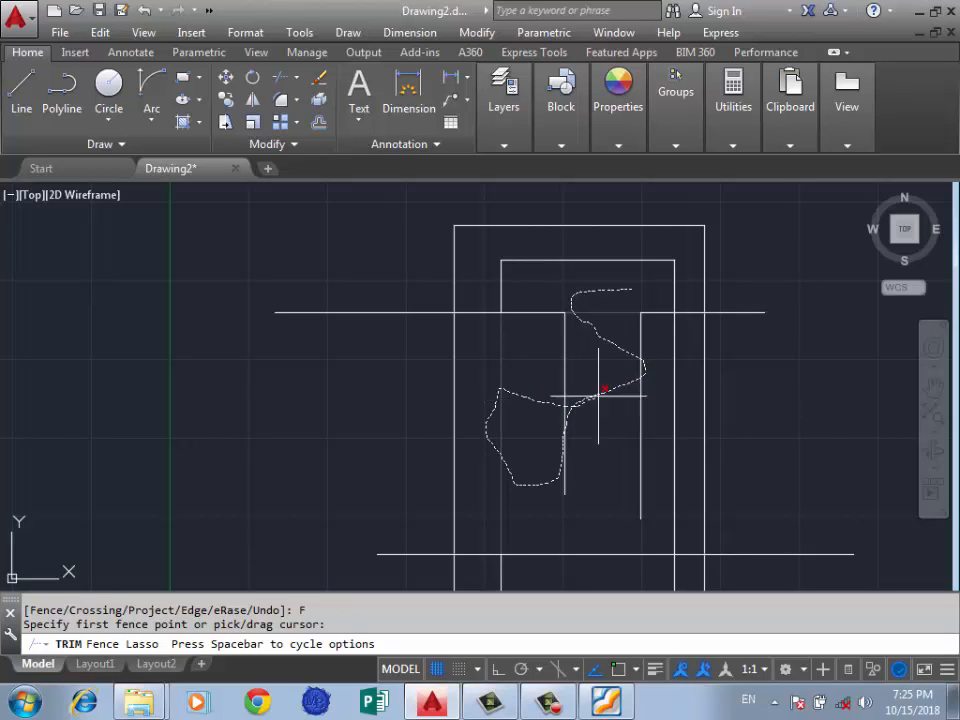
{"action": "left_click_drag", "start_coordinate": [452, 416], "coordinate": [406, 381]}
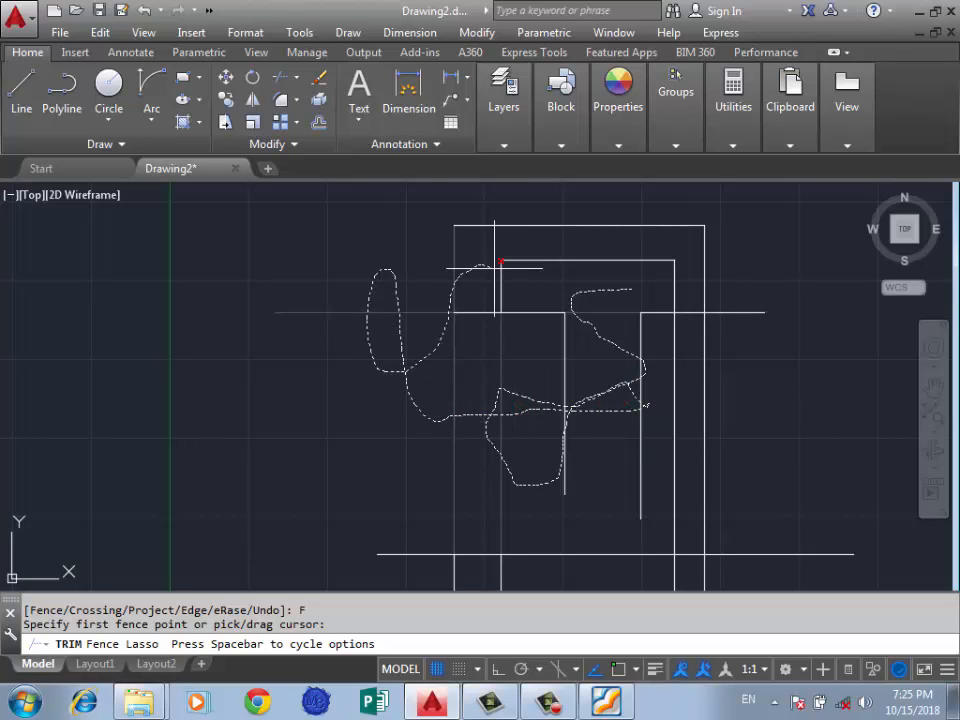
{"action": "left_click_drag", "start_coordinate": [494, 268], "coordinate": [492, 266]}
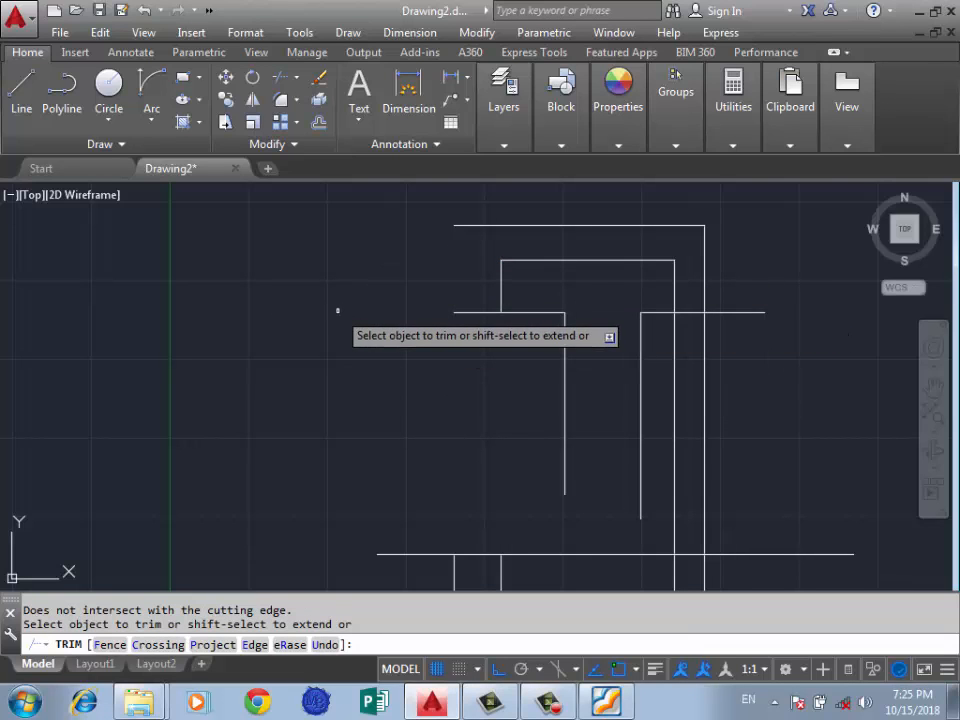
{"action": "key", "text": "ctrl+z"}
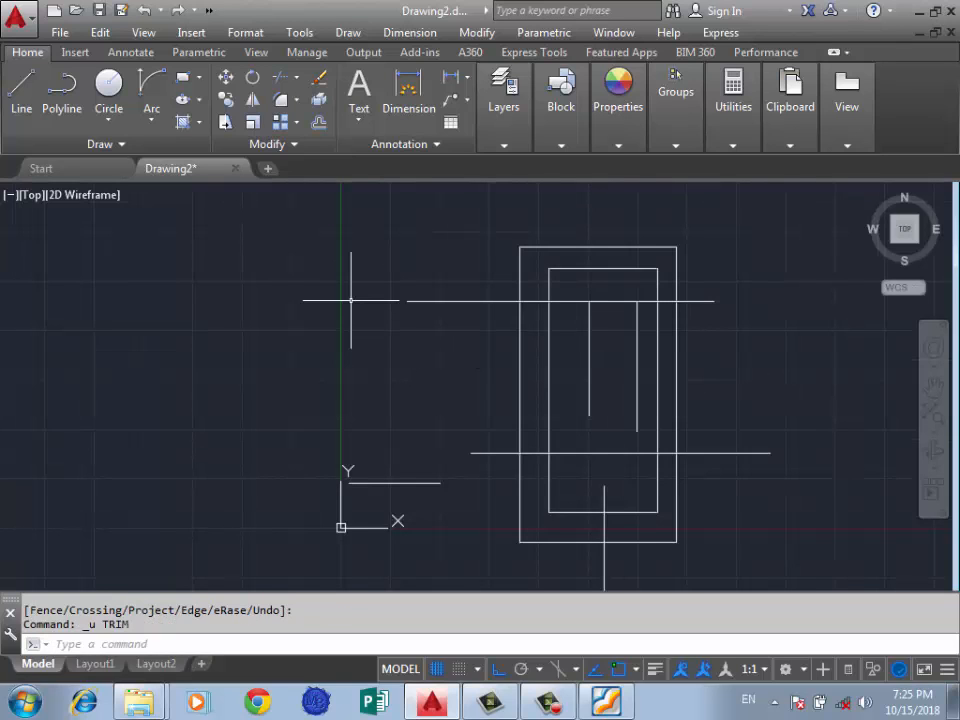
Step: Use Trim's Crossing option to cut the top edges of both rectangles and nearby line segments, then undo the trim
{"action": "scroll", "coordinate": [474, 413], "scroll_direction": "up", "scroll_amount": 2}
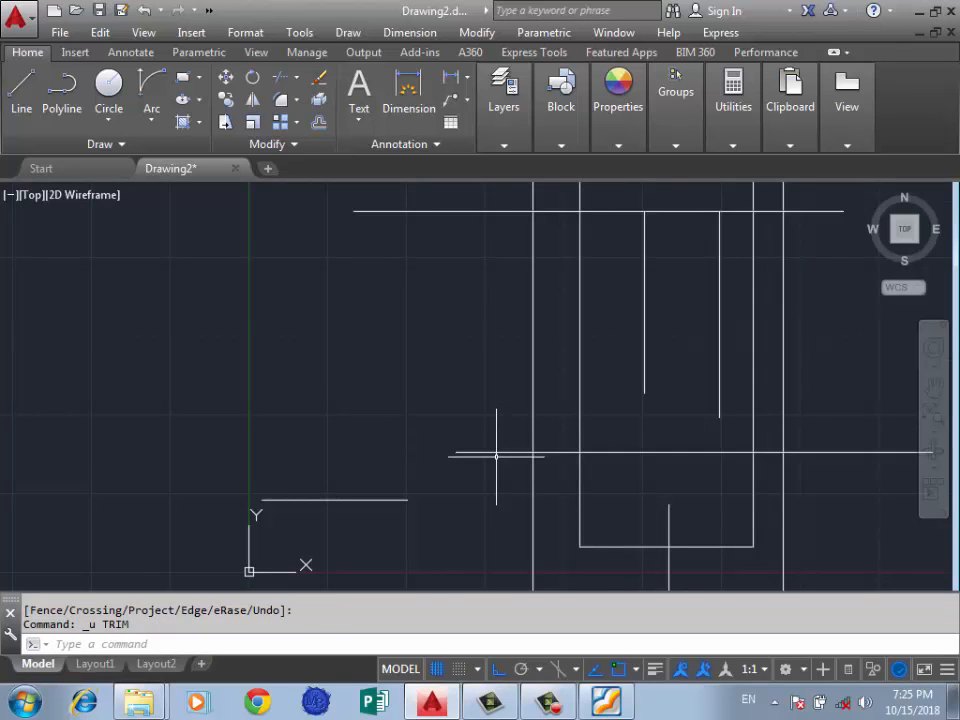
{"action": "scroll", "coordinate": [492, 451], "scroll_direction": "down", "scroll_amount": 2}
{"action": "scroll", "coordinate": [565, 433], "scroll_direction": "up", "scroll_amount": 2}
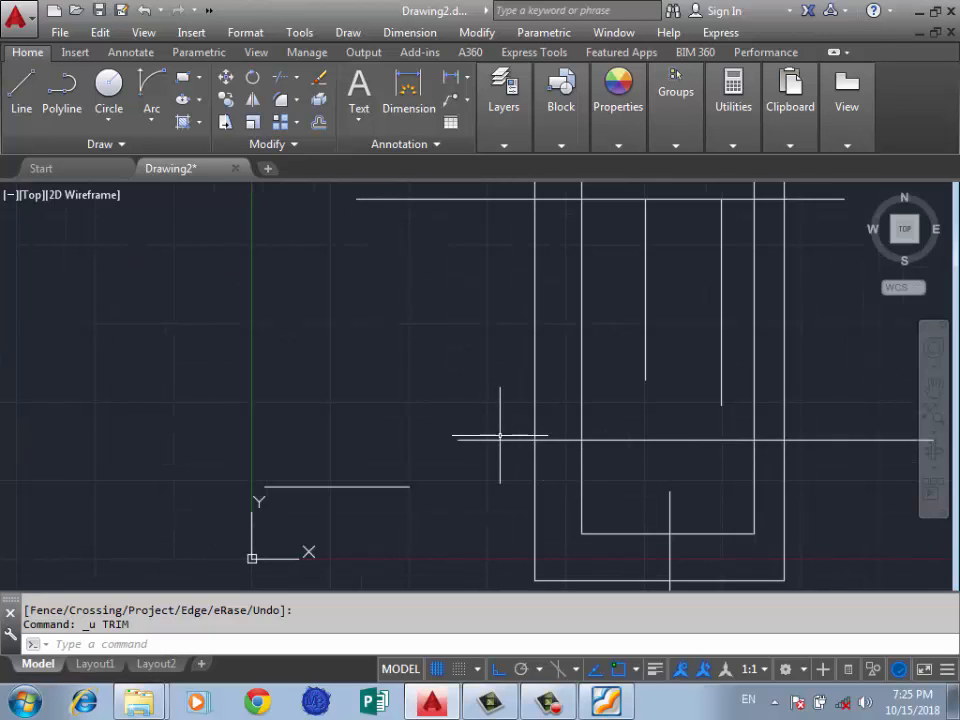
{"action": "scroll", "coordinate": [455, 459], "scroll_direction": "down", "scroll_amount": 2}
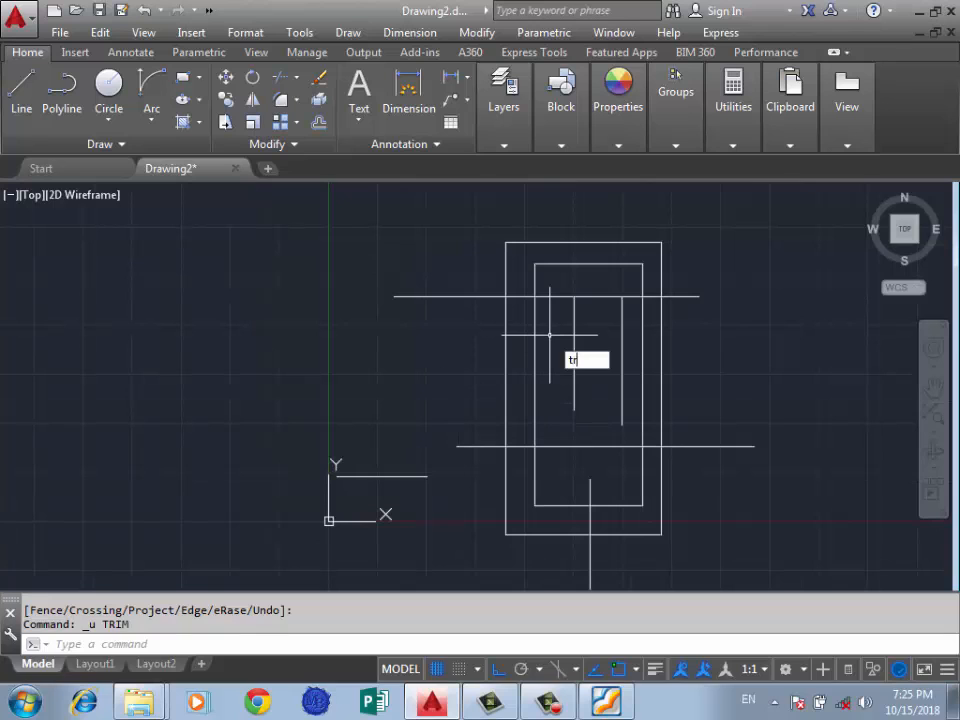
{"action": "key", "text": "Return"}
{"action": "key", "text": "Return"}
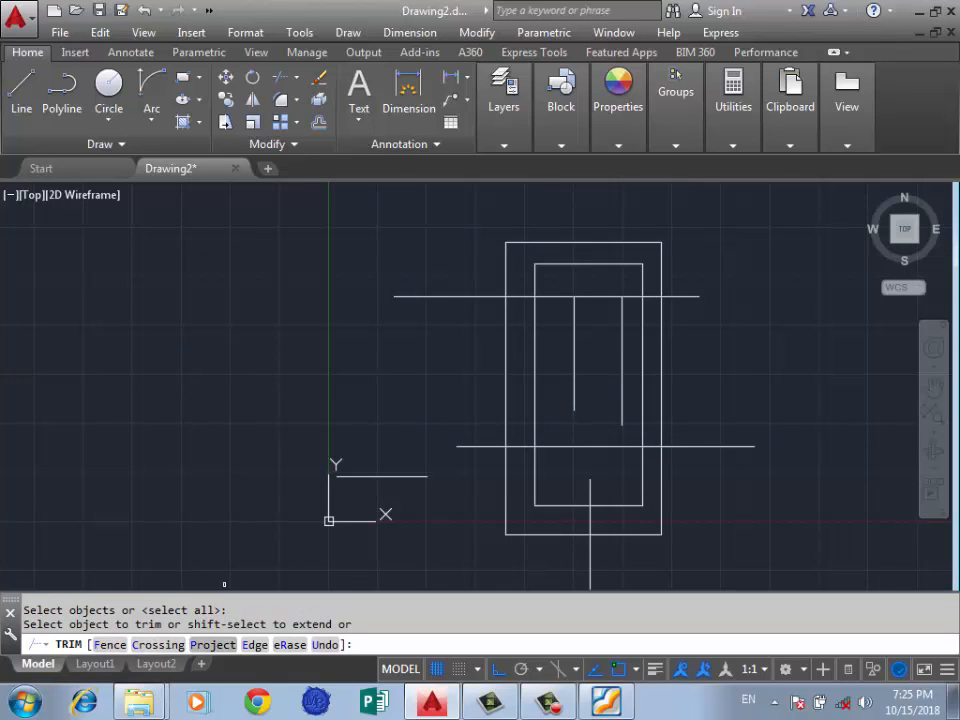
{"action": "type", "text": "c"}
{"action": "key", "text": "Return"}
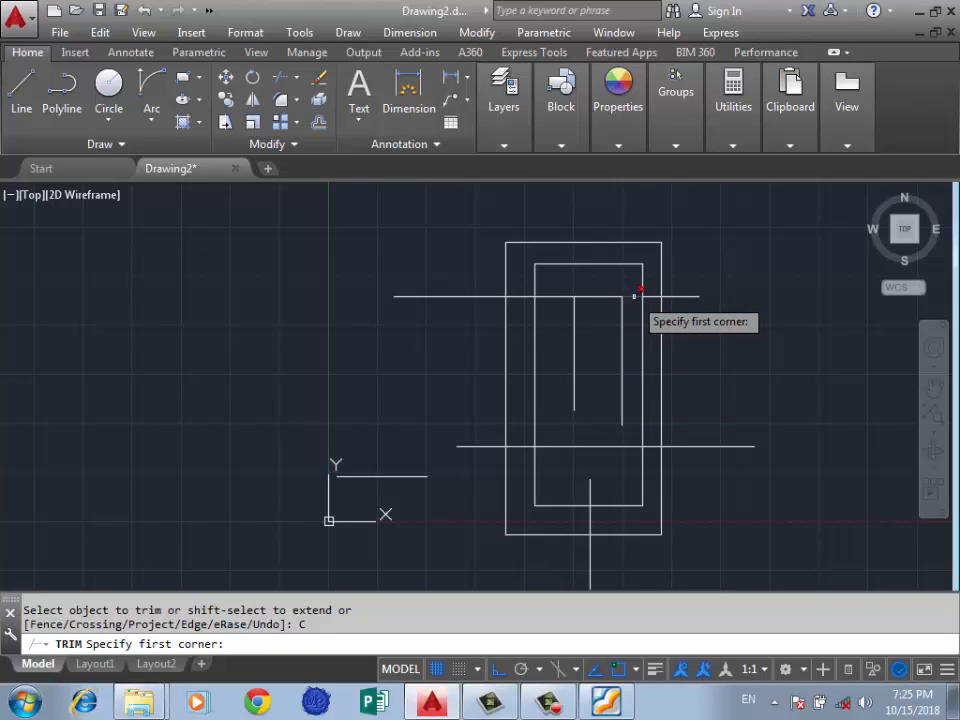
{"action": "left_click", "coordinate": [588, 264]}
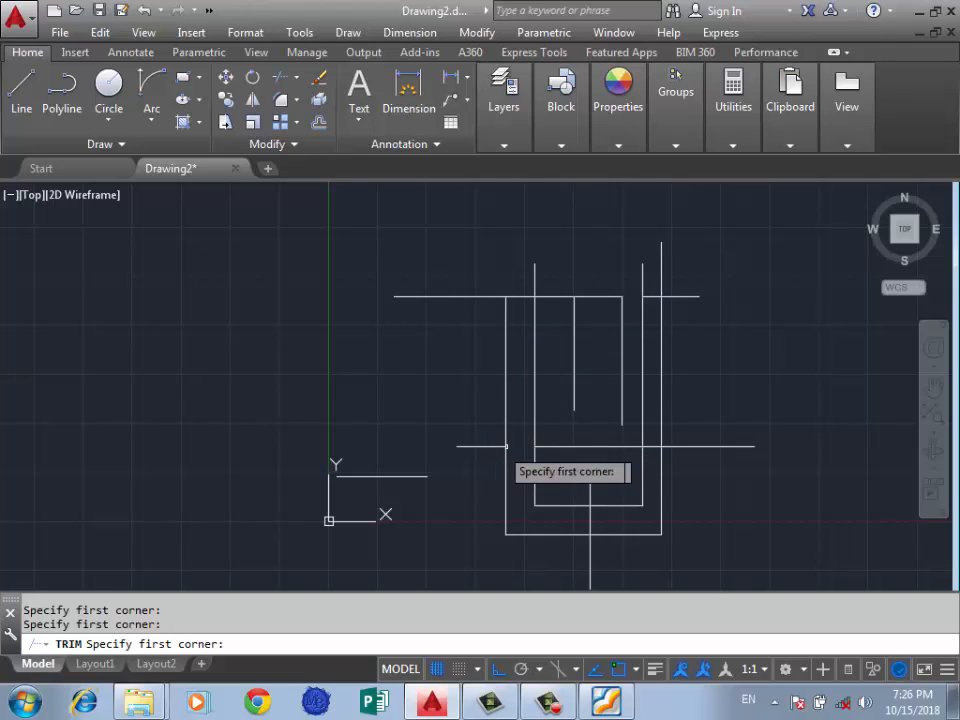
{"action": "key", "text": "Escape"}
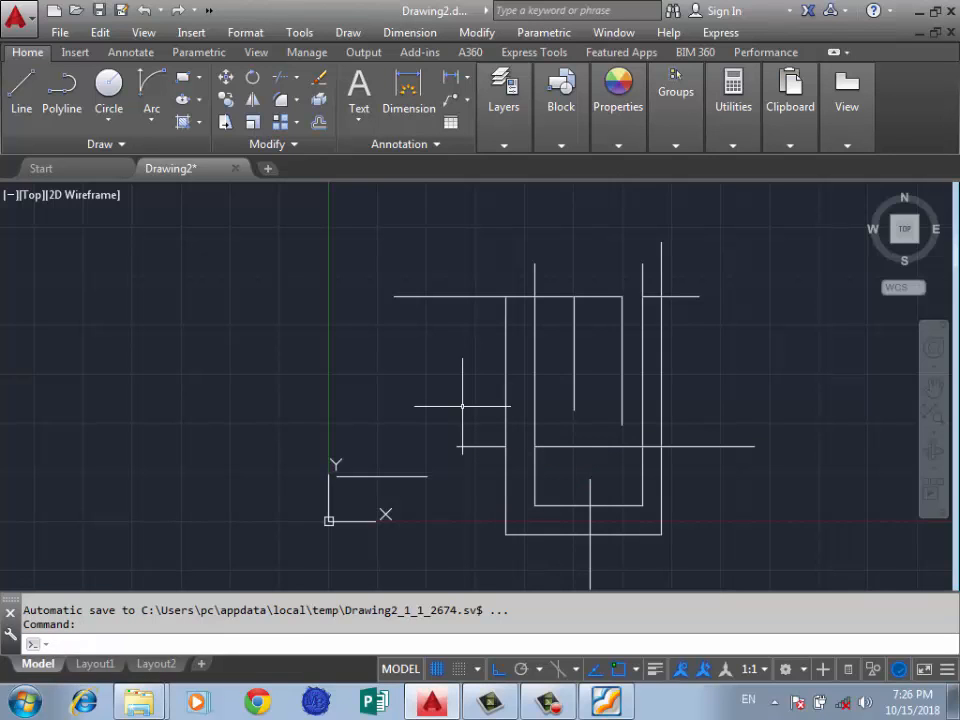
{"action": "key", "text": "ctrl+z"}
Step: Start Trim with all objects as cutting edges and set its Project option to None
{"action": "type", "text": "r"}
{"action": "key", "text": "Return"}
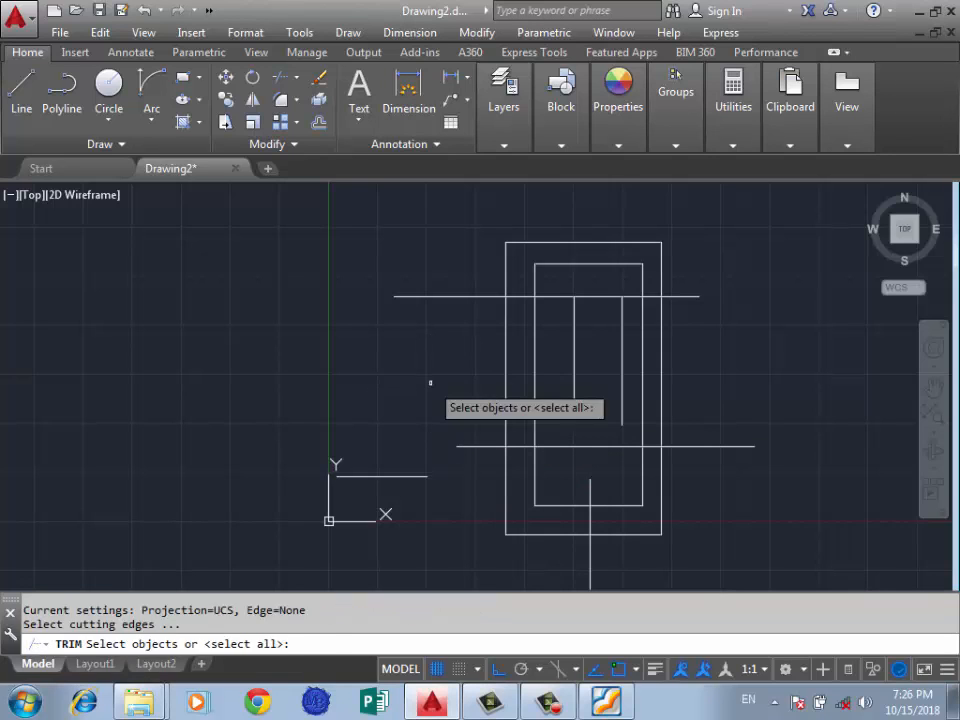
{"action": "key", "text": "Return"}
{"action": "type", "text": "p"}
{"action": "key", "text": "Return"}
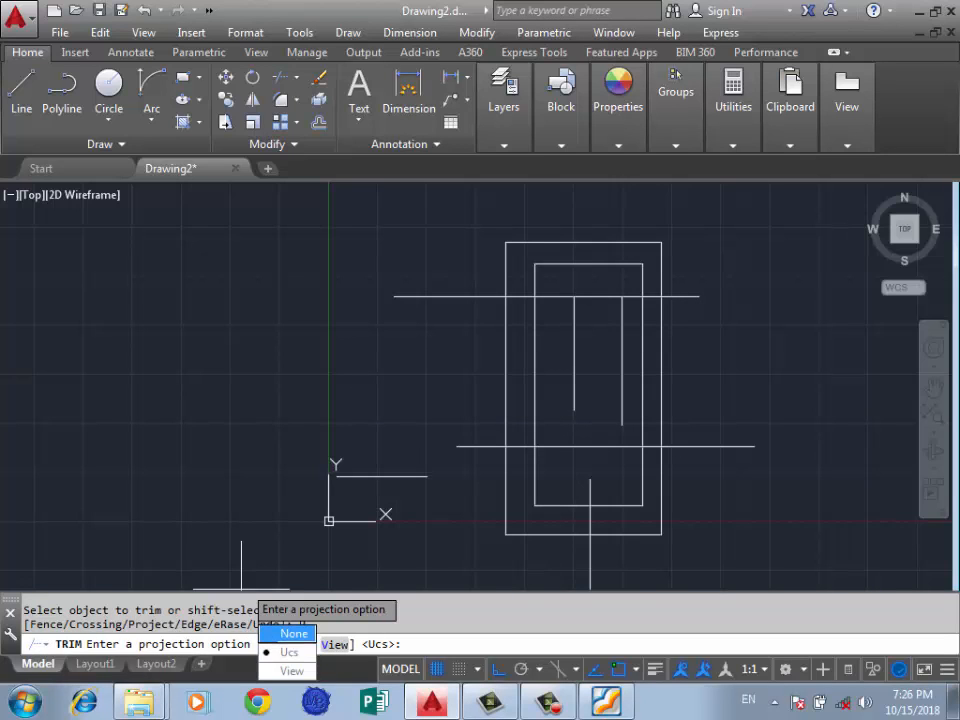
{"action": "type", "text": "n"}
{"action": "key", "text": "Return"}
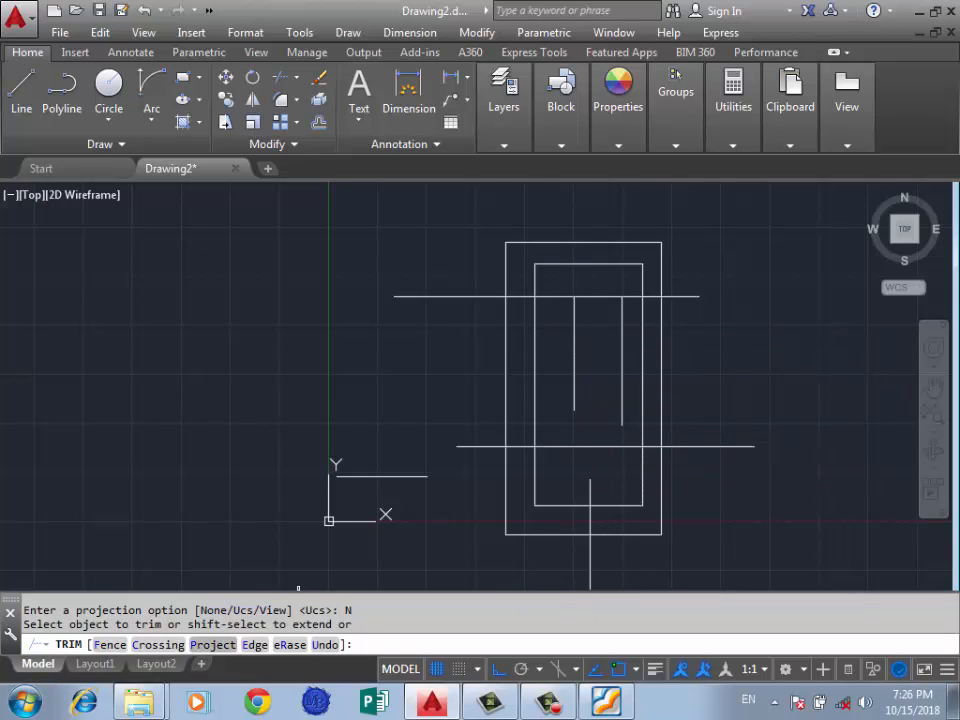
Step: Set Trim's Project option to Ucs
{"action": "type", "text": "P"}
{"action": "key", "text": "Return"}
{"action": "left_click", "coordinate": [303, 644]}
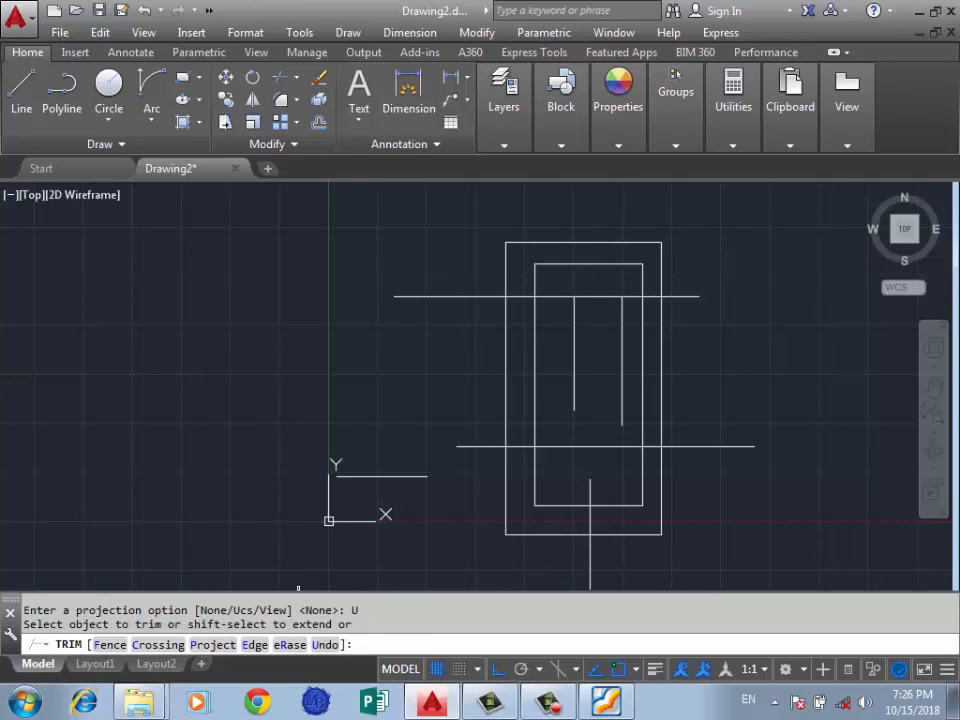
Step: Trim both horizontal lines between the left sides of the two rectangles, and accept No extend as the Edge mode
{"action": "left_click", "coordinate": [520, 445]}
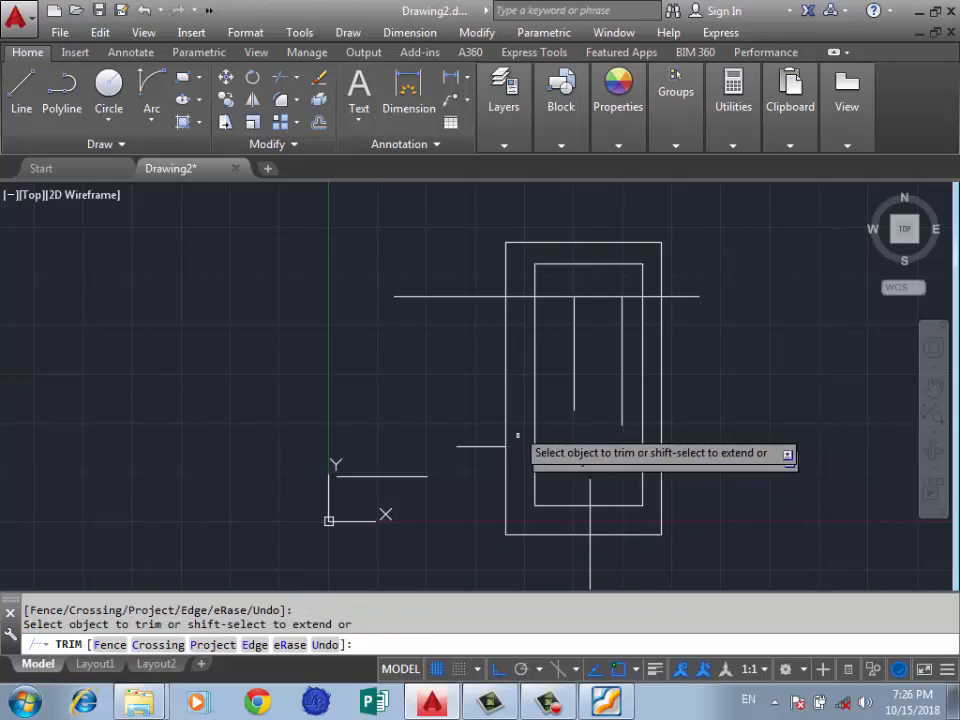
{"action": "left_click", "coordinate": [522, 295]}
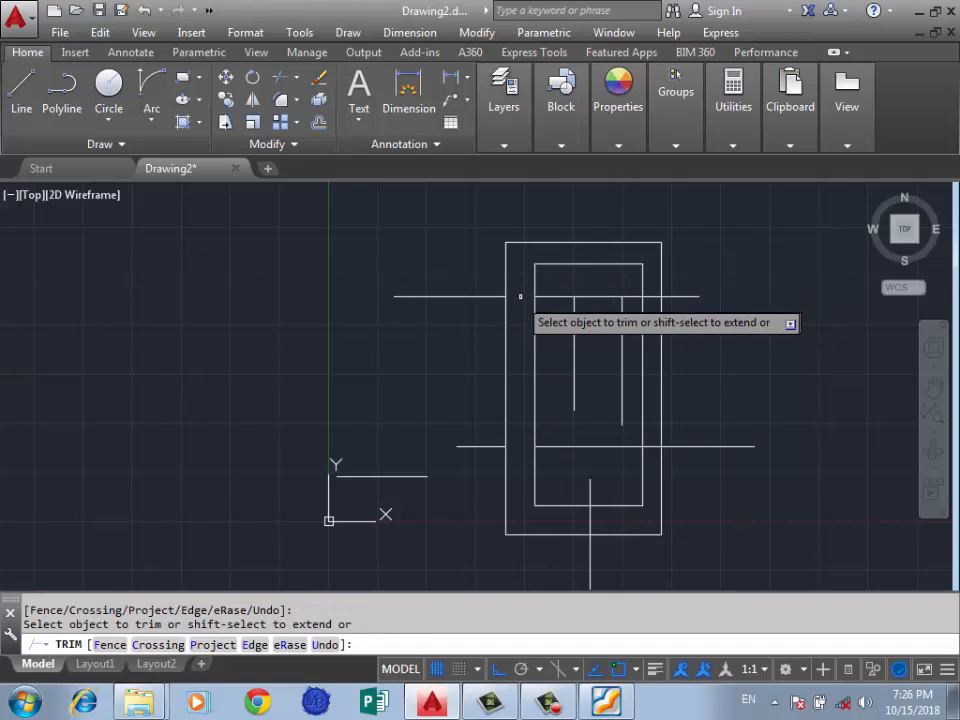
{"action": "type", "text": "e"}
{"action": "key", "text": "Return"}
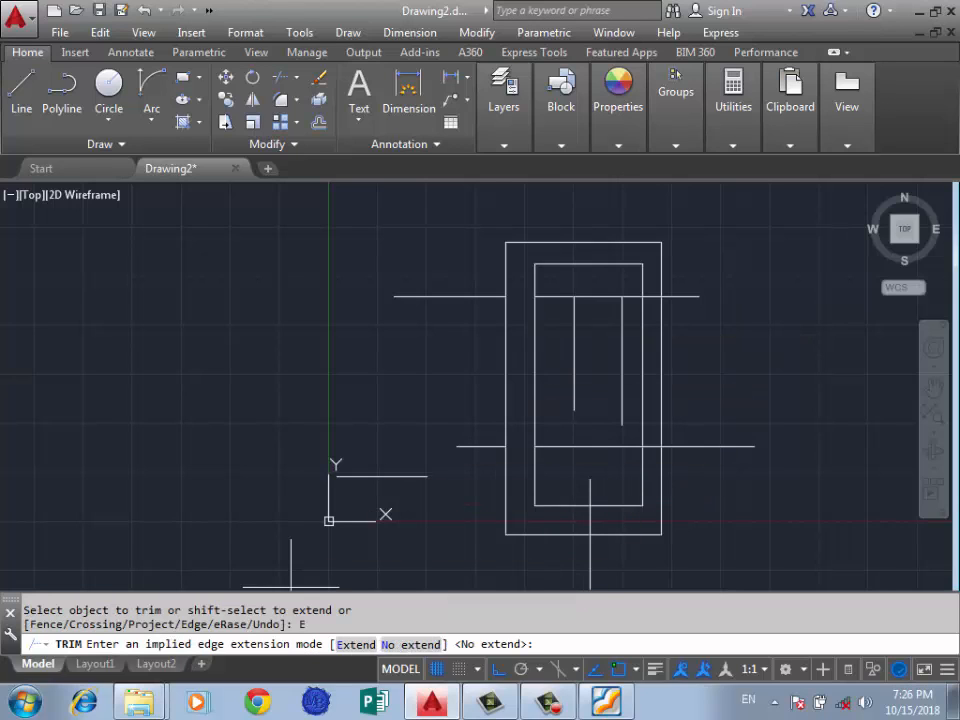
{"action": "key", "text": "Return"}
{"action": "key", "text": "Return"}
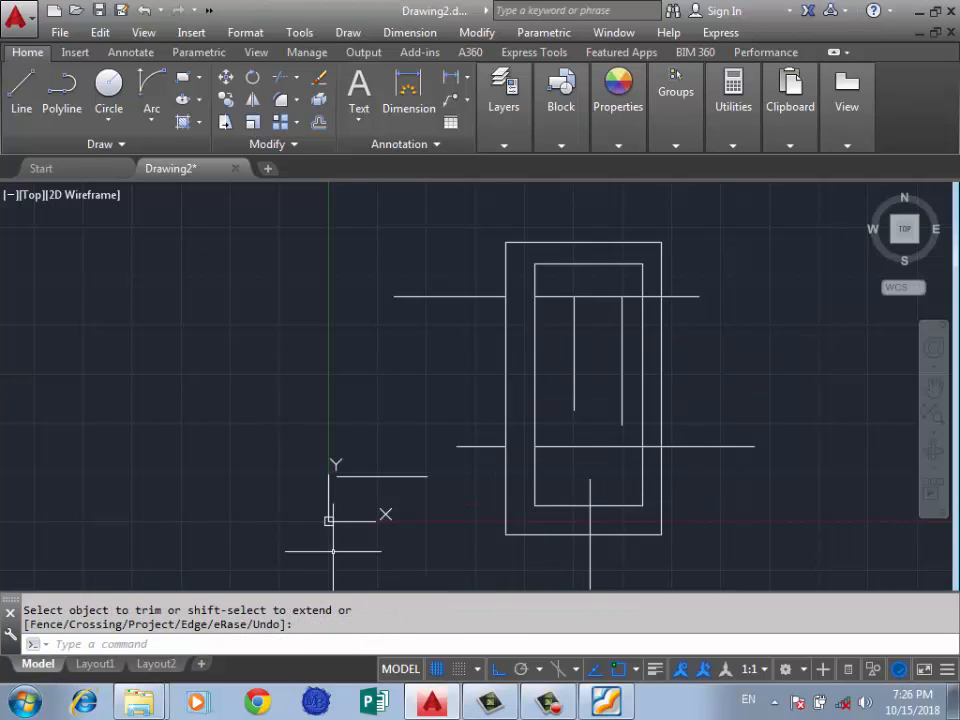
Step: Restart Trim with all objects as cutting edges and set its Project option to View
{"action": "type", "text": "t"}
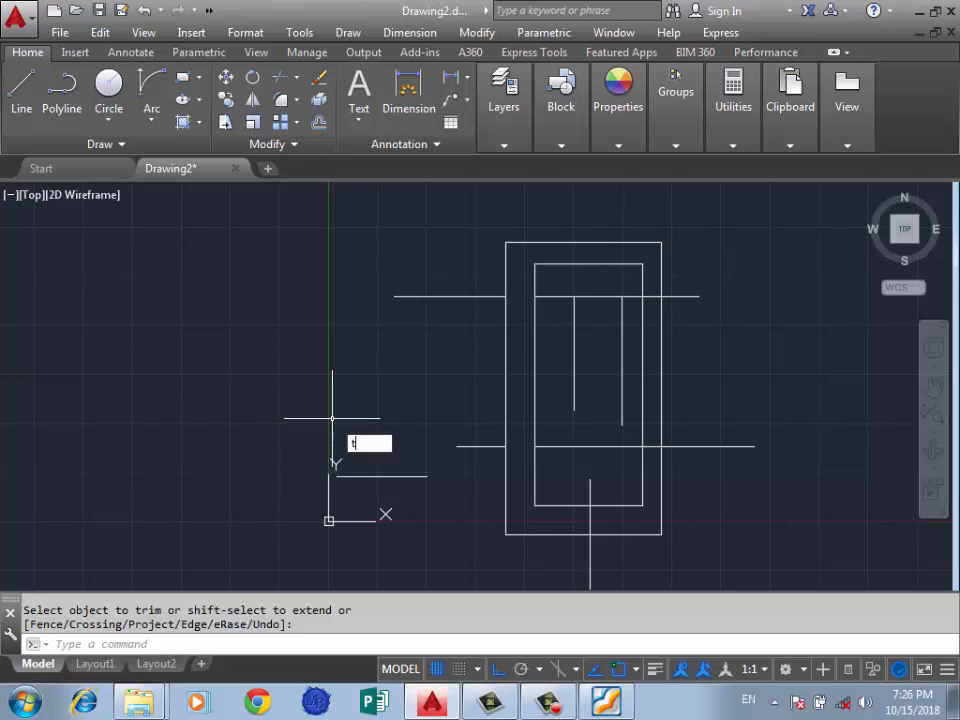
{"action": "type", "text": "r"}
{"action": "key", "text": "Return"}
{"action": "type", "text": "p"}
{"action": "key", "text": "Return"}
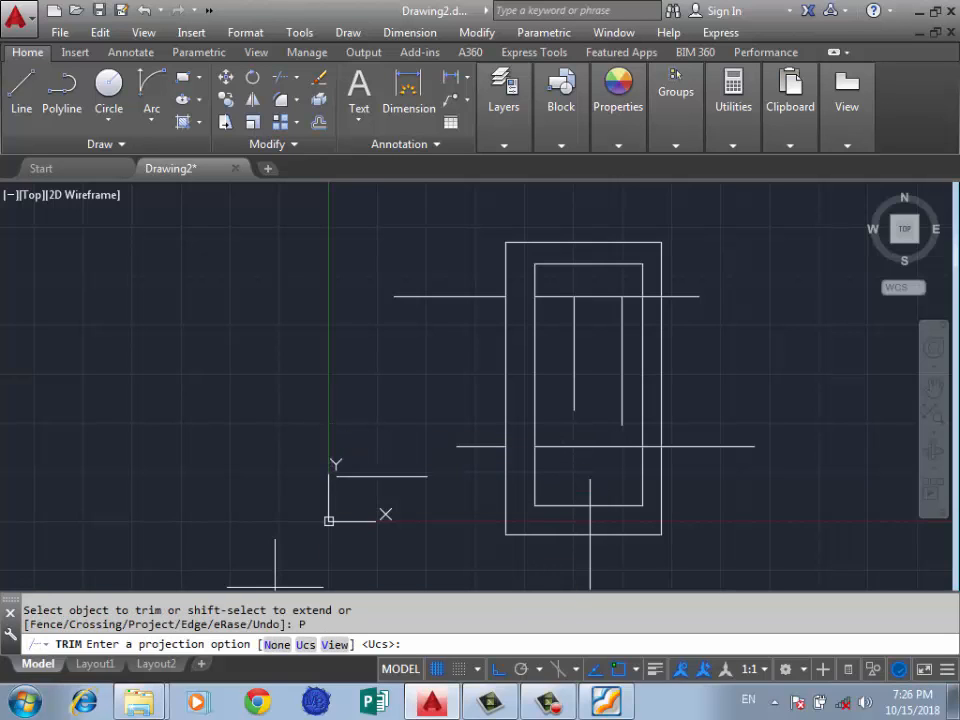
{"action": "type", "text": "v"}
{"action": "key", "text": "Return"}
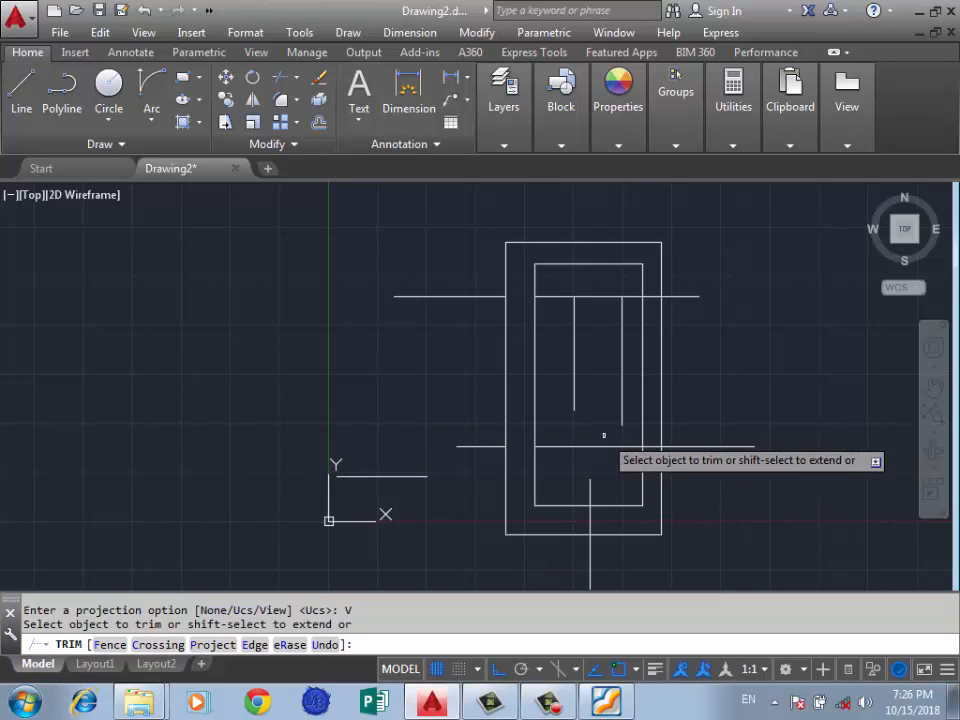
Step: Trim the lower horizontal line and nearby segments at the base of the inner rectangle, then undo the trim
{"action": "left_click", "coordinate": [591, 488]}
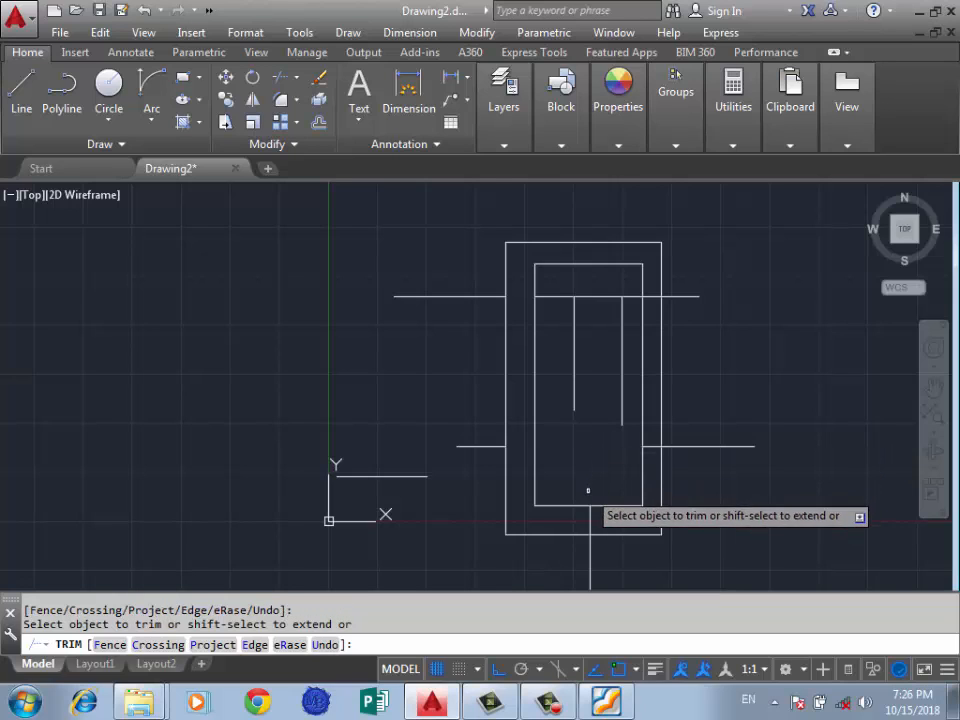
{"action": "key", "text": "Return"}
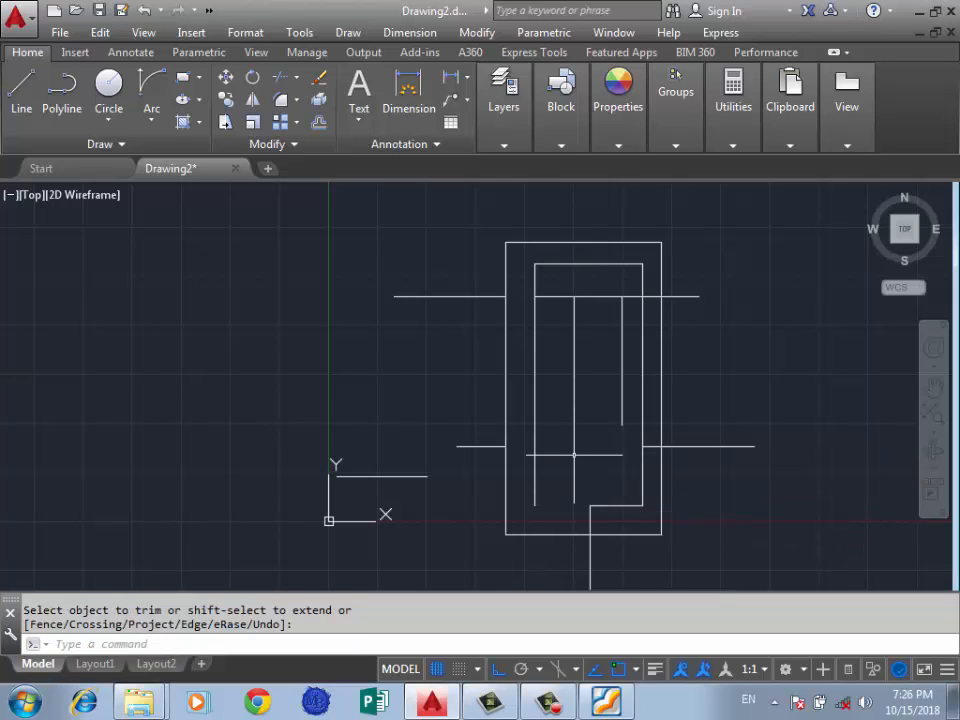
{"action": "key", "text": "ctrl+z"}
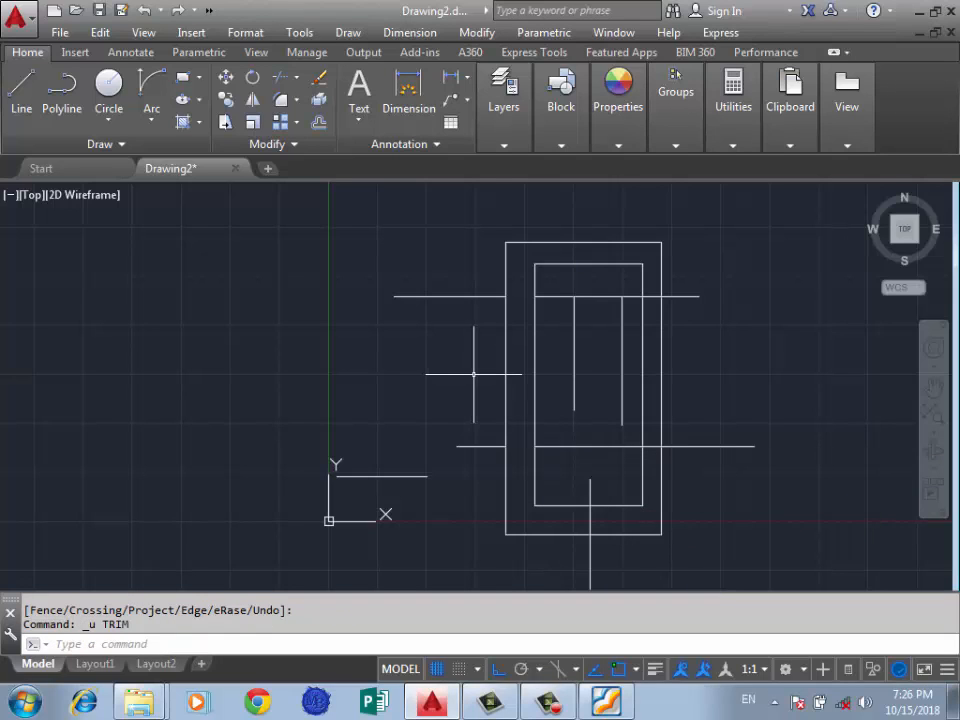
Step: Restart Trim with all objects as cutting edges and set its Edge mode to Extend
{"action": "key", "text": "Return"}
{"action": "key", "text": "Return"}
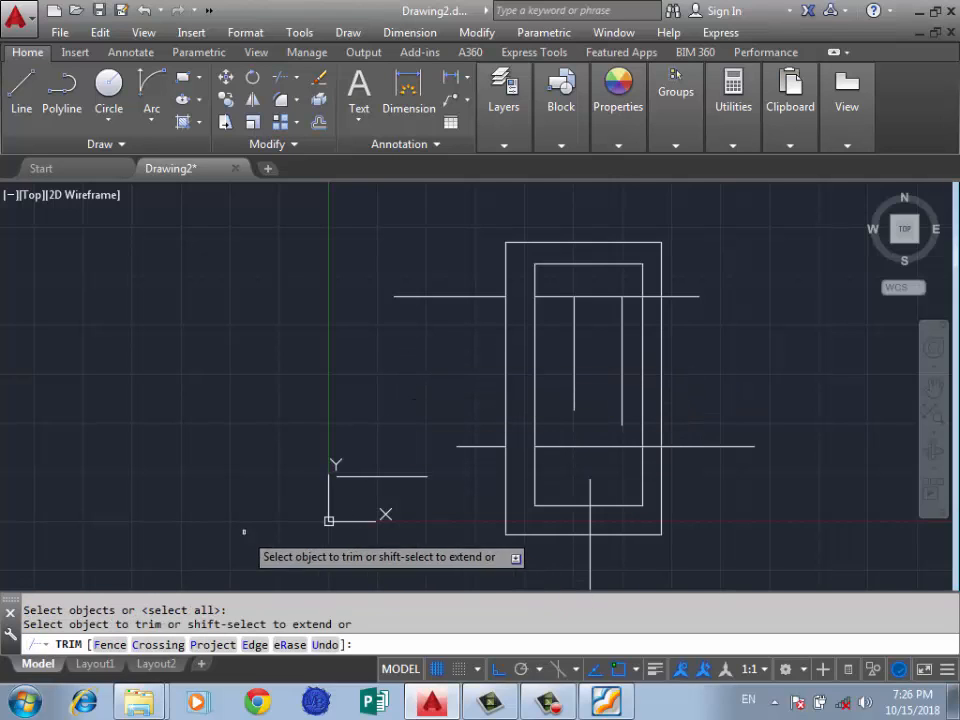
{"action": "left_click", "coordinate": [254, 644]}
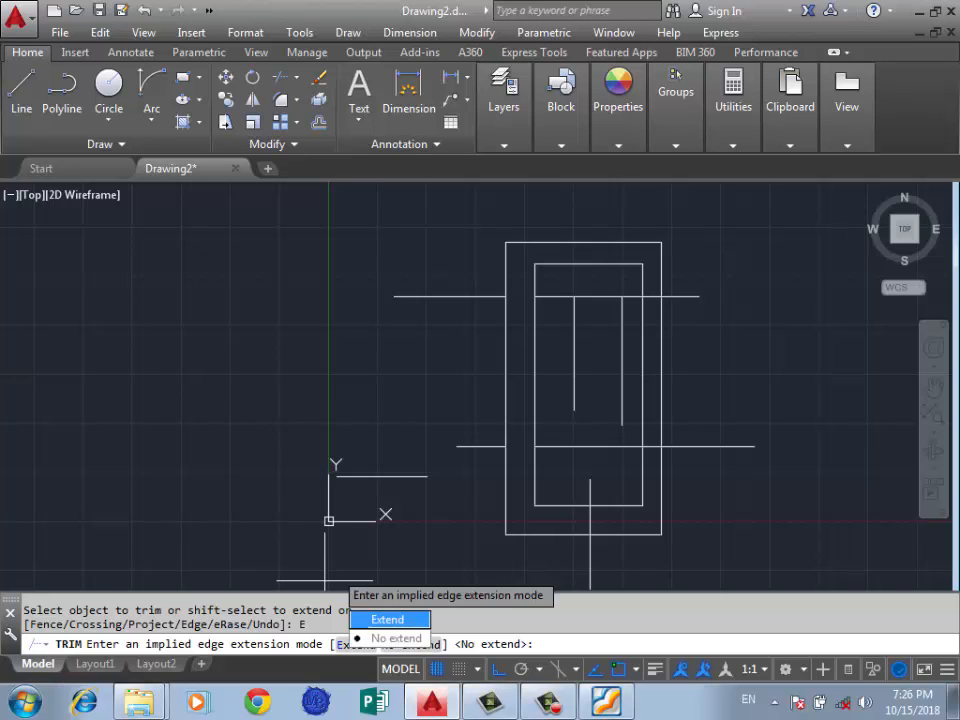
{"action": "left_click", "coordinate": [387, 619]}
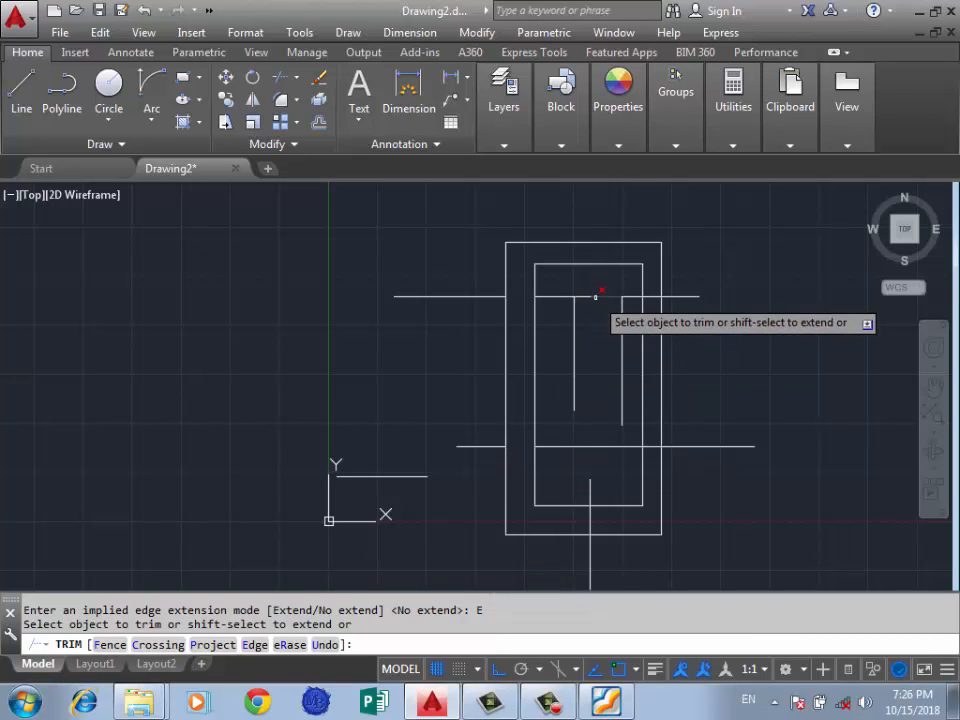
Step: Extend the two hanging vertical lines down, and the lowest vertical line up, to the lower horizontal line
{"action": "scroll", "coordinate": [600, 296], "scroll_direction": "up", "scroll_amount": 4}
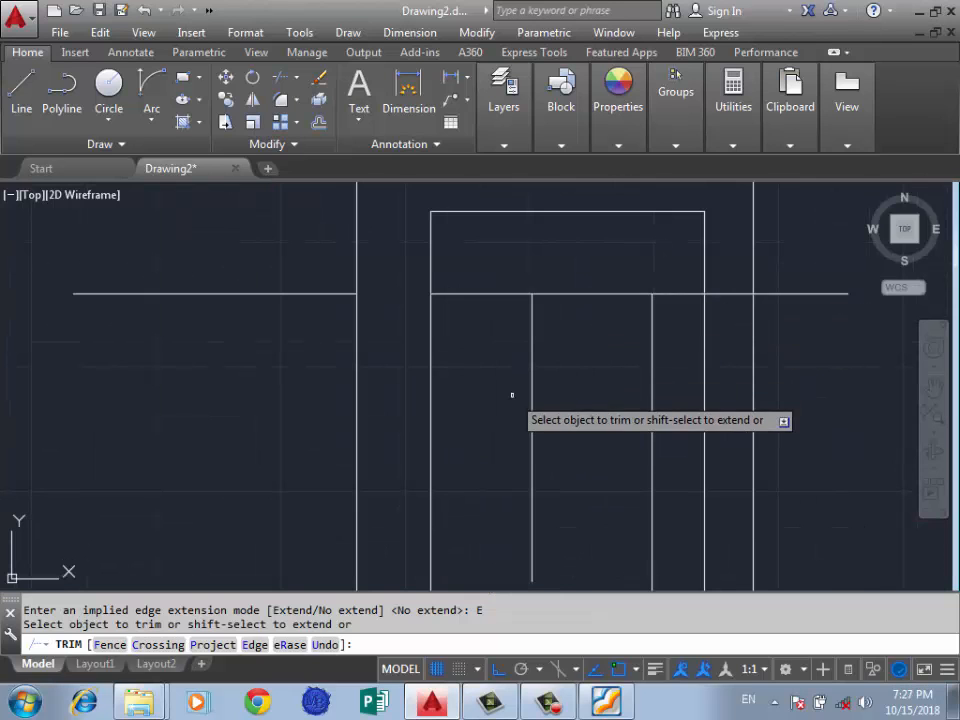
{"action": "scroll", "coordinate": [535, 330], "scroll_direction": "down", "scroll_amount": 5}
{"action": "scroll", "coordinate": [546, 327], "scroll_direction": "up", "scroll_amount": 3}
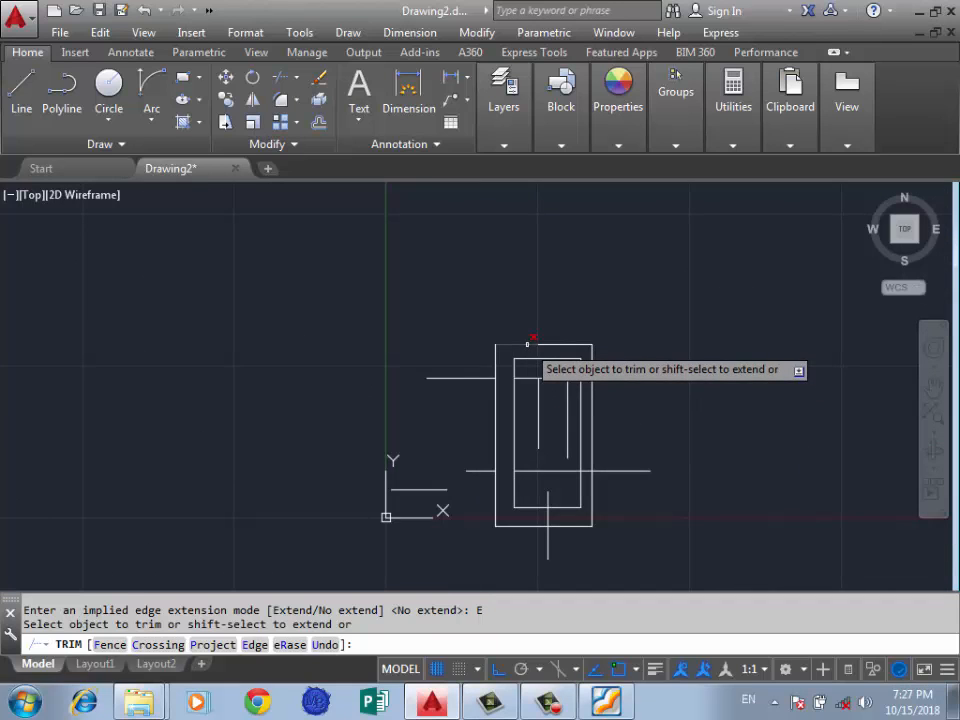
{"action": "scroll", "coordinate": [544, 392], "scroll_direction": "down", "scroll_amount": 2}
{"action": "scroll", "coordinate": [533, 409], "scroll_direction": "up", "scroll_amount": 4}
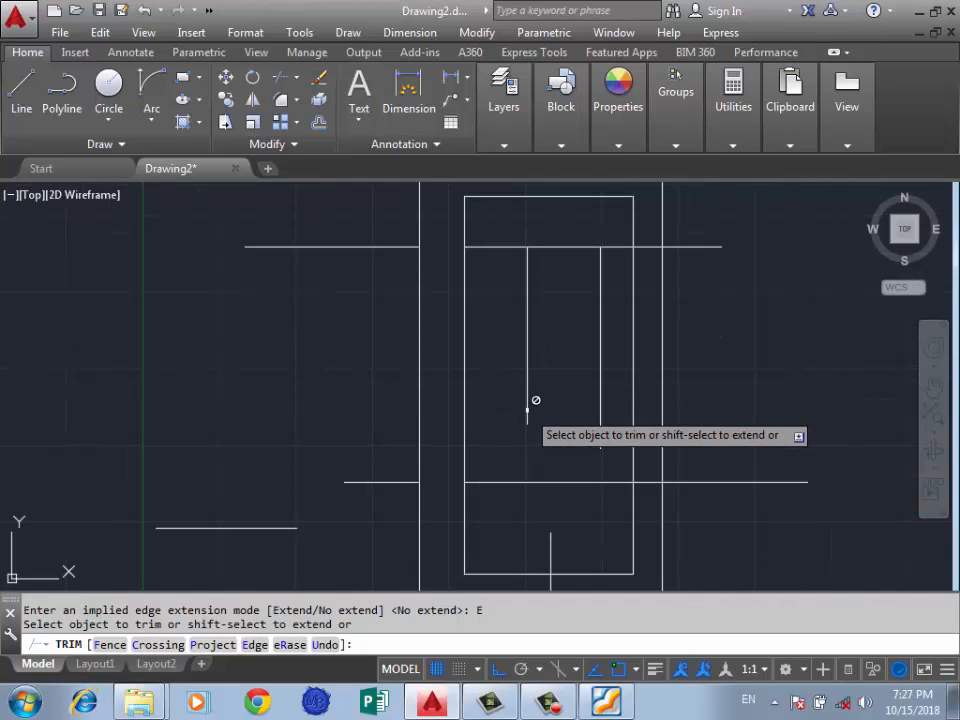
{"action": "left_click", "coordinate": [526, 408], "text": "shift"}
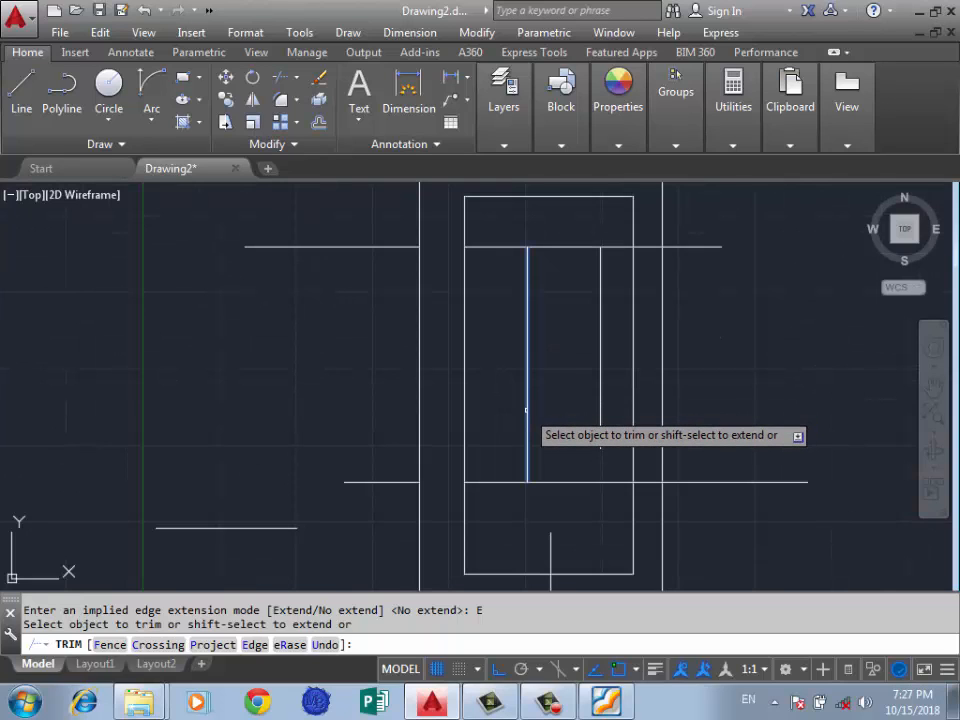
{"action": "left_click", "coordinate": [526, 408], "text": "shift"}
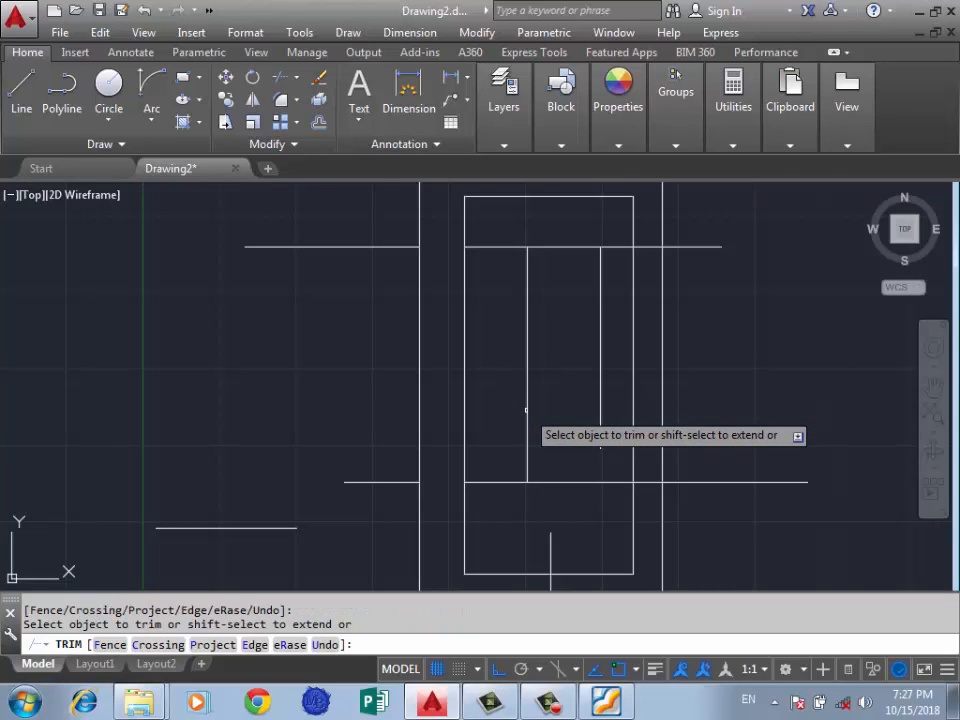
{"action": "left_click", "coordinate": [599, 429], "text": "shift"}
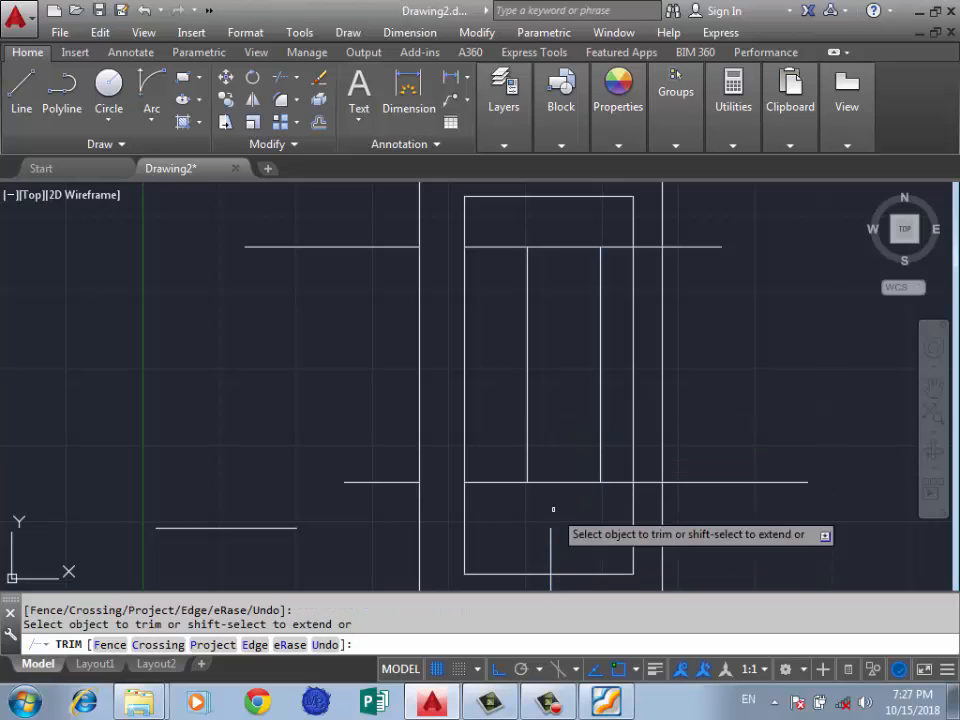
{"action": "left_click", "coordinate": [548, 529], "text": "shift"}
{"action": "left_click", "coordinate": [555, 525], "text": "shift"}
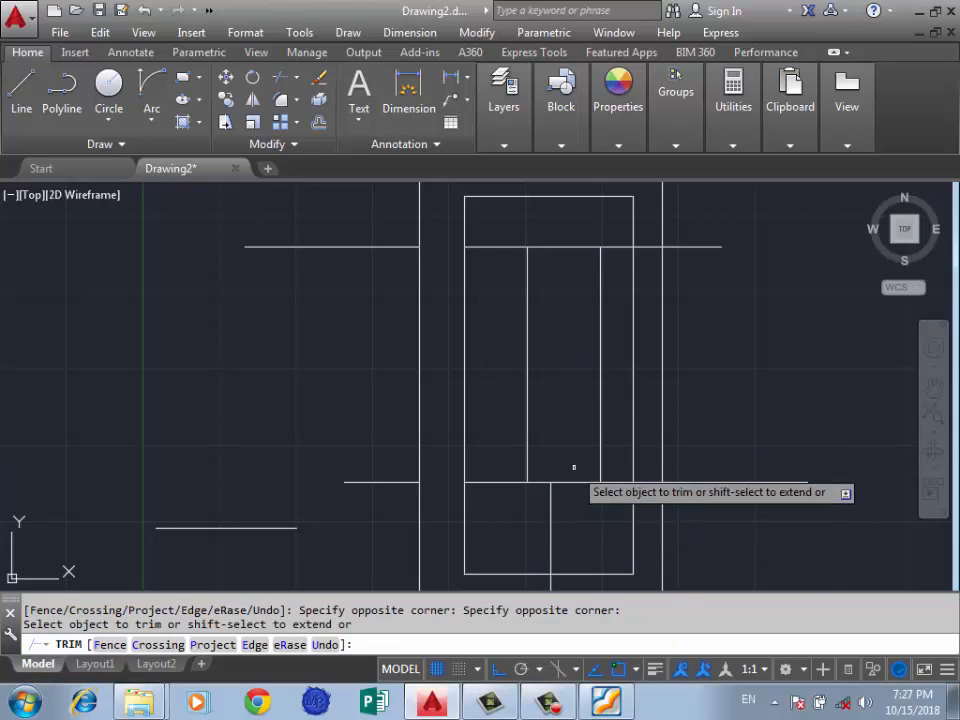
Step: Set Trim's Edge mode to No extend
{"action": "type", "text": "E"}
{"action": "key", "text": "Return"}
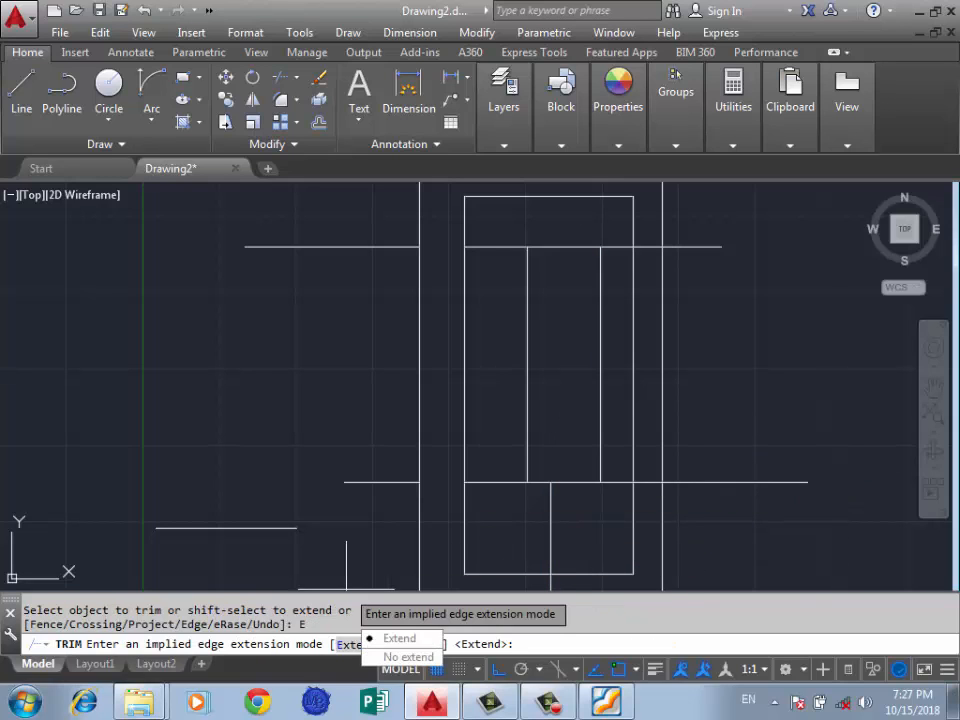
{"action": "left_click", "coordinate": [408, 657]}
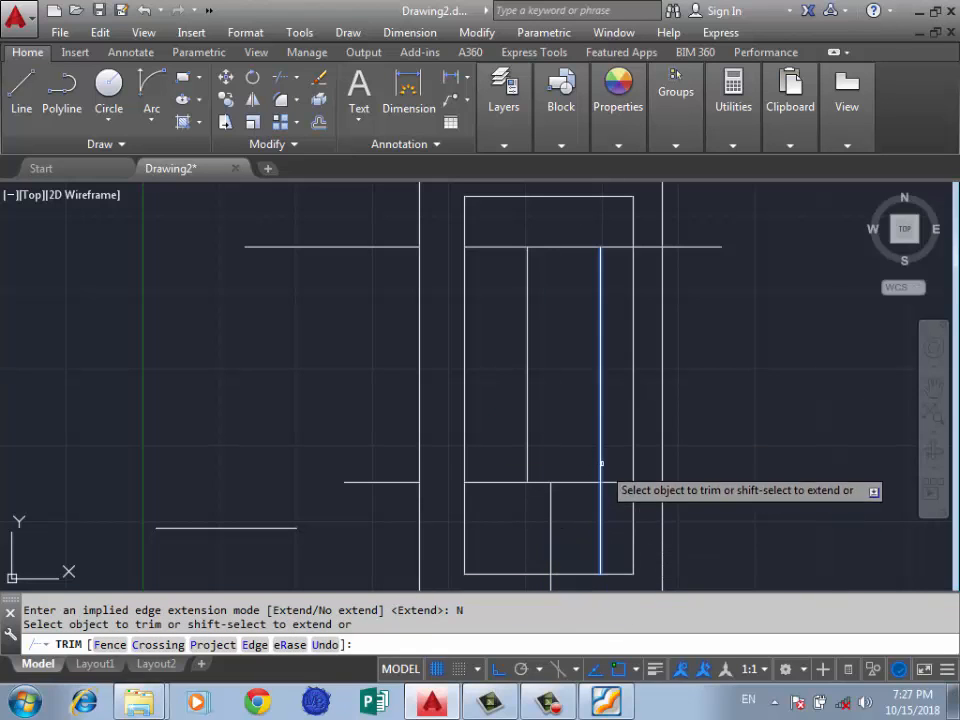
{"action": "left_click", "coordinate": [550, 516]}
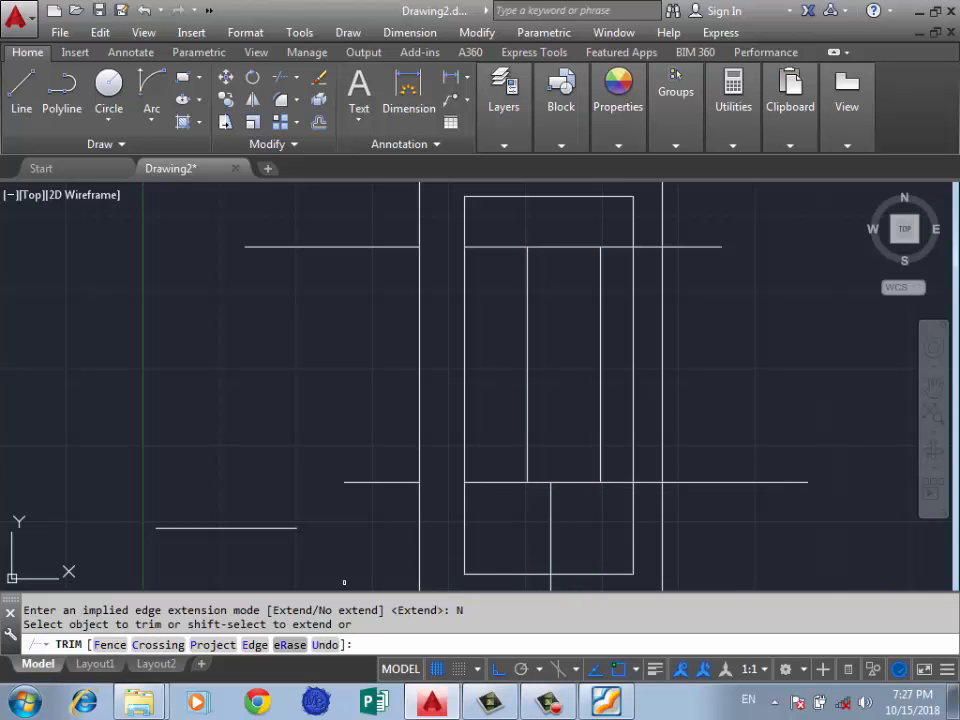
Step: Set Trim's Edge mode to Extend and trim the lower horizontal line from the inner rectangle's left side to the right-hand inner vertical line
{"action": "type", "text": "E"}
{"action": "key", "text": "Return"}
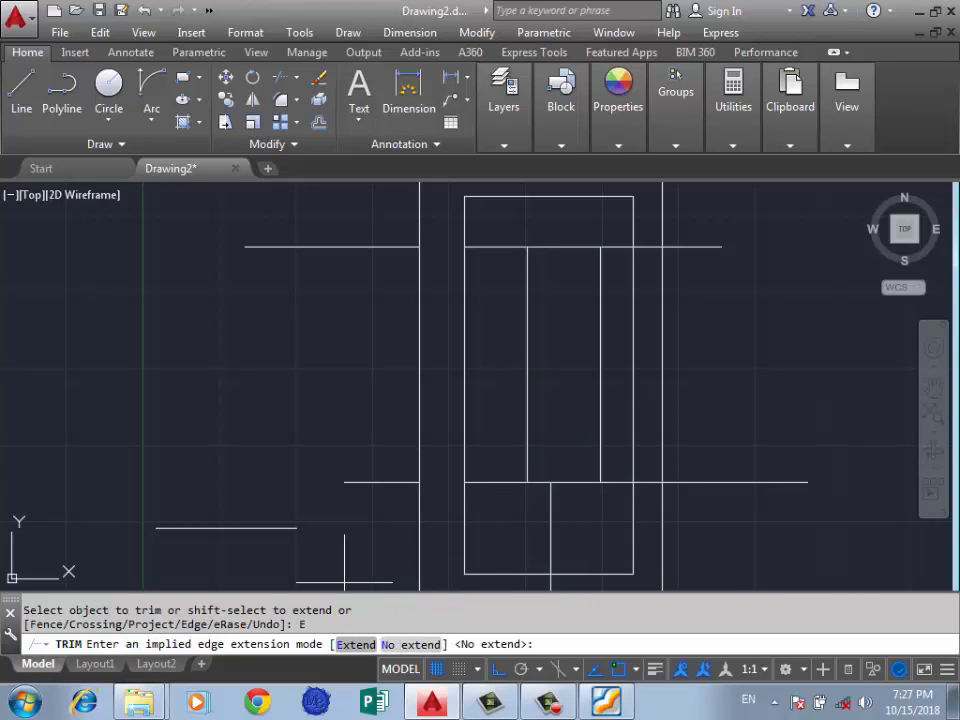
{"action": "type", "text": "E"}
{"action": "key", "text": "Return"}
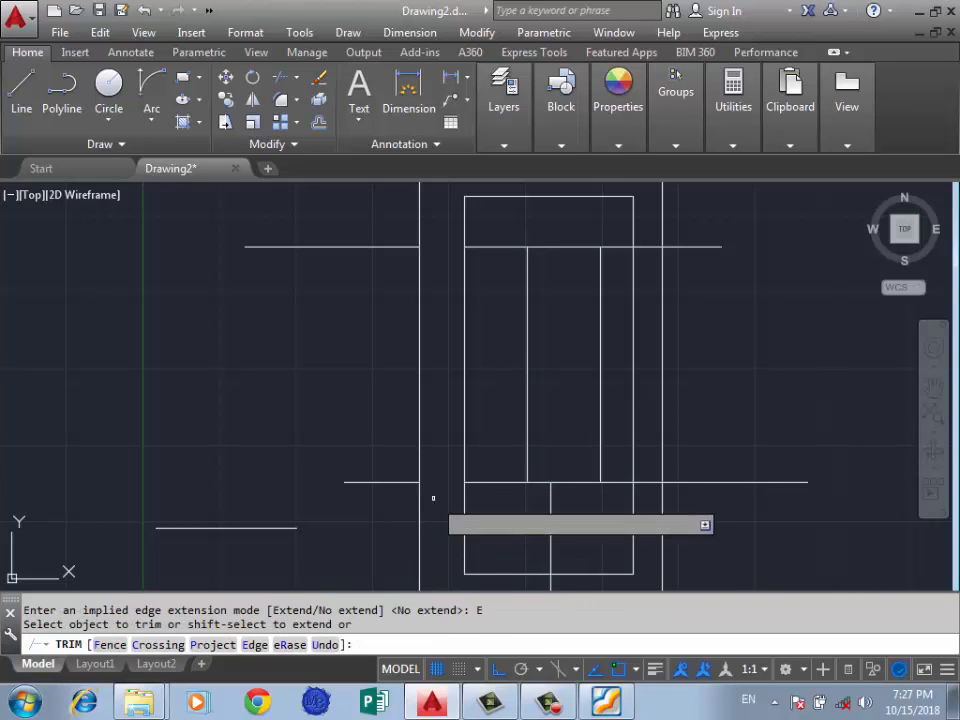
{"action": "left_click", "coordinate": [490, 482]}
{"action": "left_click", "coordinate": [538, 482]}
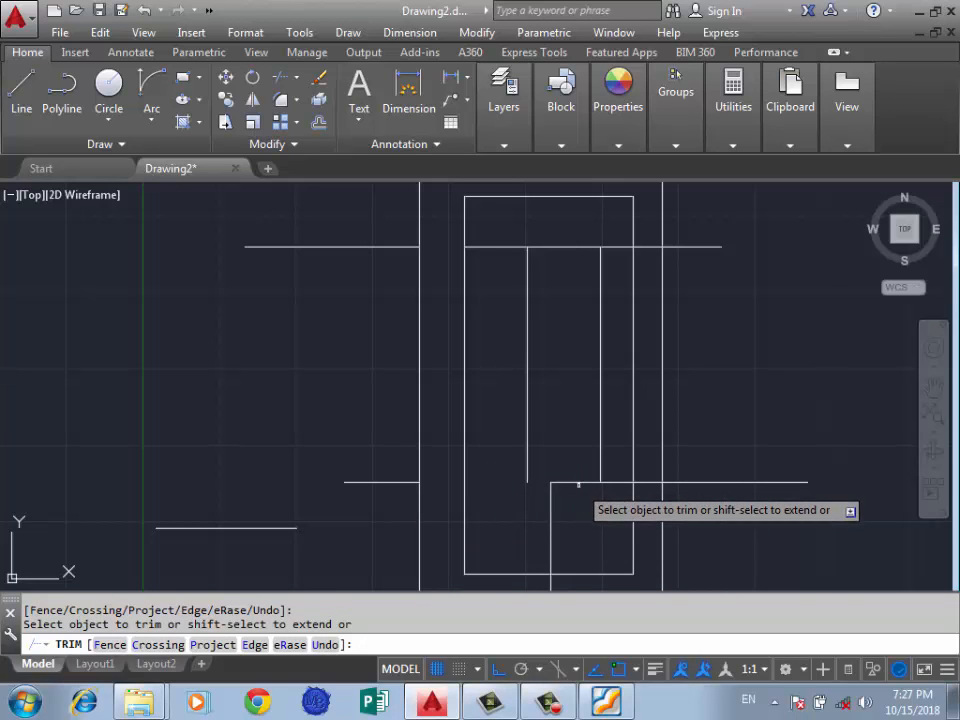
{"action": "scroll", "coordinate": [578, 428], "scroll_direction": "down", "scroll_amount": 2}
{"action": "key", "text": "Return"}
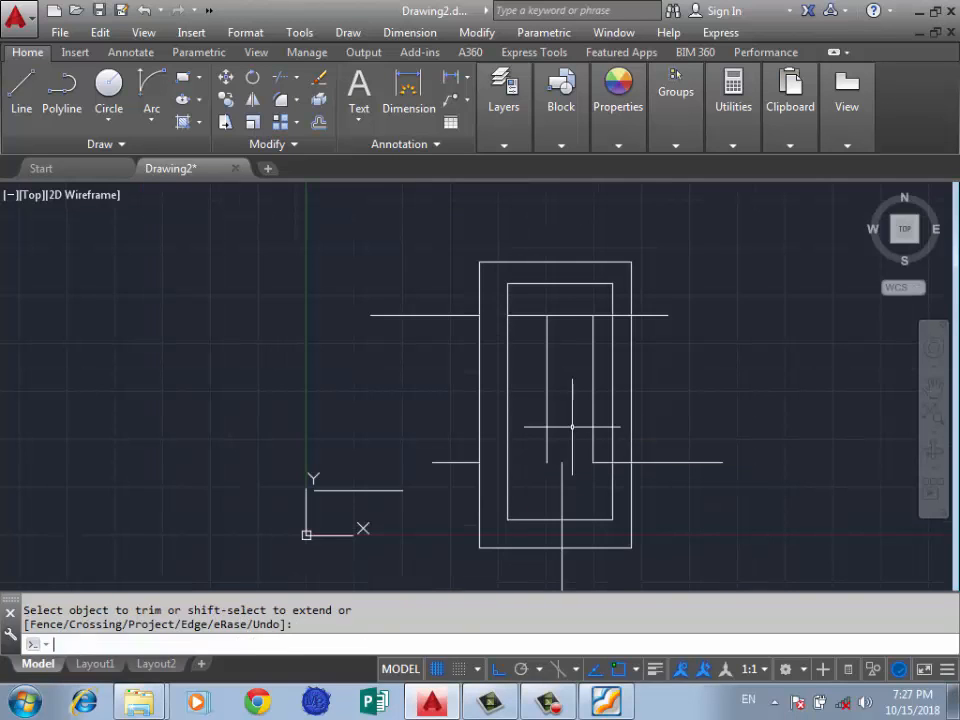
{"action": "key", "text": "Return"}
{"action": "key", "text": "Return"}
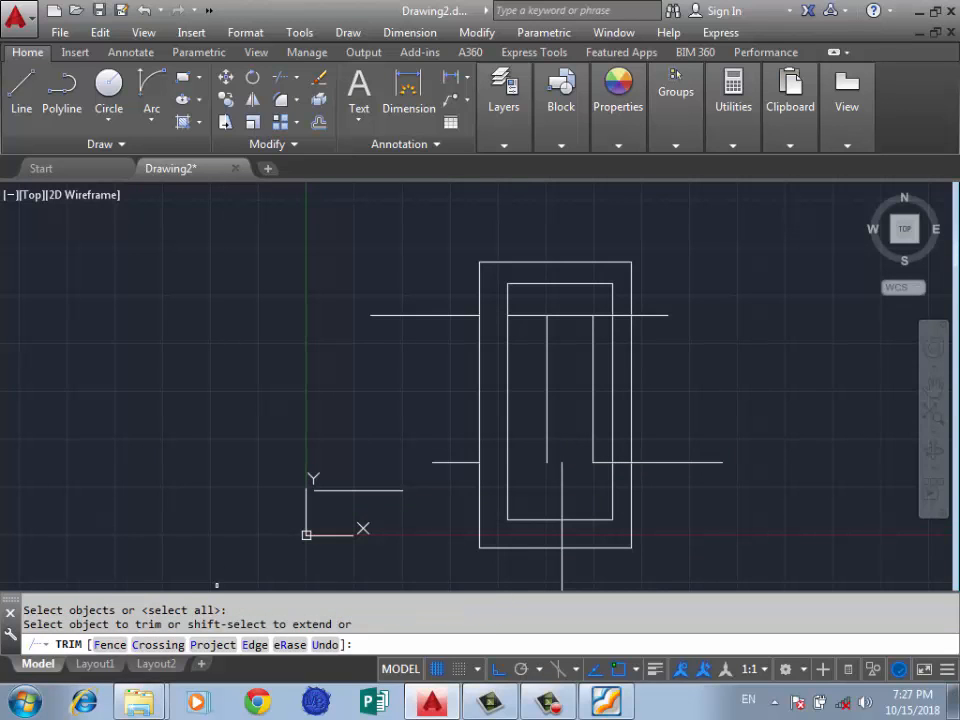
{"action": "type", "text": "r"}
{"action": "key", "text": "Return"}
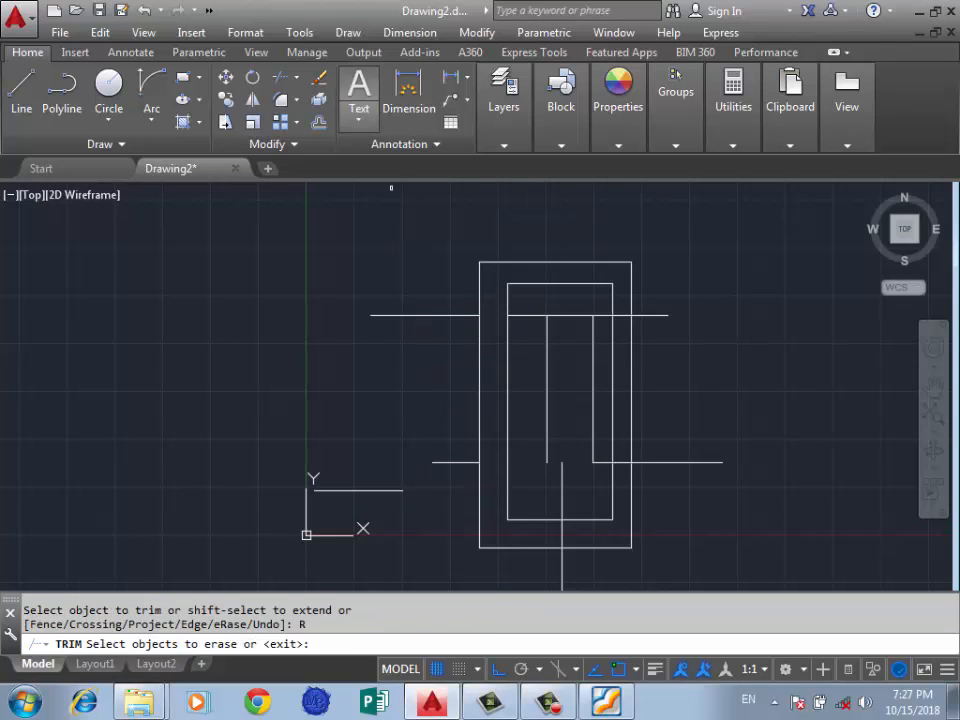
{"action": "right_click", "coordinate": [420, 249]}
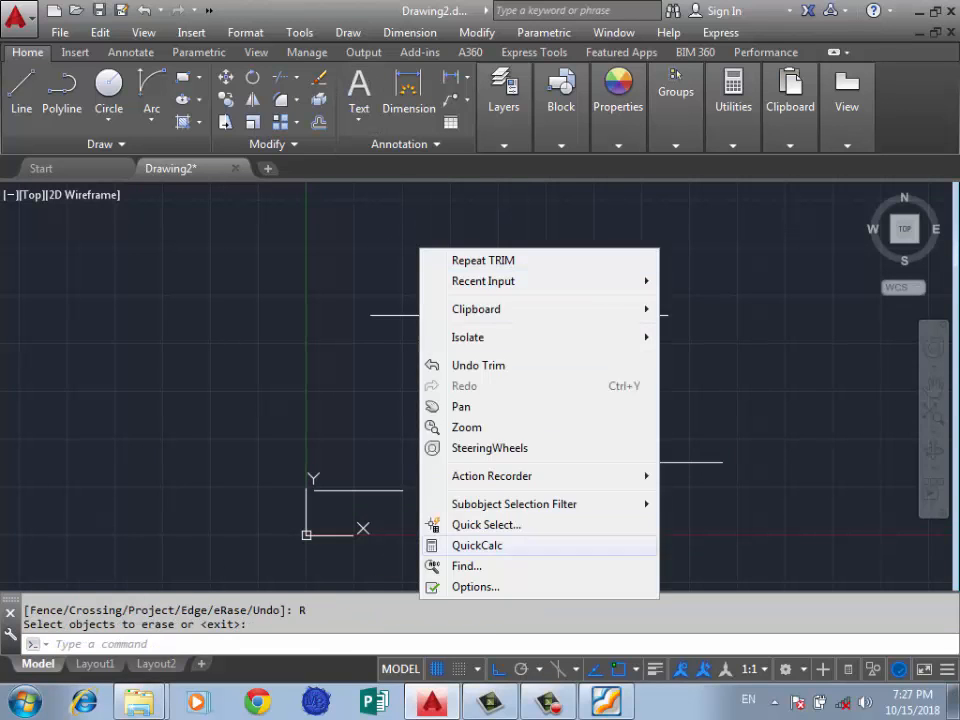
{"action": "left_click", "coordinate": [366, 214]}
{"action": "left_click", "coordinate": [429, 281]}
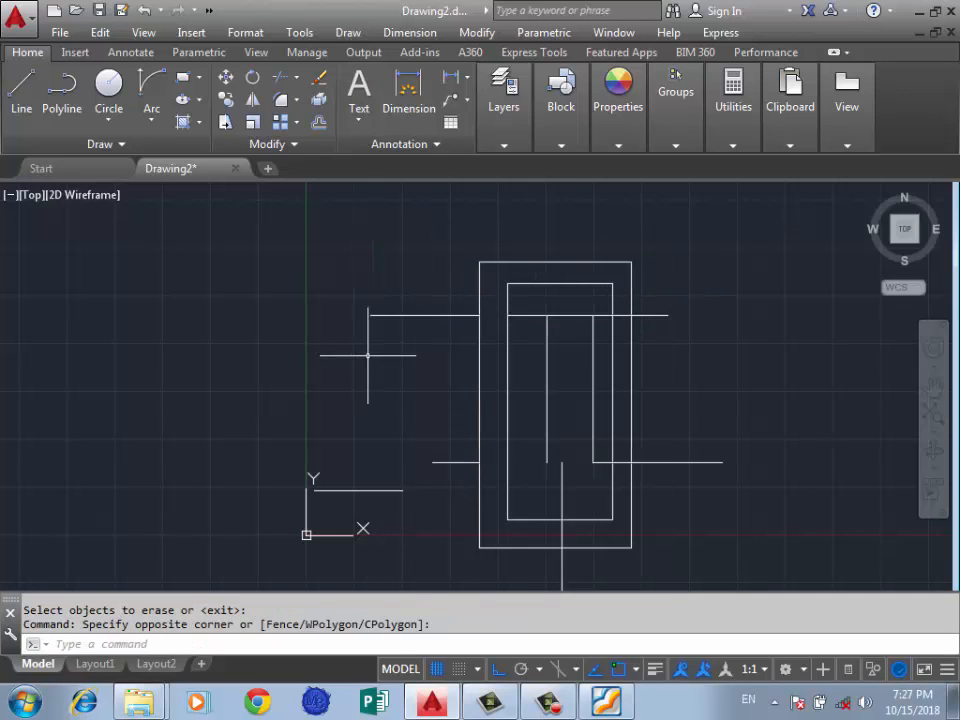
Step: Erase the segment of the upper horizontal line that lies left of the outer rectangle
{"action": "left_click", "coordinate": [435, 275]}
{"action": "left_click", "coordinate": [363, 352]}
{"action": "right_click", "coordinate": [406, 259]}
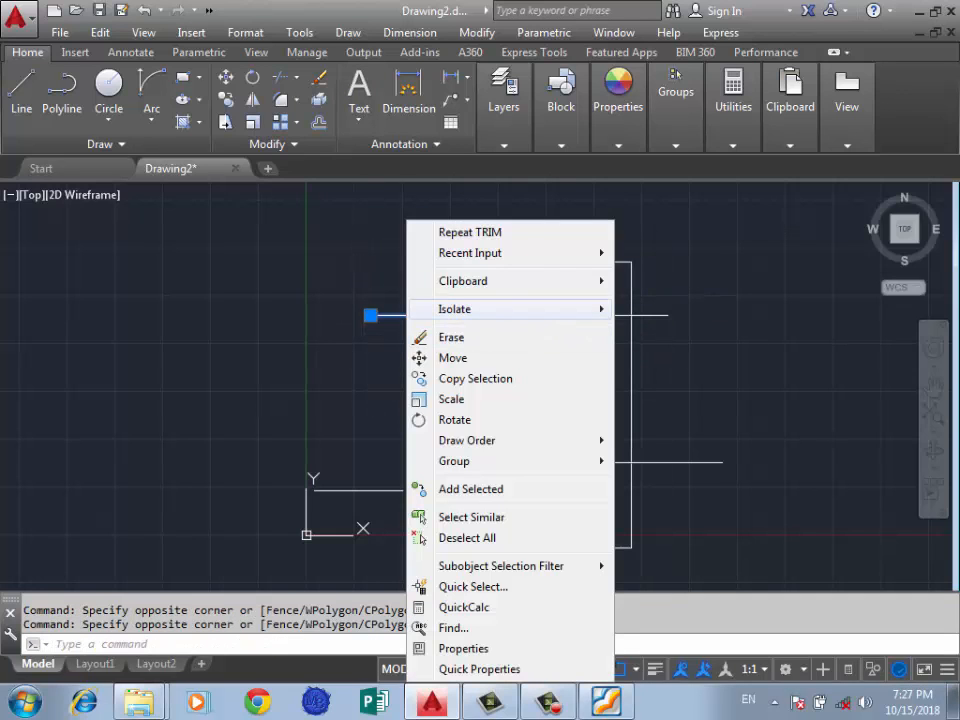
{"action": "left_click", "coordinate": [451, 337]}
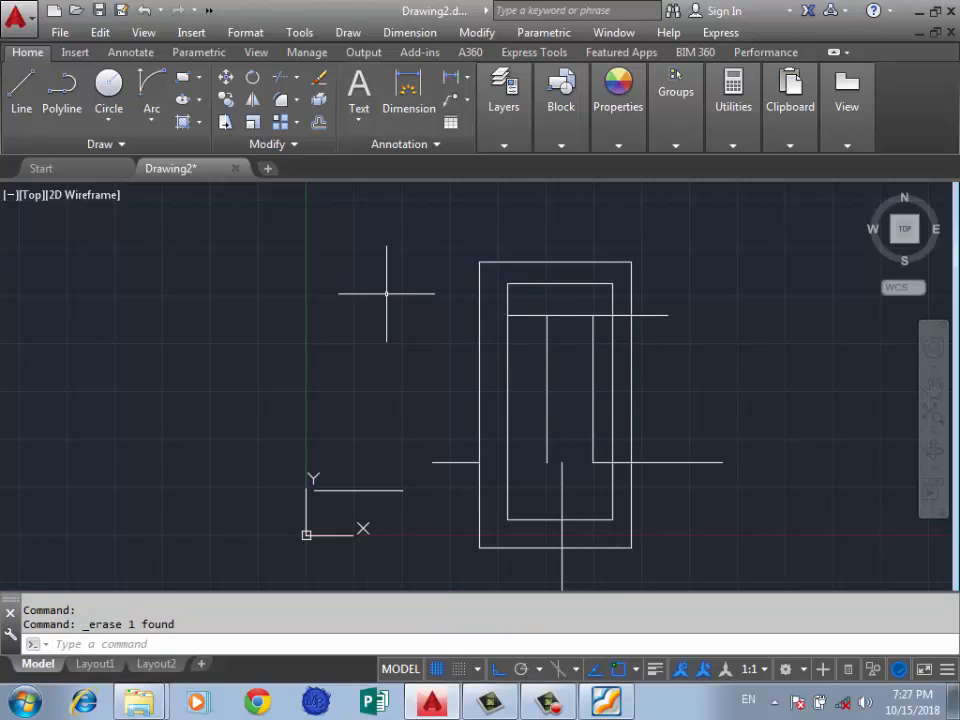
Step: Erase the outer and inner rectangles with Trim's eRase option
{"action": "key", "text": "Return"}
{"action": "key", "text": "Return"}
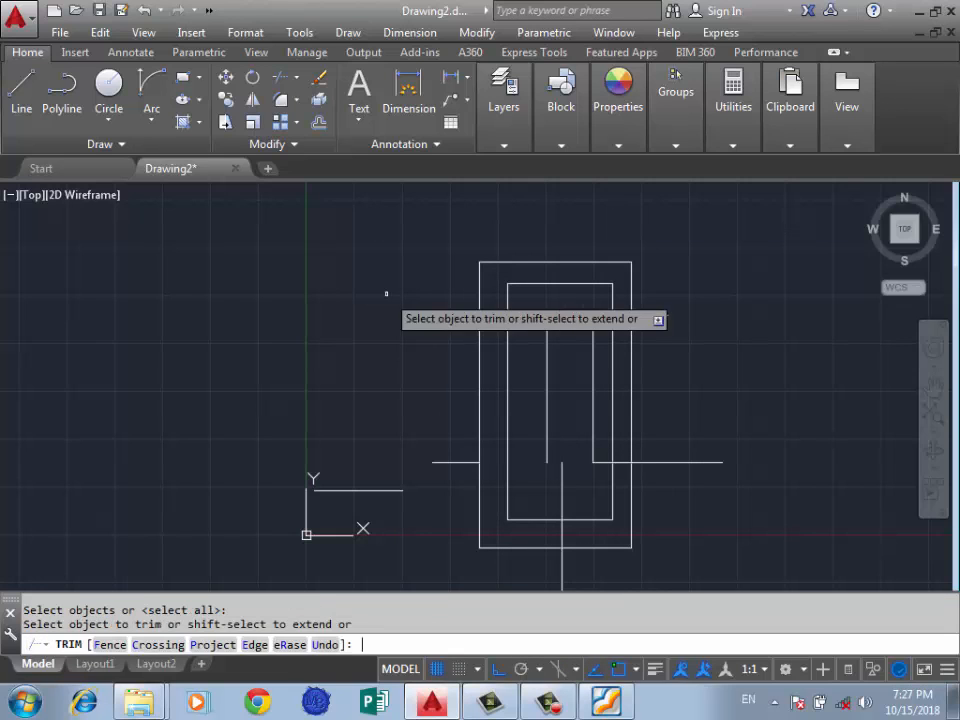
{"action": "type", "text": "r"}
{"action": "key", "text": "Return"}
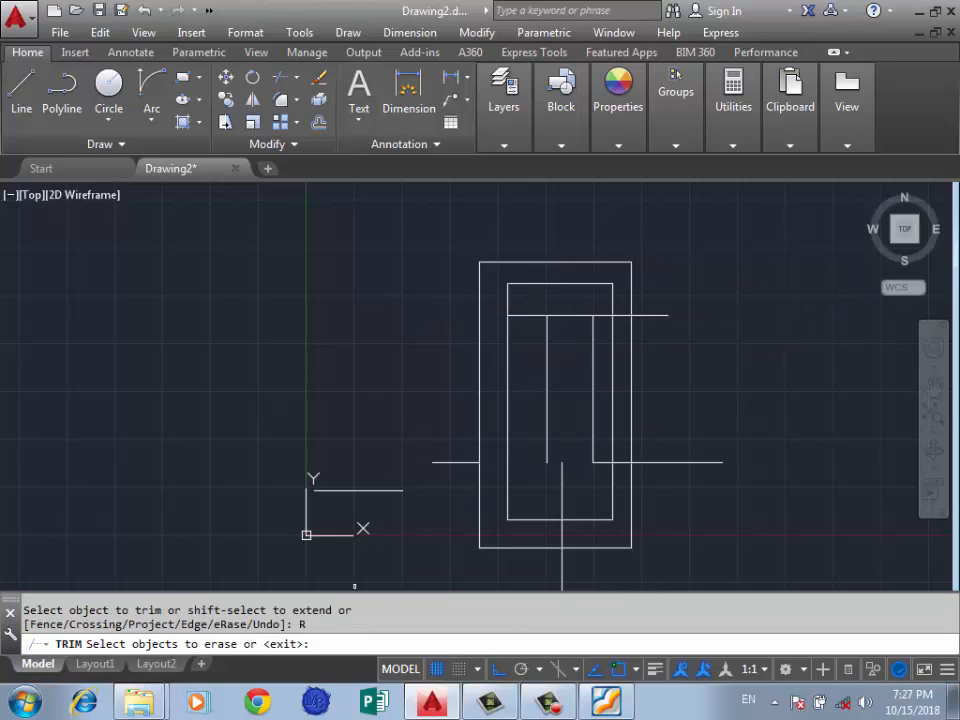
{"action": "left_click", "coordinate": [556, 261]}
{"action": "left_click", "coordinate": [557, 284]}
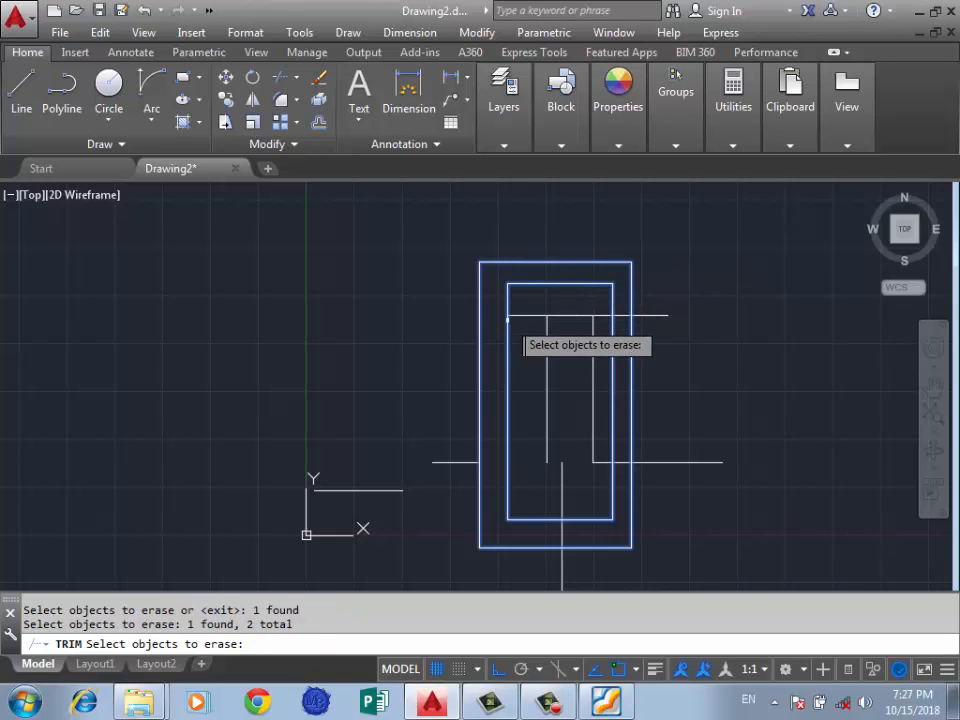
{"action": "key", "text": "Return"}
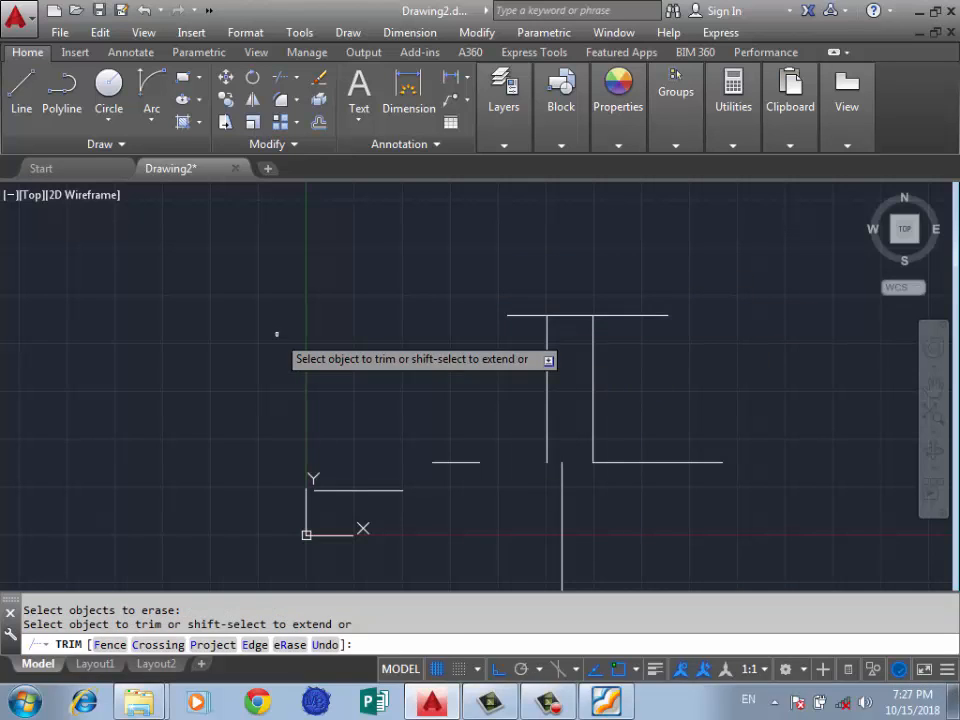
Step: Undo the Trim command that erased the two rectangles
{"action": "key", "text": "ctrl+z"}
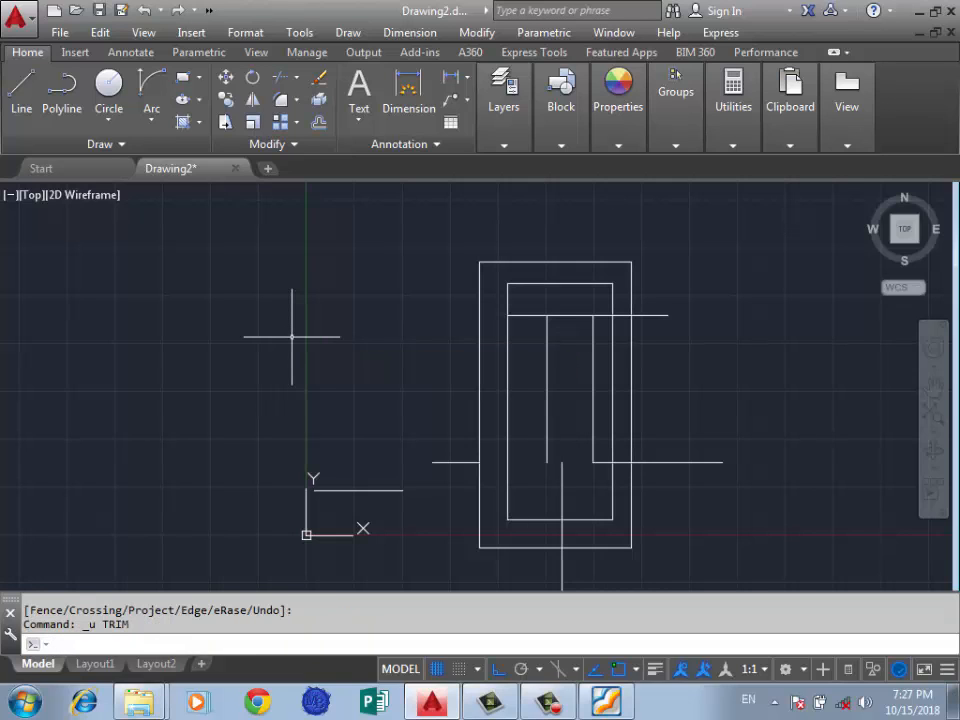
{"action": "key", "text": "Return"}
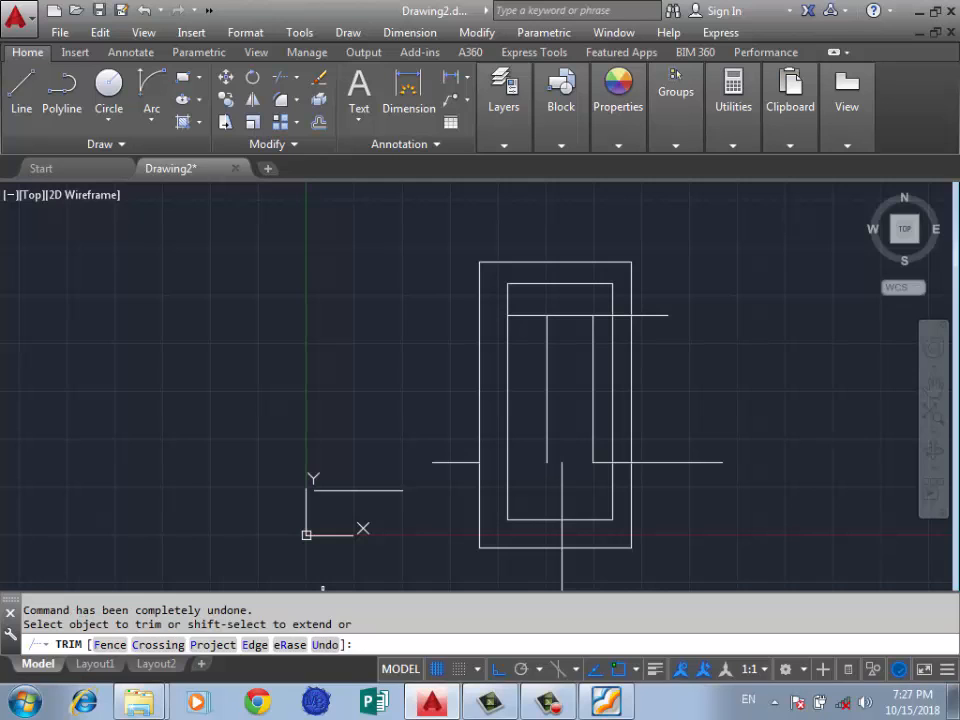
{"action": "key", "text": "Escape"}
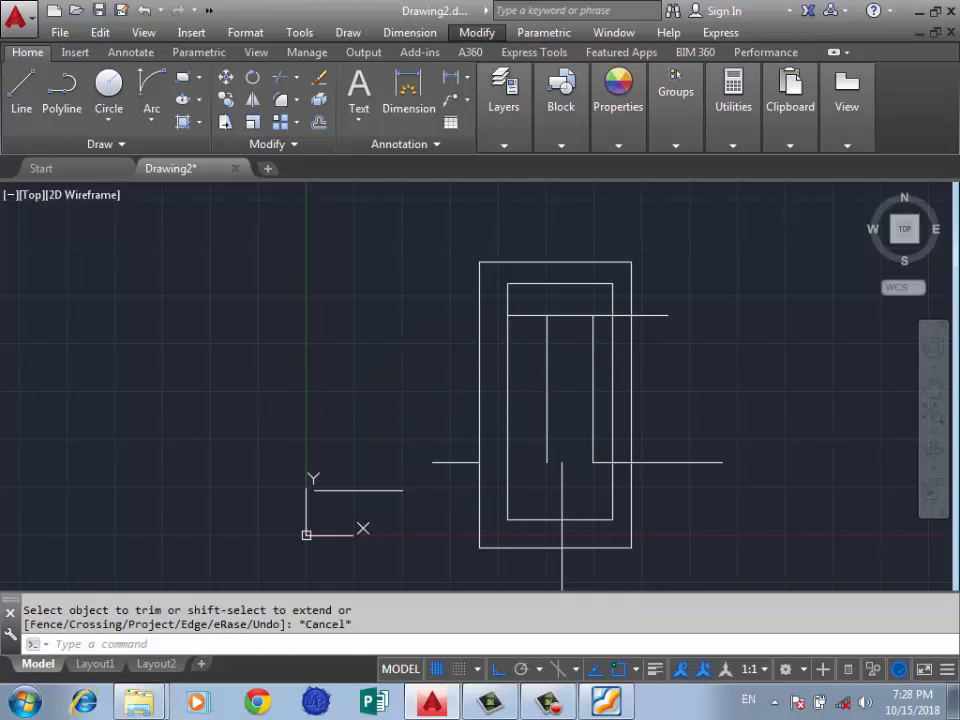
{"action": "left_click", "coordinate": [342, 361]}
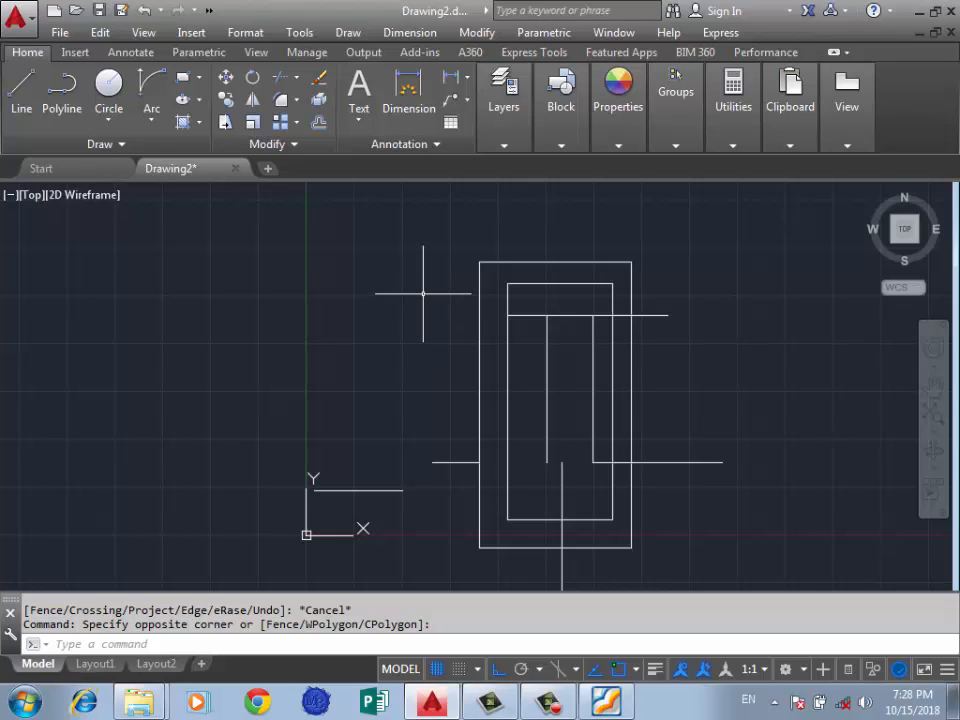
{"action": "scroll", "coordinate": [618, 297], "scroll_direction": "up", "scroll_amount": 4}
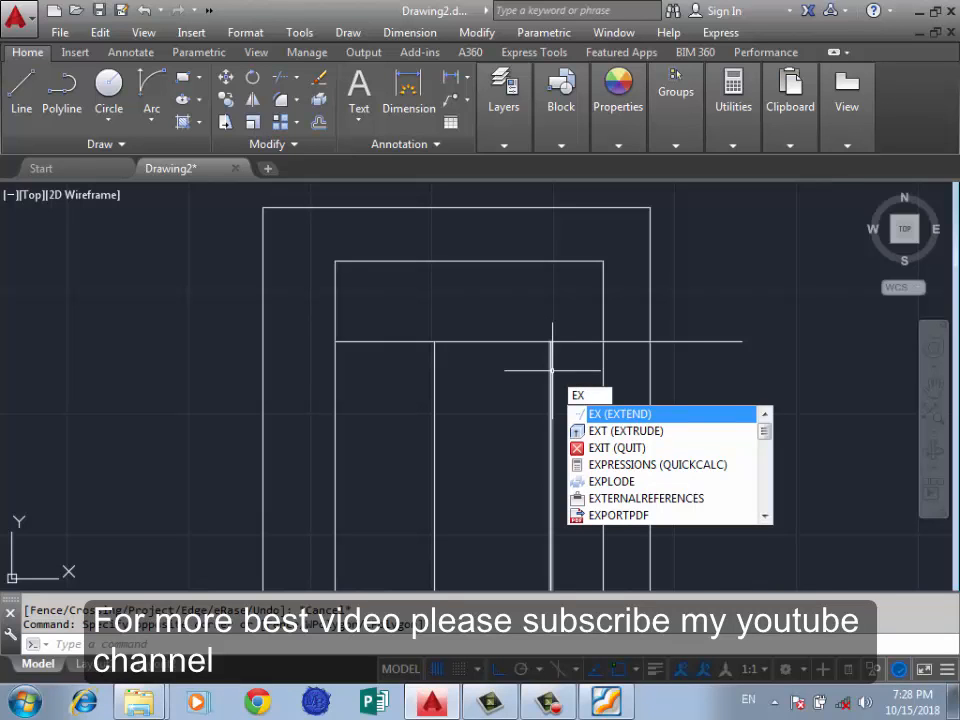
{"action": "key", "text": "Escape"}
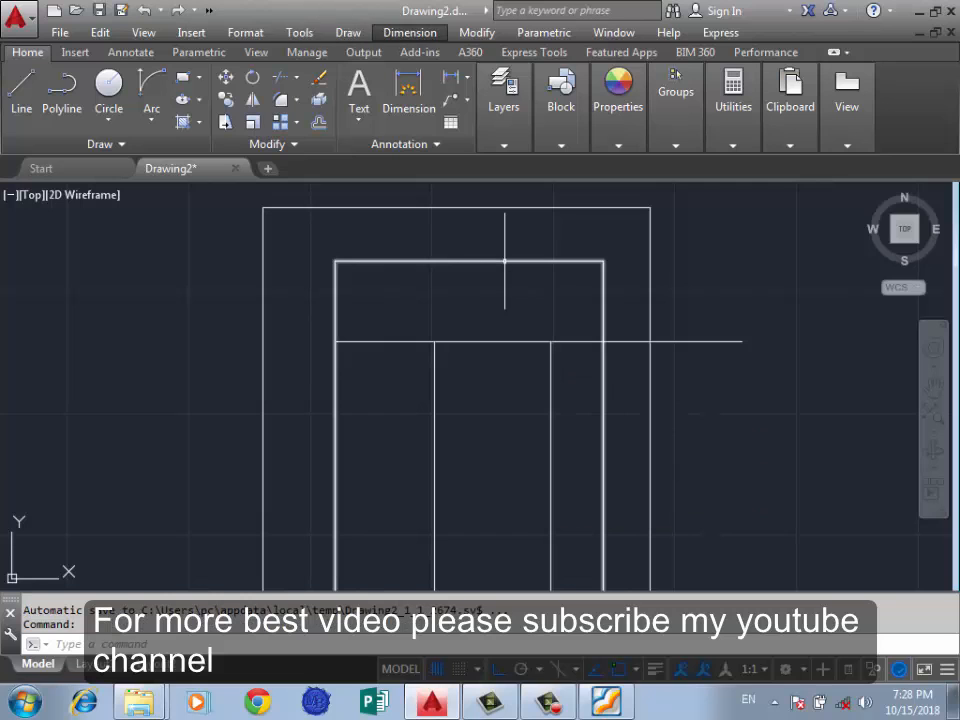
{"action": "left_click", "coordinate": [477, 32]}
{"action": "mouse_move", "coordinate": [540, 586]}
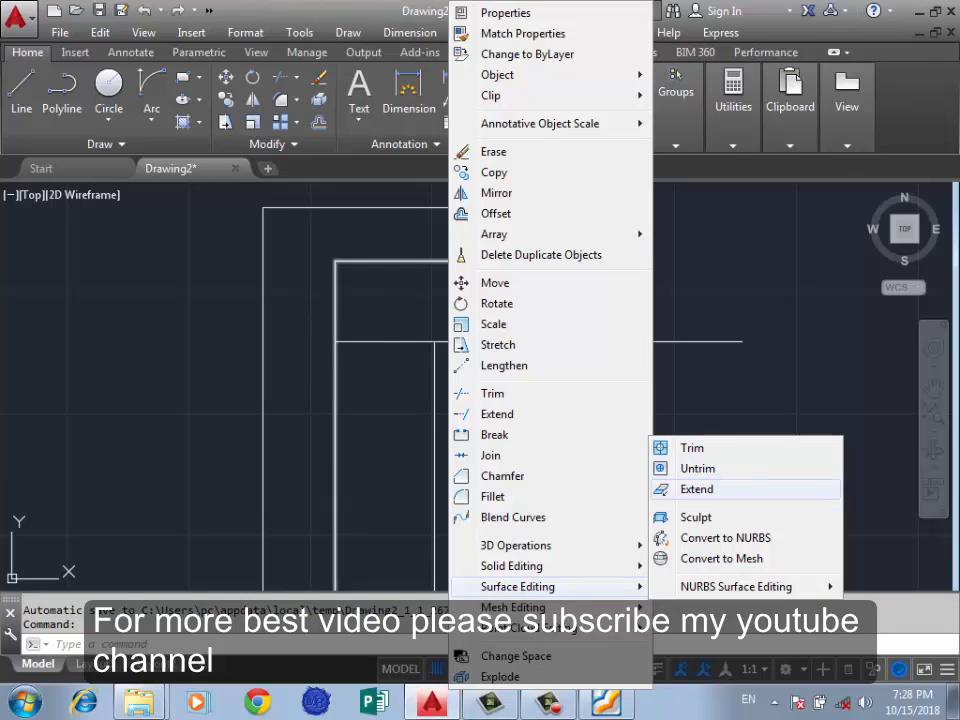
{"action": "left_click", "coordinate": [697, 489]}
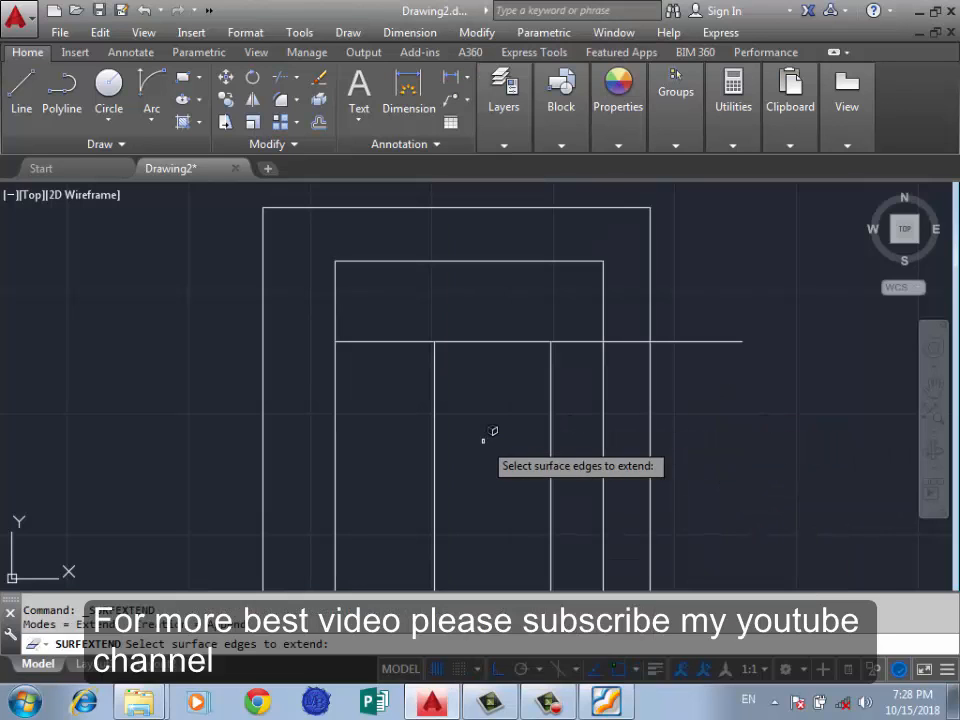
{"action": "scroll", "coordinate": [490, 435], "scroll_direction": "down", "scroll_amount": 4}
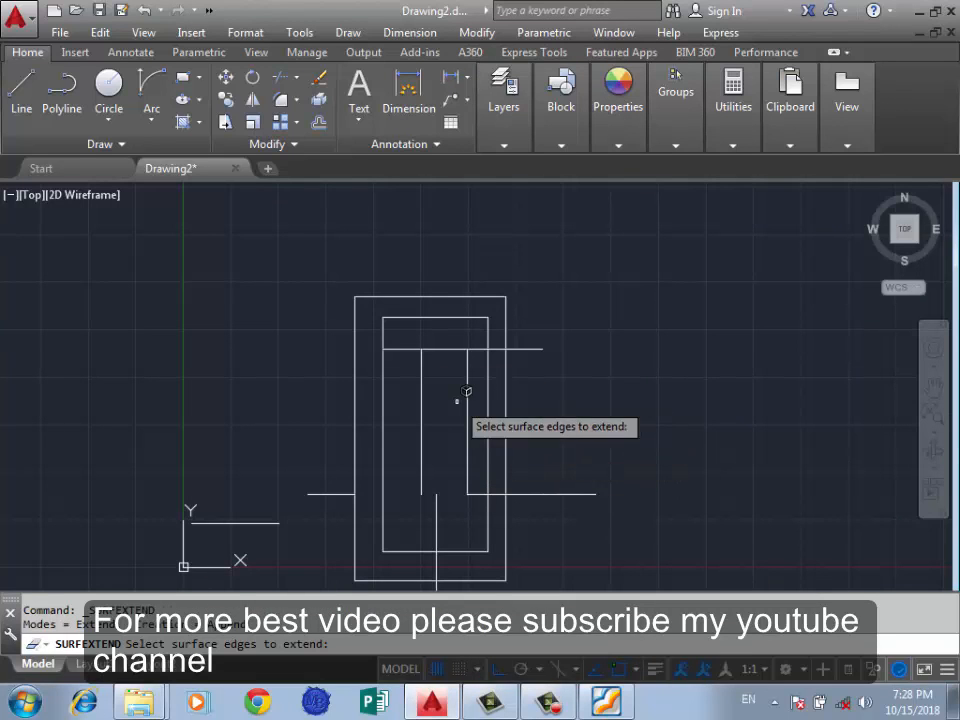
{"action": "key", "text": "Escape"}
Step: Try Surface Extend on the upper horizontal line and the inner rectangle's lower edge
{"action": "key", "text": "Return"}
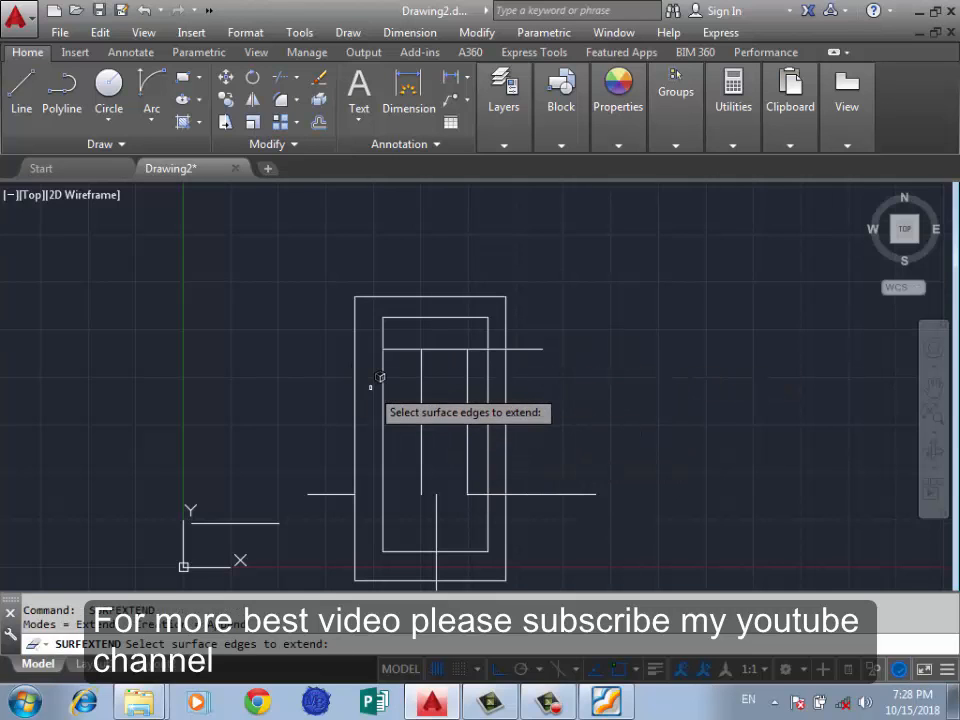
{"action": "scroll", "coordinate": [490, 362], "scroll_direction": "up", "scroll_amount": 2}
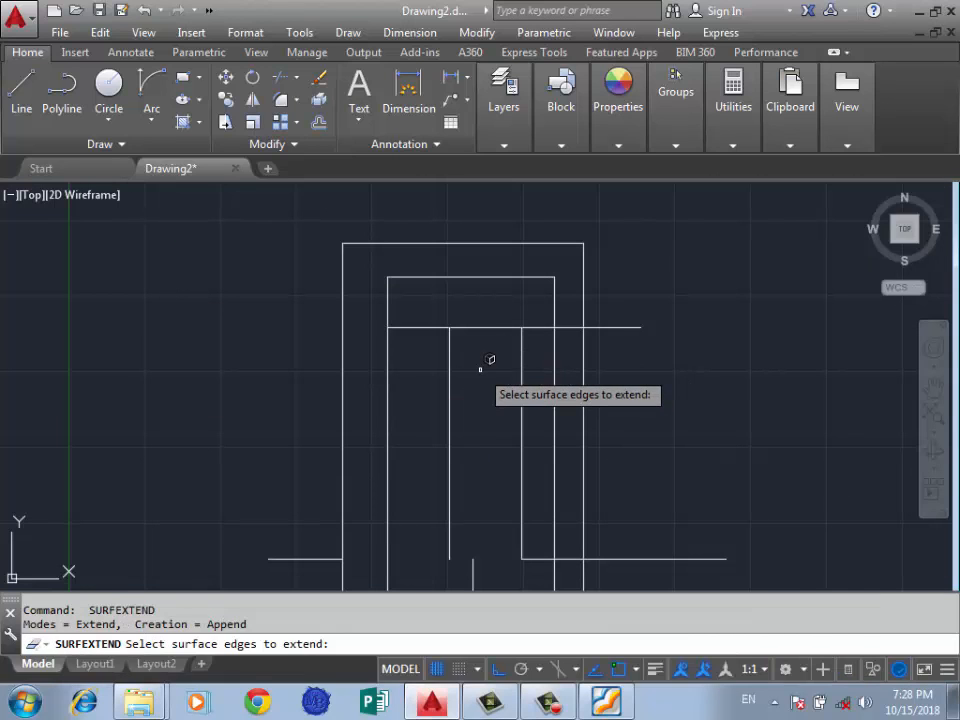
{"action": "scroll", "coordinate": [490, 362], "scroll_direction": "down", "scroll_amount": 2}
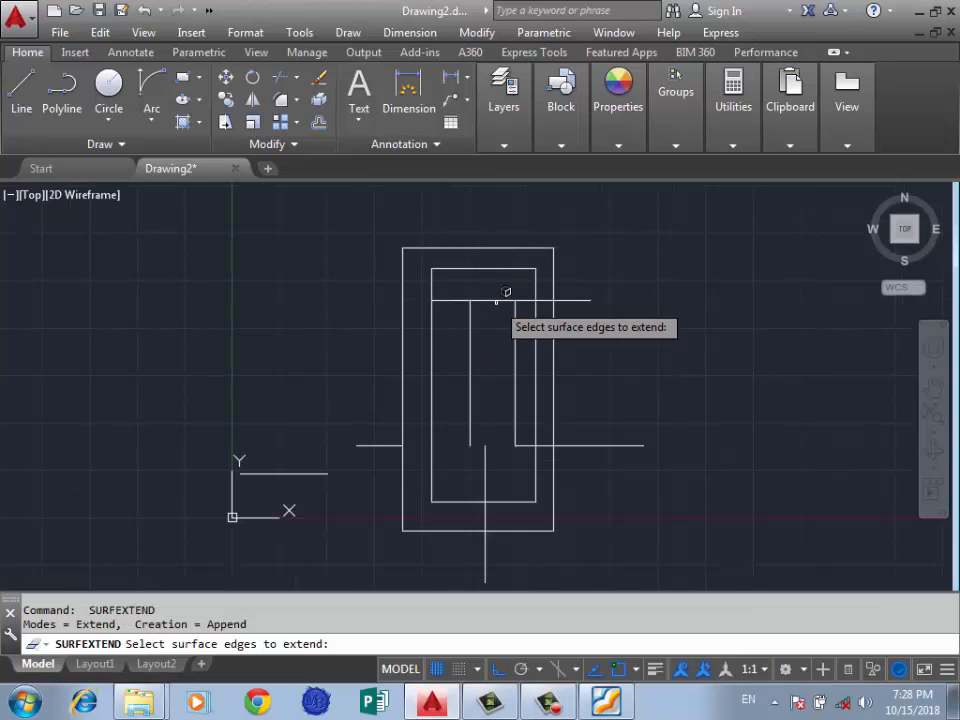
{"action": "scroll", "coordinate": [504, 288], "scroll_direction": "up", "scroll_amount": 2}
{"action": "left_click", "coordinate": [499, 298]}
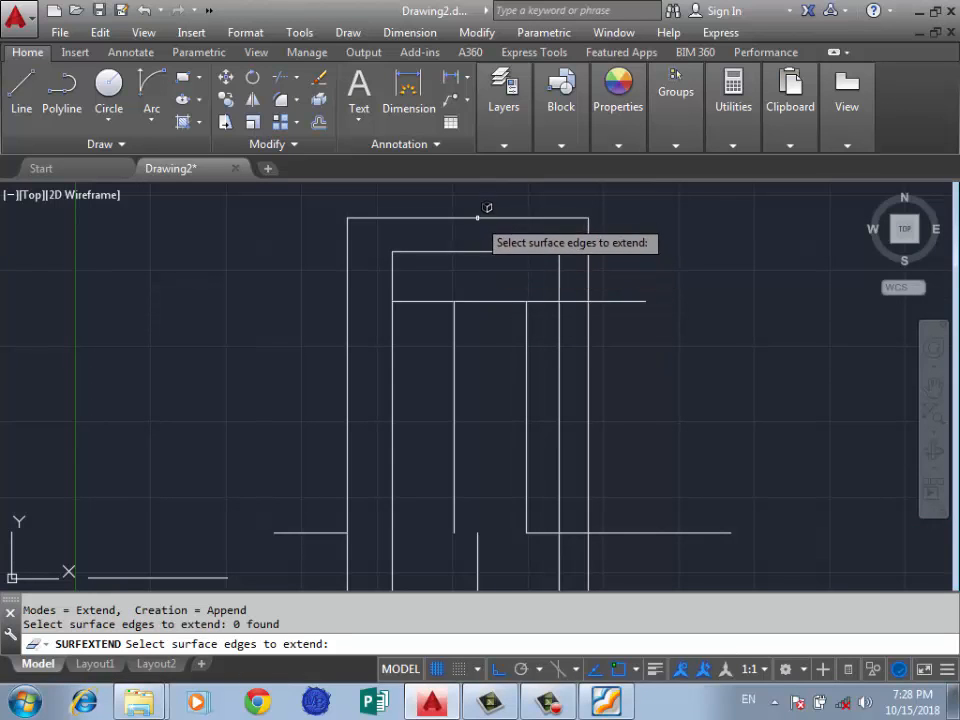
{"action": "scroll", "coordinate": [568, 258], "scroll_direction": "down", "scroll_amount": 2}
{"action": "scroll", "coordinate": [516, 404], "scroll_direction": "up", "scroll_amount": 1}
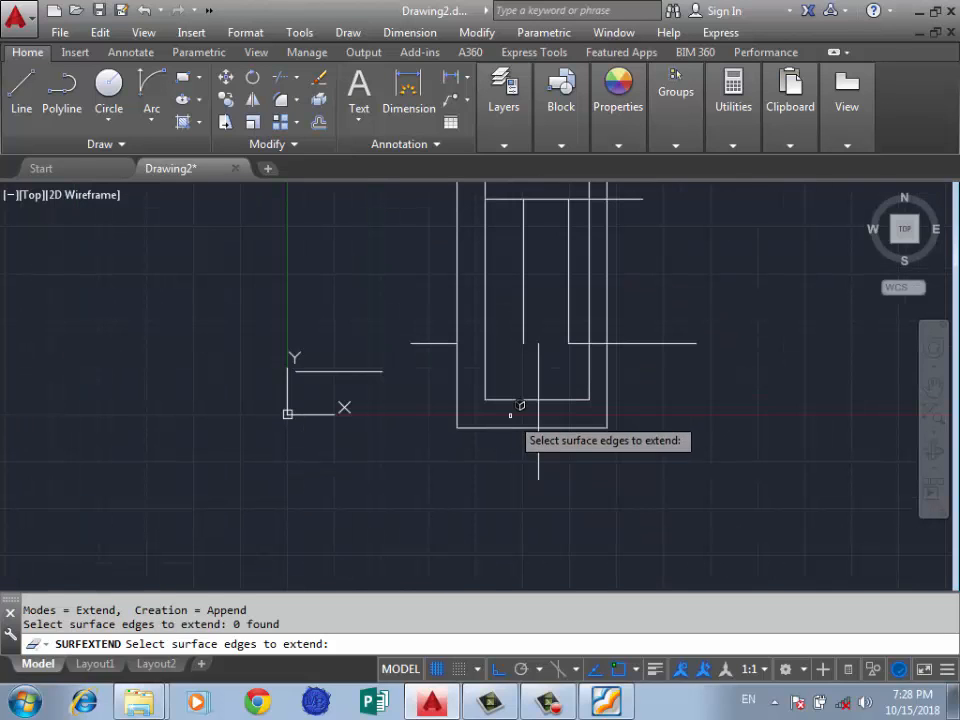
{"action": "left_click", "coordinate": [549, 398]}
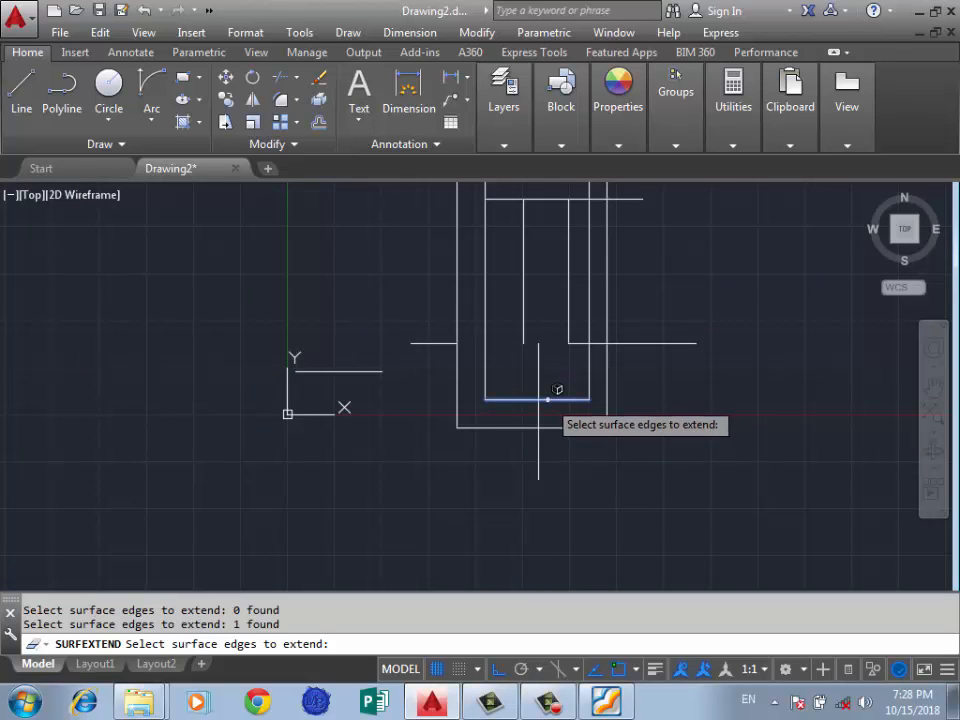
{"action": "left_click", "coordinate": [500, 343]}
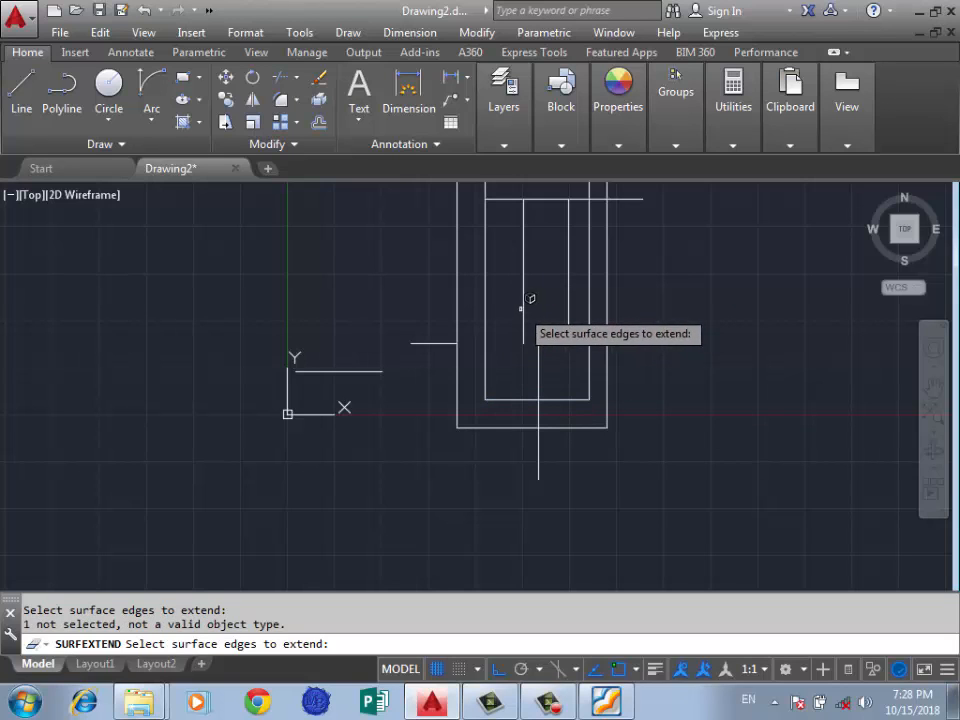
Step: Try Surface Extend again, picking the inner rectangle's lower edge and the left-hand inner vertical line
{"action": "key", "text": "Return"}
{"action": "key", "text": "Return"}
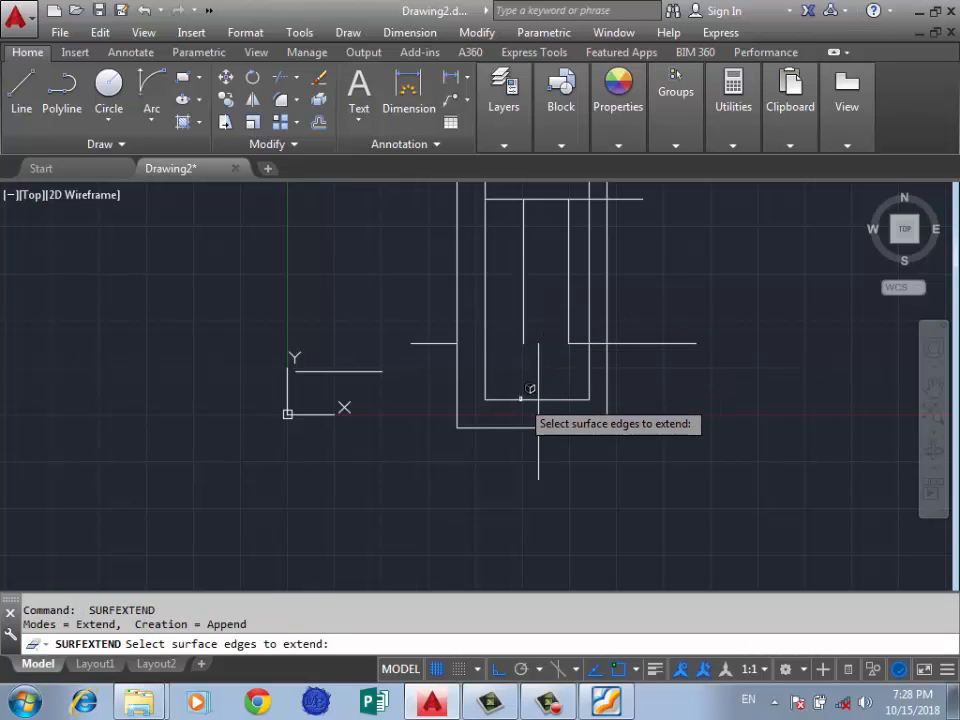
{"action": "left_click", "coordinate": [525, 398]}
{"action": "left_click", "coordinate": [523, 328]}
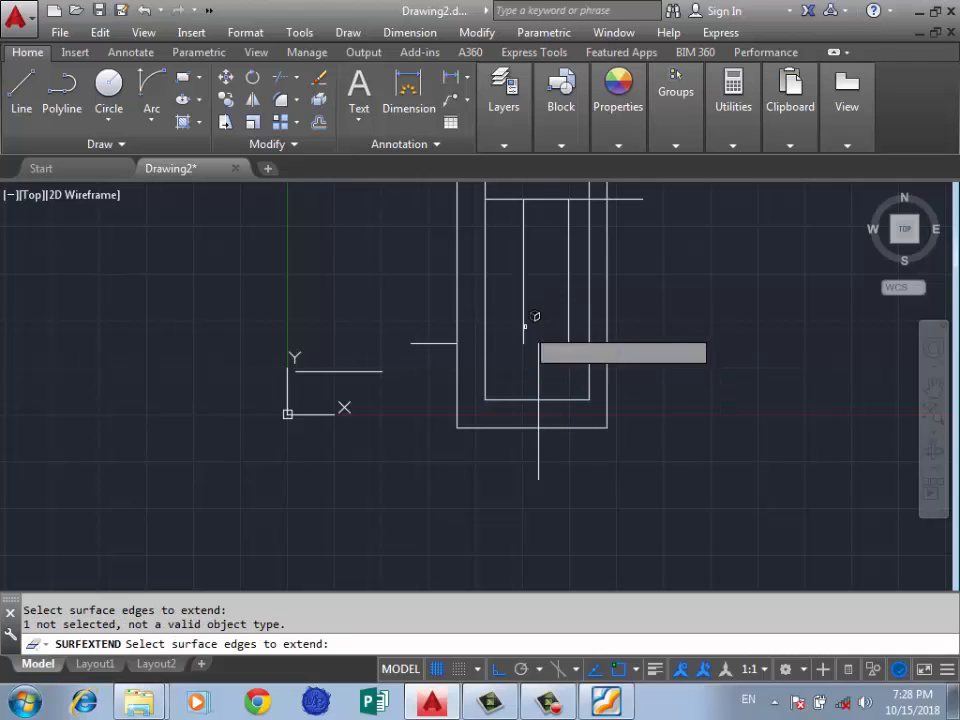
{"action": "key", "text": "Escape"}
{"action": "scroll", "coordinate": [584, 400], "scroll_direction": "down", "scroll_amount": 2}
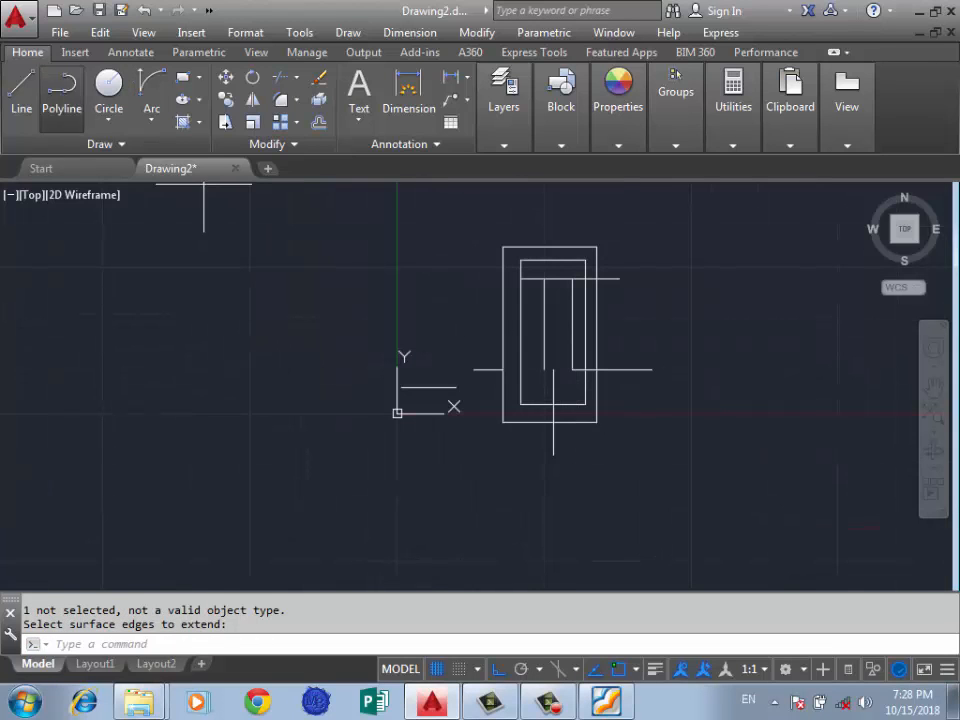
{"action": "left_click", "coordinate": [61, 85]}
{"action": "scroll", "coordinate": [410, 350], "scroll_direction": "down", "scroll_amount": 4}
{"action": "key", "text": "Escape"}
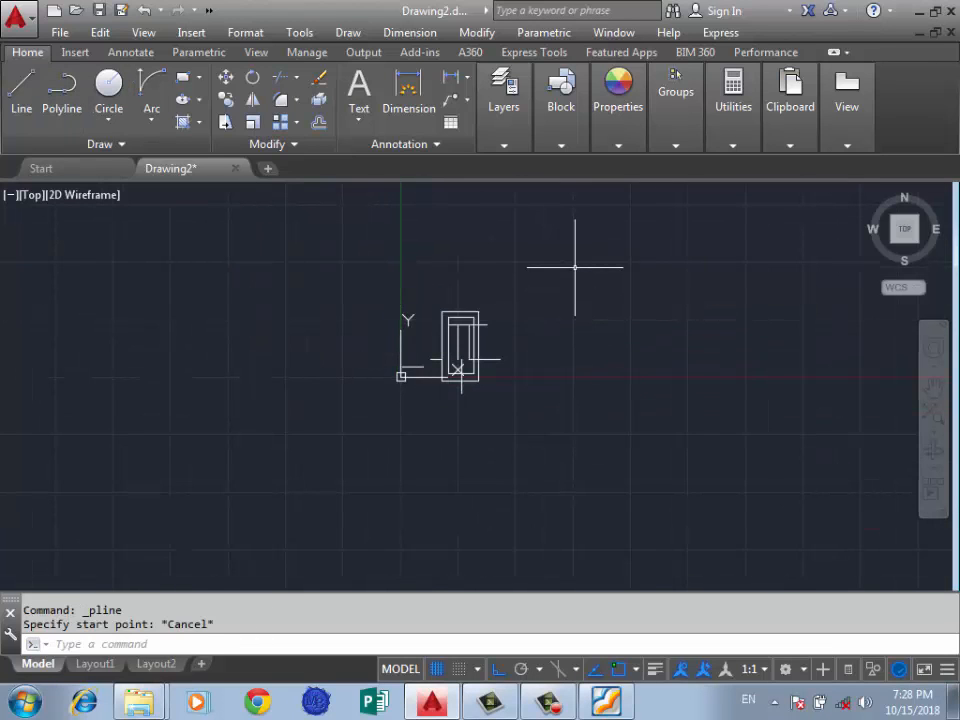
Step: With the inner rectangle as the boundary, extend the two hanging vertical lines down to its lower edge
{"action": "key", "text": "Return"}
{"action": "key", "text": "Return"}
{"action": "scroll", "coordinate": [438, 392], "scroll_direction": "up", "scroll_amount": 6}
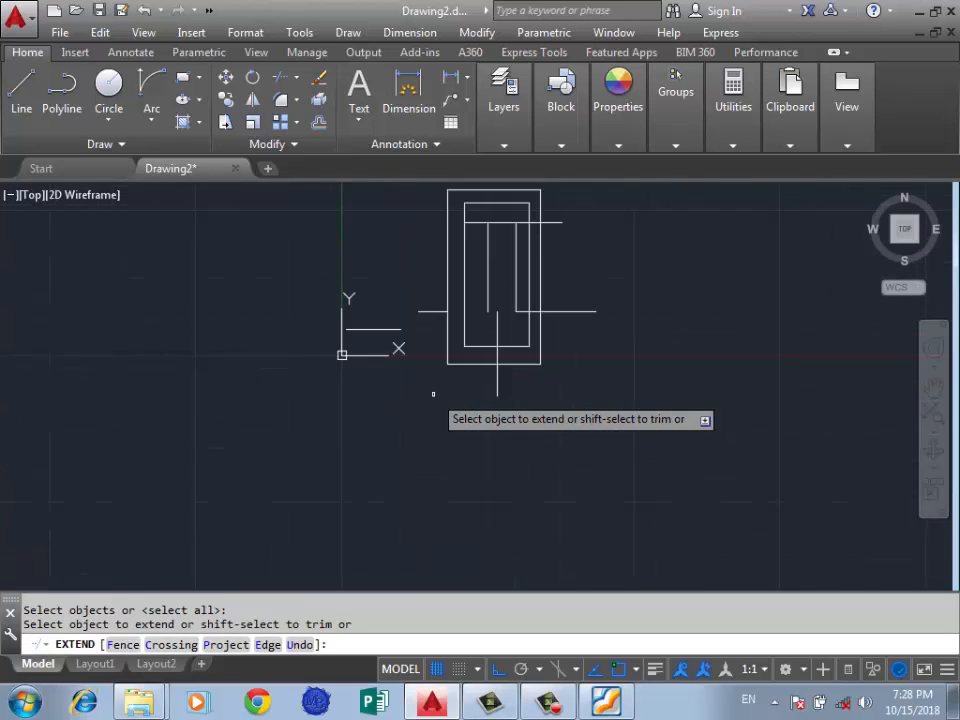
{"action": "key", "text": "Return"}
{"action": "key", "text": "Return"}
{"action": "scroll", "coordinate": [512, 237], "scroll_direction": "up", "scroll_amount": 2}
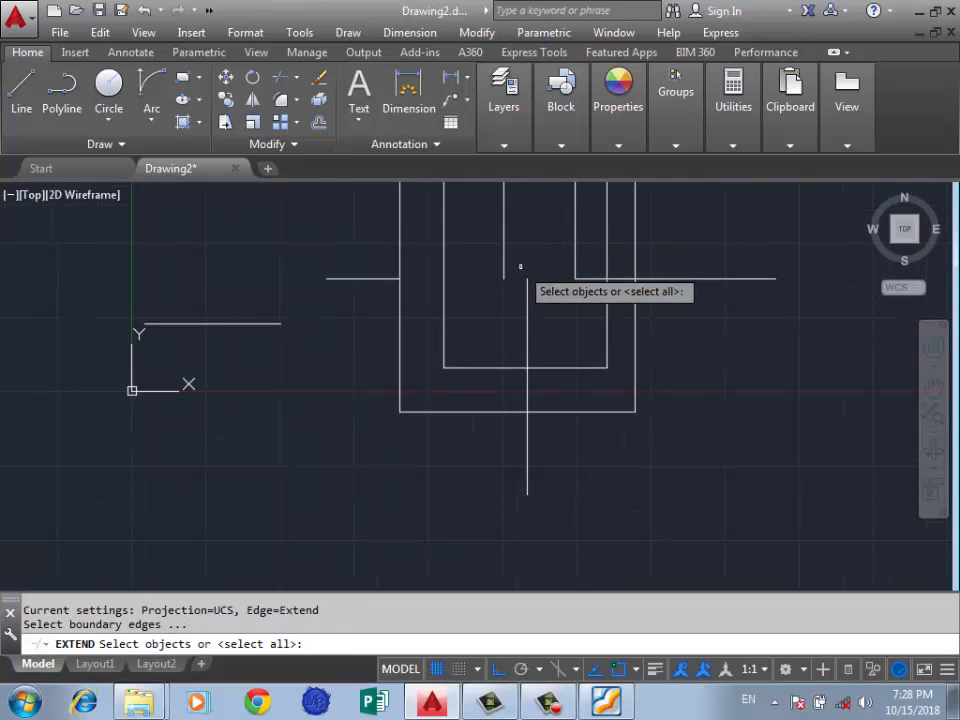
{"action": "left_click", "coordinate": [504, 366]}
{"action": "scroll", "coordinate": [502, 345], "scroll_direction": "down", "scroll_amount": 2}
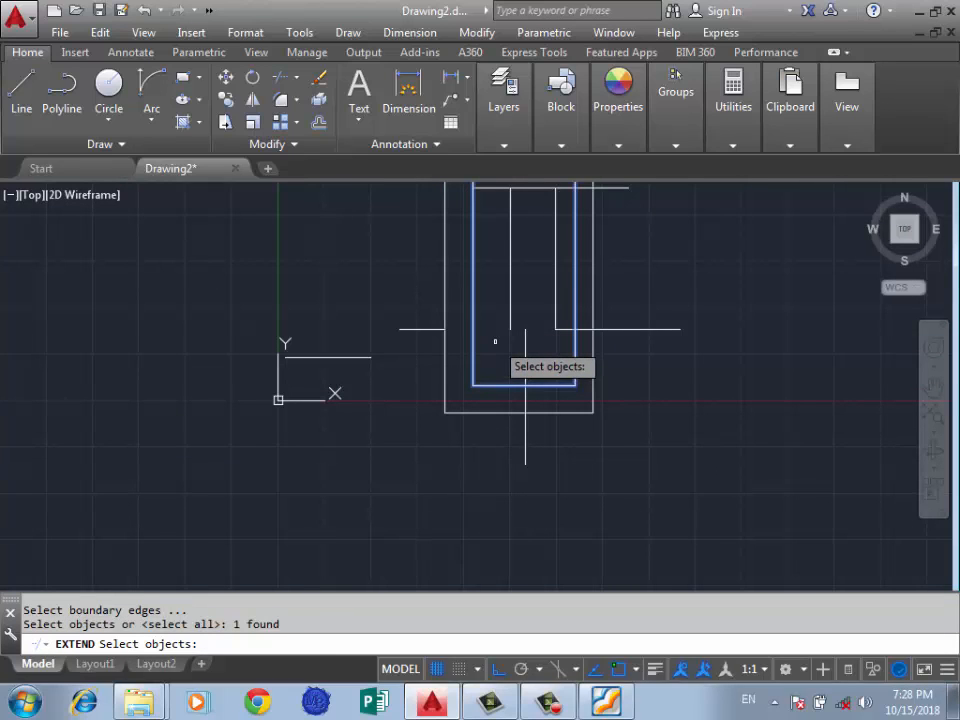
{"action": "key", "text": "Return"}
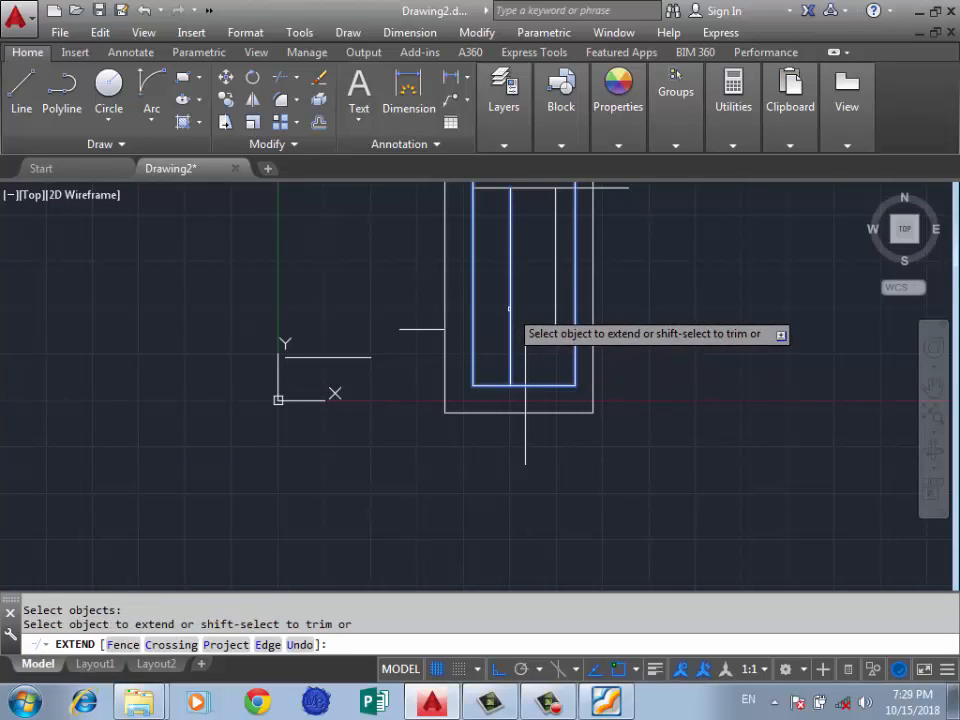
{"action": "left_click", "coordinate": [556, 300]}
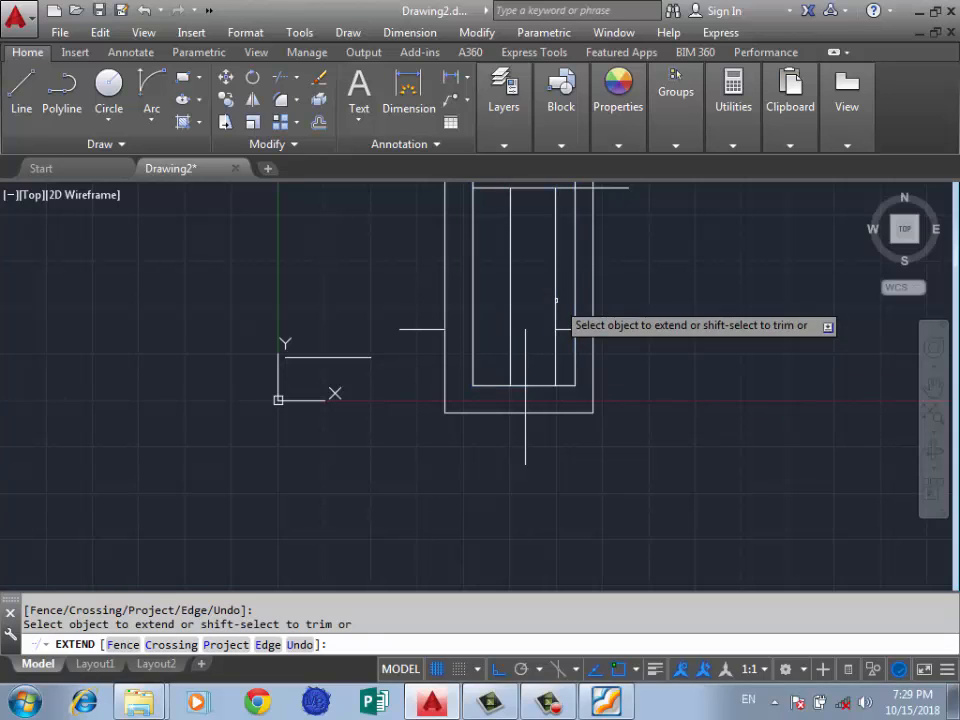
Step: Extend the lowest vertical line up to the inner rectangle's upper edge and both lower horizontal segments to its left side
{"action": "left_click", "coordinate": [525, 453]}
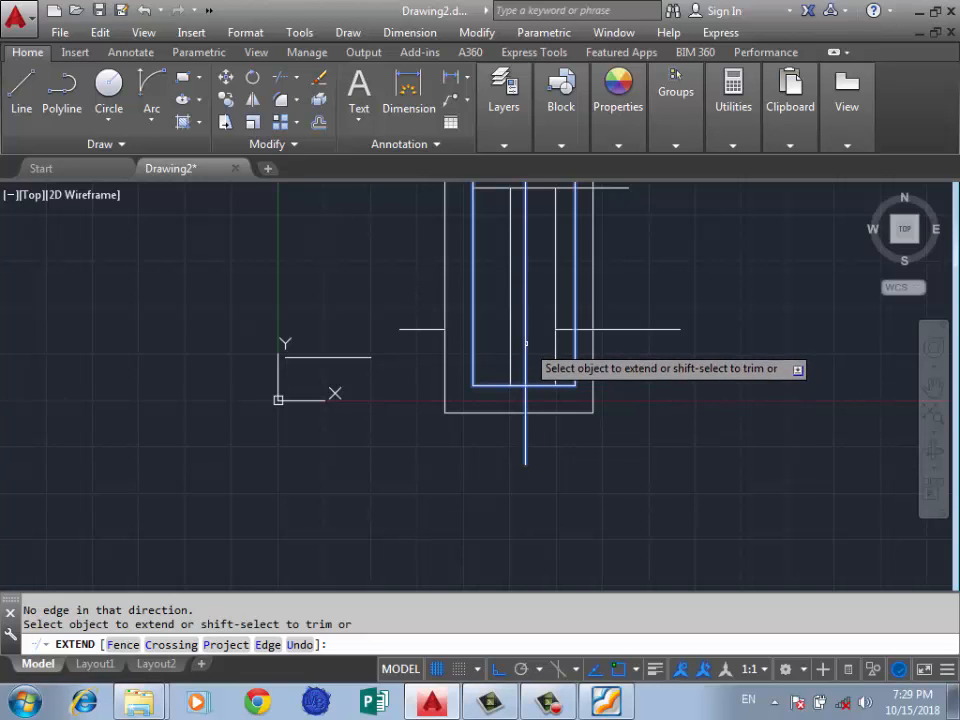
{"action": "scroll", "coordinate": [526, 336], "scroll_direction": "down", "scroll_amount": 3}
{"action": "scroll", "coordinate": [532, 290], "scroll_direction": "up", "scroll_amount": 5}
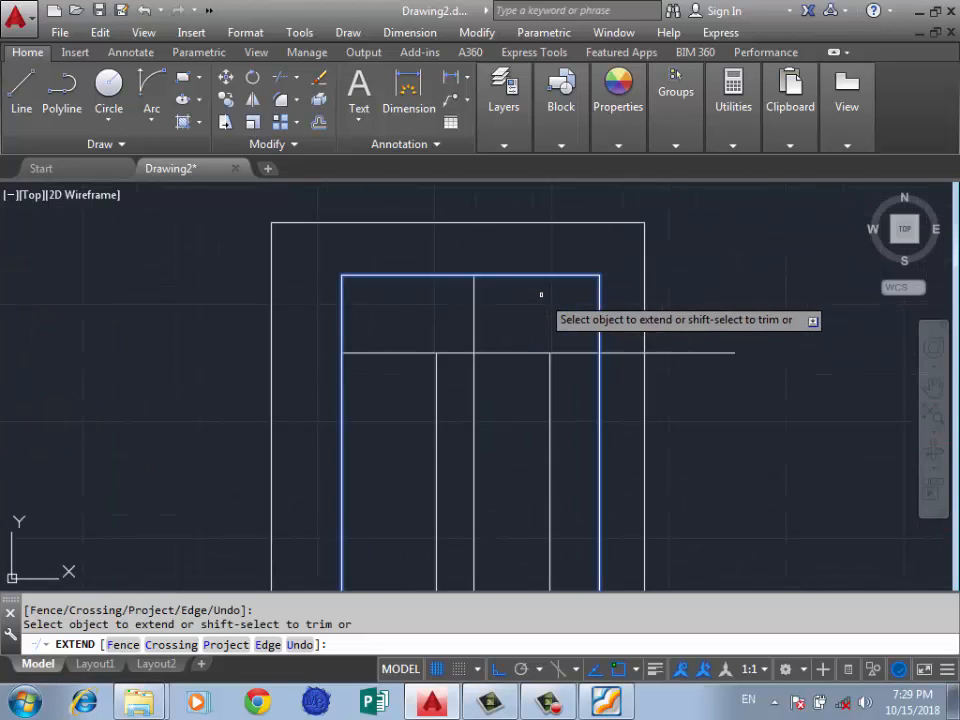
{"action": "scroll", "coordinate": [555, 266], "scroll_direction": "down", "scroll_amount": 4}
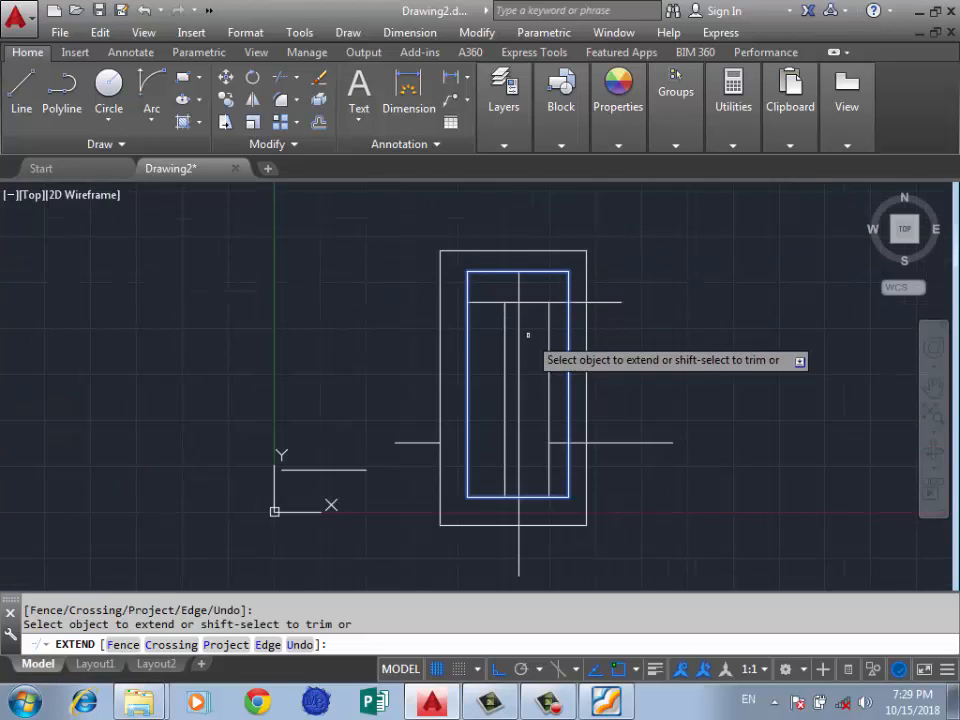
{"action": "left_click", "coordinate": [561, 442]}
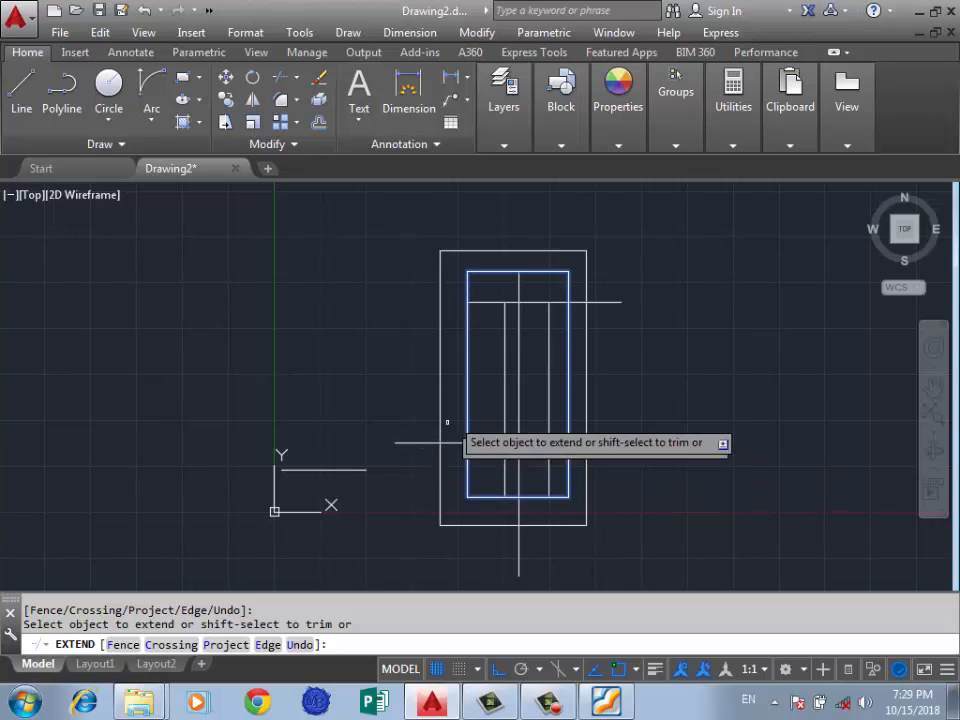
{"action": "key", "text": "Return"}
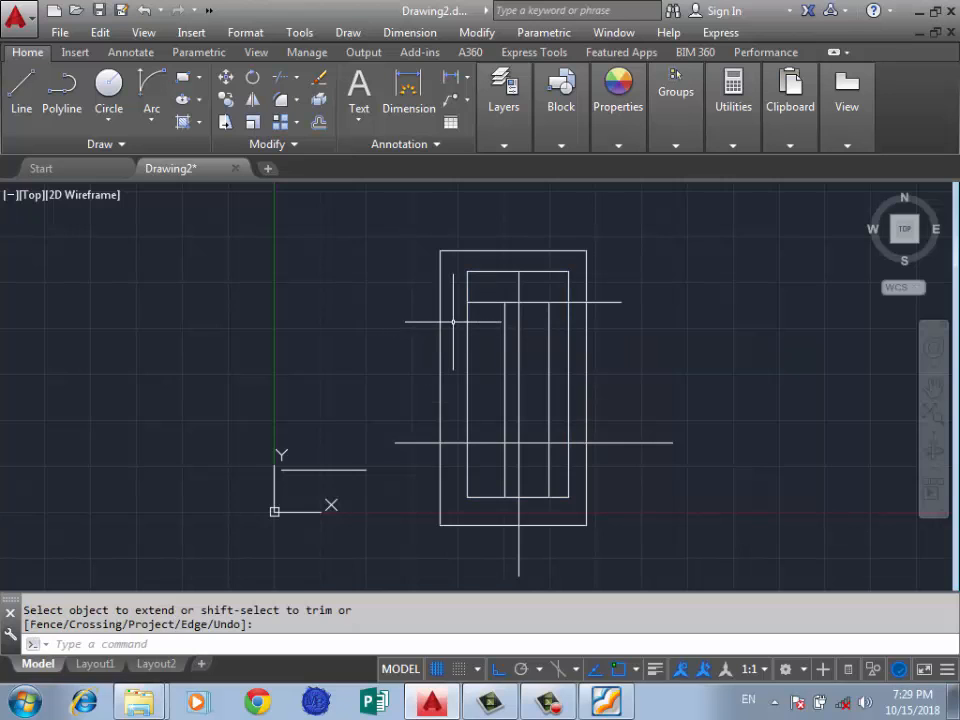
Step: Undo the last two Extend commands
{"action": "key", "text": "ctrl+z"}
{"action": "key", "text": "ctrl+z"}
{"action": "scroll", "coordinate": [430, 345], "scroll_direction": "up", "scroll_amount": 4}
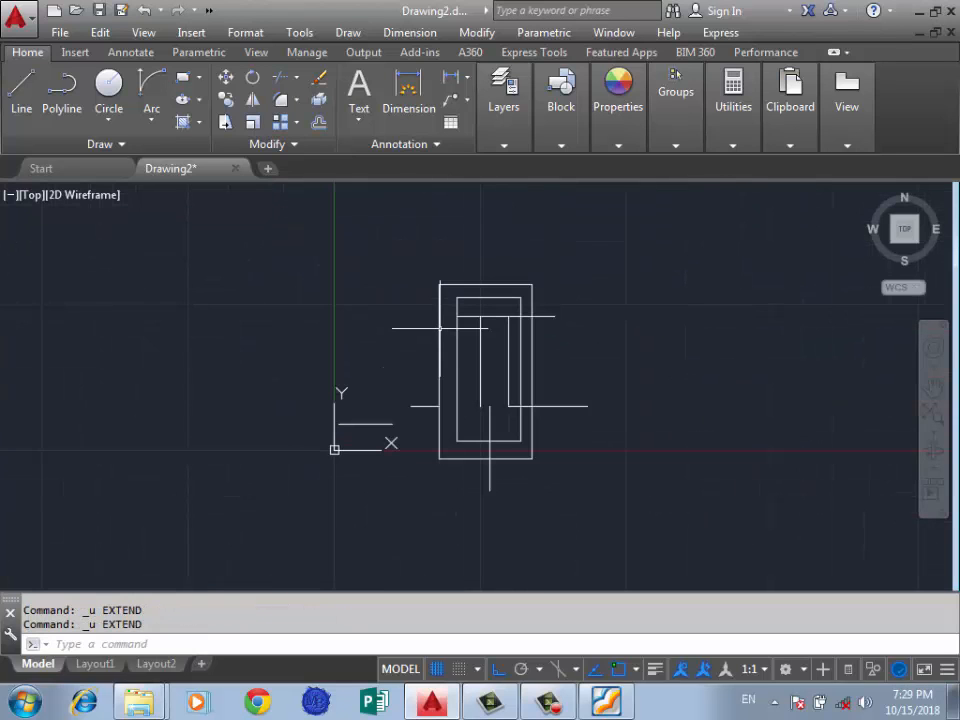
Step: With all objects as boundaries, extend the lowest vertical line upward and the two hanging vertical lines to the inner rectangle's lower edge
{"action": "type", "text": "x"}
{"action": "key", "text": "Return"}
{"action": "key", "text": "Return"}
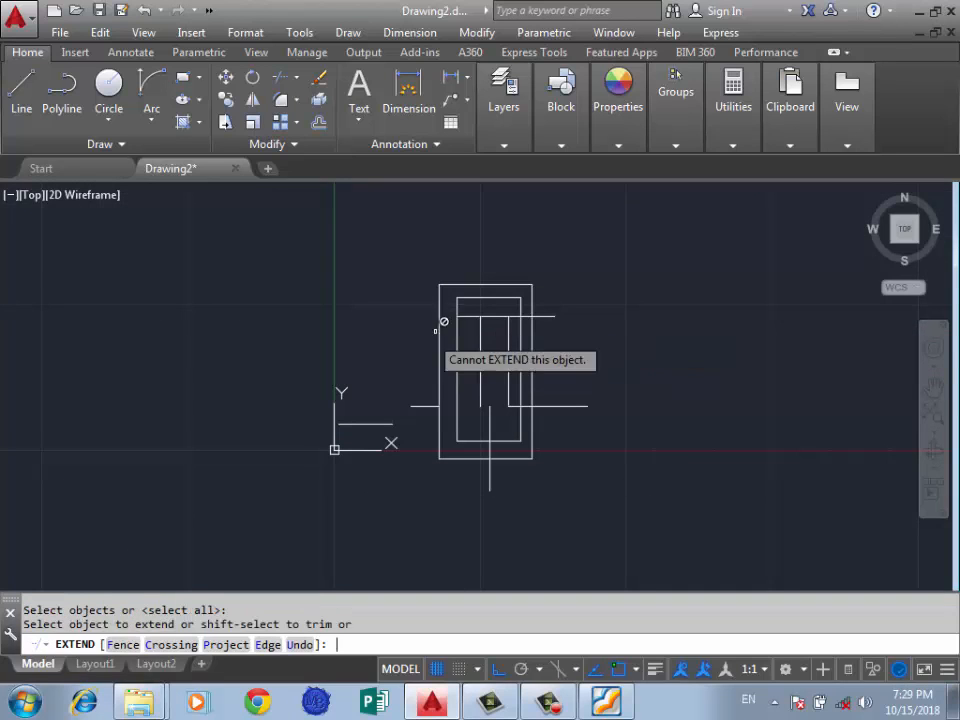
{"action": "scroll", "coordinate": [495, 316], "scroll_direction": "up", "scroll_amount": 4}
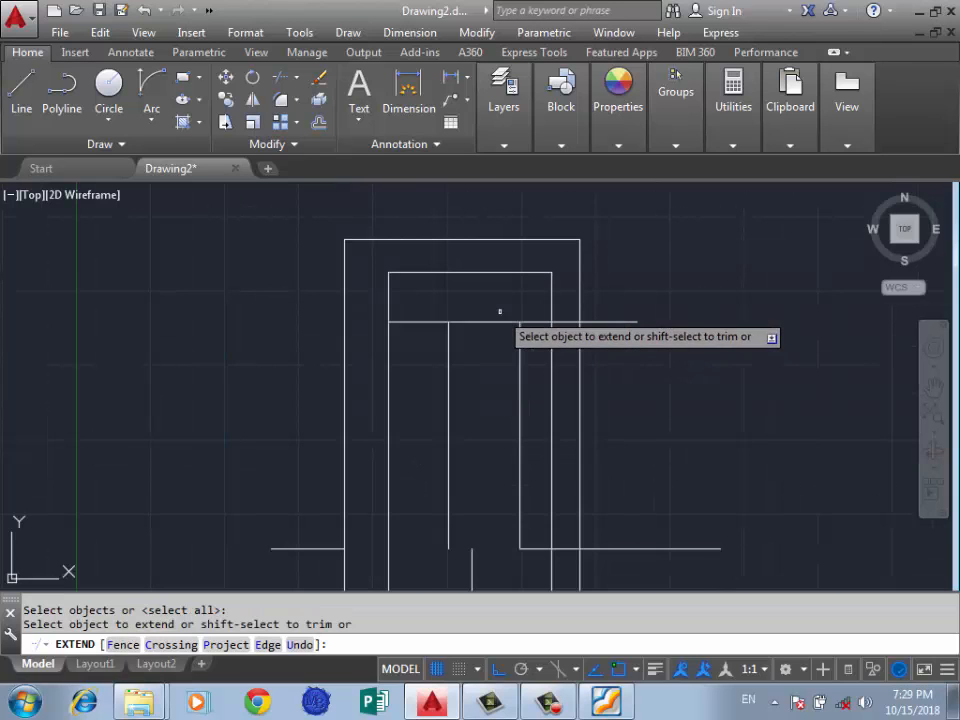
{"action": "scroll", "coordinate": [505, 295], "scroll_direction": "down", "scroll_amount": 2}
{"action": "left_click", "coordinate": [486, 486]}
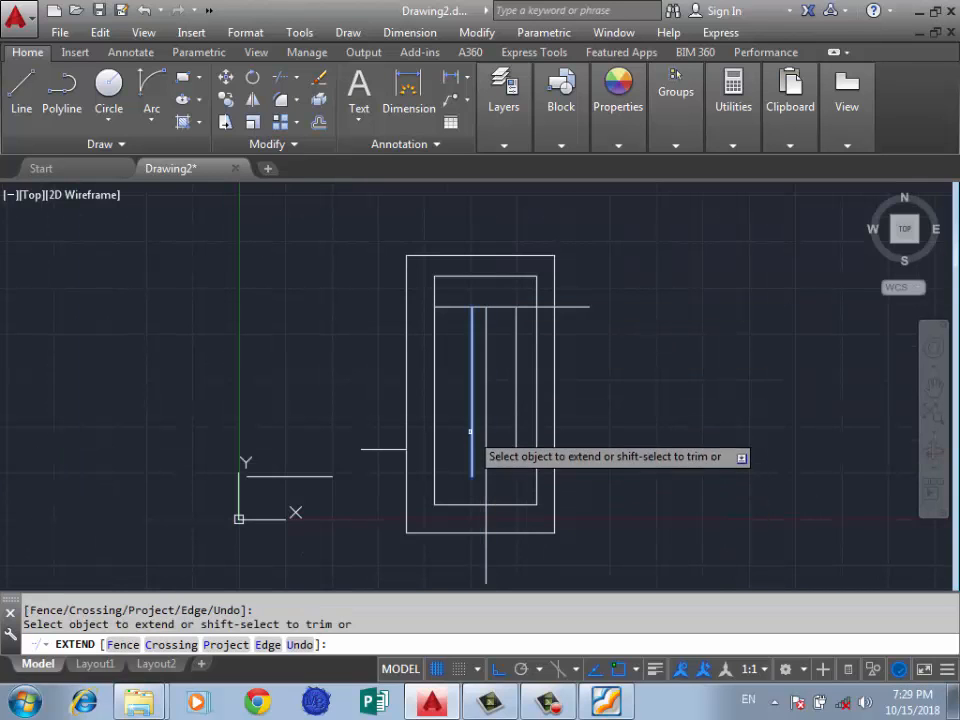
{"action": "left_click", "coordinate": [472, 453]}
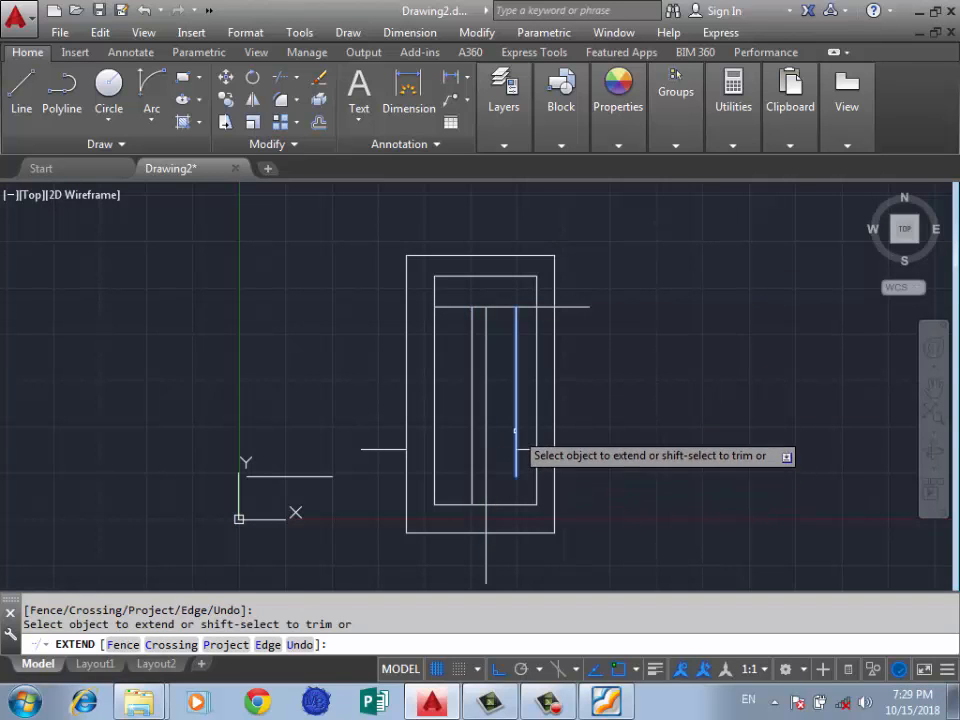
{"action": "left_click", "coordinate": [517, 430]}
{"action": "key", "text": "Return"}
{"action": "scroll", "coordinate": [556, 396], "scroll_direction": "down", "scroll_amount": 2}
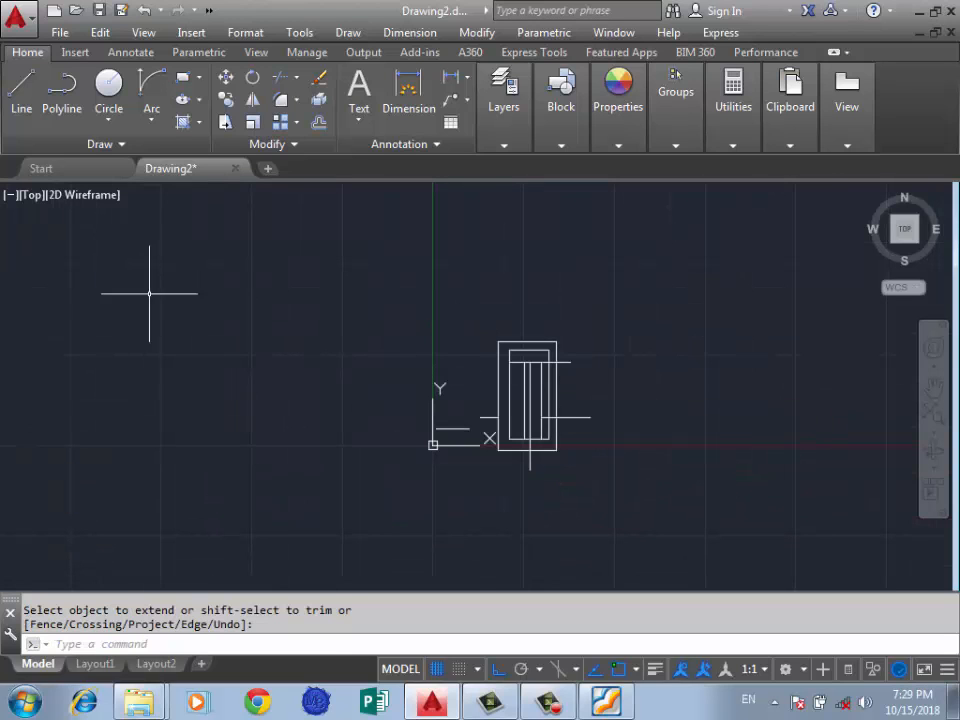
Step: Trim away the vertical edges between the two horizontal levels, using all objects as cutting edges, and erase the remaining upper pieces
{"action": "type", "text": "tr"}
{"action": "key", "text": "Return"}
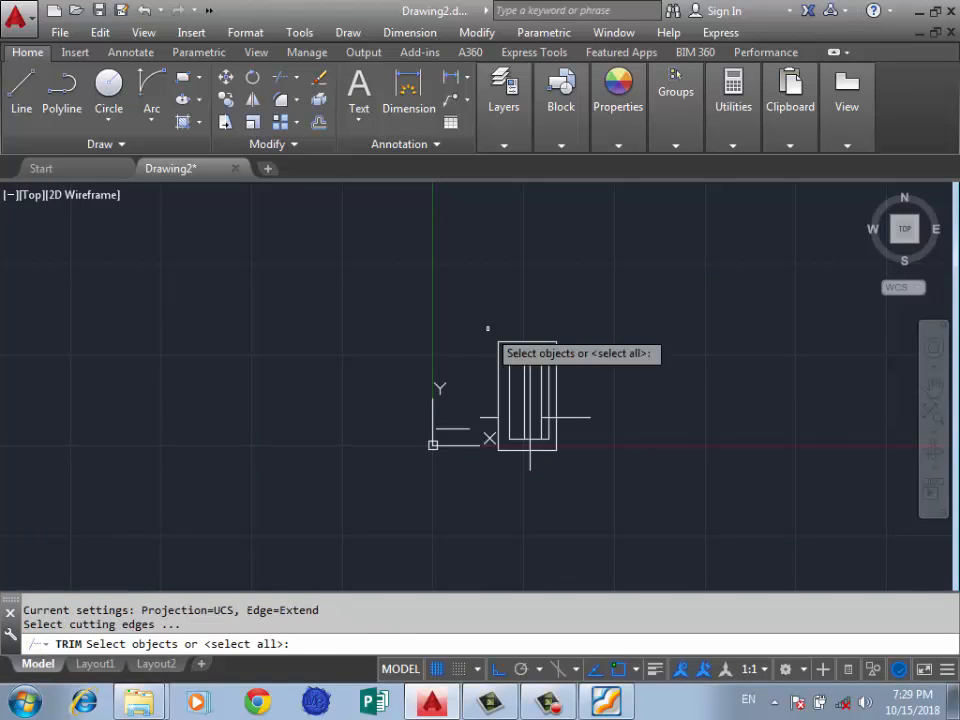
{"action": "key", "text": "Return"}
{"action": "left_click", "coordinate": [627, 321]}
{"action": "left_click", "coordinate": [373, 390]}
{"action": "key", "text": "Return"}
{"action": "left_click", "coordinate": [620, 322]}
{"action": "left_click", "coordinate": [429, 378]}
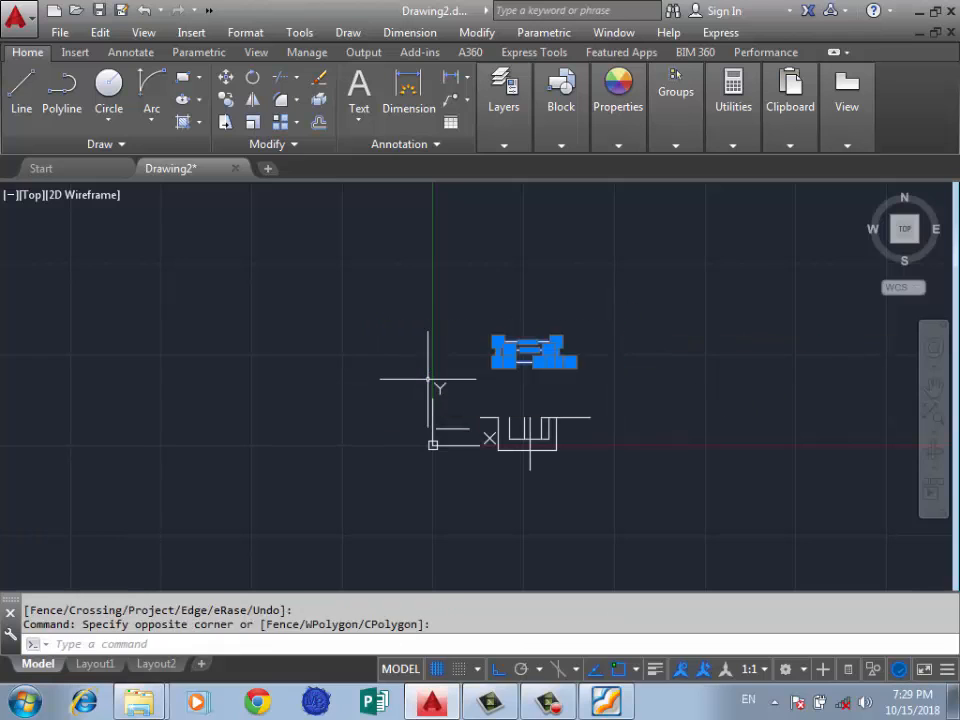
{"action": "key", "text": "Delete"}
Step: Erase the leftover horizontal segments on both sides of the open vertical edges
{"action": "scroll", "coordinate": [575, 445], "scroll_direction": "up", "scroll_amount": 5}
{"action": "left_click", "coordinate": [568, 379]}
{"action": "left_click", "coordinate": [589, 329]}
{"action": "left_click", "coordinate": [606, 318]}
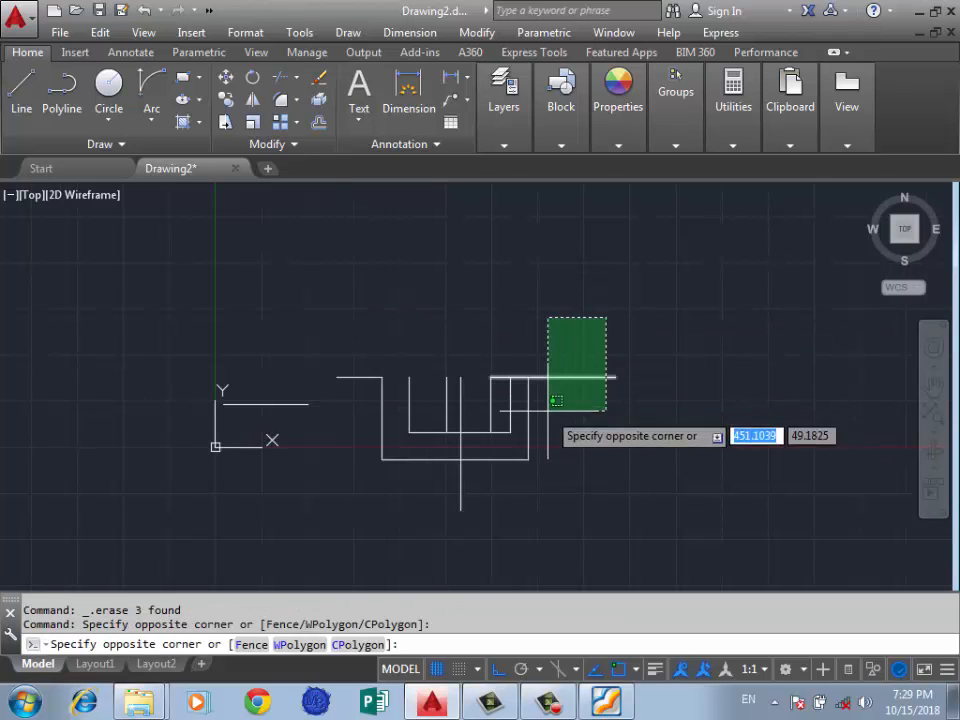
{"action": "left_click", "coordinate": [546, 409]}
{"action": "key", "text": "Delete"}
{"action": "left_click", "coordinate": [362, 347]}
{"action": "left_click", "coordinate": [356, 390]}
{"action": "key", "text": "Delete"}
{"action": "scroll", "coordinate": [356, 390], "scroll_direction": "down", "scroll_amount": 4}
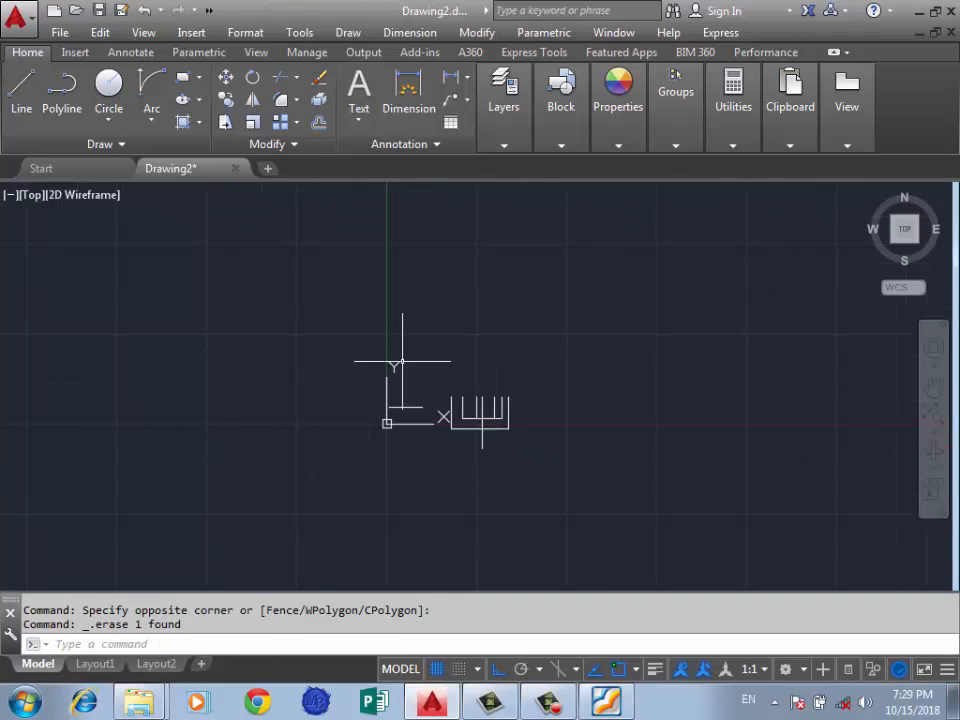
Step: Draw a long horizontal line well above the open vertical edges, reaching past them on both sides
{"action": "left_click", "coordinate": [21, 85]}
{"action": "left_click", "coordinate": [603, 228]}
{"action": "left_click", "coordinate": [209, 228]}
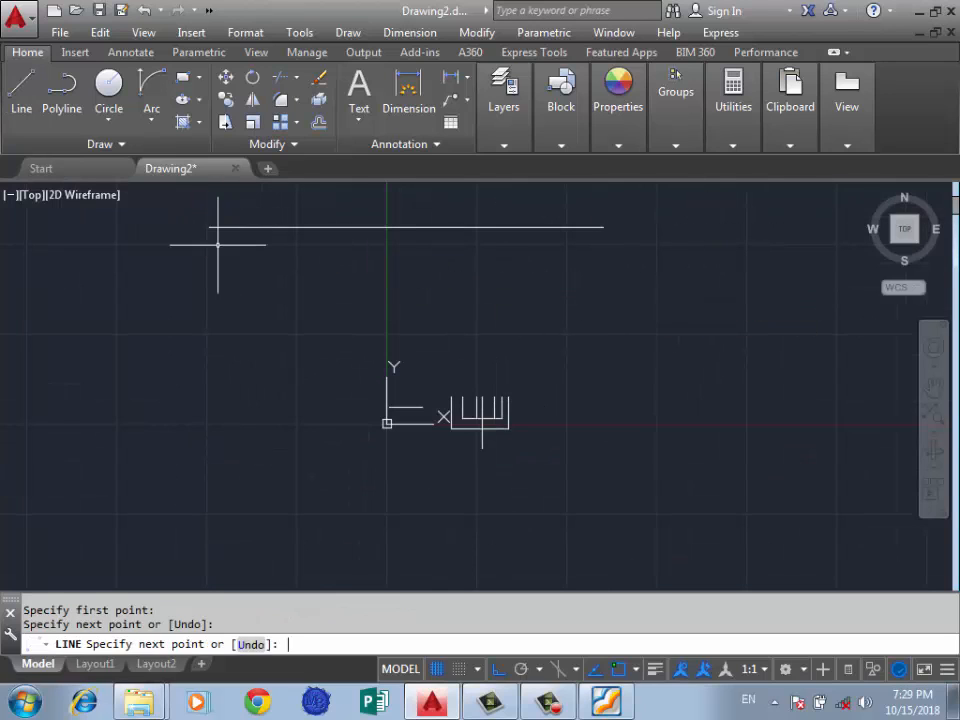
{"action": "key", "text": "Return"}
Step: With the long horizontal line as the only boundary, extend all the open vertical edges up to it using a crossing window
{"action": "type", "text": "ex"}
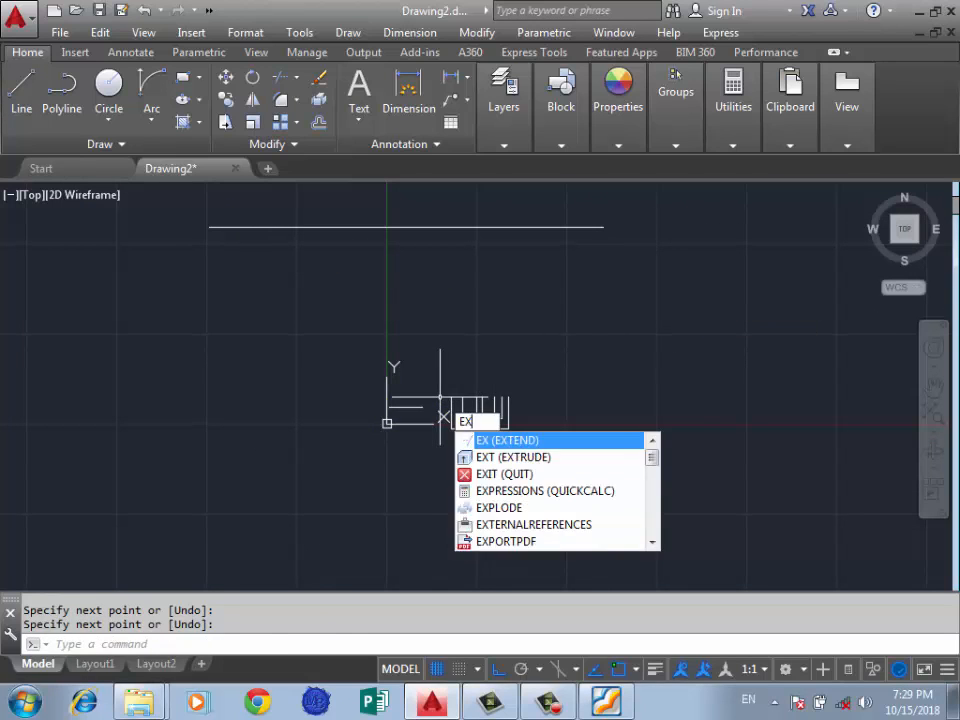
{"action": "key", "text": "Return"}
{"action": "key", "text": "Return"}
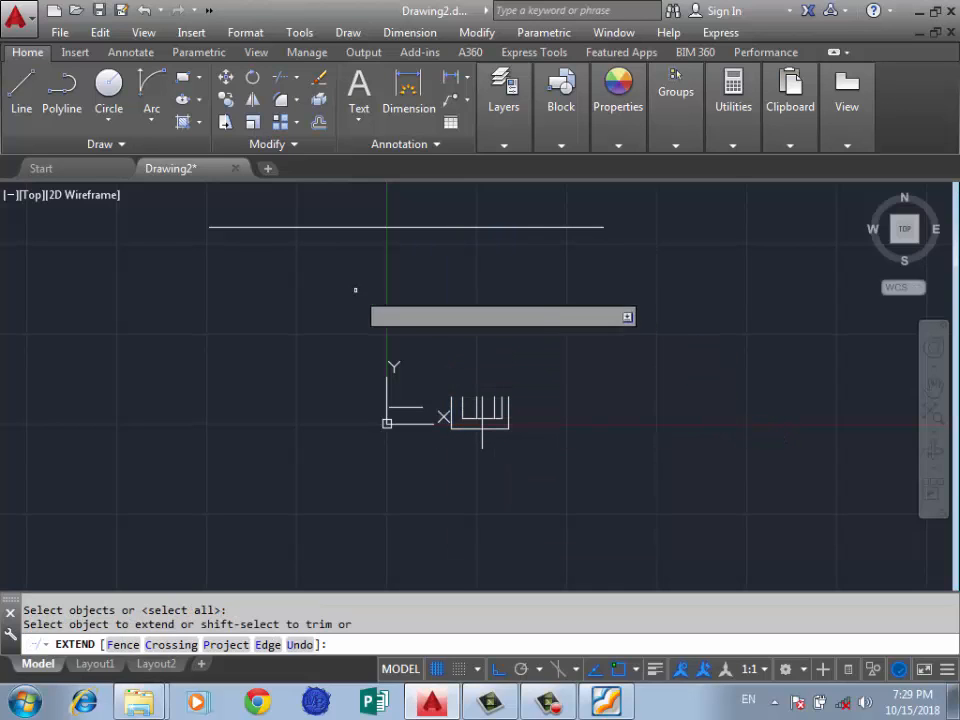
{"action": "key", "text": "Return"}
{"action": "key", "text": "Return"}
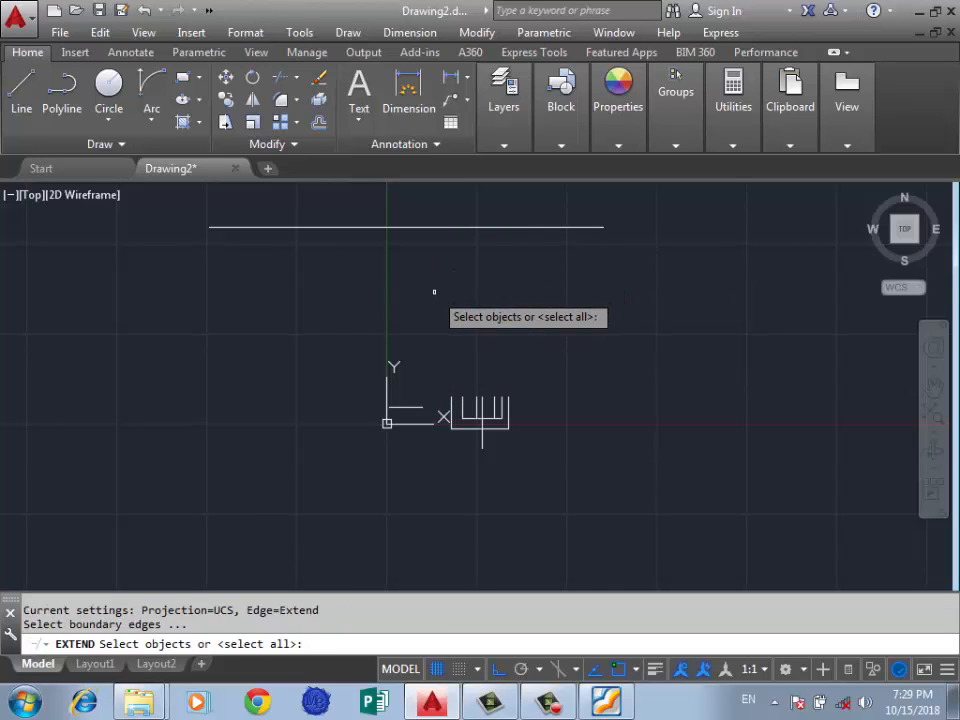
{"action": "key", "text": "Return"}
{"action": "key", "text": "Return"}
{"action": "key", "text": "Return"}
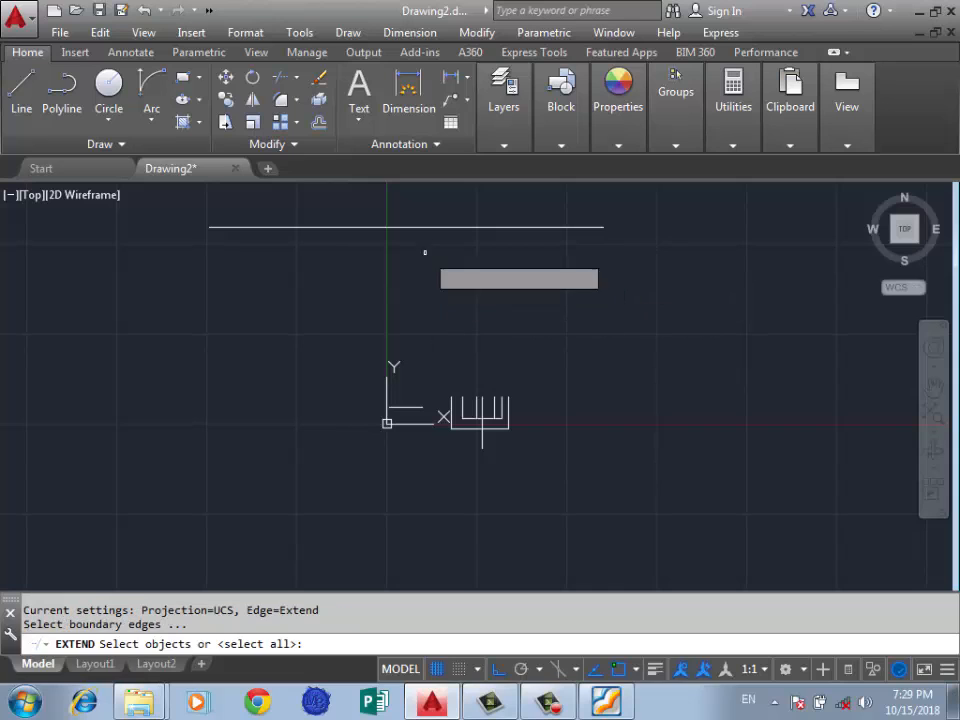
{"action": "left_click", "coordinate": [473, 227]}
{"action": "key", "text": "Return"}
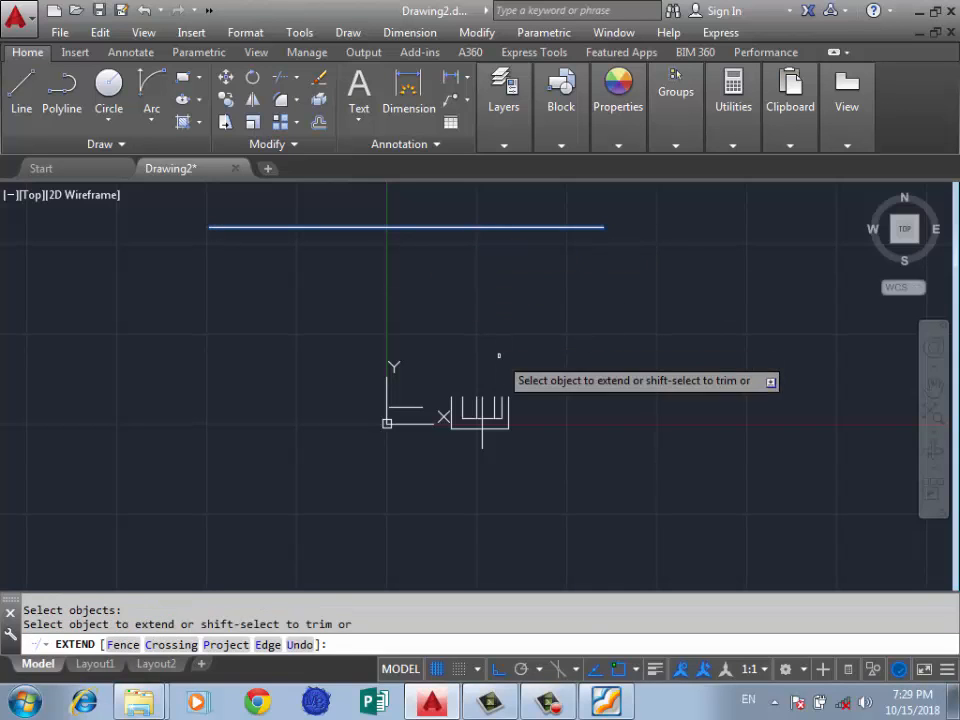
{"action": "left_click", "coordinate": [536, 366]}
{"action": "left_click", "coordinate": [445, 416]}
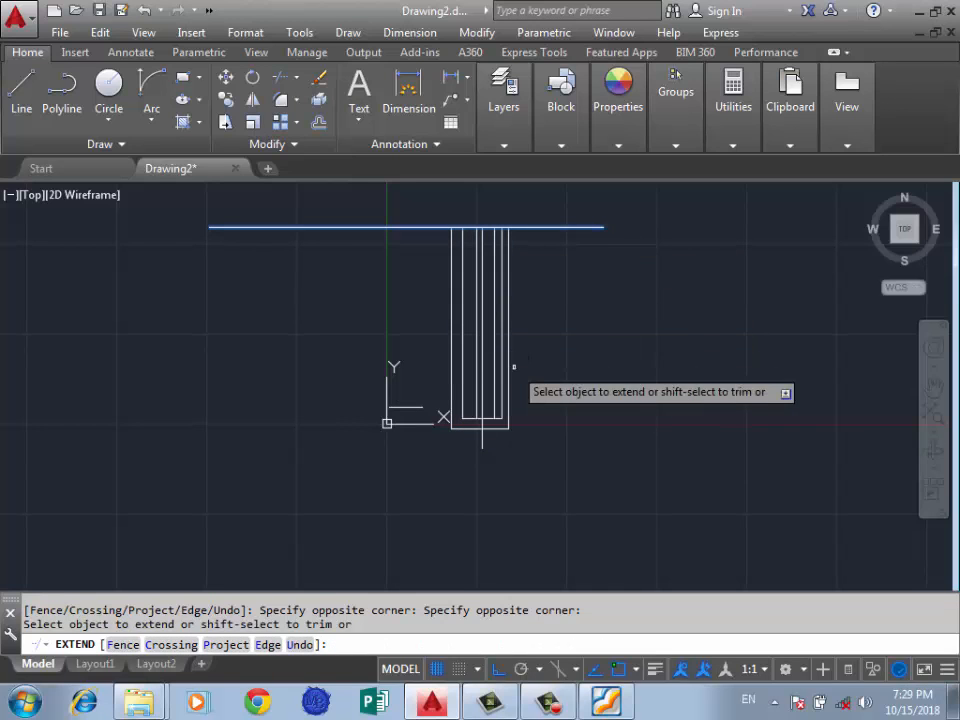
{"action": "key", "text": "Return"}
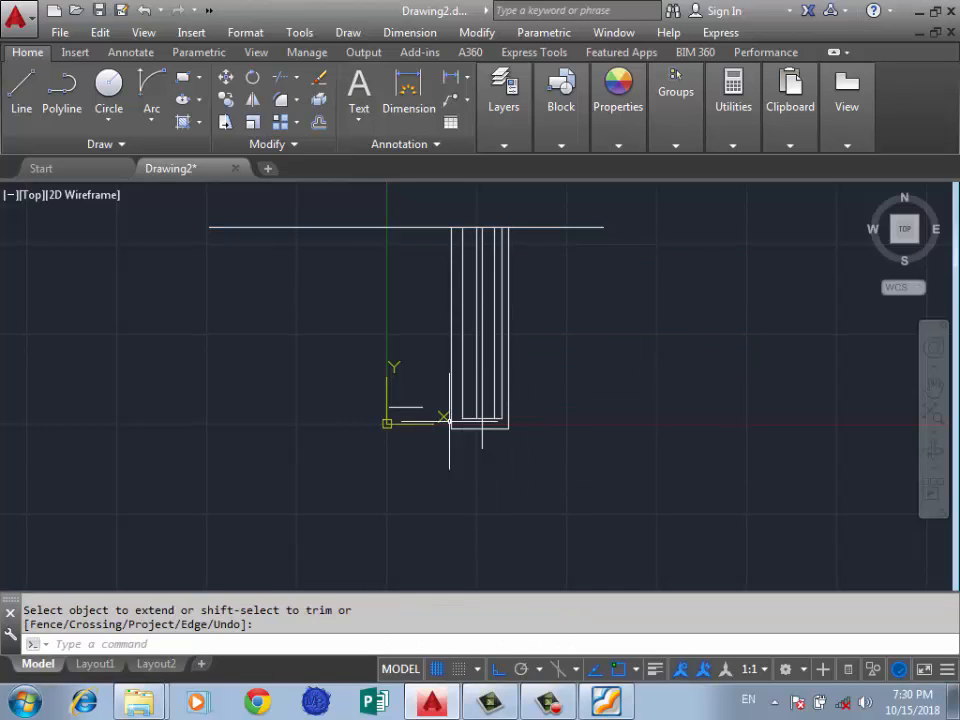
Step: Undo the extension, the long line, the erasures, the trim and the earlier Extend on the rectangles
{"action": "key", "text": "ctrl+z"}
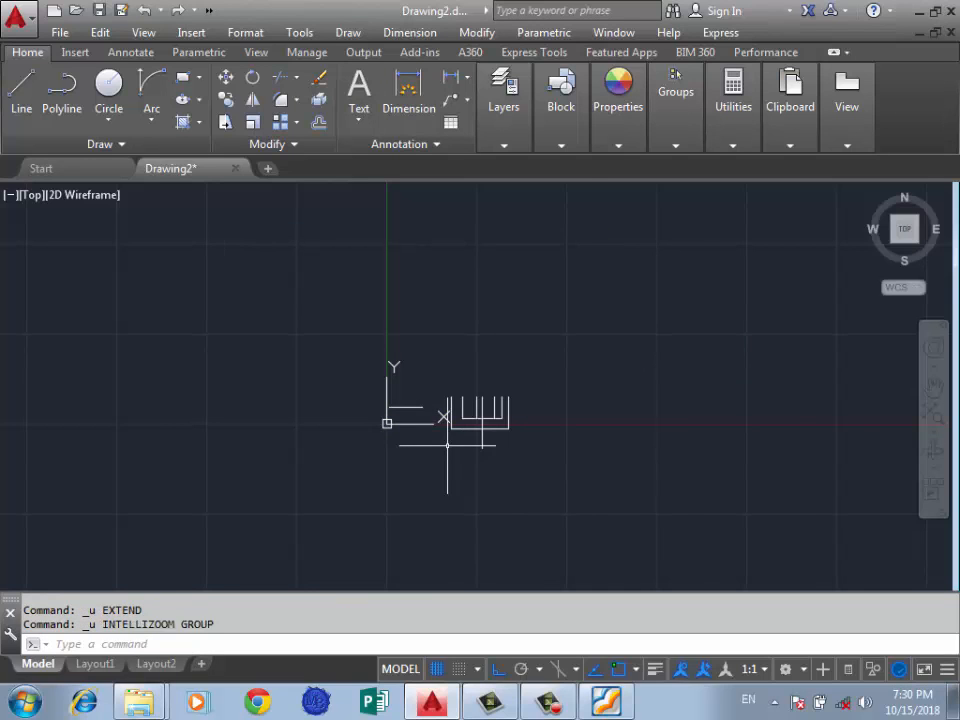
{"action": "key", "text": "ctrl+z"}
{"action": "key", "text": "ctrl+z"}
{"action": "key", "text": "ctrl+z"}
{"action": "key", "text": "ctrl+z"}
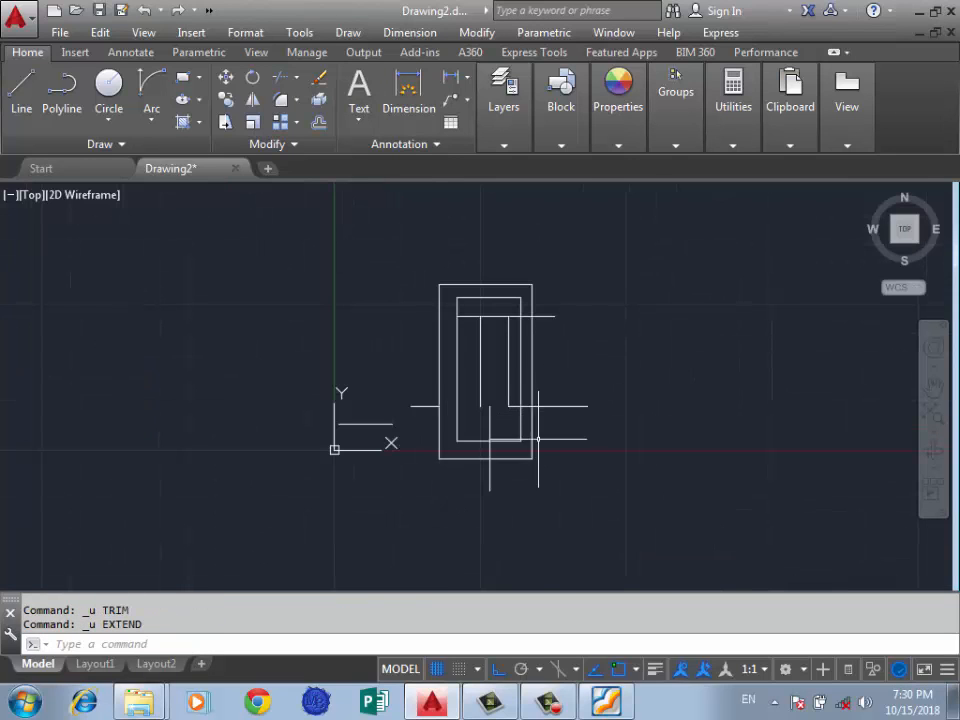
Step: With all objects as boundaries, use Extend's Fence option to extend the right-hand hanging vertical line downward
{"action": "key", "text": "Return"}
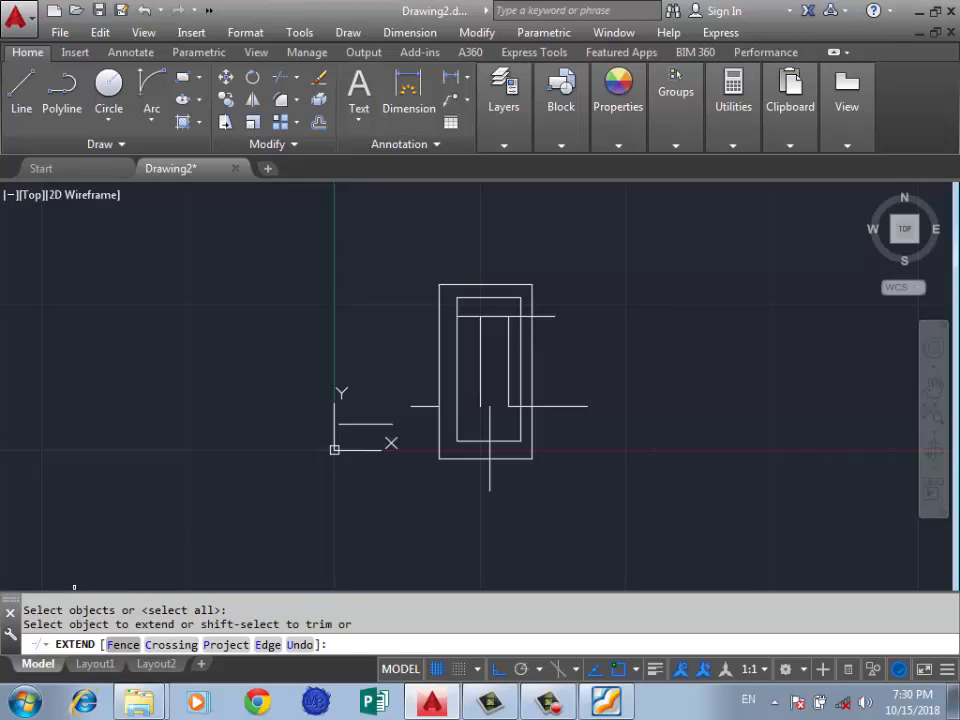
{"action": "type", "text": "F"}
{"action": "key", "text": "Return"}
{"action": "scroll", "coordinate": [536, 375], "scroll_direction": "up", "scroll_amount": 4}
{"action": "left_click", "coordinate": [485, 386]}
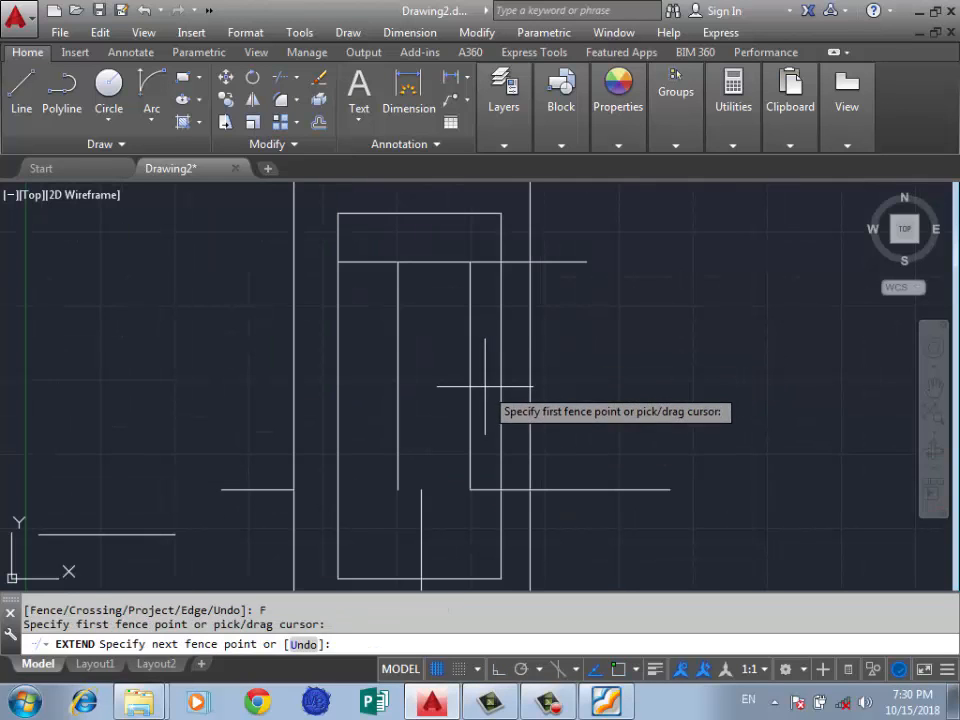
{"action": "mouse_move", "coordinate": [485, 386]}
{"action": "left_mouse_down"}
{"action": "mouse_move", "coordinate": [456, 406]}
{"action": "mouse_move", "coordinate": [451, 443]}
{"action": "left_mouse_up"}
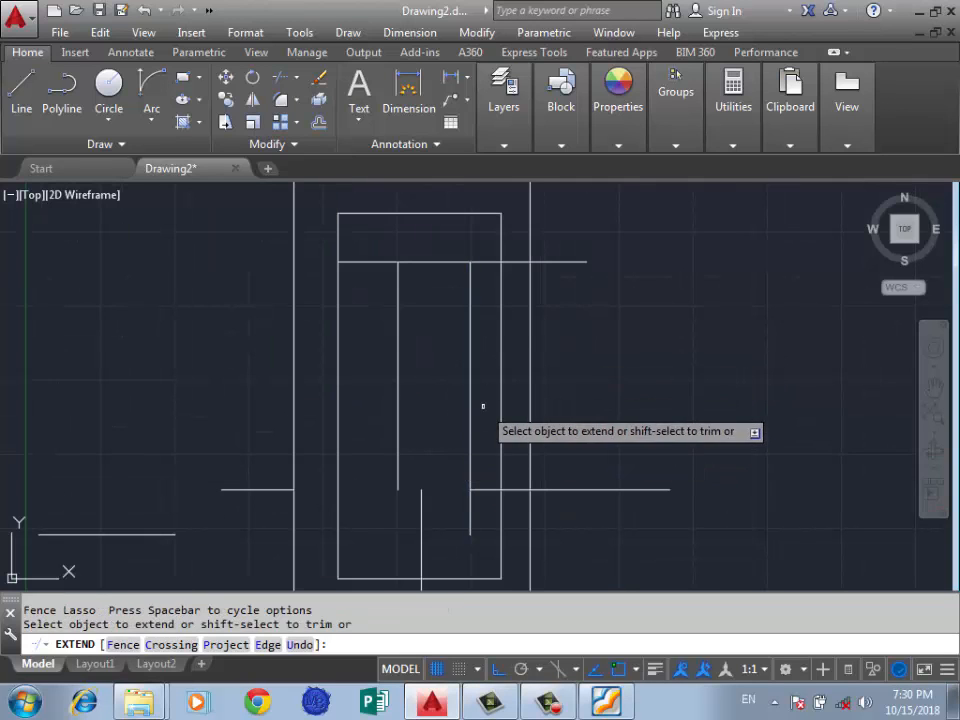
{"action": "left_click", "coordinate": [476, 403]}
{"action": "left_click", "coordinate": [405, 403]}
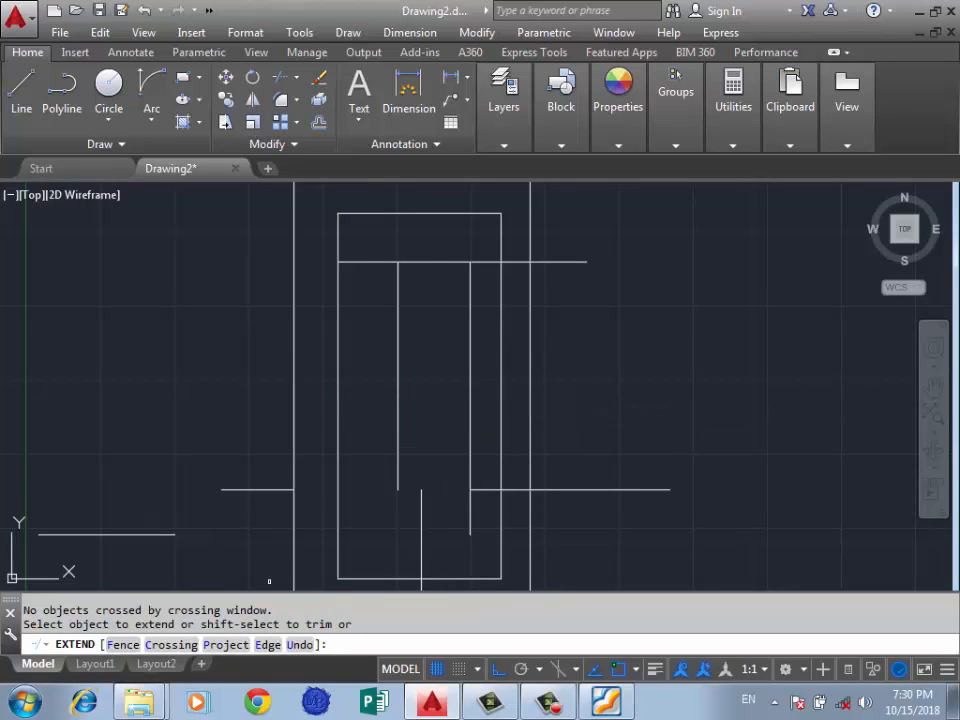
Step: Fence across both hanging vertical lines and the outer left horizontal segment to extend them together, and end Extend
{"action": "type", "text": "F"}
{"action": "key", "text": "Return"}
{"action": "left_click_drag", "start_coordinate": [487, 381], "coordinate": [436, 390]}
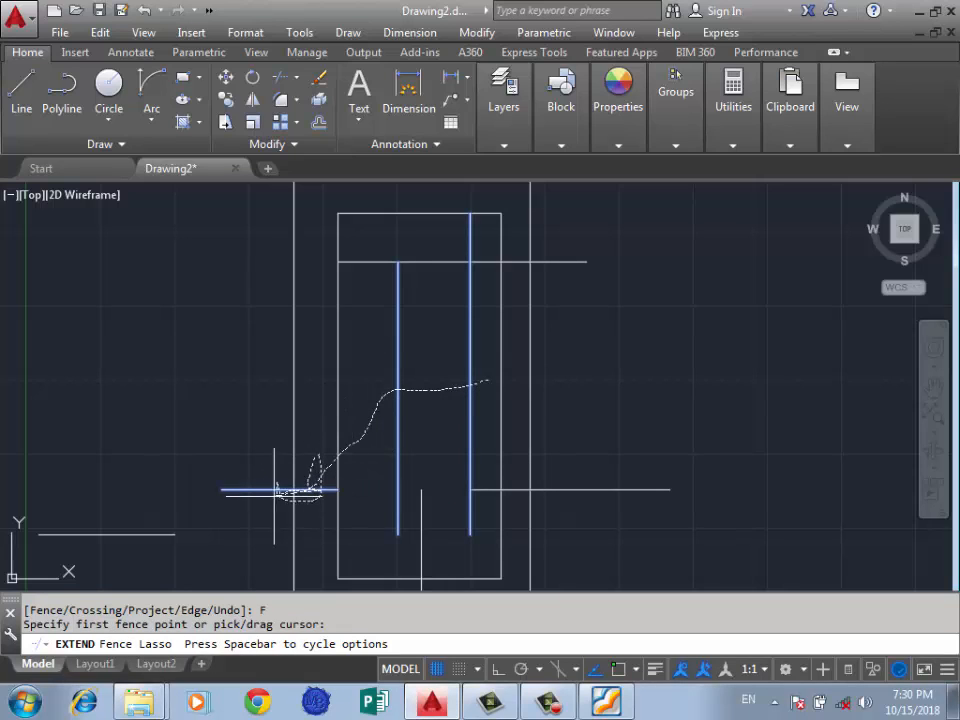
{"action": "left_click_drag", "start_coordinate": [265, 470], "coordinate": [268, 448]}
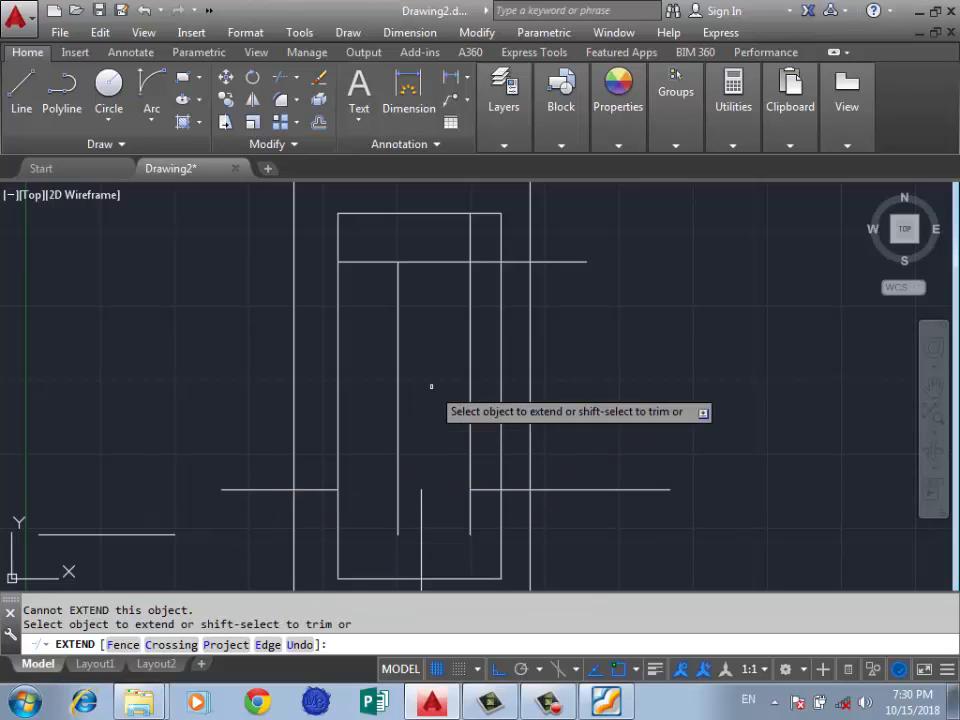
{"action": "key", "text": "Escape"}
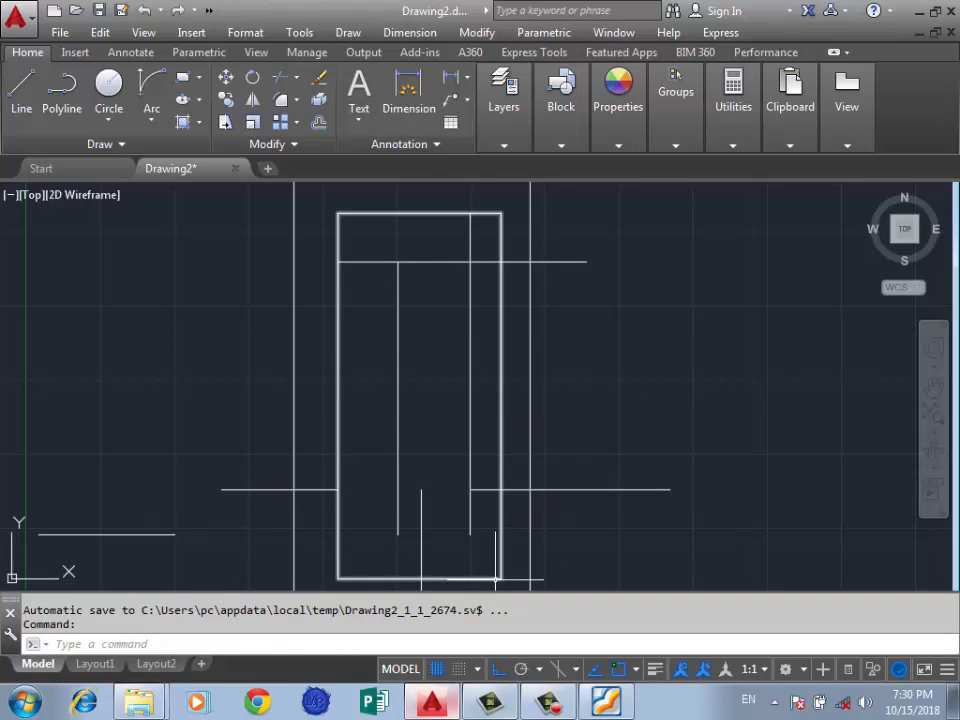
Step: Check the sixth chapter's Modify topics in the Foxit Reader course outline and return to the AutoCAD drawing
{"action": "left_click", "coordinate": [606, 701]}
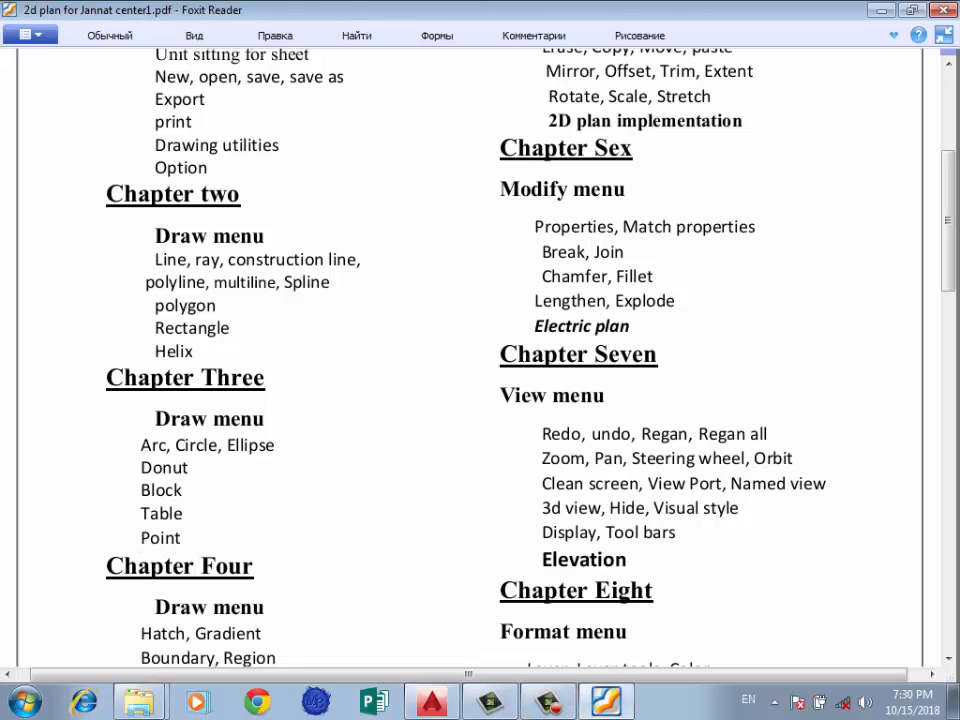
{"action": "left_click", "coordinate": [432, 701]}
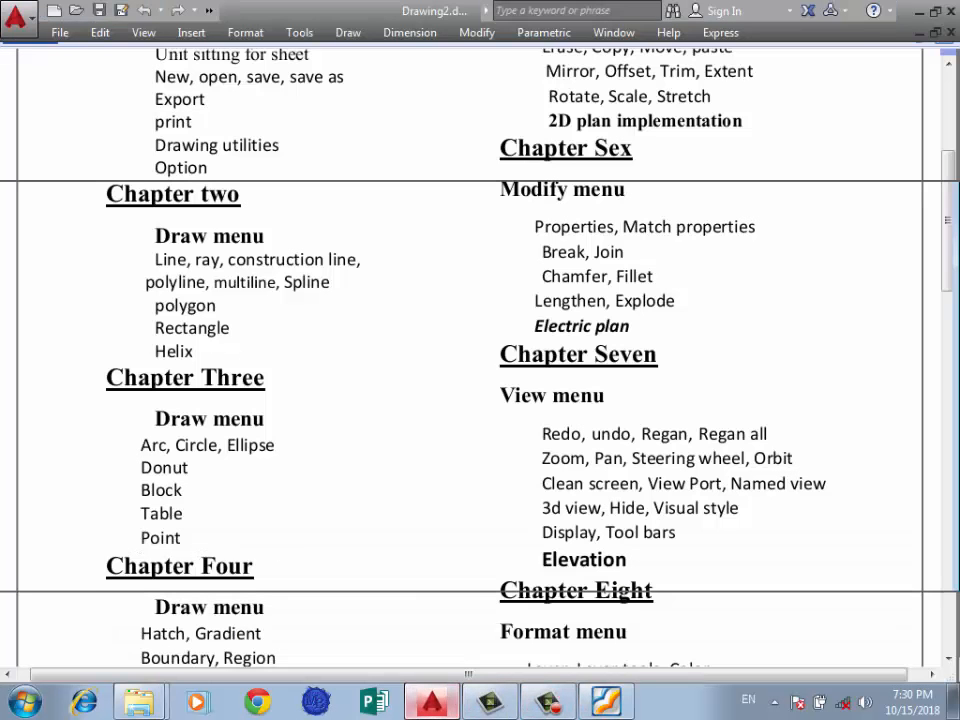
{"action": "scroll", "coordinate": [500, 401], "scroll_direction": "down", "scroll_amount": 4}
{"action": "scroll", "coordinate": [465, 404], "scroll_direction": "up", "scroll_amount": 2}
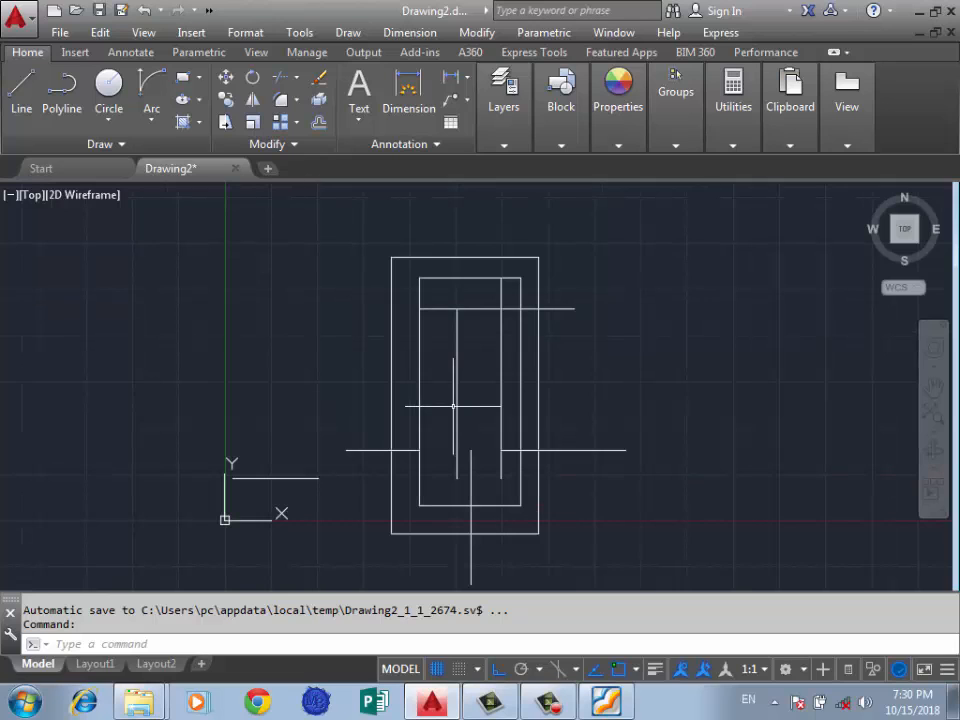
{"action": "scroll", "coordinate": [402, 348], "scroll_direction": "down", "scroll_amount": 2}
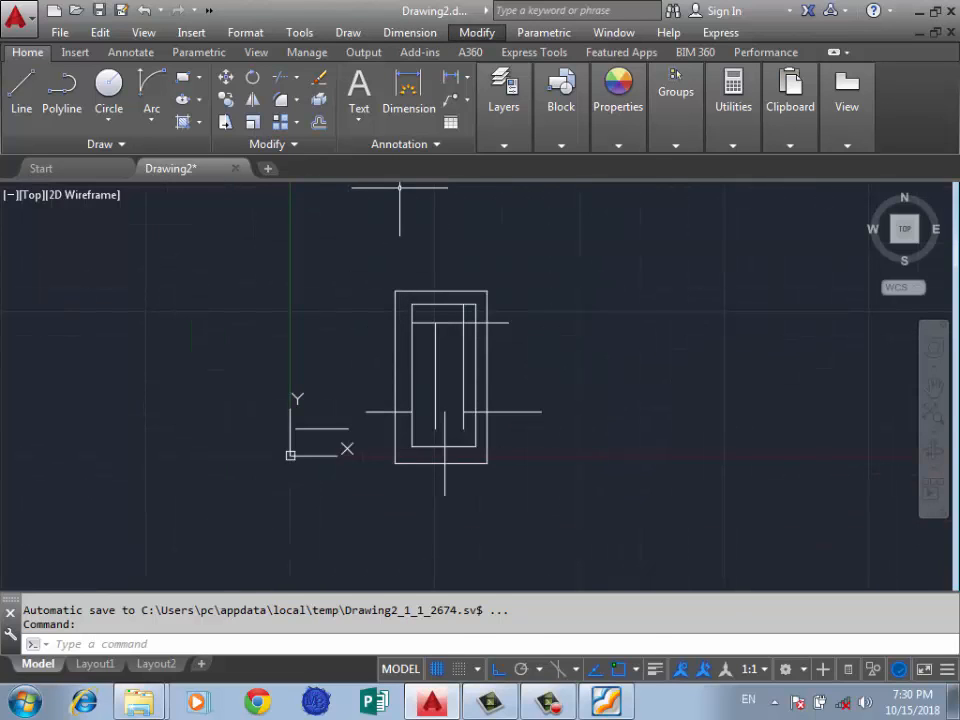
Step: Locate Break among the Modify commands without starting it
{"action": "left_click", "coordinate": [477, 32]}
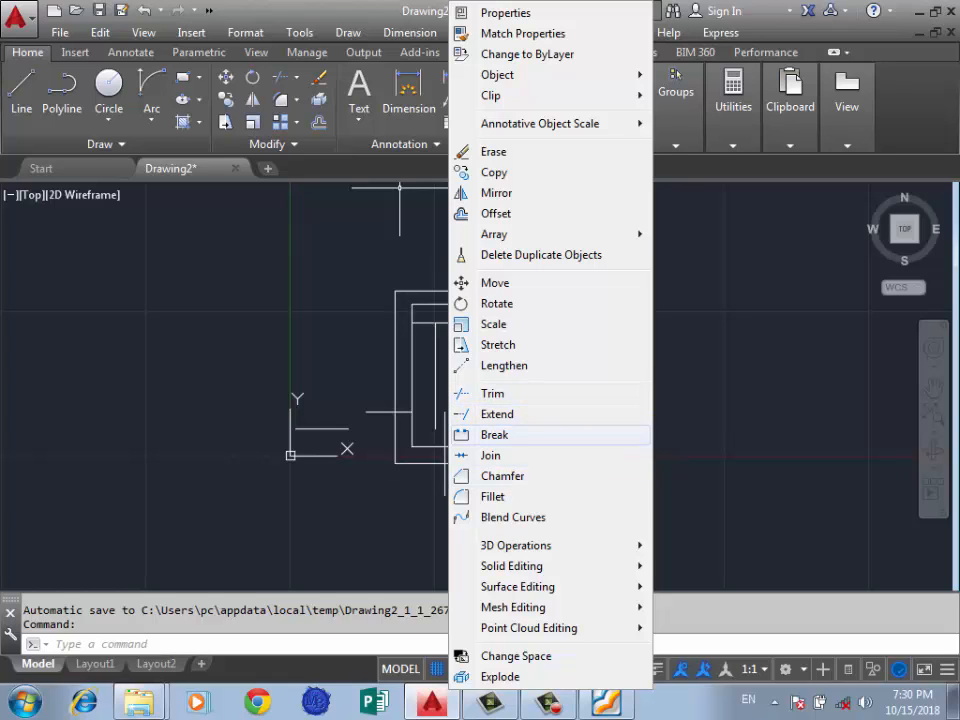
{"action": "left_click", "coordinate": [175, 358]}
{"action": "left_click", "coordinate": [208, 400]}
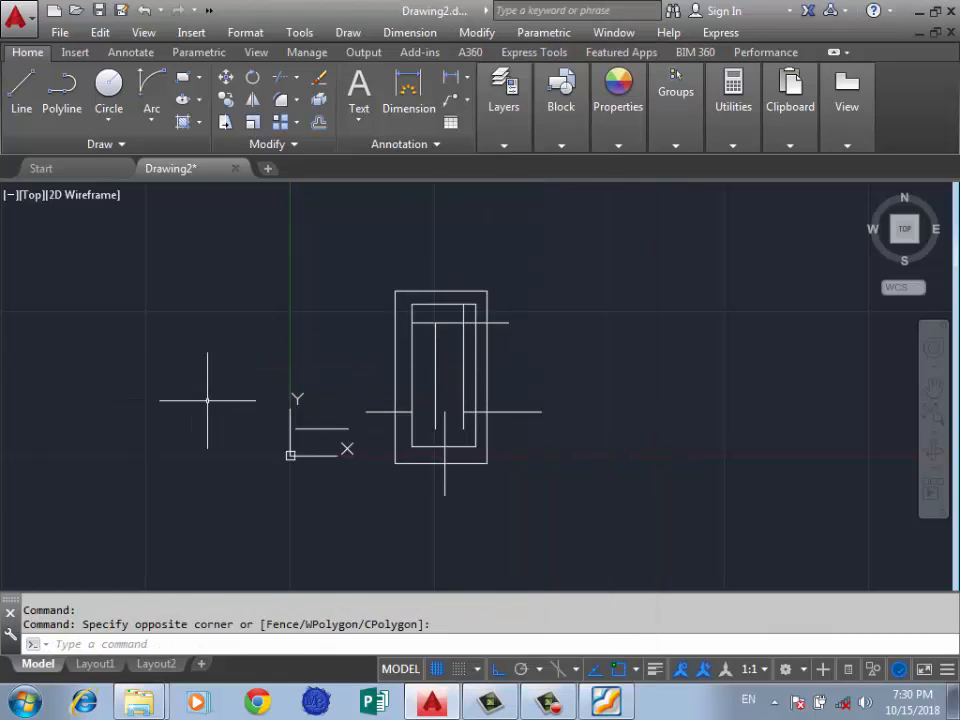
Step: Break the outer rectangle's upper edge between a point near its right end and a point near its left end
{"action": "scroll", "coordinate": [686, 368], "scroll_direction": "down", "scroll_amount": 1}
{"action": "scroll", "coordinate": [549, 359], "scroll_direction": "up", "scroll_amount": 1}
{"action": "scroll", "coordinate": [520, 262], "scroll_direction": "up", "scroll_amount": 3}
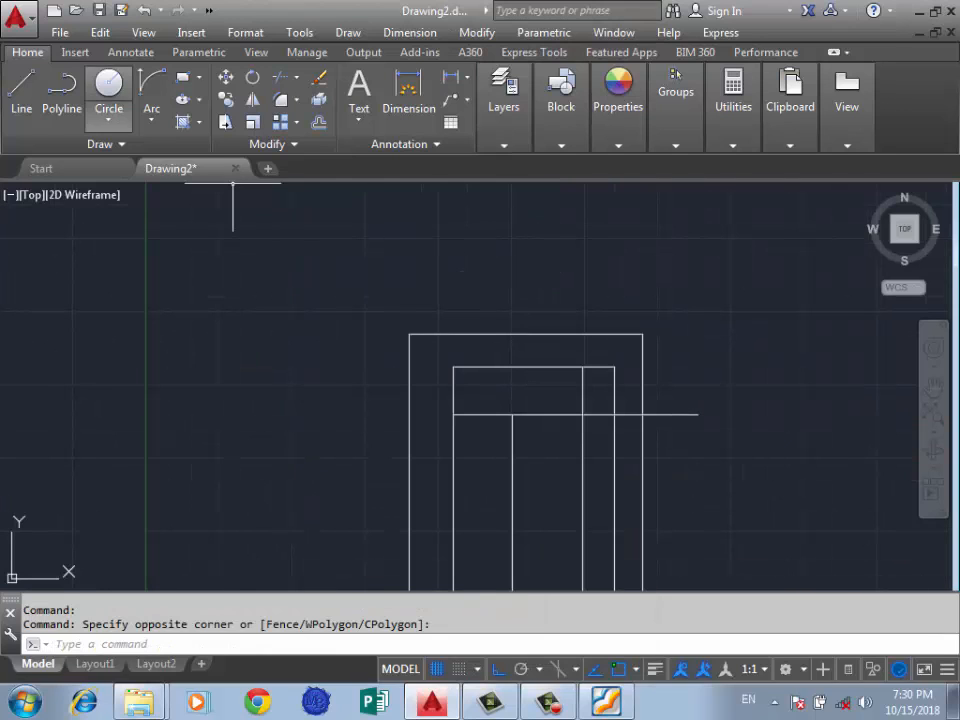
{"action": "left_click", "coordinate": [267, 144]}
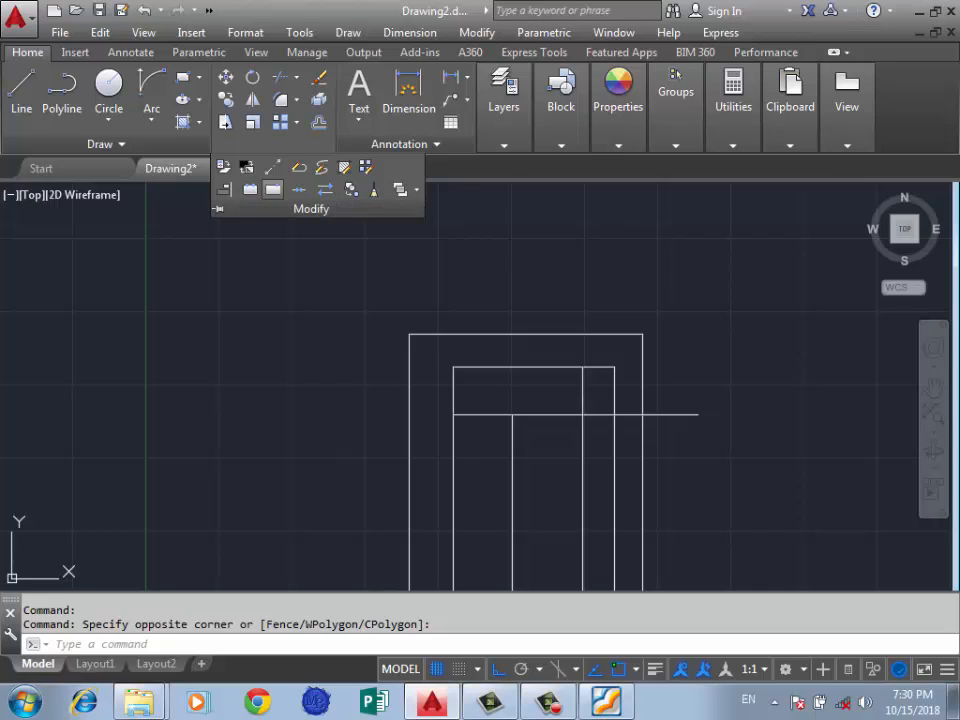
{"action": "left_click", "coordinate": [250, 189]}
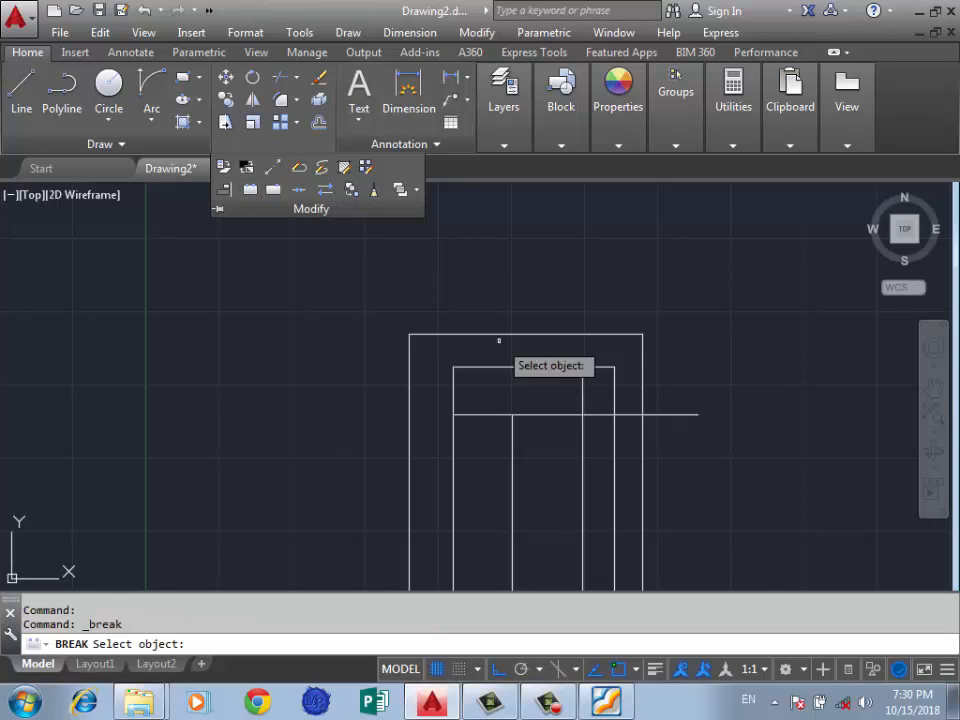
{"action": "scroll", "coordinate": [594, 330], "scroll_direction": "up", "scroll_amount": 3}
{"action": "left_click", "coordinate": [590, 330]}
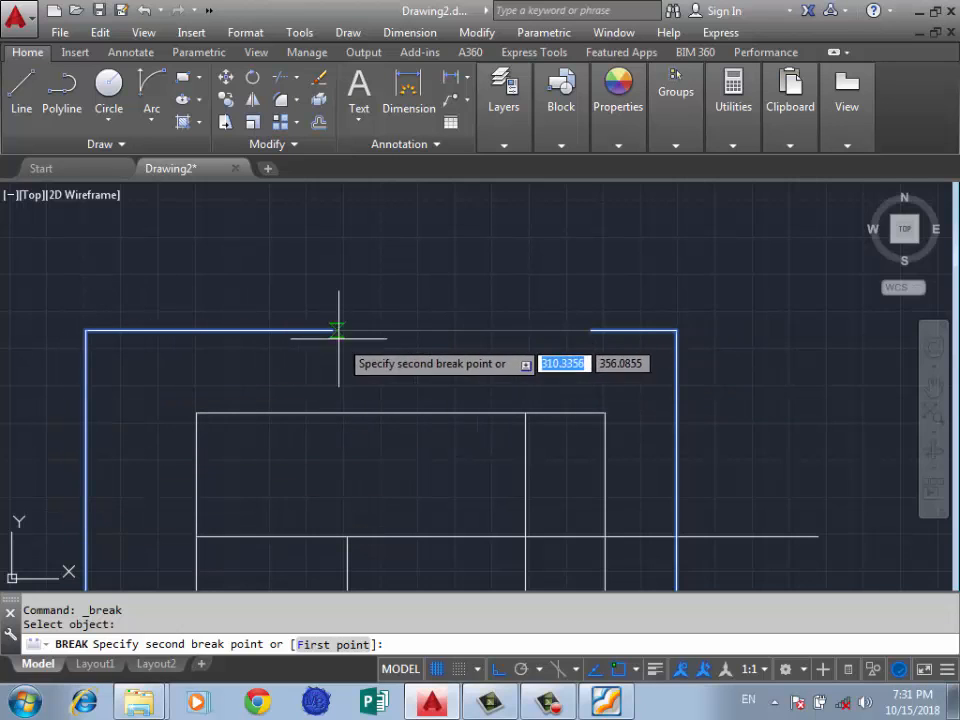
{"action": "left_click", "coordinate": [236, 330]}
{"action": "scroll", "coordinate": [430, 261], "scroll_direction": "down", "scroll_amount": 2}
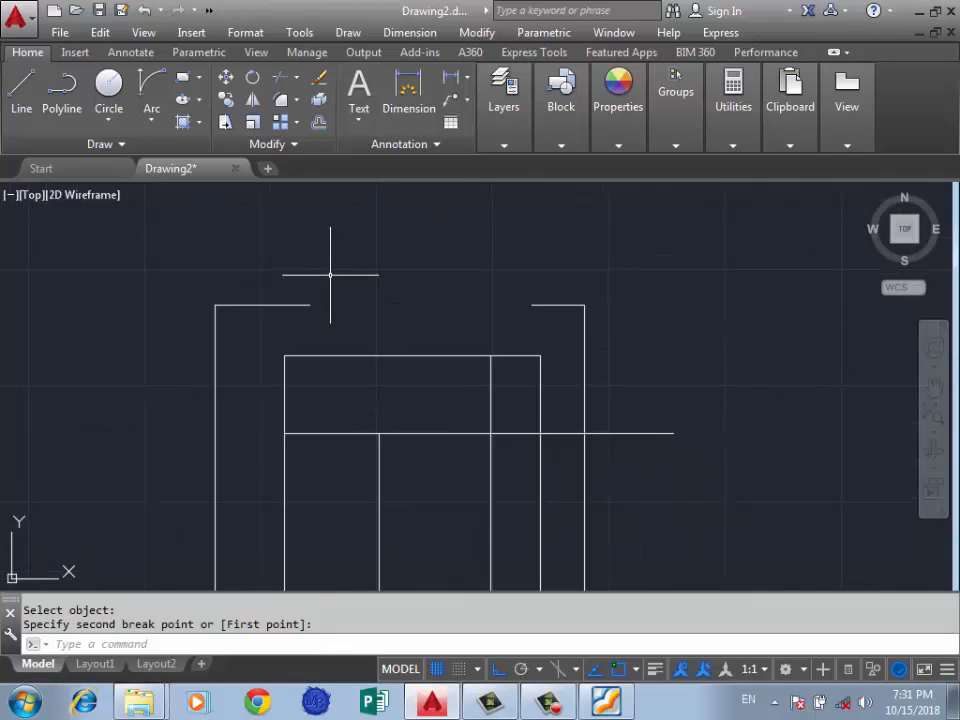
Step: Undo the break in the outer rectangle's upper edge
{"action": "key", "text": "ctrl+z"}
{"action": "key", "text": "ctrl+z"}
{"action": "scroll", "coordinate": [434, 259], "scroll_direction": "down", "scroll_amount": 4}
{"action": "scroll", "coordinate": [447, 275], "scroll_direction": "up", "scroll_amount": 2}
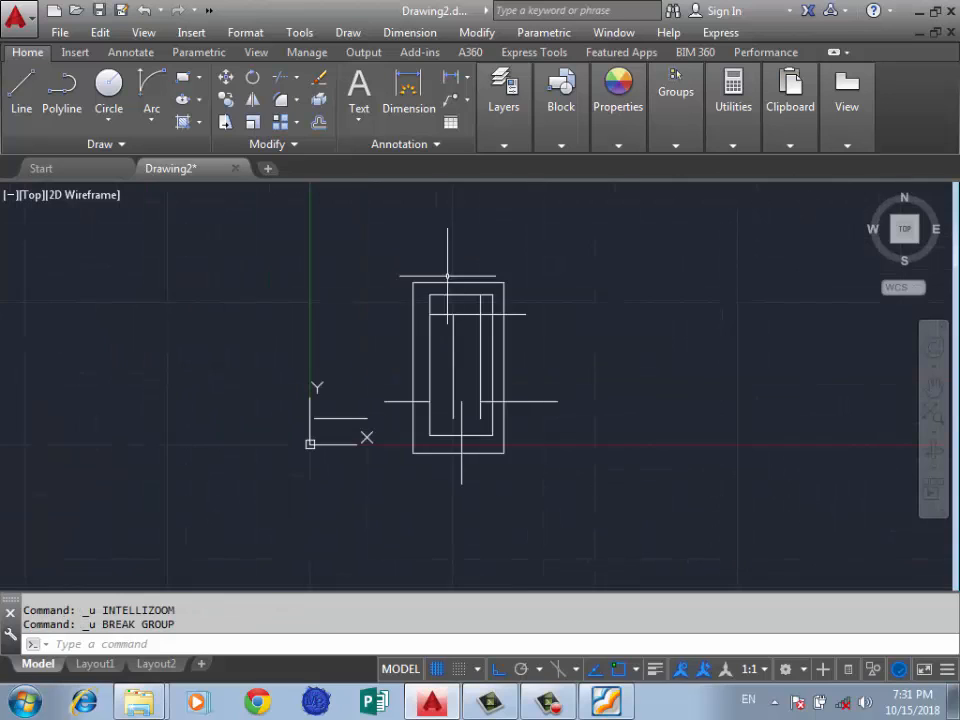
Step: Call up the Break command again by its BR alias for the outer rectangle
{"action": "scroll", "coordinate": [438, 282], "scroll_direction": "up", "scroll_amount": 6}
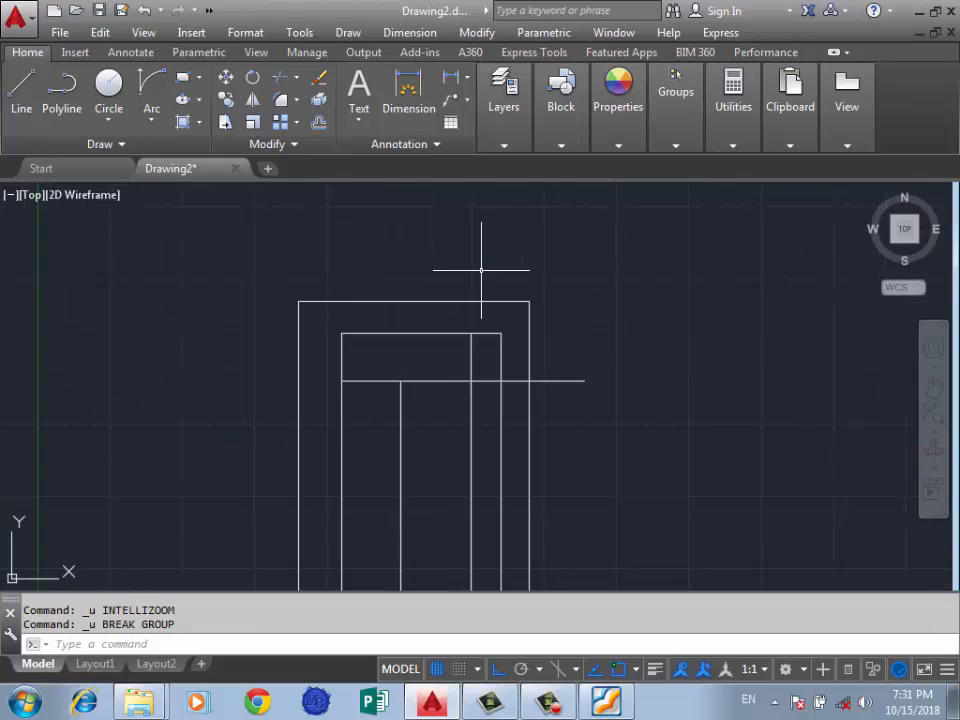
{"action": "type", "text": "b"}
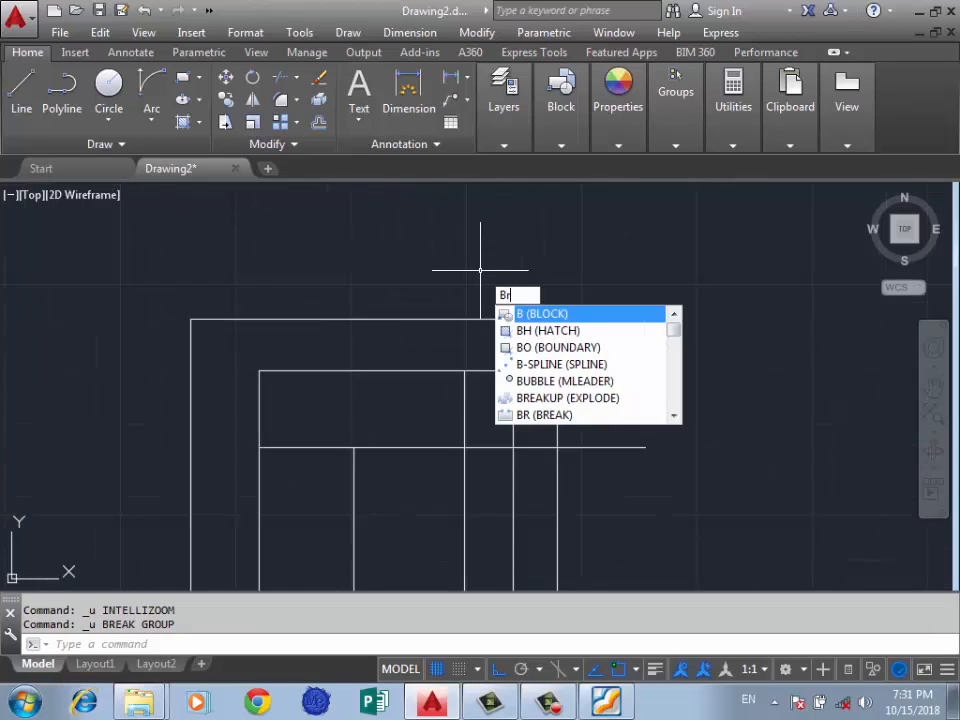
Step: Break the outer rectangle's top edge from its top-right corner to a second point at distance 250, and undo the break
{"action": "type", "text": "r"}
{"action": "key", "text": "Return"}
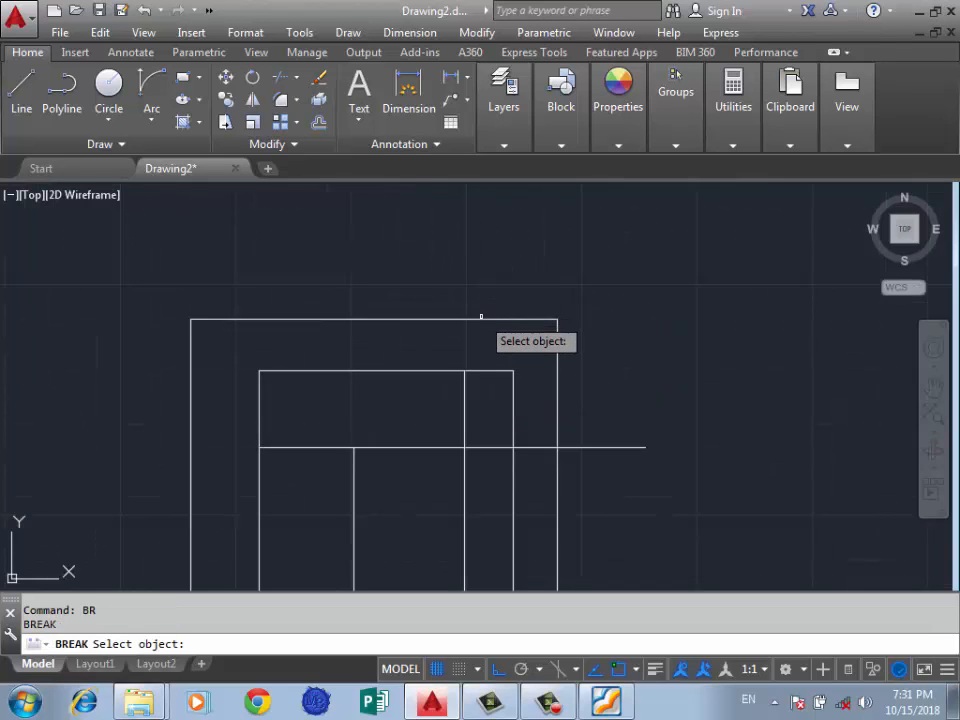
{"action": "left_click", "coordinate": [473, 320]}
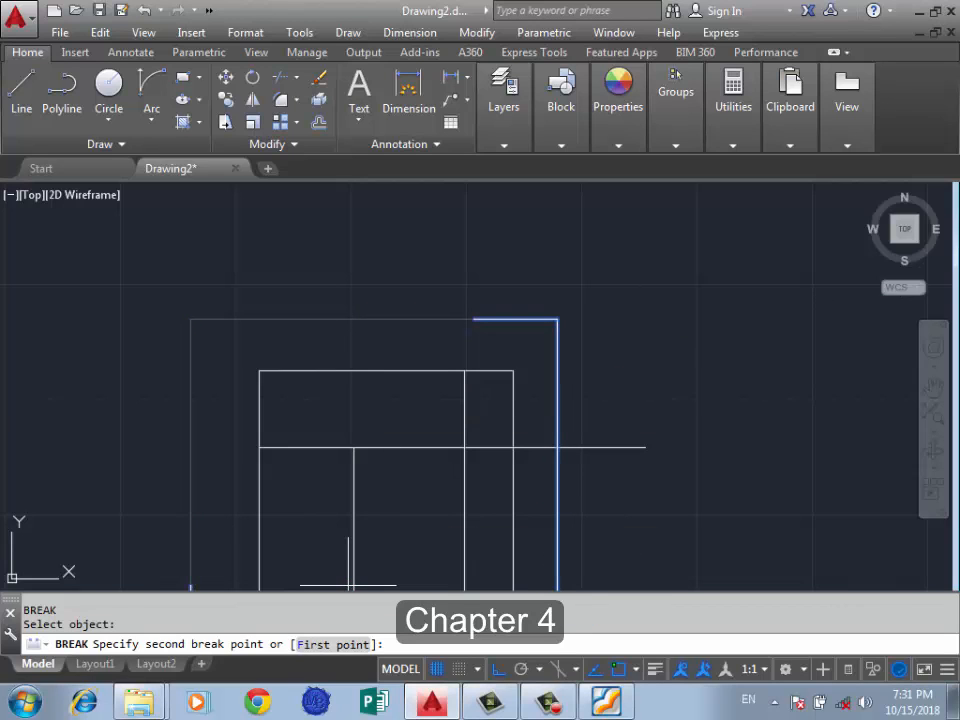
{"action": "type", "text": "F"}
{"action": "key", "text": "Return"}
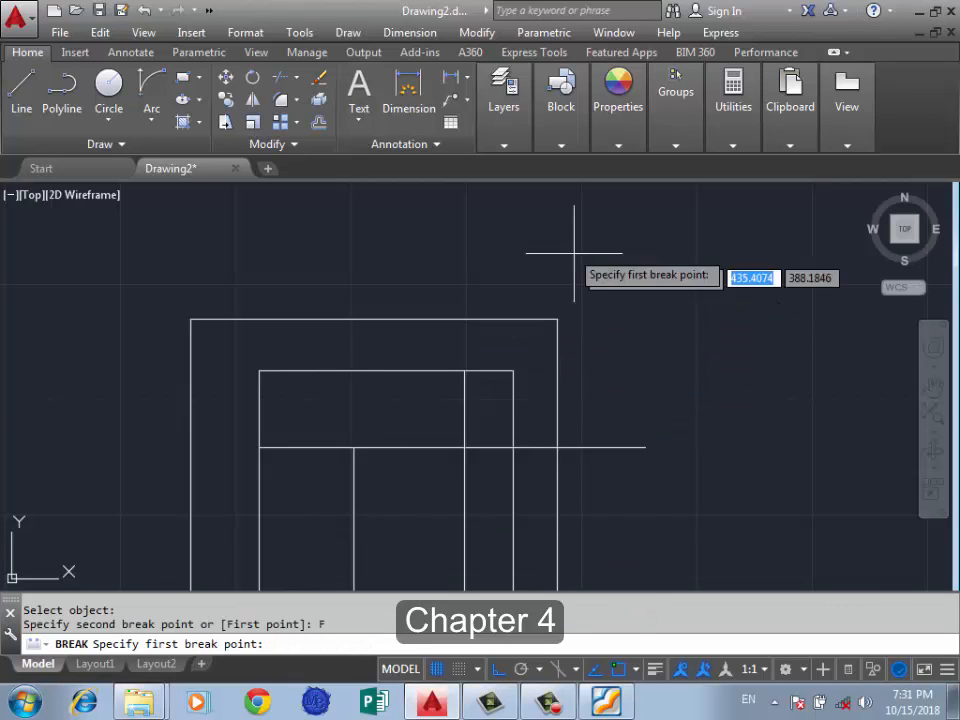
{"action": "left_click", "coordinate": [557, 319]}
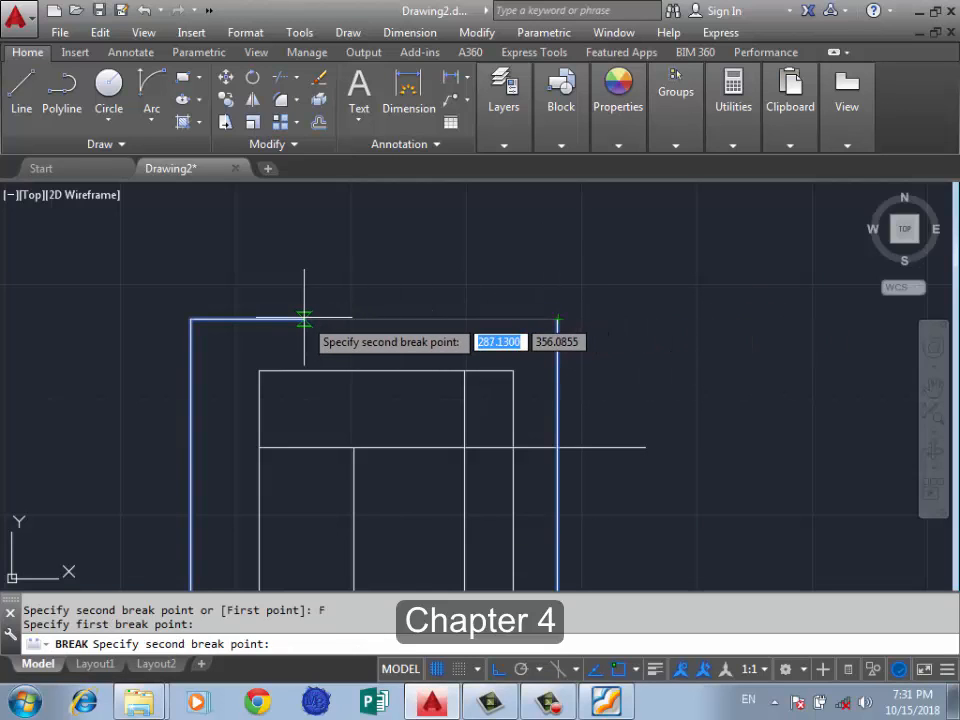
{"action": "type", "text": "250"}
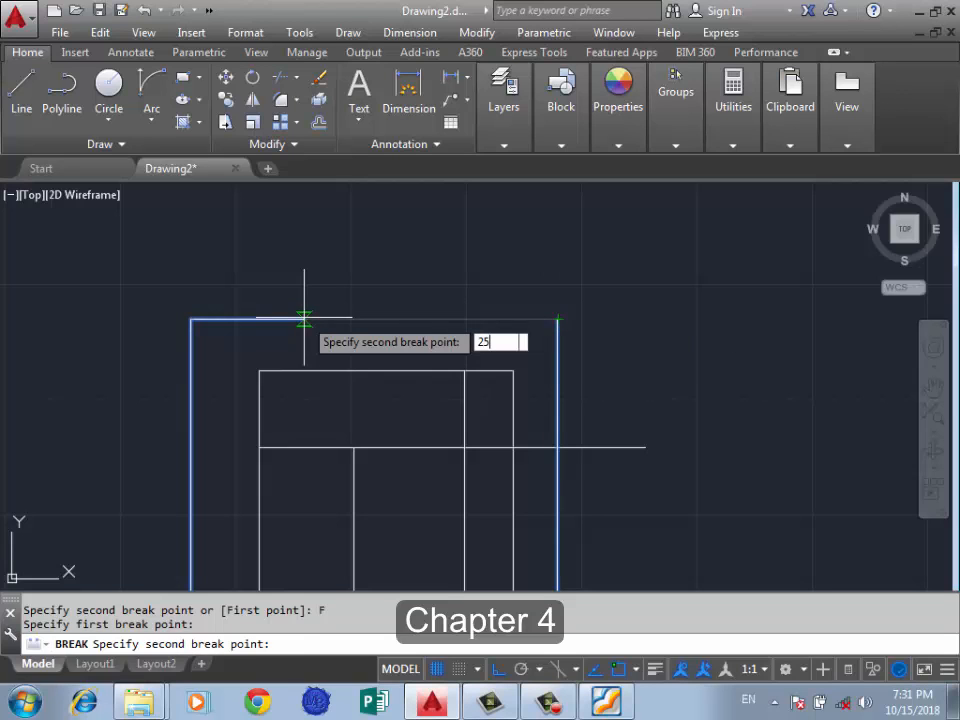
{"action": "key", "text": "Return"}
{"action": "scroll", "coordinate": [440, 276], "scroll_direction": "down", "scroll_amount": 2}
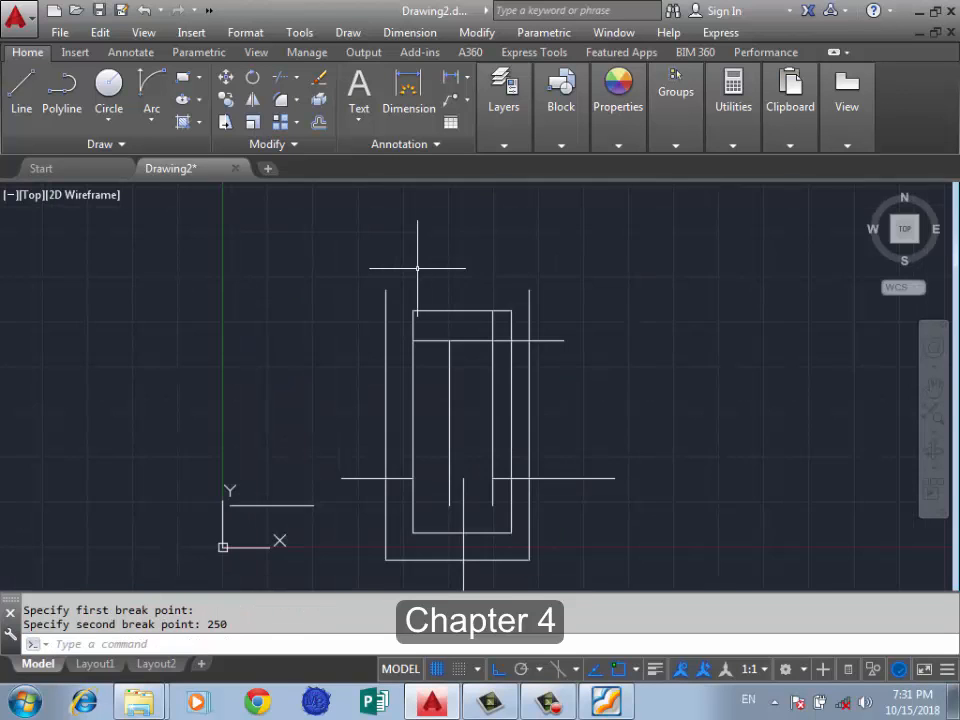
{"action": "key", "text": "ctrl+z"}
{"action": "key", "text": "ctrl+z"}
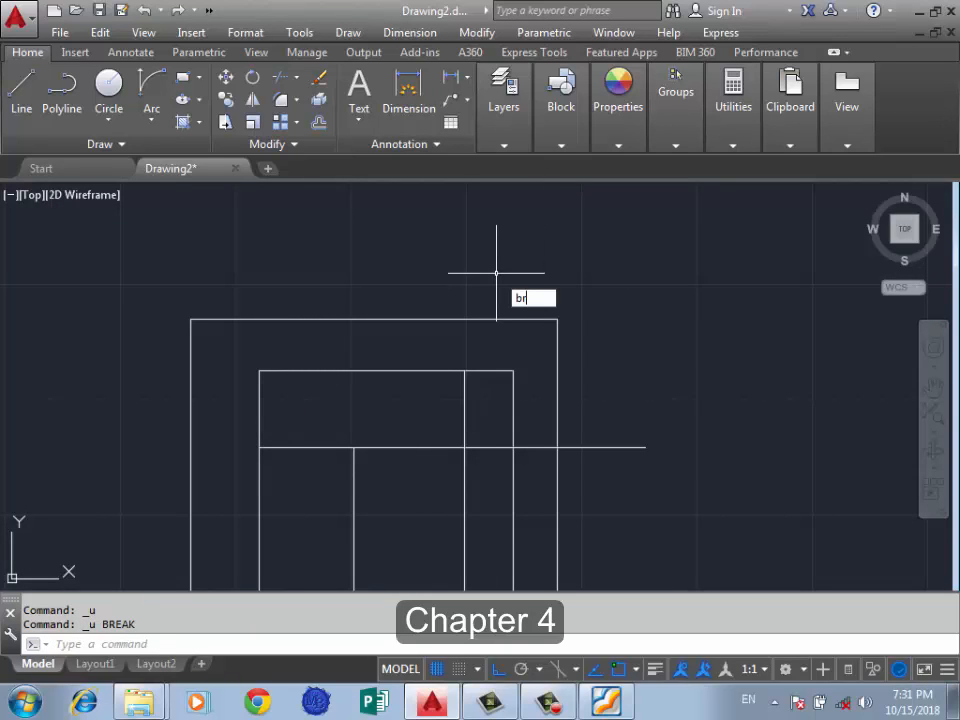
Step: Break a gap in the inner rectangle's top edge between two picked points, and undo it
{"action": "key", "text": "Return"}
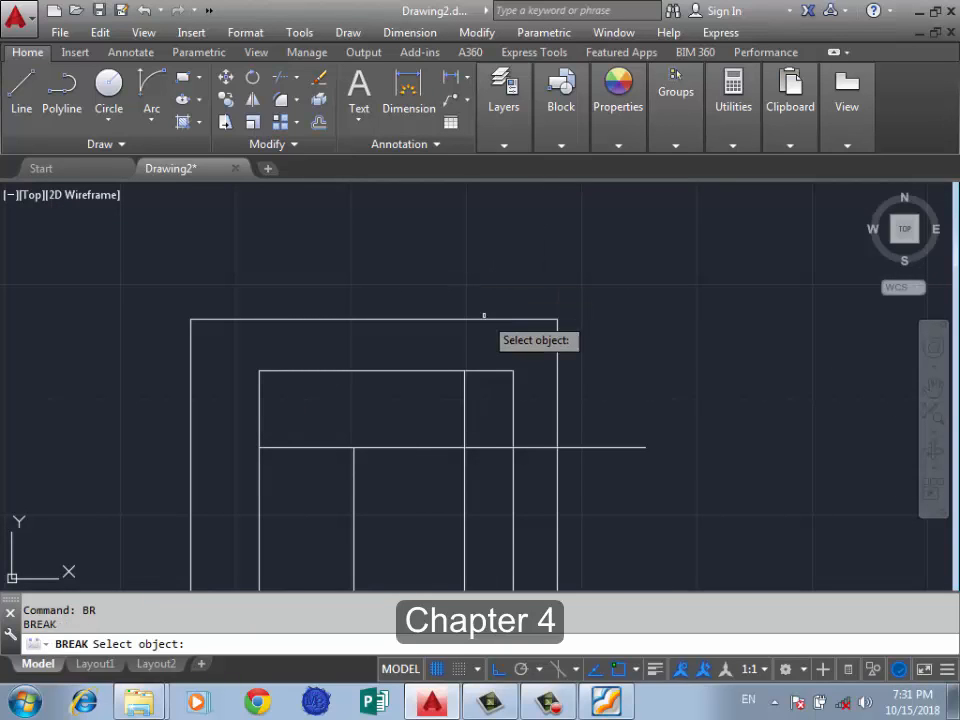
{"action": "left_click", "coordinate": [438, 370]}
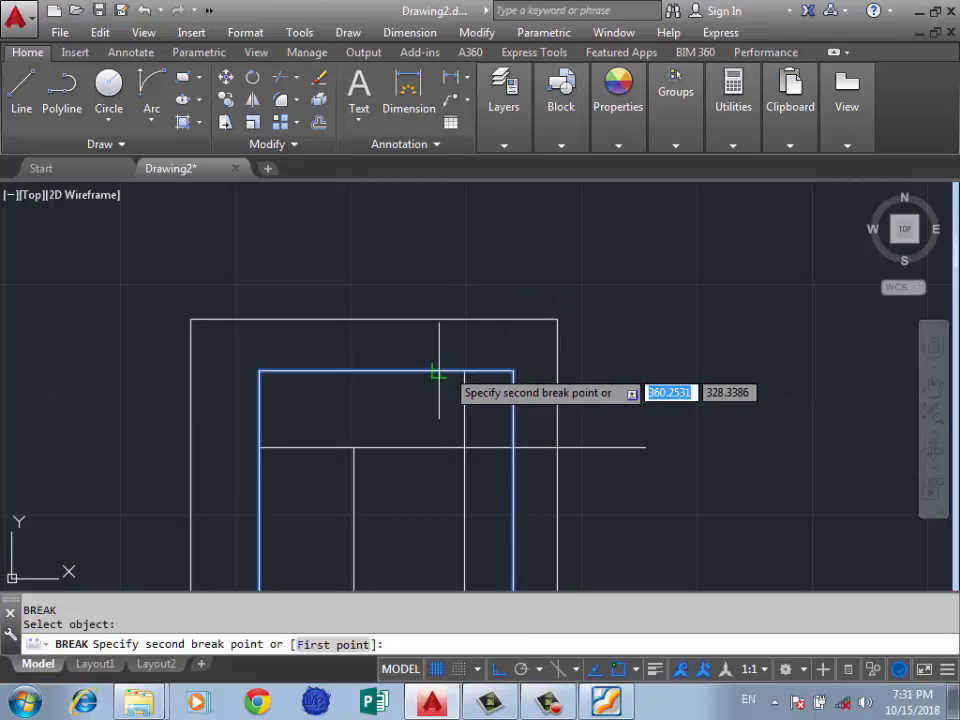
{"action": "left_click", "coordinate": [366, 370]}
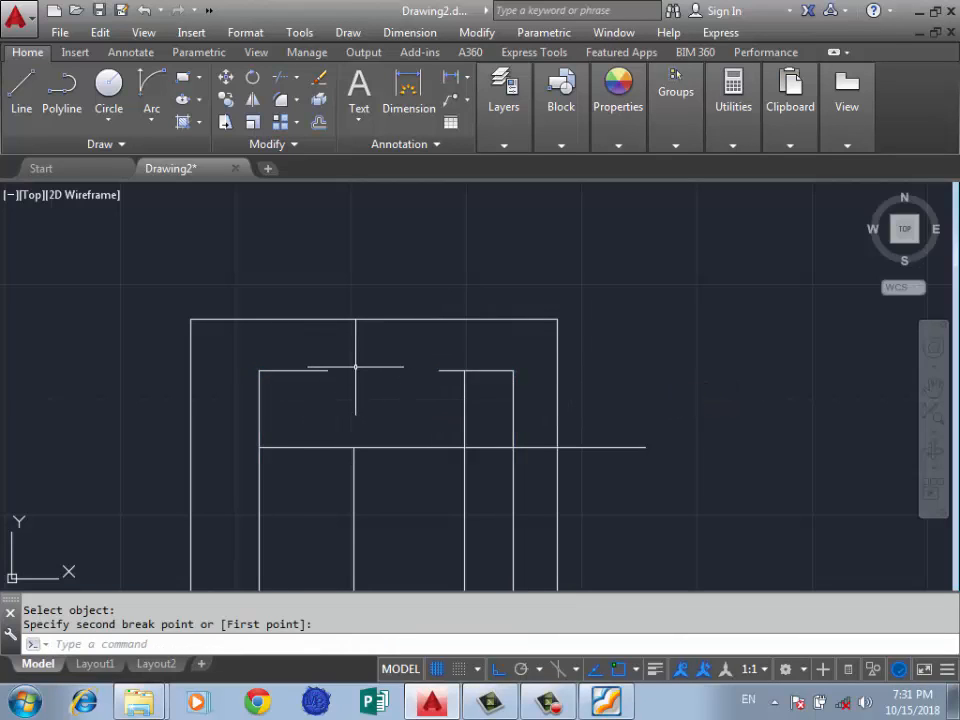
{"action": "key", "text": "ctrl+z"}
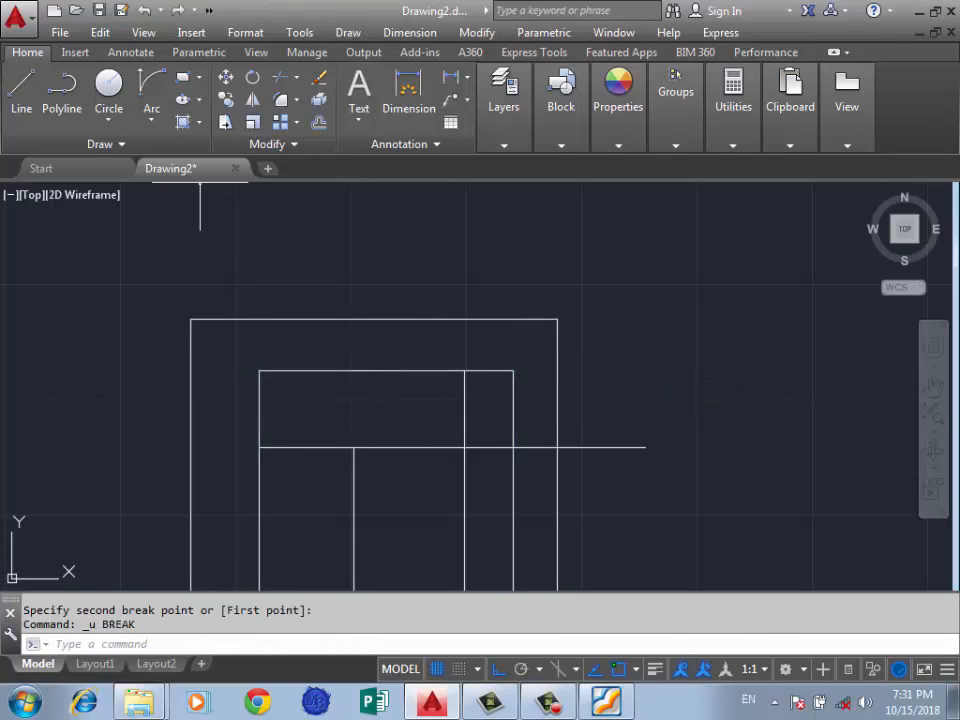
Step: Split the outer rectangle with Break at Point at the midpoint of its top edge
{"action": "left_click", "coordinate": [267, 144]}
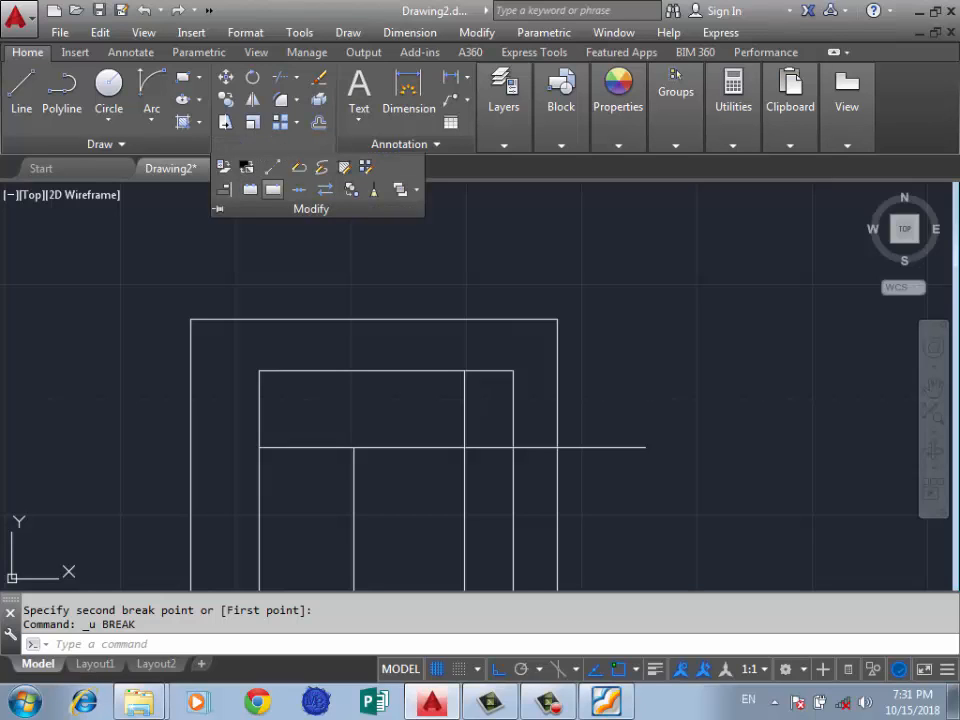
{"action": "left_click", "coordinate": [273, 189]}
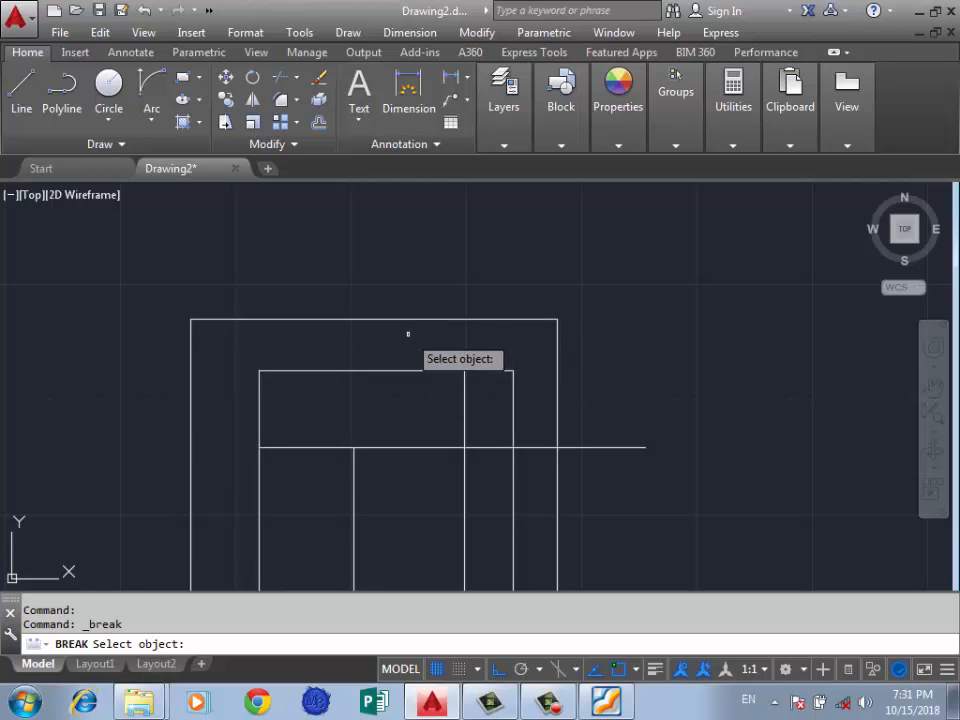
{"action": "scroll", "coordinate": [540, 301], "scroll_direction": "down", "scroll_amount": 2}
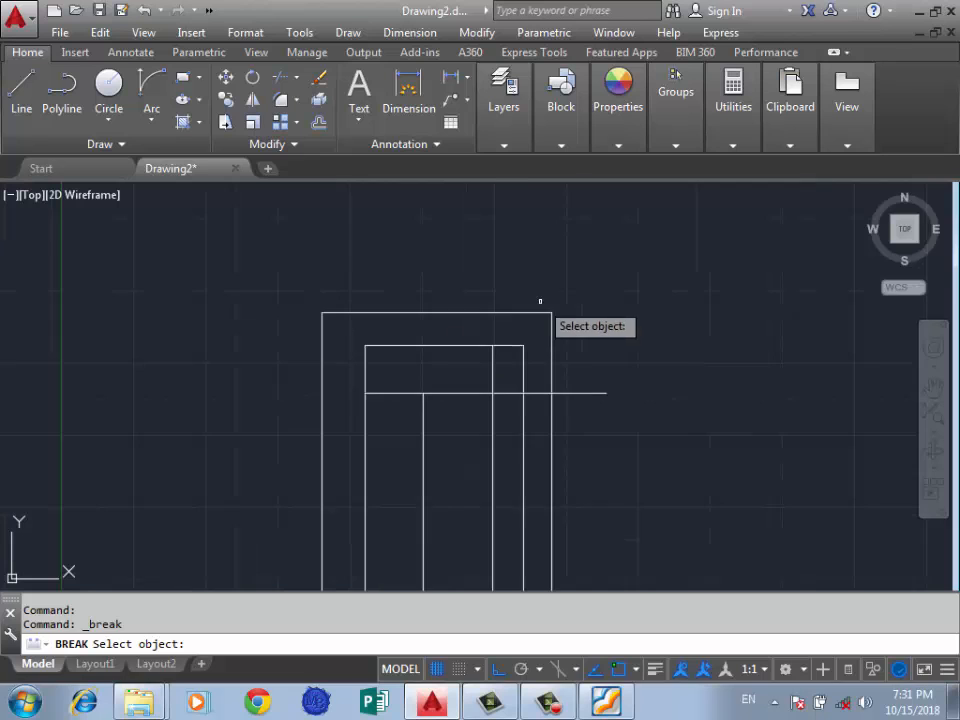
{"action": "scroll", "coordinate": [462, 311], "scroll_direction": "up", "scroll_amount": 2}
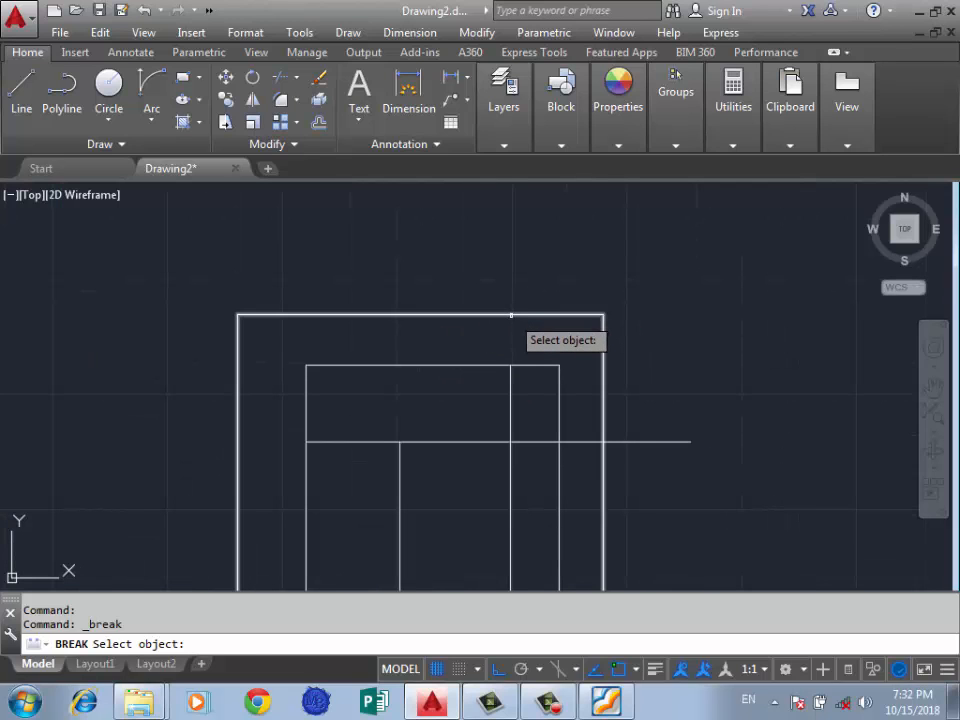
{"action": "left_click", "coordinate": [511, 315]}
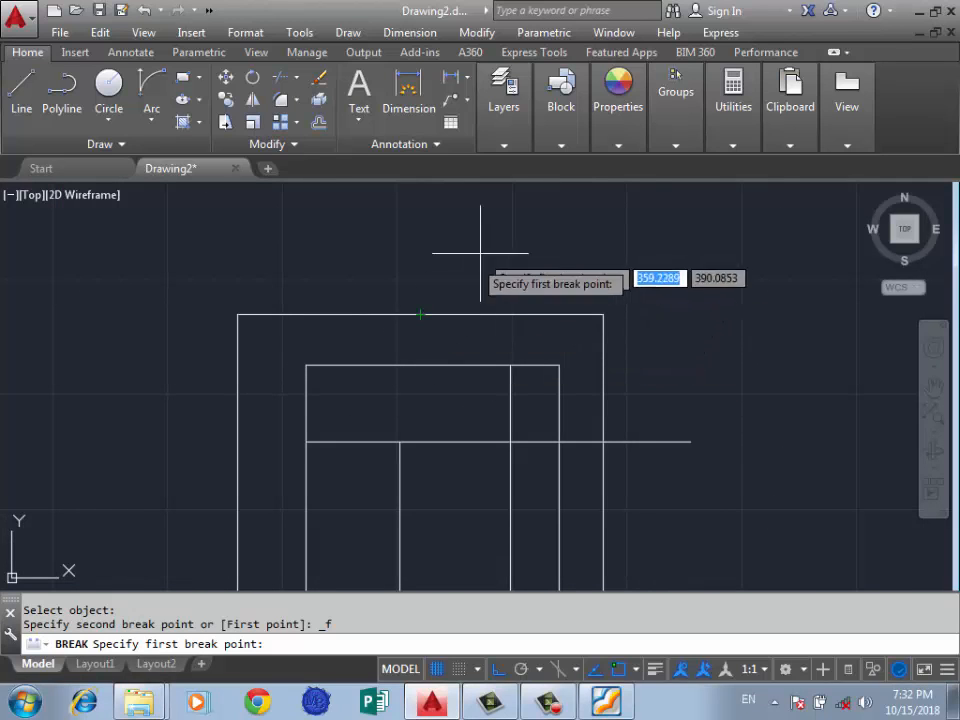
{"action": "left_click", "coordinate": [420, 314]}
{"action": "type", "text": "@"}
{"action": "key", "text": "Return"}
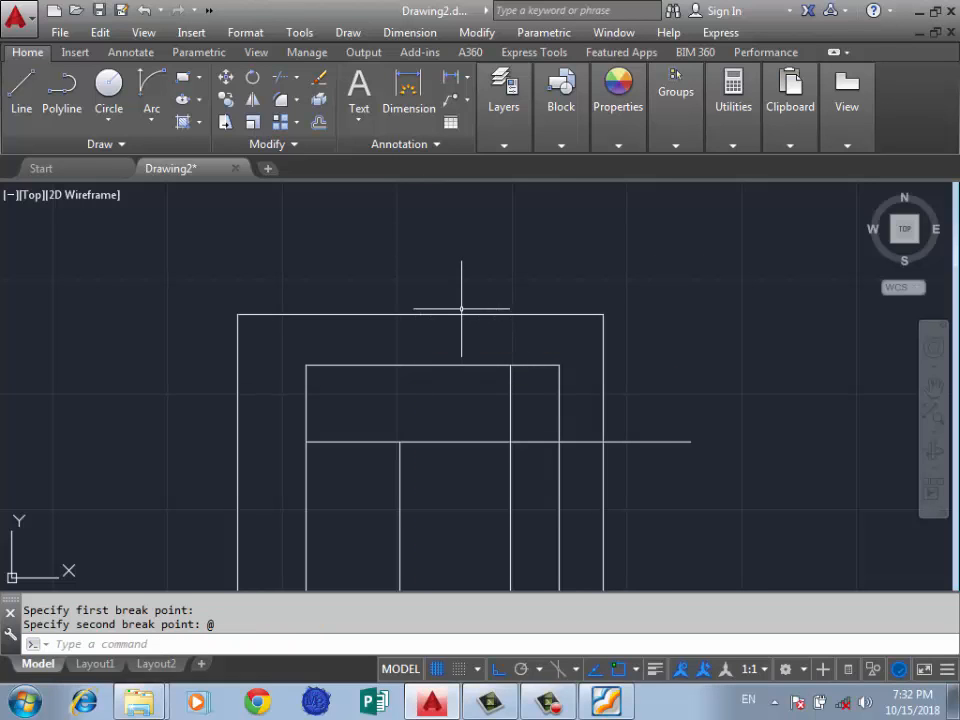
Step: Erase the right piece of the split outer rectangle, and undo both the erasure and the split
{"action": "scroll", "coordinate": [555, 270], "scroll_direction": "down", "scroll_amount": 2}
{"action": "scroll", "coordinate": [529, 285], "scroll_direction": "up", "scroll_amount": 2}
{"action": "left_click", "coordinate": [535, 287]}
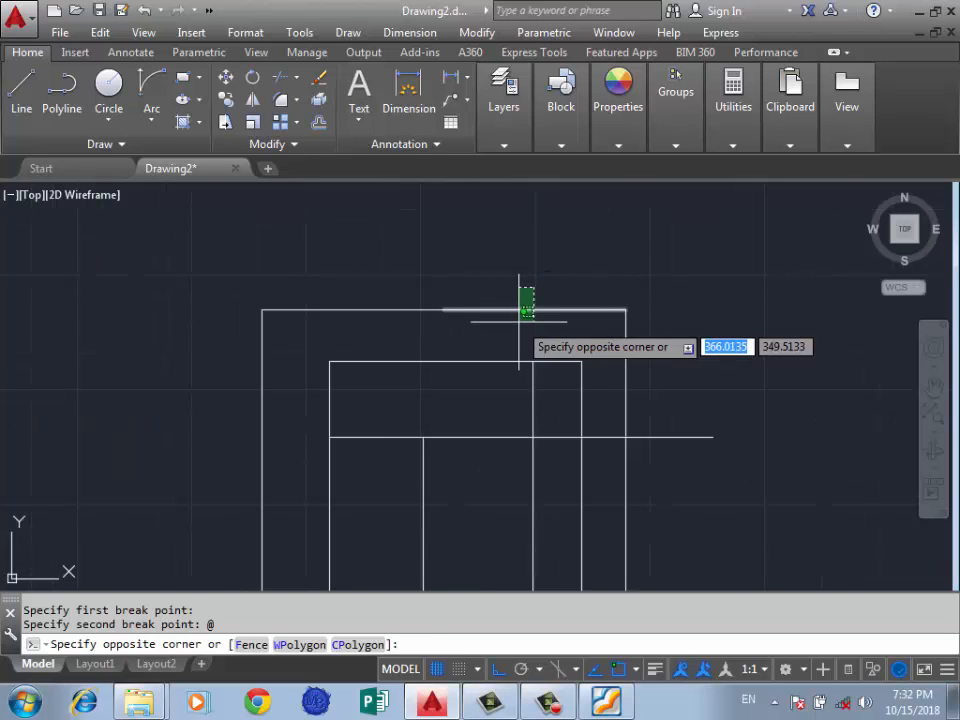
{"action": "left_click", "coordinate": [514, 321]}
{"action": "key", "text": "Delete"}
{"action": "key", "text": "ctrl+z"}
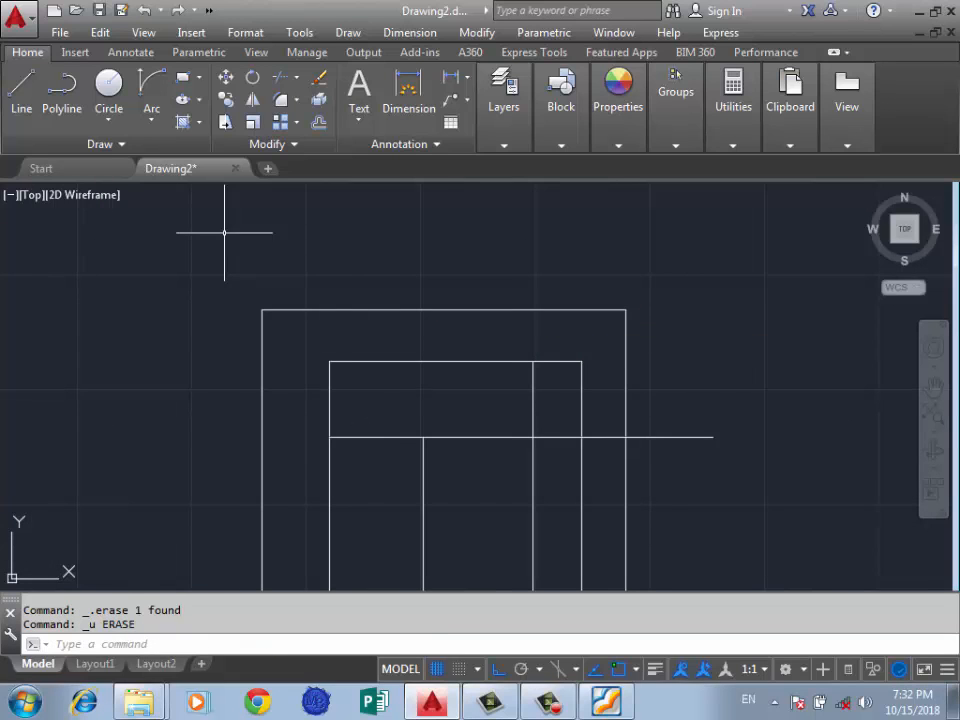
{"action": "key", "text": "ctrl+z"}
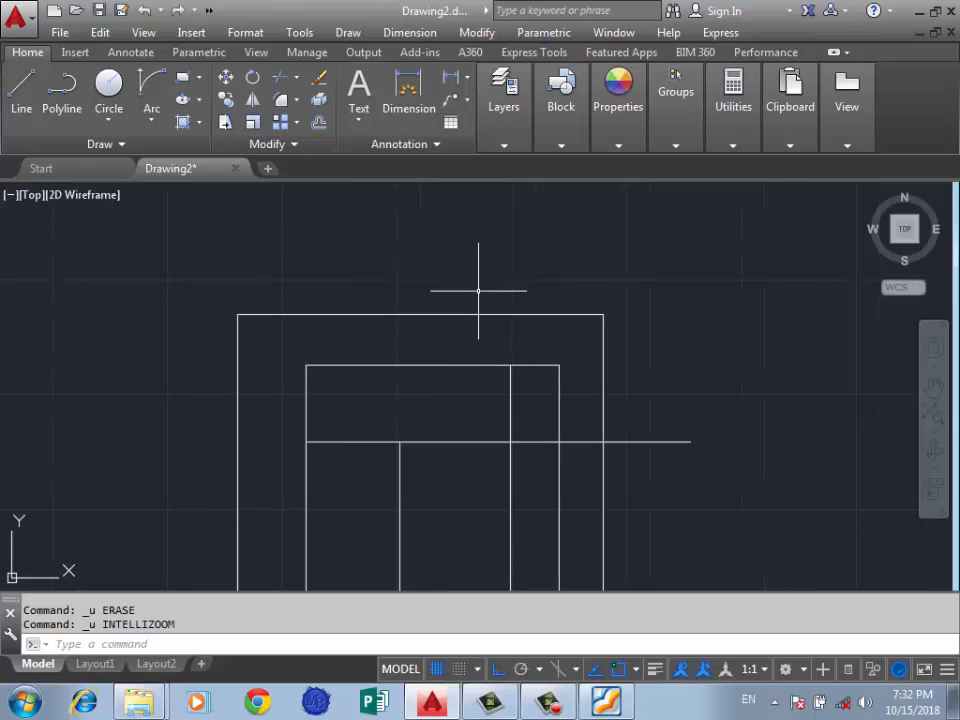
{"action": "key", "text": "ctrl+z"}
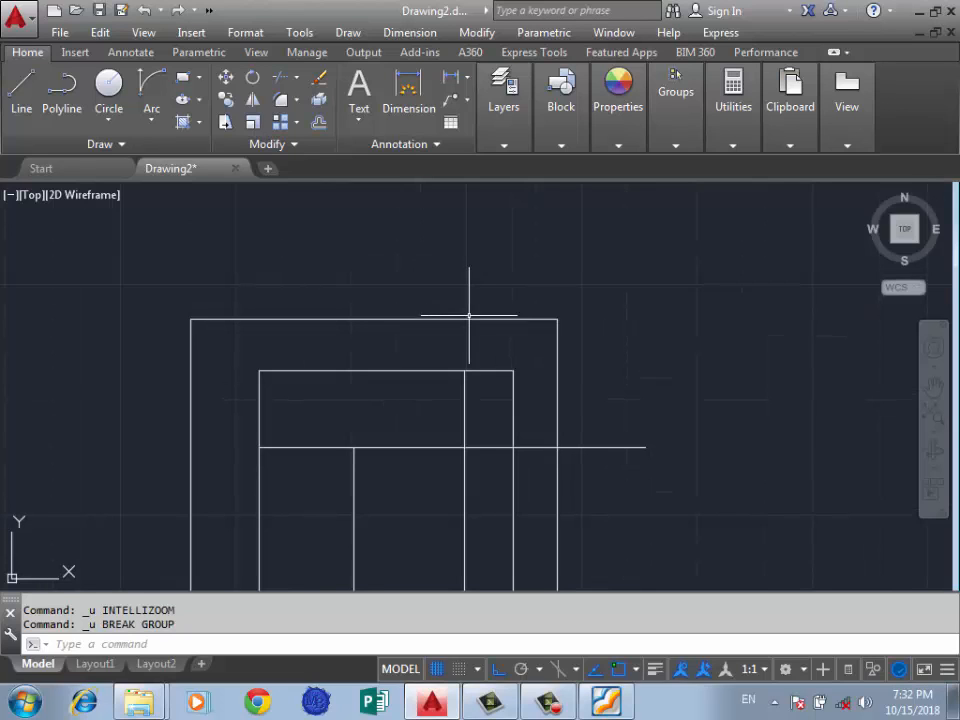
Step: Erase the whole outer rectangle and undo the erasure
{"action": "left_click", "coordinate": [469, 319]}
{"action": "key", "text": "Delete"}
{"action": "key", "text": "ctrl+z"}
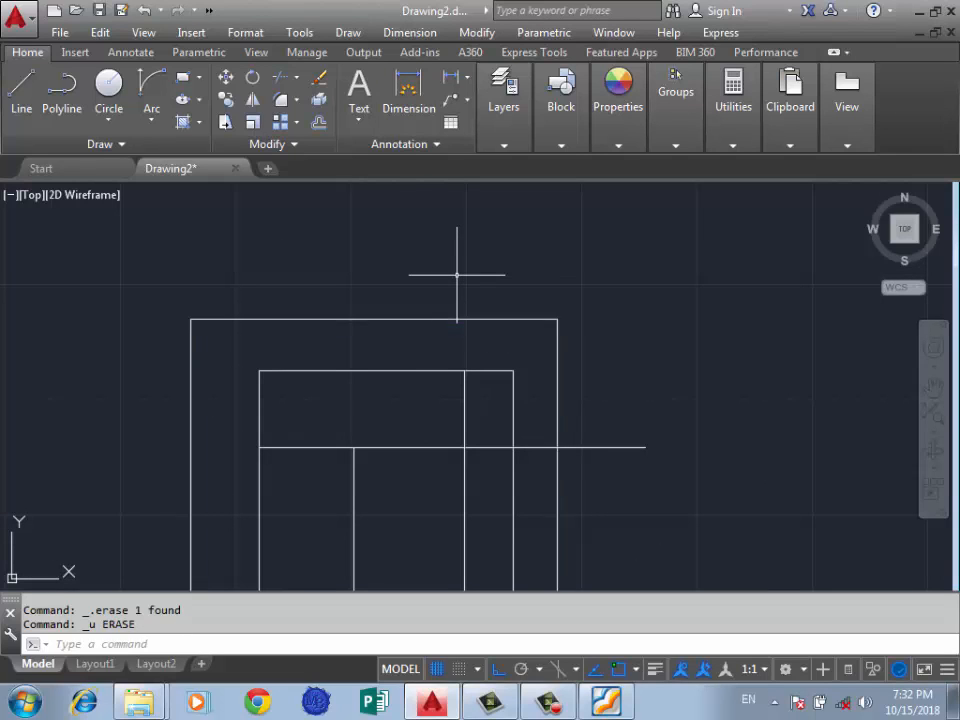
Step: Split the right inner vertical line at a point below the horizontal crossing line with Break at Point, and undo the split
{"action": "scroll", "coordinate": [599, 259], "scroll_direction": "down", "scroll_amount": 2}
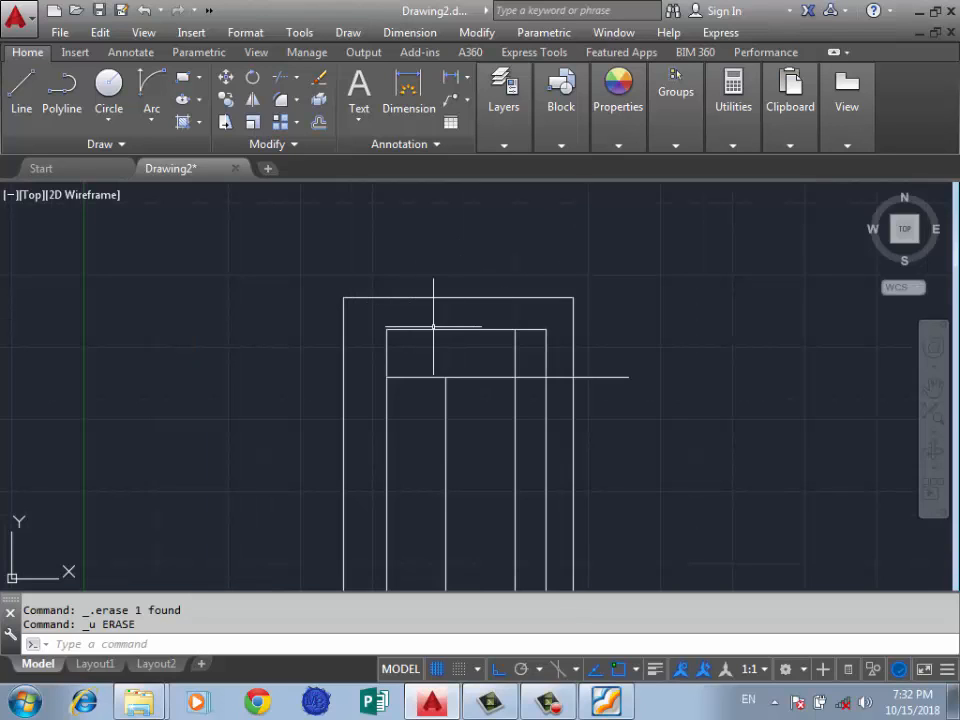
{"action": "left_click", "coordinate": [267, 144]}
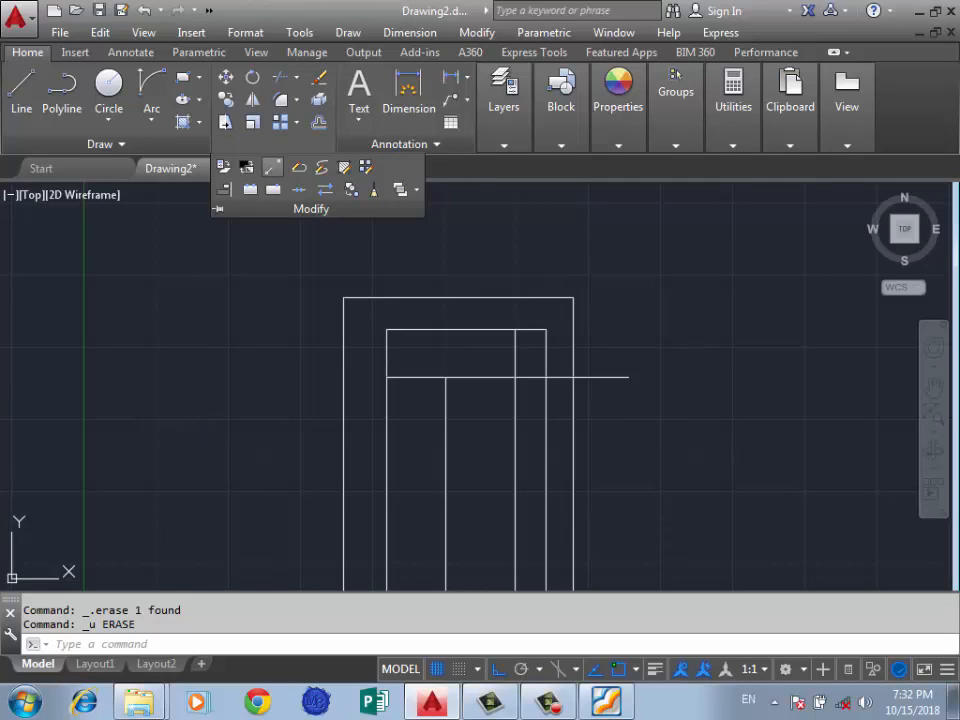
{"action": "left_click", "coordinate": [272, 189]}
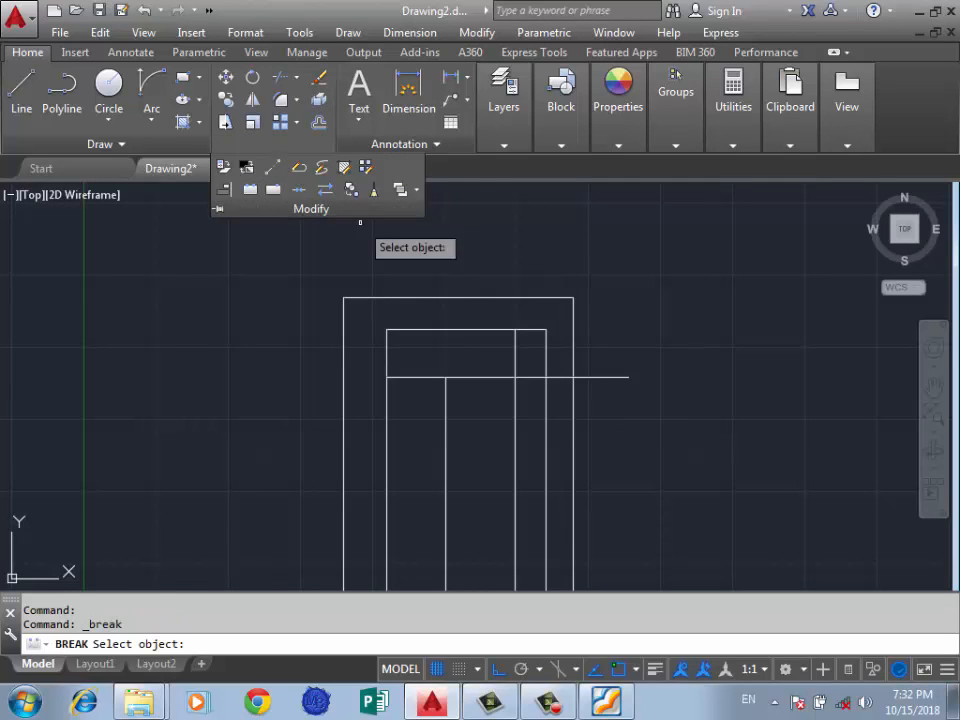
{"action": "left_click", "coordinate": [514, 489]}
{"action": "left_click", "coordinate": [514, 455]}
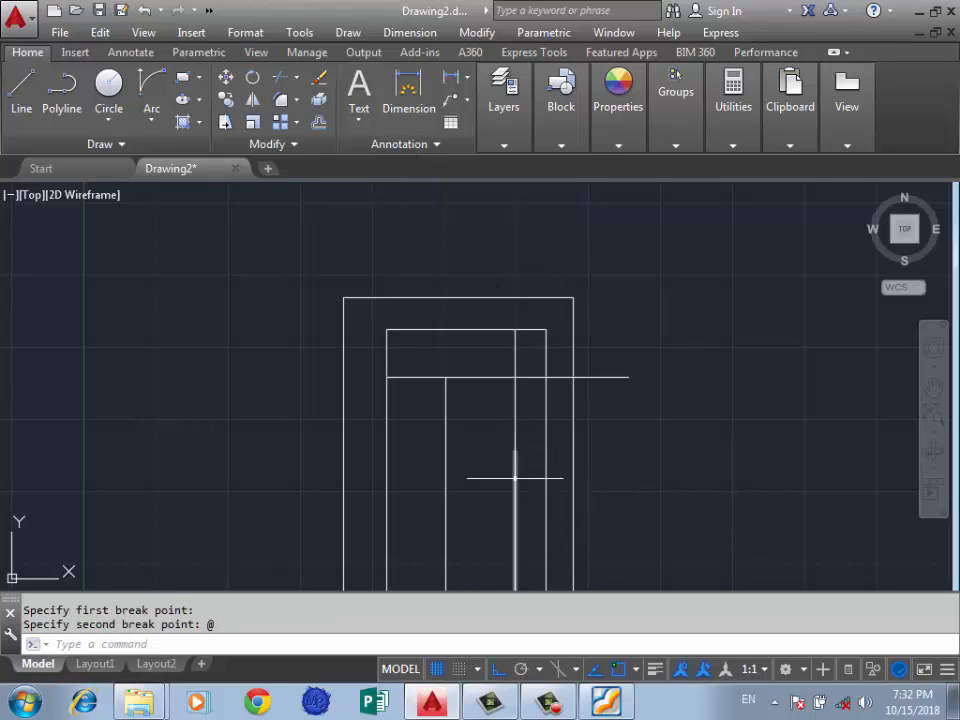
{"action": "scroll", "coordinate": [512, 443], "scroll_direction": "up", "scroll_amount": 4}
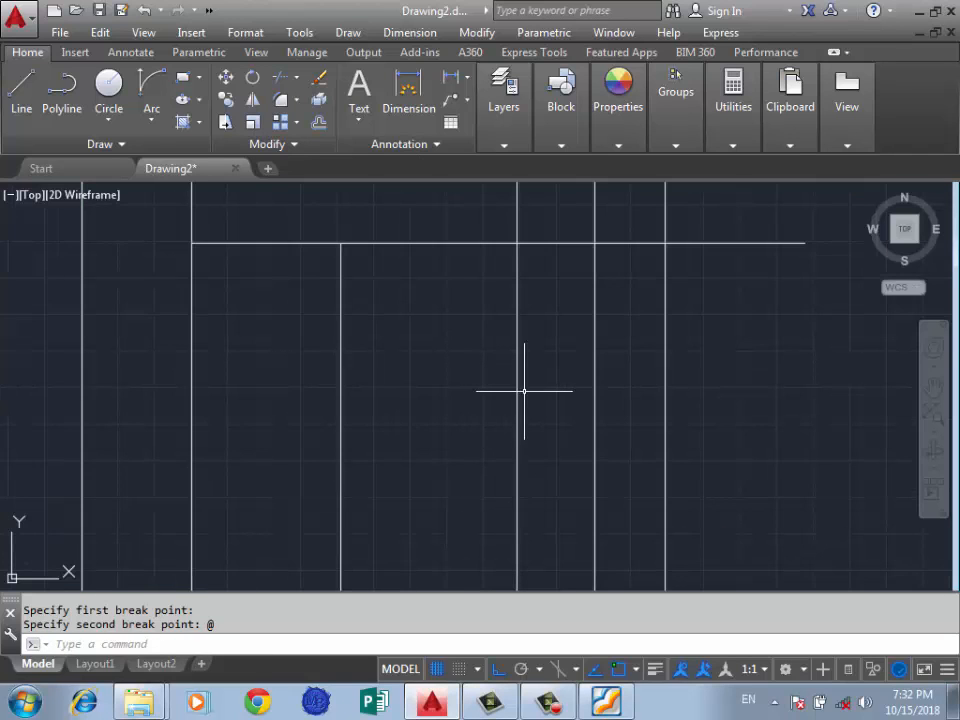
{"action": "scroll", "coordinate": [523, 391], "scroll_direction": "down", "scroll_amount": 2}
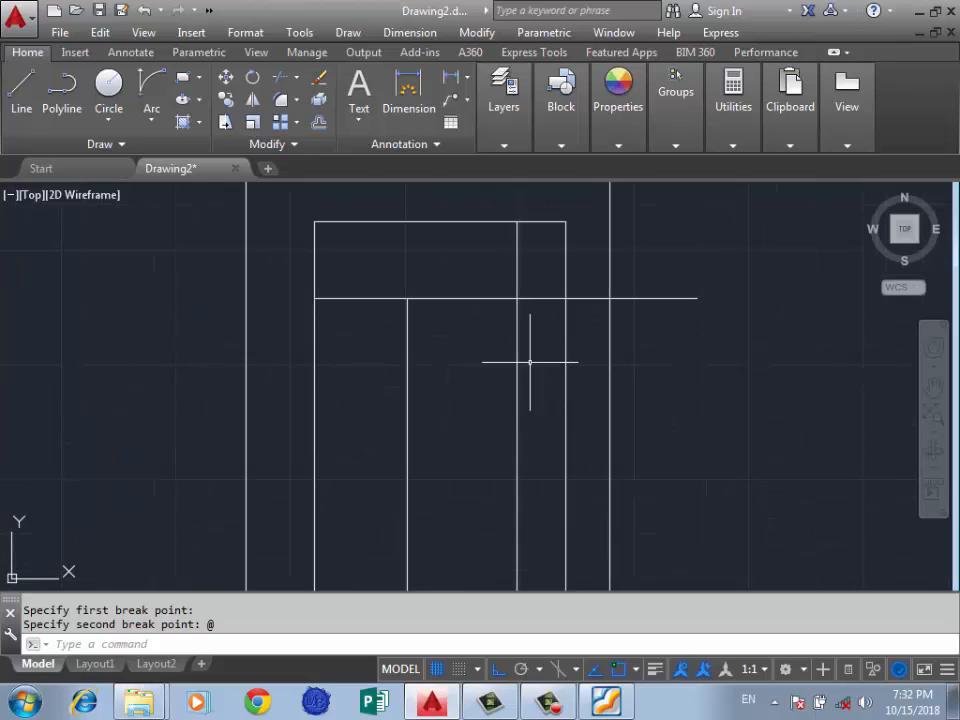
{"action": "scroll", "coordinate": [540, 390], "scroll_direction": "down", "scroll_amount": 3}
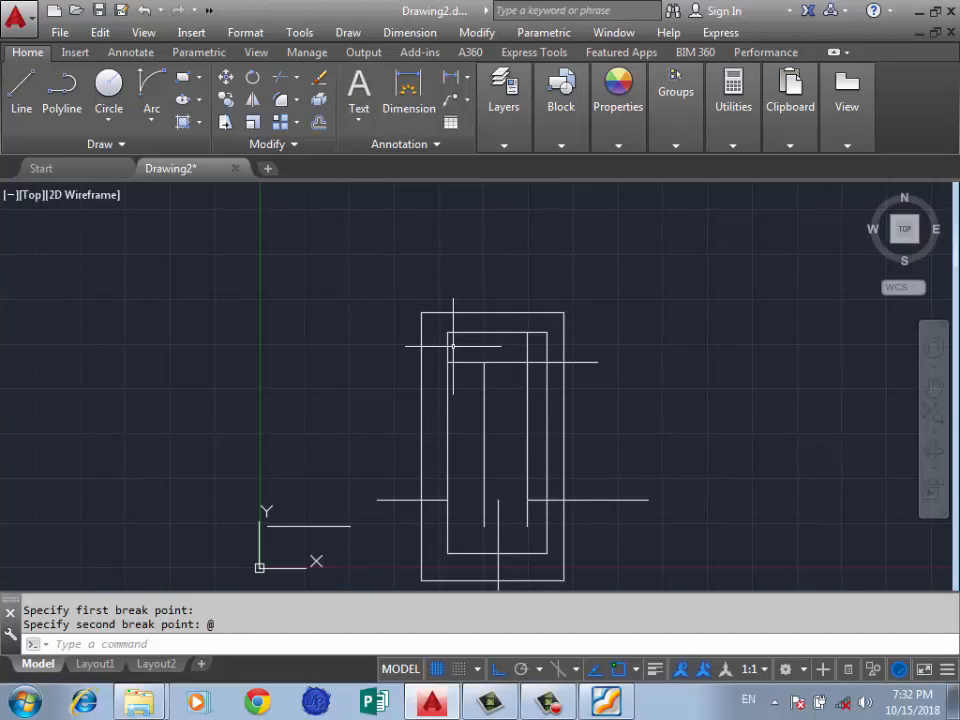
{"action": "key", "text": "ctrl+z"}
{"action": "key", "text": "ctrl+z"}
{"action": "scroll", "coordinate": [548, 297], "scroll_direction": "down", "scroll_amount": 3}
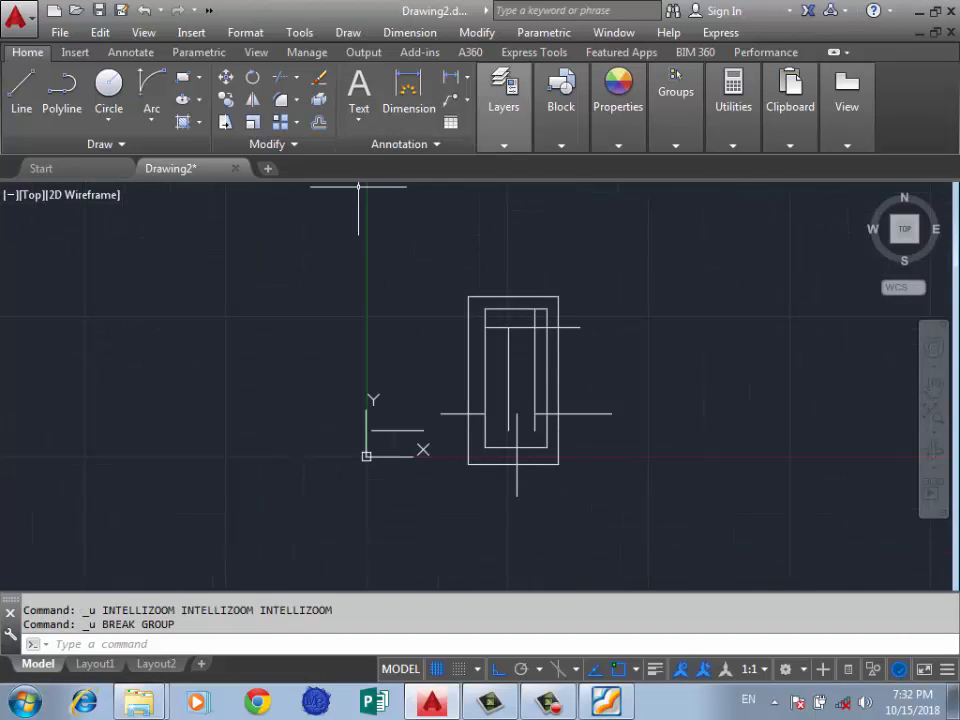
{"action": "left_click", "coordinate": [477, 32]}
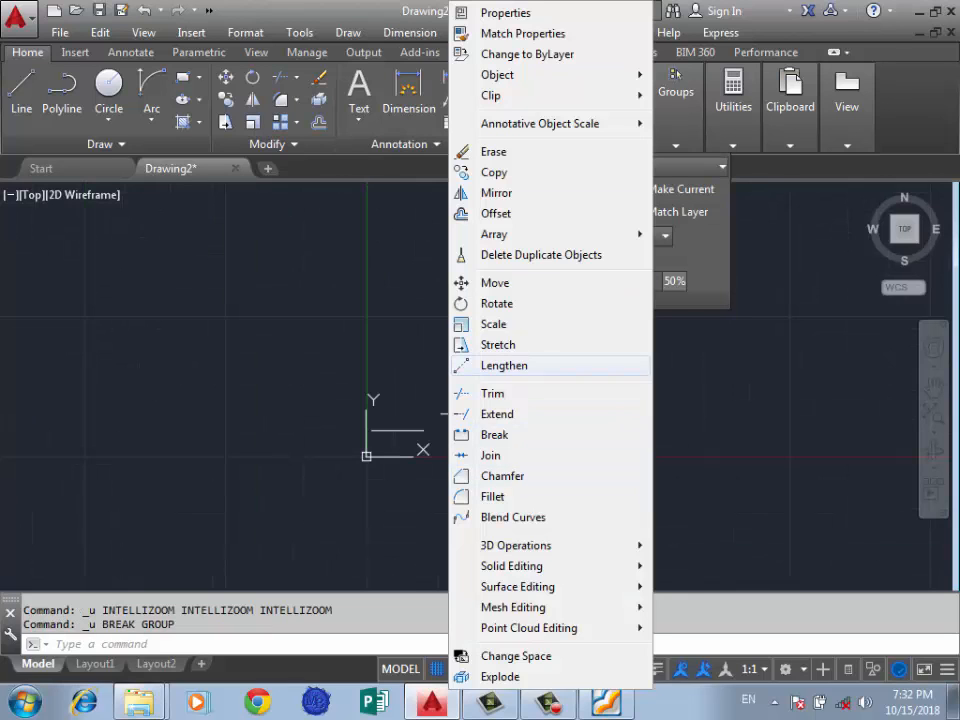
{"action": "left_click", "coordinate": [339, 253]}
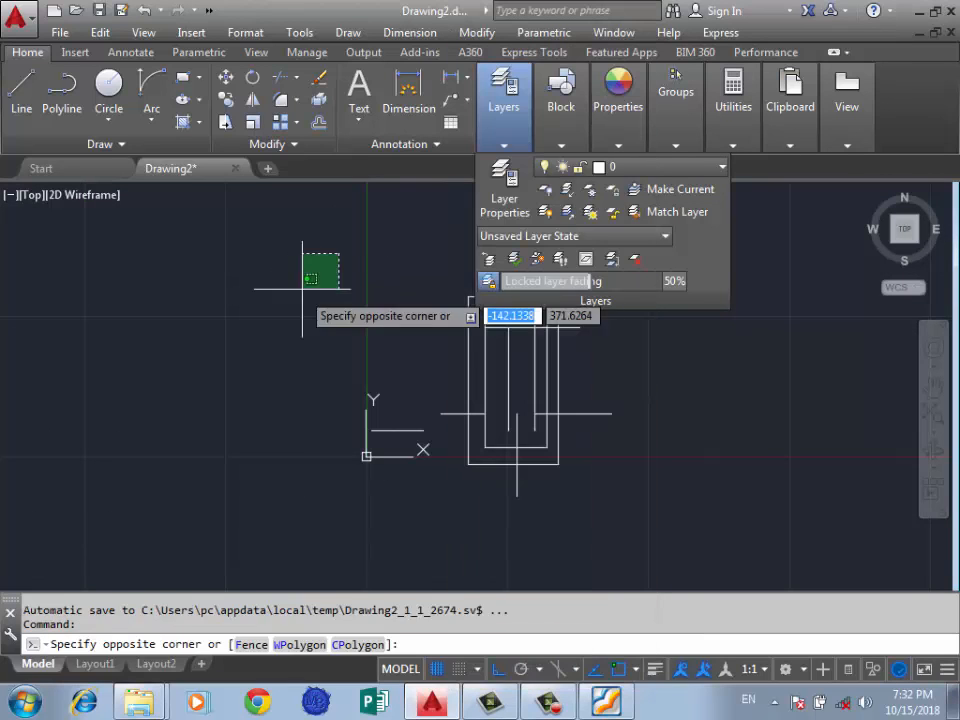
{"action": "left_click", "coordinate": [283, 315]}
Step: Draw a horizontal line in the empty area above the nested rectangles
{"action": "scroll", "coordinate": [666, 454], "scroll_direction": "down", "scroll_amount": 1}
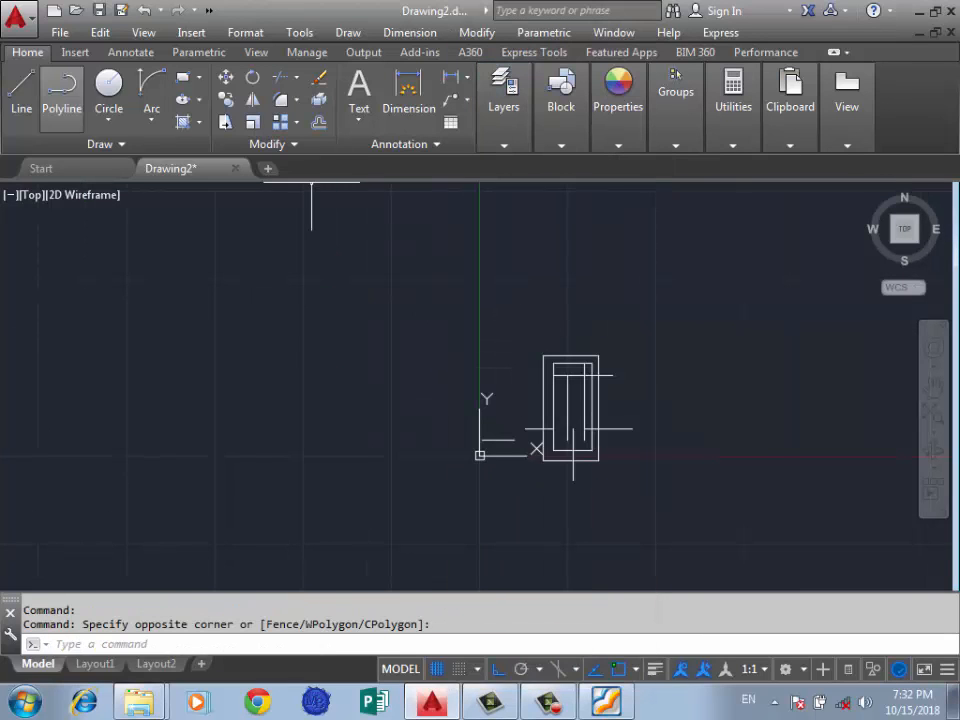
{"action": "left_click", "coordinate": [21, 88]}
{"action": "left_click", "coordinate": [618, 290]}
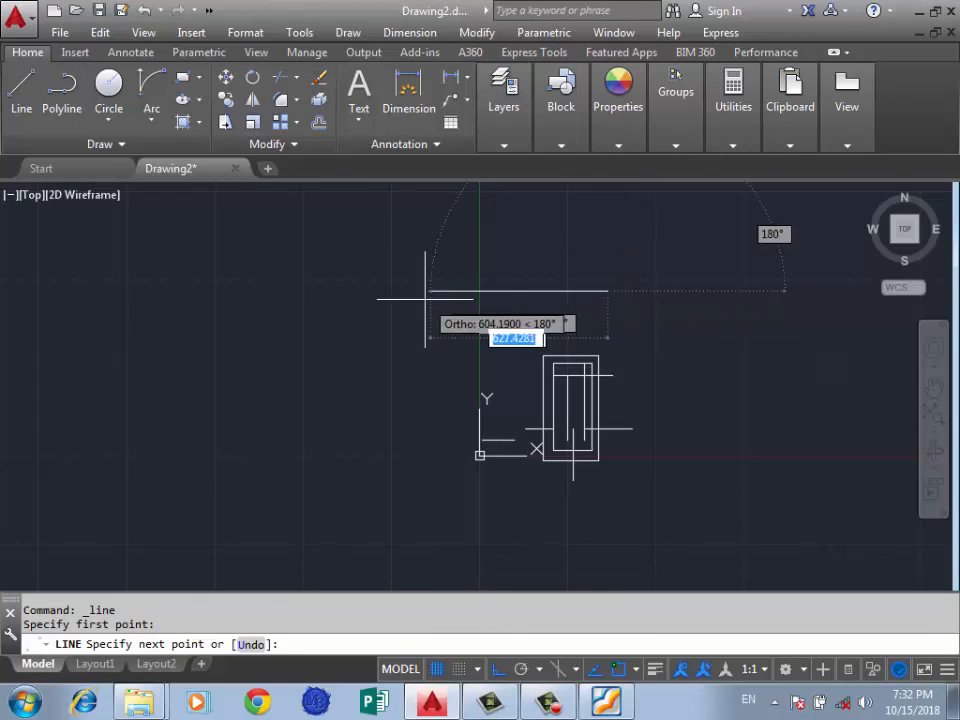
{"action": "left_click", "coordinate": [462, 290]}
{"action": "key", "text": "Return"}
{"action": "key", "text": "Return"}
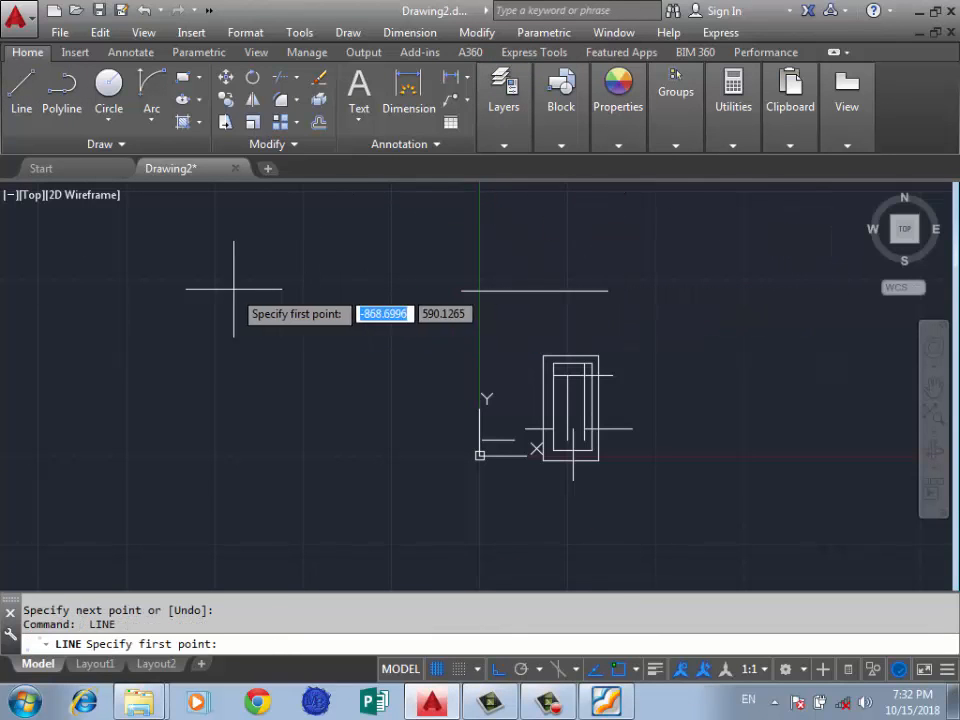
Step: Draw a second horizontal line level with the upper one and left of it, leaving a gap between them
{"action": "left_click", "coordinate": [120, 291]}
{"action": "key", "text": "Return"}
{"action": "key", "text": "Return"}
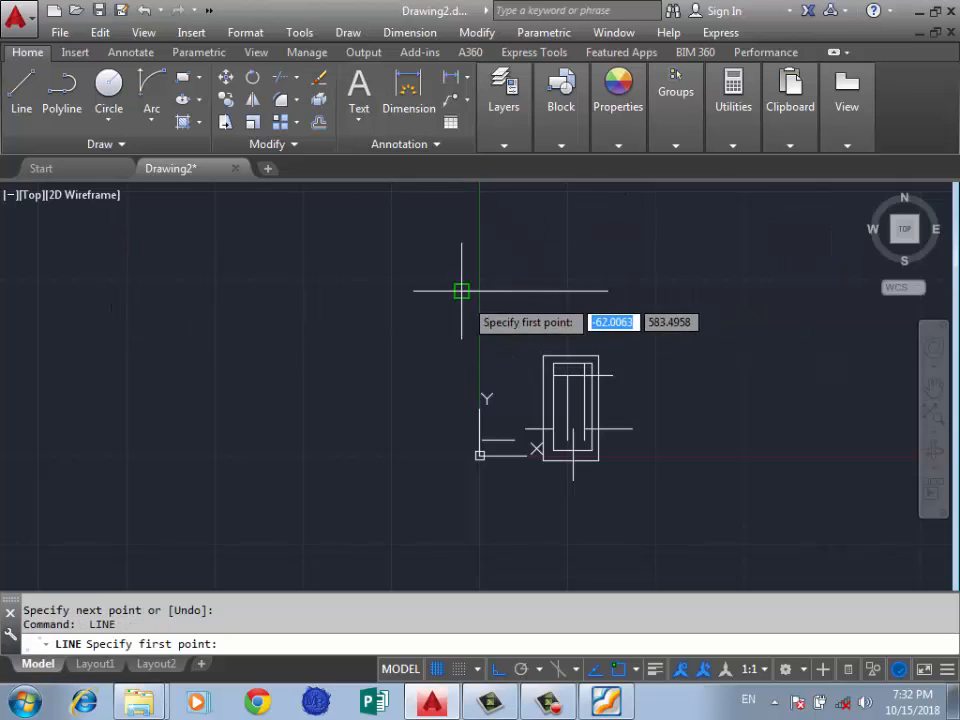
{"action": "left_click", "coordinate": [398, 291]}
{"action": "left_click", "coordinate": [167, 291]}
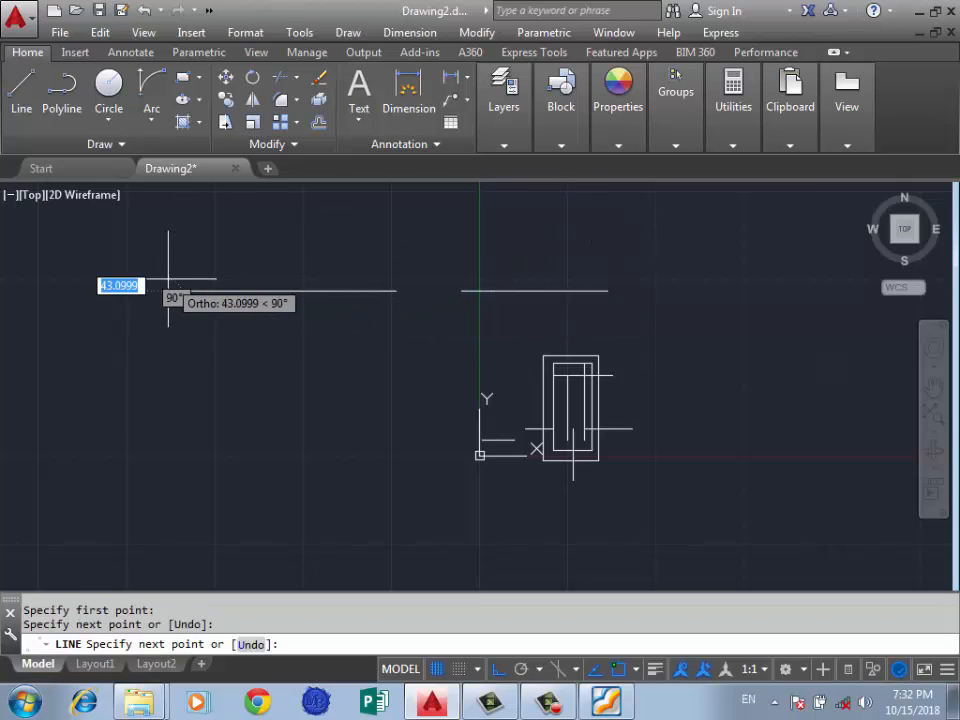
{"action": "key", "text": "Return"}
Step: Extend the left horizontal line across the gap to the right one, and undo the extension
{"action": "scroll", "coordinate": [450, 268], "scroll_direction": "down", "scroll_amount": 3}
{"action": "scroll", "coordinate": [513, 262], "scroll_direction": "up", "scroll_amount": 7}
{"action": "scroll", "coordinate": [388, 389], "scroll_direction": "down", "scroll_amount": 2}
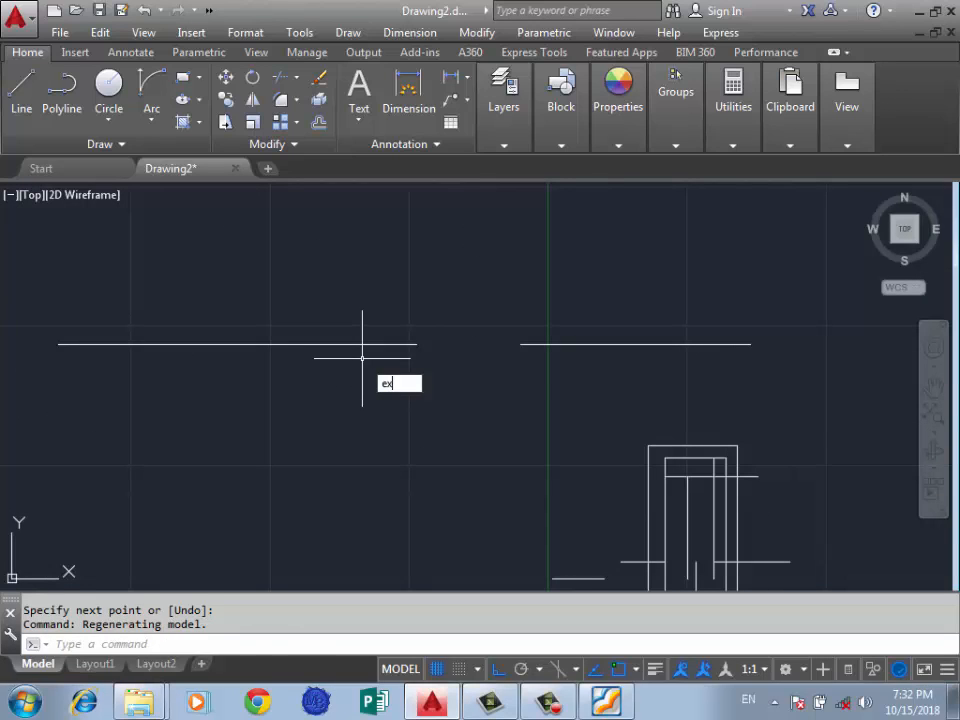
{"action": "type", "text": "ex"}
{"action": "key", "text": "Return"}
{"action": "key", "text": "Return"}
{"action": "left_click", "coordinate": [392, 344]}
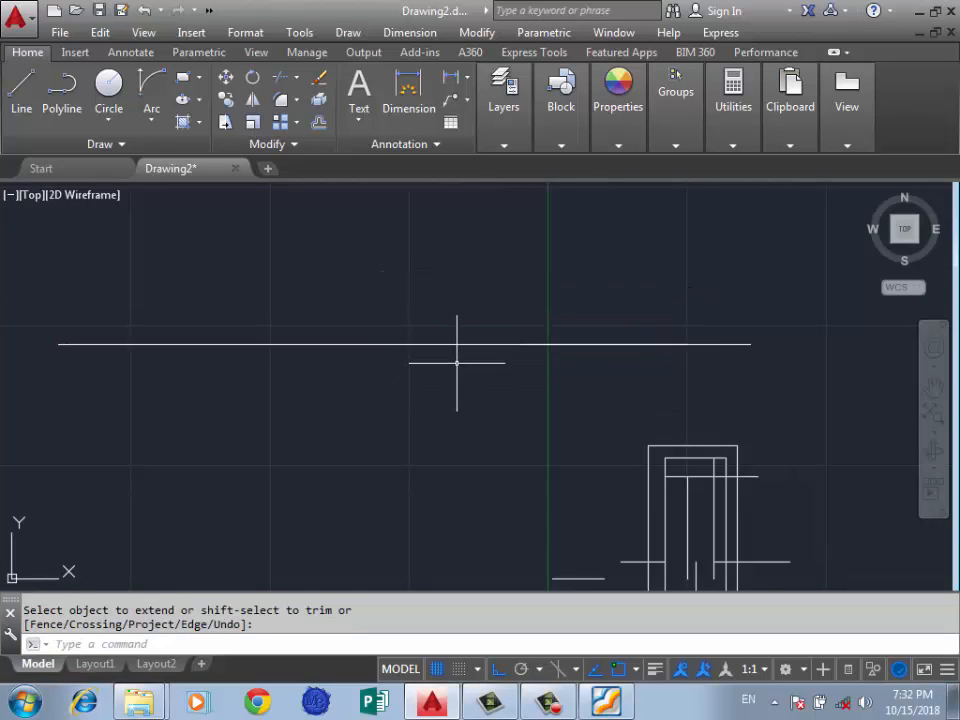
{"action": "key", "text": "ctrl+z"}
Step: Join the right and left collinear horizontal lines into a single line with the Join command
{"action": "scroll", "coordinate": [445, 340], "scroll_direction": "down", "scroll_amount": 5}
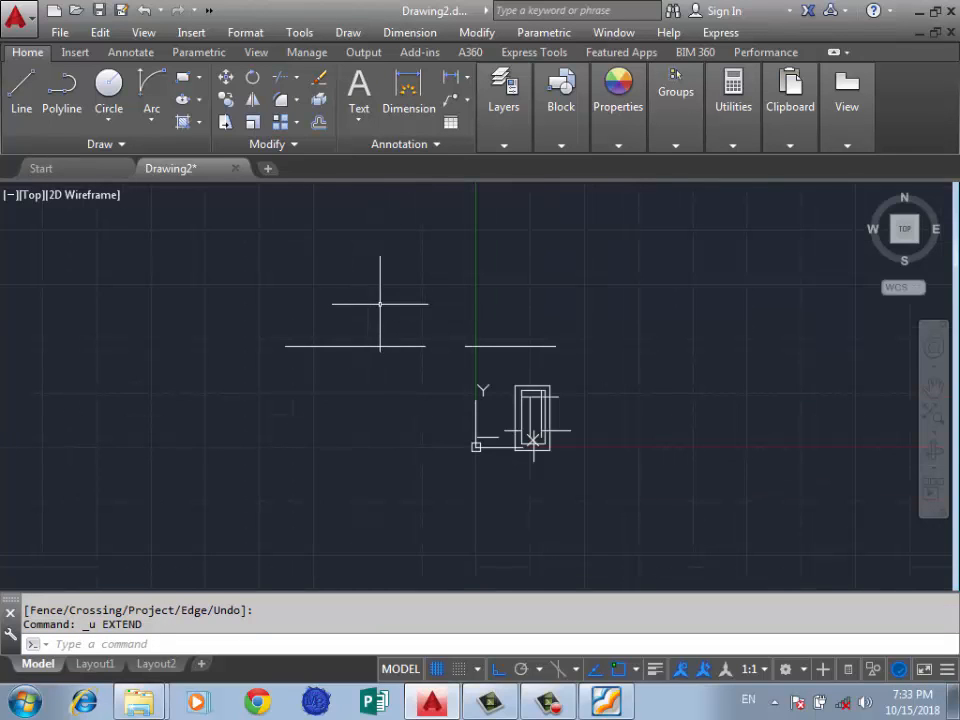
{"action": "scroll", "coordinate": [424, 346], "scroll_direction": "up", "scroll_amount": 8}
{"action": "scroll", "coordinate": [418, 300], "scroll_direction": "down", "scroll_amount": 6}
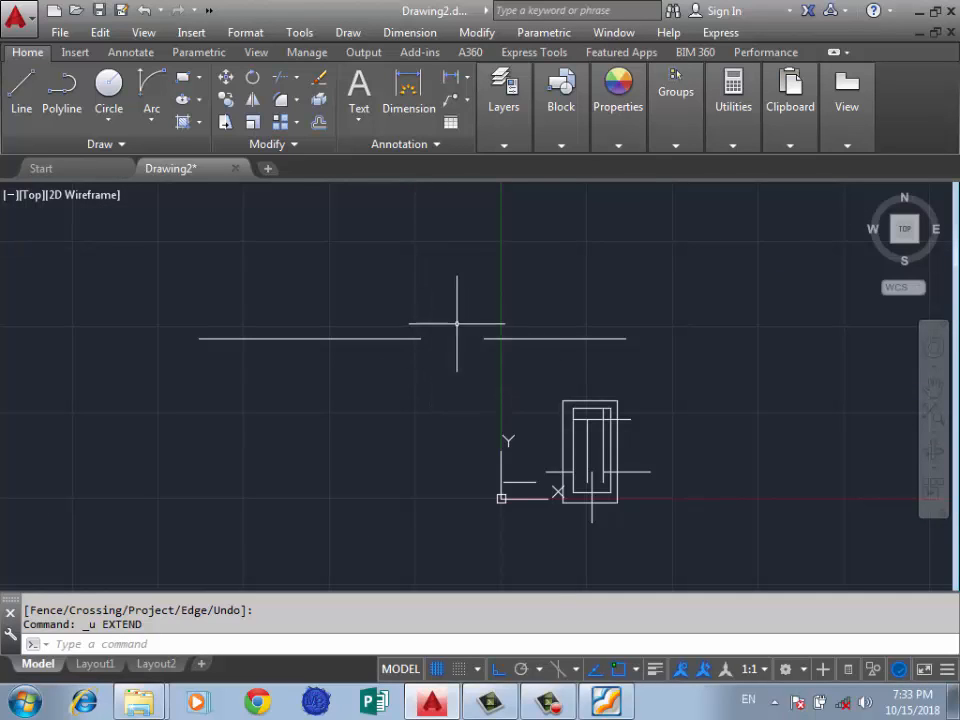
{"action": "scroll", "coordinate": [423, 332], "scroll_direction": "up", "scroll_amount": 3}
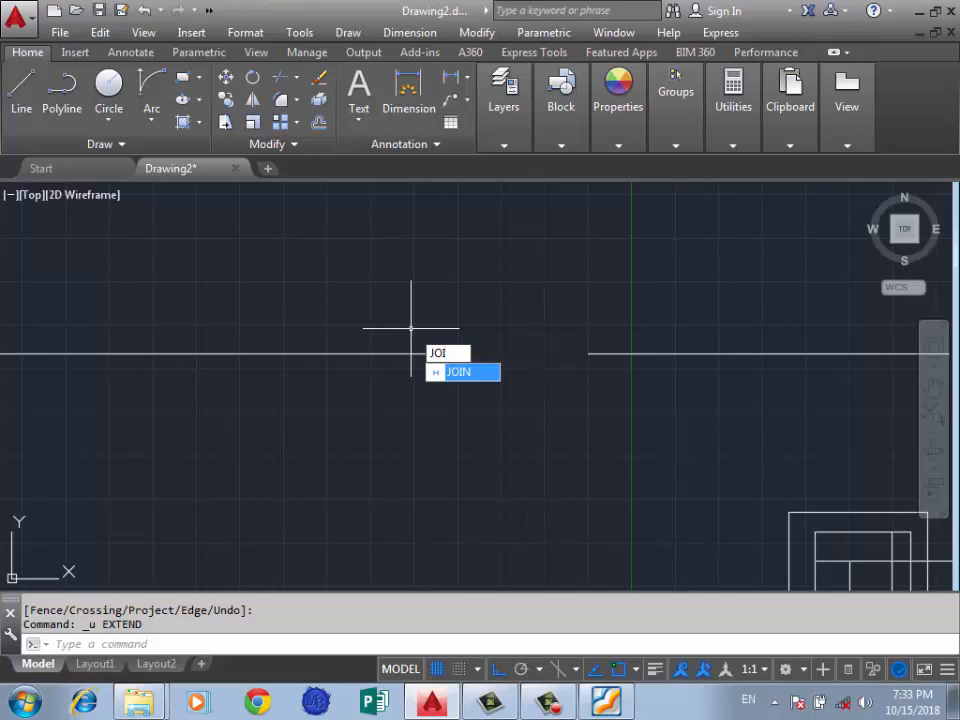
{"action": "key", "text": "BackSpace"}
{"action": "key", "text": "Return"}
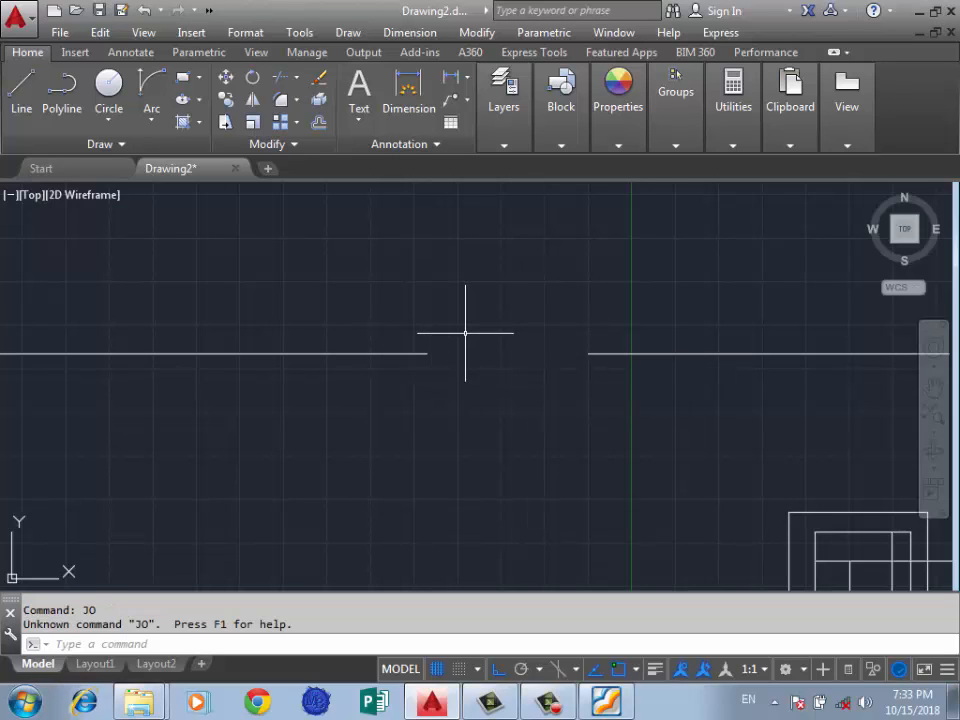
{"action": "key", "text": "Return"}
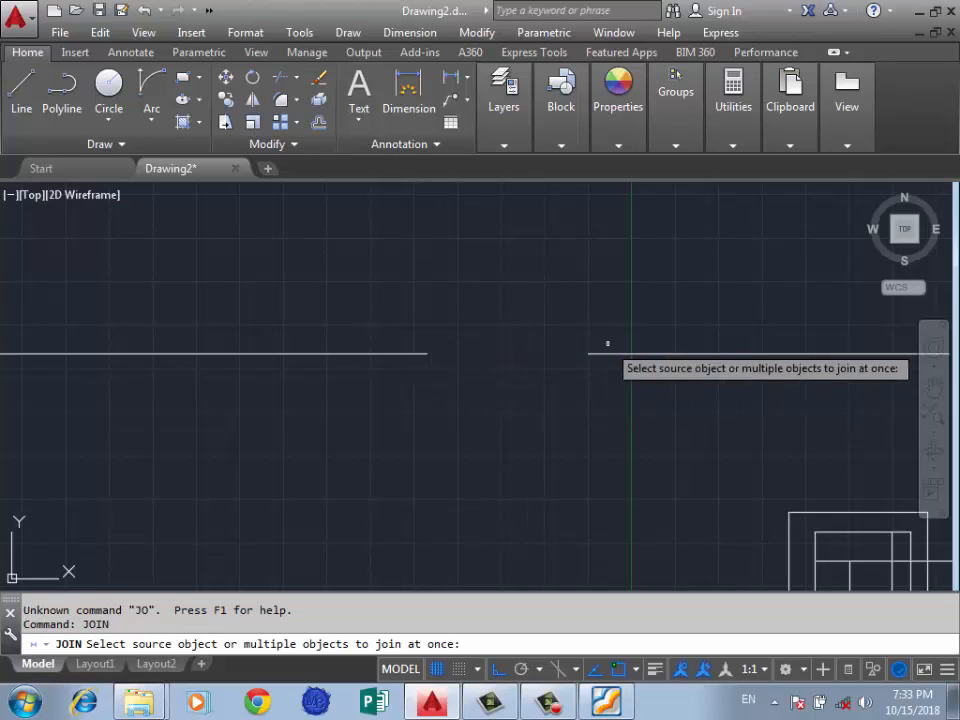
{"action": "left_click", "coordinate": [641, 353]}
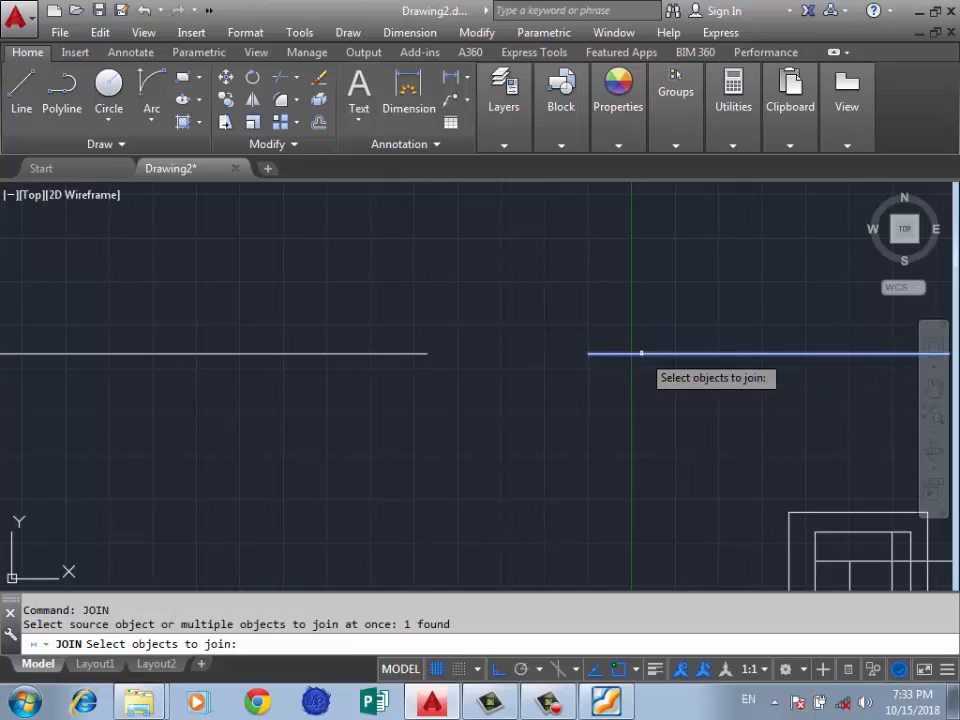
{"action": "left_click", "coordinate": [389, 353]}
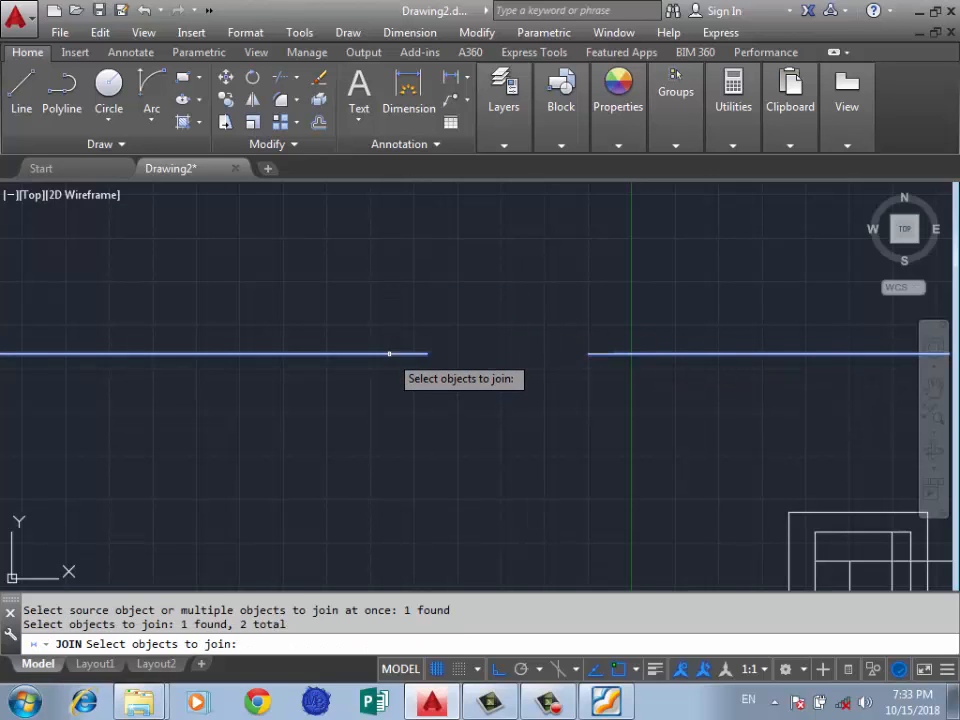
{"action": "key", "text": "Return"}
{"action": "scroll", "coordinate": [456, 320], "scroll_direction": "down", "scroll_amount": 4}
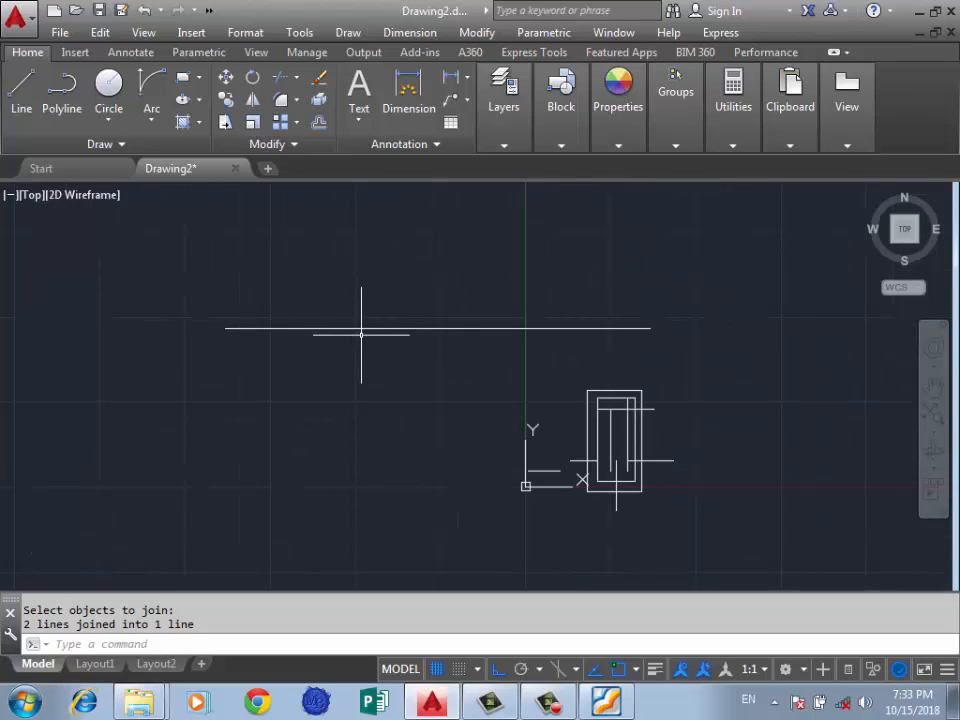
{"action": "scroll", "coordinate": [401, 325], "scroll_direction": "down", "scroll_amount": 2}
{"action": "scroll", "coordinate": [531, 343], "scroll_direction": "up", "scroll_amount": 4}
{"action": "right_click", "coordinate": [466, 197]}
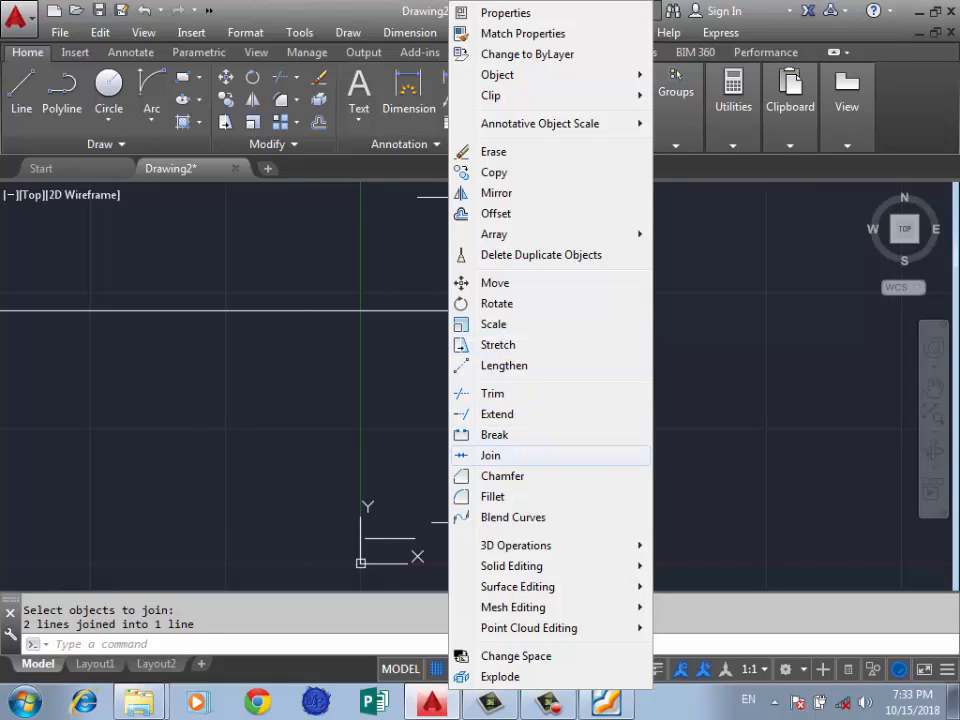
{"action": "left_click", "coordinate": [330, 365]}
{"action": "left_click", "coordinate": [261, 431]}
{"action": "scroll", "coordinate": [717, 383], "scroll_direction": "down", "scroll_amount": 2}
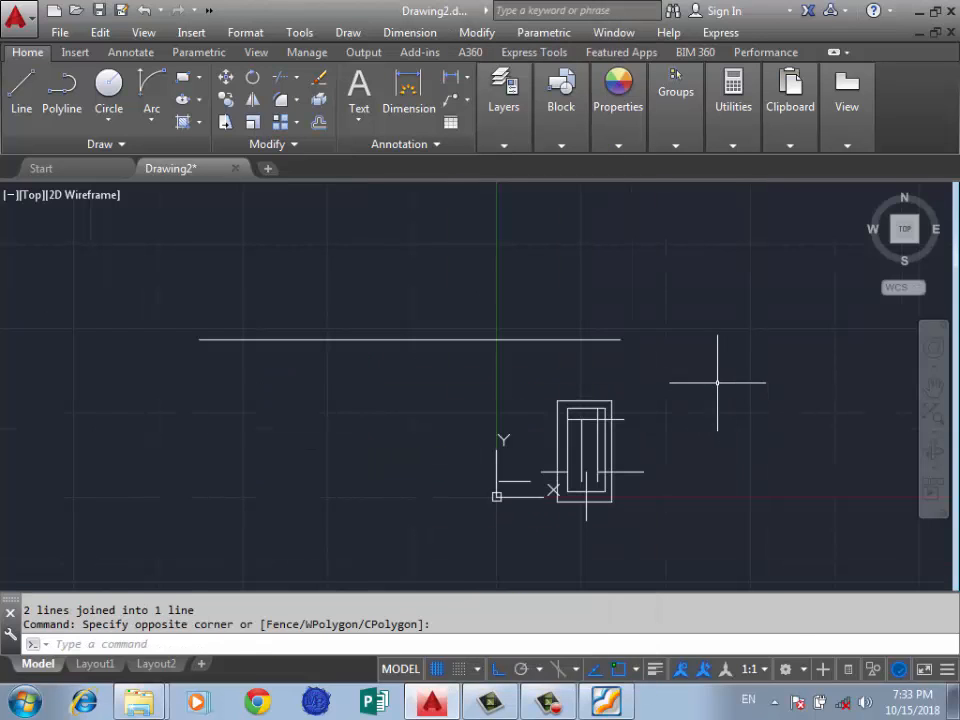
Step: Draw an open polyline below the long line, forming a rectangle's top edge, left side and the left part of its bottom edge
{"action": "left_click", "coordinate": [61, 90]}
{"action": "left_click", "coordinate": [453, 405]}
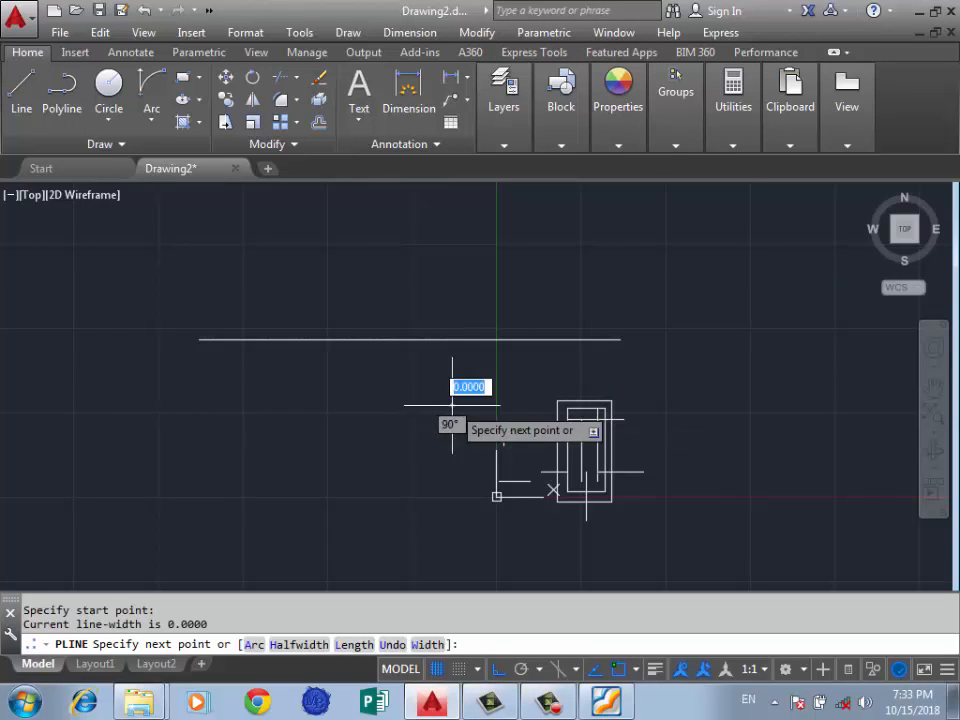
{"action": "left_click", "coordinate": [198, 489]}
{"action": "left_click", "coordinate": [307, 510]}
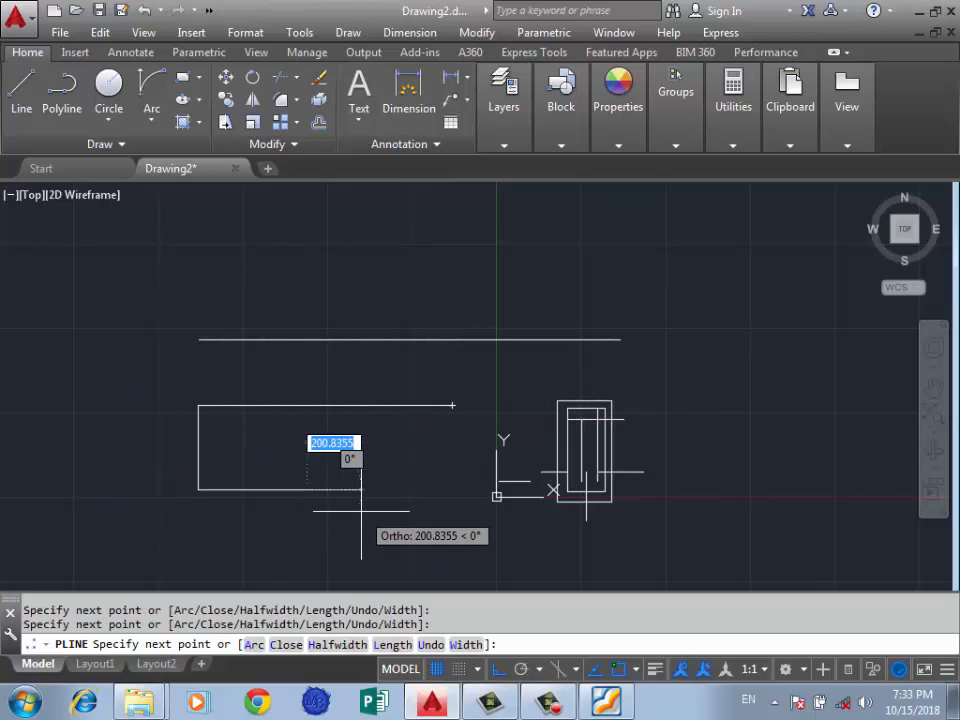
{"action": "key", "text": "Return"}
Step: Draw a second polyline from the first one's upper-right end, down and back left, leaving a gap in the rectangle's bottom edge
{"action": "key", "text": "Return"}
{"action": "left_click", "coordinate": [453, 405]}
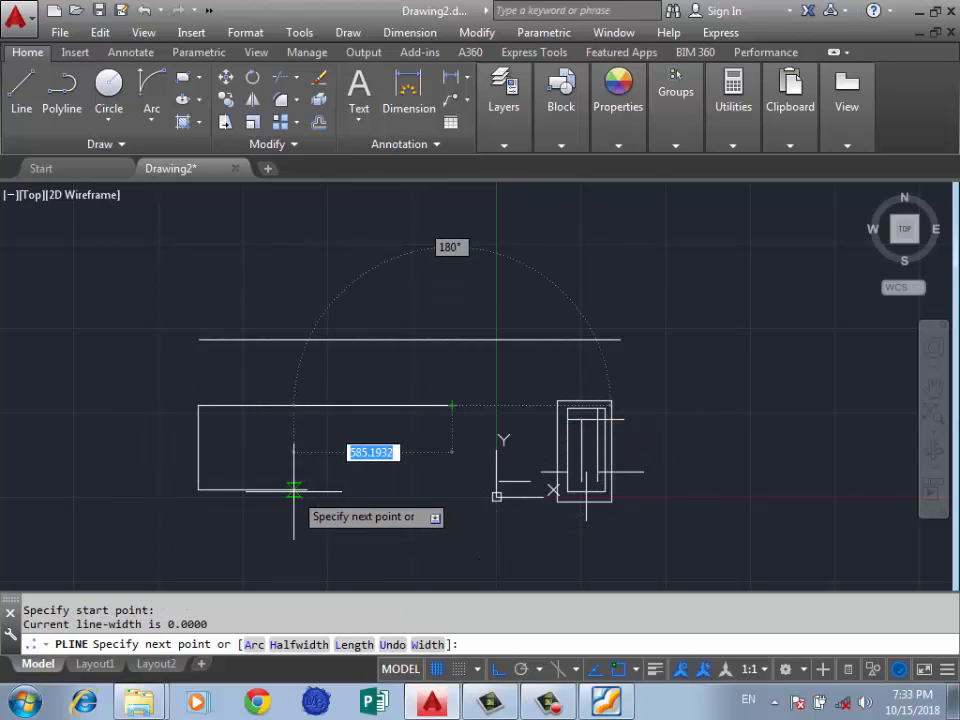
{"action": "left_click", "coordinate": [453, 489]}
{"action": "left_click", "coordinate": [370, 489]}
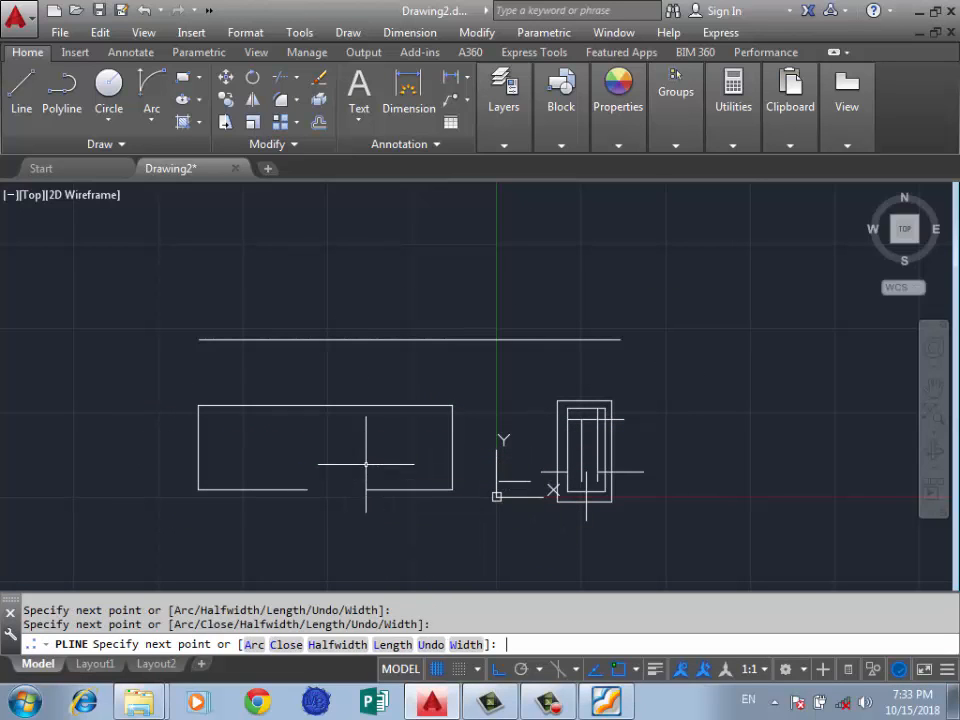
{"action": "key", "text": "Return"}
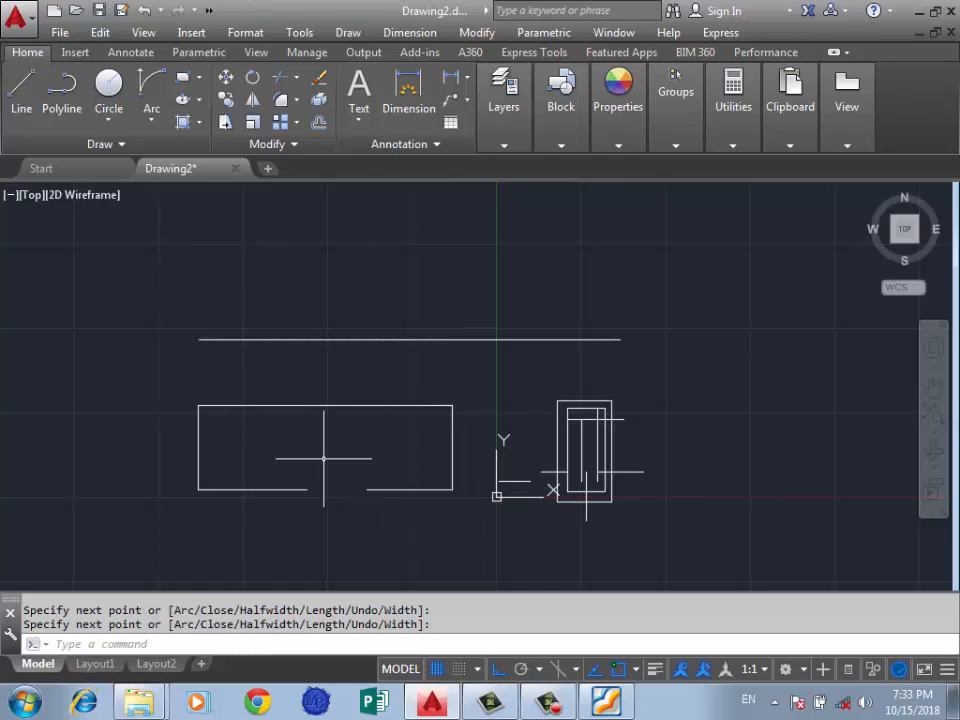
Step: Join the two polylines of the open rectangle into one polyline with the Join command
{"action": "scroll", "coordinate": [311, 488], "scroll_direction": "up", "scroll_amount": 2}
{"action": "type", "text": "l"}
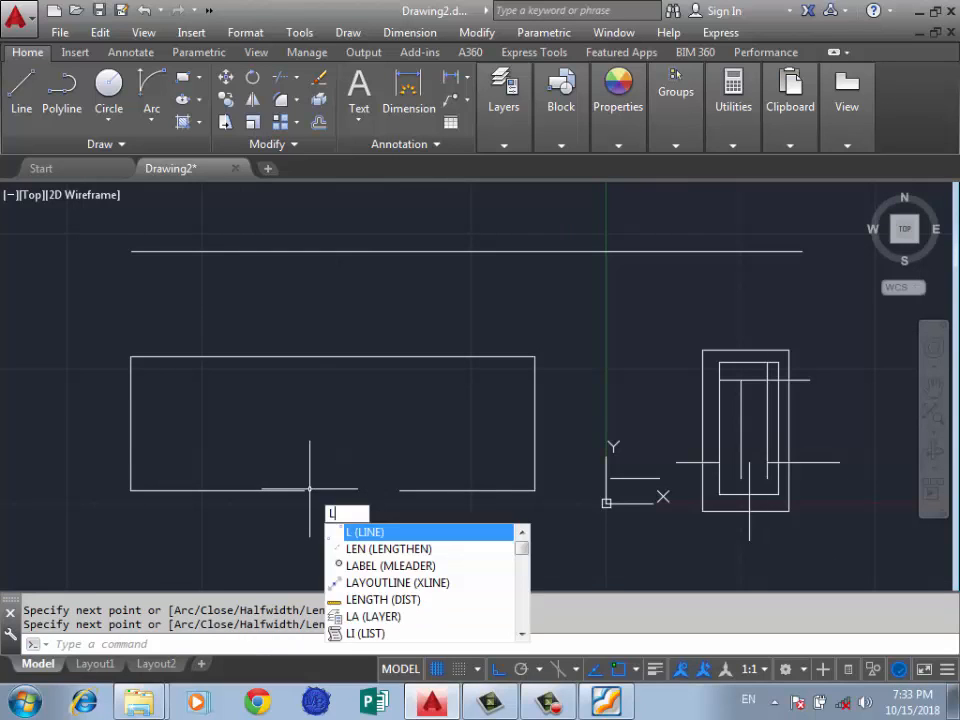
{"action": "key", "text": "BackSpace"}
{"action": "type", "text": "j"}
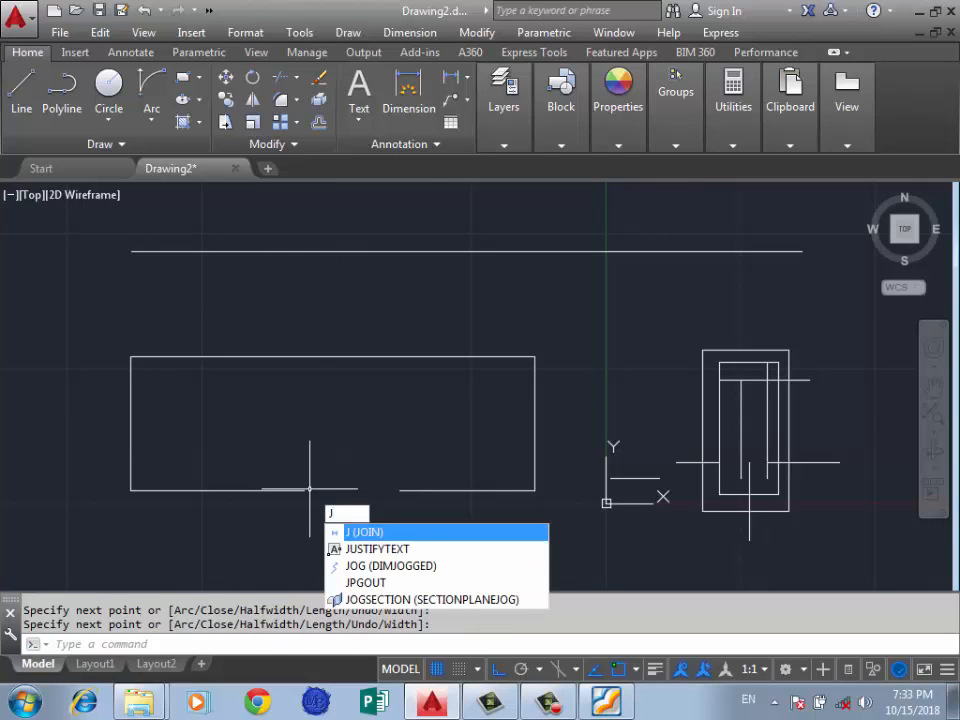
{"action": "key", "text": "Return"}
{"action": "left_click", "coordinate": [407, 490]}
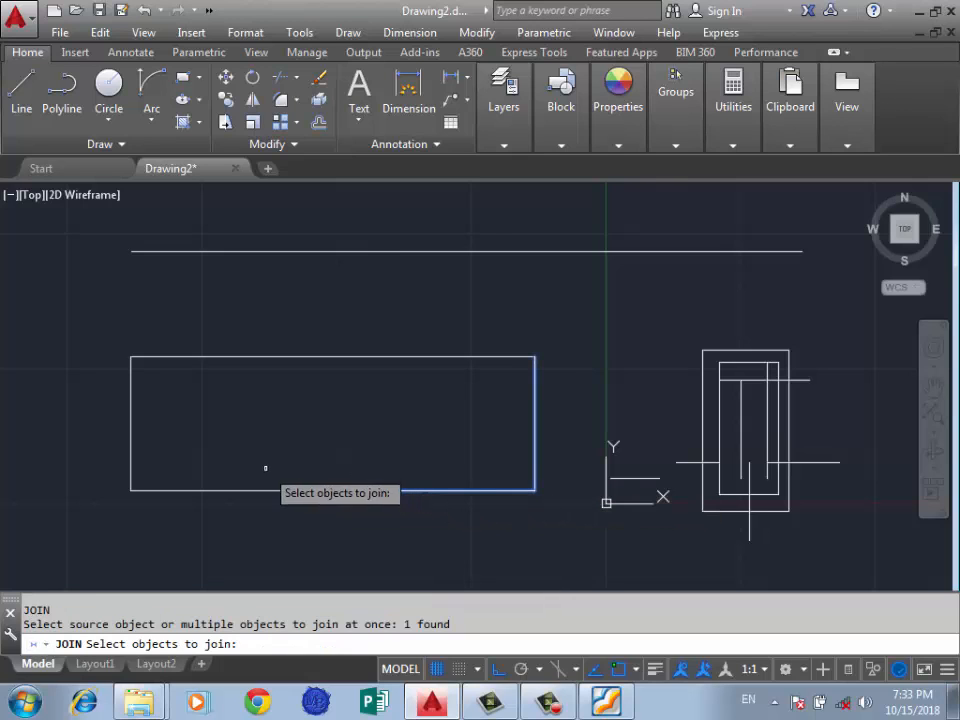
{"action": "left_click", "coordinate": [282, 490]}
{"action": "key", "text": "Return"}
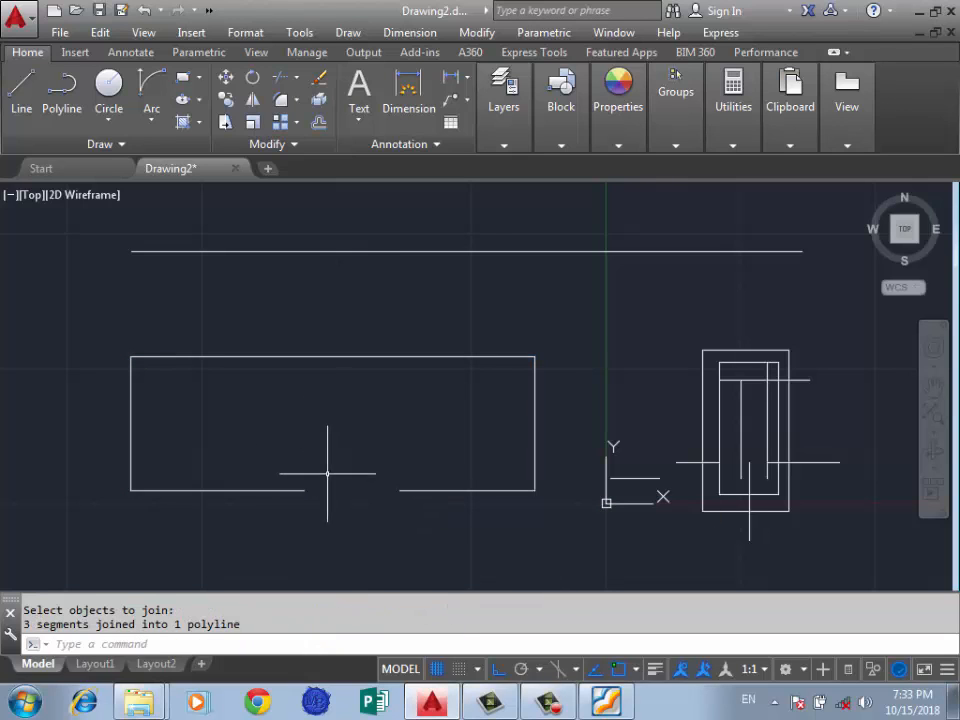
Step: Try to close the gap in the open rectangle polyline with the Join command
{"action": "scroll", "coordinate": [428, 480], "scroll_direction": "up", "scroll_amount": 2}
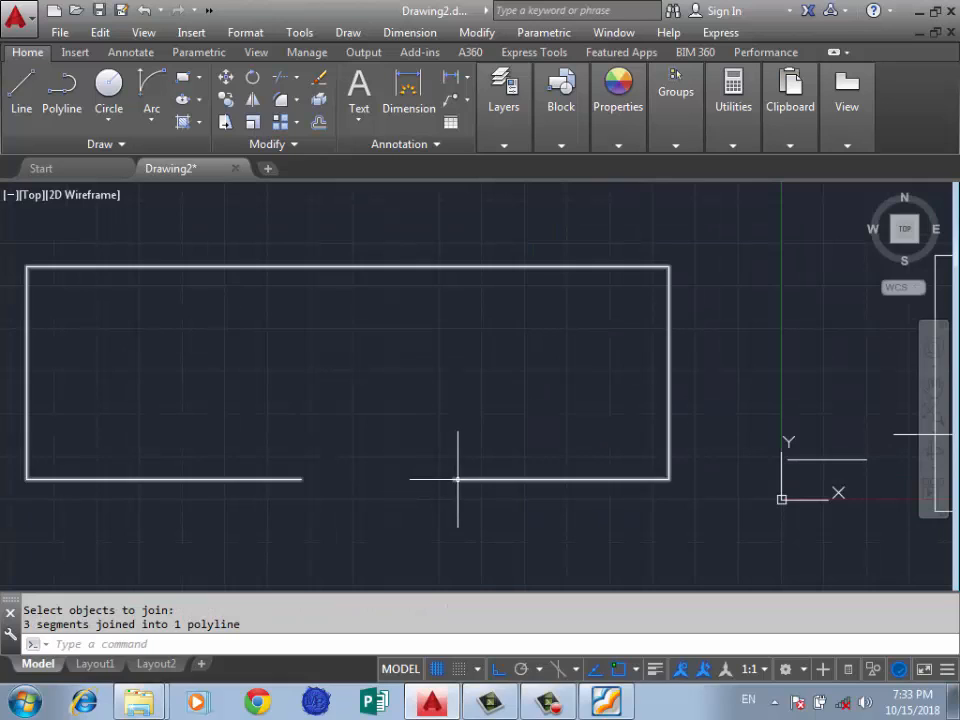
{"action": "scroll", "coordinate": [456, 493], "scroll_direction": "down", "scroll_amount": 2}
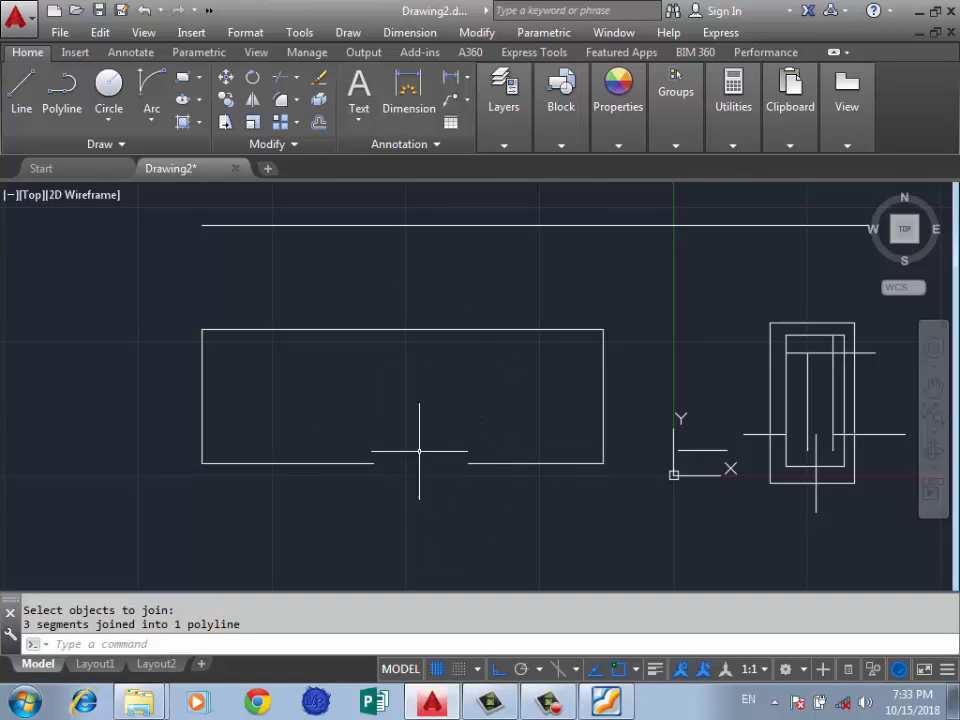
{"action": "key", "text": "Return"}
{"action": "left_click", "coordinate": [495, 462]}
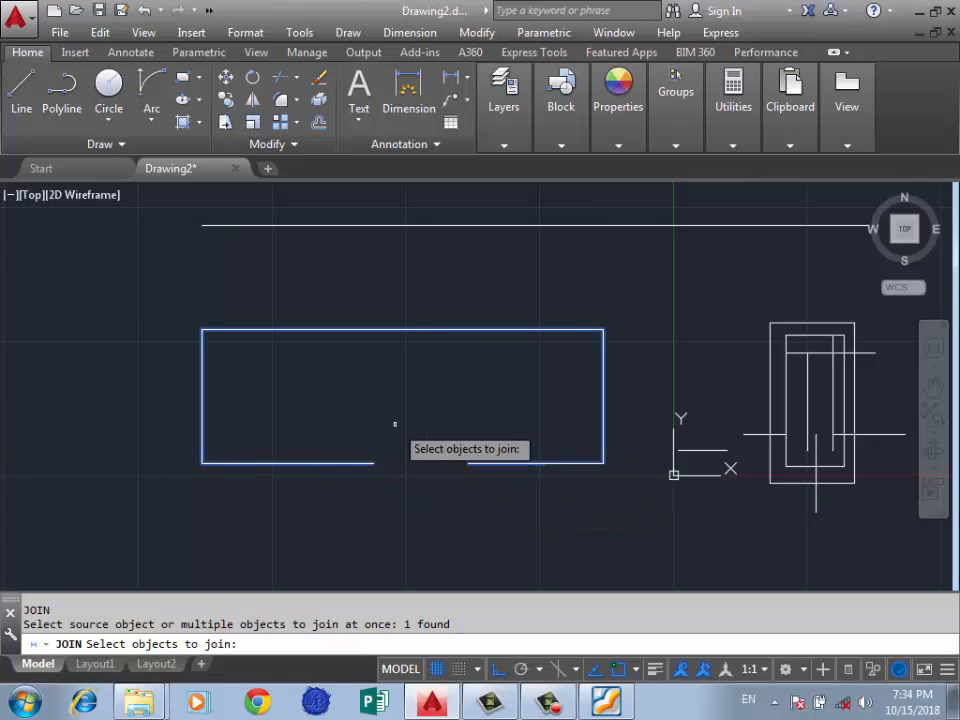
{"action": "key", "text": "Return"}
{"action": "key", "text": "Escape"}
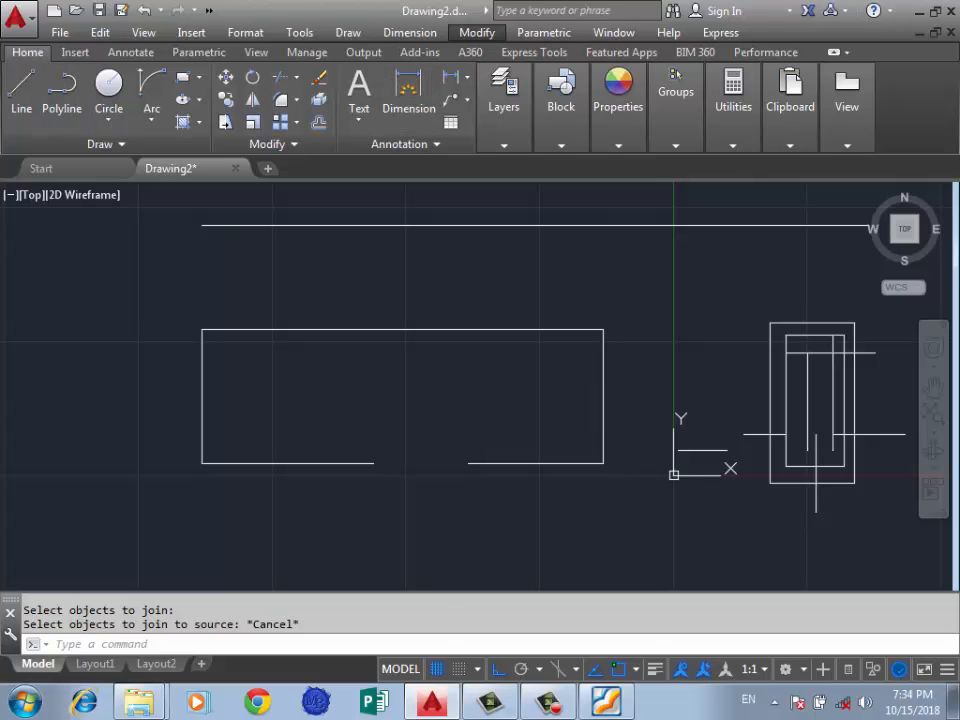
{"action": "left_click", "coordinate": [476, 32]}
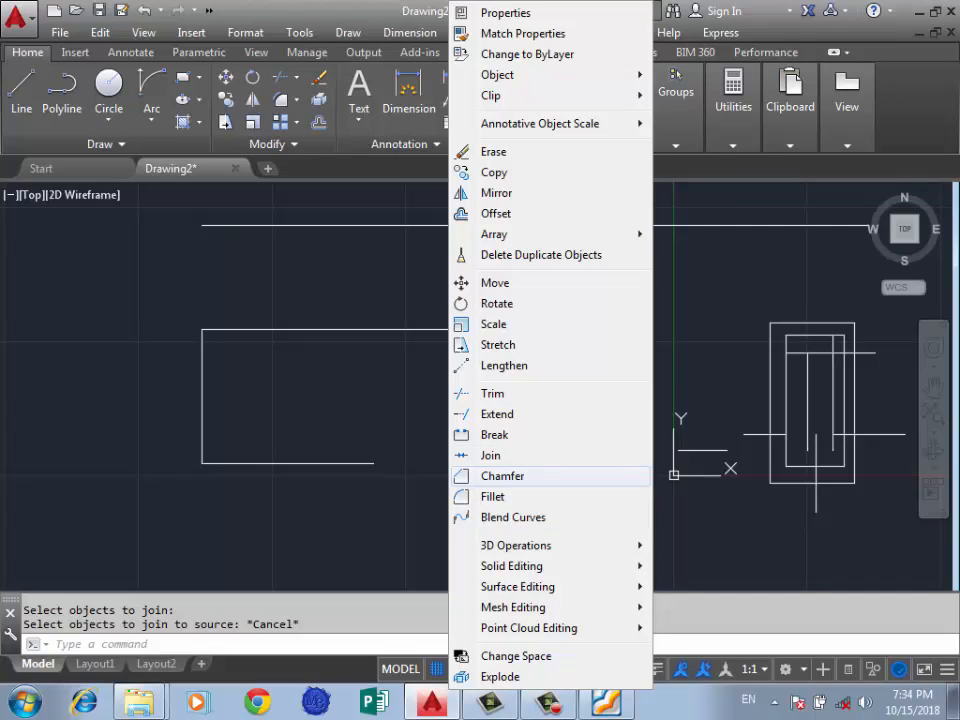
{"action": "left_click", "coordinate": [364, 369]}
{"action": "scroll", "coordinate": [390, 414], "scroll_direction": "down", "scroll_amount": 4}
Step: Create a new drawing and draw a horizontal line 20 units long near its lower left, with Ortho mode on
{"action": "left_click", "coordinate": [267, 168]}
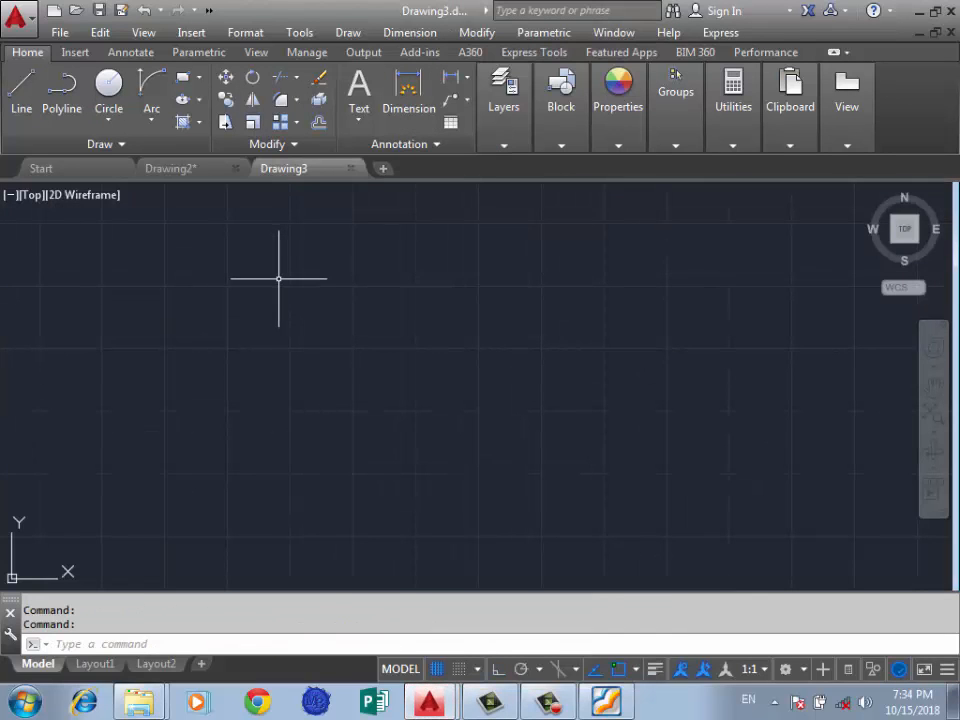
{"action": "type", "text": "L"}
{"action": "key", "text": "Return"}
{"action": "left_click", "coordinate": [157, 519]}
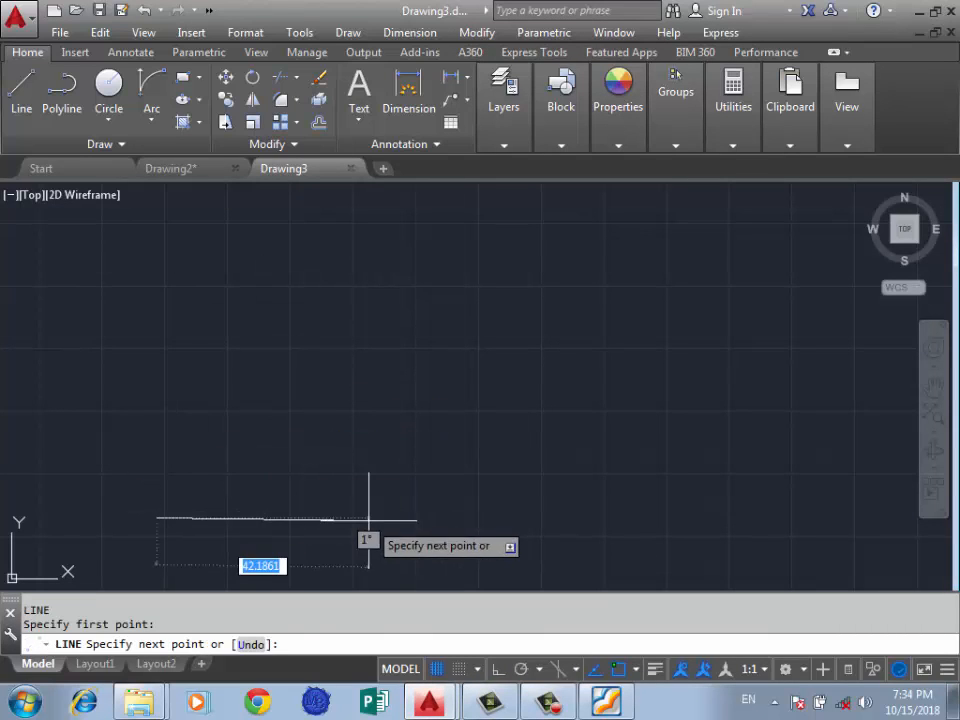
{"action": "key", "text": "F8"}
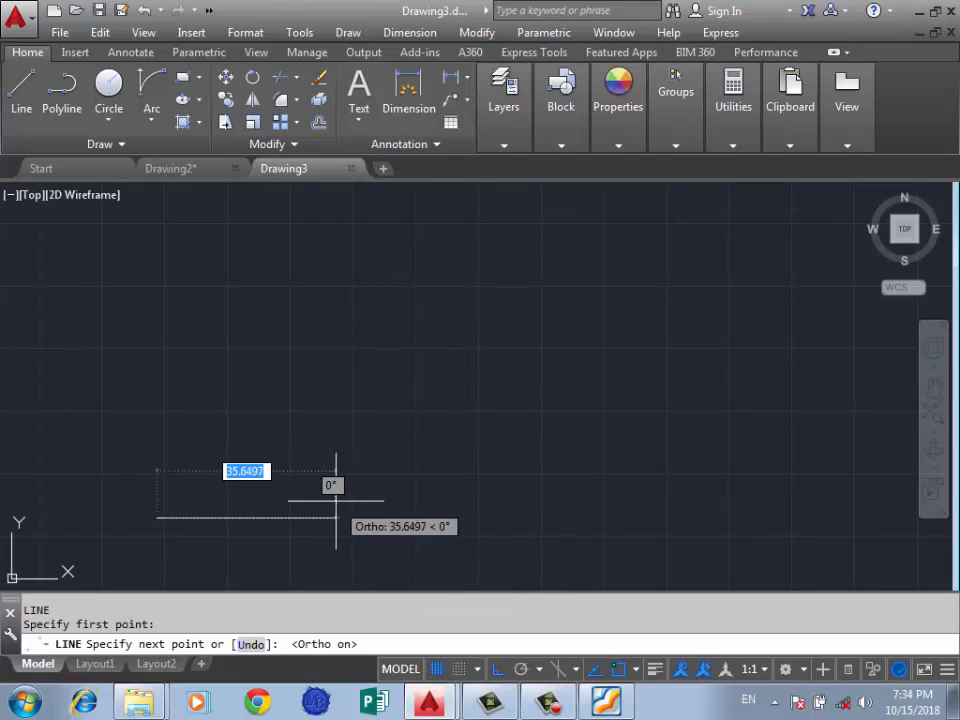
{"action": "type", "text": "20"}
{"action": "key", "text": "Return"}
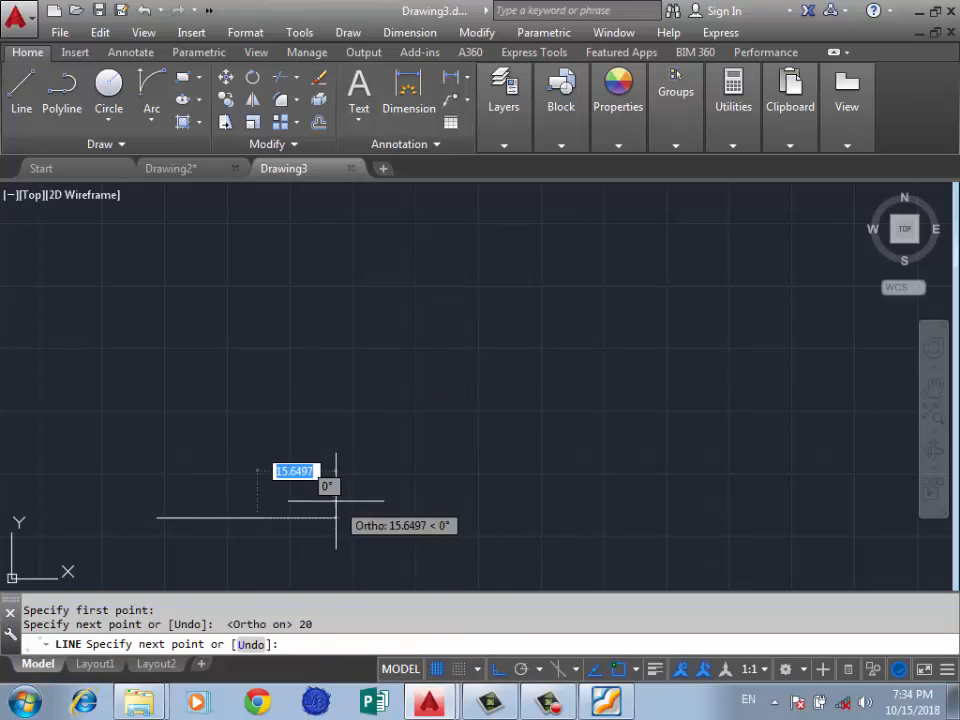
{"action": "key", "text": "Return"}
Step: Draw a closed, sideways L-shaped polyline above the horizontal line, wide block at its left and narrower arm extending right along the top
{"action": "left_click", "coordinate": [183, 77]}
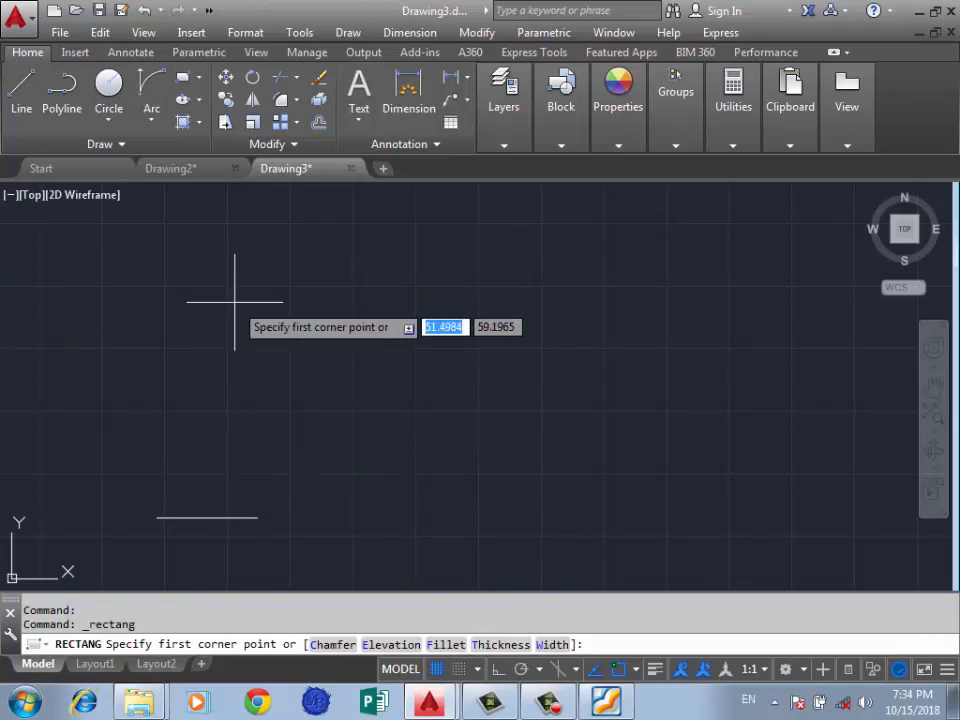
{"action": "left_click", "coordinate": [61, 90]}
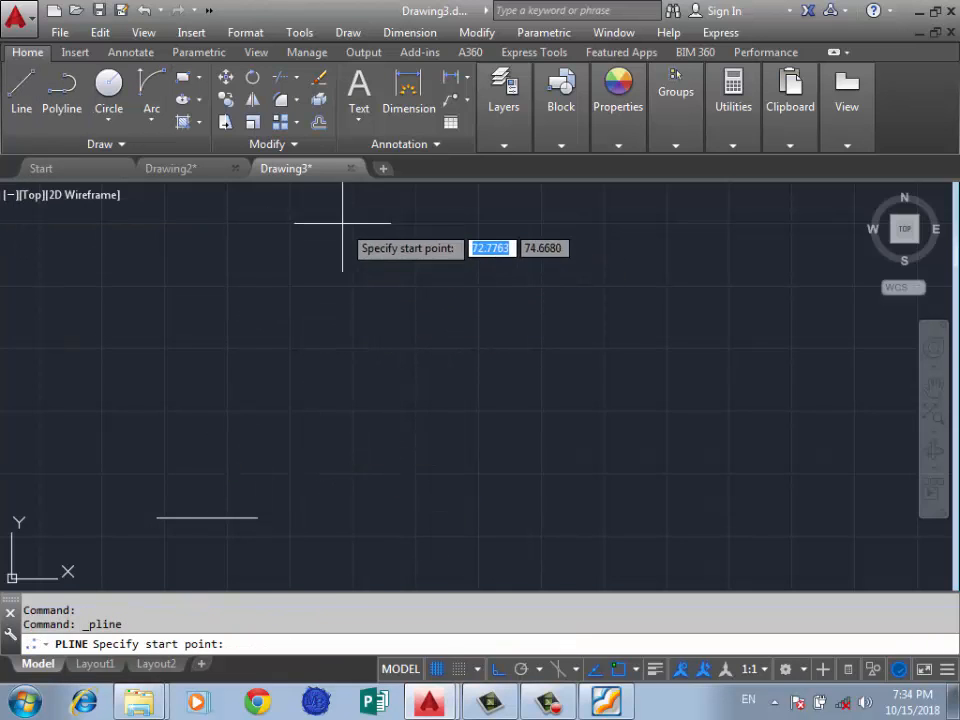
{"action": "left_click", "coordinate": [362, 214]}
{"action": "left_click", "coordinate": [165, 218]}
{"action": "left_click", "coordinate": [166, 399]}
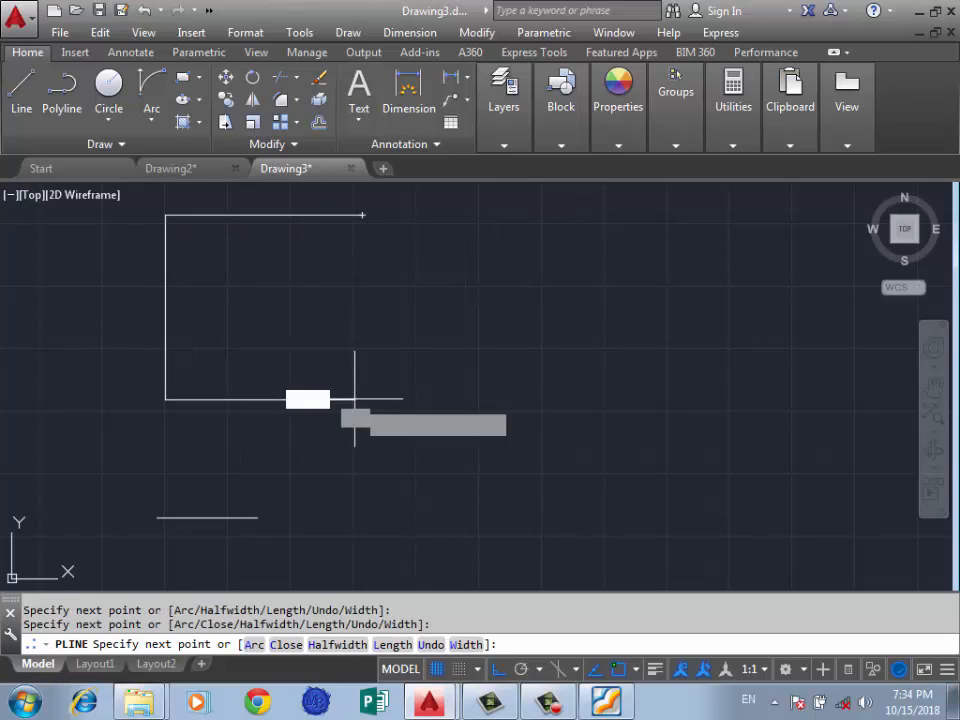
{"action": "left_click", "coordinate": [354, 402]}
{"action": "left_click", "coordinate": [354, 290]}
{"action": "left_click", "coordinate": [544, 305]}
{"action": "left_click", "coordinate": [545, 210]}
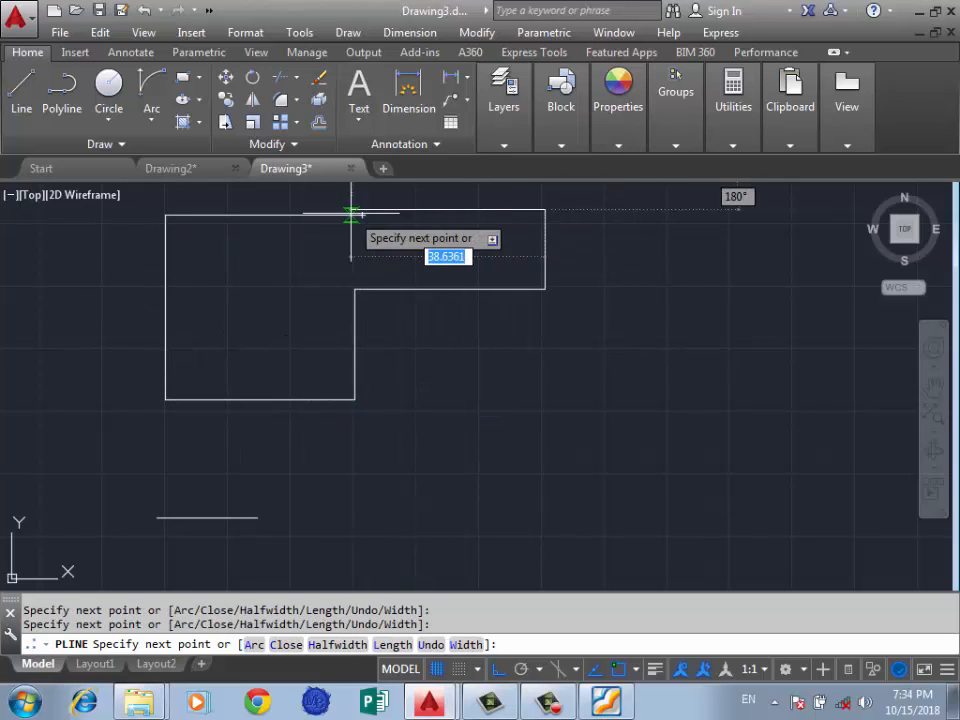
{"action": "left_click", "coordinate": [370, 215]}
{"action": "key", "text": "Return"}
Step: Draw a closed square polyline about 20 units on a side, below the arm of the L-shaped polyline
{"action": "key", "text": "Return"}
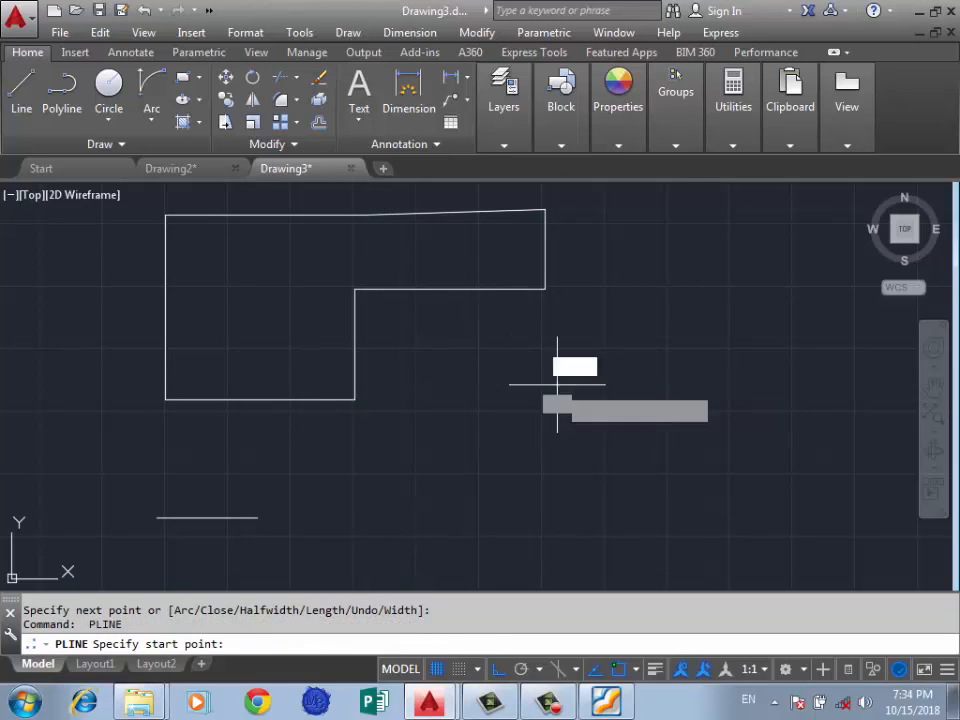
{"action": "left_click", "coordinate": [557, 384]}
{"action": "left_click", "coordinate": [458, 385]}
{"action": "left_click", "coordinate": [458, 487]}
{"action": "left_click", "coordinate": [557, 487]}
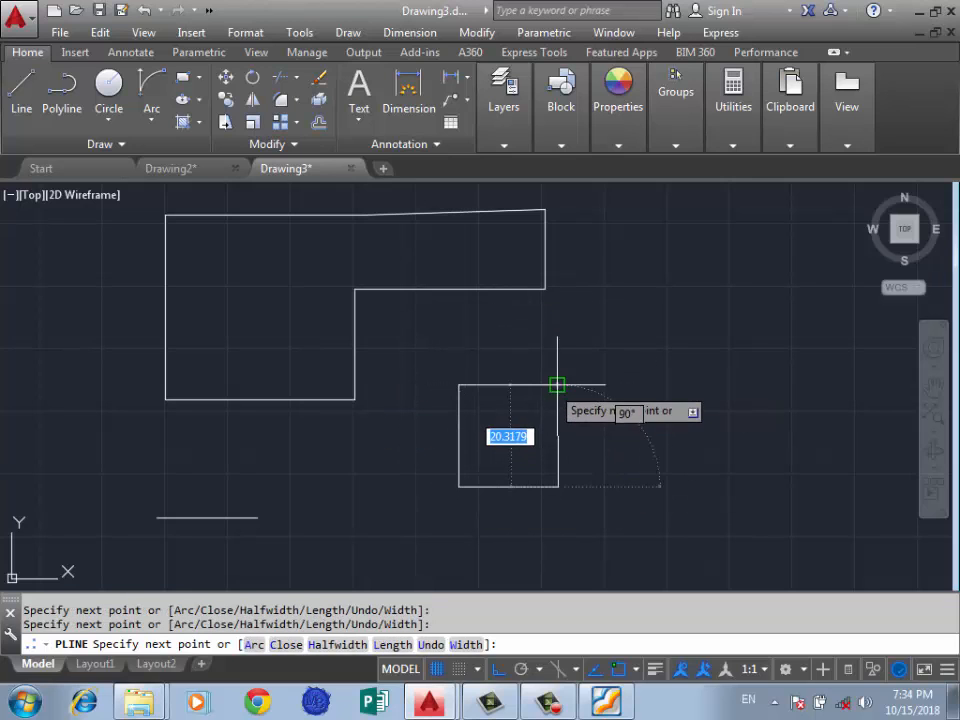
{"action": "left_click", "coordinate": [557, 385]}
{"action": "key", "text": "Return"}
{"action": "scroll", "coordinate": [352, 400], "scroll_direction": "down", "scroll_amount": 2}
{"action": "scroll", "coordinate": [372, 343], "scroll_direction": "up", "scroll_amount": 2}
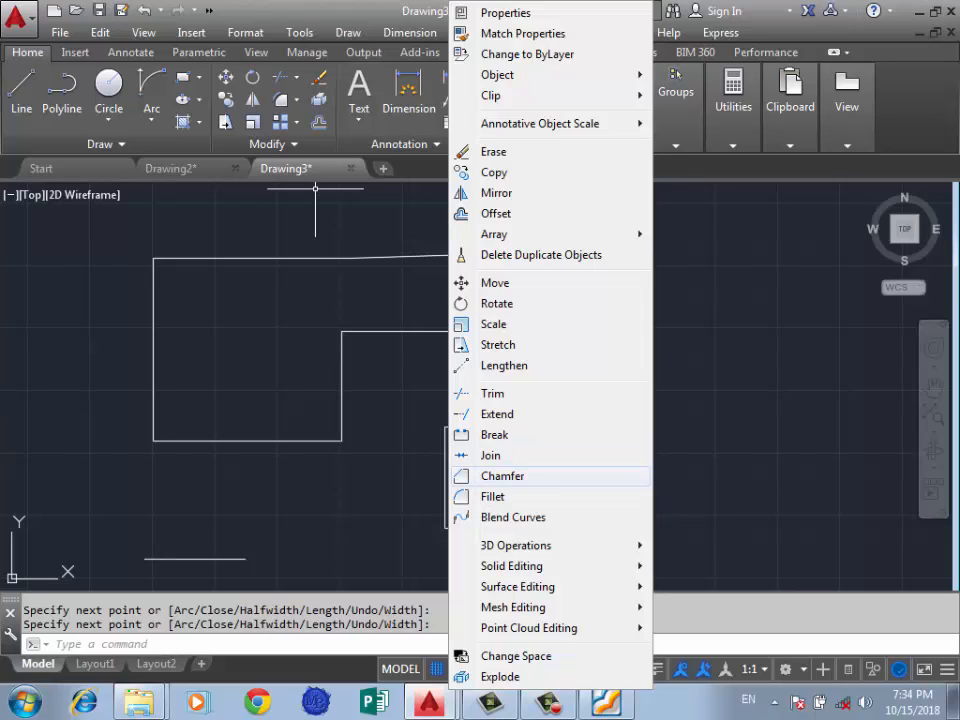
{"action": "left_click", "coordinate": [502, 476]}
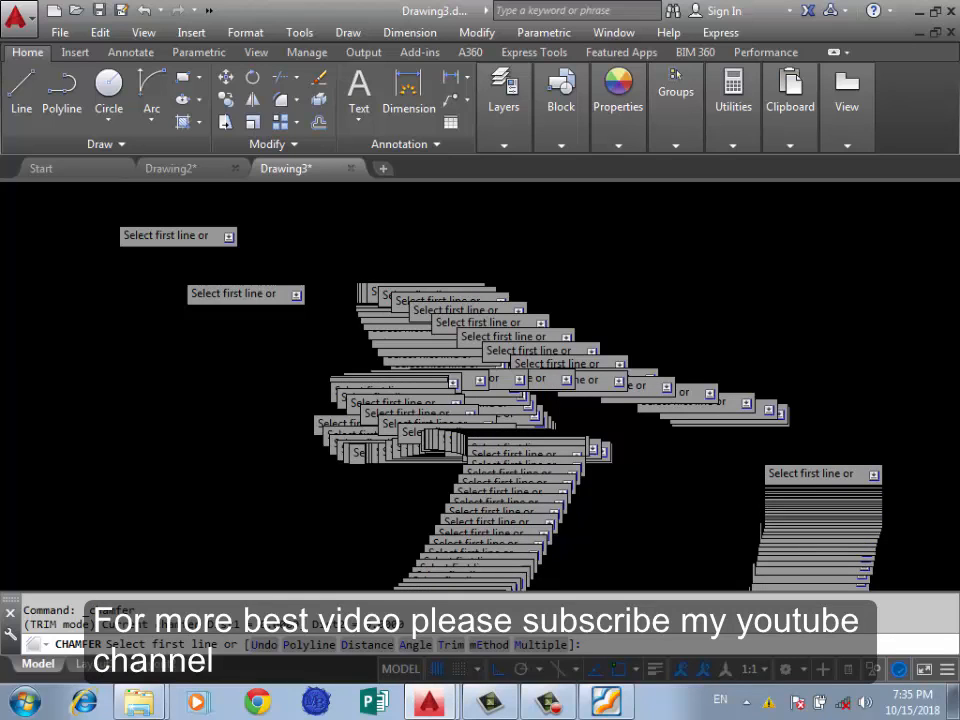
{"action": "key", "text": "Escape"}
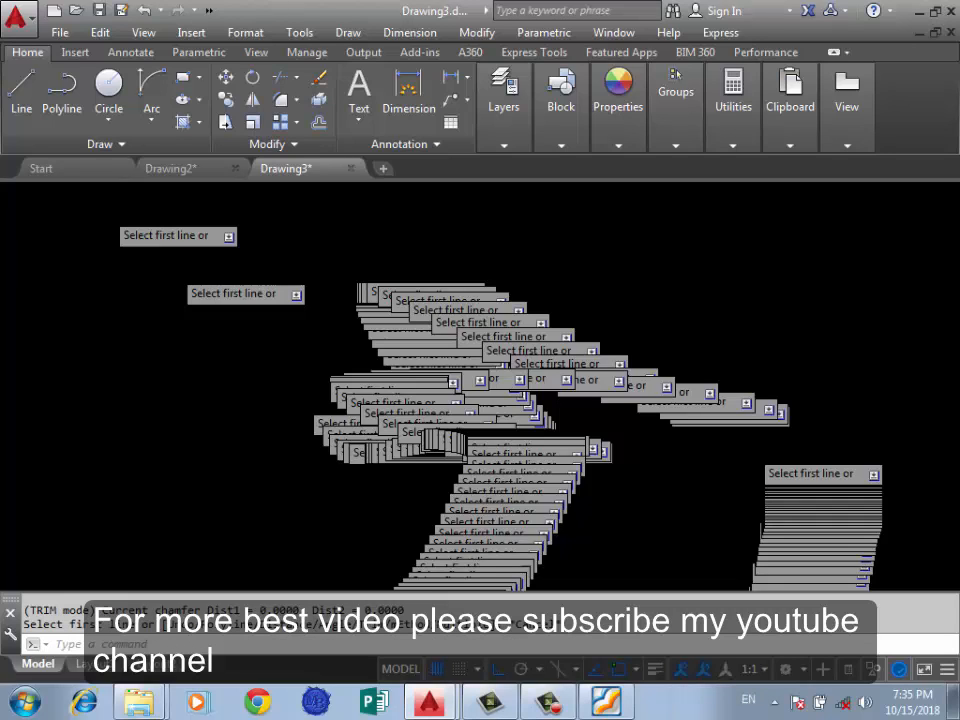
{"action": "key", "text": "Escape"}
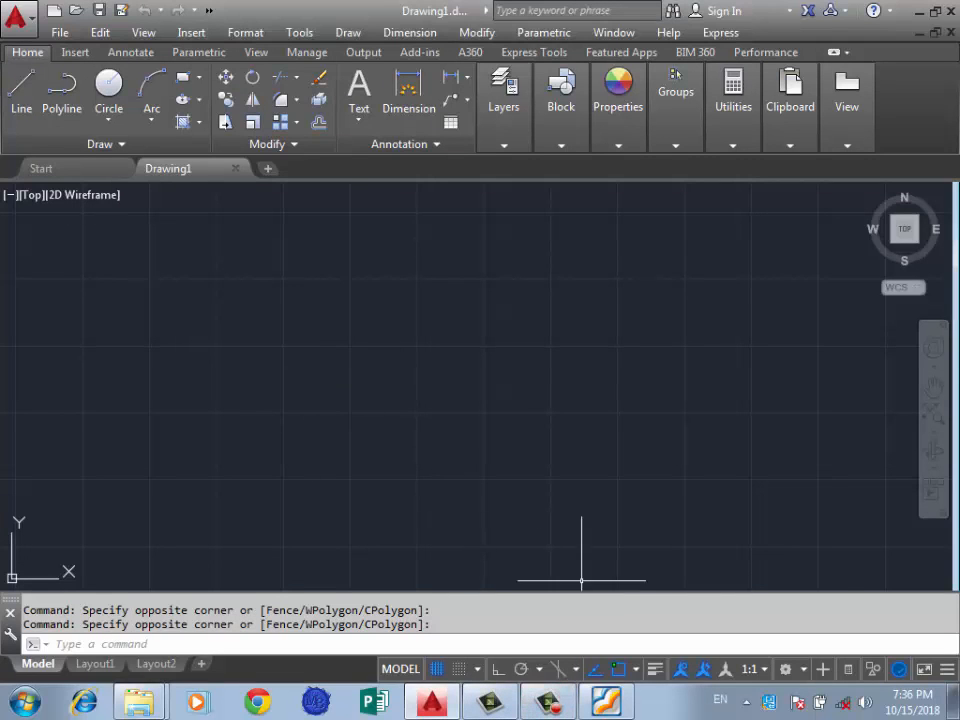
Step: Check the Drawing Recovery Manager for backup files of the lost drawing, then close it
{"action": "left_click", "coordinate": [16, 16]}
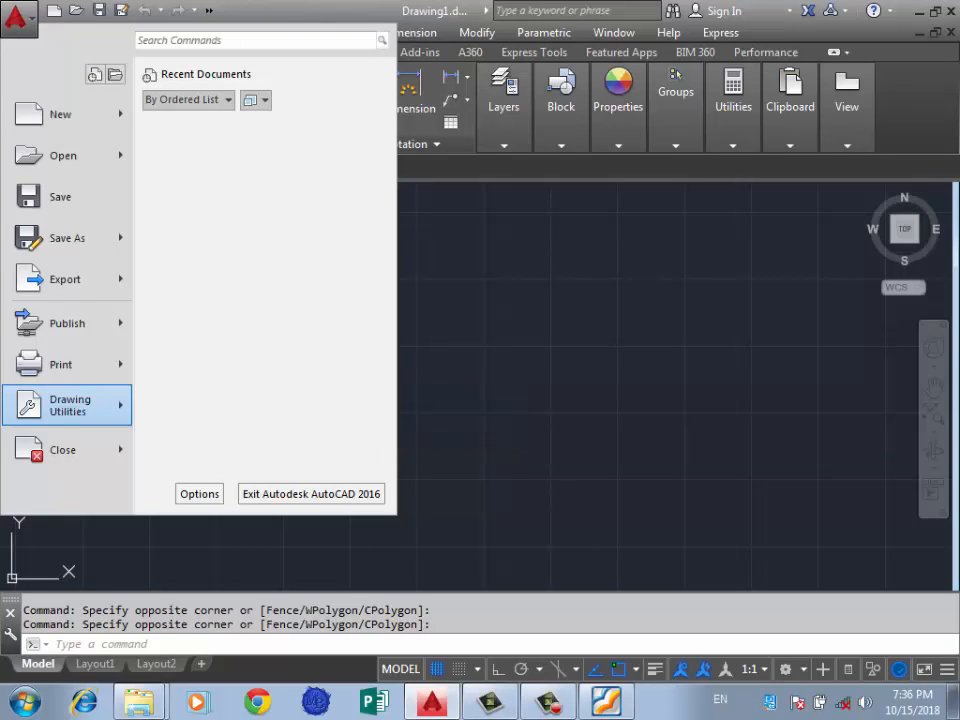
{"action": "left_click", "coordinate": [281, 418]}
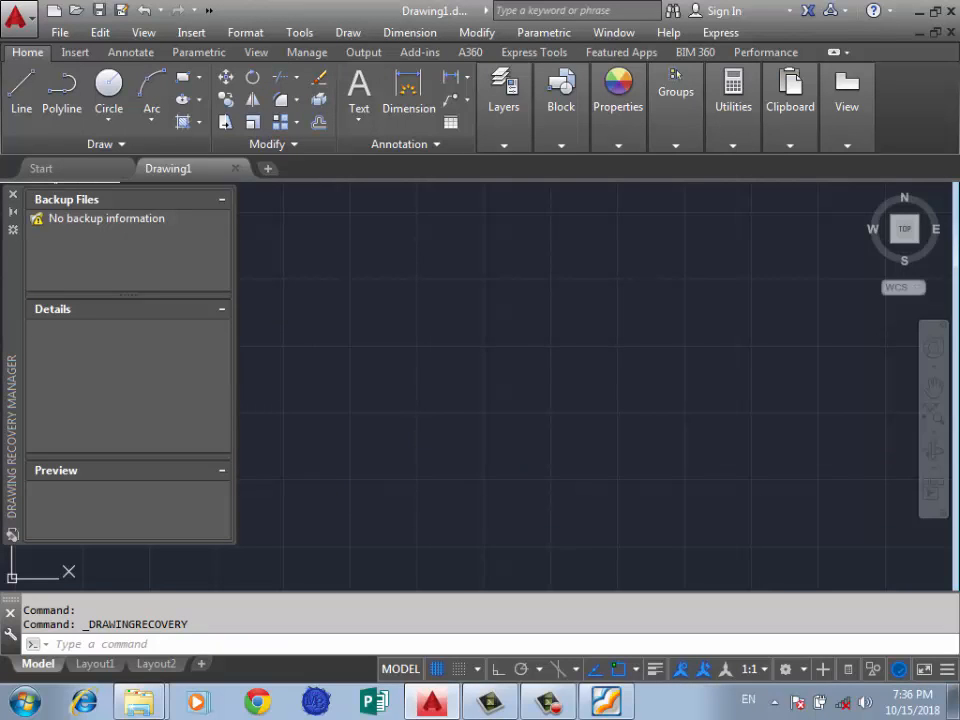
{"action": "left_click", "coordinate": [106, 218]}
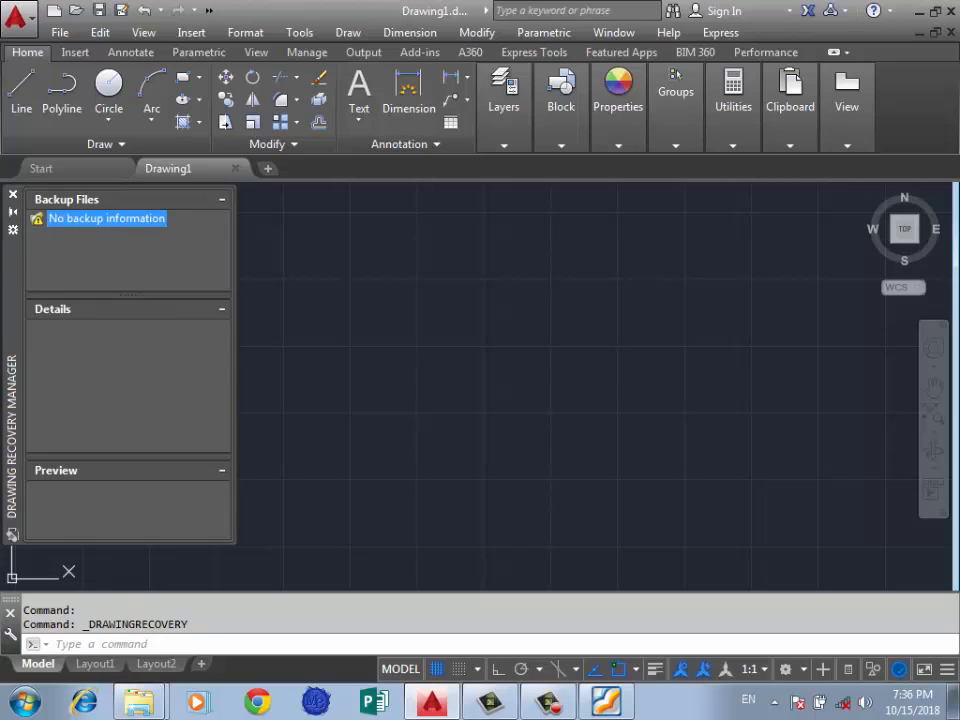
{"action": "left_click", "coordinate": [12, 194]}
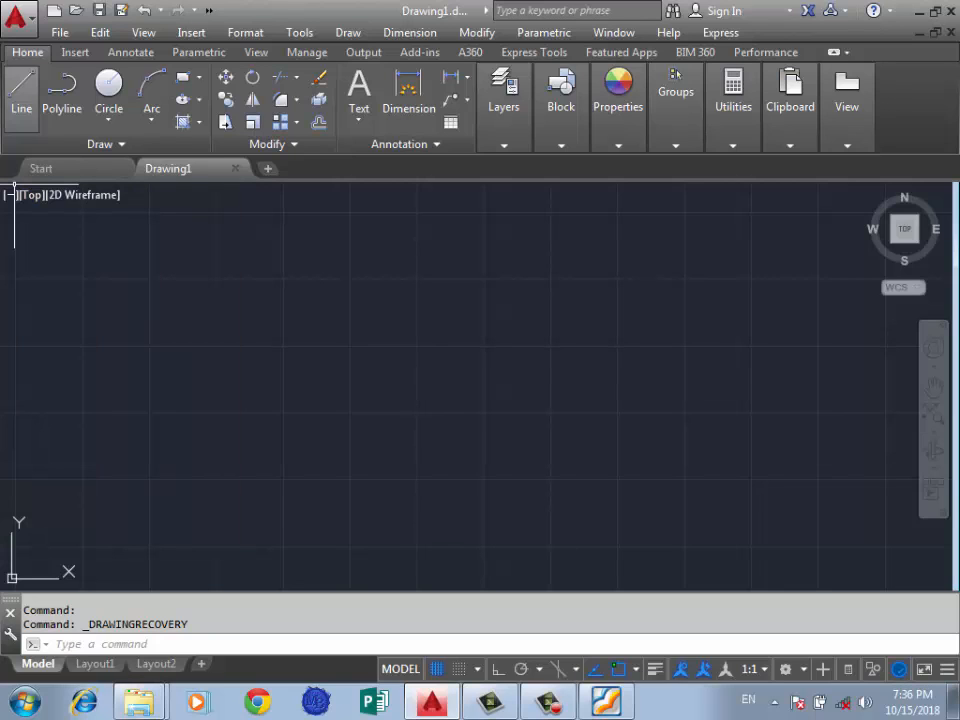
Step: Try to locate a drawing to restore with Recover and with Recover with Xrefs, cancelling each file selection
{"action": "left_click", "coordinate": [16, 16]}
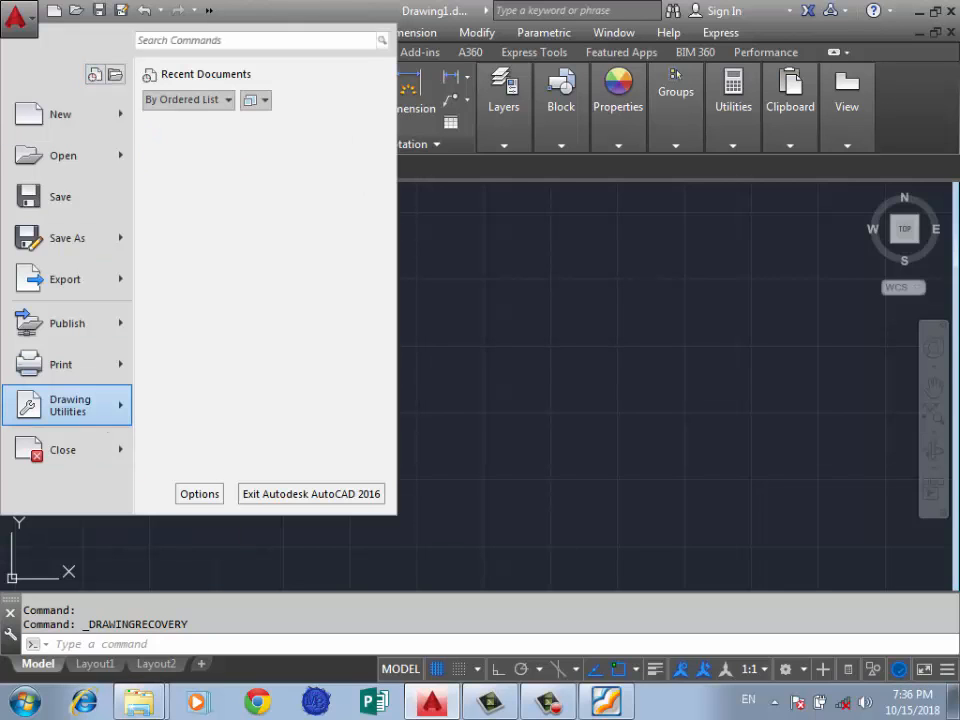
{"action": "mouse_move", "coordinate": [372, 403]}
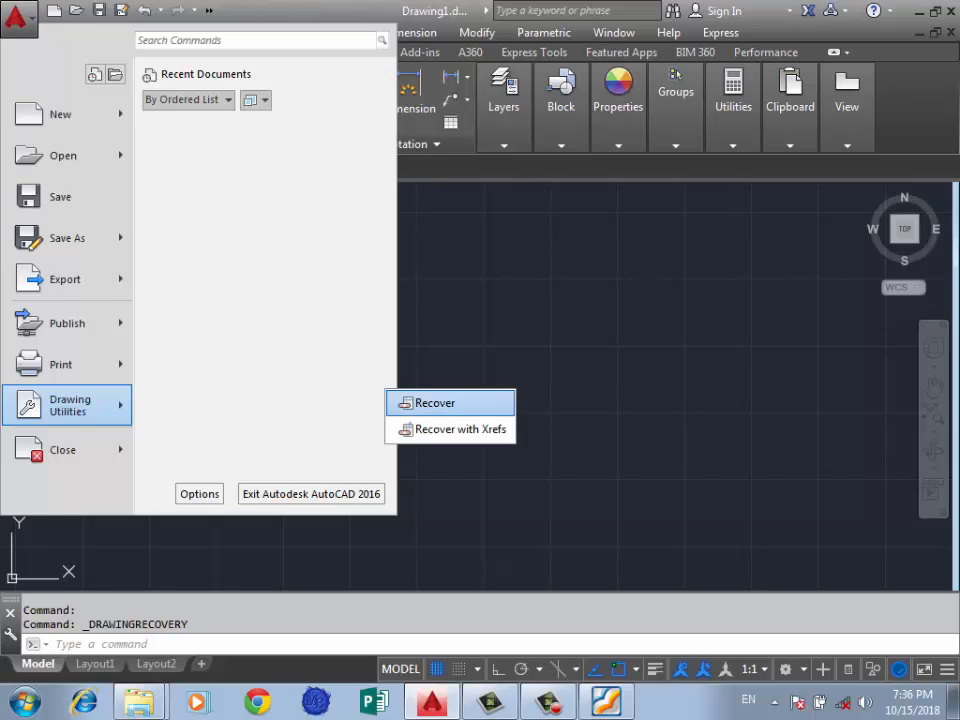
{"action": "left_click", "coordinate": [435, 403]}
{"action": "key", "text": "Escape"}
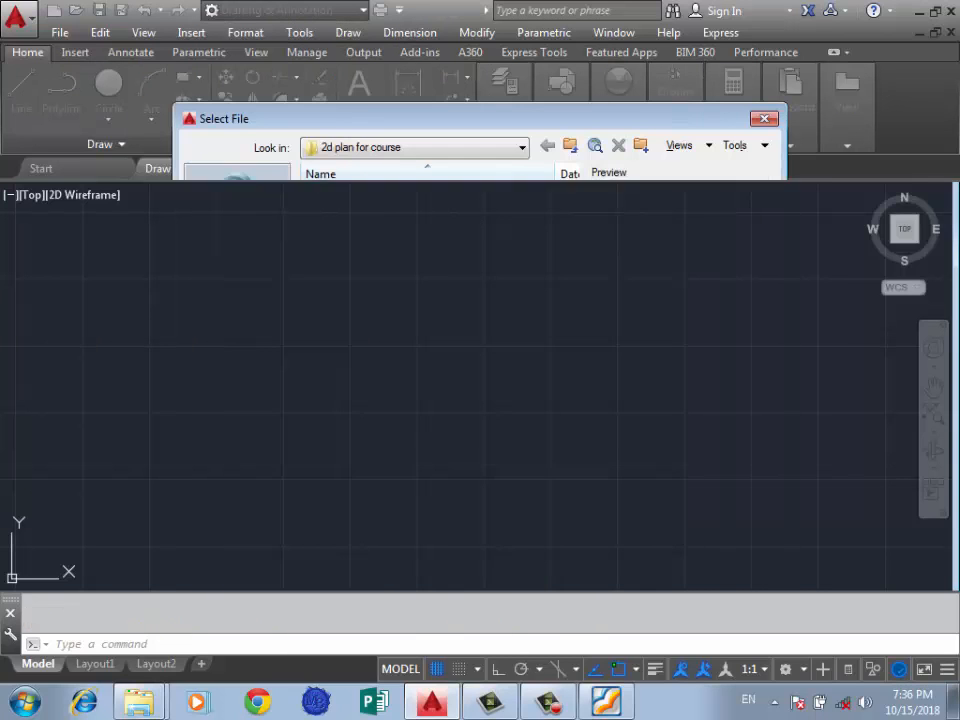
{"action": "left_click", "coordinate": [16, 16]}
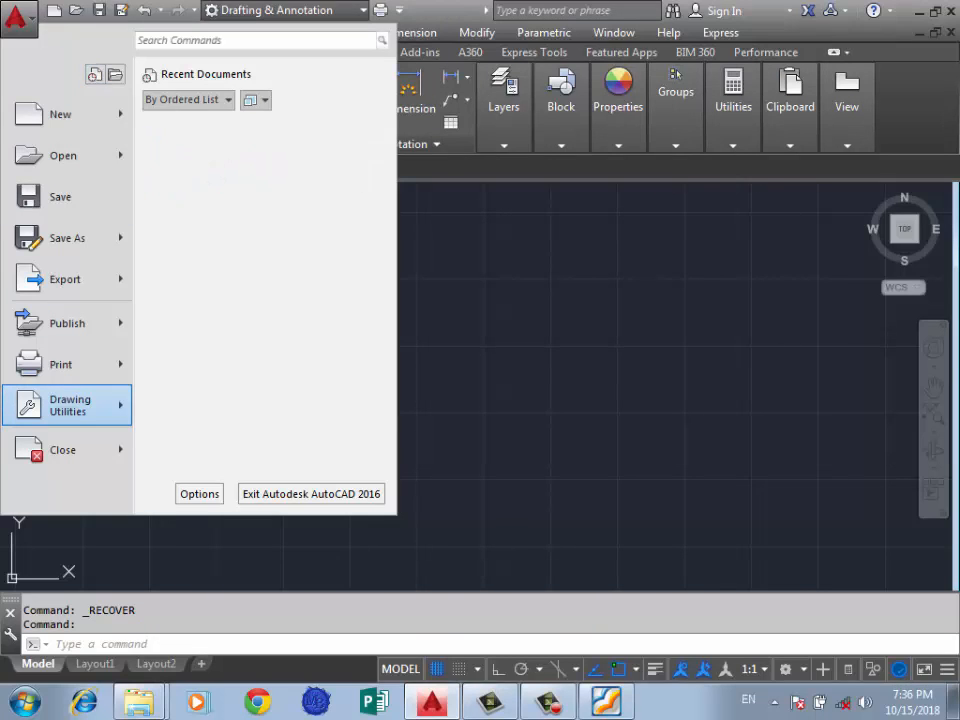
{"action": "mouse_move", "coordinate": [260, 404]}
{"action": "left_click", "coordinate": [450, 429]}
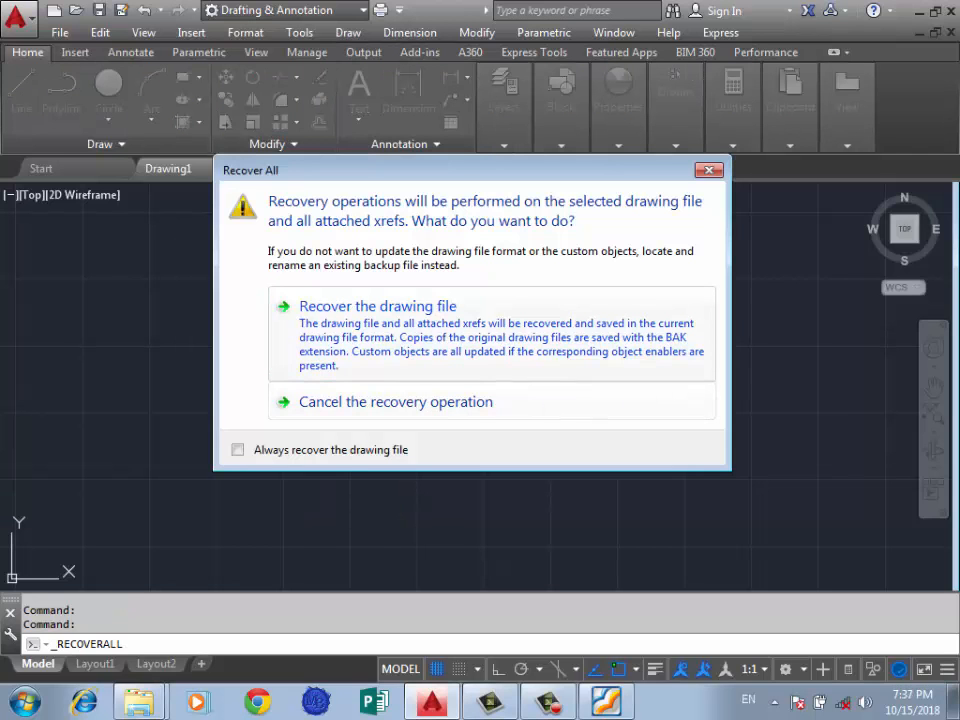
{"action": "left_click", "coordinate": [491, 333]}
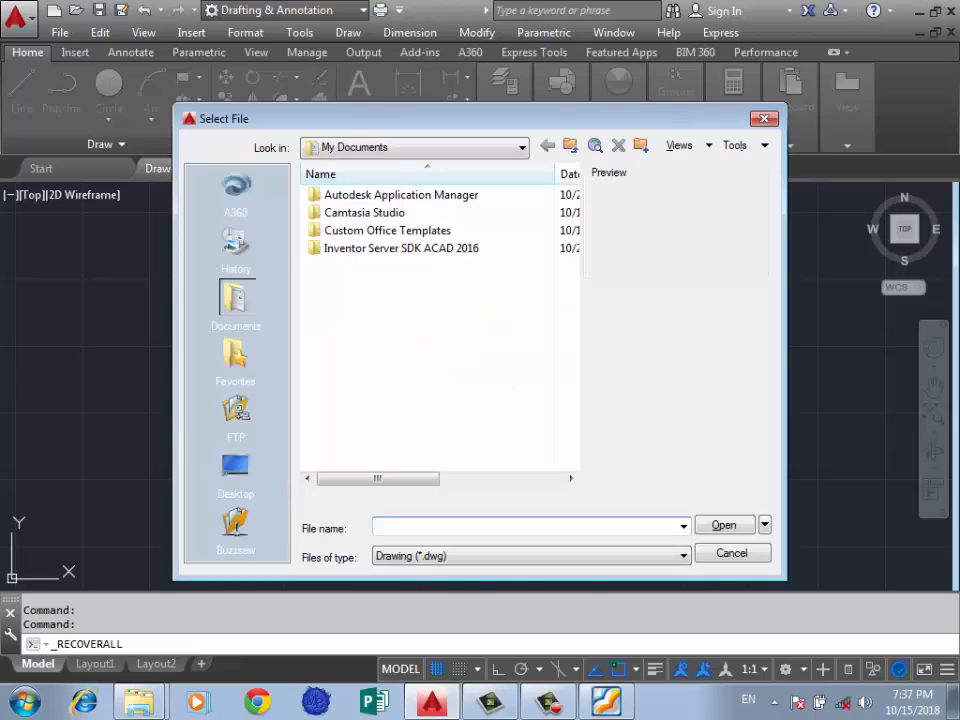
{"action": "left_click", "coordinate": [731, 553]}
Step: Apply the Open and Save options with automatic save on at 2 minutes between saves
{"action": "left_click", "coordinate": [16, 16]}
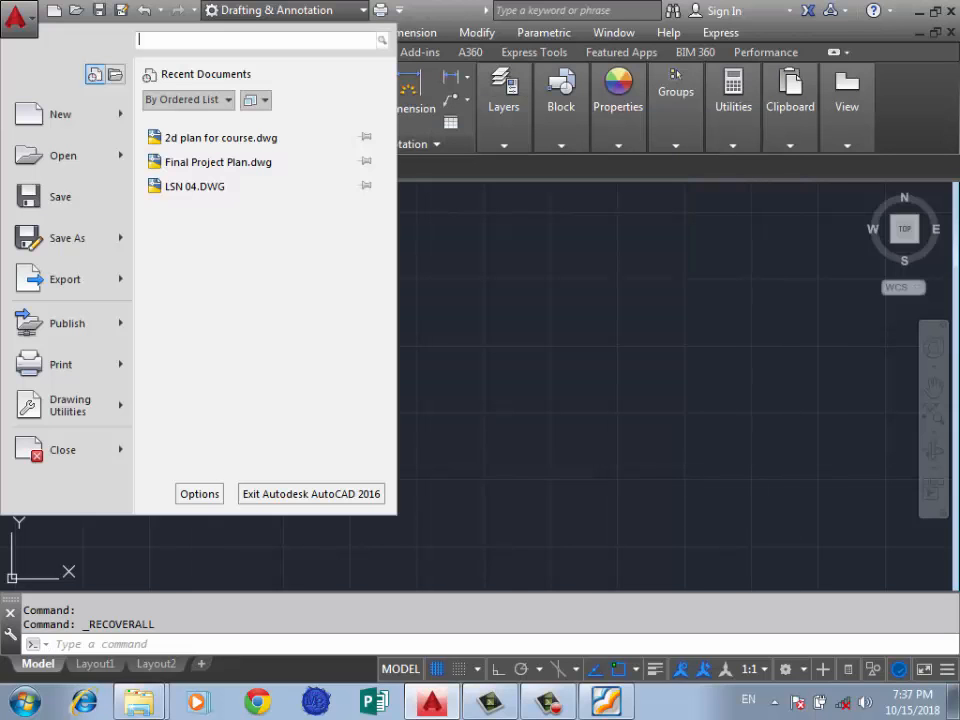
{"action": "left_click", "coordinate": [199, 493]}
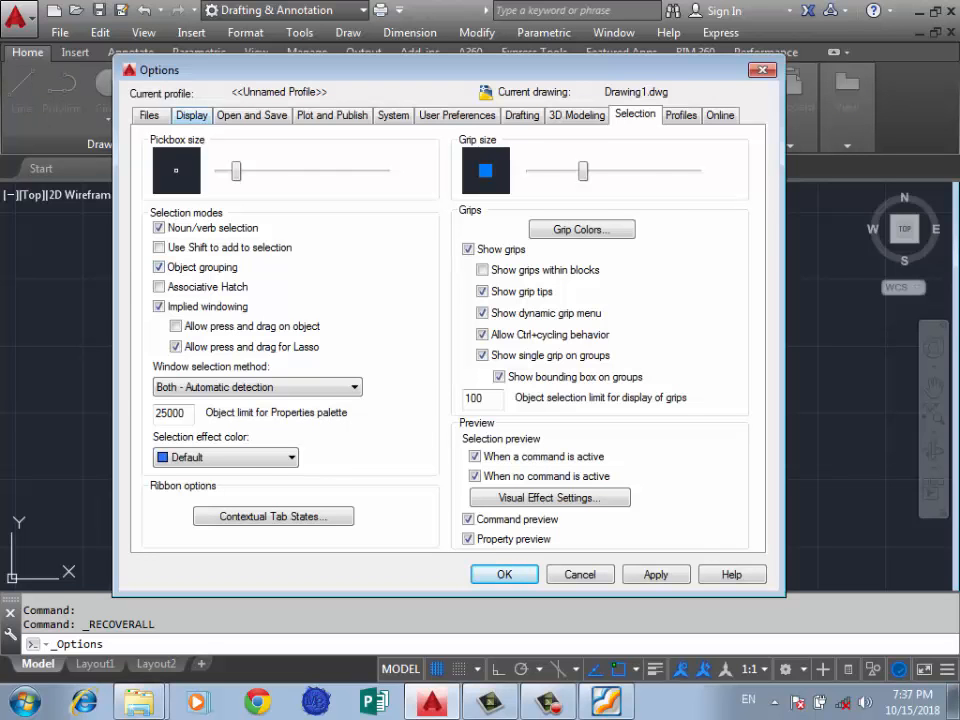
{"action": "left_click", "coordinate": [191, 115]}
{"action": "left_click", "coordinate": [251, 115]}
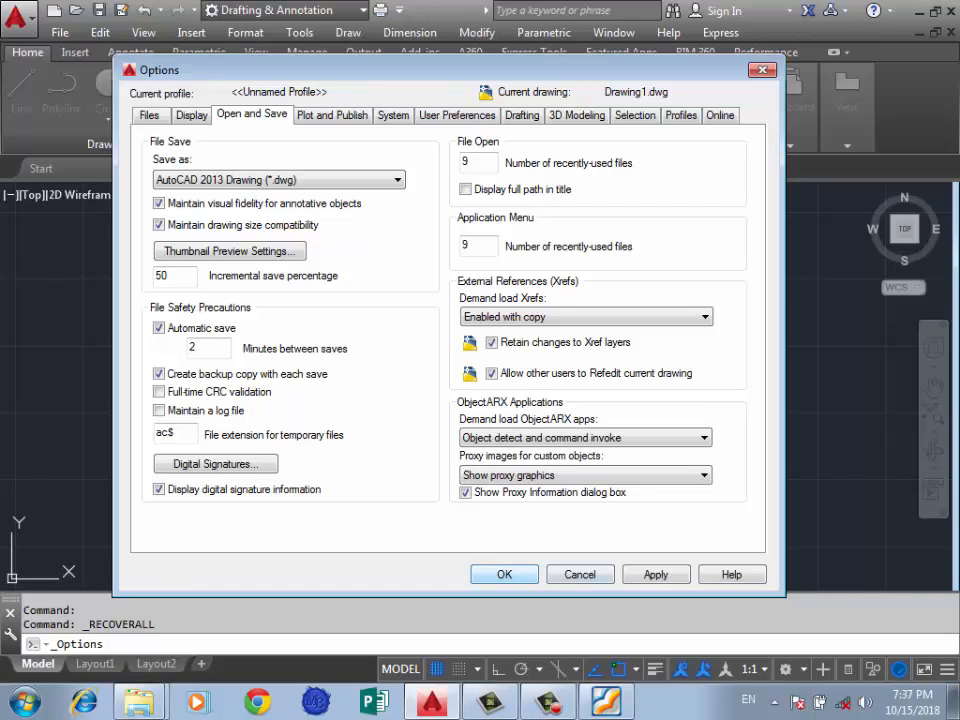
{"action": "left_click", "coordinate": [655, 574]}
{"action": "left_click", "coordinate": [504, 574]}
{"action": "left_click", "coordinate": [508, 344]}
{"action": "left_click", "coordinate": [295, 454]}
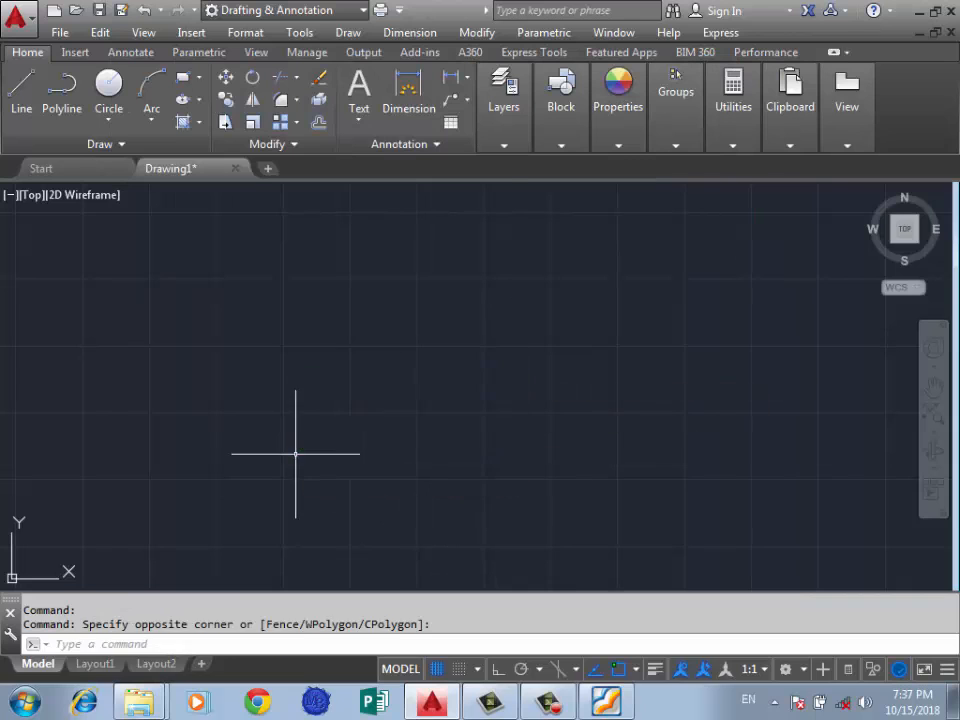
{"action": "left_click", "coordinate": [474, 360]}
{"action": "left_click", "coordinate": [337, 469]}
{"action": "scroll", "coordinate": [530, 394], "scroll_direction": "down", "scroll_amount": 2}
{"action": "scroll", "coordinate": [455, 399], "scroll_direction": "up", "scroll_amount": 2}
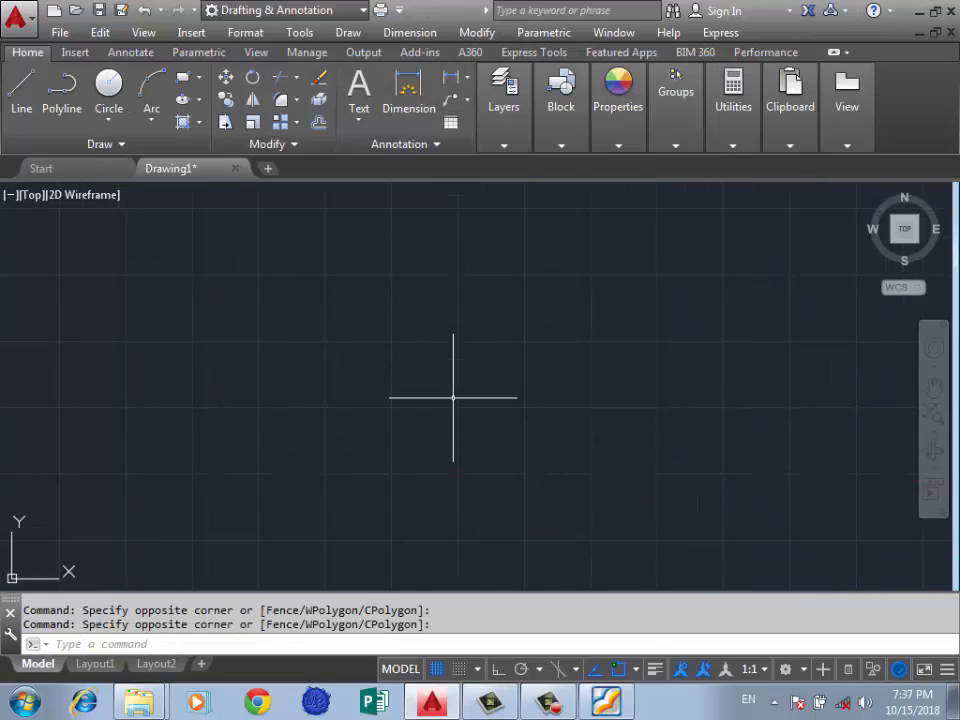
Step: Draw a horizontal line 10 units long near the drawing's lower left, with Ortho mode on
{"action": "left_click", "coordinate": [21, 88]}
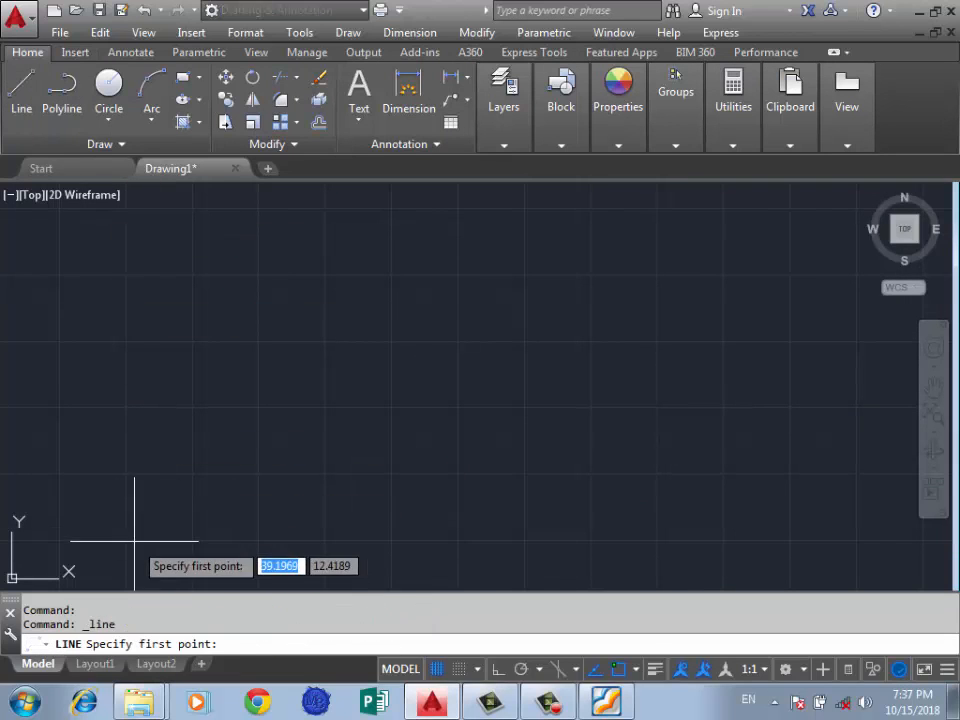
{"action": "left_click", "coordinate": [132, 540]}
{"action": "key", "text": "F8"}
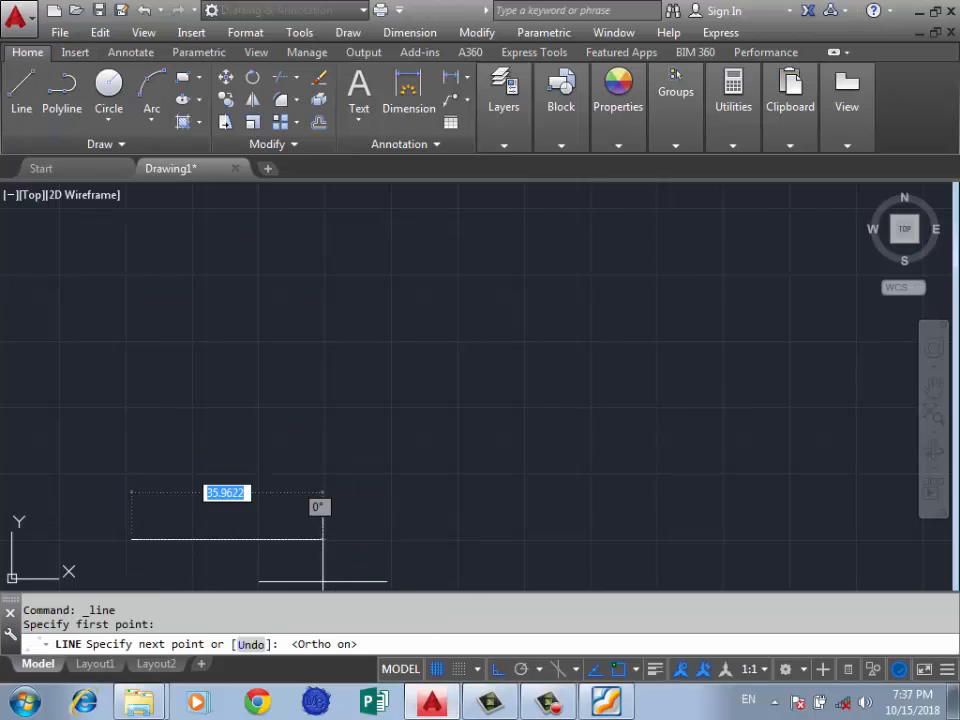
{"action": "type", "text": "1"}
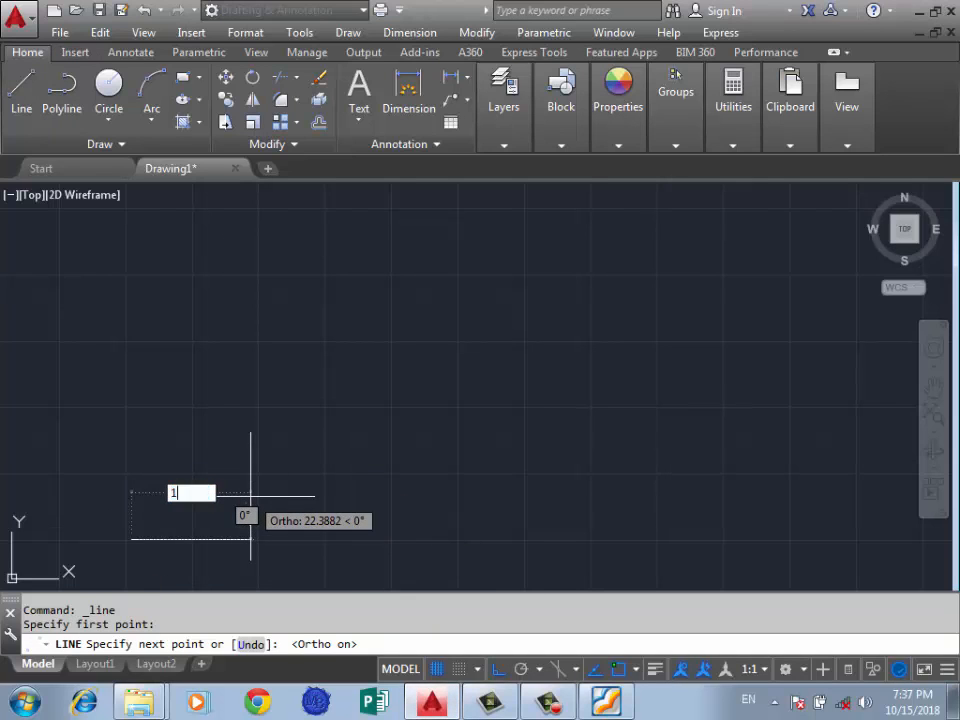
{"action": "type", "text": "0"}
{"action": "key", "text": "Return"}
{"action": "key", "text": "Return"}
{"action": "scroll", "coordinate": [459, 400], "scroll_direction": "down", "scroll_amount": 1}
{"action": "scroll", "coordinate": [291, 470], "scroll_direction": "up", "scroll_amount": 1}
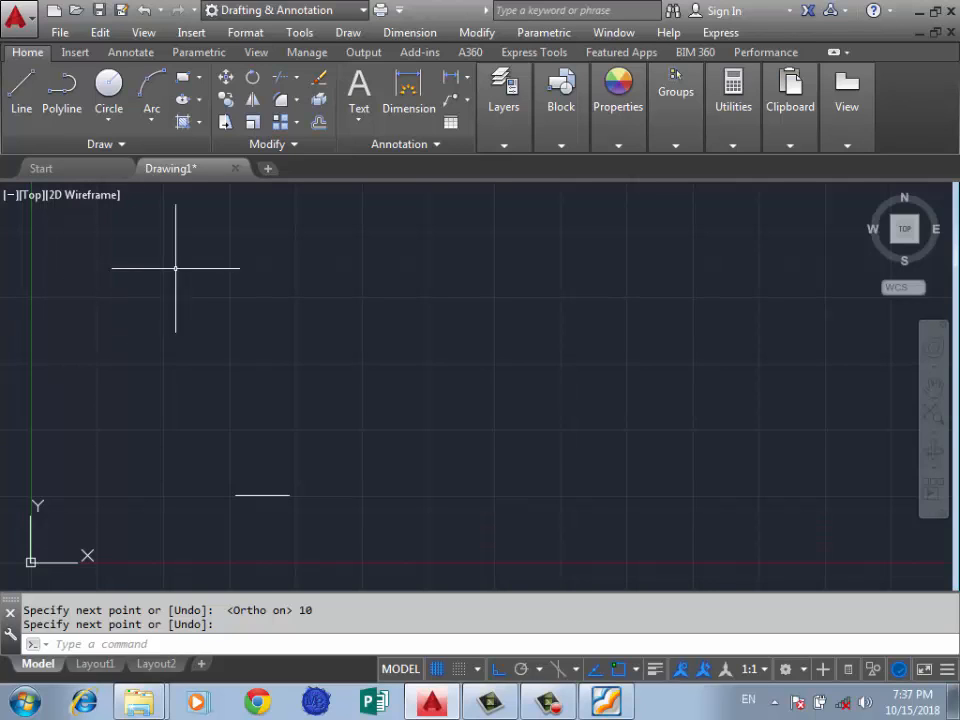
Step: Draw a polyline from the line's right end up, left, down and back to its left end, forming an upright rectangle
{"action": "left_click", "coordinate": [61, 90]}
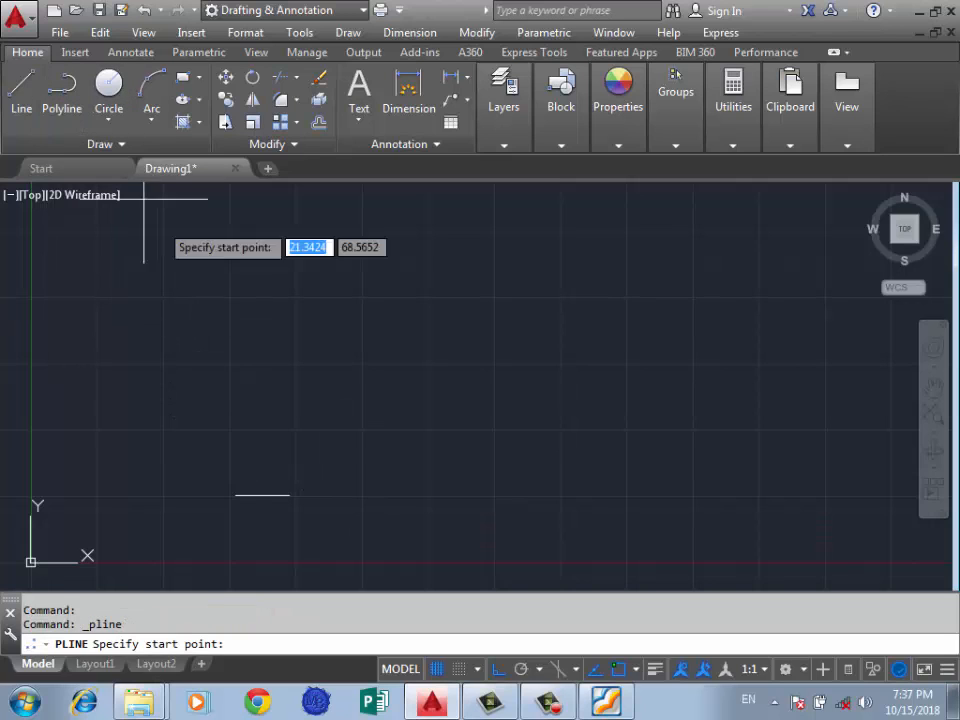
{"action": "left_click", "coordinate": [289, 495]}
{"action": "left_click", "coordinate": [289, 383]}
{"action": "left_click", "coordinate": [215, 383]}
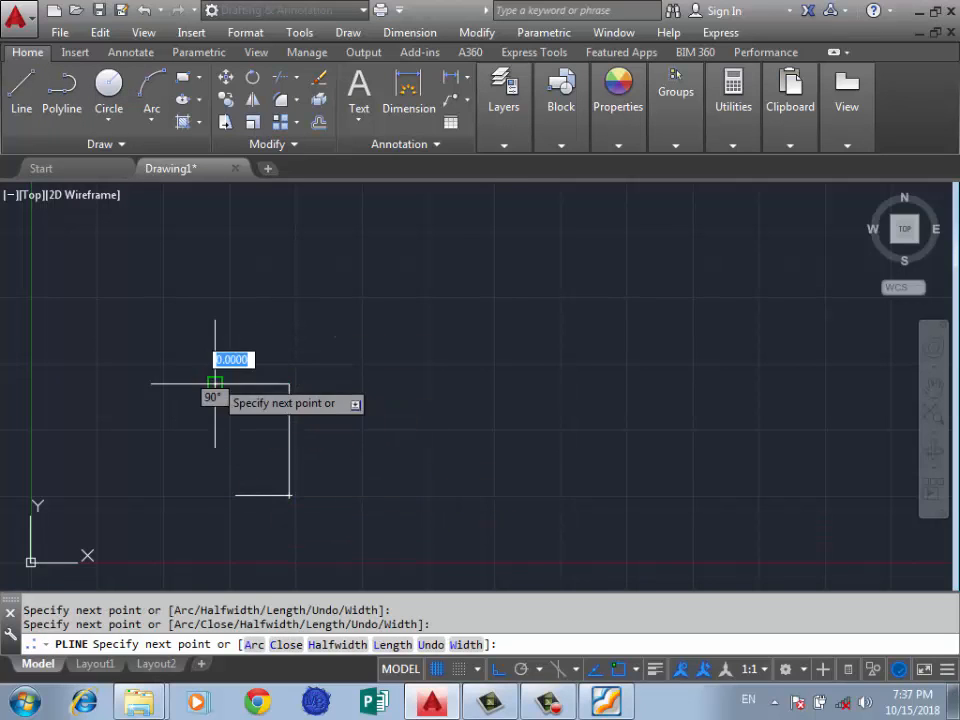
{"action": "left_click", "coordinate": [219, 495]}
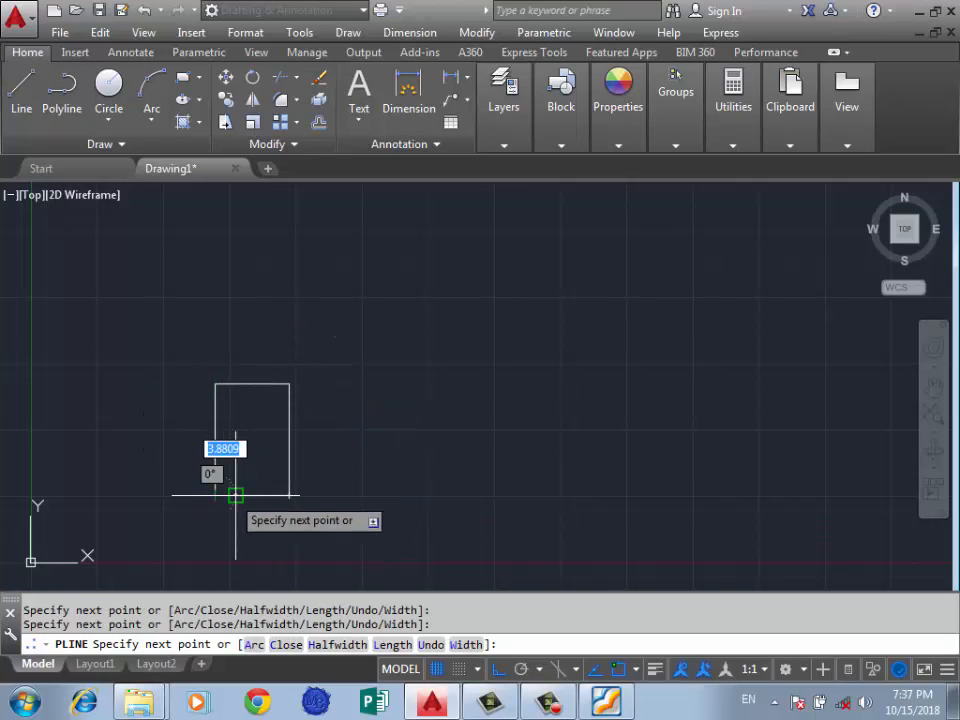
{"action": "left_click", "coordinate": [235, 495]}
{"action": "key", "text": "Return"}
Step: Draw a closed polyline above the rectangle, a wide horizontal block with a triangular point descending from its lower-left part
{"action": "key", "text": "Return"}
{"action": "left_click", "coordinate": [262, 341]}
{"action": "left_click", "coordinate": [263, 262]}
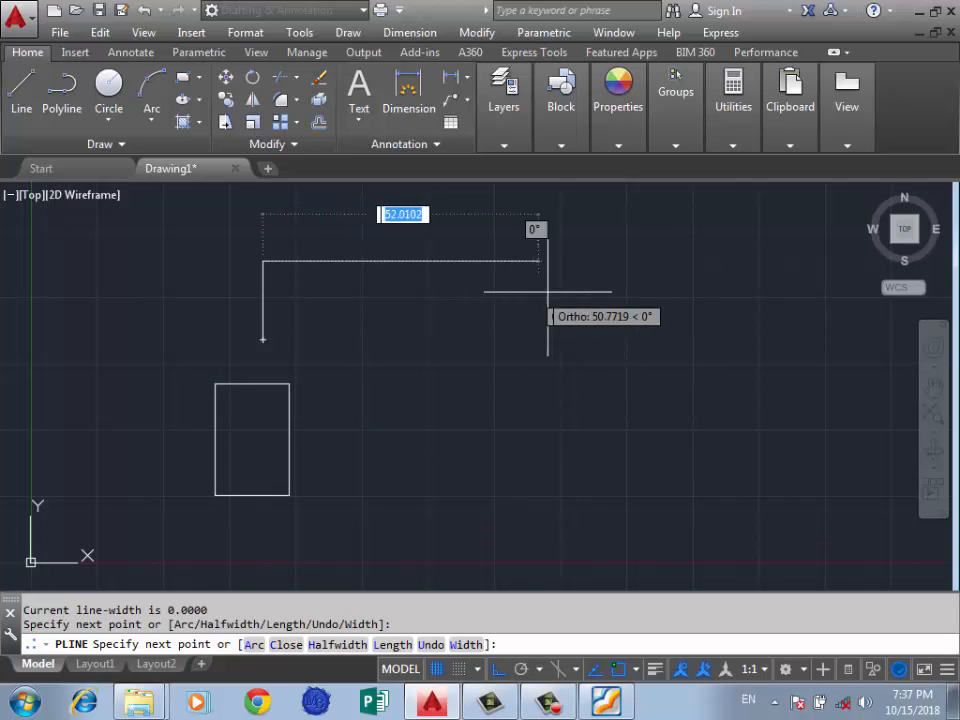
{"action": "left_click", "coordinate": [578, 262]}
{"action": "left_click", "coordinate": [578, 341]}
{"action": "left_click", "coordinate": [331, 341]}
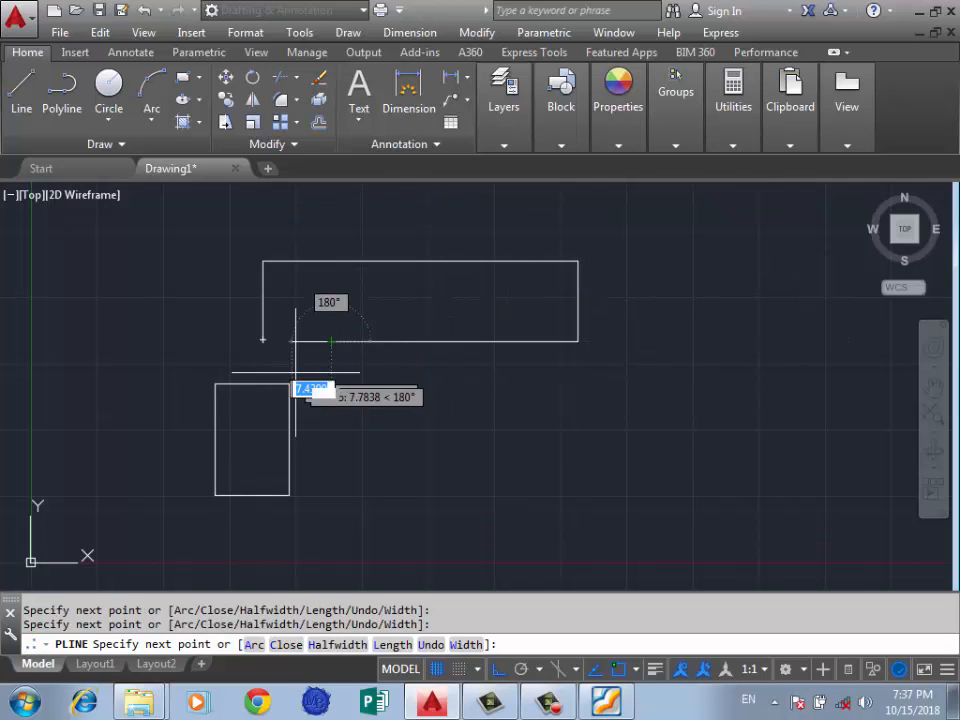
{"action": "left_click", "coordinate": [331, 410]}
{"action": "left_click", "coordinate": [263, 341]}
{"action": "key", "text": "Return"}
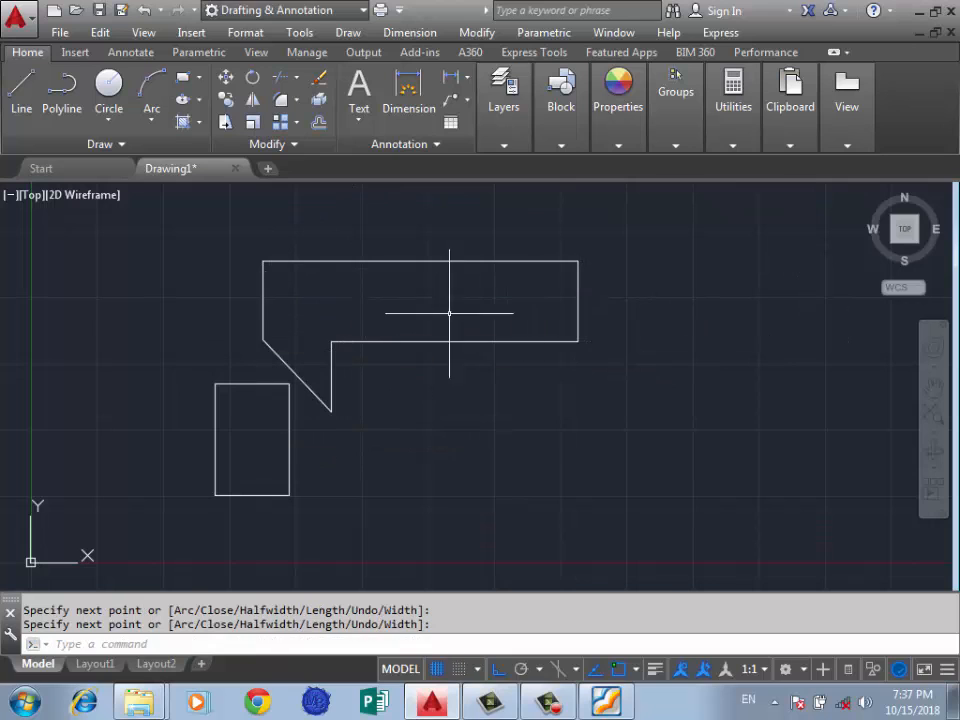
Step: Draw a closed polyline rectangle below the wide block's right part, overshooting the upper right corner and slanting back to the start point
{"action": "key", "text": "Return"}
{"action": "left_click", "coordinate": [595, 390]}
{"action": "left_click", "coordinate": [464, 405]}
{"action": "left_click", "coordinate": [465, 510]}
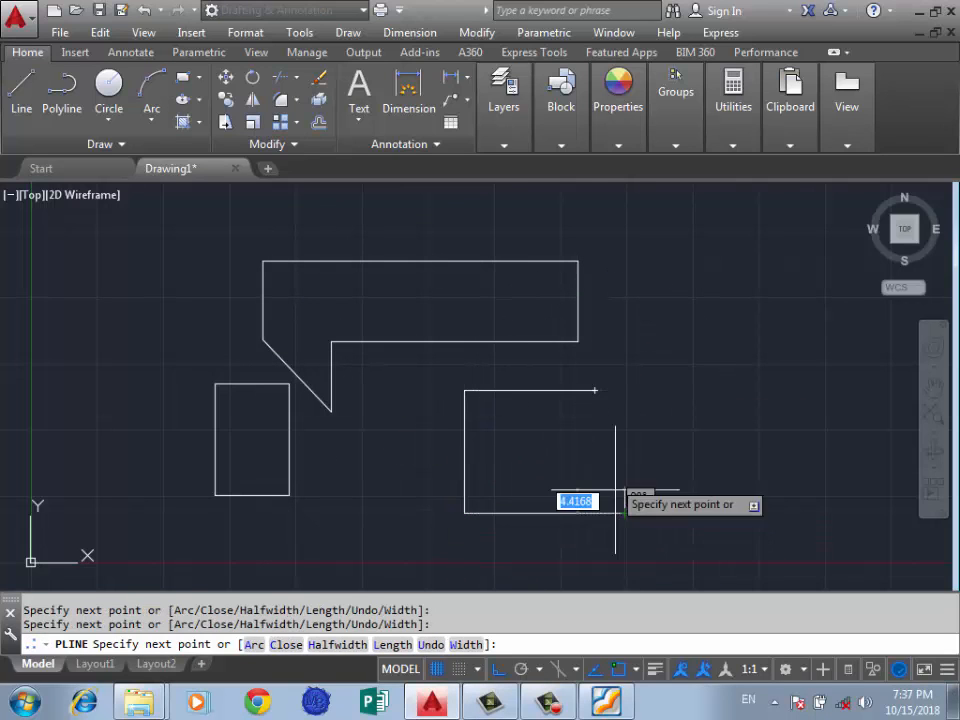
{"action": "left_click", "coordinate": [624, 510]}
{"action": "left_click", "coordinate": [627, 375]}
{"action": "left_click", "coordinate": [595, 390]}
{"action": "key", "text": "Return"}
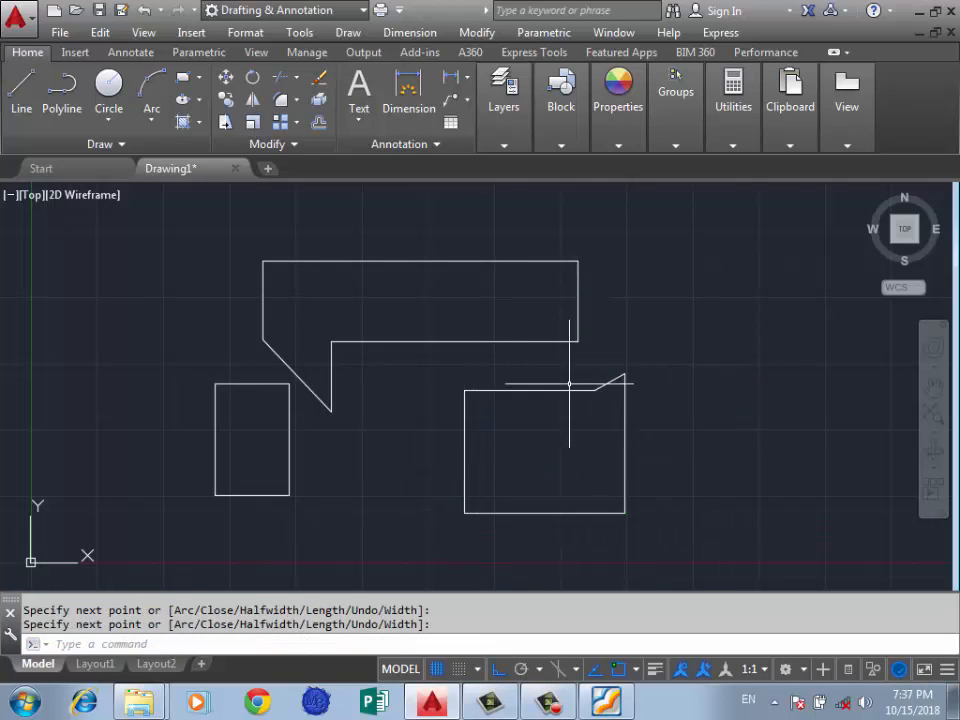
Step: Draw a short horizontal polyline from the right end of the rectangle's top edge to its right side, completing the corner
{"action": "key", "text": "Return"}
{"action": "left_click", "coordinate": [595, 391]}
{"action": "left_click", "coordinate": [622, 390]}
{"action": "key", "text": "Return"}
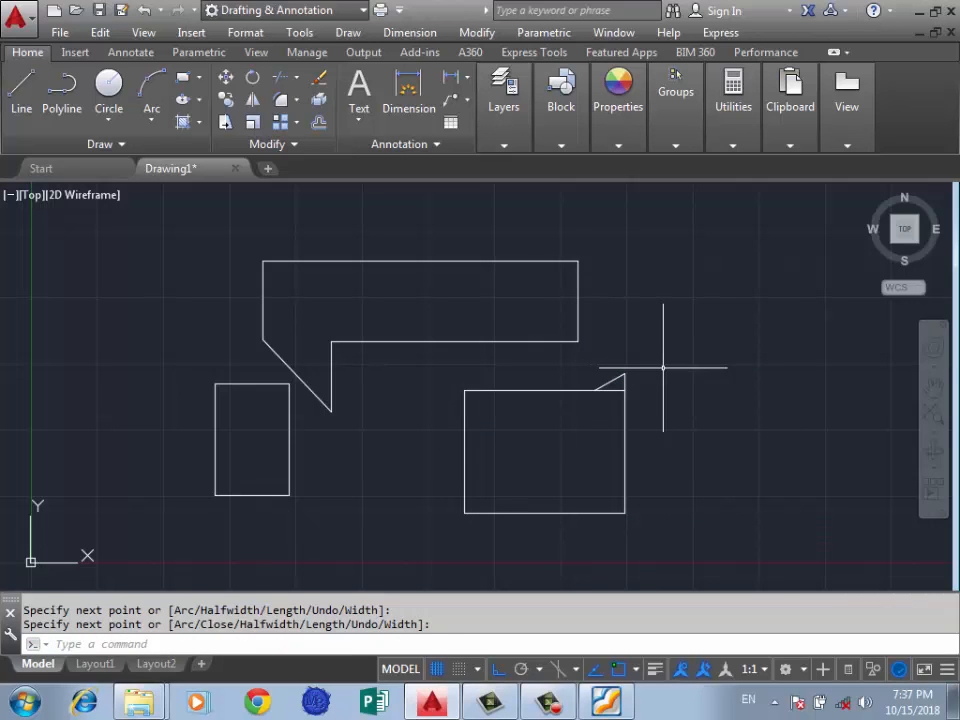
Step: Trim and erase the slanted leftover above the new rectangle's upper right corner
{"action": "key", "text": "Return"}
{"action": "key", "text": "Return"}
{"action": "left_click", "coordinate": [654, 360]}
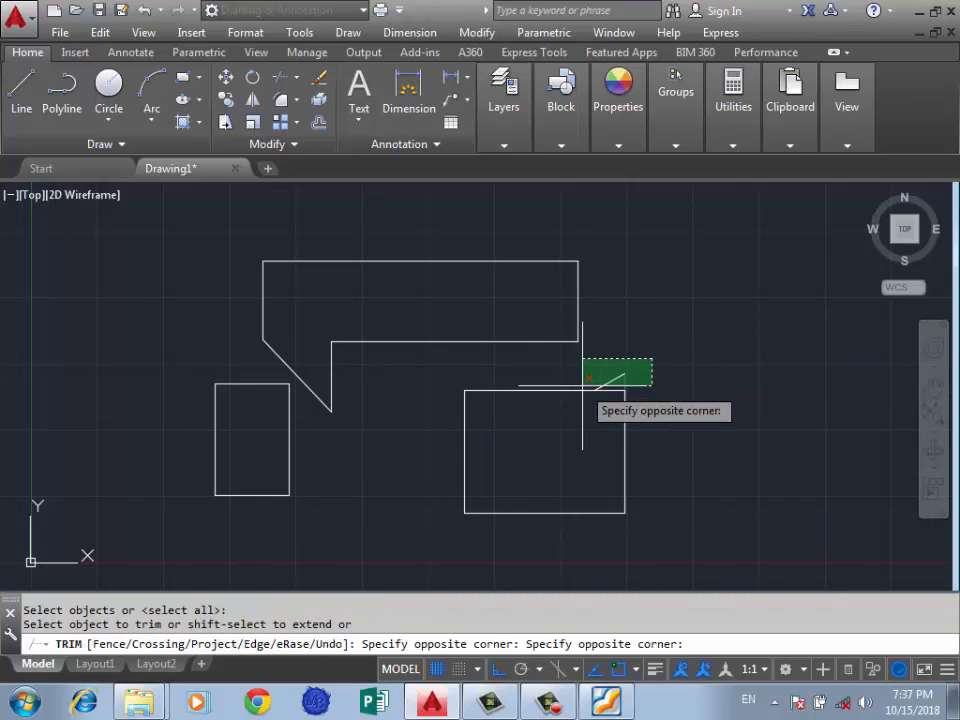
{"action": "left_click", "coordinate": [583, 386]}
{"action": "left_click", "coordinate": [646, 364]}
{"action": "left_click", "coordinate": [583, 380]}
{"action": "key", "text": "Delete"}
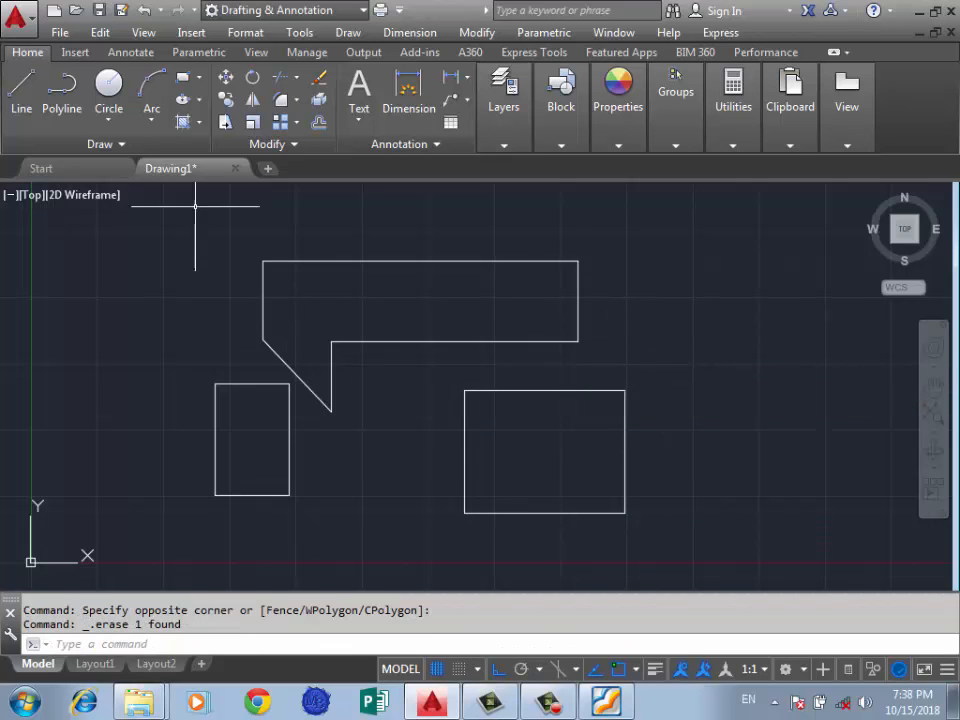
Step: Run Chamfer with its Polyline option on the small upright rectangle, using the Distance trim method
{"action": "left_click", "coordinate": [476, 32]}
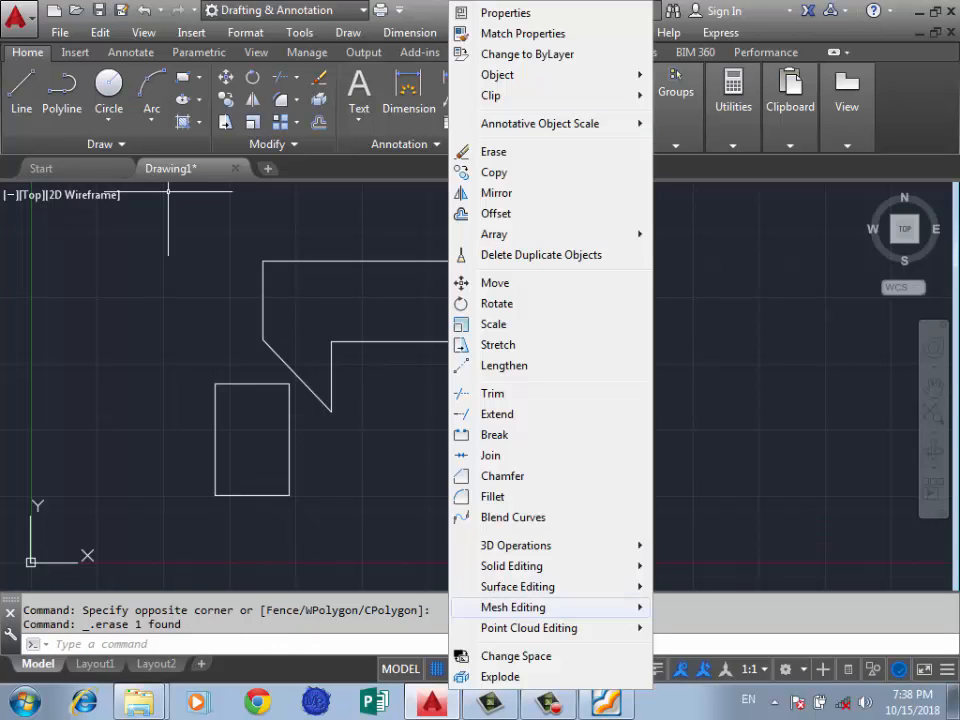
{"action": "left_click", "coordinate": [502, 476]}
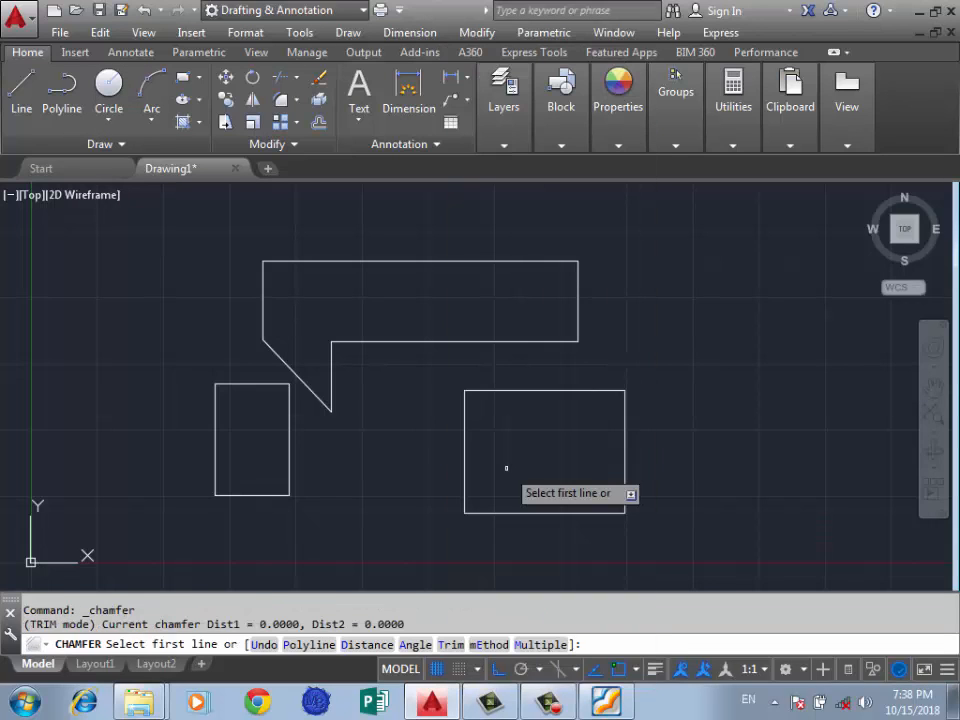
{"action": "scroll", "coordinate": [492, 343], "scroll_direction": "down", "scroll_amount": 2}
{"action": "scroll", "coordinate": [463, 381], "scroll_direction": "up", "scroll_amount": 4}
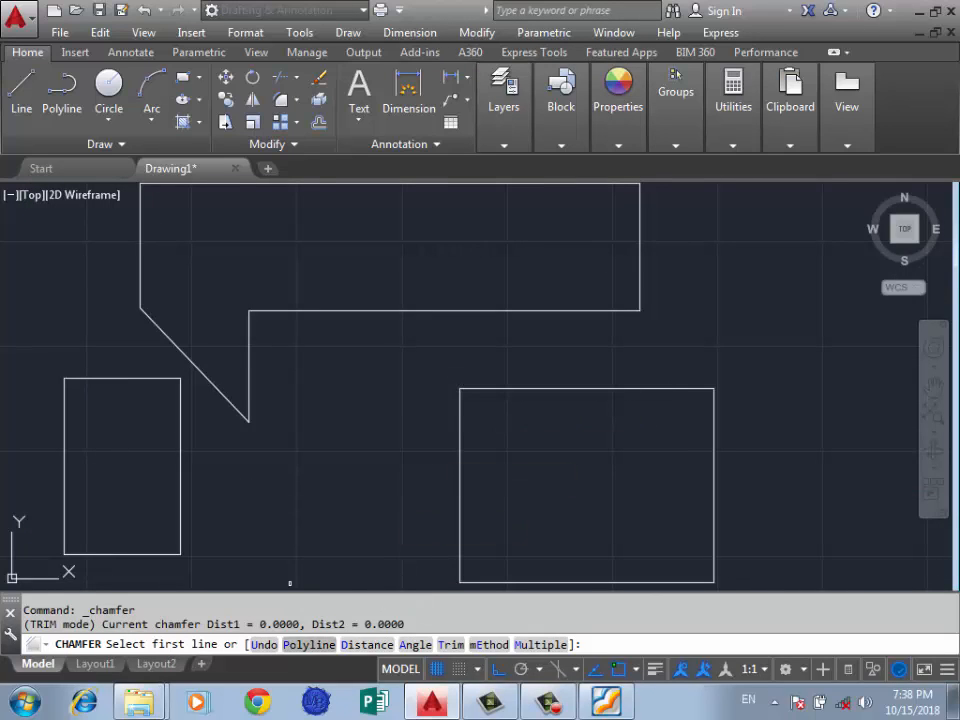
{"action": "scroll", "coordinate": [410, 490], "scroll_direction": "down", "scroll_amount": 2}
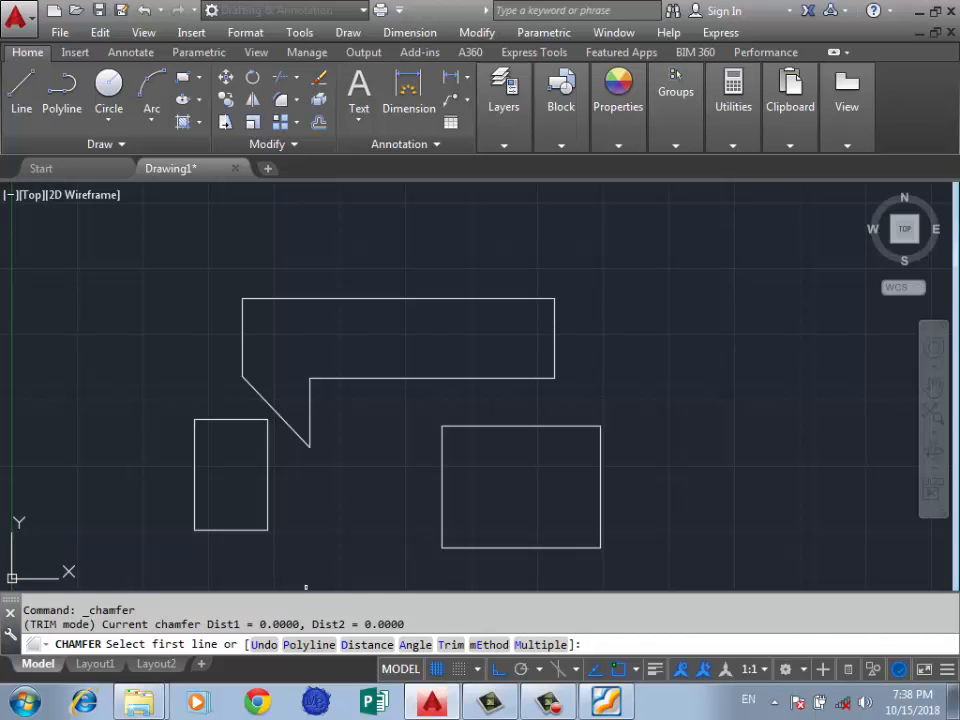
{"action": "type", "text": "P"}
{"action": "key", "text": "Return"}
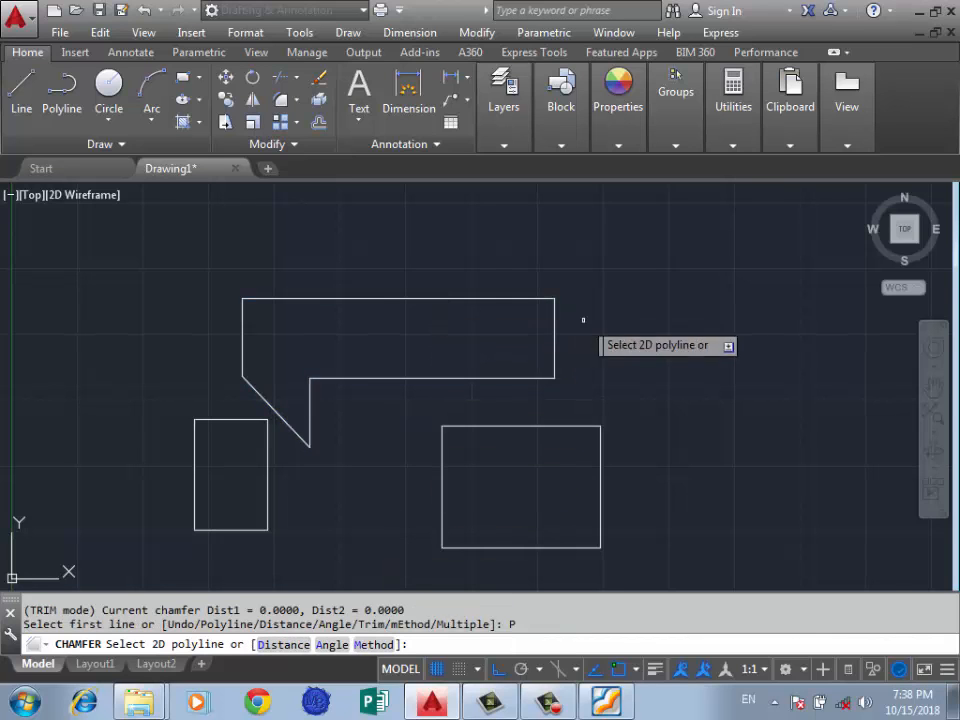
{"action": "scroll", "coordinate": [583, 320], "scroll_direction": "down", "scroll_amount": 2}
{"action": "scroll", "coordinate": [378, 445], "scroll_direction": "up", "scroll_amount": 2}
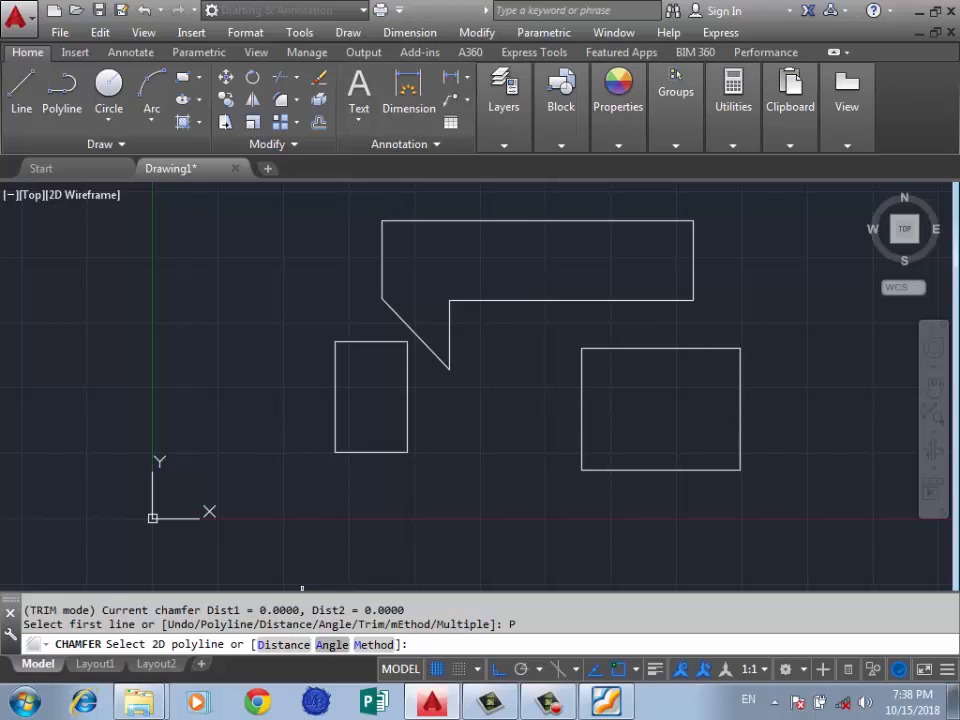
{"action": "type", "text": "M"}
{"action": "key", "text": "Return"}
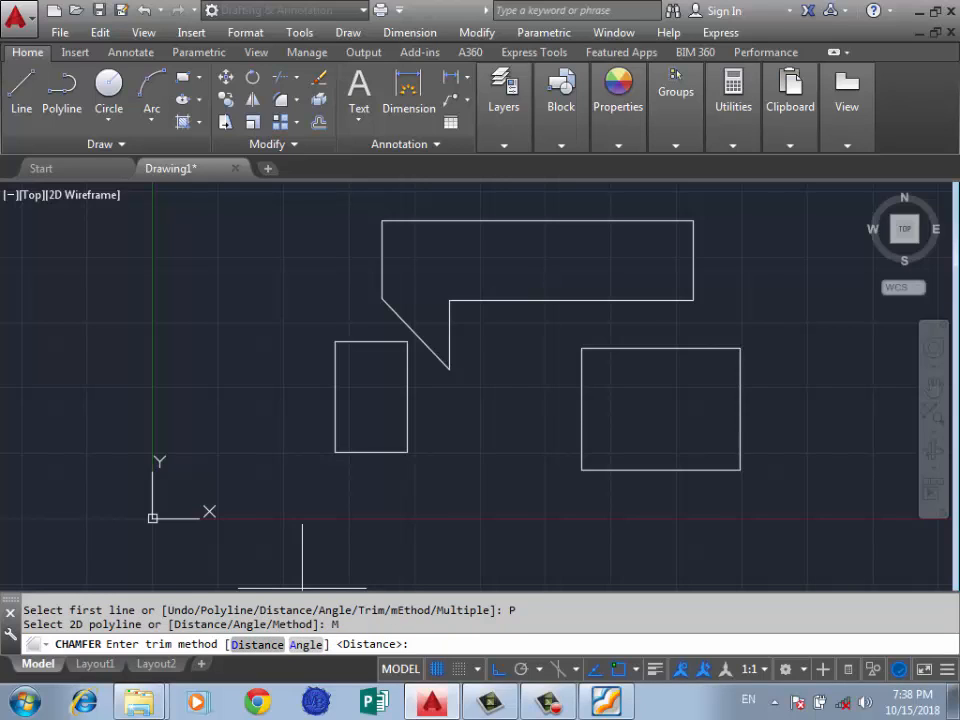
{"action": "key", "text": "Down"}
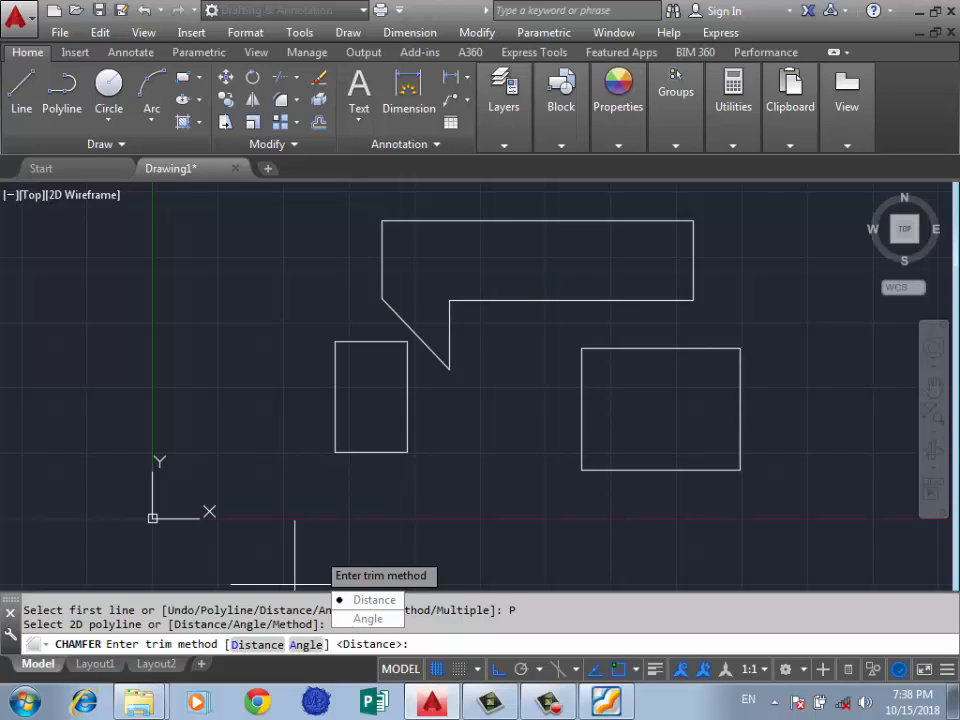
{"action": "key", "text": "Return"}
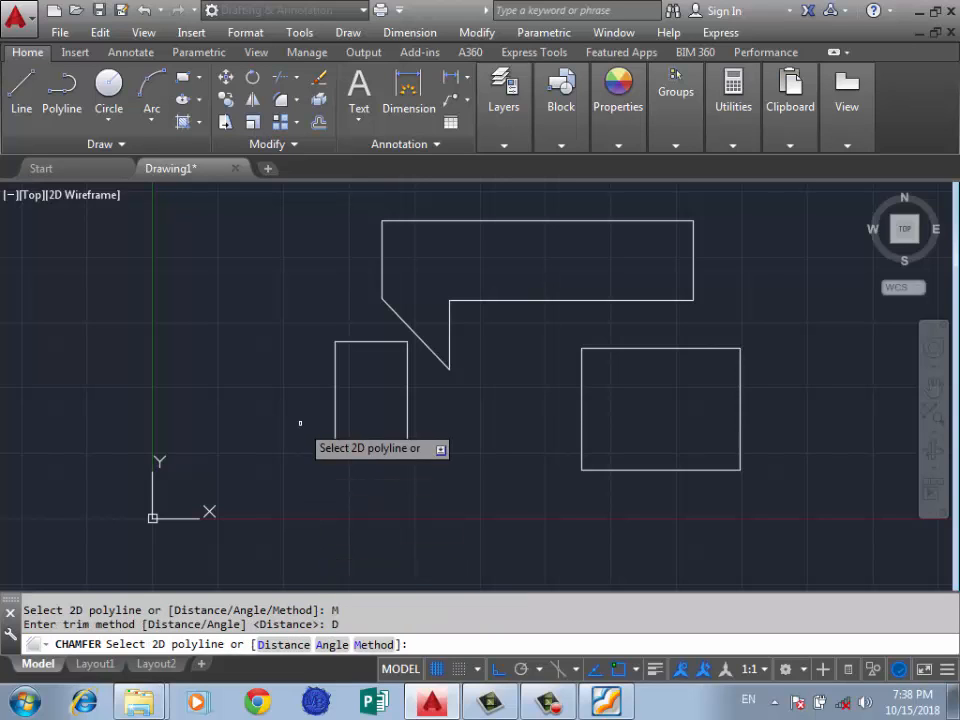
{"action": "left_click", "coordinate": [366, 341]}
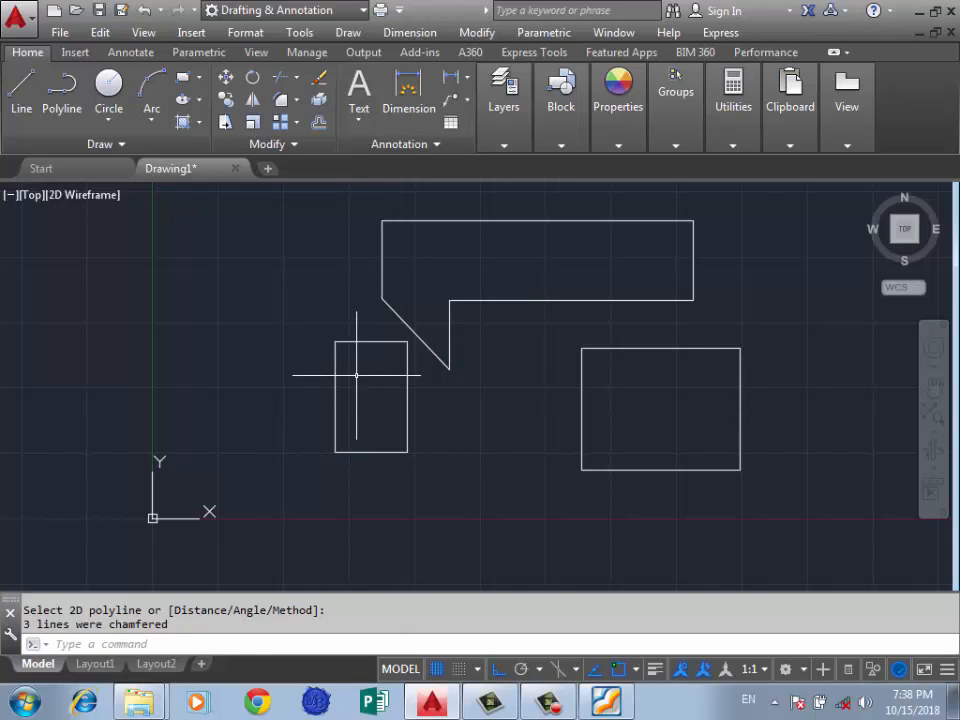
Step: Chamfer the small rectangle's upper left corner with distances of 2 along the top edge and 5 along the left side
{"action": "scroll", "coordinate": [360, 370], "scroll_direction": "up", "scroll_amount": 2}
{"action": "key", "text": "Return"}
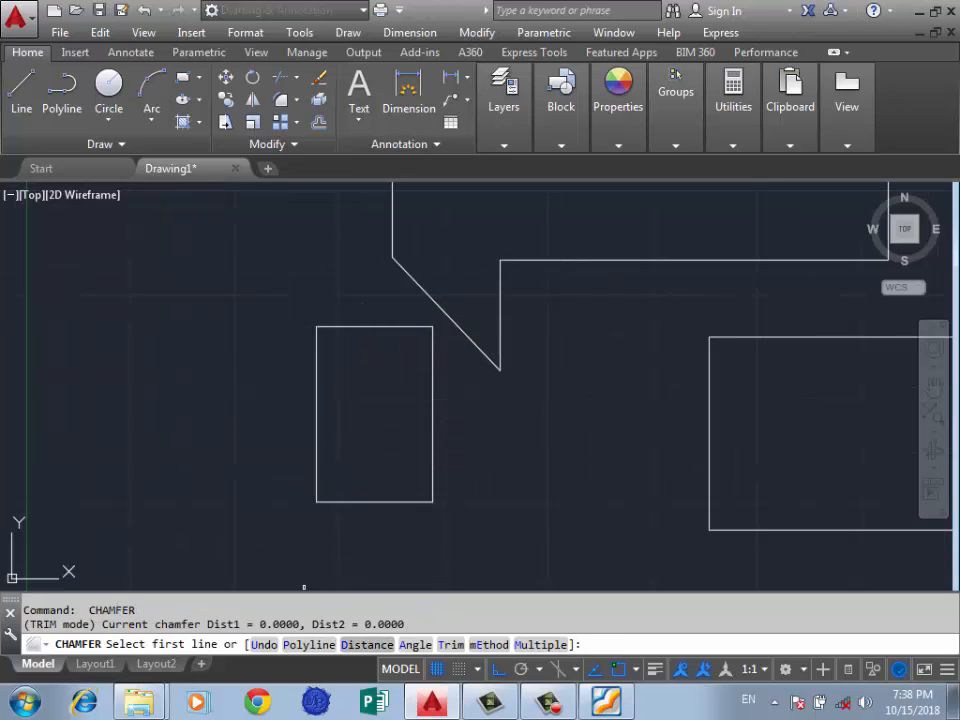
{"action": "type", "text": "d"}
{"action": "key", "text": "Return"}
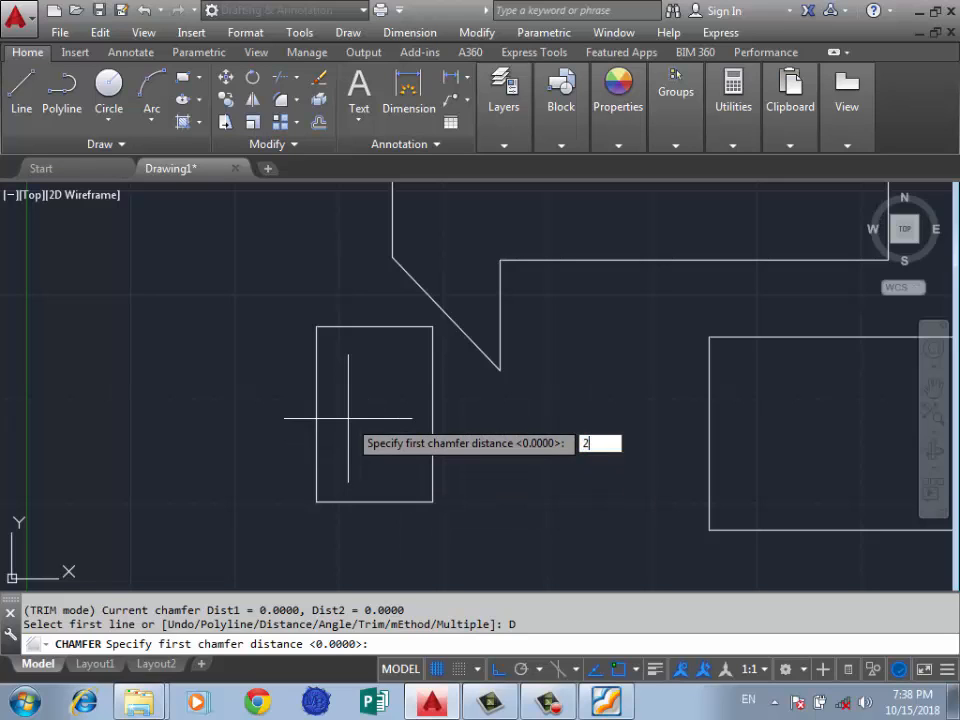
{"action": "key", "text": "Return"}
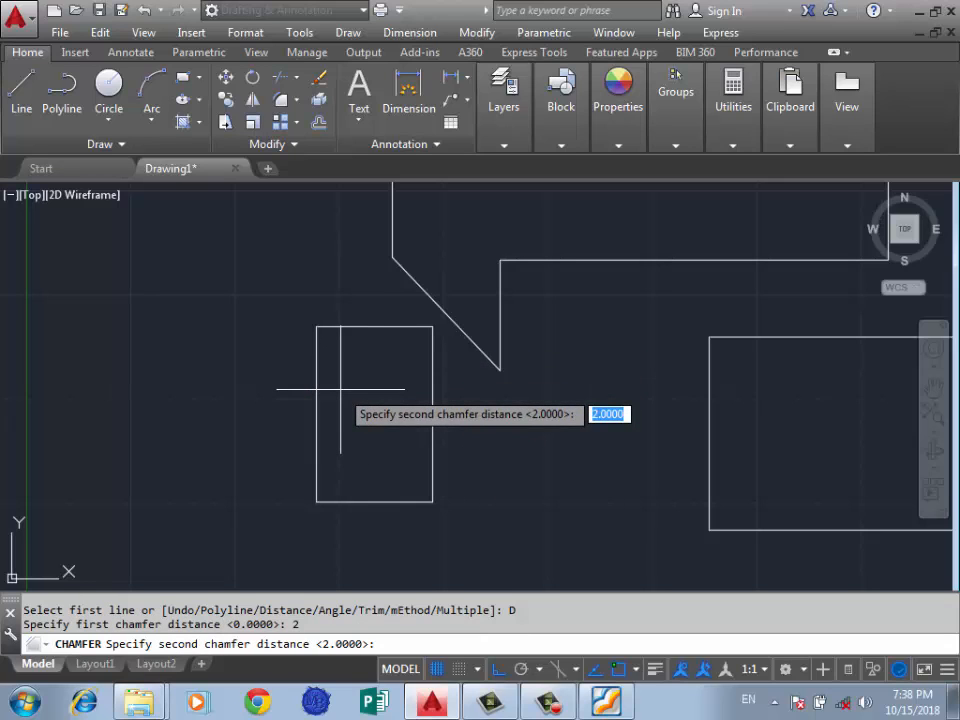
{"action": "type", "text": "5"}
{"action": "key", "text": "Return"}
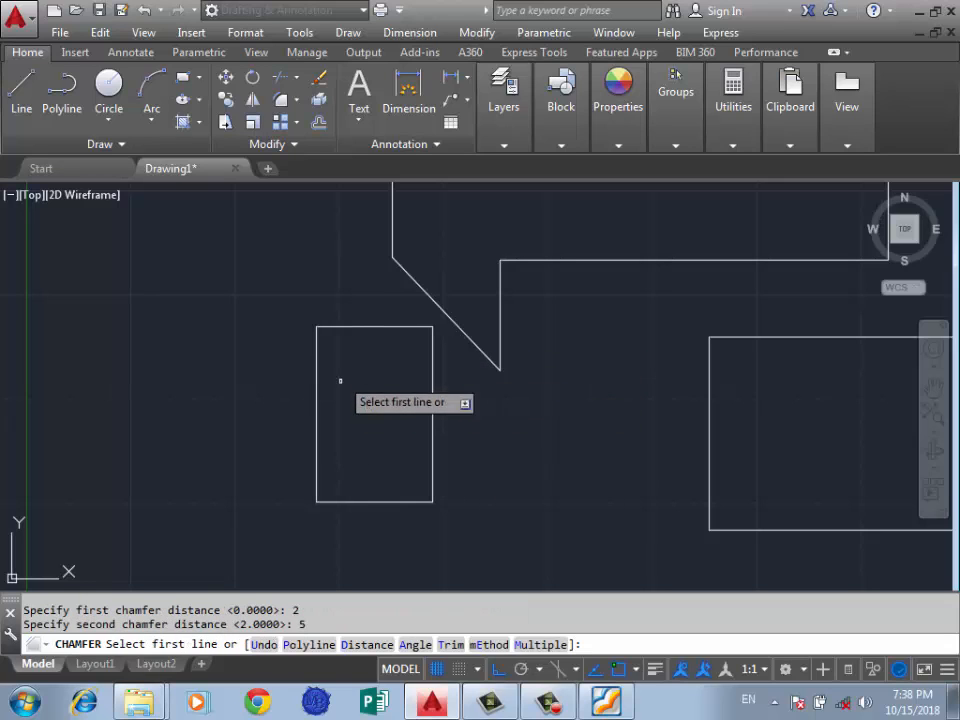
{"action": "left_click", "coordinate": [352, 327]}
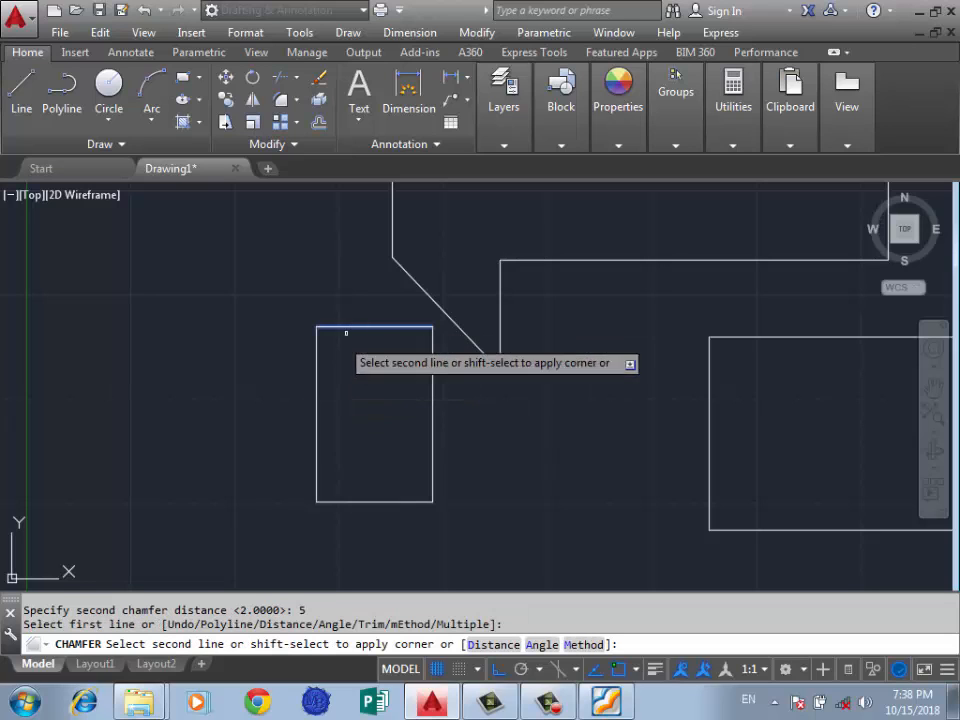
{"action": "left_click", "coordinate": [317, 378]}
Step: Chamfer the other three corners at 2 and 5, with 2 along the right side at both right corners and along the bottom edge at lower left
{"action": "key", "text": "Return"}
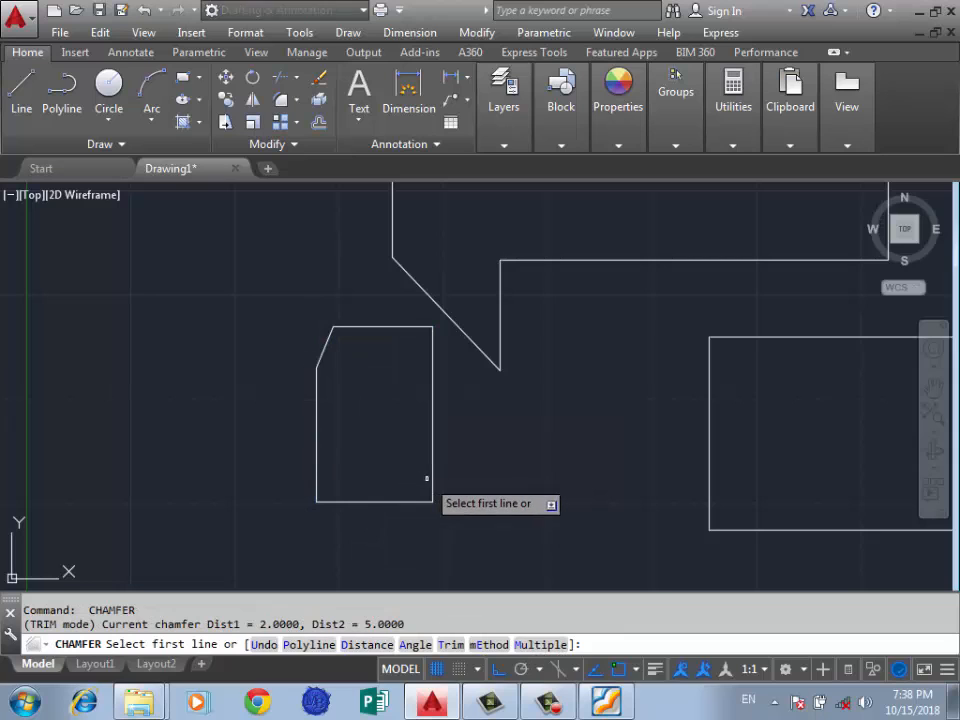
{"action": "left_click", "coordinate": [432, 485]}
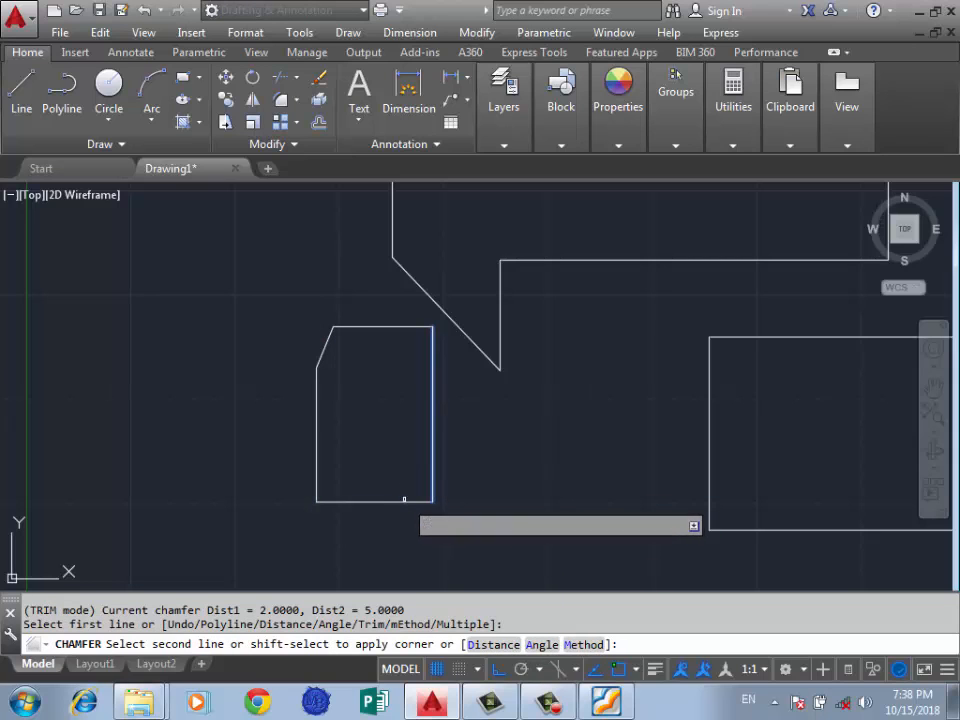
{"action": "left_click", "coordinate": [403, 501]}
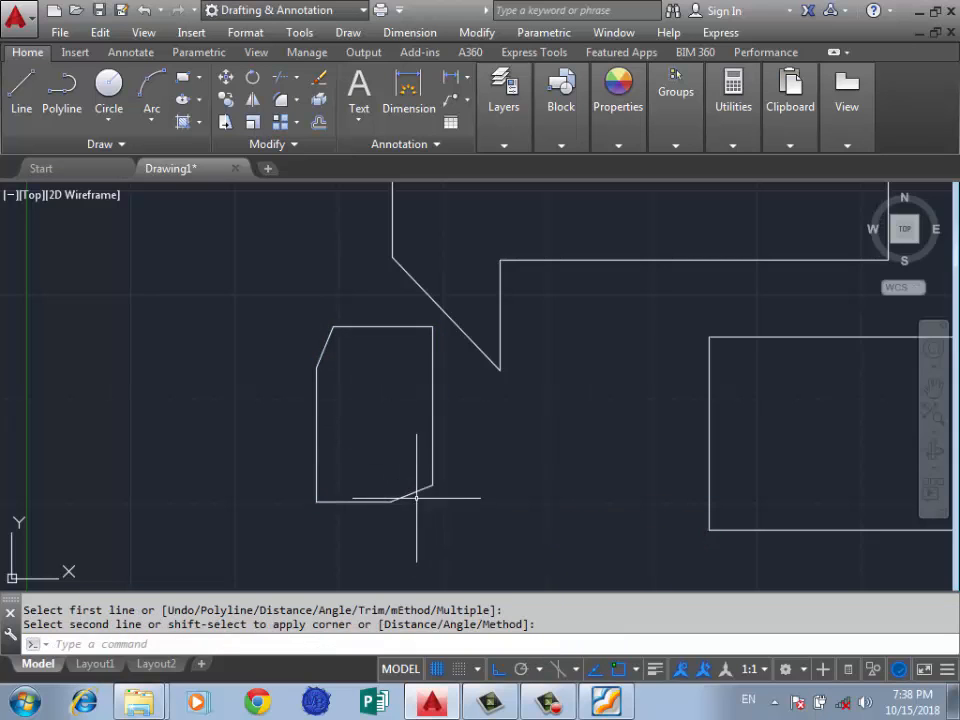
{"action": "key", "text": "Return"}
{"action": "left_click", "coordinate": [343, 500]}
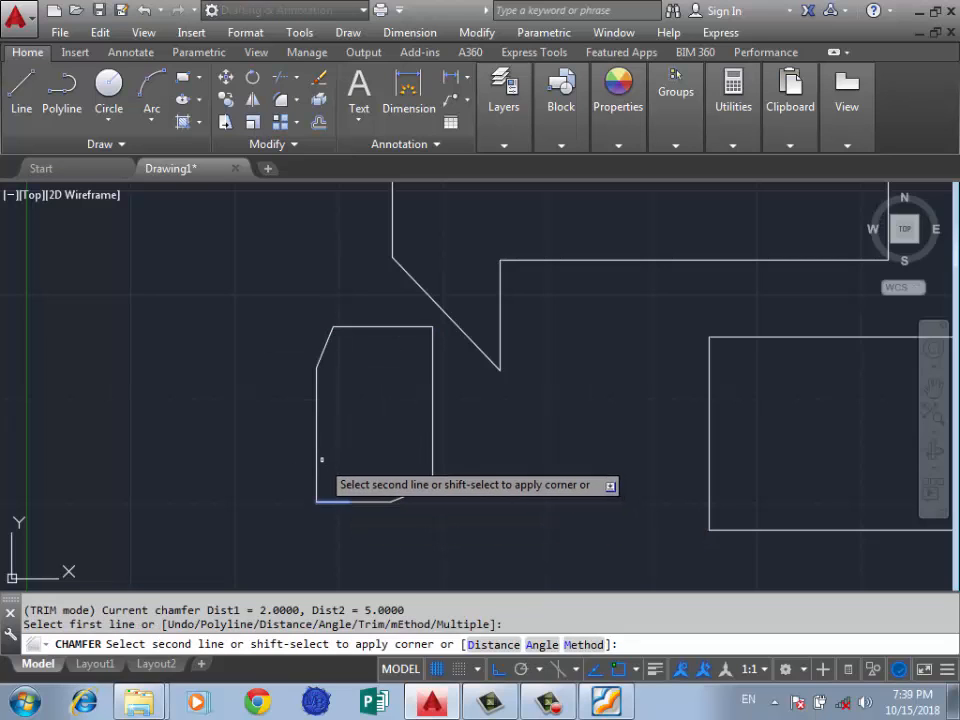
{"action": "left_click", "coordinate": [317, 459]}
{"action": "key", "text": "Return"}
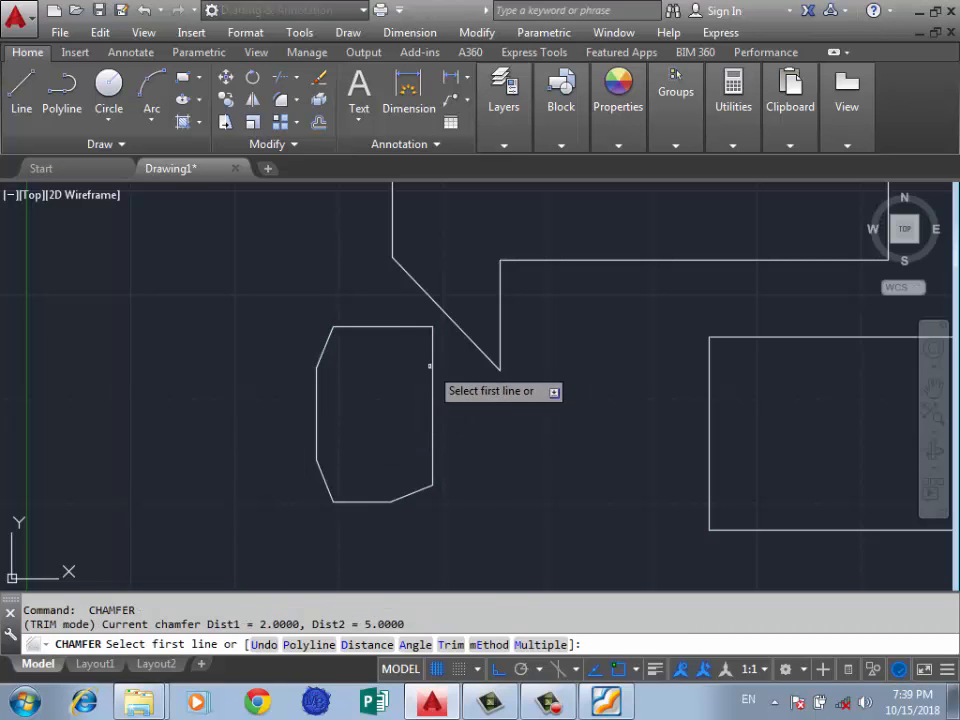
{"action": "left_click", "coordinate": [432, 366]}
{"action": "left_click", "coordinate": [397, 328]}
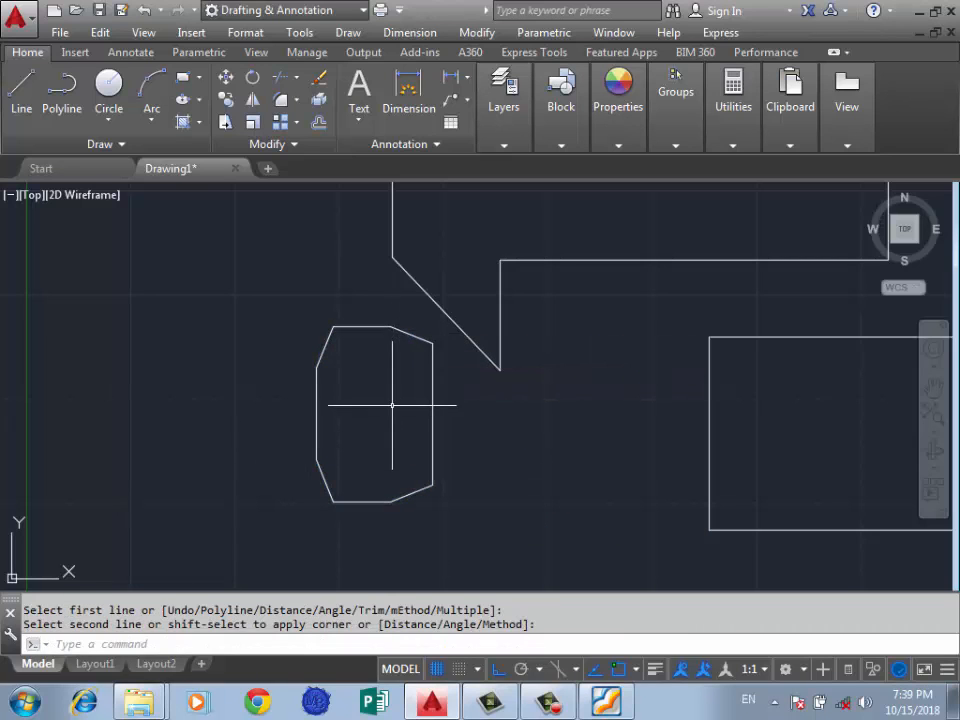
Step: Try to chamfer all corners of the wide lower right rectangle at once with Chamfer's Polyline option
{"action": "scroll", "coordinate": [392, 405], "scroll_direction": "down", "scroll_amount": 5}
{"action": "scroll", "coordinate": [405, 400], "scroll_direction": "up", "scroll_amount": 4}
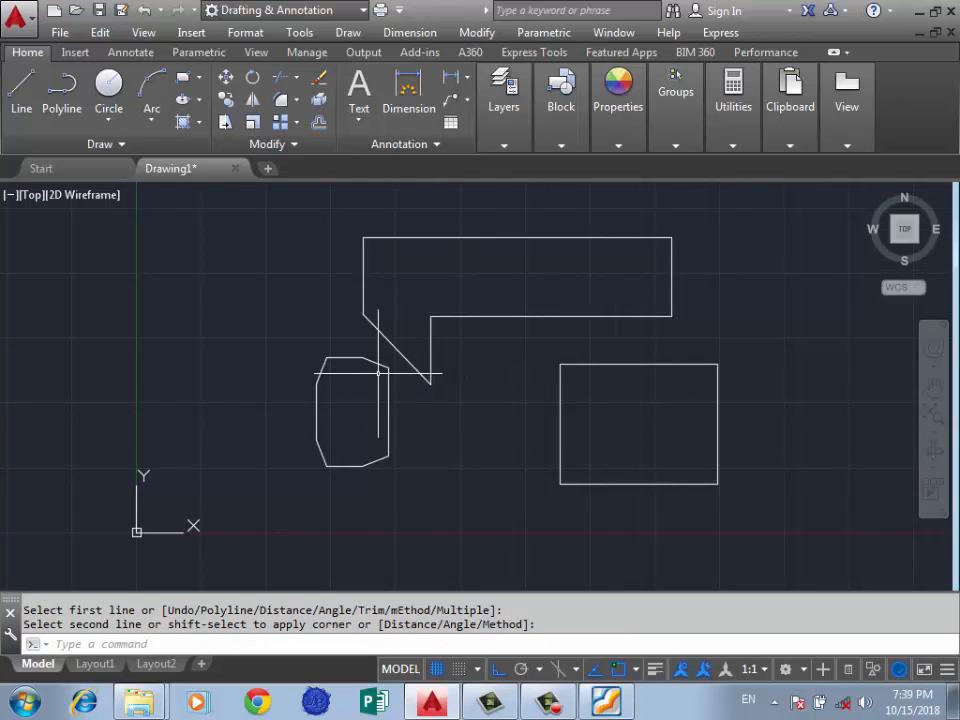
{"action": "scroll", "coordinate": [378, 373], "scroll_direction": "down", "scroll_amount": 1}
{"action": "scroll", "coordinate": [544, 389], "scroll_direction": "up", "scroll_amount": 1}
{"action": "key", "text": "Return"}
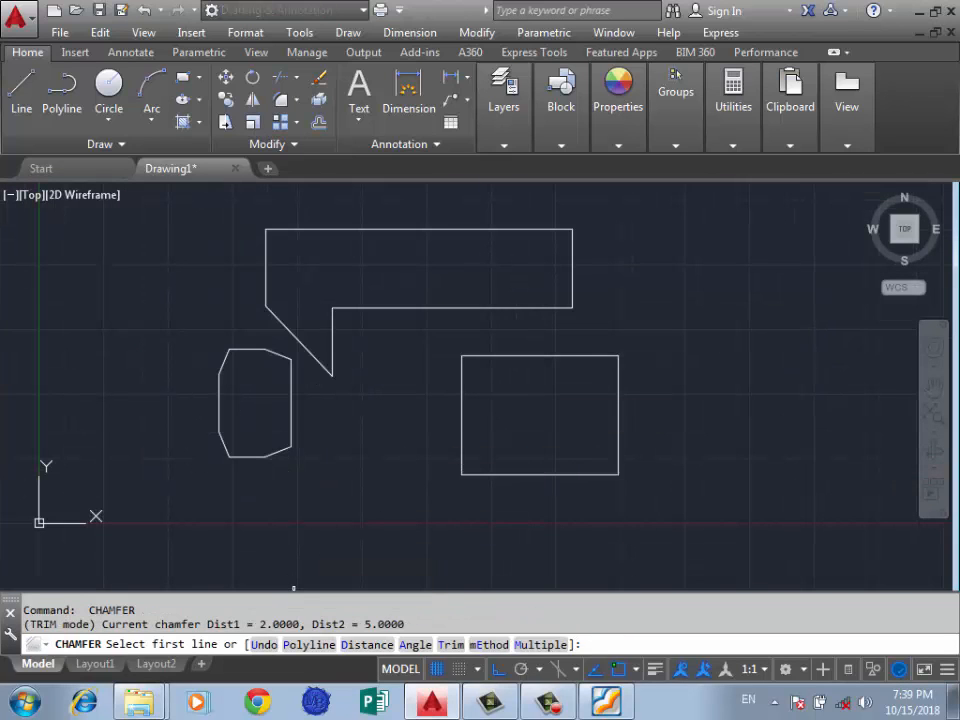
{"action": "type", "text": "P"}
{"action": "key", "text": "Return"}
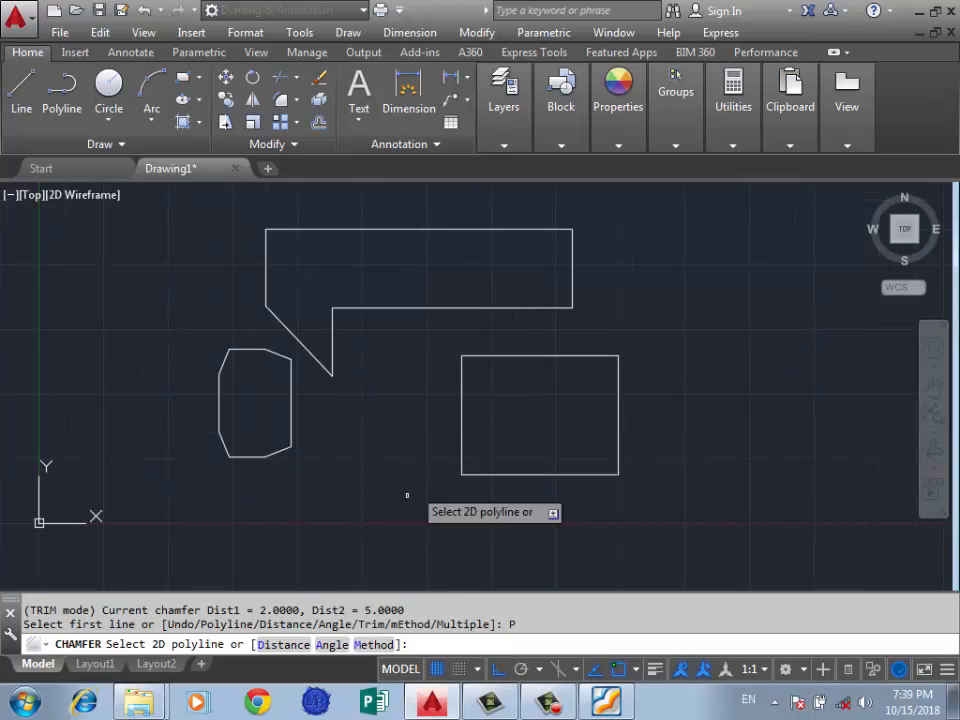
{"action": "left_click", "coordinate": [512, 355]}
{"action": "key", "text": "Return"}
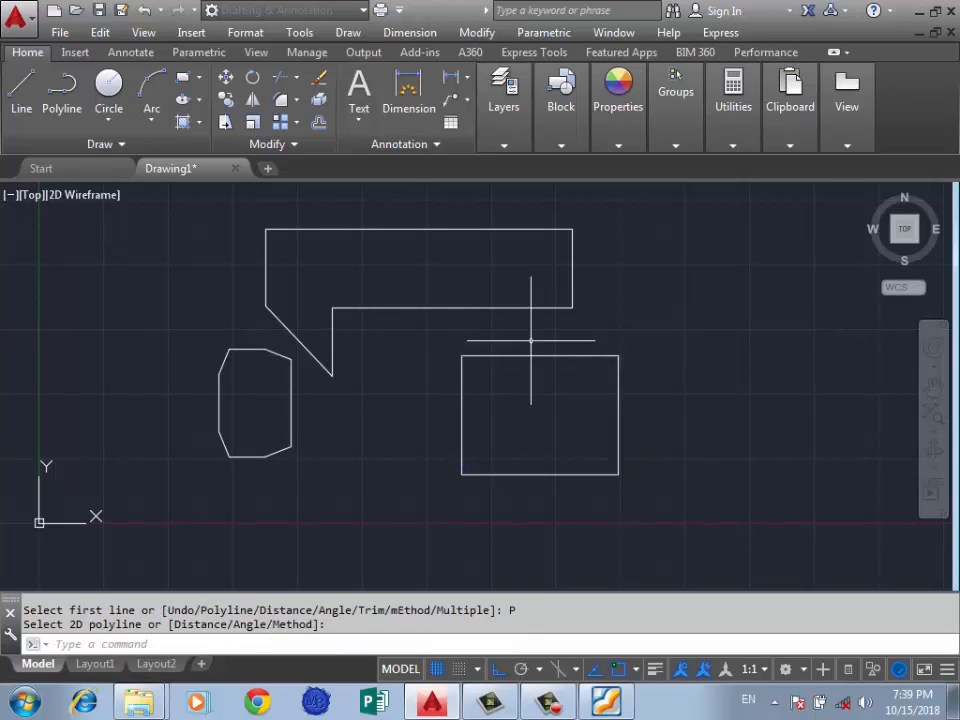
Step: Erase the wide lower right rectangle together with the short separate segment at its upper right corner
{"action": "left_click", "coordinate": [599, 356]}
{"action": "key", "text": "Delete"}
{"action": "left_click", "coordinate": [633, 336]}
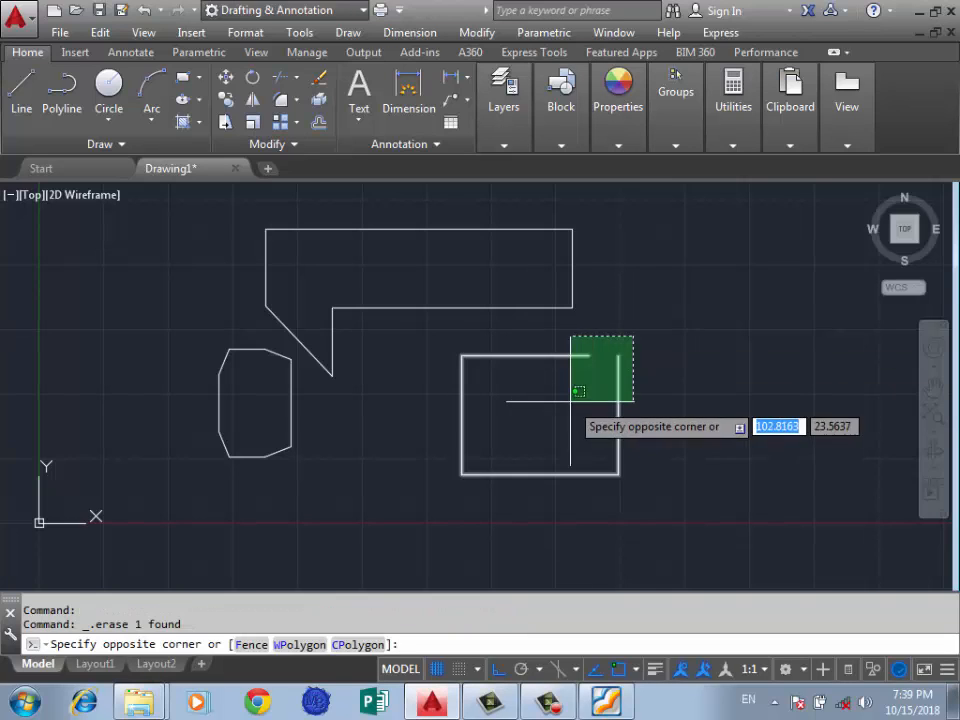
{"action": "left_click", "coordinate": [570, 401]}
{"action": "key", "text": "Delete"}
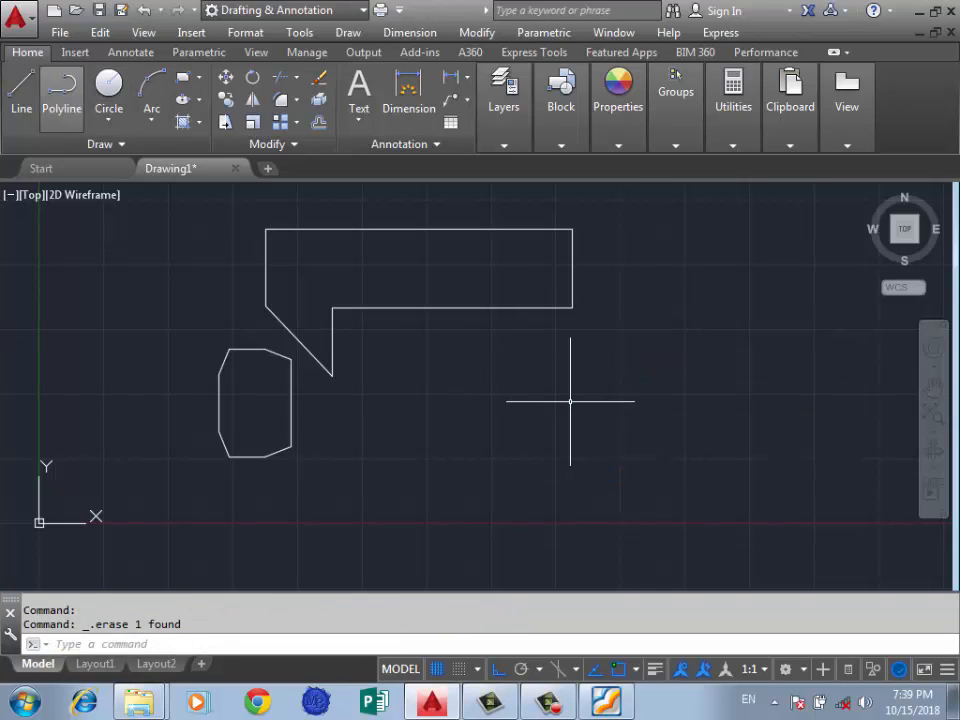
Step: Draw a polyline rectangle about 27 units wide in the same lower right place, ending it with the Close option
{"action": "left_click", "coordinate": [61, 90]}
{"action": "left_click", "coordinate": [600, 359]}
{"action": "left_click", "coordinate": [460, 359]}
{"action": "left_click", "coordinate": [460, 465]}
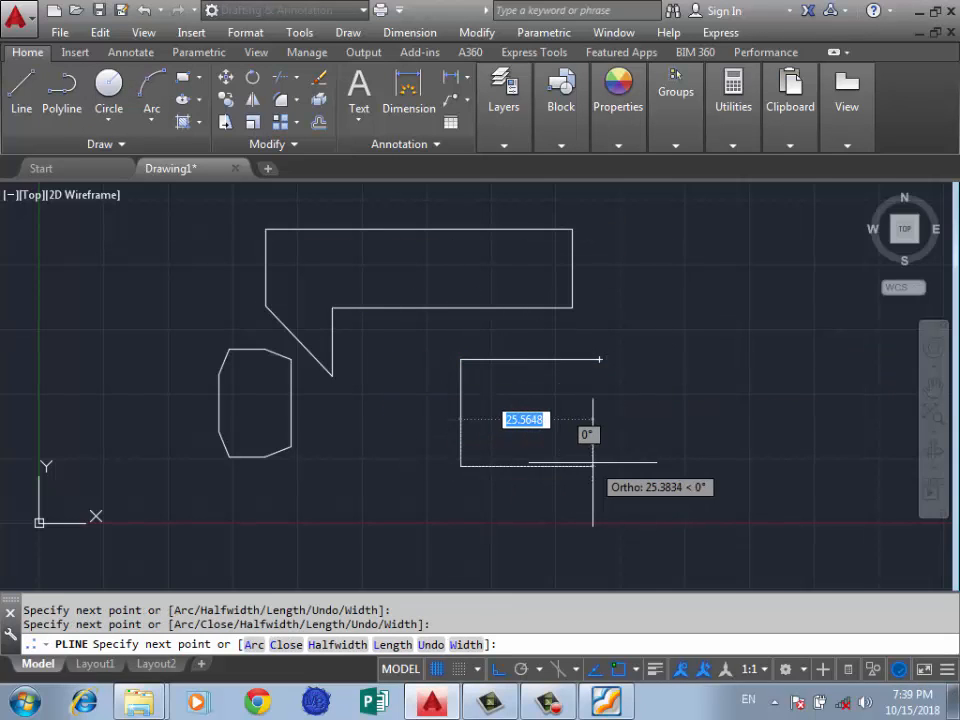
{"action": "left_click", "coordinate": [600, 465]}
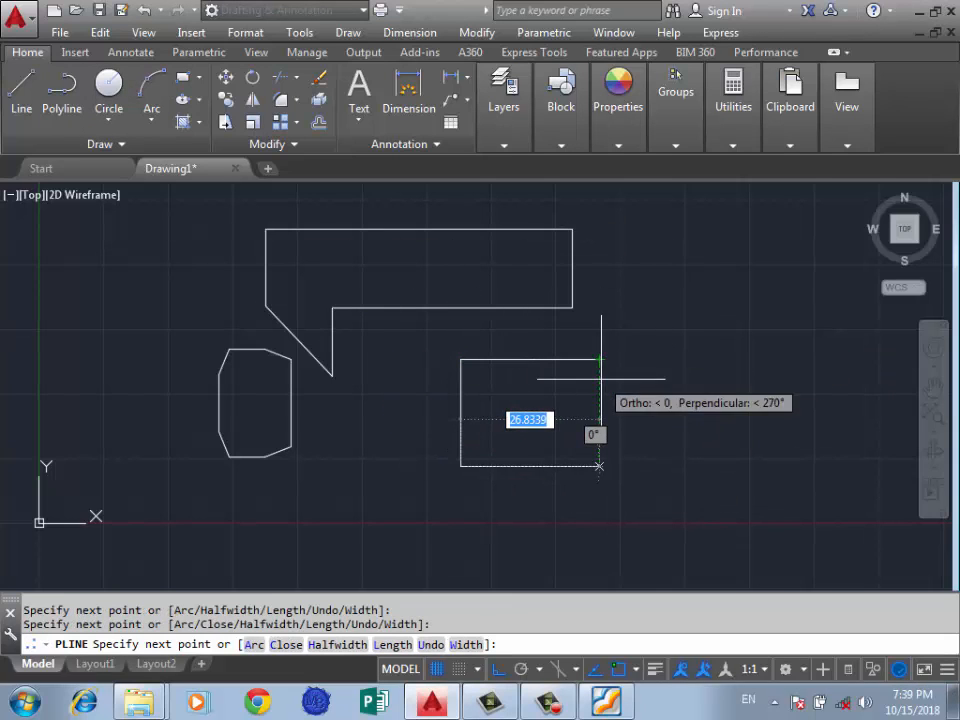
{"action": "type", "text": "c"}
{"action": "key", "text": "Return"}
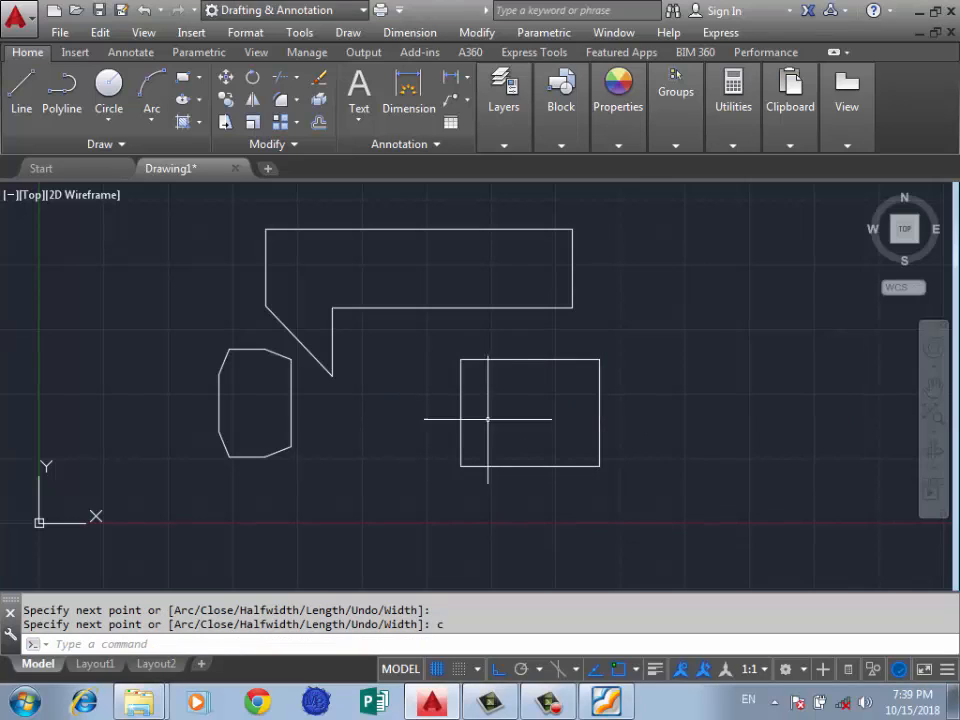
Step: Chamfer the lower right polyline rectangle with Chamfer's Polyline and Angle options, using length 20 and angle 45
{"action": "type", "text": "c"}
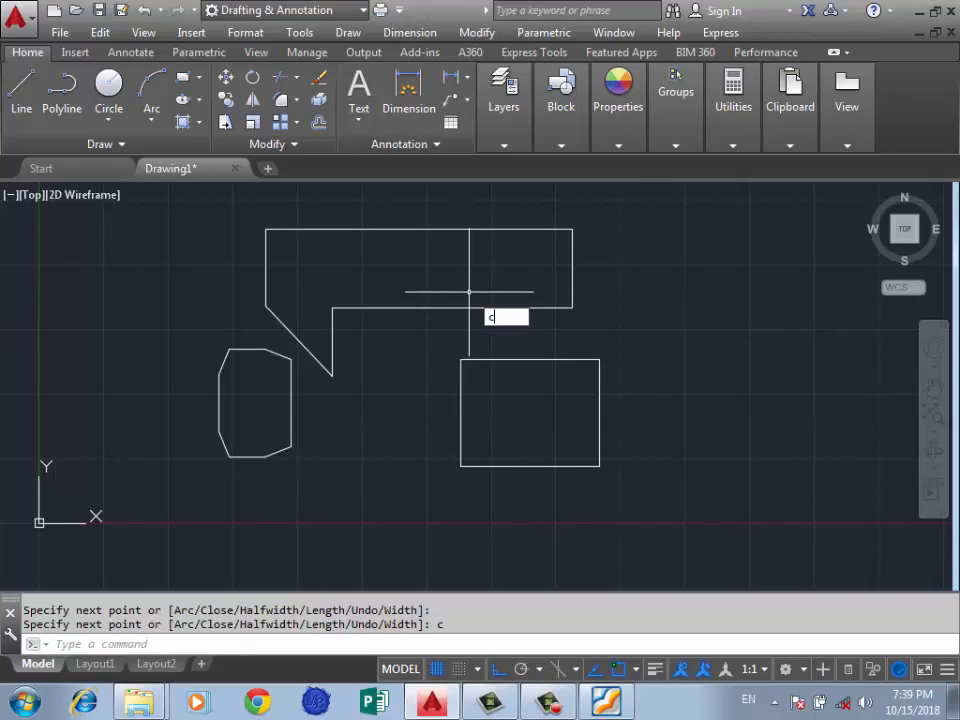
{"action": "type", "text": "ha"}
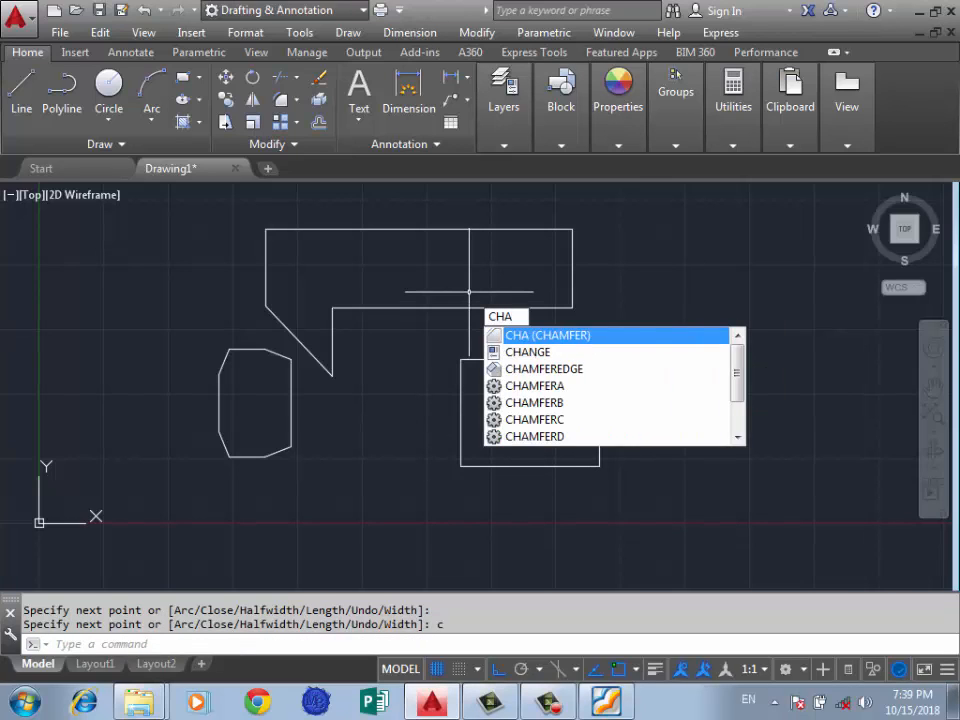
{"action": "key", "text": "Return"}
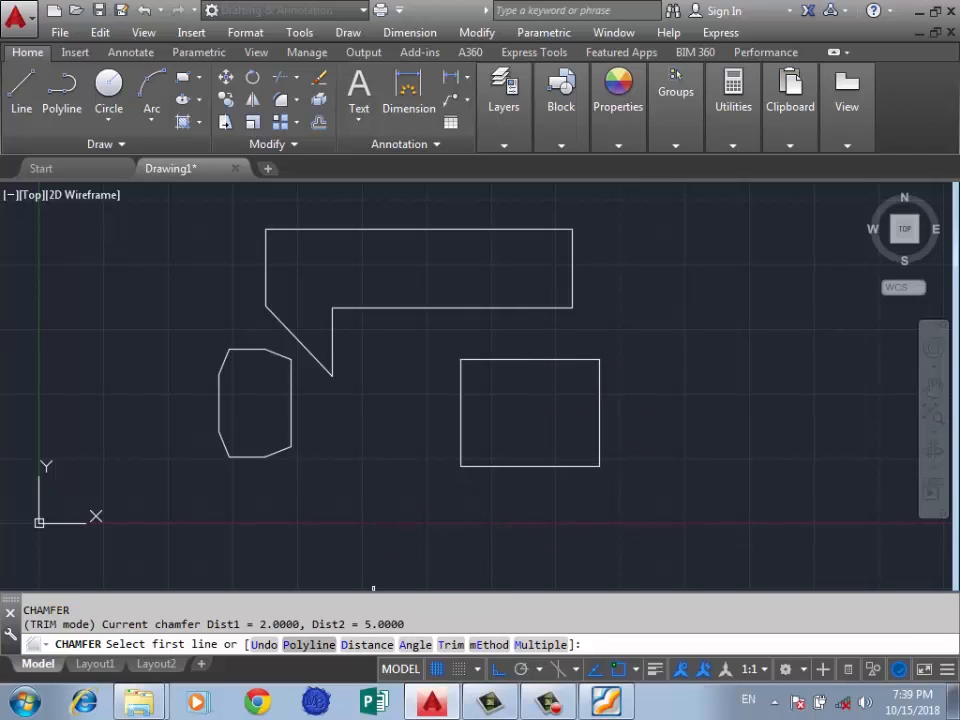
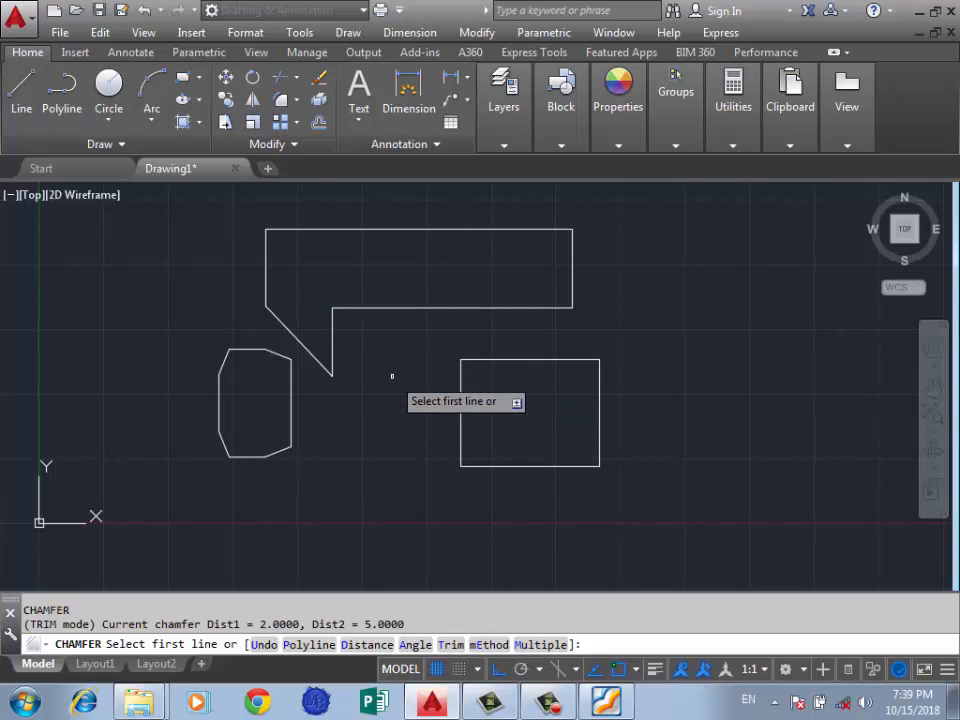
{"action": "type", "text": "P"}
{"action": "key", "text": "Return"}
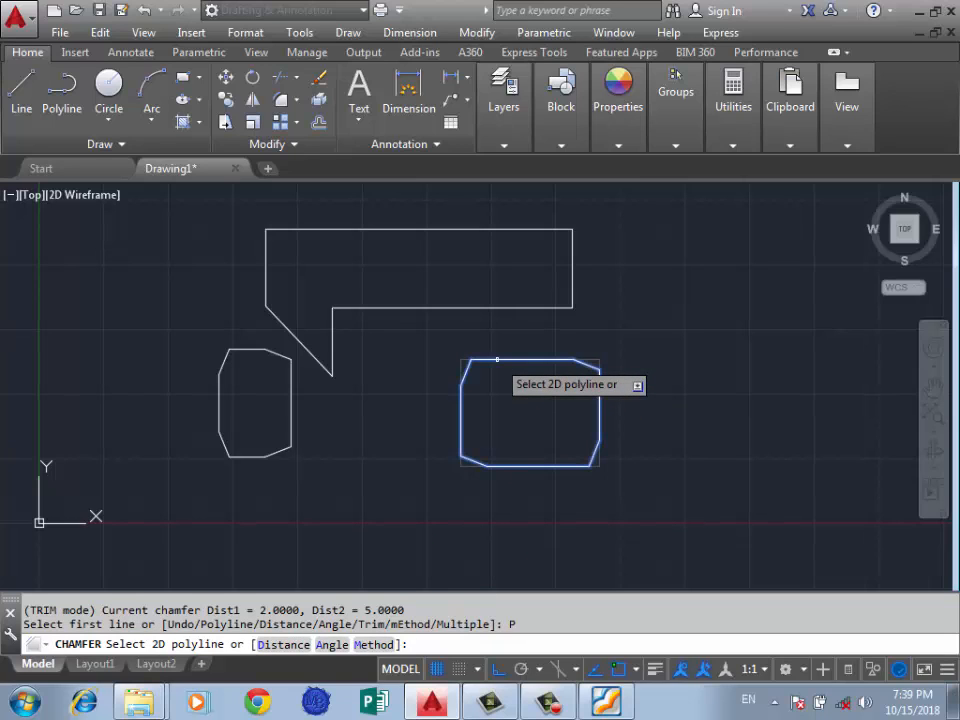
{"action": "type", "text": "A"}
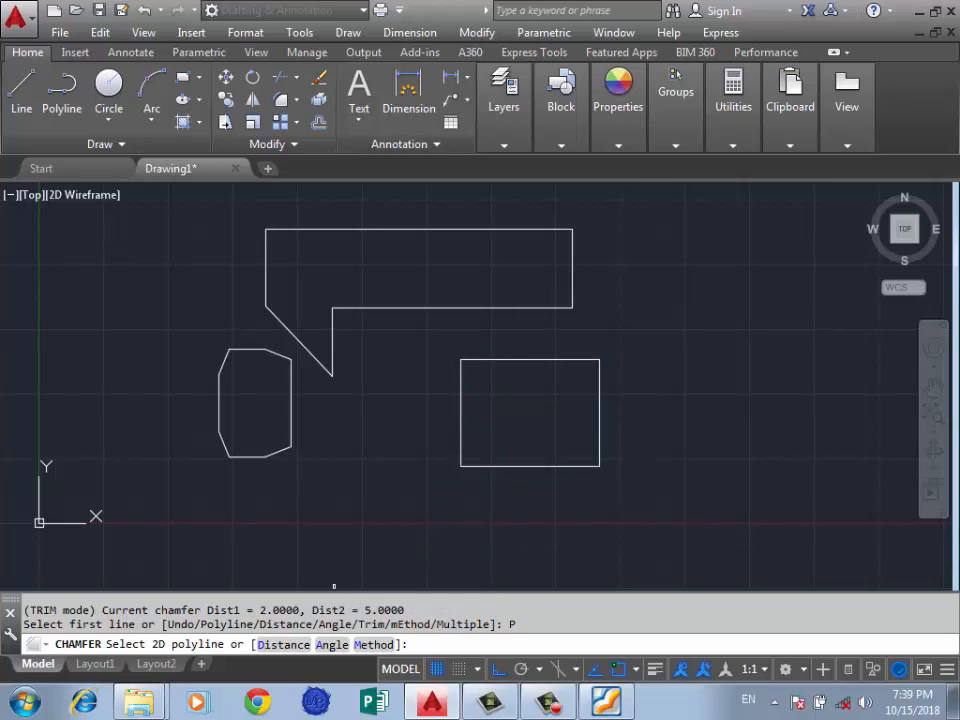
{"action": "key", "text": "Return"}
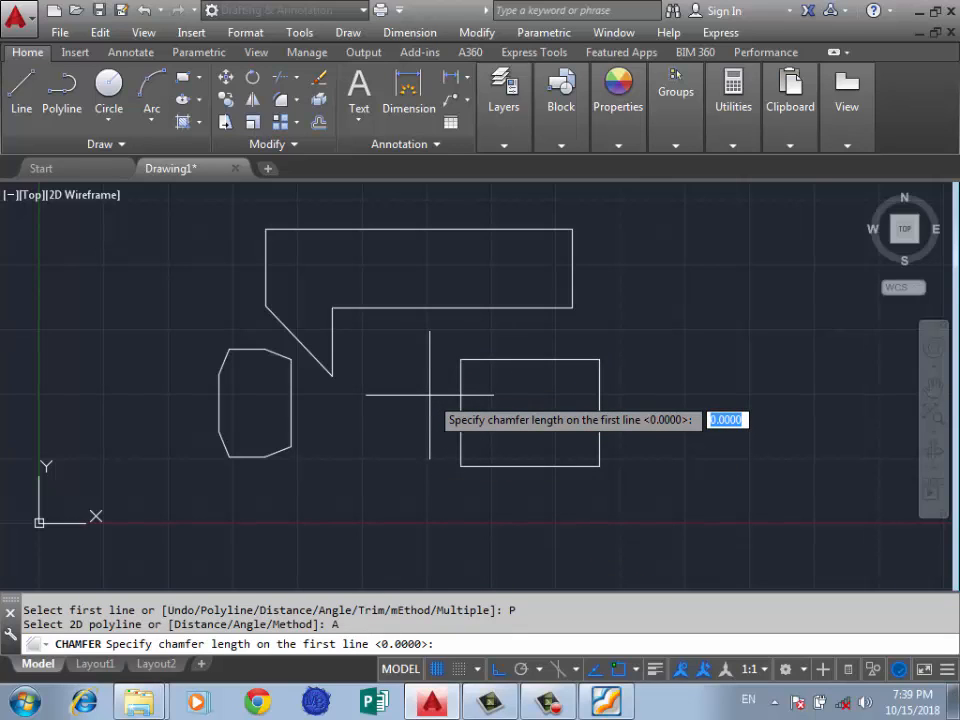
{"action": "key", "text": "Return"}
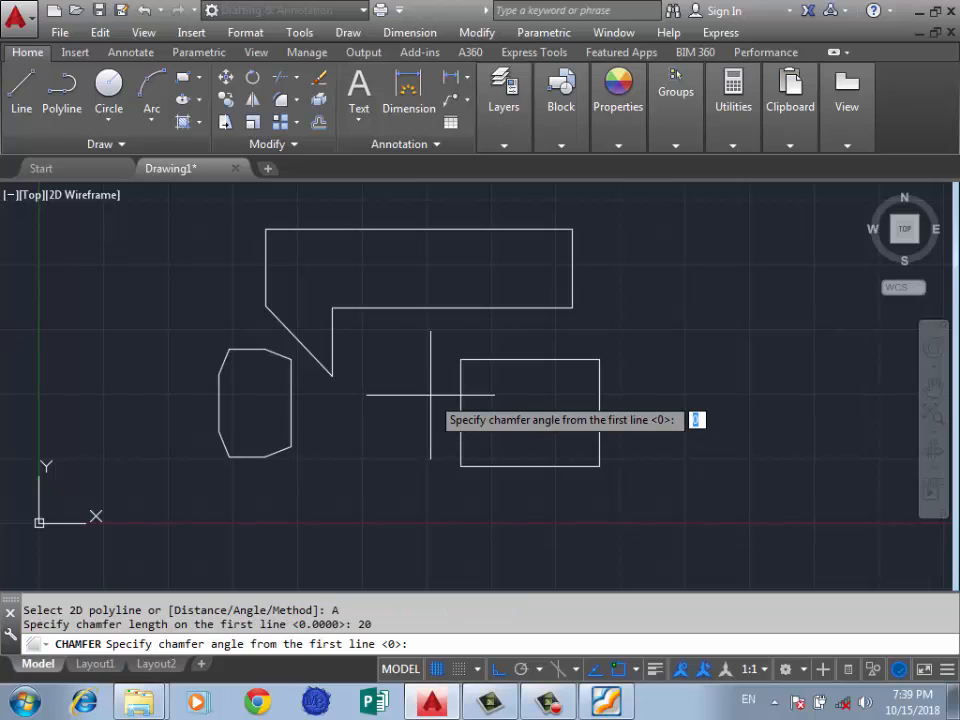
{"action": "key", "text": "Return"}
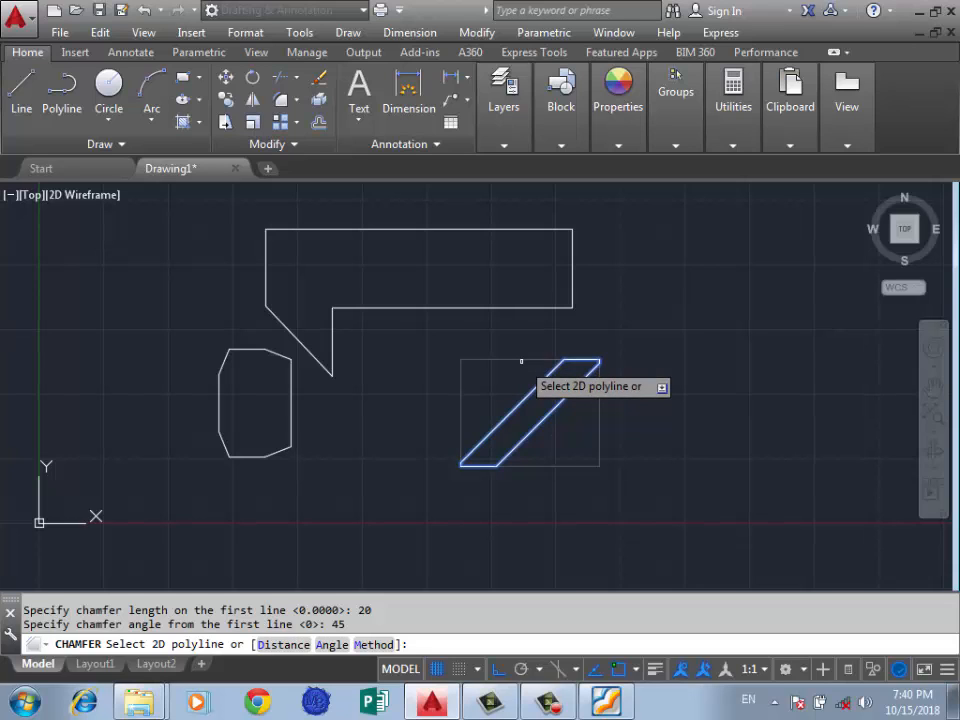
{"action": "left_click", "coordinate": [521, 361]}
Step: Draw a large polyline rectangle about 151 units wide to the right of the existing shapes, ending at its starting corner
{"action": "scroll", "coordinate": [369, 410], "scroll_direction": "down", "scroll_amount": 3}
{"action": "scroll", "coordinate": [514, 390], "scroll_direction": "up", "scroll_amount": 1}
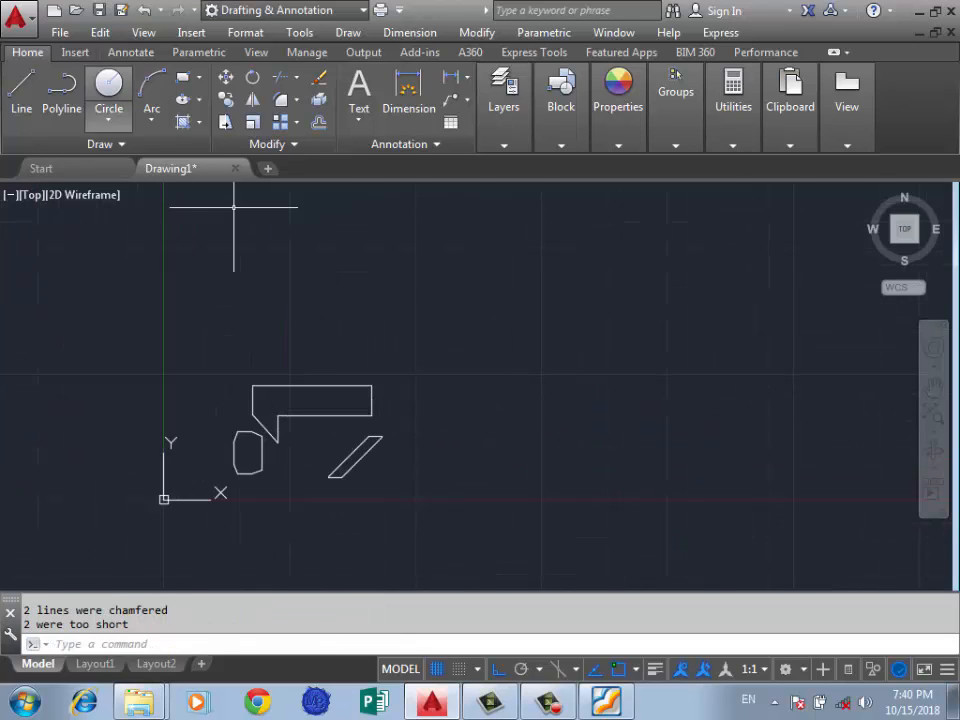
{"action": "type", "text": "pline"}
{"action": "key", "text": "Return"}
{"action": "left_click", "coordinate": [754, 221]}
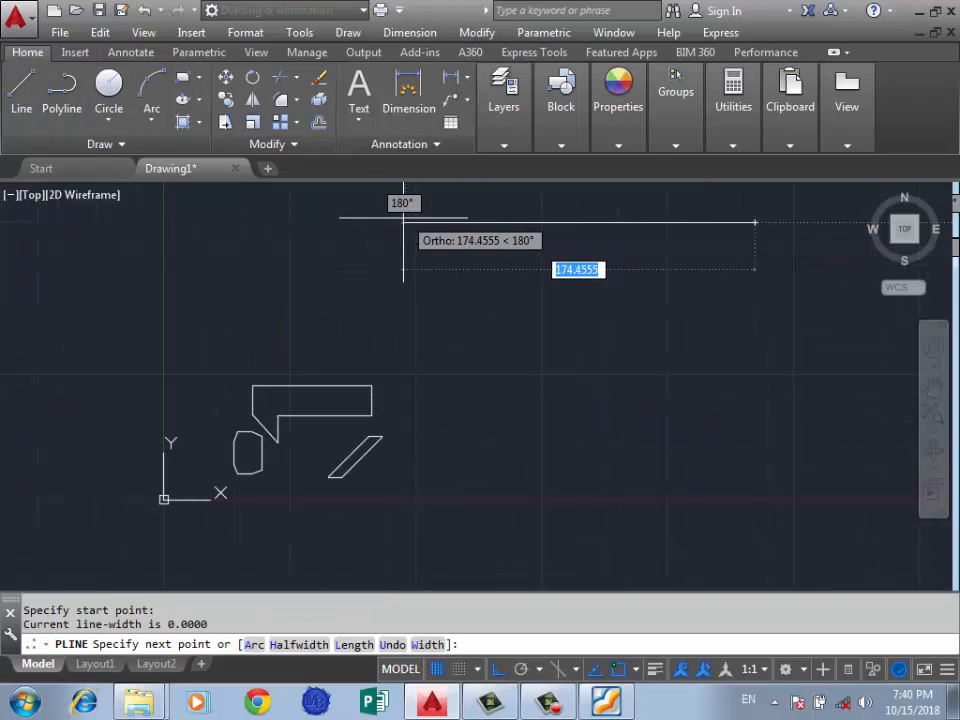
{"action": "left_click", "coordinate": [450, 222]}
{"action": "left_click", "coordinate": [450, 496]}
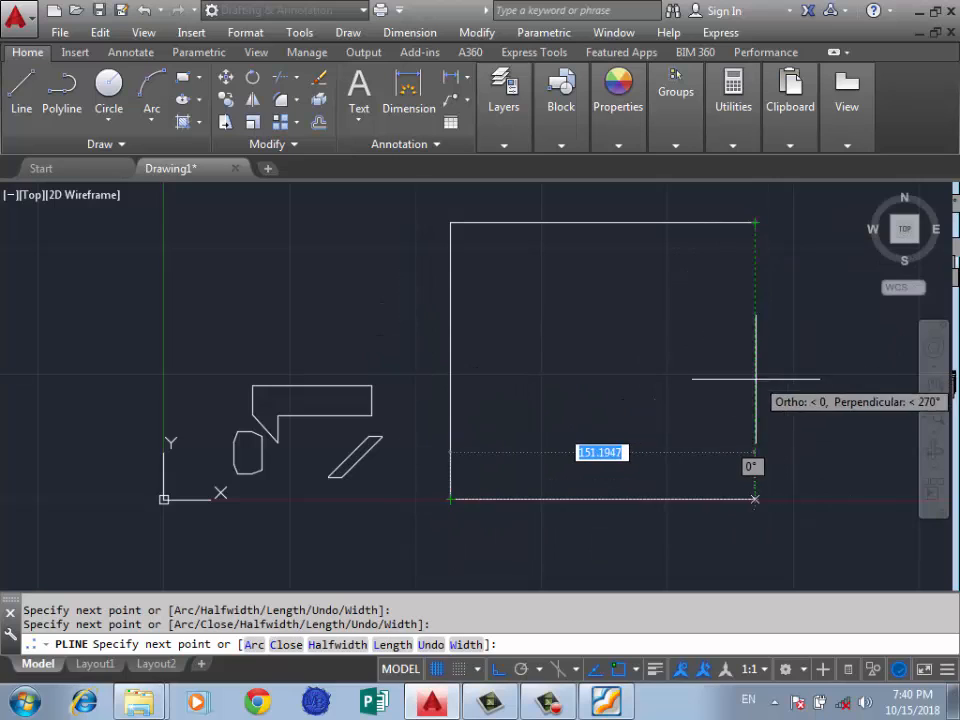
{"action": "left_click", "coordinate": [759, 332]}
{"action": "left_click", "coordinate": [756, 220]}
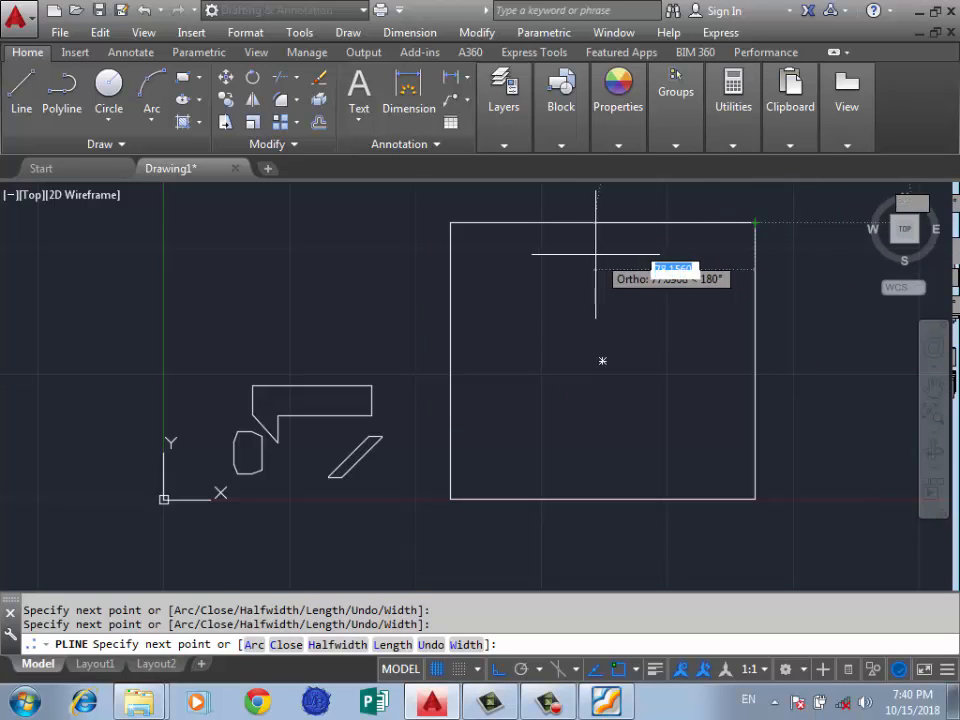
{"action": "key", "text": "Return"}
{"action": "scroll", "coordinate": [502, 334], "scroll_direction": "down", "scroll_amount": 1}
{"action": "scroll", "coordinate": [556, 316], "scroll_direction": "up", "scroll_amount": 1}
Step: Chamfer all corners of the large rectangle with Chamfer's Polyline option, using length 20, angle 30 and the Angle method
{"action": "type", "text": "v"}
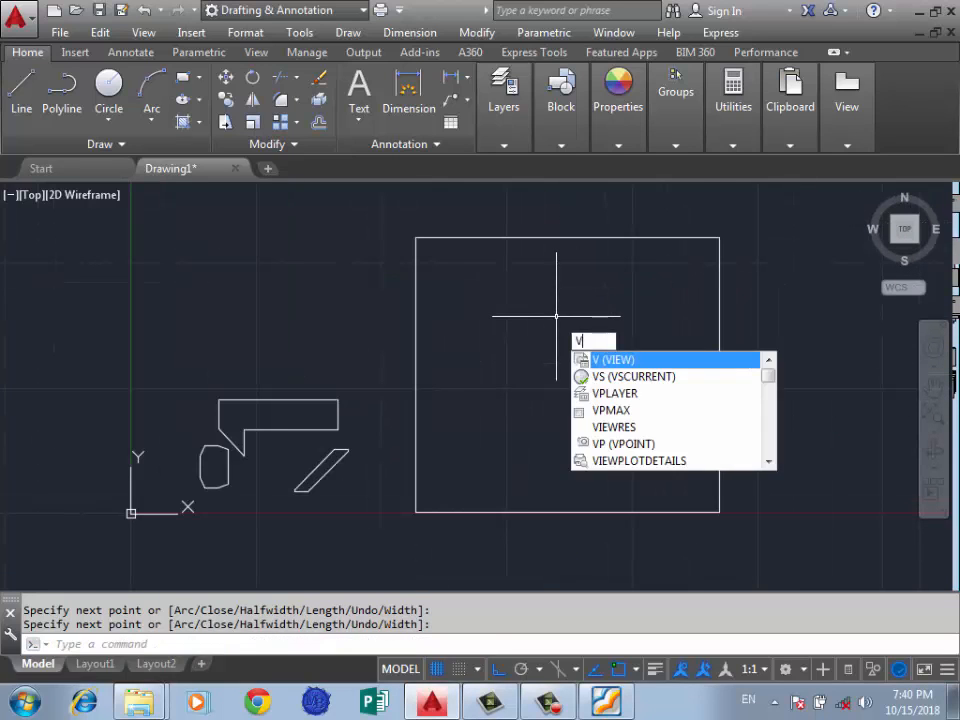
{"action": "key", "text": "BackSpace"}
{"action": "type", "text": "cha"}
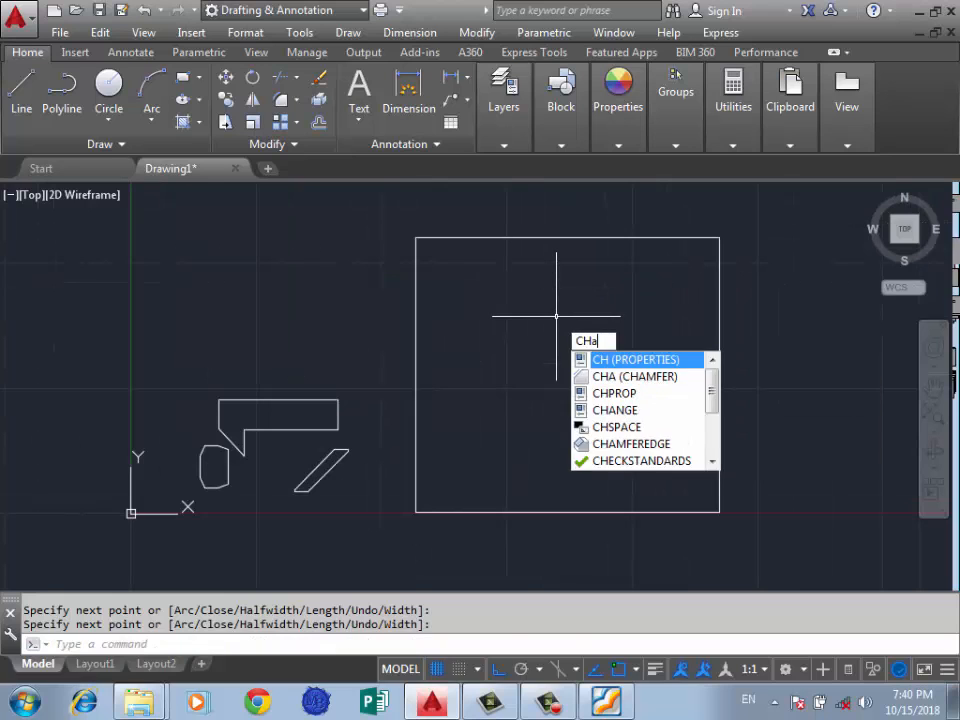
{"action": "key", "text": "Return"}
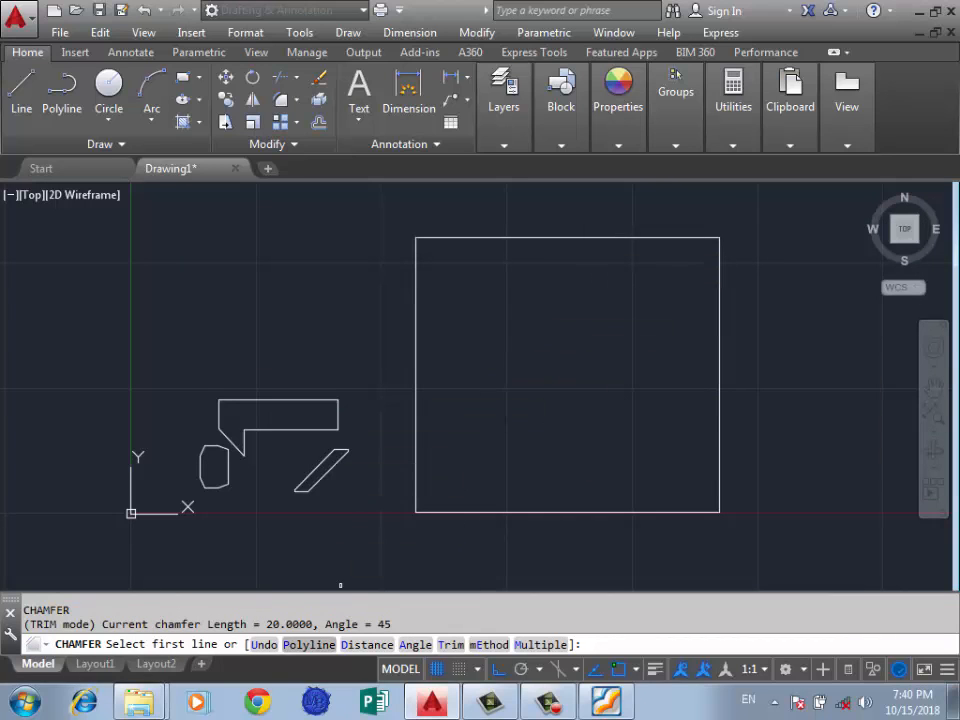
{"action": "left_click", "coordinate": [310, 644]}
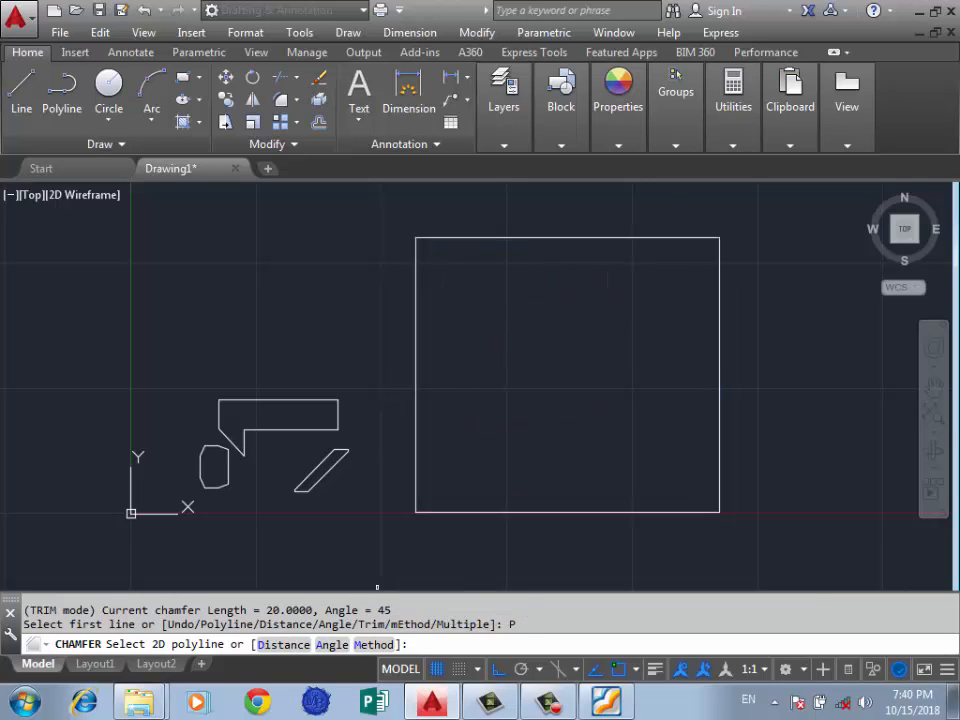
{"action": "left_click", "coordinate": [331, 644]}
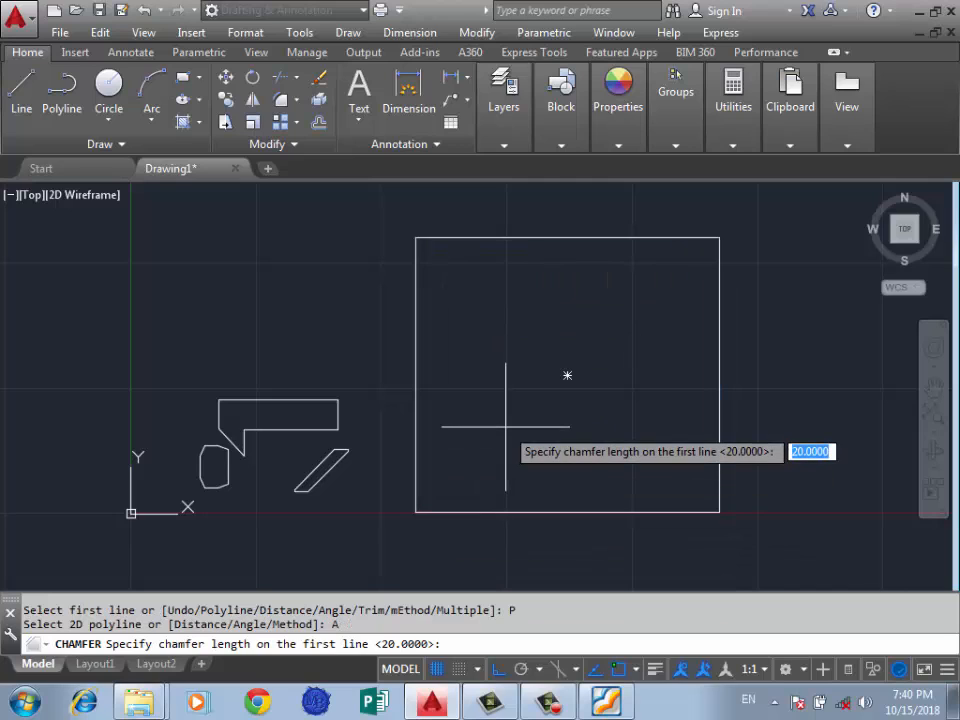
{"action": "type", "text": "20"}
{"action": "key", "text": "Return"}
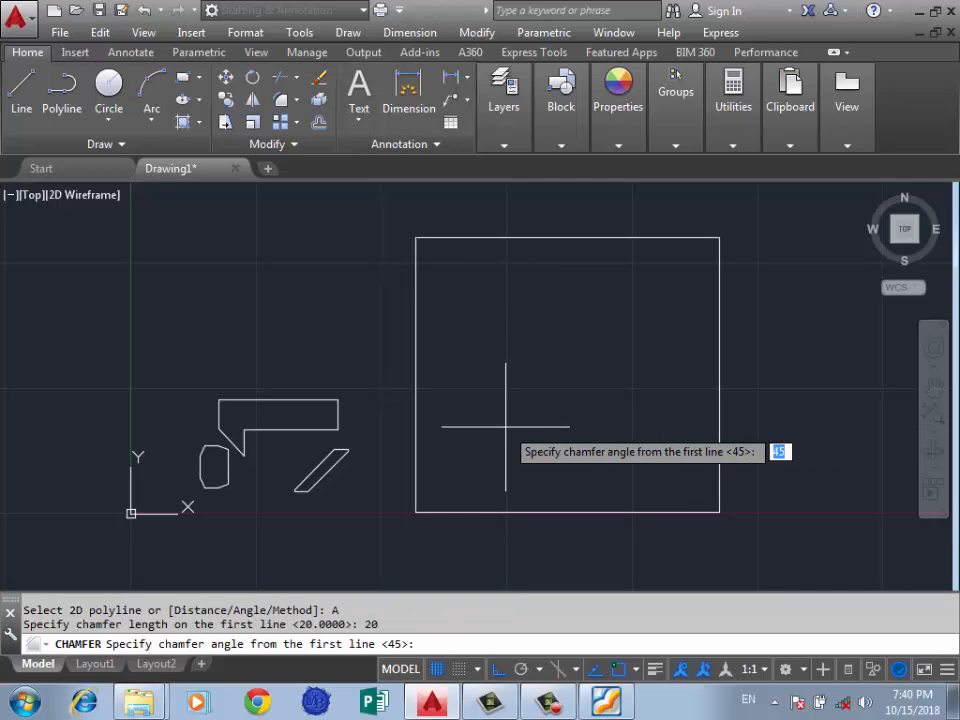
{"action": "type", "text": "30"}
{"action": "key", "text": "Return"}
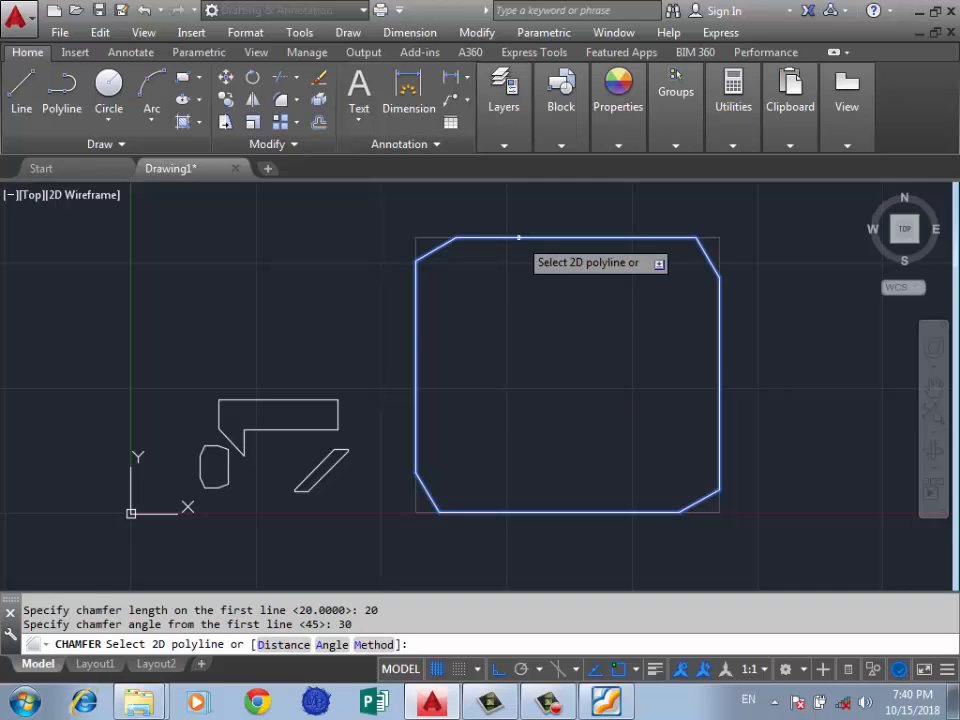
{"action": "type", "text": "M"}
{"action": "key", "text": "Return"}
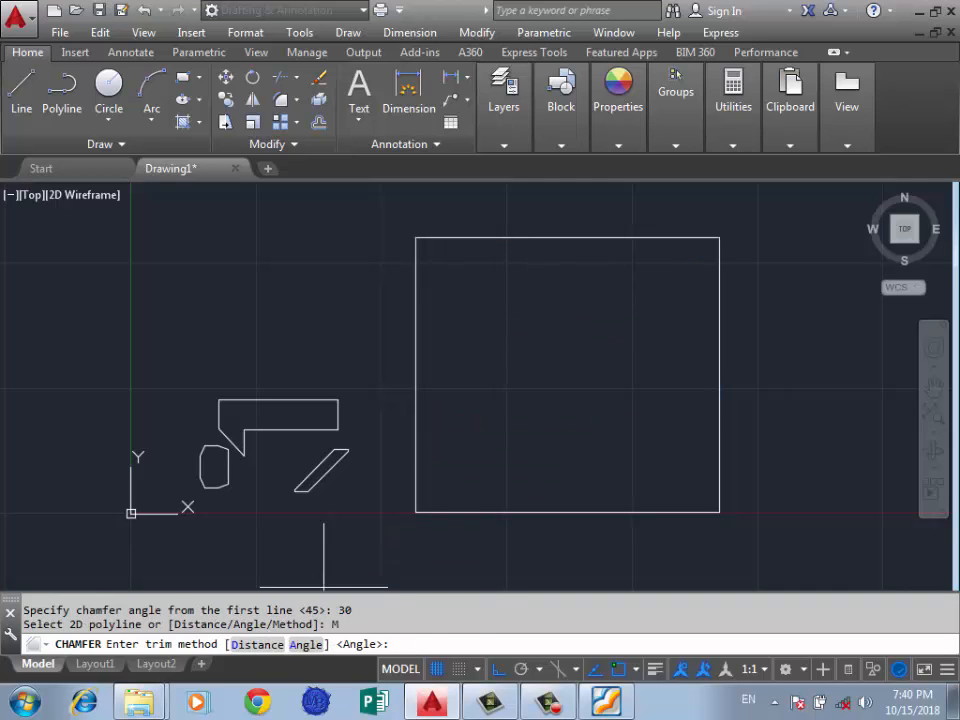
{"action": "type", "text": "A"}
{"action": "key", "text": "Return"}
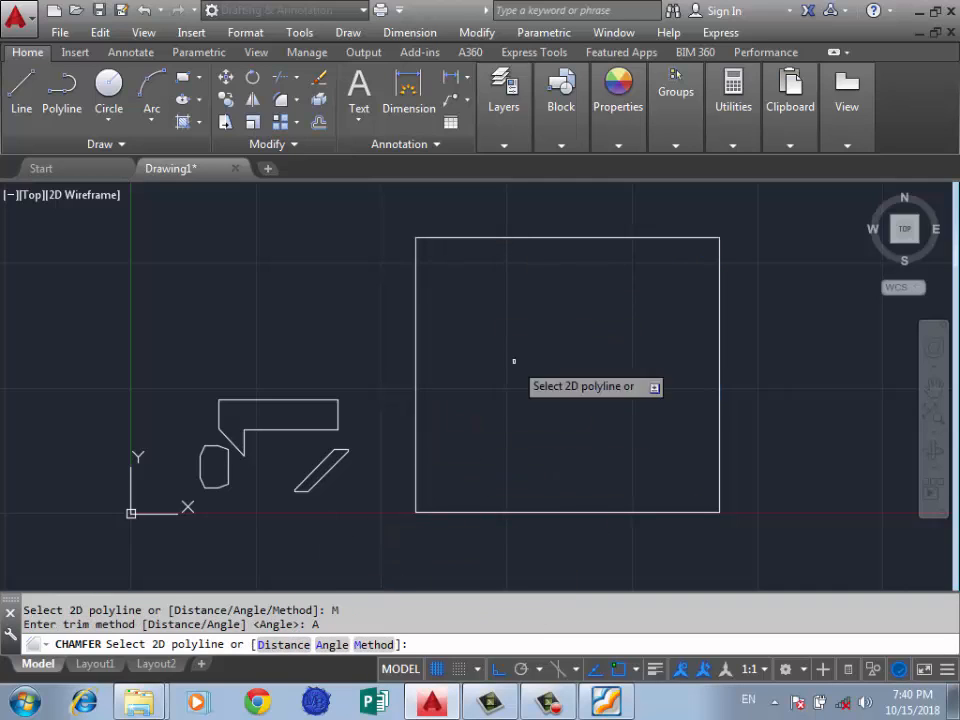
{"action": "left_click", "coordinate": [510, 237]}
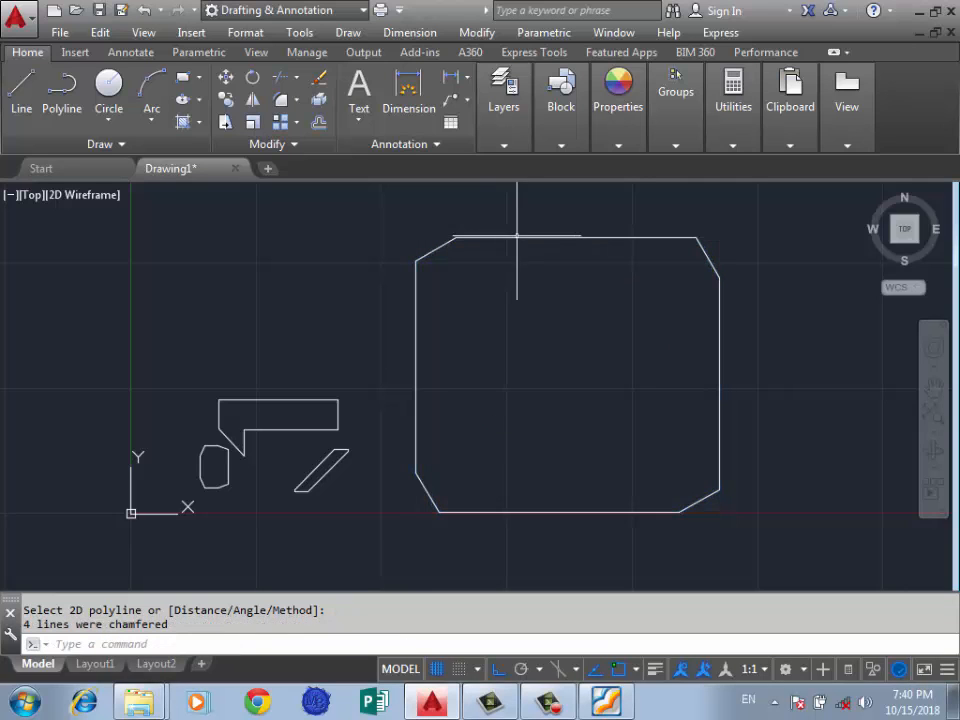
Step: Set the Chamfer distances to 5 for the first and 10 for the second
{"action": "scroll", "coordinate": [727, 378], "scroll_direction": "down", "scroll_amount": 3}
{"action": "scroll", "coordinate": [422, 493], "scroll_direction": "up", "scroll_amount": 6}
{"action": "scroll", "coordinate": [439, 422], "scroll_direction": "down", "scroll_amount": 5}
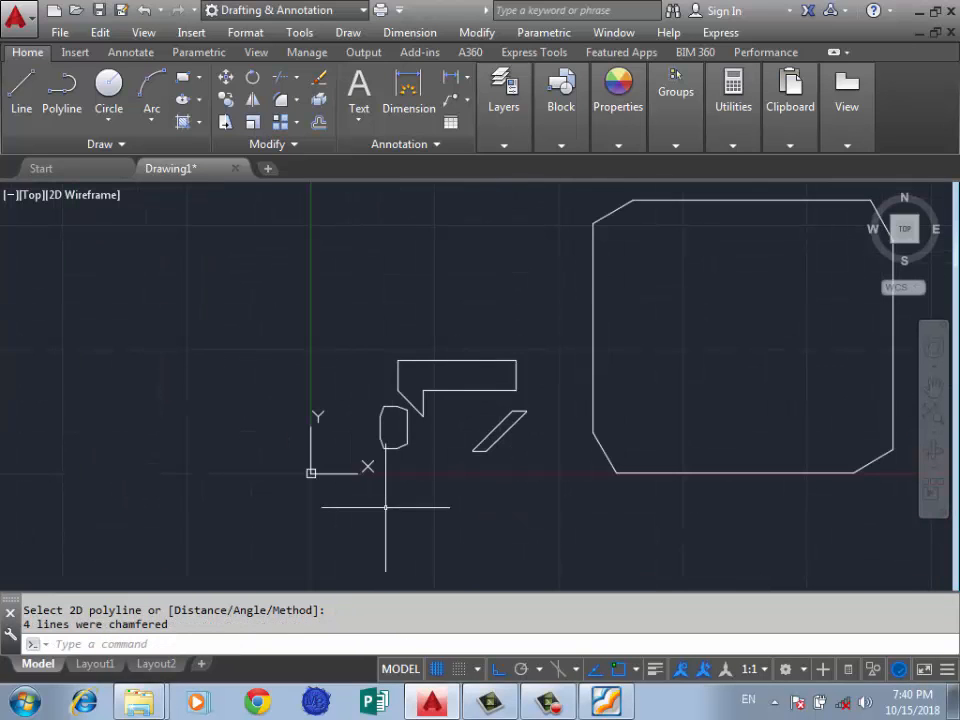
{"action": "key", "text": "Return"}
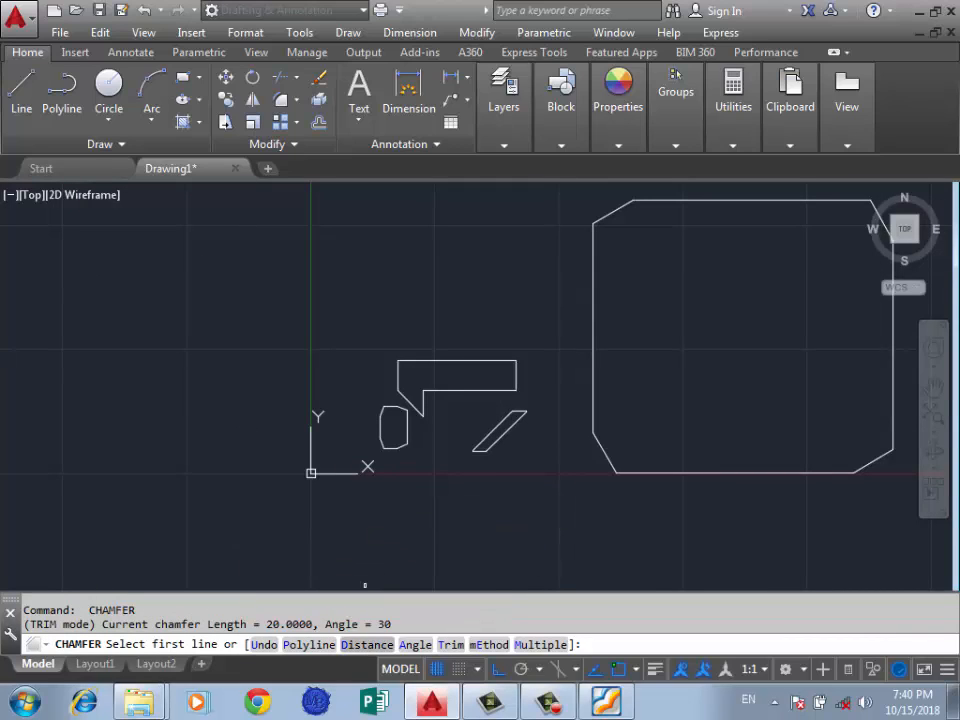
{"action": "left_click", "coordinate": [366, 644]}
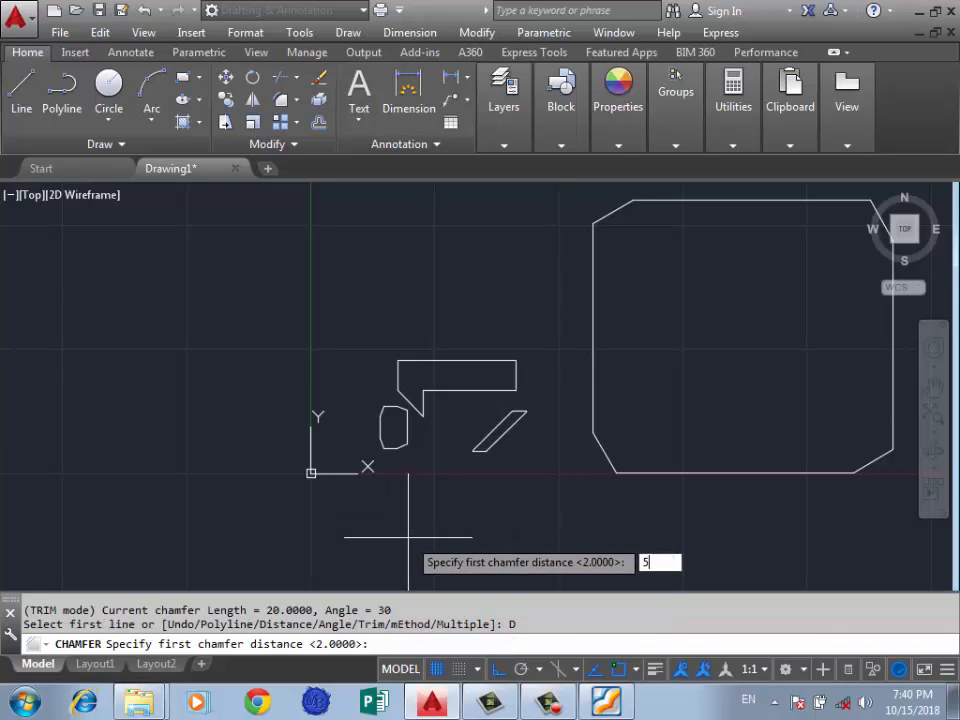
{"action": "type", "text": "5"}
{"action": "key", "text": "Return"}
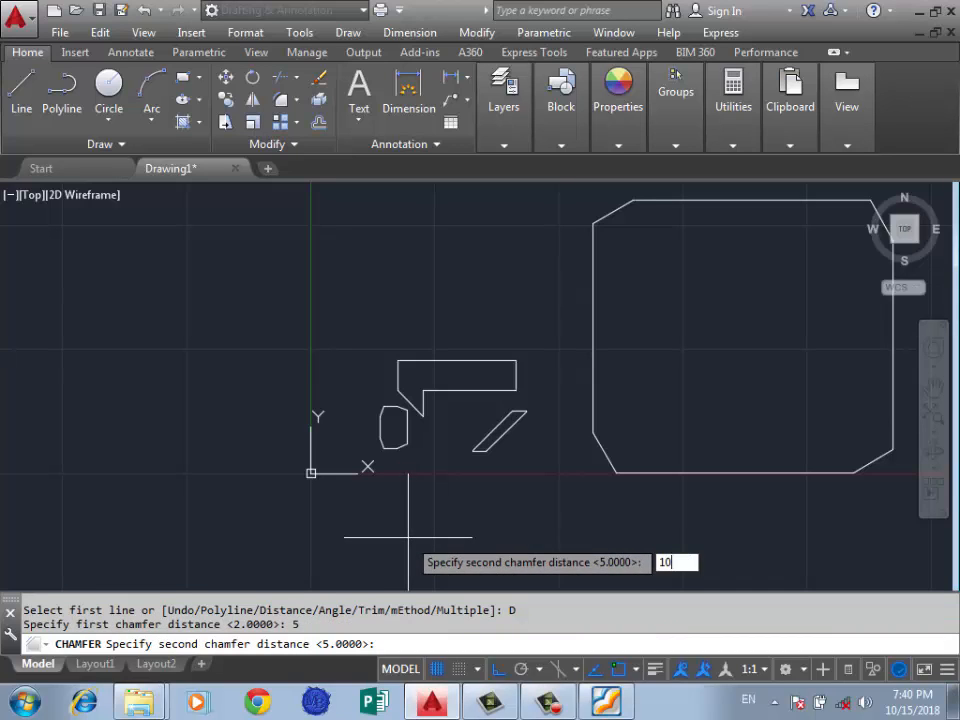
{"action": "type", "text": "10"}
{"action": "key", "text": "Return"}
{"action": "scroll", "coordinate": [275, 482], "scroll_direction": "down", "scroll_amount": 2}
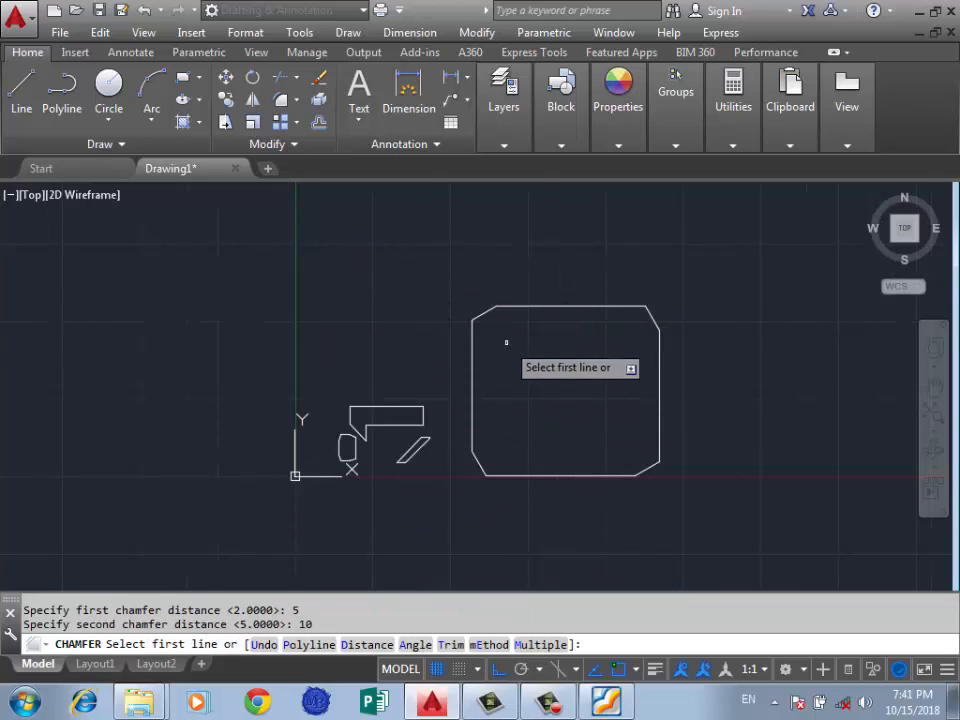
{"action": "scroll", "coordinate": [514, 312], "scroll_direction": "up", "scroll_amount": 2}
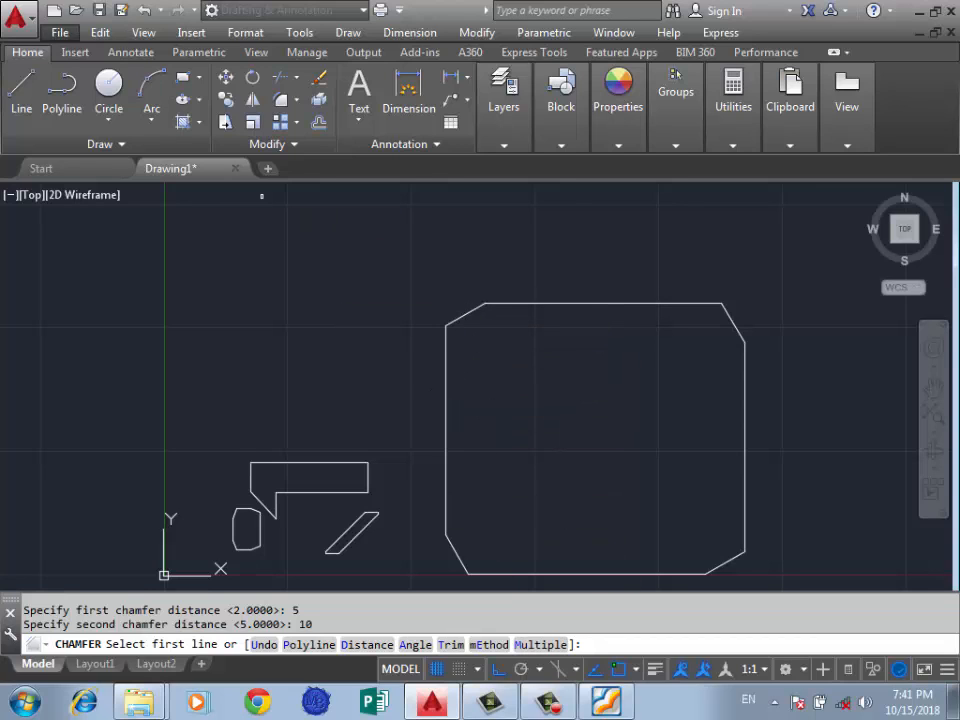
Step: Draw a rectangle above the small shapes with its left side on the Y axis, using the Rectangle command
{"action": "left_click", "coordinate": [183, 77]}
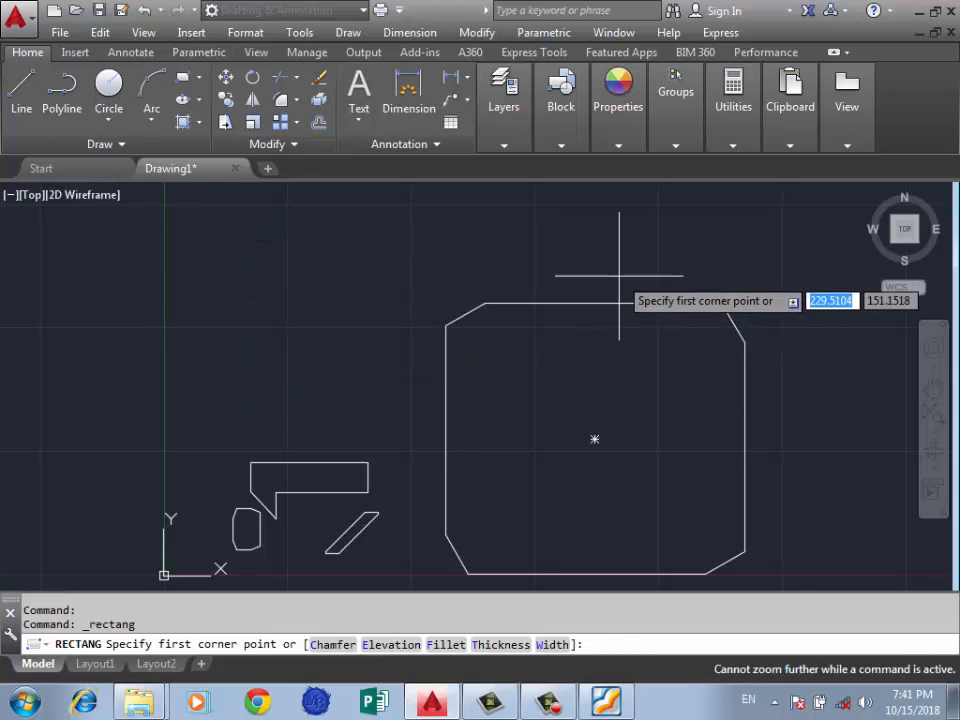
{"action": "left_click", "coordinate": [324, 223]}
{"action": "left_click", "coordinate": [164, 401]}
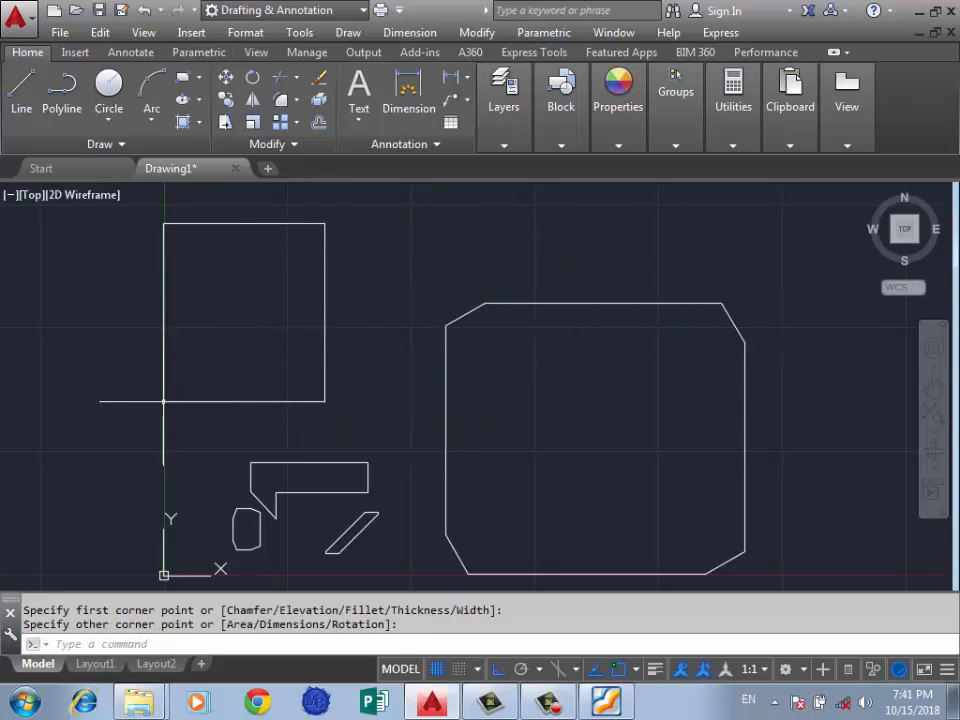
{"action": "scroll", "coordinate": [261, 339], "scroll_direction": "down", "scroll_amount": 2}
{"action": "scroll", "coordinate": [399, 403], "scroll_direction": "up", "scroll_amount": 2}
Step: Chamfer both left corners of the rectangle on the Y axis using Chamfer's Multiple option with distances 5 and 10
{"action": "type", "text": "c"}
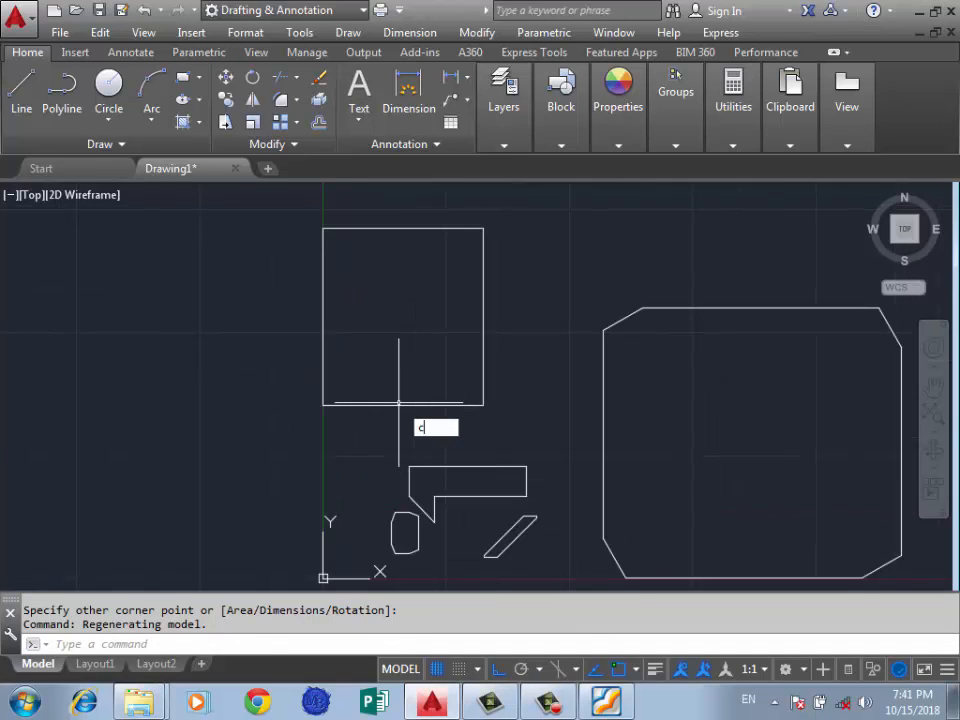
{"action": "type", "text": "ha"}
{"action": "key", "text": "Return"}
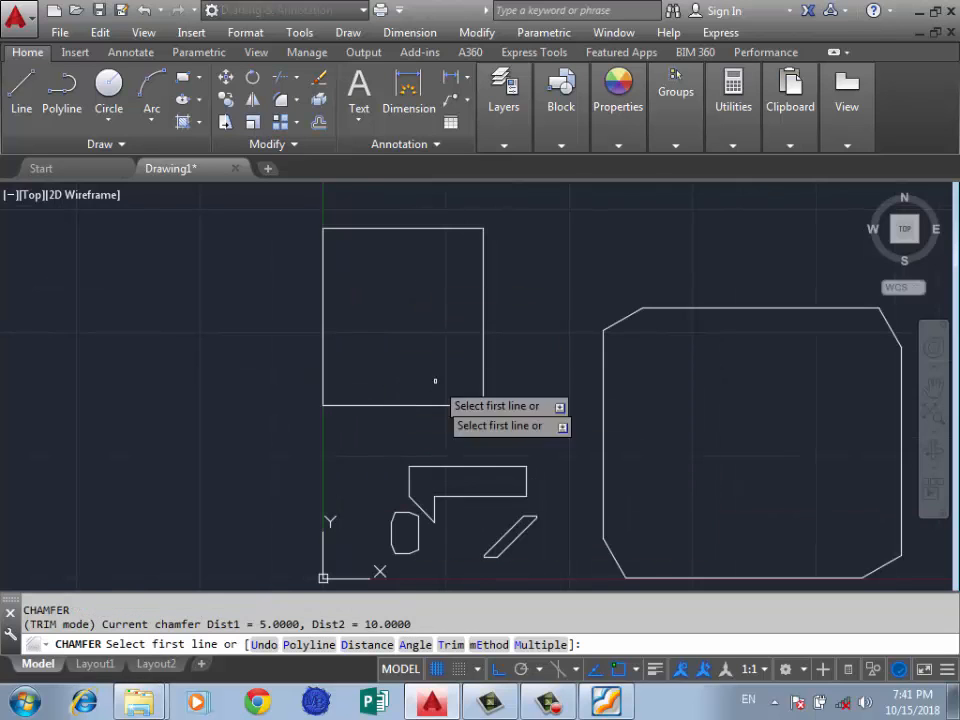
{"action": "type", "text": "d"}
{"action": "key", "text": "Return"}
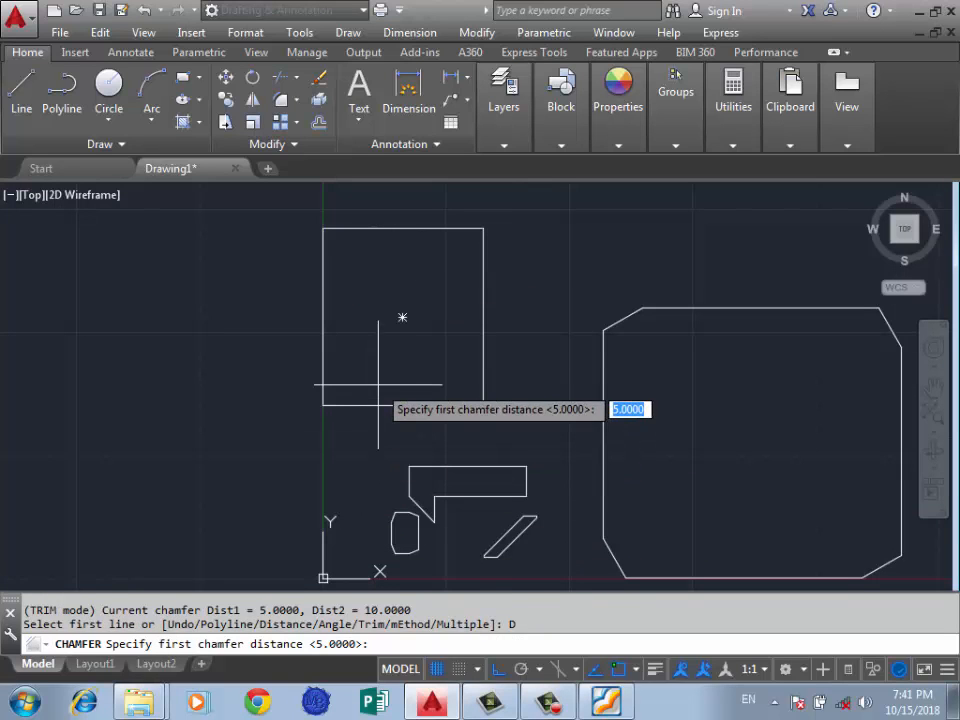
{"action": "key", "text": "Return"}
{"action": "key", "text": "Return"}
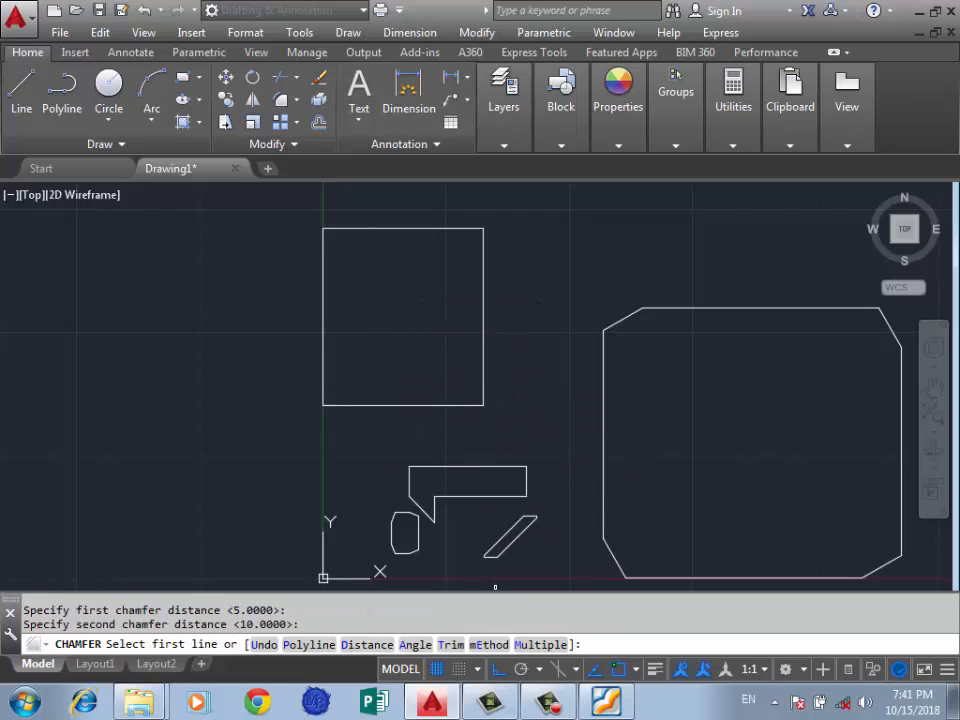
{"action": "type", "text": "m"}
{"action": "key", "text": "Return"}
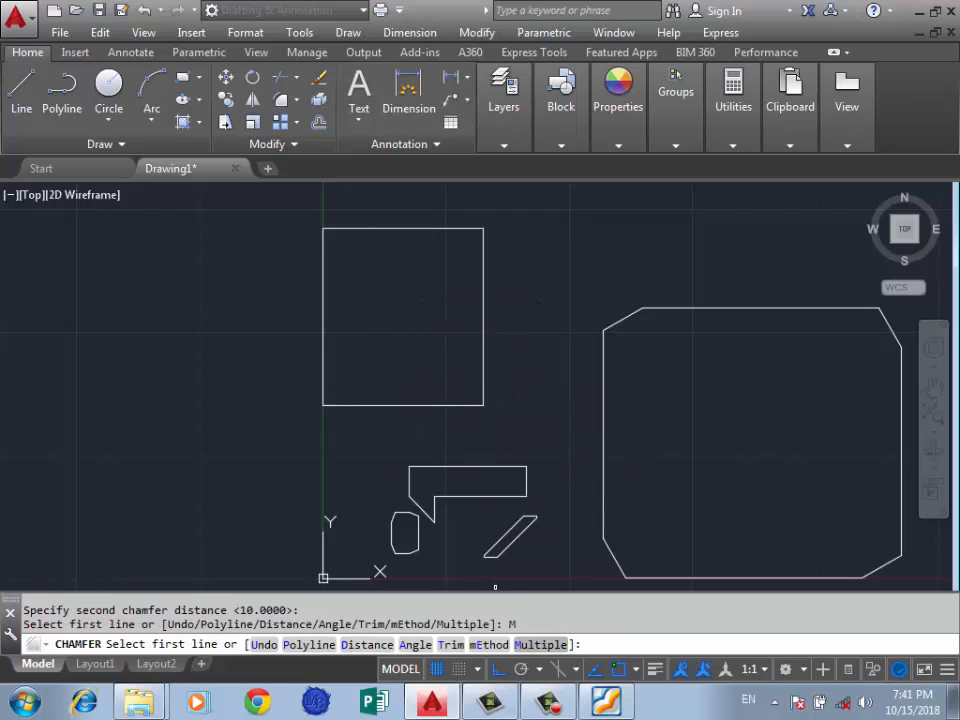
{"action": "left_click", "coordinate": [380, 229]}
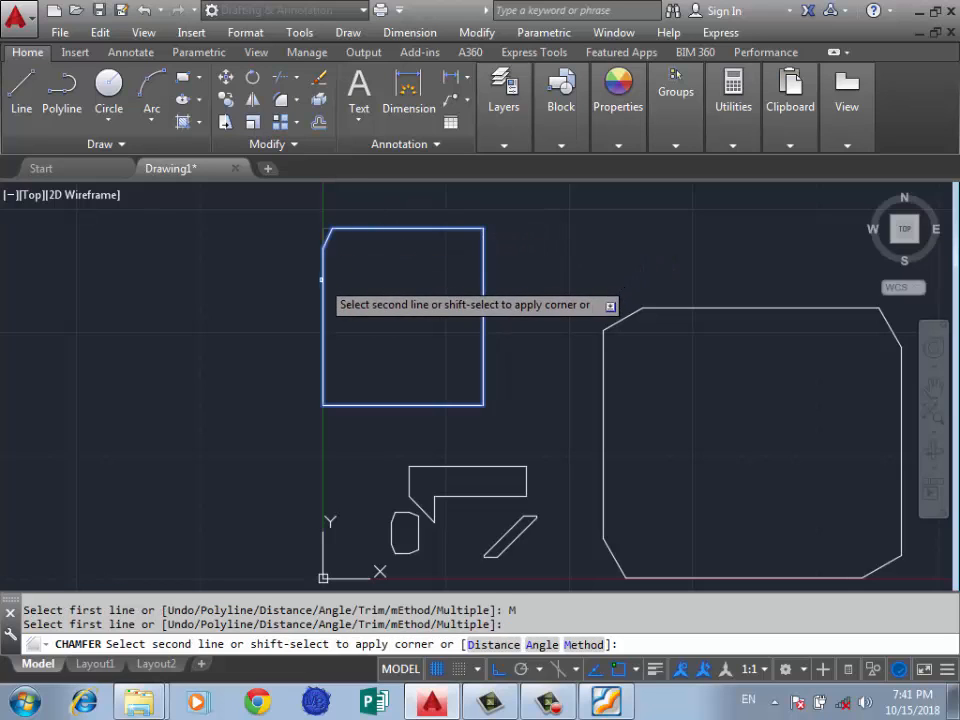
{"action": "left_click", "coordinate": [321, 280]}
{"action": "left_click", "coordinate": [354, 405]}
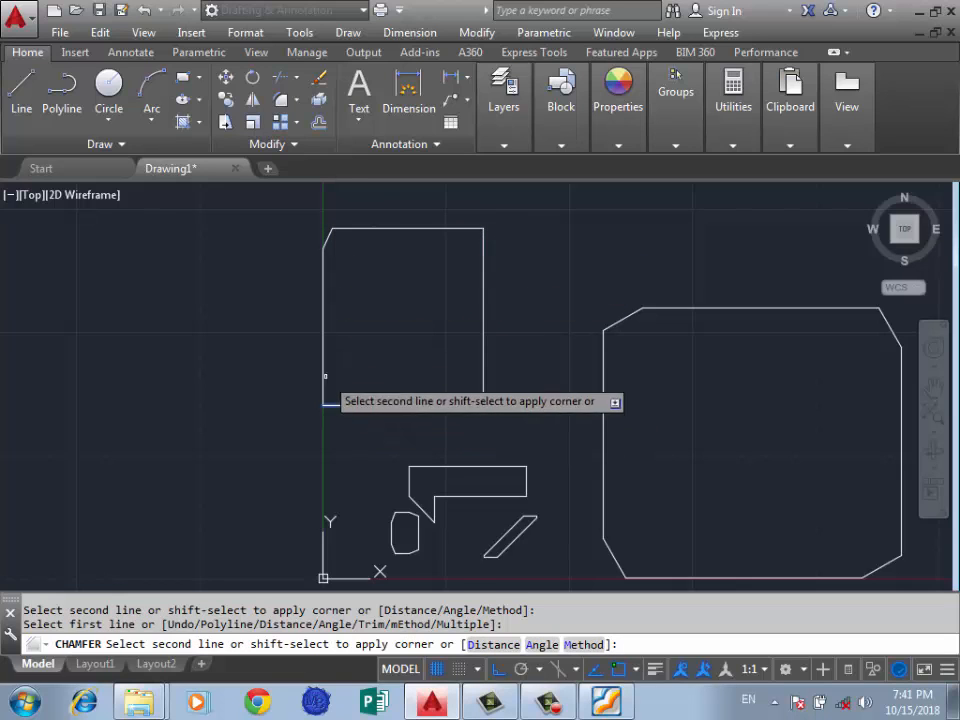
{"action": "left_click", "coordinate": [323, 382]}
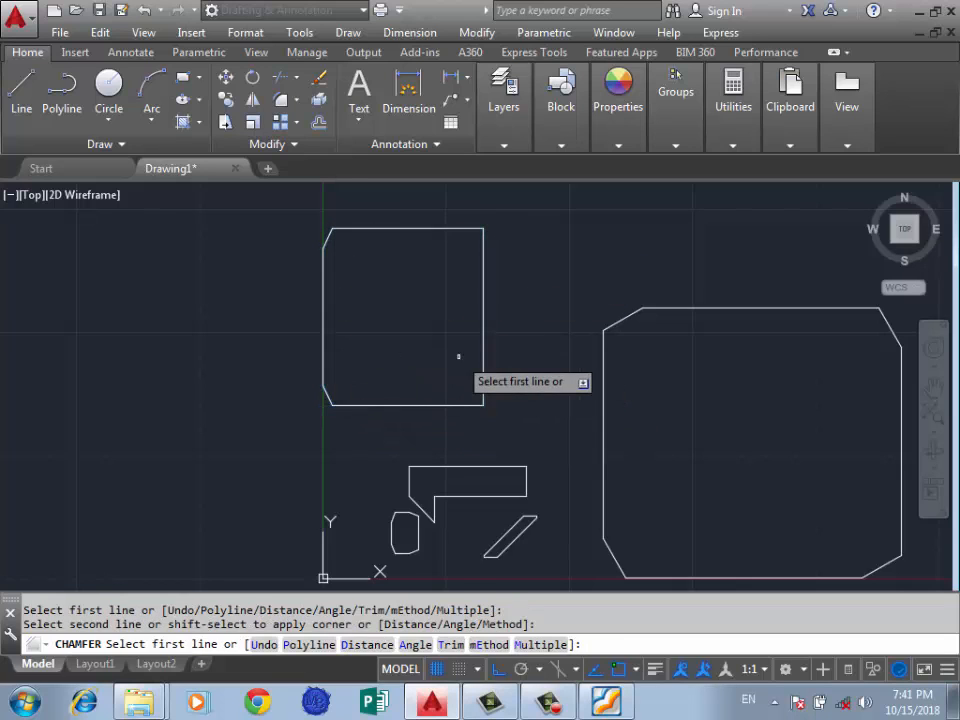
Step: Chamfer both right corners of the same rectangle with distances 5 and 10
{"action": "left_click", "coordinate": [483, 368]}
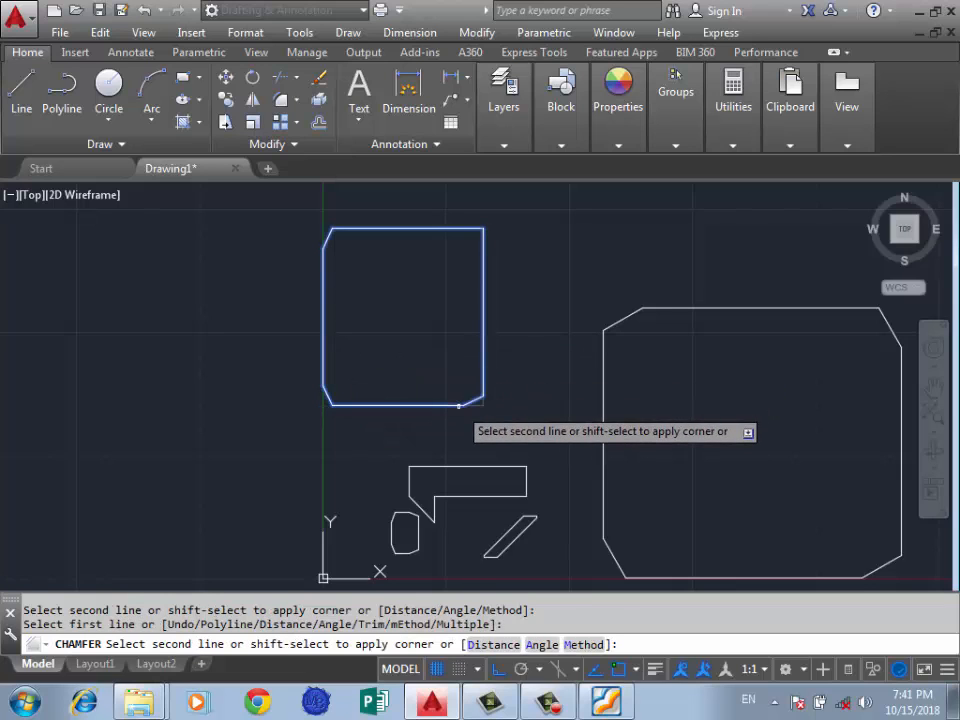
{"action": "left_click", "coordinate": [459, 405]}
{"action": "left_click", "coordinate": [478, 229]}
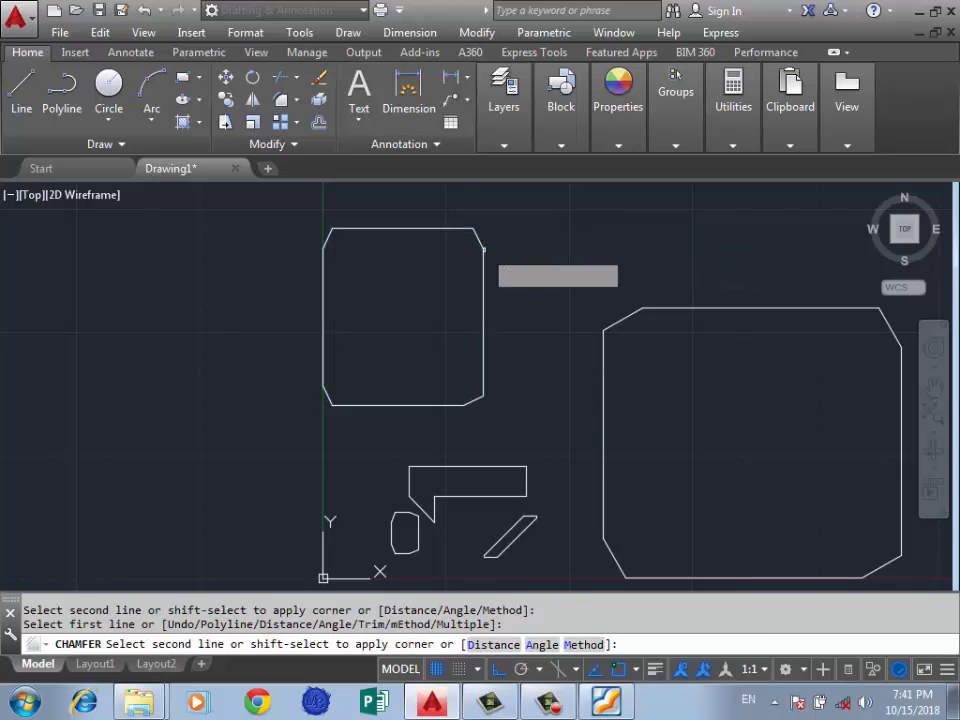
{"action": "left_click", "coordinate": [484, 250]}
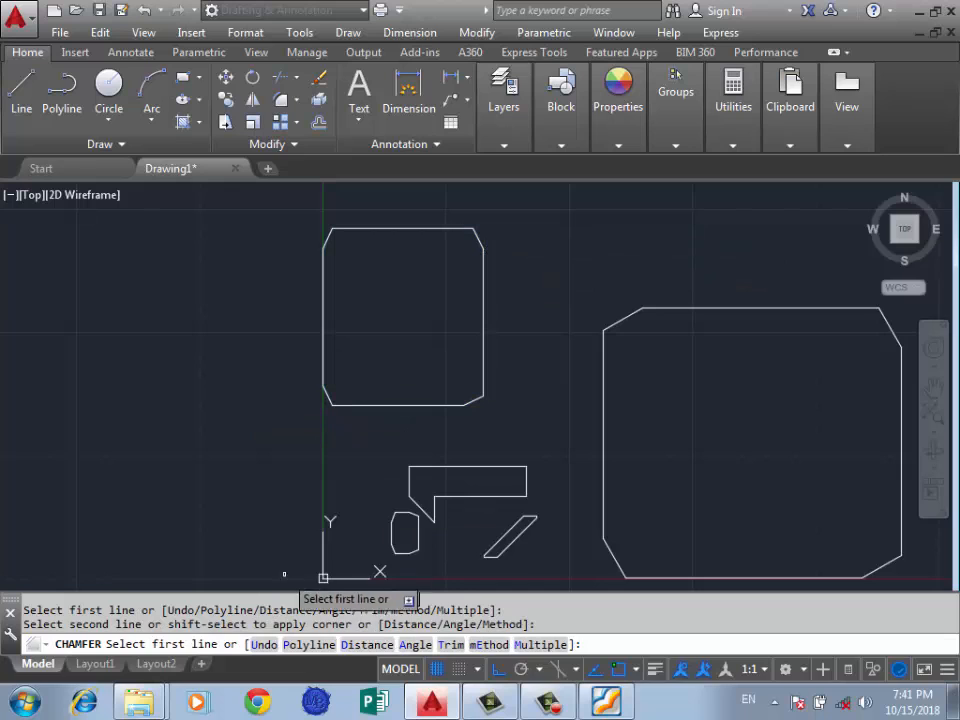
{"action": "key", "text": "space"}
{"action": "key", "text": "space"}
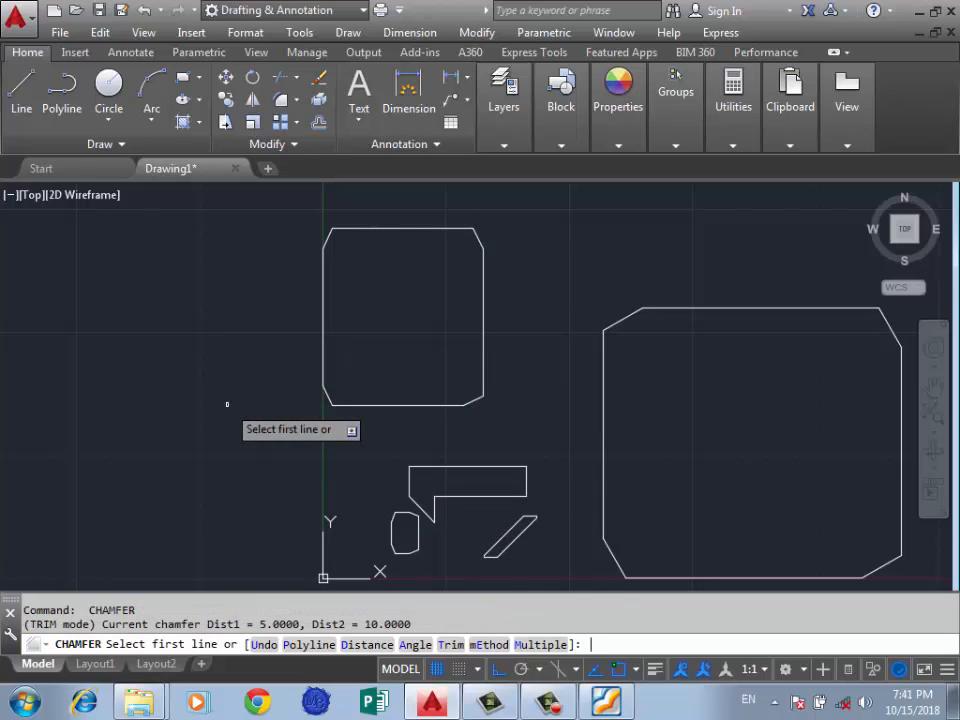
Step: Draw a rectangle above the large chamfered shape, using the Rectangle command
{"action": "scroll", "coordinate": [135, 456], "scroll_direction": "down", "scroll_amount": 2}
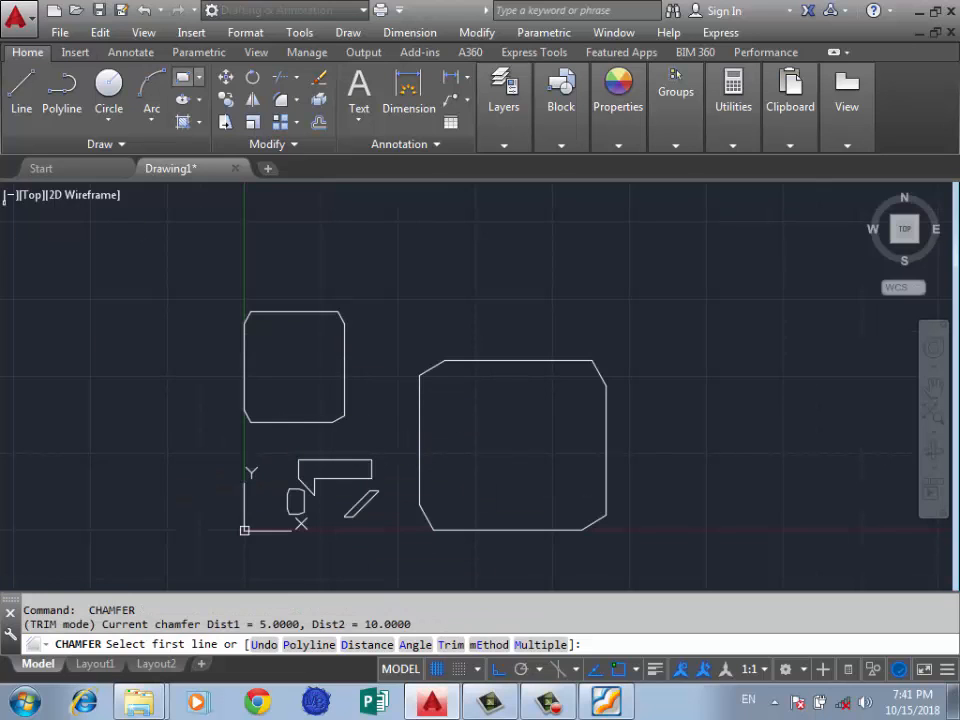
{"action": "left_click", "coordinate": [182, 77]}
{"action": "scroll", "coordinate": [208, 386], "scroll_direction": "down", "scroll_amount": 2}
{"action": "scroll", "coordinate": [437, 231], "scroll_direction": "up", "scroll_amount": 2}
{"action": "left_click", "coordinate": [441, 226]}
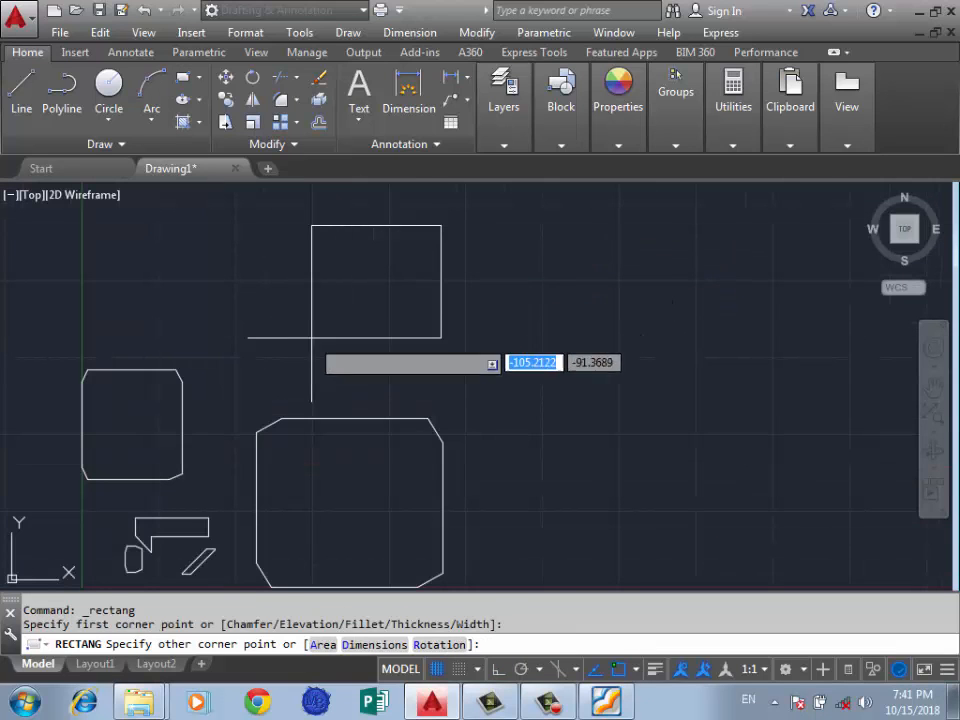
{"action": "left_click", "coordinate": [265, 348]}
Step: Chamfer the new rectangle's upper-right corner with Chamfer's Trim option set to No trim and distances 5 and 10
{"action": "type", "text": "c"}
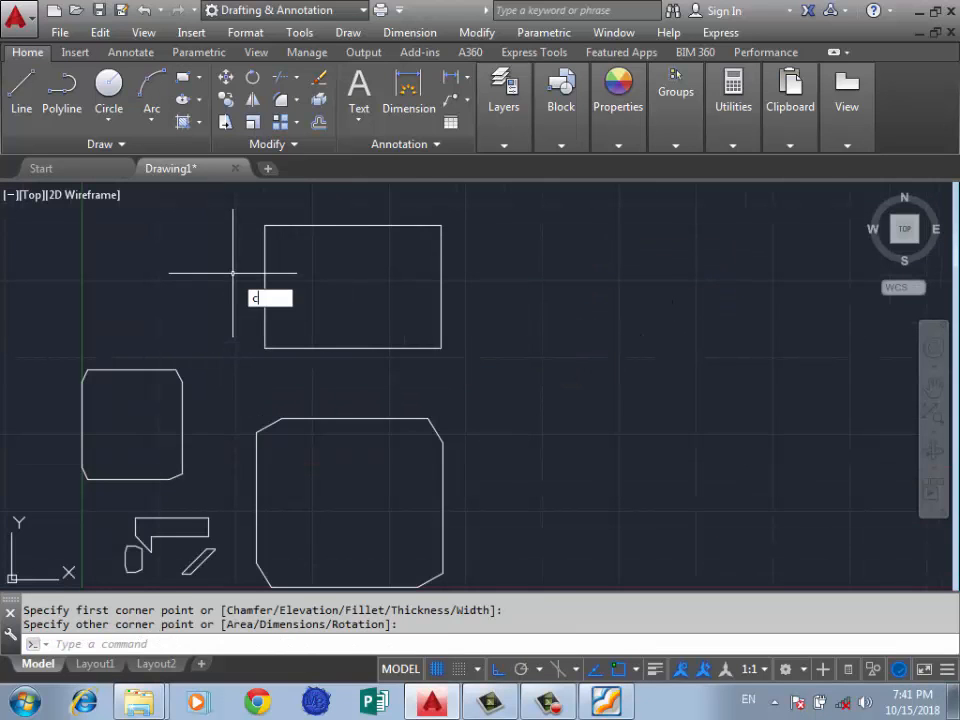
{"action": "type", "text": "ha"}
{"action": "key", "text": "Return"}
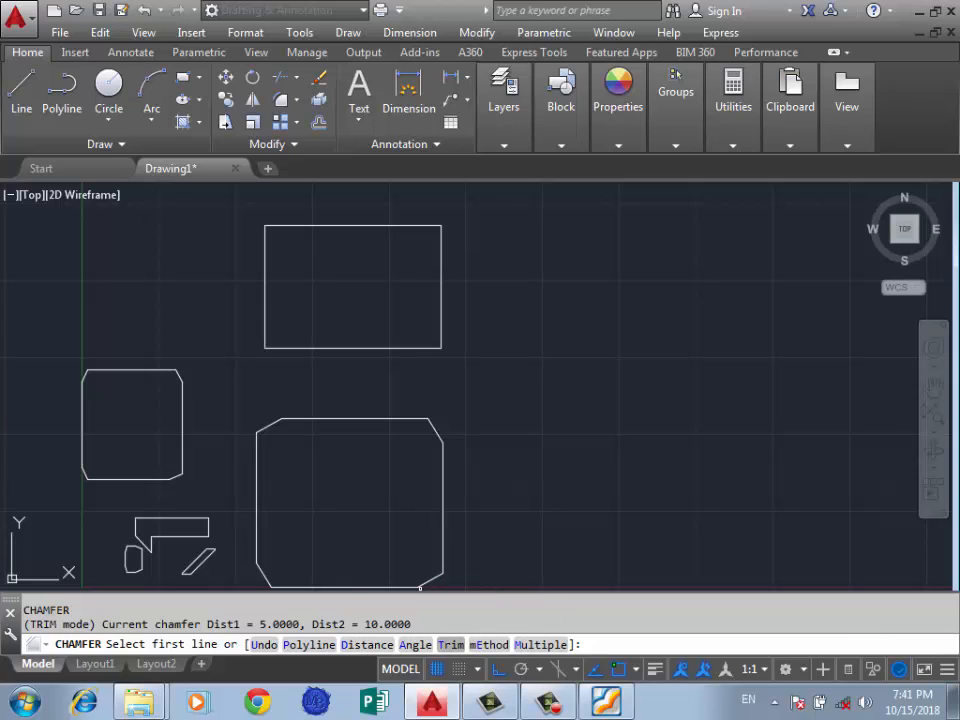
{"action": "type", "text": "t"}
{"action": "key", "text": "Return"}
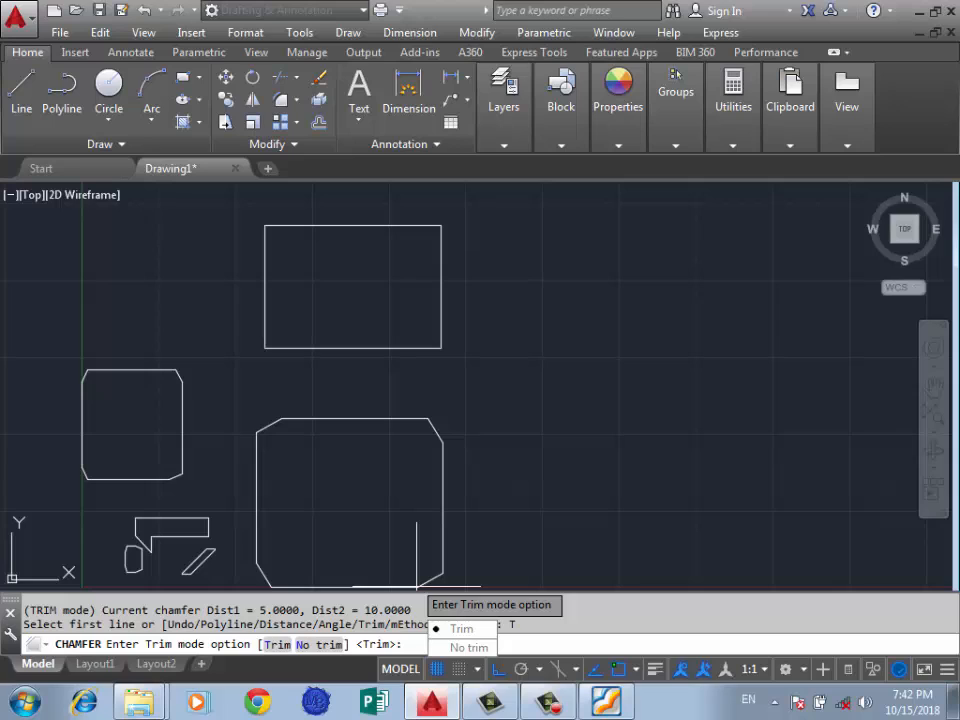
{"action": "key", "text": "Down"}
{"action": "key", "text": "Down"}
{"action": "key", "text": "Return"}
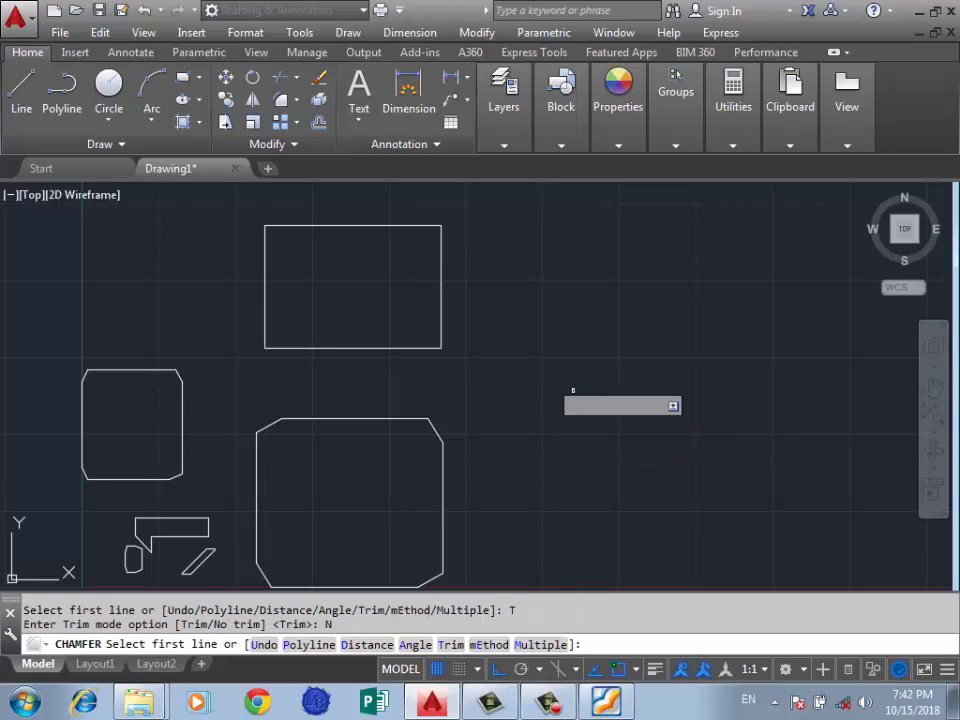
{"action": "left_click", "coordinate": [407, 228]}
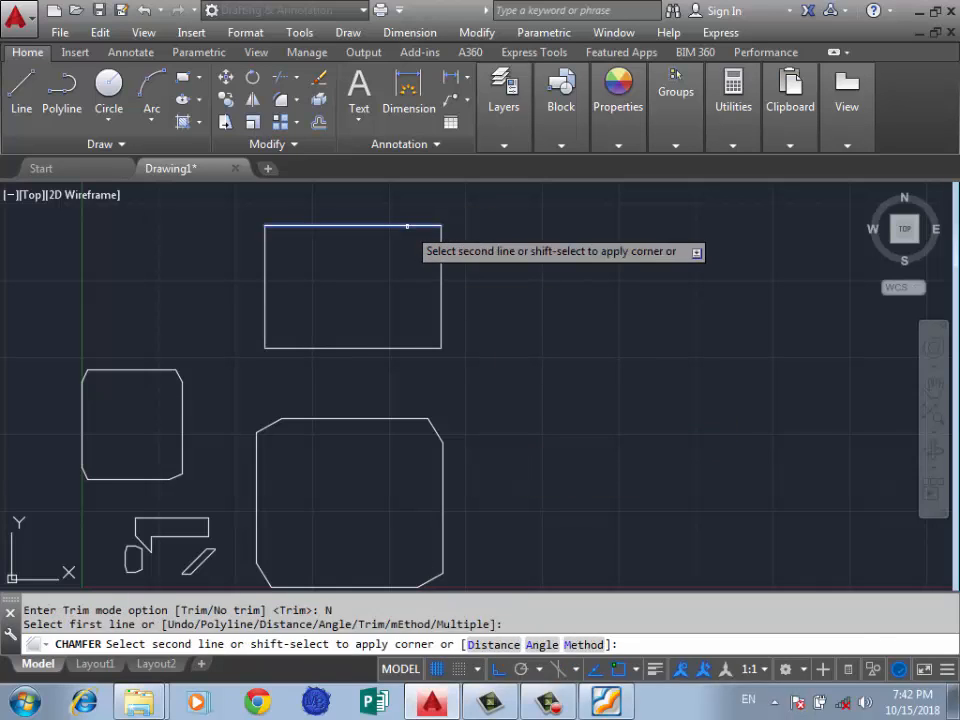
{"action": "left_click", "coordinate": [440, 265]}
{"action": "scroll", "coordinate": [429, 224], "scroll_direction": "up", "scroll_amount": 5}
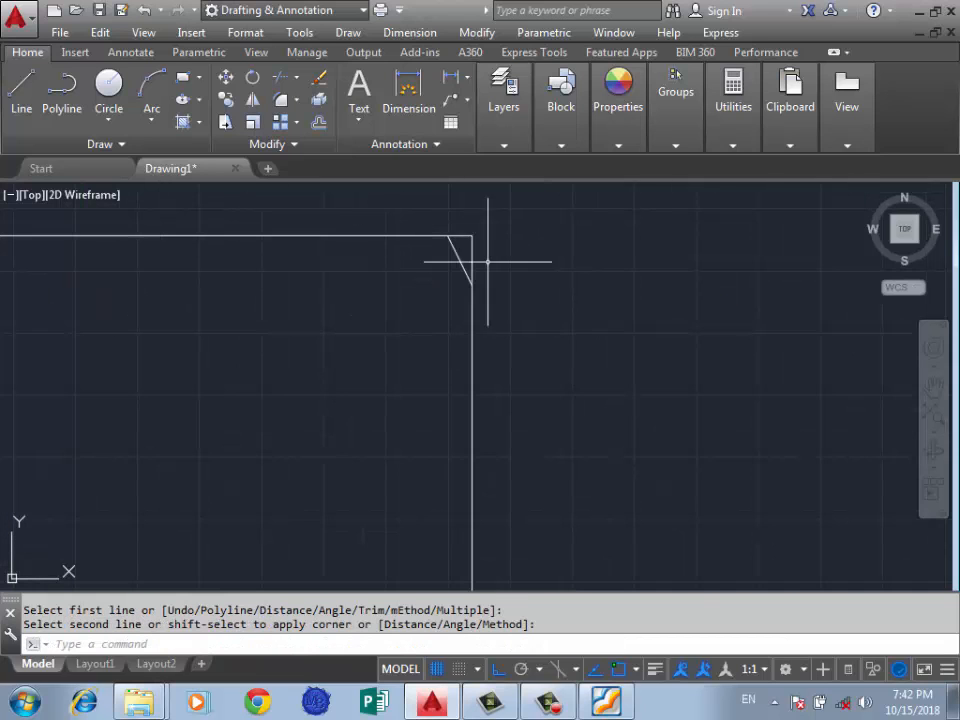
Step: Chamfer the upper-left corner of the same rectangle in No trim mode with distances 5 and 10
{"action": "scroll", "coordinate": [456, 214], "scroll_direction": "down", "scroll_amount": 3}
{"action": "scroll", "coordinate": [240, 225], "scroll_direction": "up", "scroll_amount": 6}
{"action": "key", "text": "Return"}
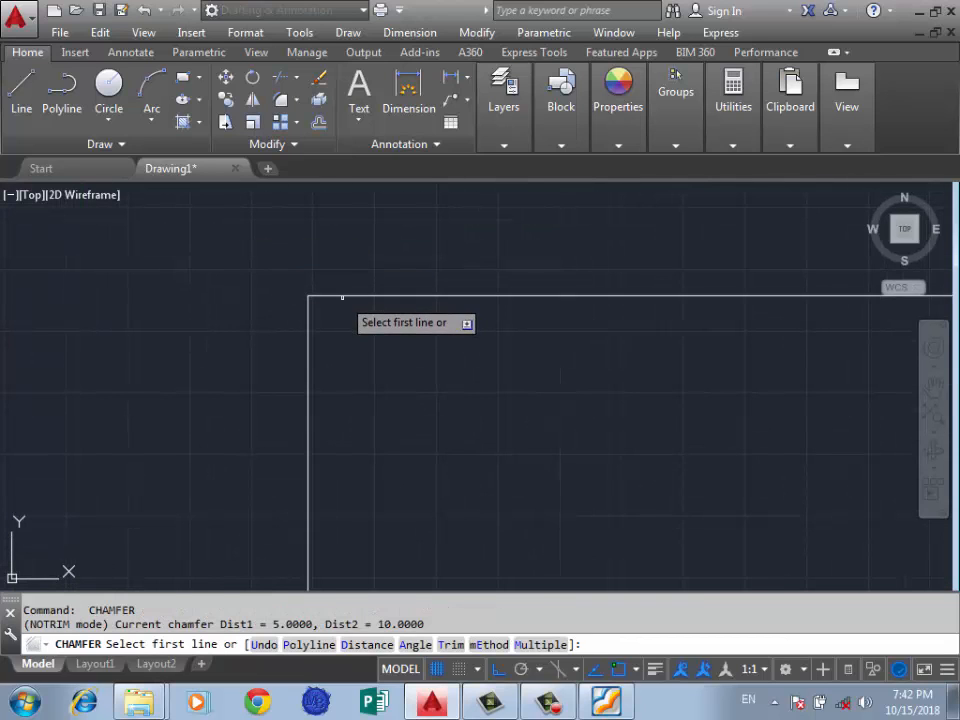
{"action": "left_click", "coordinate": [342, 296]}
{"action": "left_click", "coordinate": [295, 338]}
{"action": "scroll", "coordinate": [295, 338], "scroll_direction": "down", "scroll_amount": 3}
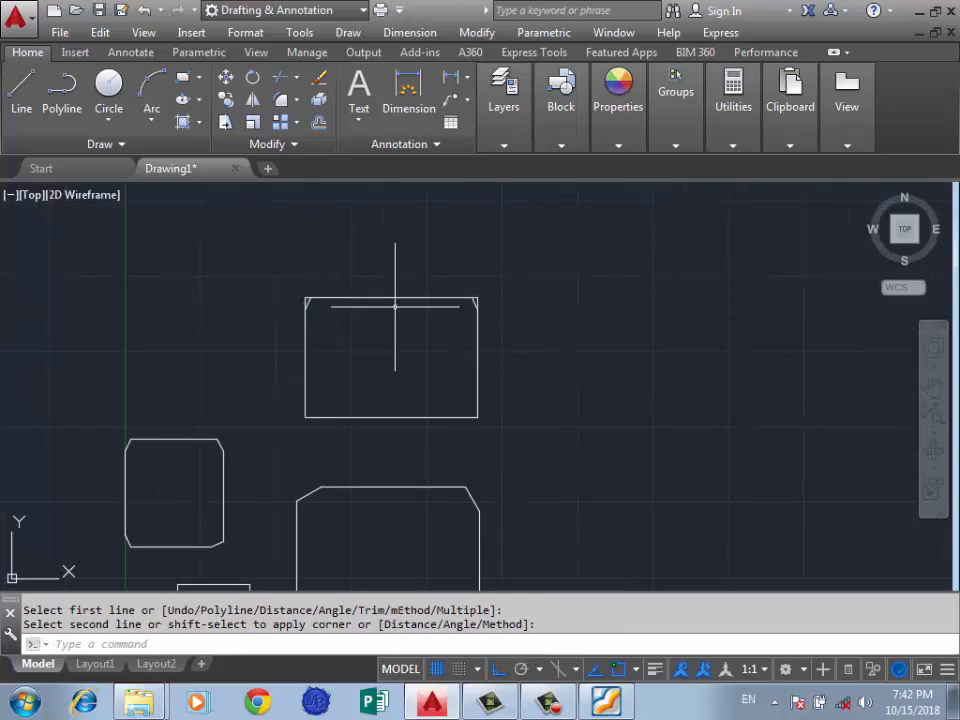
Step: Switch Chamfer's method to Angle and chamfer the rectangle's upper-left corner again with length 20 and angle 30
{"action": "key", "text": "Return"}
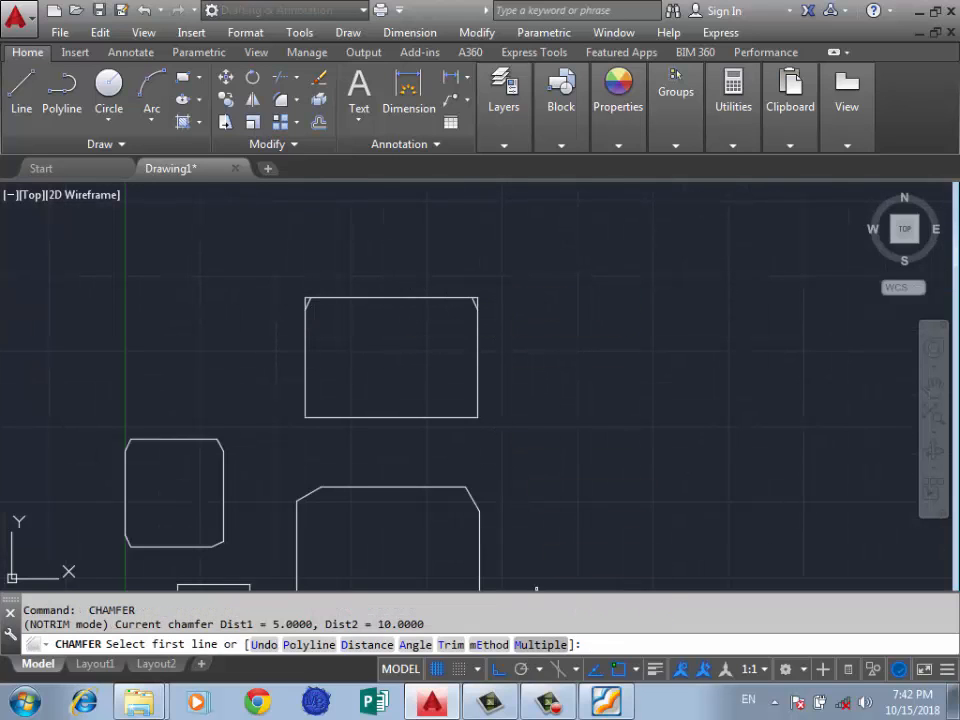
{"action": "type", "text": "E"}
{"action": "key", "text": "Return"}
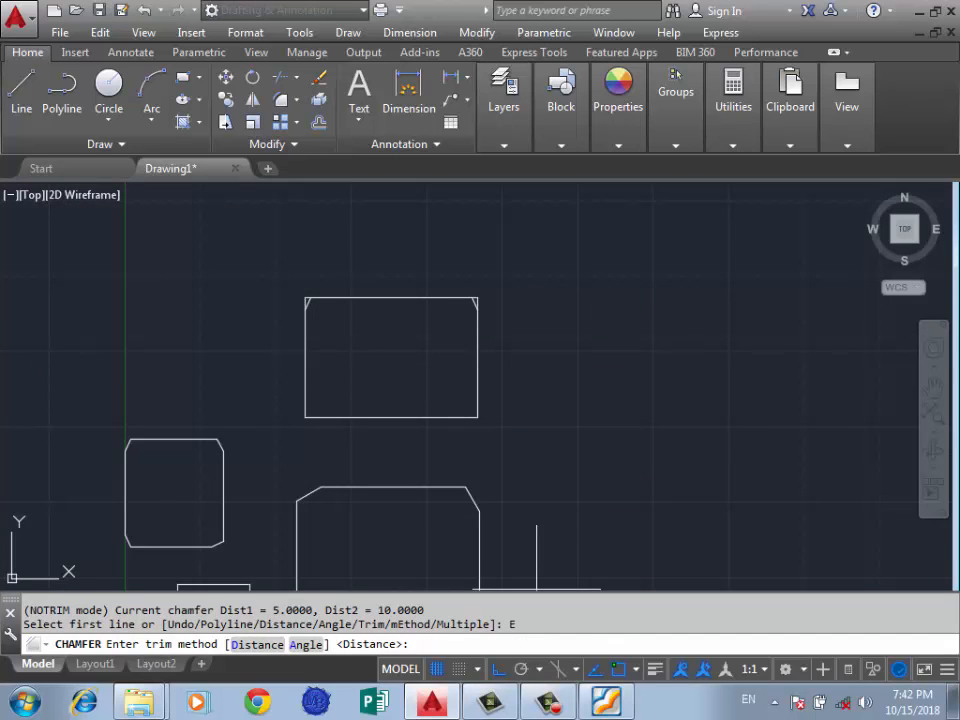
{"action": "left_click", "coordinate": [268, 650]}
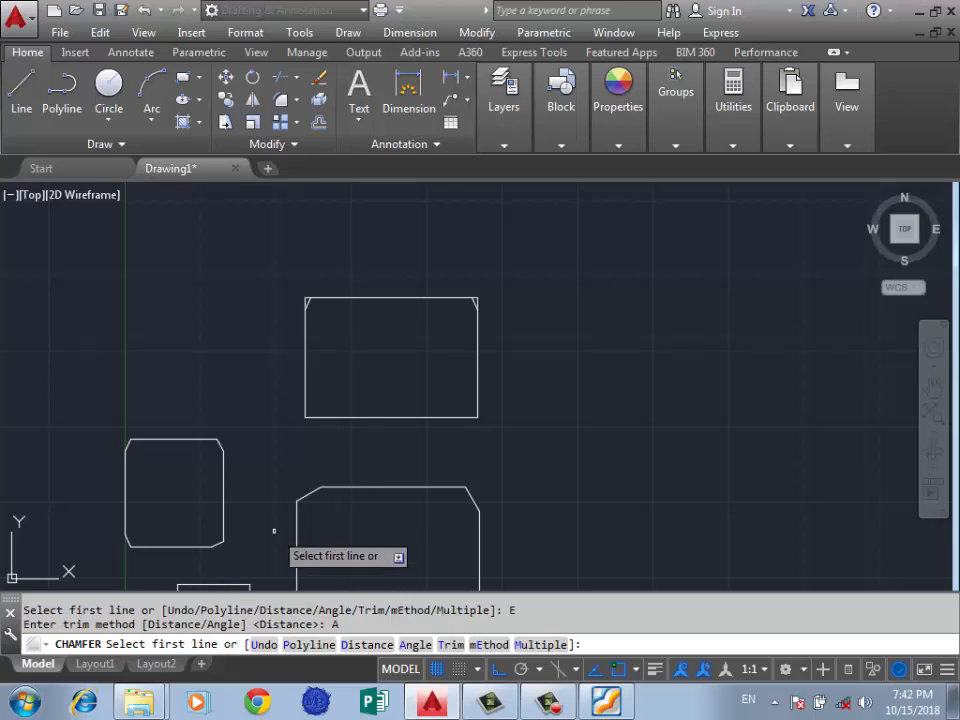
{"action": "left_click", "coordinate": [351, 298]}
{"action": "left_click", "coordinate": [305, 347]}
Step: Chamfer the rectangle's lower-left and lower-right corners with the untrimmed Angle method, length 20 and angle 30
{"action": "key", "text": "Return"}
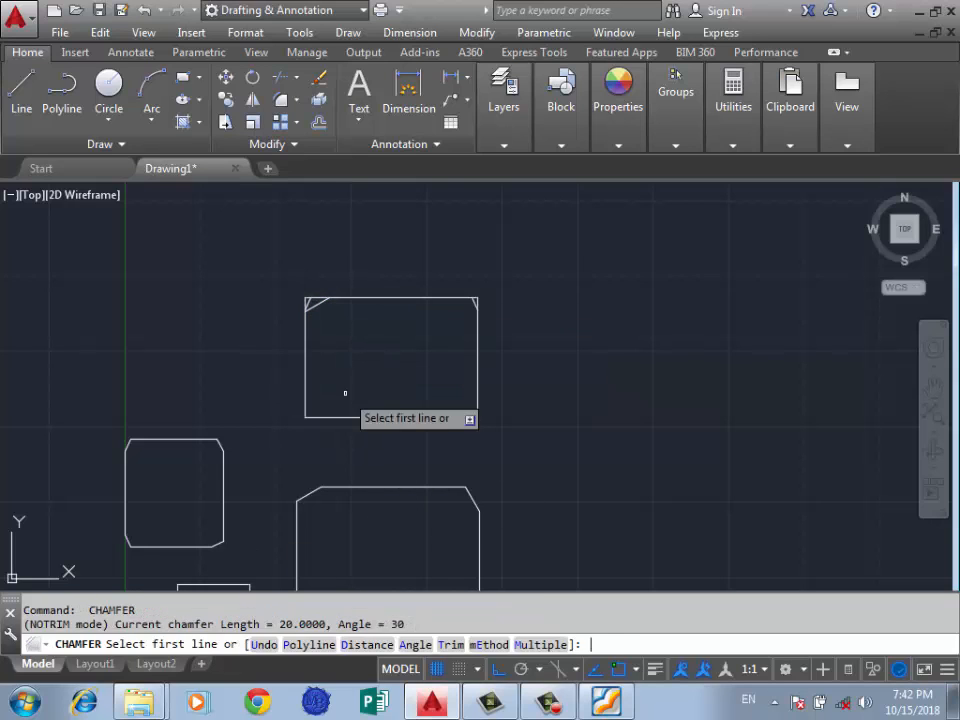
{"action": "left_click", "coordinate": [339, 417]}
{"action": "left_click", "coordinate": [303, 382]}
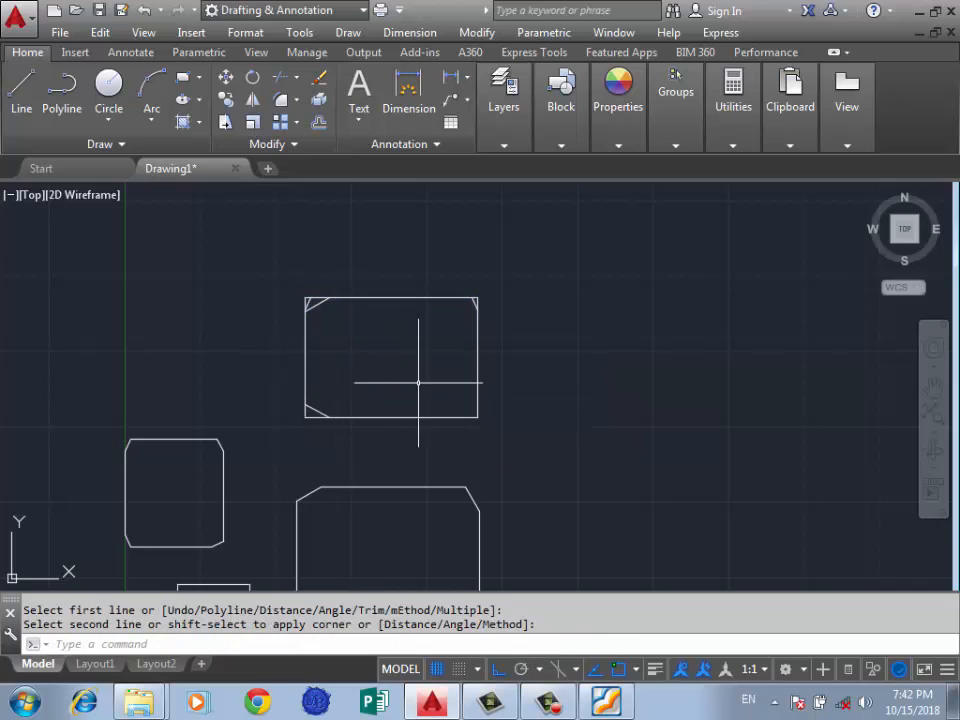
{"action": "key", "text": "Return"}
{"action": "left_click", "coordinate": [478, 392]}
{"action": "left_click", "coordinate": [450, 416]}
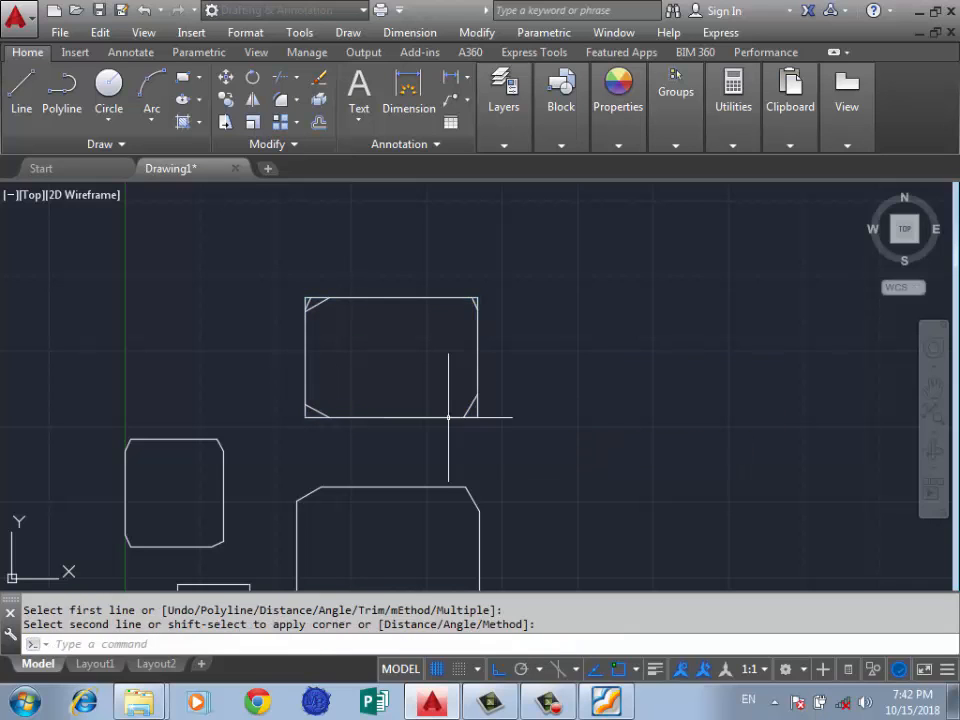
{"action": "key", "text": "Return"}
{"action": "scroll", "coordinate": [627, 316], "scroll_direction": "down", "scroll_amount": 2}
{"action": "key", "text": "Escape"}
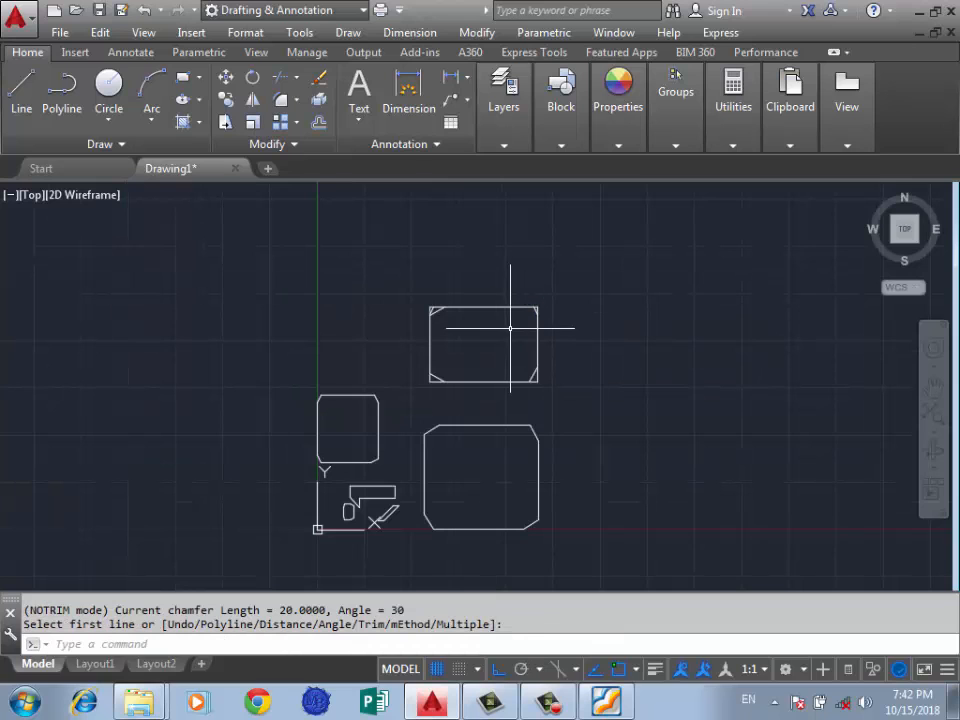
Step: Draw a much larger rectangle to the upper right of all the existing shapes, using the Rectangle command
{"action": "scroll", "coordinate": [317, 373], "scroll_direction": "down", "scroll_amount": 3}
{"action": "scroll", "coordinate": [336, 368], "scroll_direction": "up", "scroll_amount": 8}
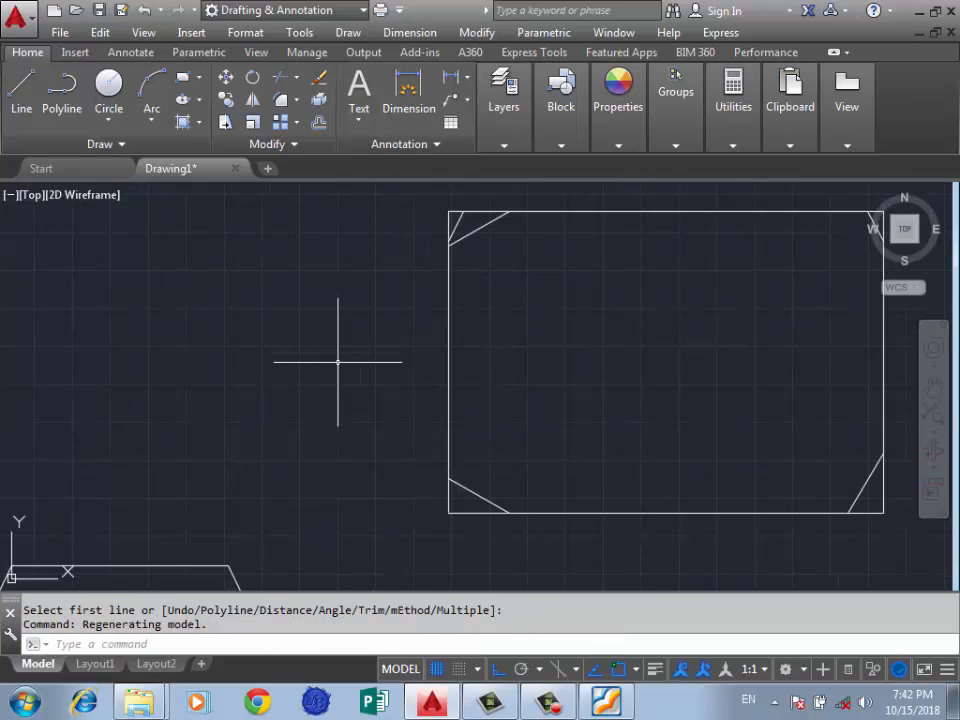
{"action": "scroll", "coordinate": [345, 372], "scroll_direction": "down", "scroll_amount": 8}
{"action": "scroll", "coordinate": [420, 325], "scroll_direction": "up", "scroll_amount": 3}
{"action": "scroll", "coordinate": [300, 370], "scroll_direction": "down", "scroll_amount": 6}
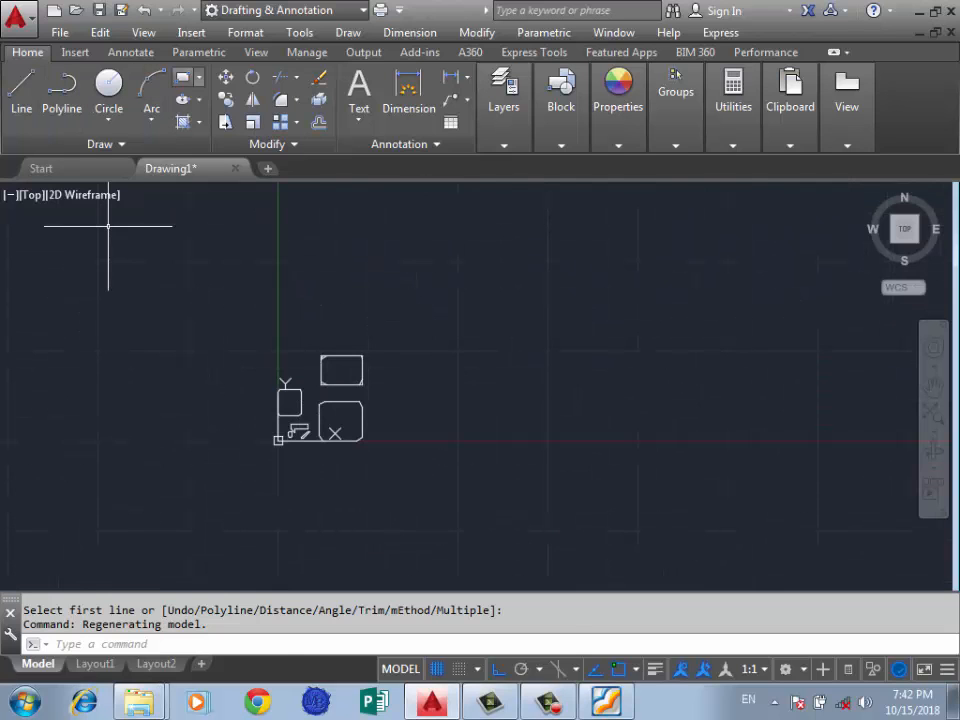
{"action": "left_click", "coordinate": [183, 77]}
{"action": "left_click", "coordinate": [617, 232]}
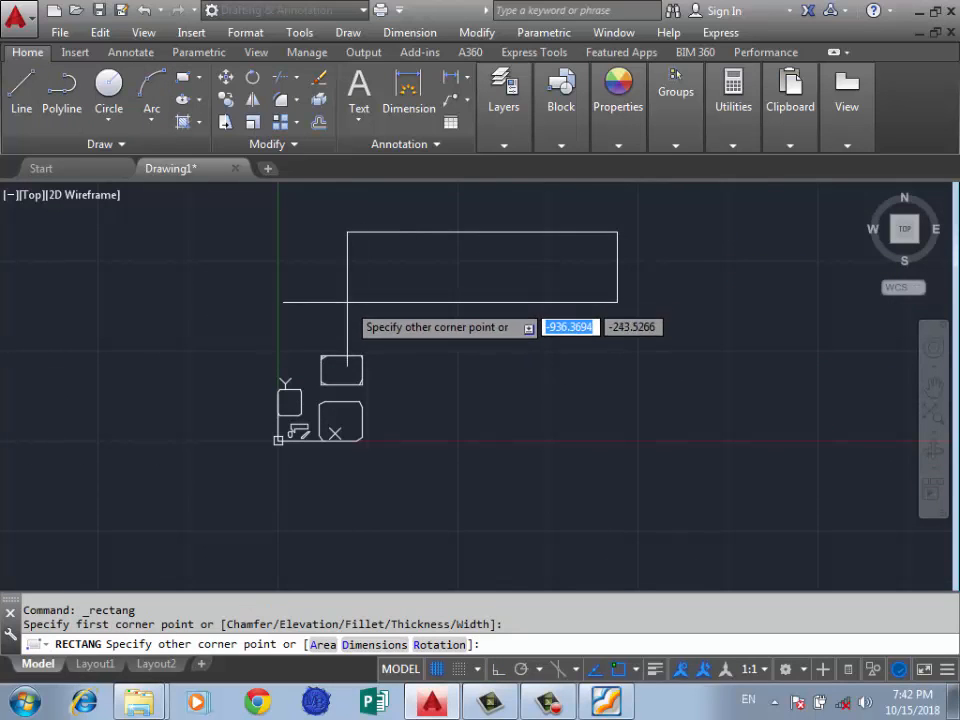
{"action": "left_click", "coordinate": [407, 390]}
Step: Draw a second rectangle inside the large one, leaving a narrow border all around
{"action": "key", "text": "Return"}
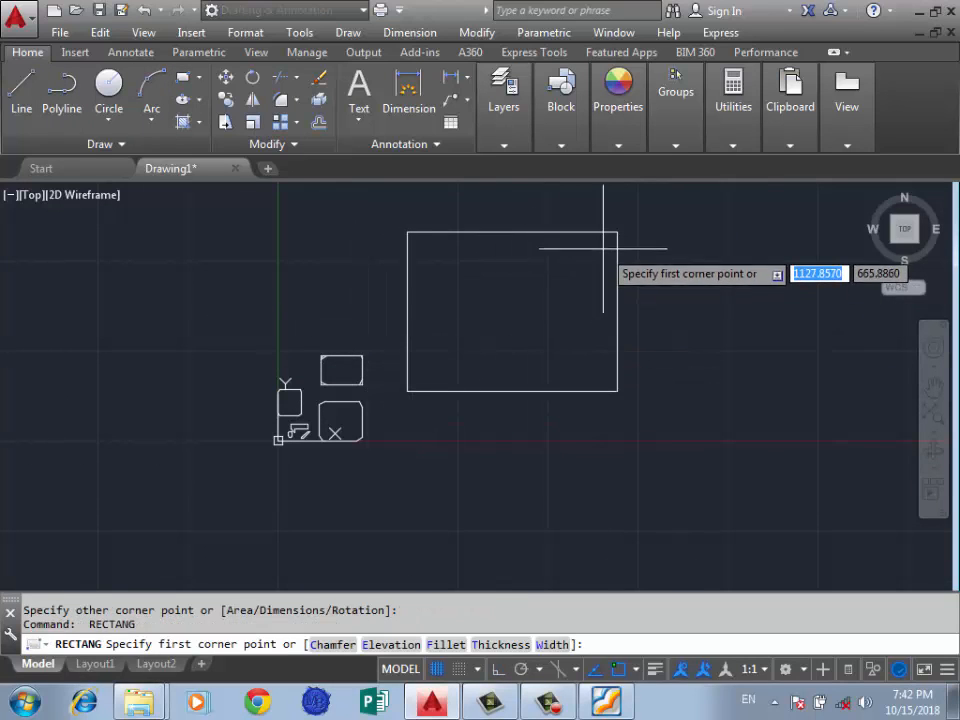
{"action": "left_click", "coordinate": [603, 247]}
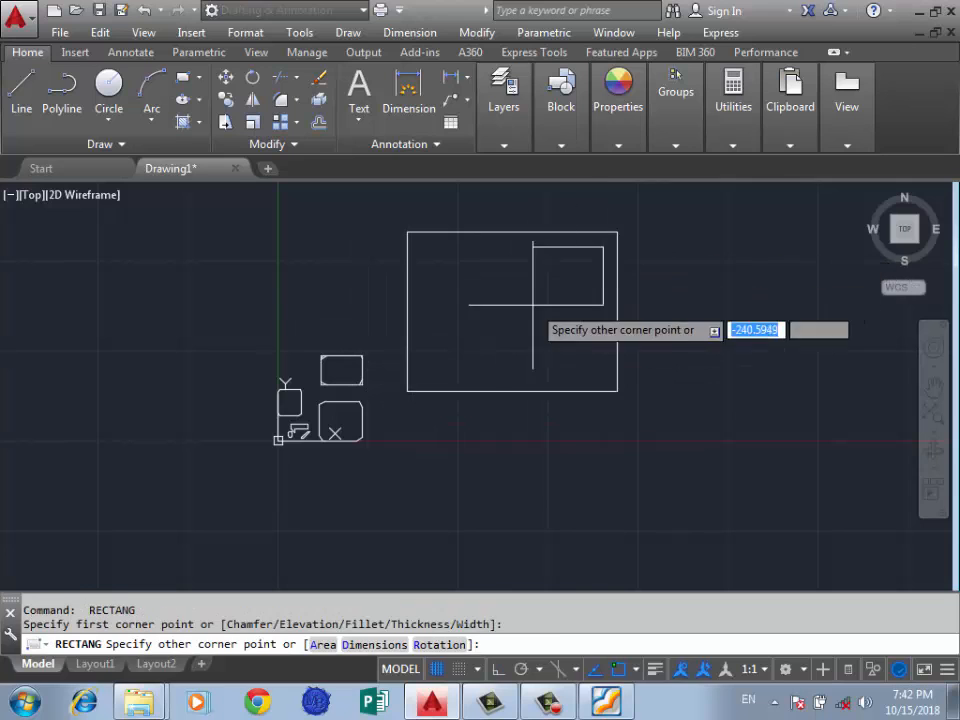
{"action": "left_click", "coordinate": [422, 376]}
{"action": "scroll", "coordinate": [399, 315], "scroll_direction": "up", "scroll_amount": 2}
{"action": "key", "text": "Return"}
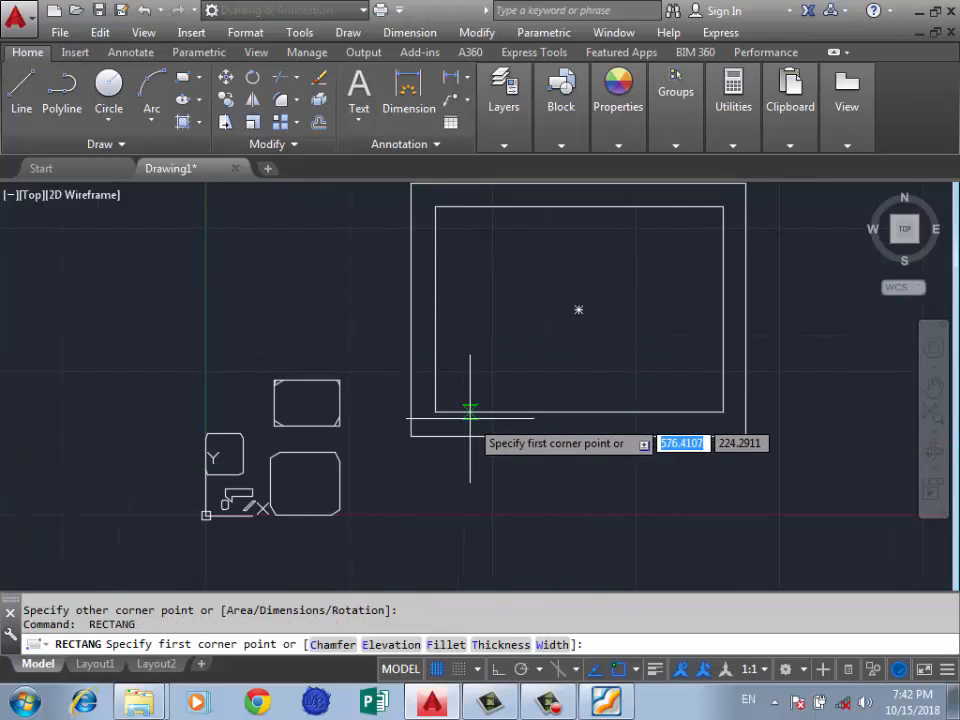
{"action": "left_click", "coordinate": [457, 412]}
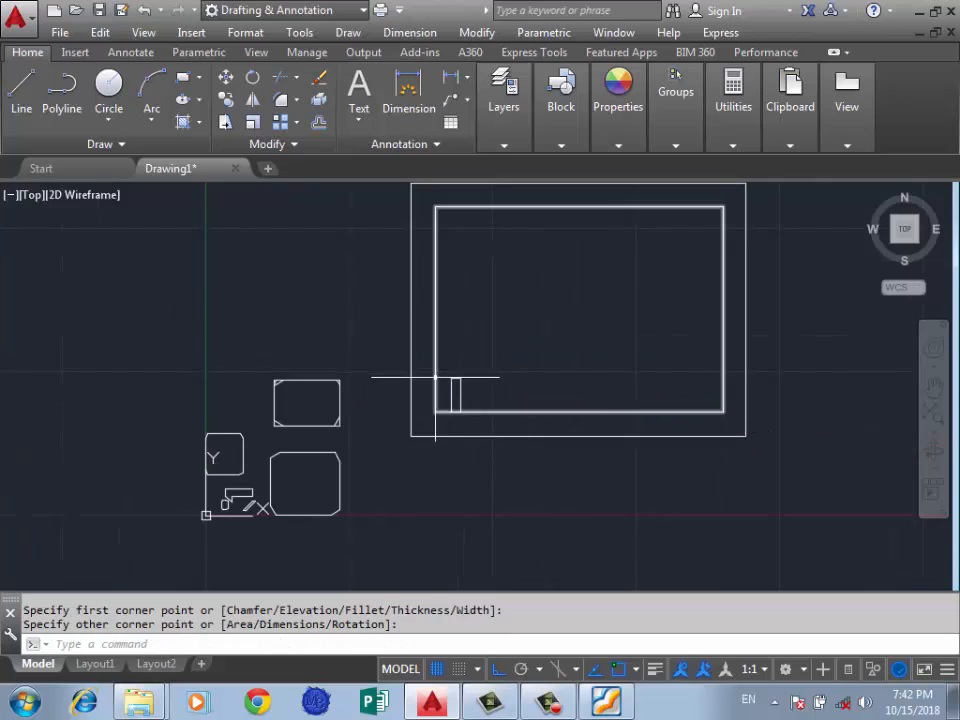
{"action": "scroll", "coordinate": [446, 379], "scroll_direction": "up", "scroll_amount": 4}
{"action": "left_click", "coordinate": [512, 369]}
{"action": "left_click", "coordinate": [449, 395]}
{"action": "key", "text": "Delete"}
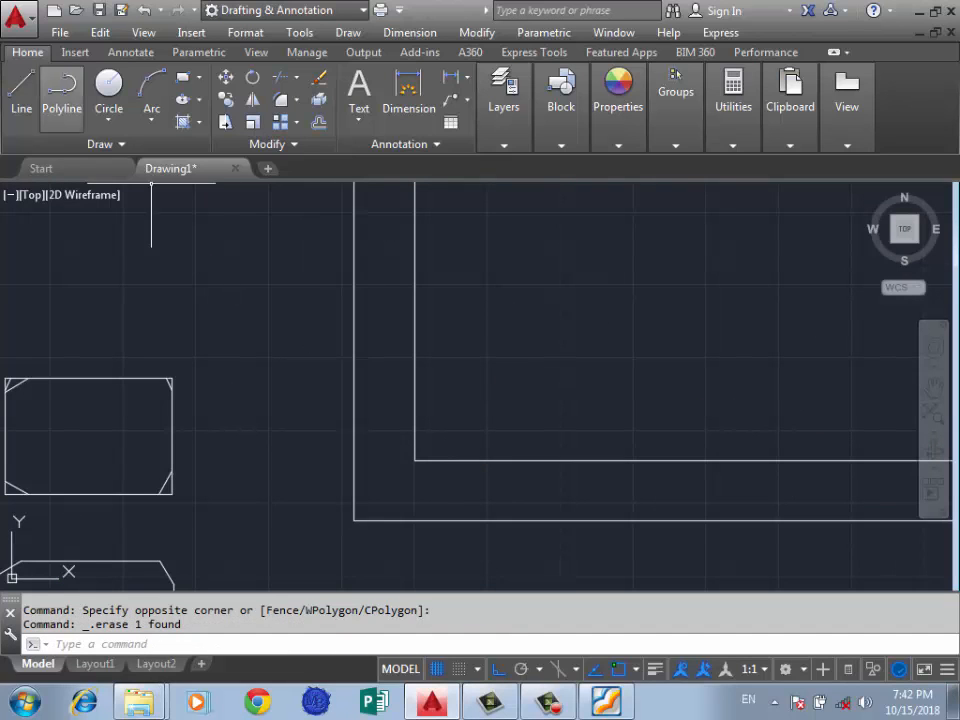
Step: Draw a vertical and a horizontal line that box off the lower-left corner of the inner rectangle
{"action": "left_click", "coordinate": [21, 88]}
{"action": "left_click", "coordinate": [452, 460]}
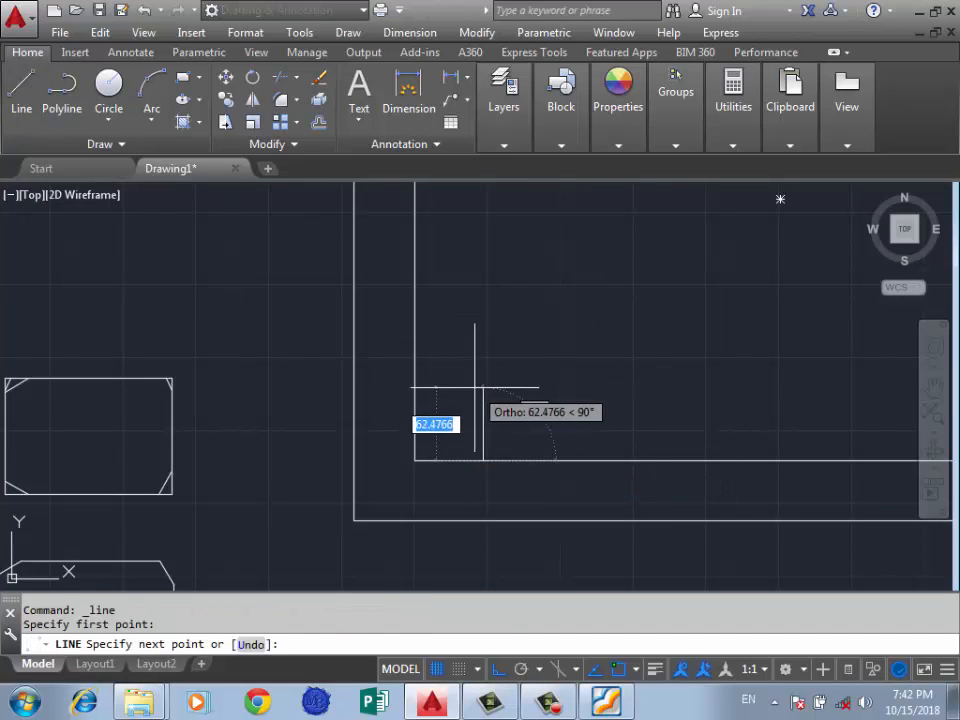
{"action": "left_click", "coordinate": [477, 386]}
{"action": "left_click", "coordinate": [414, 388]}
{"action": "key", "text": "Return"}
{"action": "scroll", "coordinate": [362, 452], "scroll_direction": "down", "scroll_amount": 2}
{"action": "scroll", "coordinate": [358, 455], "scroll_direction": "down", "scroll_amount": 2}
{"action": "key", "text": "Return"}
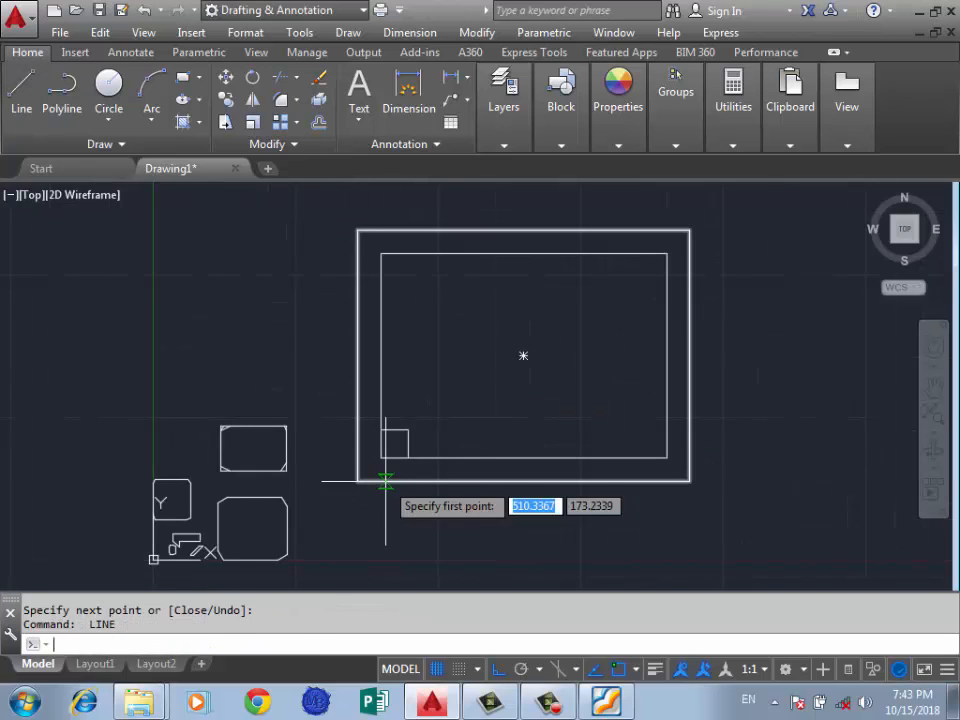
{"action": "scroll", "coordinate": [385, 490], "scroll_direction": "down", "scroll_amount": 2}
{"action": "scroll", "coordinate": [385, 490], "scroll_direction": "up", "scroll_amount": 5}
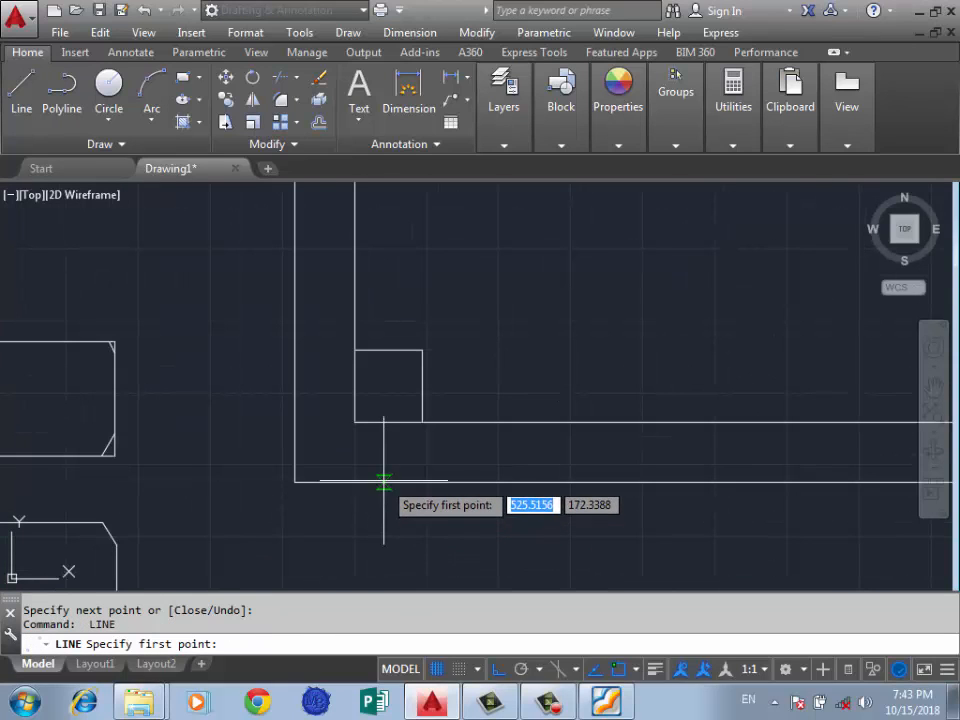
{"action": "key", "text": "Escape"}
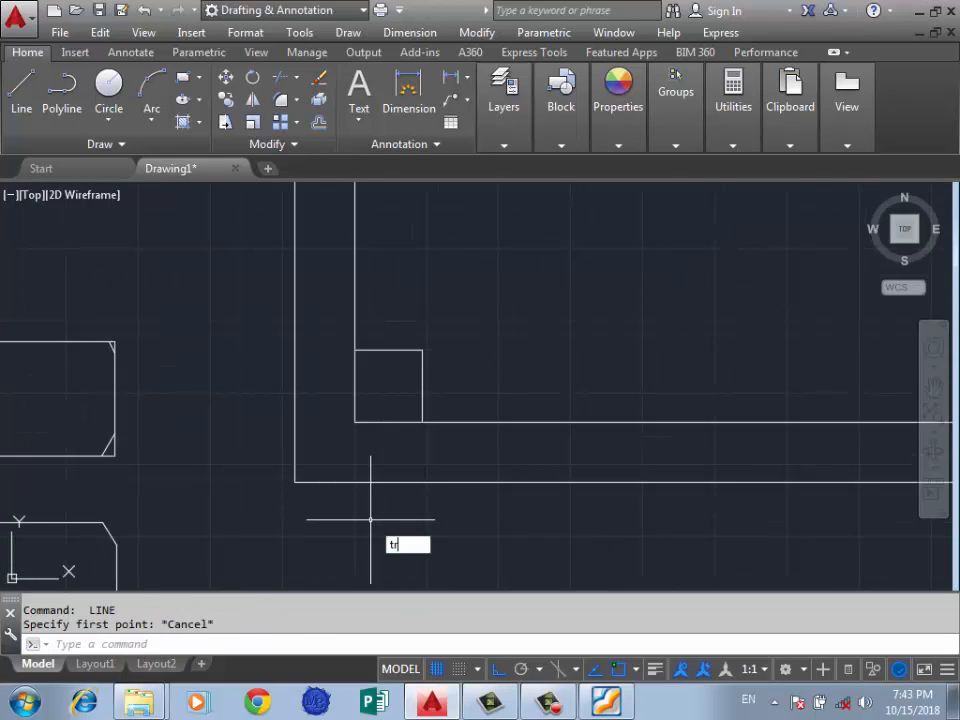
Step: Trim the inner rectangle's lower-left corner back to the two short lines
{"action": "type", "text": "tr"}
{"action": "key", "text": "Return"}
{"action": "key", "text": "Return"}
{"action": "left_click", "coordinate": [381, 386]}
{"action": "left_click", "coordinate": [336, 446]}
{"action": "scroll", "coordinate": [380, 435], "scroll_direction": "down", "scroll_amount": 5}
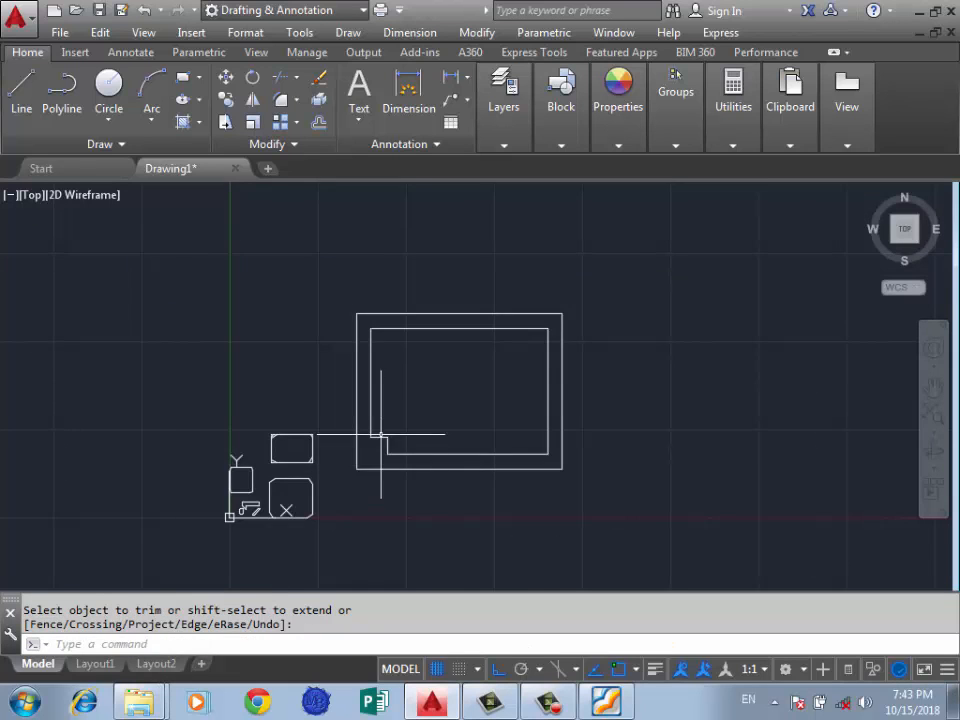
{"action": "scroll", "coordinate": [380, 435], "scroll_direction": "up", "scroll_amount": 4}
{"action": "key", "text": "Return"}
Step: Erase the two short lines, leaving the inner rectangle open at its lower-left corner
{"action": "left_click", "coordinate": [403, 429]}
{"action": "left_click", "coordinate": [392, 454]}
{"action": "key", "text": "Delete"}
{"action": "scroll", "coordinate": [437, 499], "scroll_direction": "down", "scroll_amount": 2}
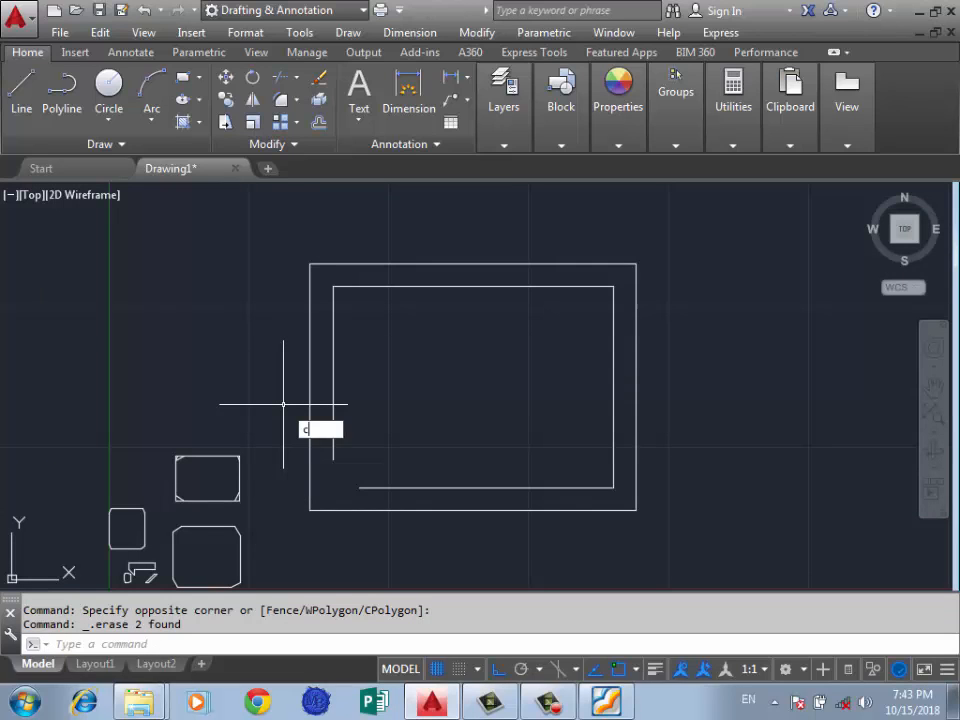
Step: Try to close the inner rectangle's lower-left gap using Chamfer with both distances set to 0
{"action": "type", "text": "a"}
{"action": "key", "text": "Return"}
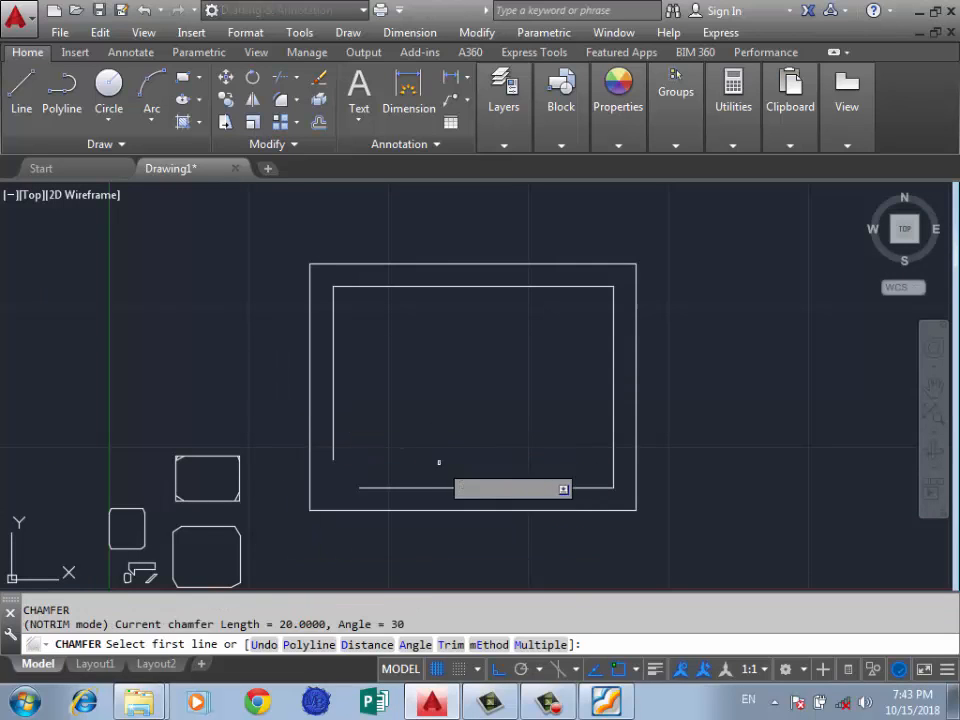
{"action": "left_click", "coordinate": [379, 487]}
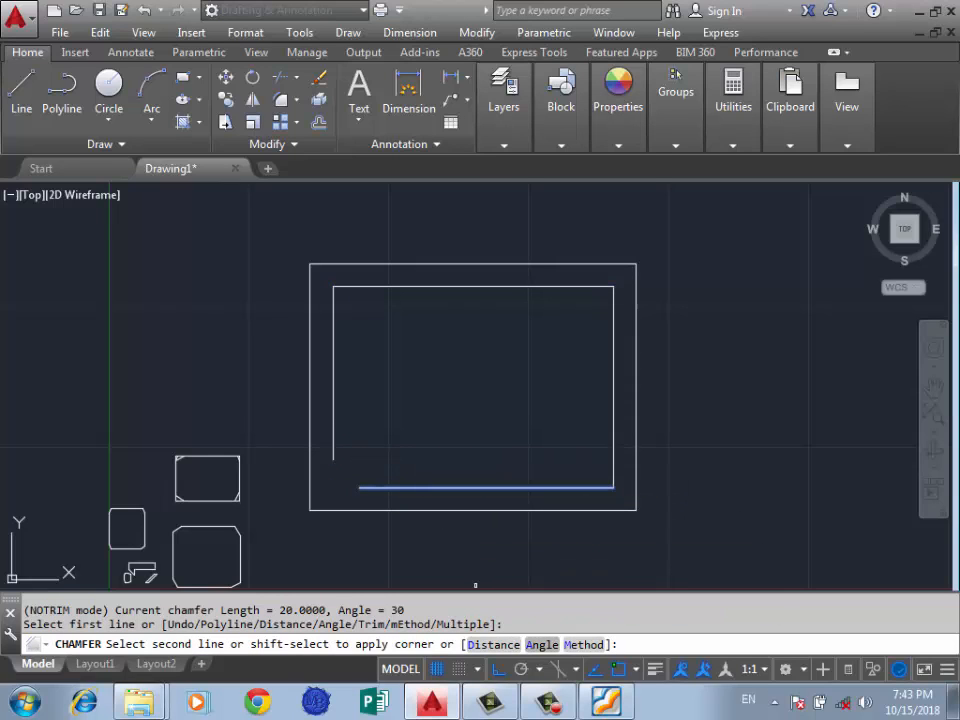
{"action": "type", "text": "d"}
{"action": "key", "text": "Return"}
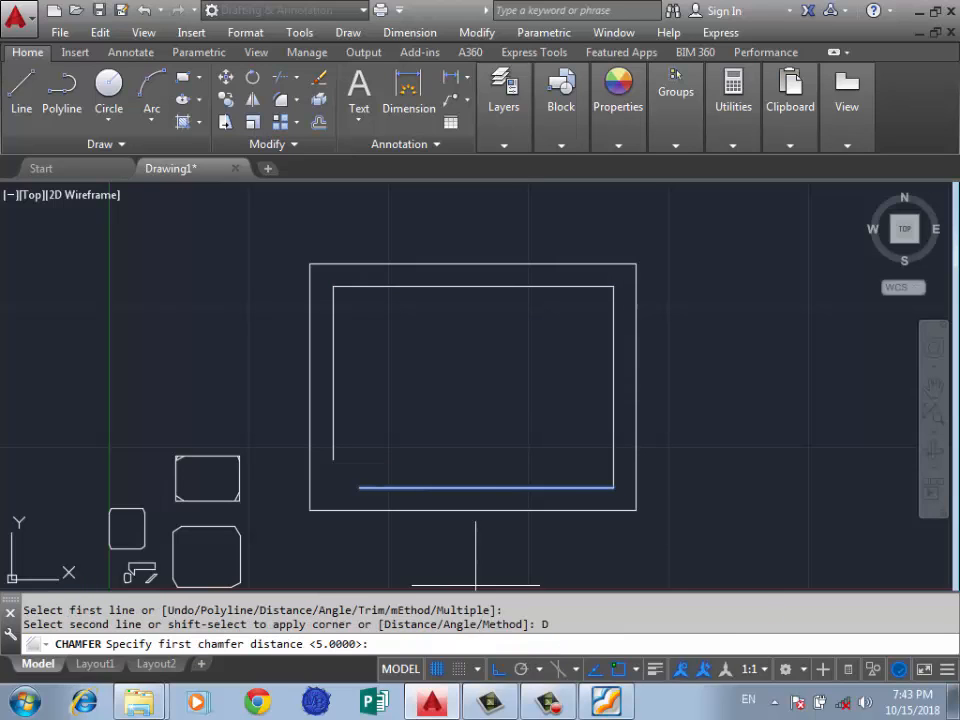
{"action": "type", "text": "0"}
{"action": "key", "text": "Return"}
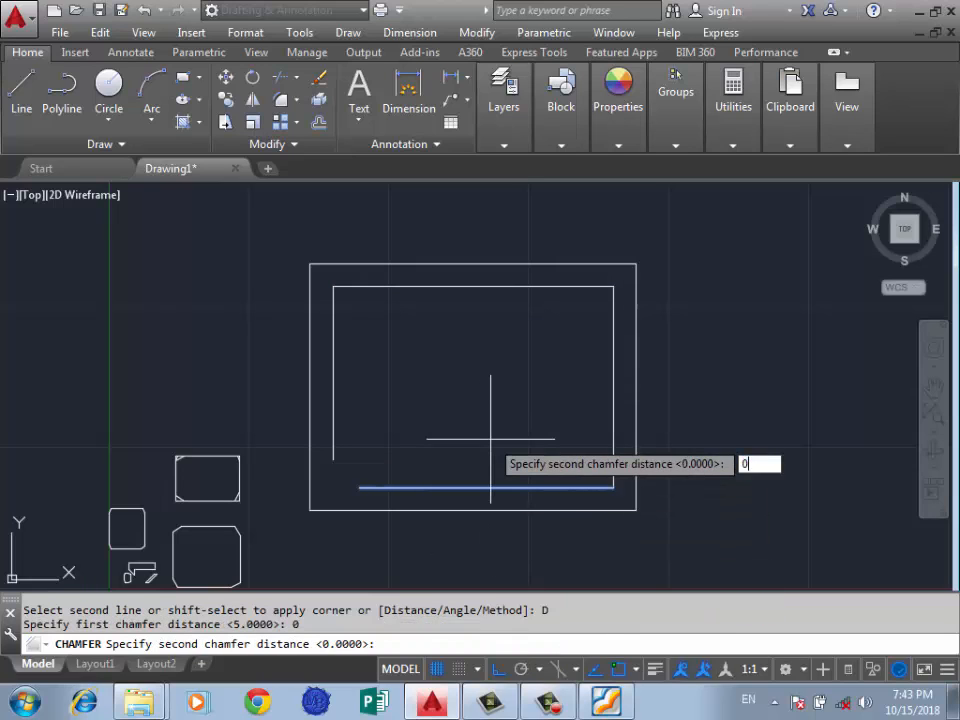
{"action": "type", "text": "0"}
{"action": "key", "text": "Return"}
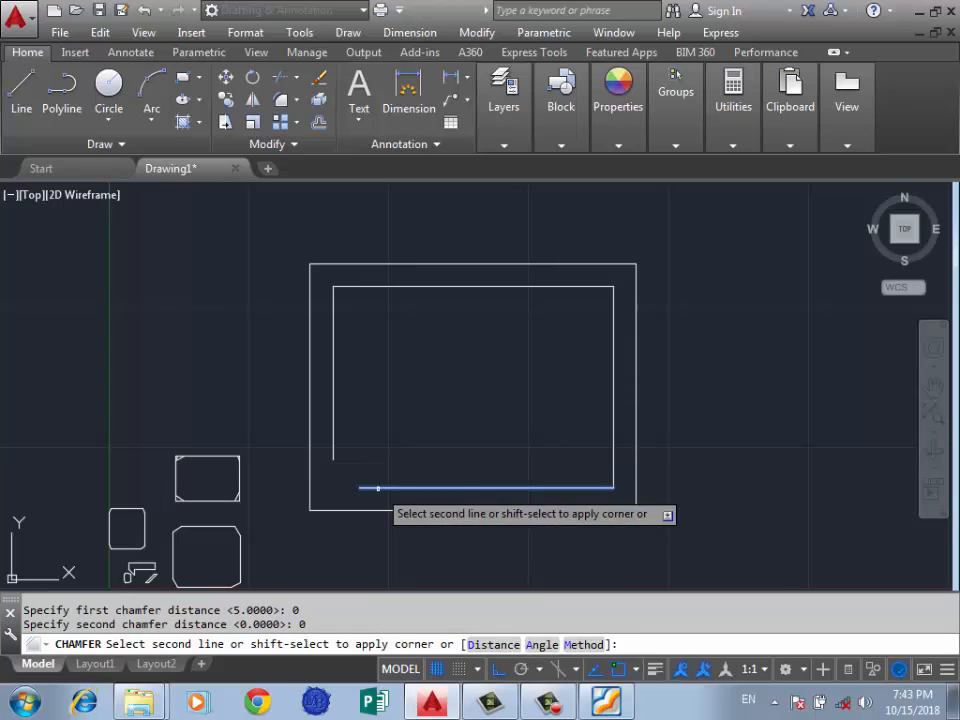
{"action": "left_click", "coordinate": [333, 452]}
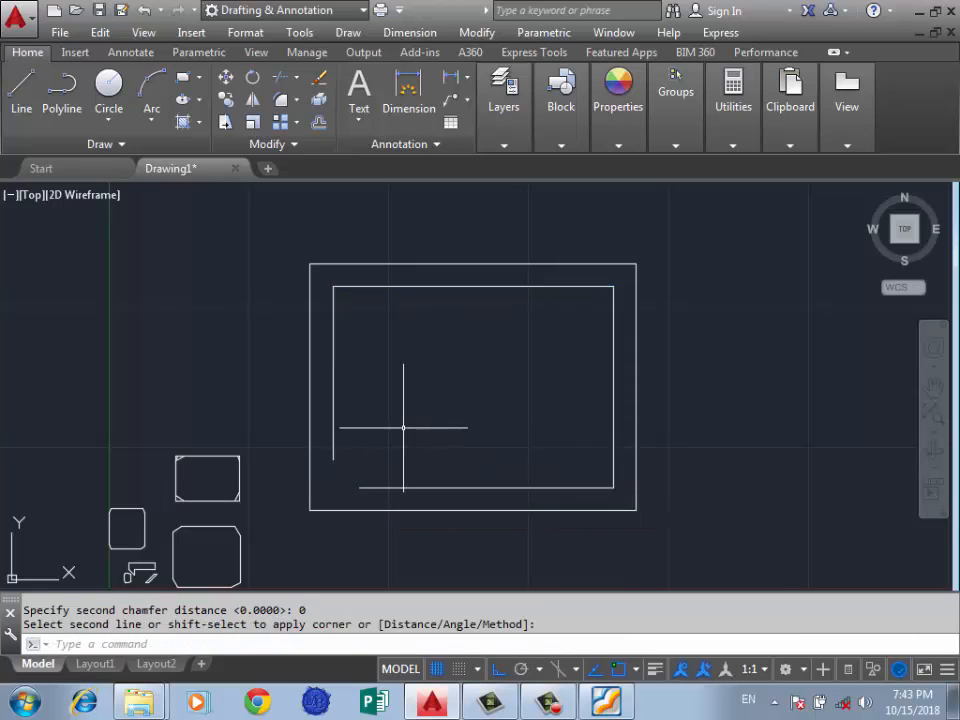
Step: Set Chamfer's Angle option to length 0 and angle 0 while working on the inner rectangle's bottom edge
{"action": "key", "text": "Return"}
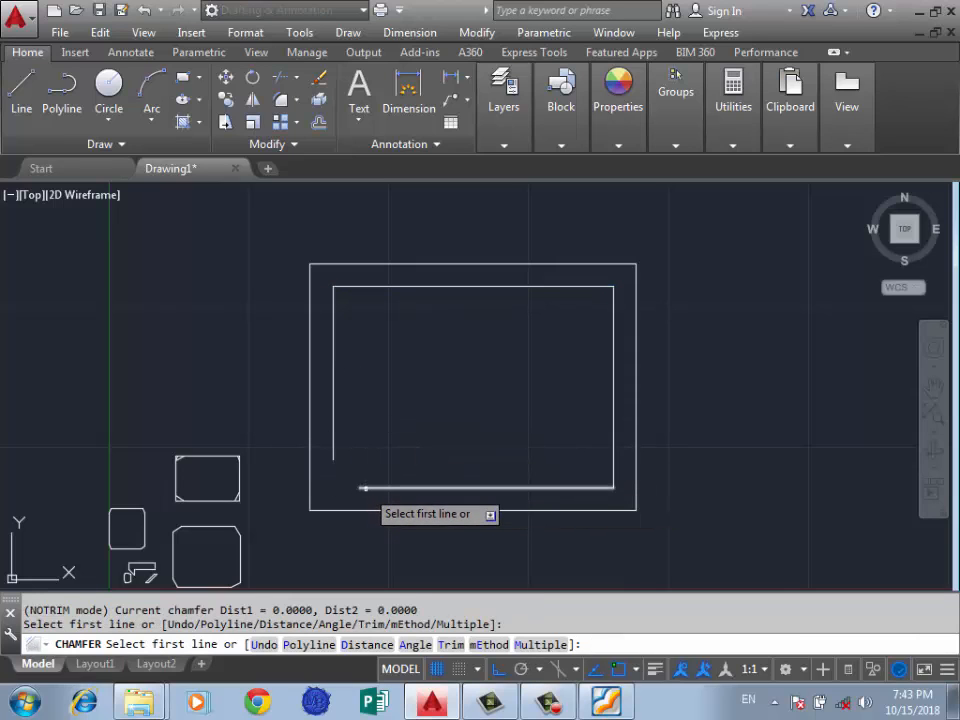
{"action": "left_click", "coordinate": [365, 488]}
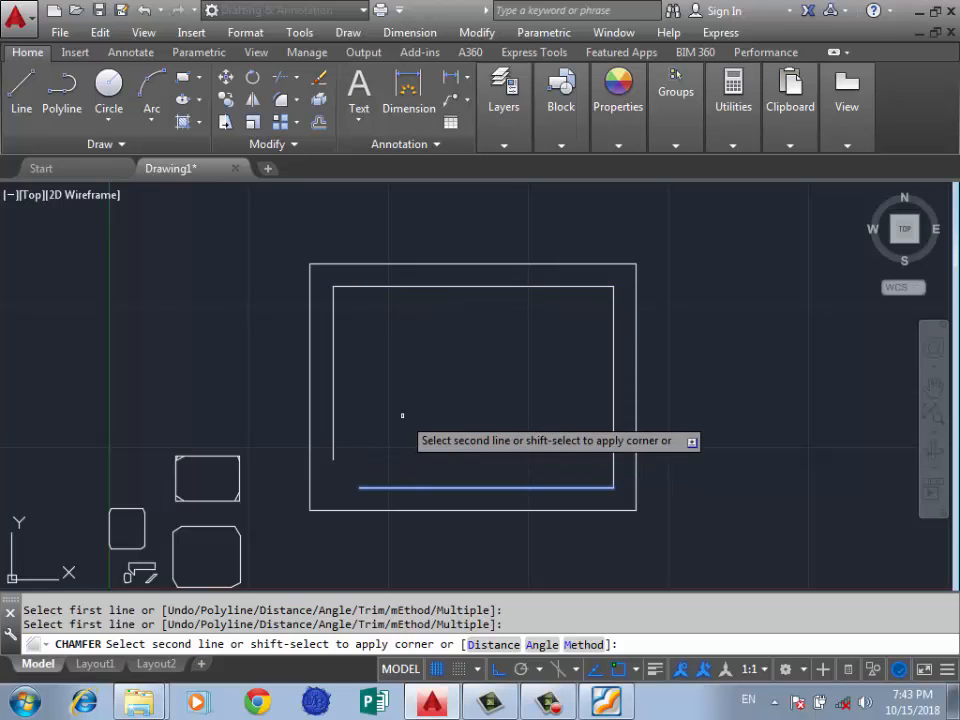
{"action": "type", "text": "A"}
{"action": "key", "text": "Return"}
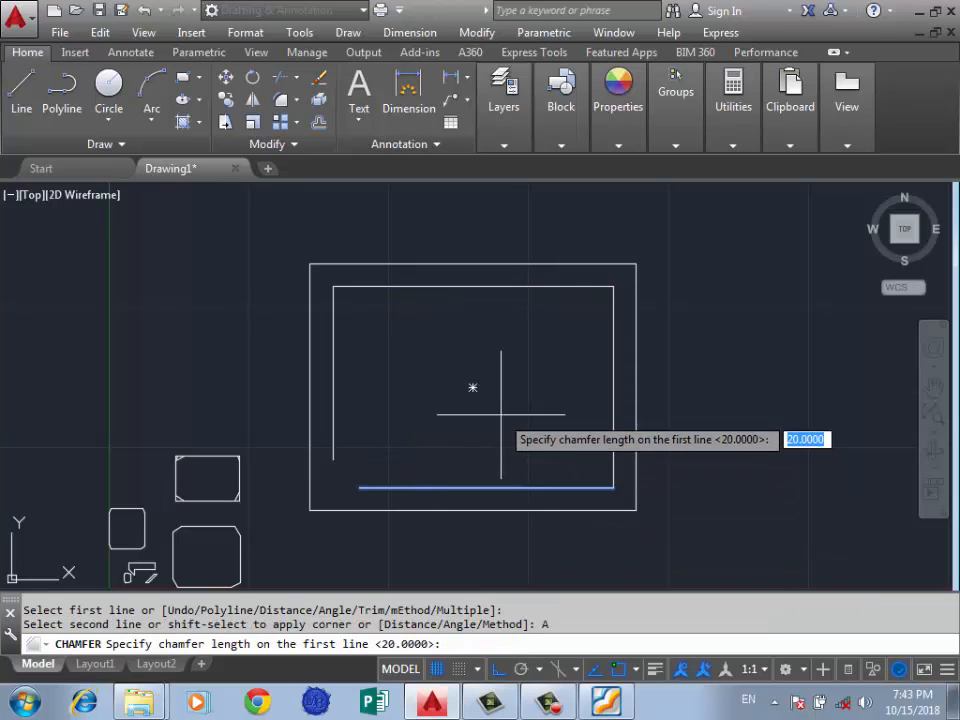
{"action": "type", "text": "0"}
{"action": "key", "text": "Return"}
{"action": "type", "text": "0"}
{"action": "key", "text": "Return"}
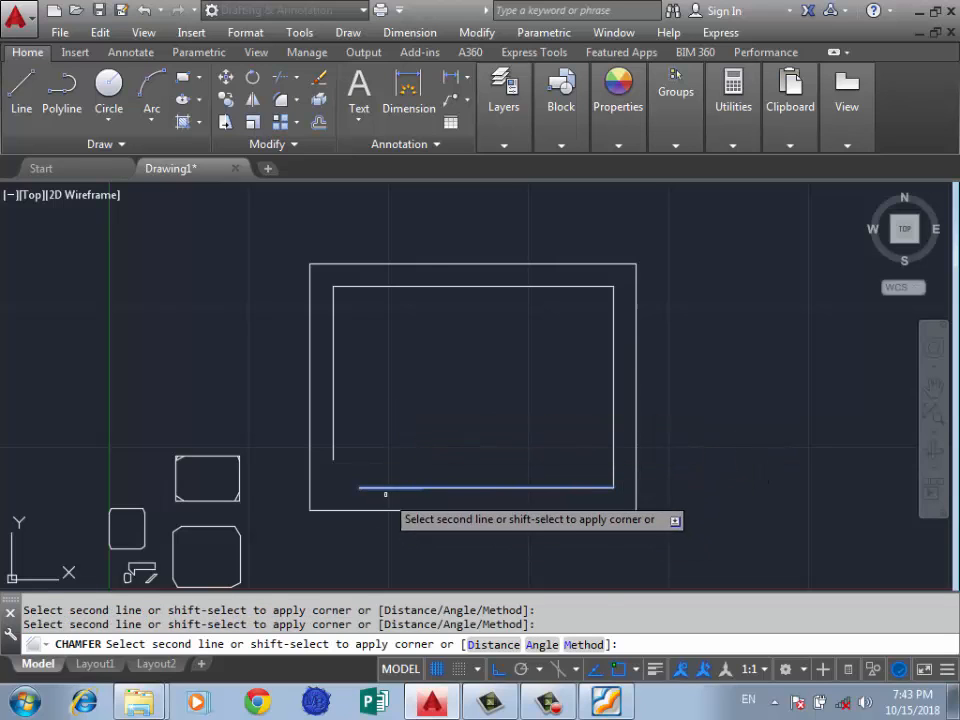
{"action": "key", "text": "Escape"}
Step: Try twice to join the inner rectangle's bottom and left edges using Chamfer with length 0 and angle 0
{"action": "key", "text": "Return"}
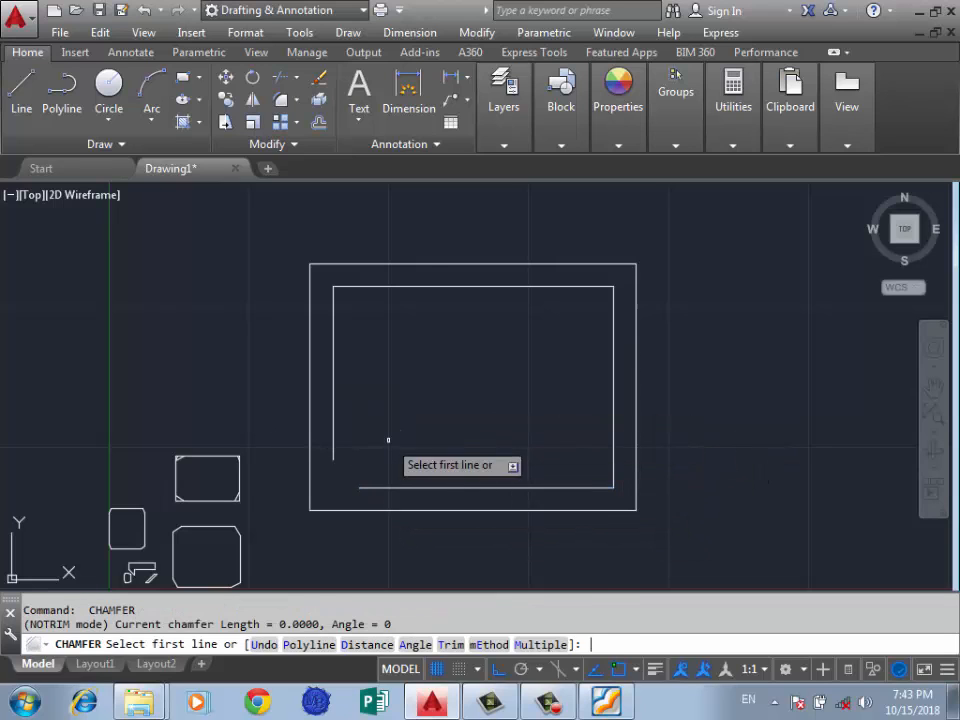
{"action": "left_click", "coordinate": [370, 488]}
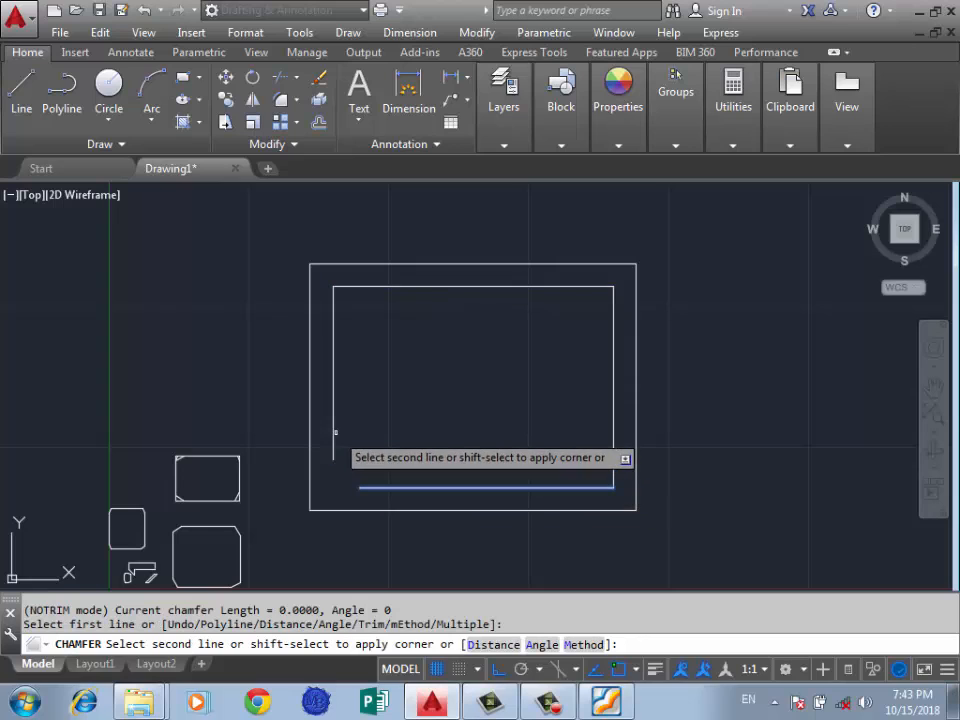
{"action": "left_click", "coordinate": [333, 433]}
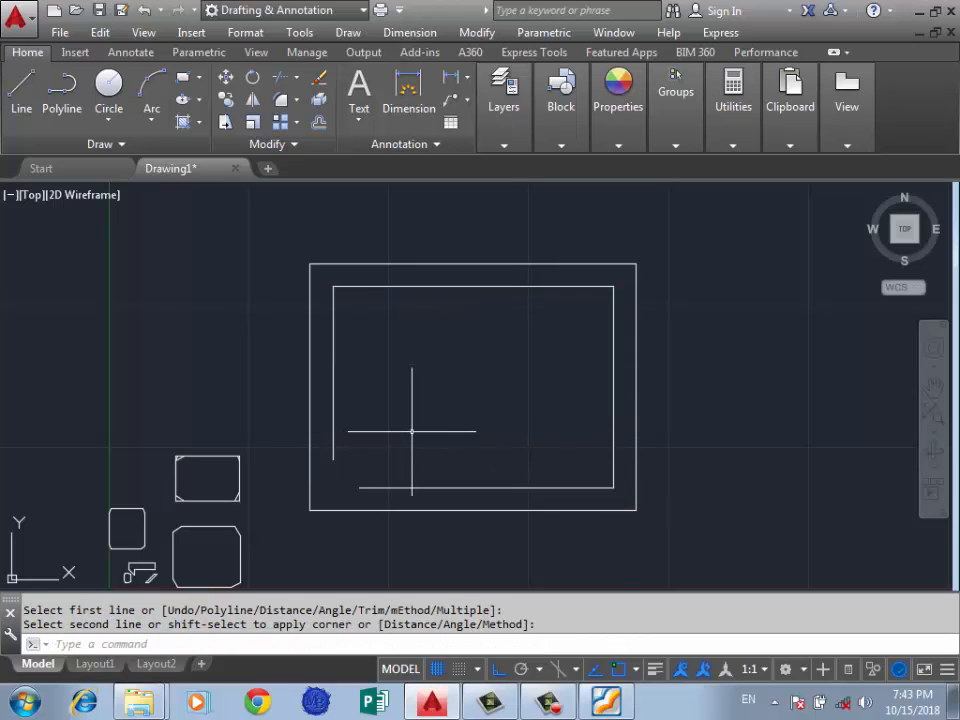
{"action": "type", "text": "cha"}
{"action": "key", "text": "Return"}
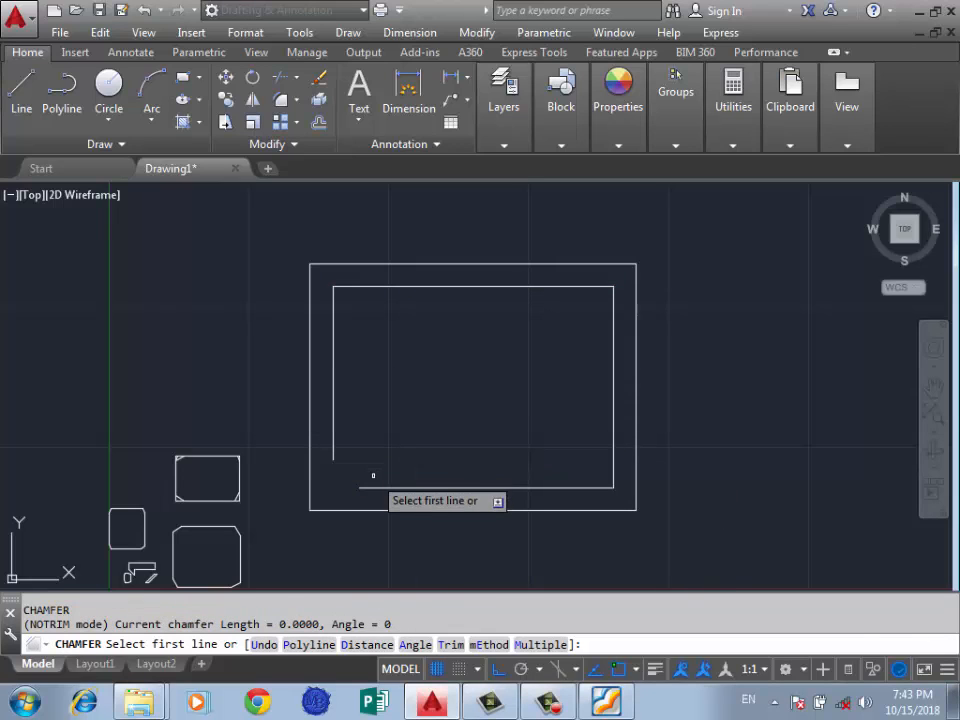
{"action": "left_click", "coordinate": [369, 489]}
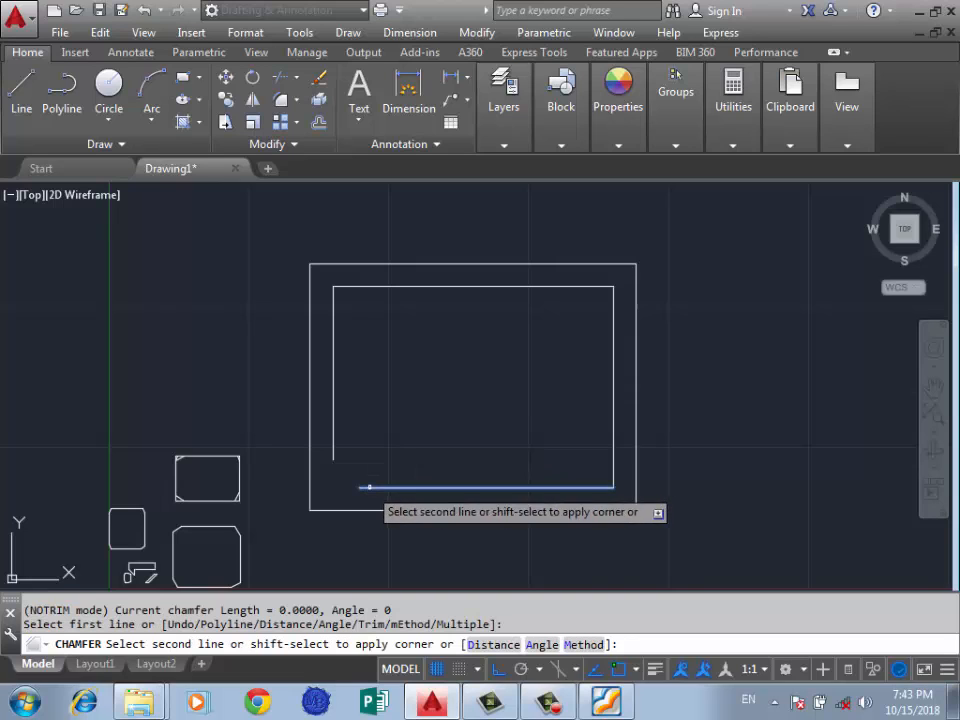
{"action": "left_click", "coordinate": [333, 428]}
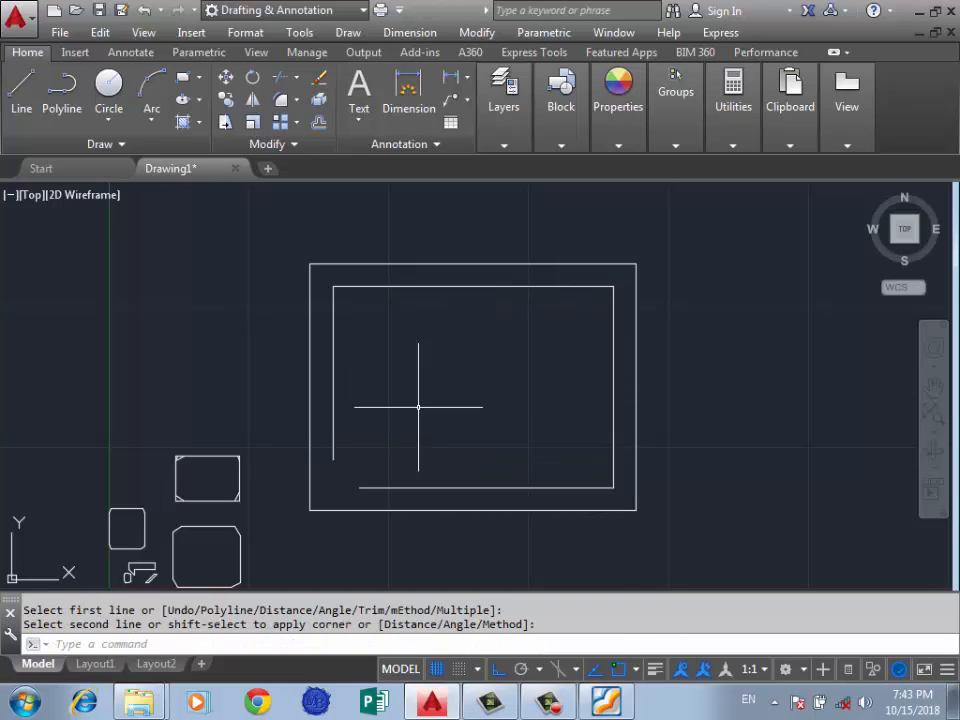
Step: Explode the open inner rectangle into separate lines
{"action": "left_click", "coordinate": [491, 286]}
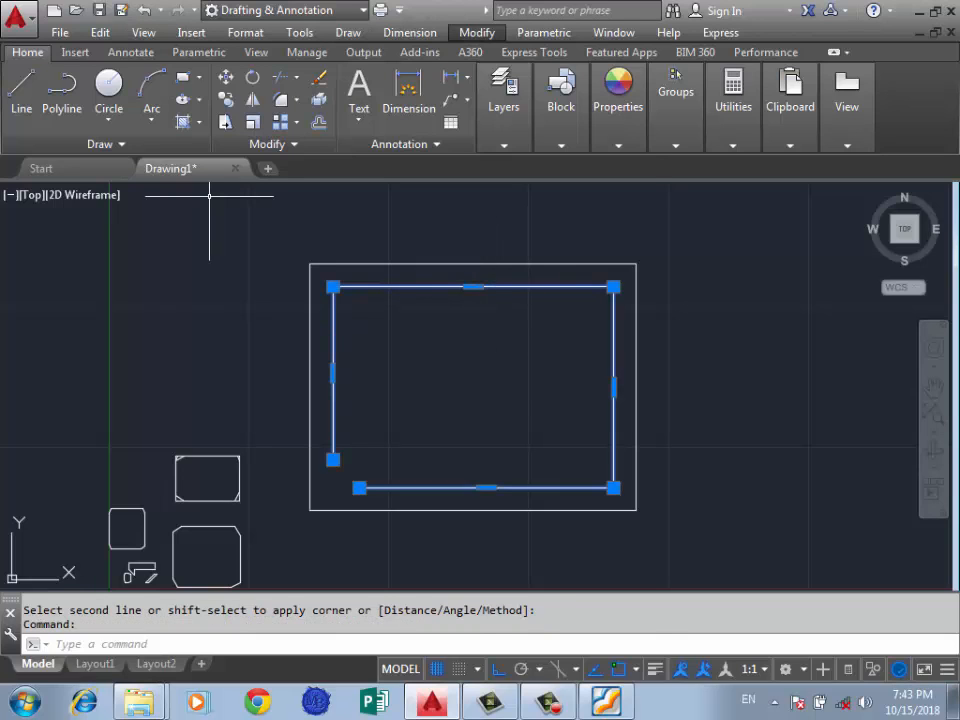
{"action": "left_click", "coordinate": [476, 32]}
{"action": "left_click", "coordinate": [500, 676]}
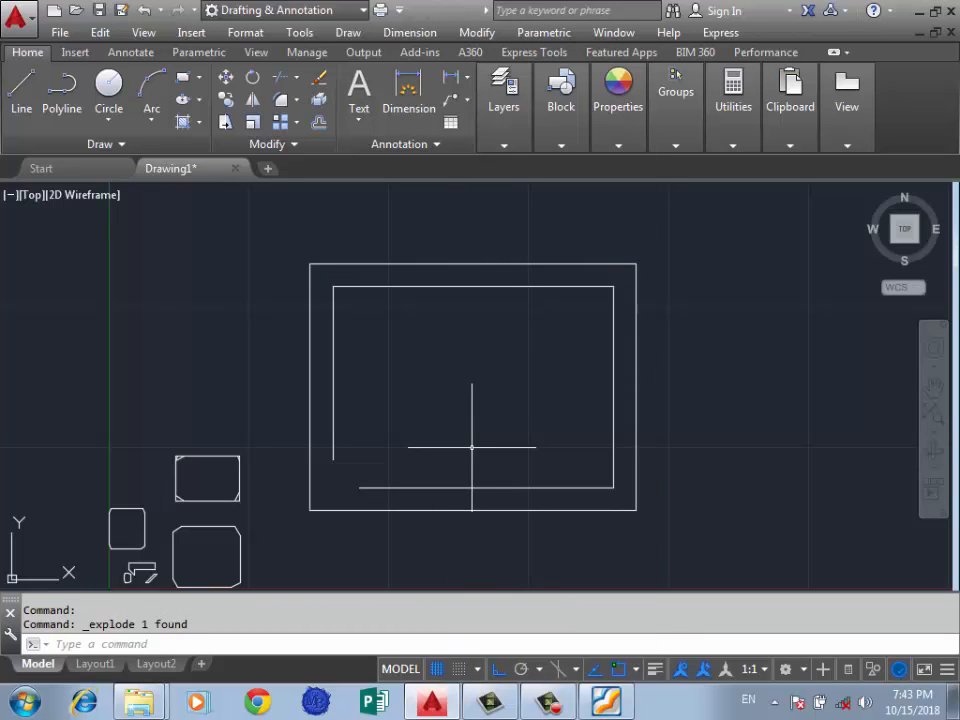
{"action": "key", "text": "Escape"}
Step: Try to join the exploded bottom and left lines at the lower-left gap with the zero-length Chamfer
{"action": "type", "text": "ha"}
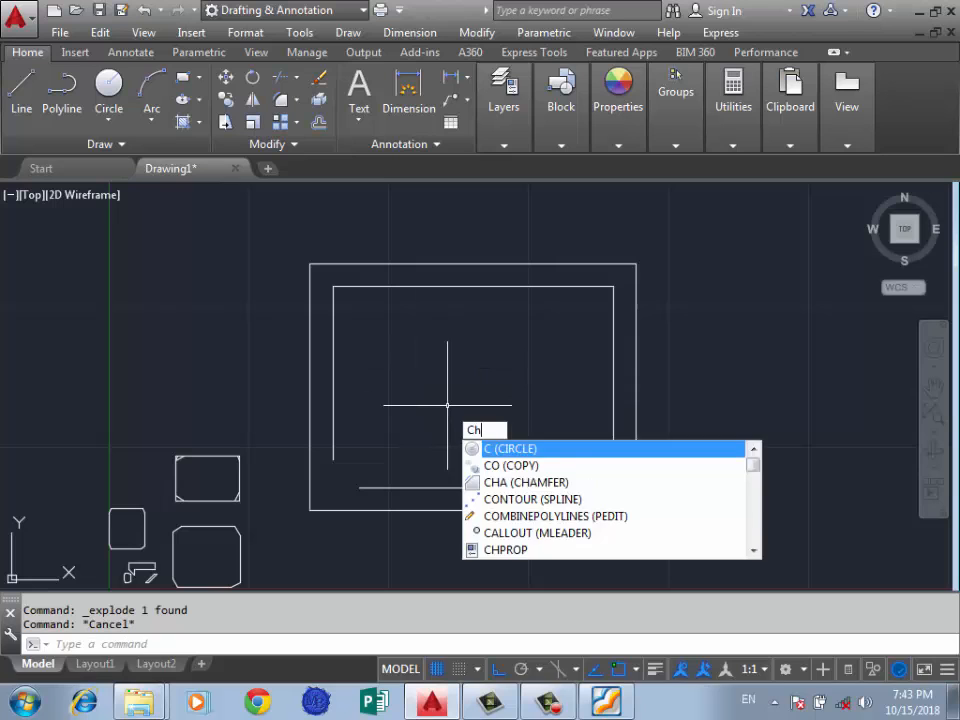
{"action": "key", "text": "Return"}
{"action": "left_click", "coordinate": [386, 488]}
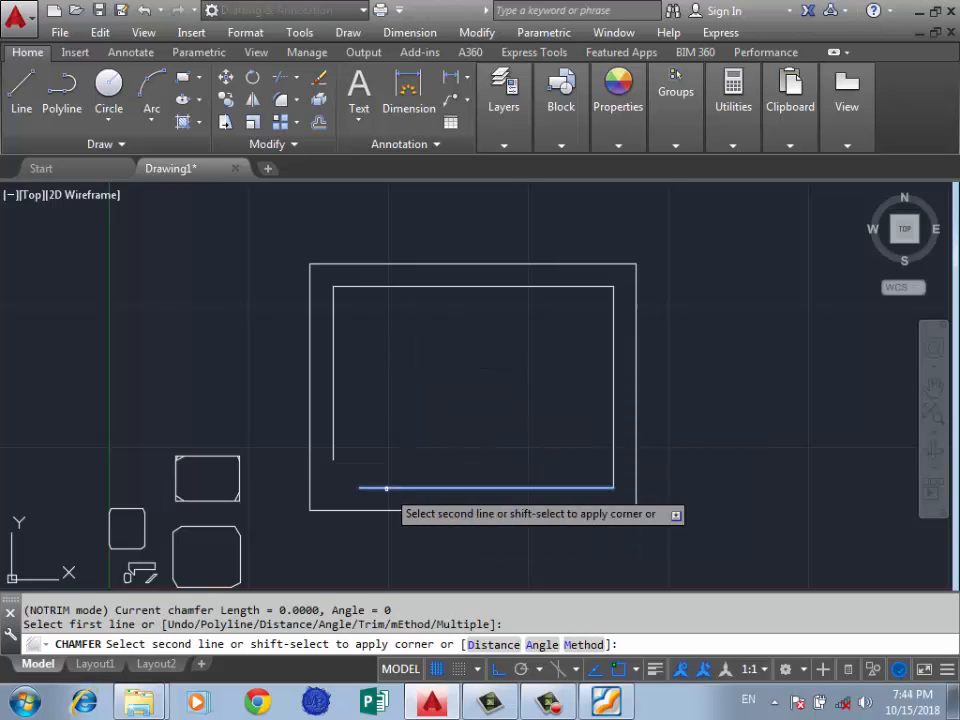
{"action": "left_click", "coordinate": [334, 446]}
Step: Restart Chamfer and switch its trim mode to Trim
{"action": "key", "text": "Return"}
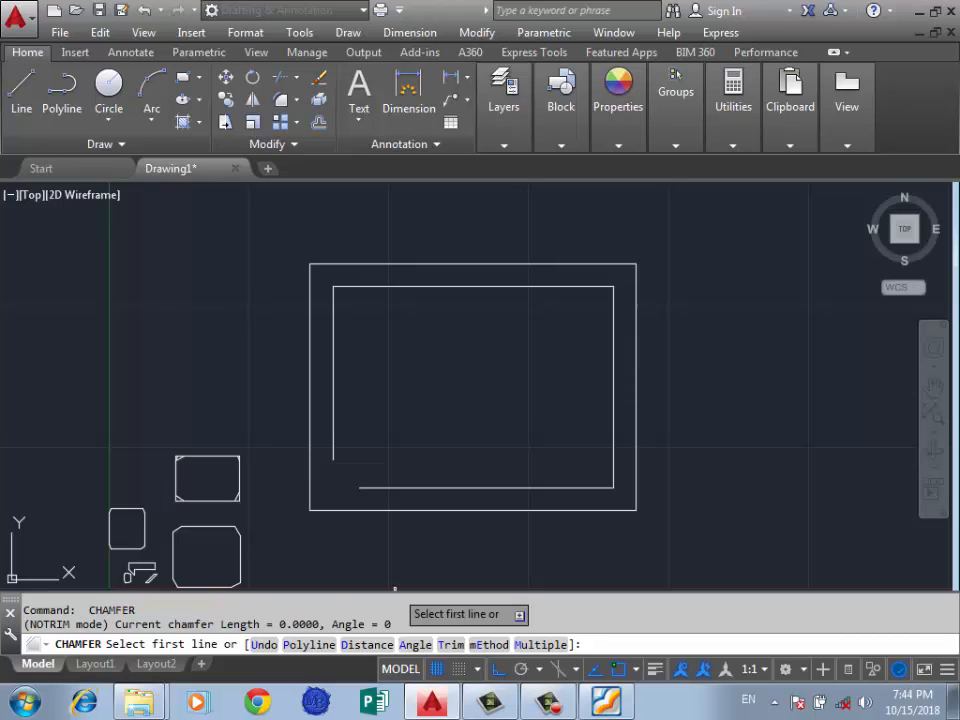
{"action": "type", "text": "T"}
{"action": "key", "text": "Return"}
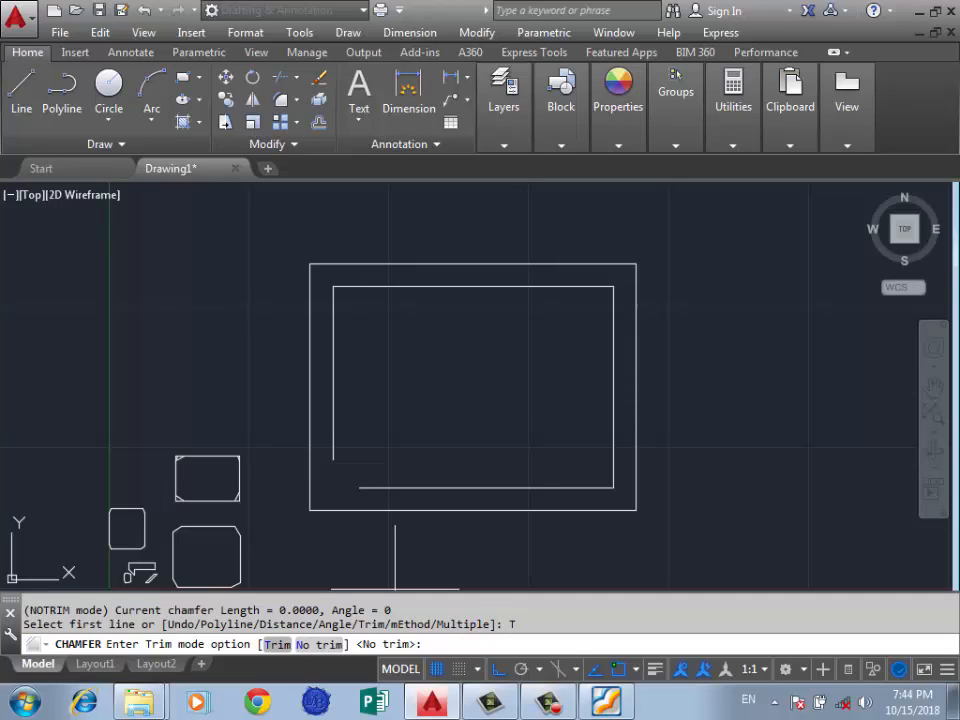
{"action": "type", "text": "T"}
{"action": "key", "text": "Return"}
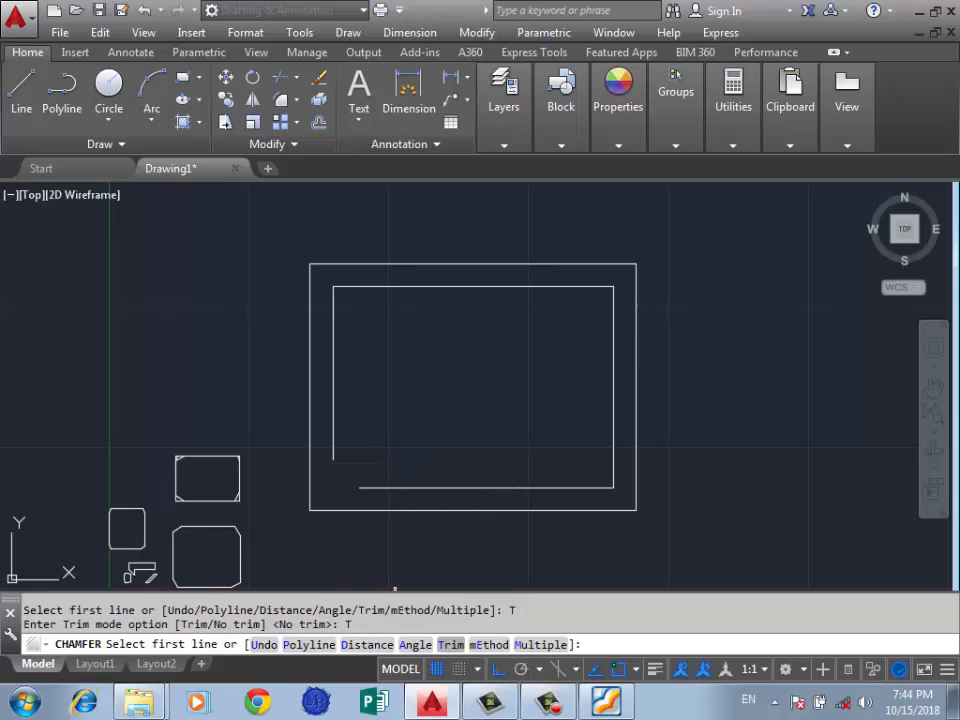
Step: Return Chamfer's trim mode to No trim and try to join the bottom and left lines at the gap
{"action": "type", "text": "T"}
{"action": "key", "text": "Return"}
{"action": "type", "text": "N"}
{"action": "key", "text": "Return"}
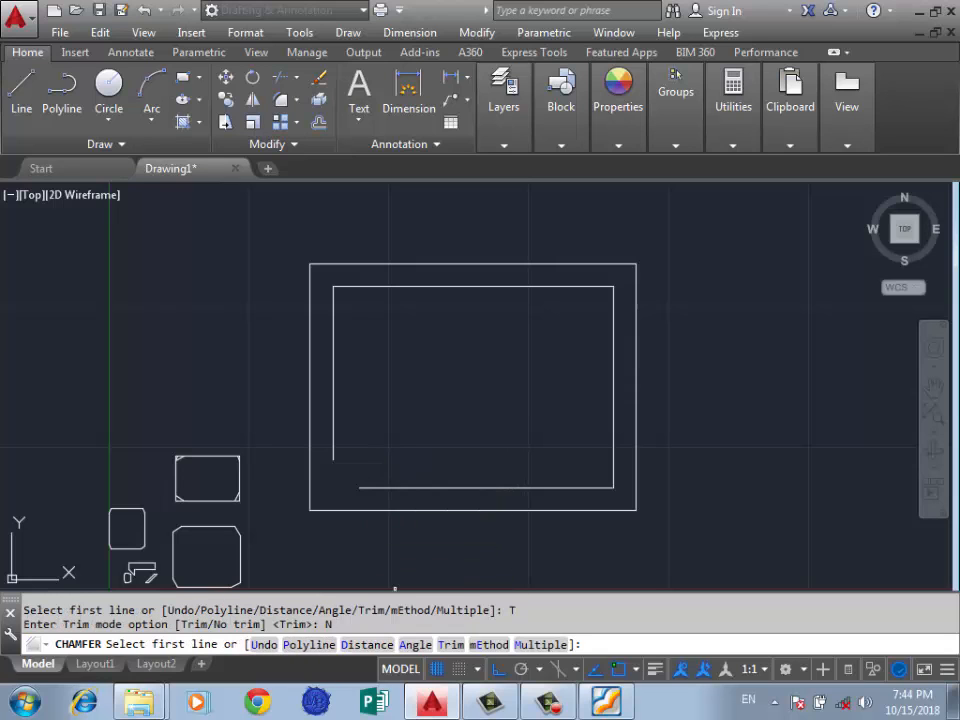
{"action": "left_click", "coordinate": [365, 487]}
{"action": "left_click", "coordinate": [333, 447]}
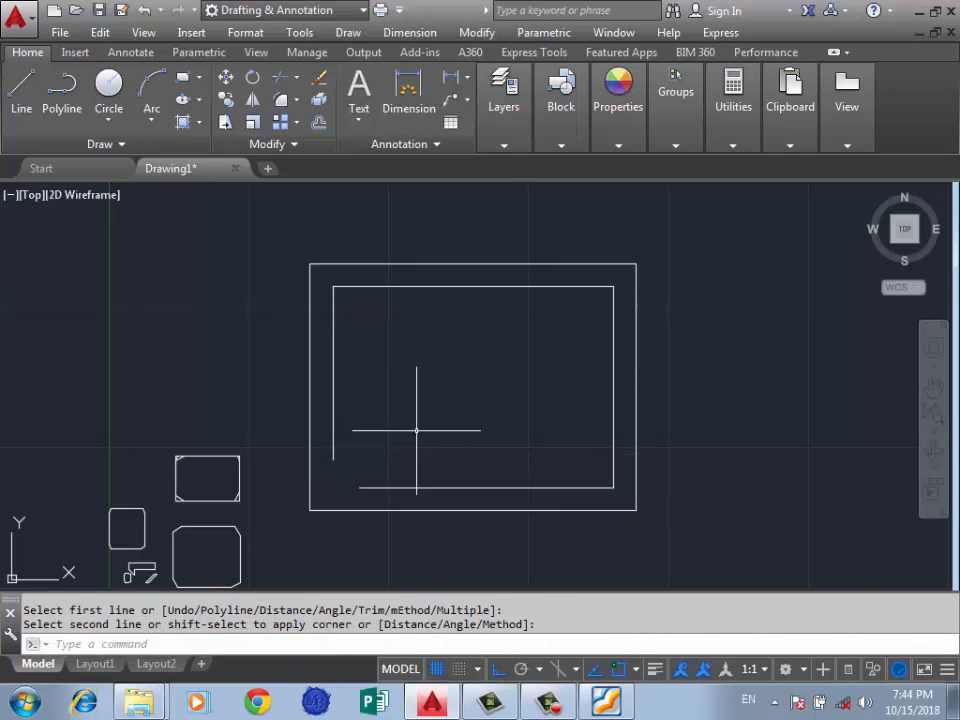
Step: Repeat Chamfer in No trim mode to try joining the inner rectangle's bottom and left lines at the lower-left gap
{"action": "scroll", "coordinate": [416, 431], "scroll_direction": "down", "scroll_amount": 2}
{"action": "scroll", "coordinate": [420, 418], "scroll_direction": "up", "scroll_amount": 2}
{"action": "key", "text": "Return"}
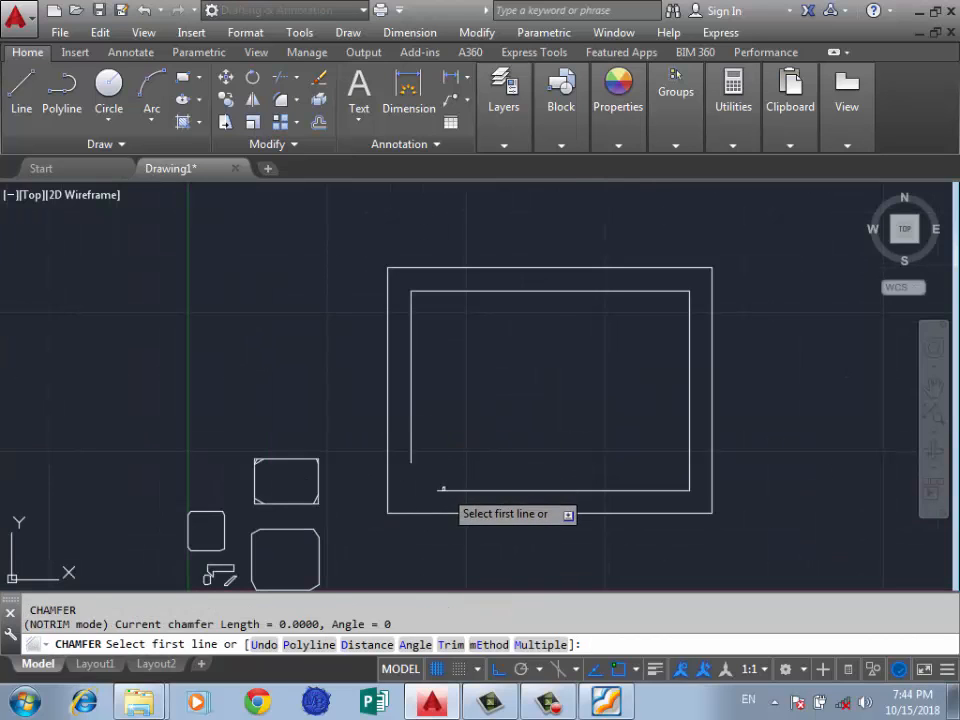
{"action": "left_click", "coordinate": [443, 489]}
{"action": "left_click", "coordinate": [411, 432]}
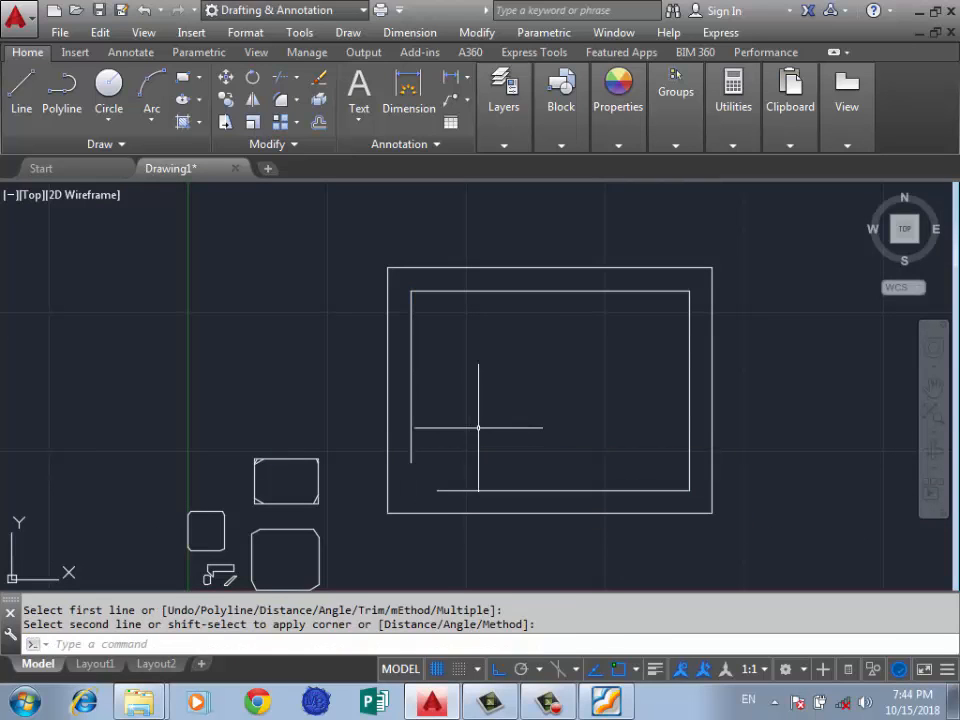
Step: Close the inner rectangle's lower-left gap with Chamfer's apply-corner override on the bottom and left lines, and undo it
{"action": "key", "text": "Return"}
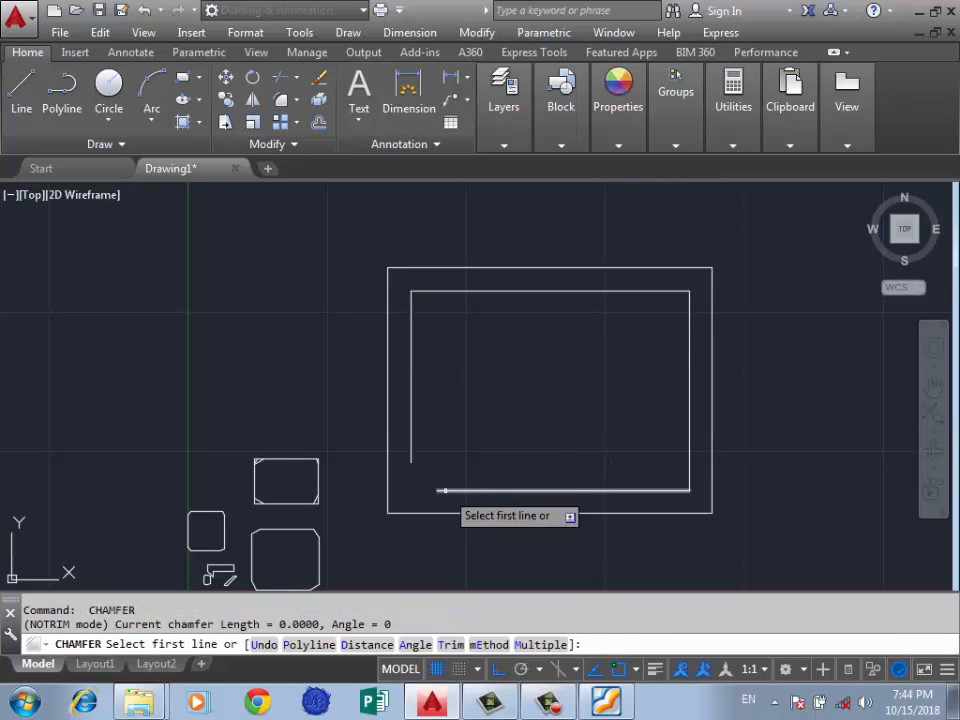
{"action": "left_click", "coordinate": [441, 490]}
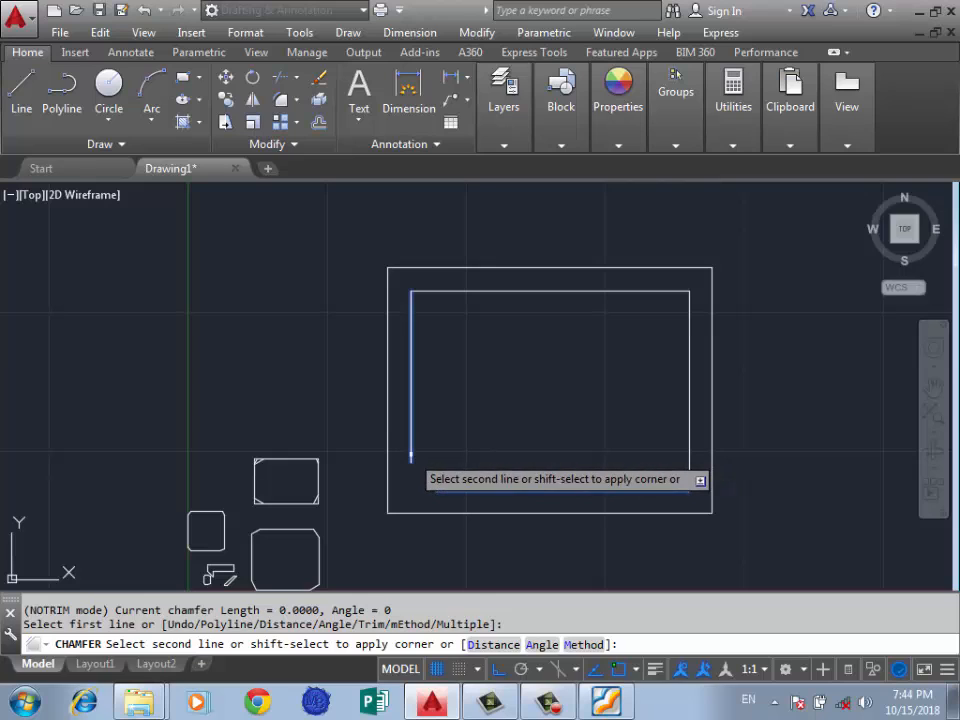
{"action": "left_click", "coordinate": [411, 454]}
{"action": "scroll", "coordinate": [494, 443], "scroll_direction": "down", "scroll_amount": 2}
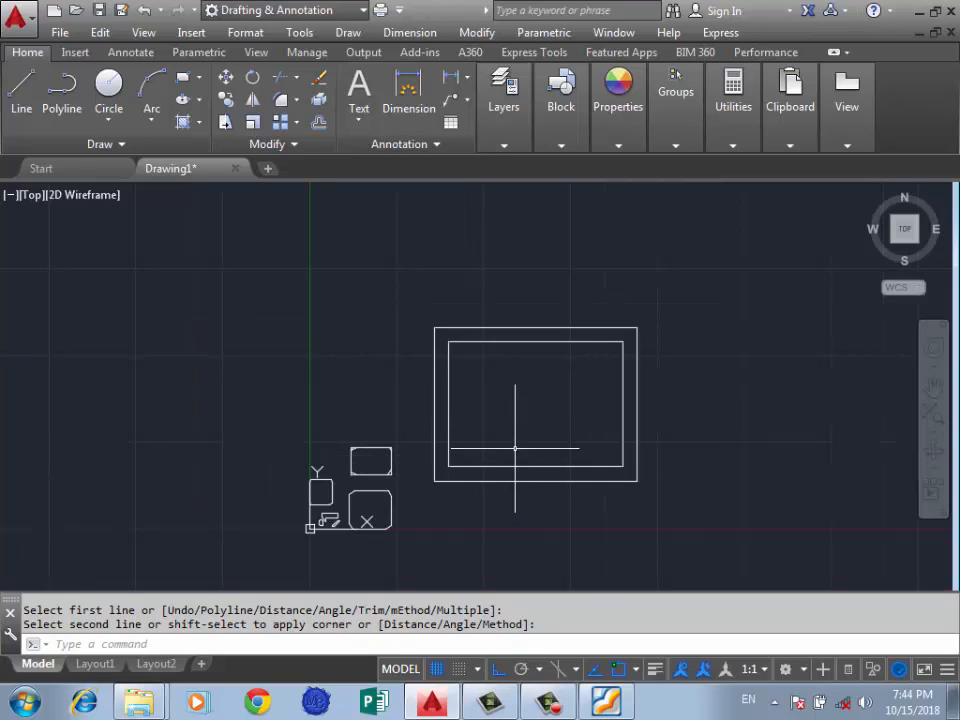
{"action": "key", "text": "ctrl+z"}
{"action": "key", "text": "ctrl+z"}
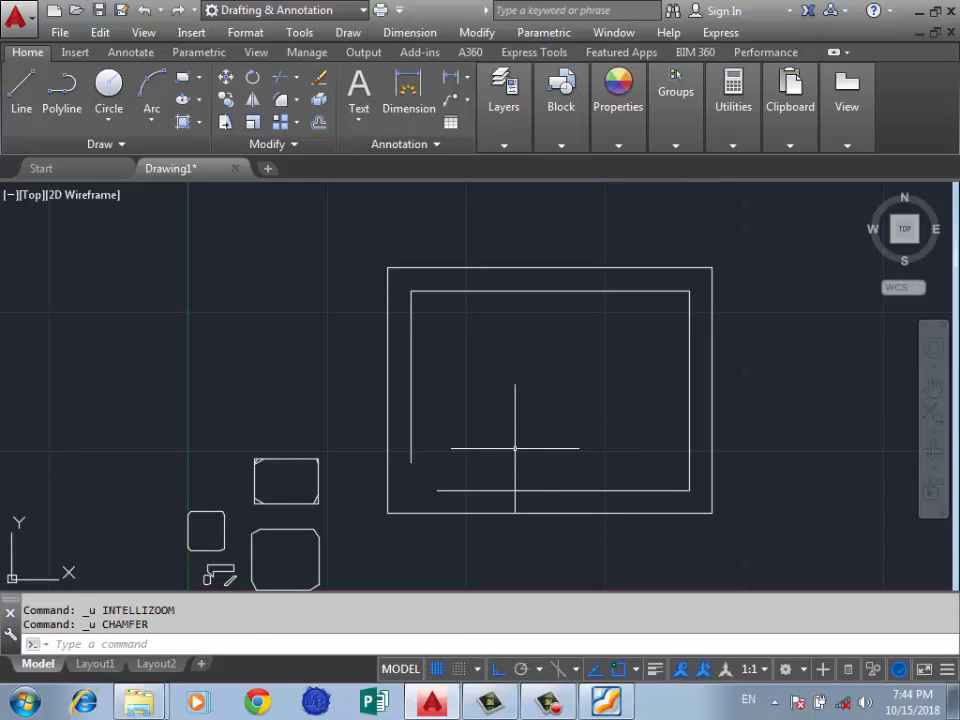
Step: Apply the Chamfer corner override to the bottom and left lines once more and undo the closed corner
{"action": "type", "text": "ha"}
{"action": "key", "text": "Return"}
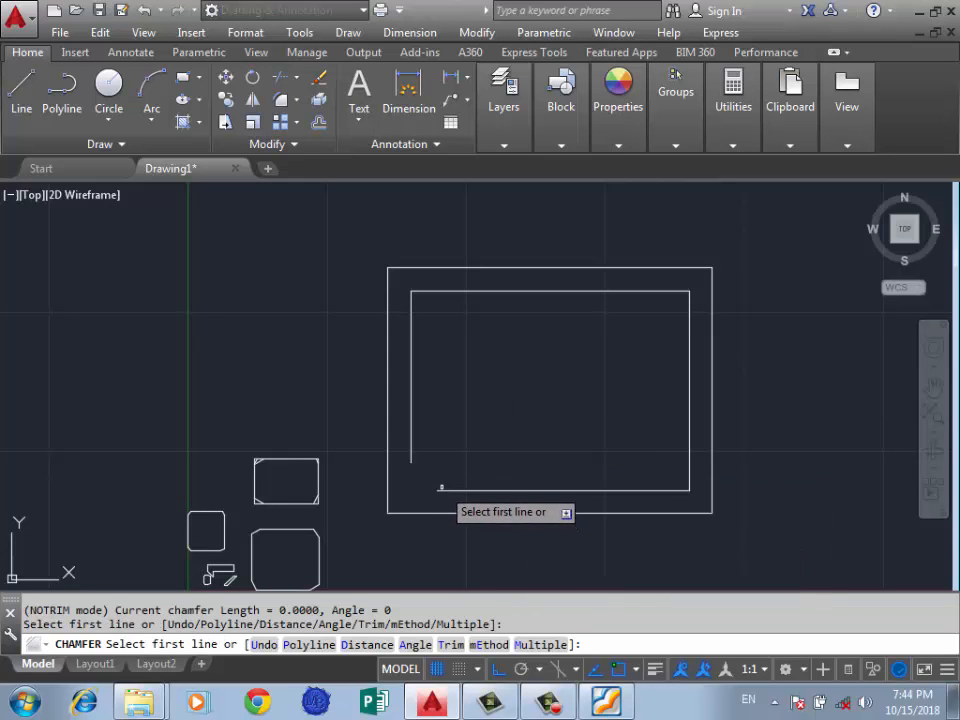
{"action": "left_click", "coordinate": [440, 491]}
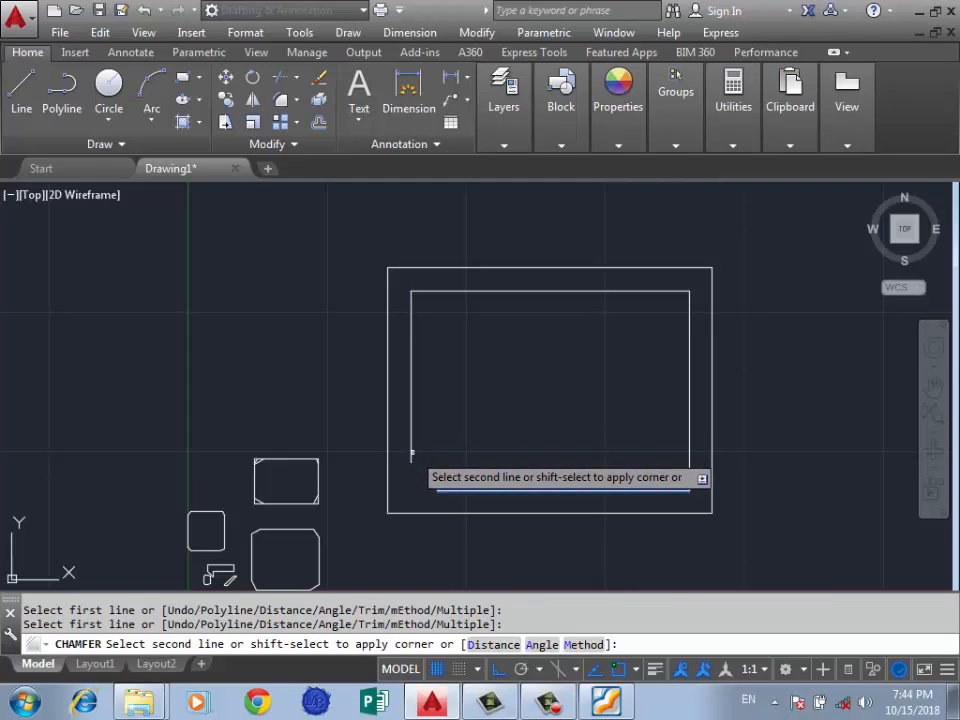
{"action": "left_click", "coordinate": [410, 457]}
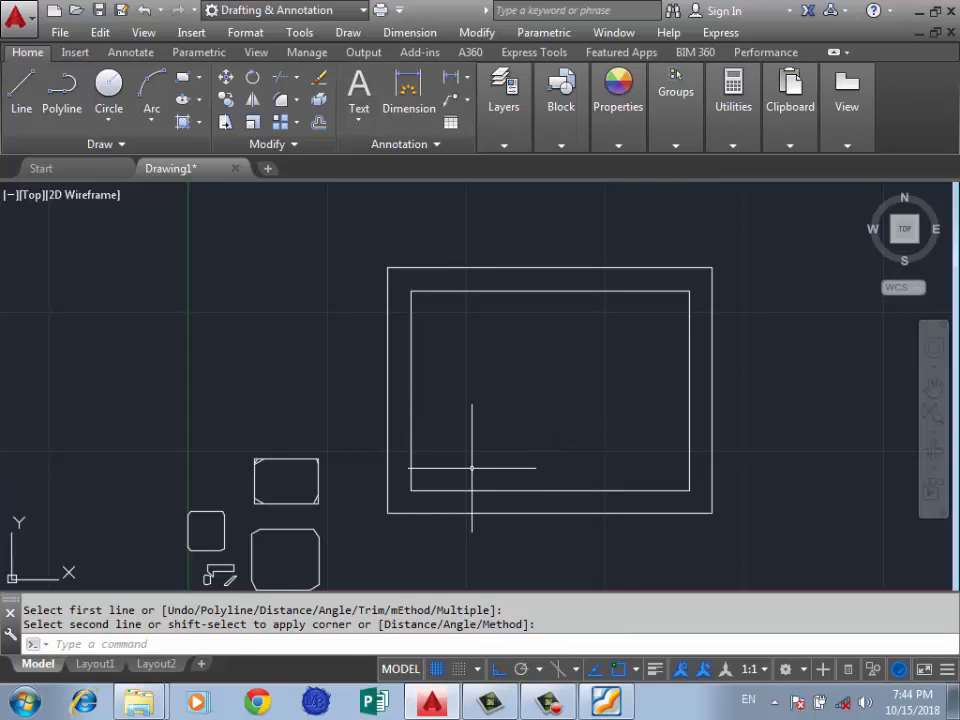
{"action": "key", "text": "ctrl+z"}
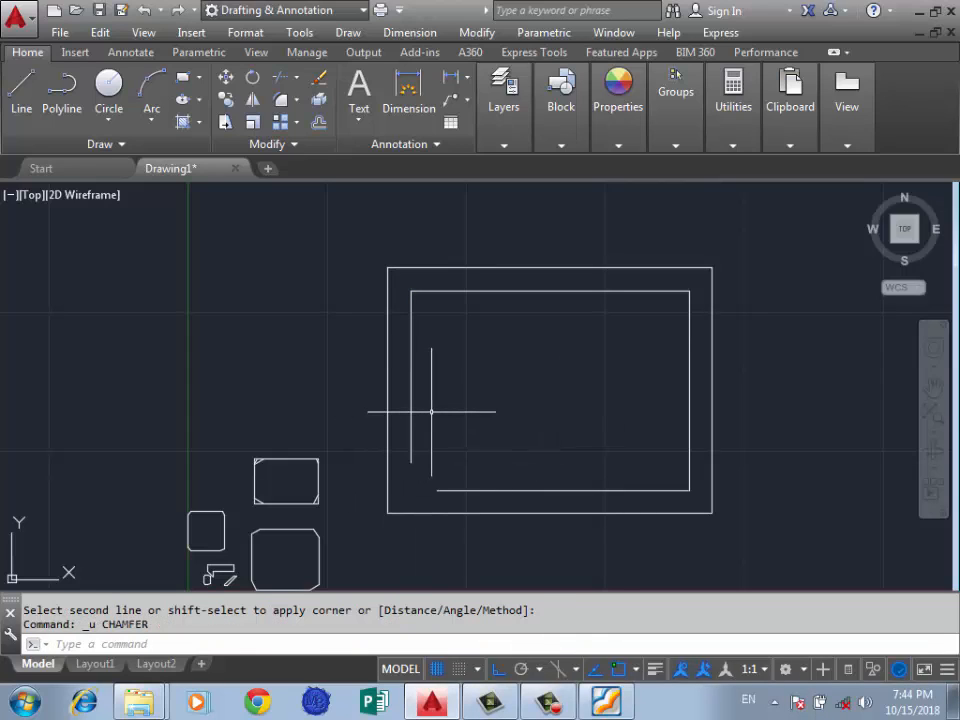
Step: Try to join the bottom and left lines at the lower-left gap with a zero-radius Fillet in No trim mode
{"action": "key", "text": "Return"}
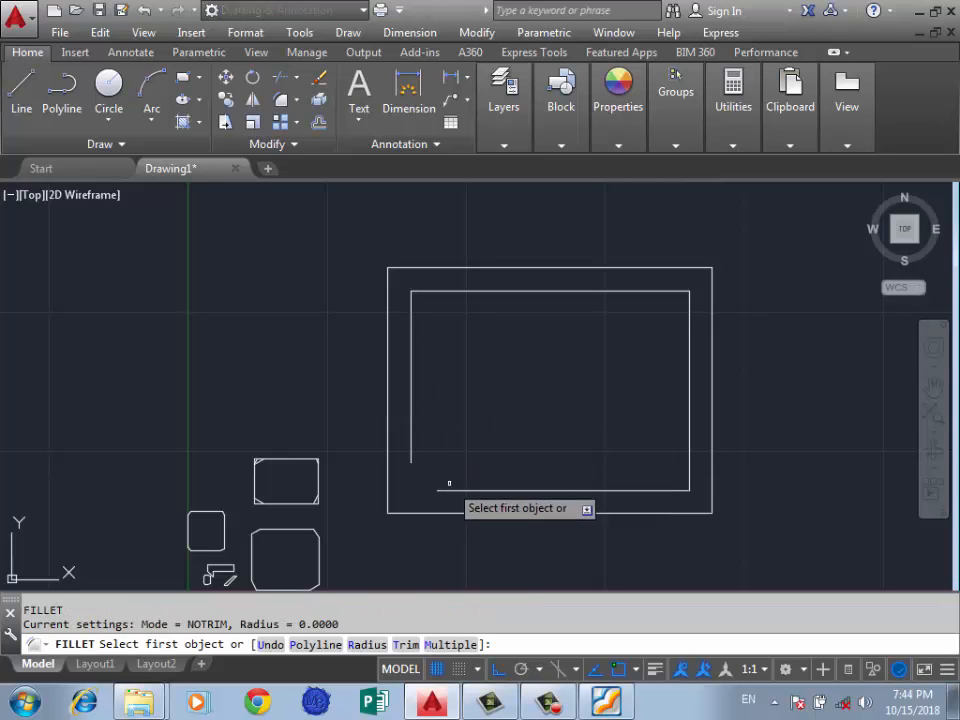
{"action": "left_click", "coordinate": [440, 489]}
{"action": "left_click", "coordinate": [411, 441]}
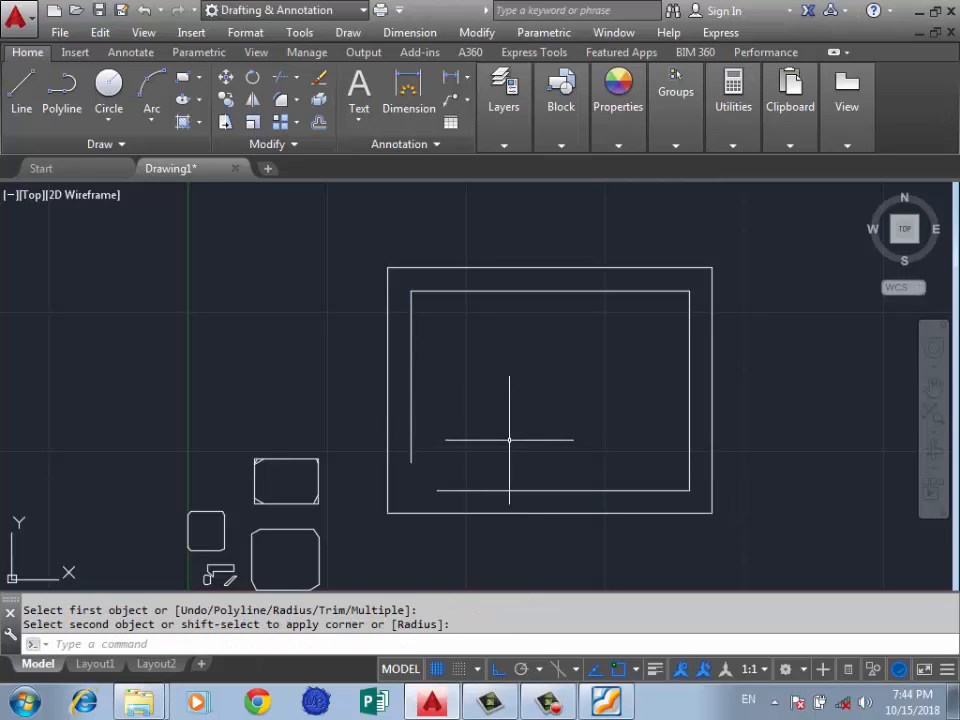
Step: Close the lower-left gap with Fillet's apply-corner override on the bottom and left lines, and undo it
{"action": "key", "text": "Return"}
{"action": "left_click", "coordinate": [440, 489]}
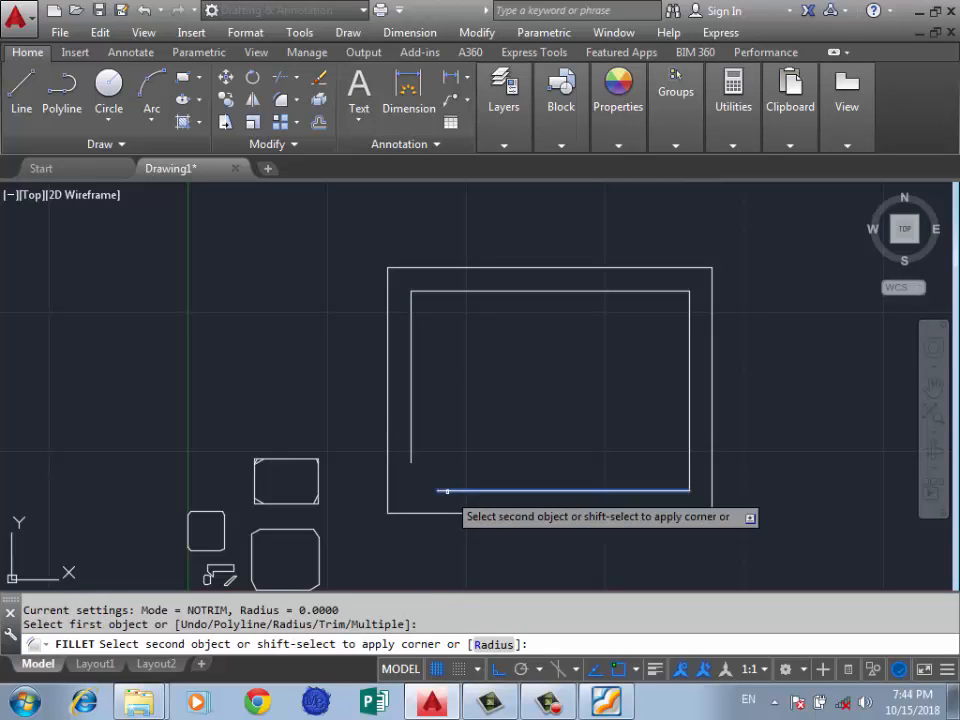
{"action": "left_click", "coordinate": [410, 452]}
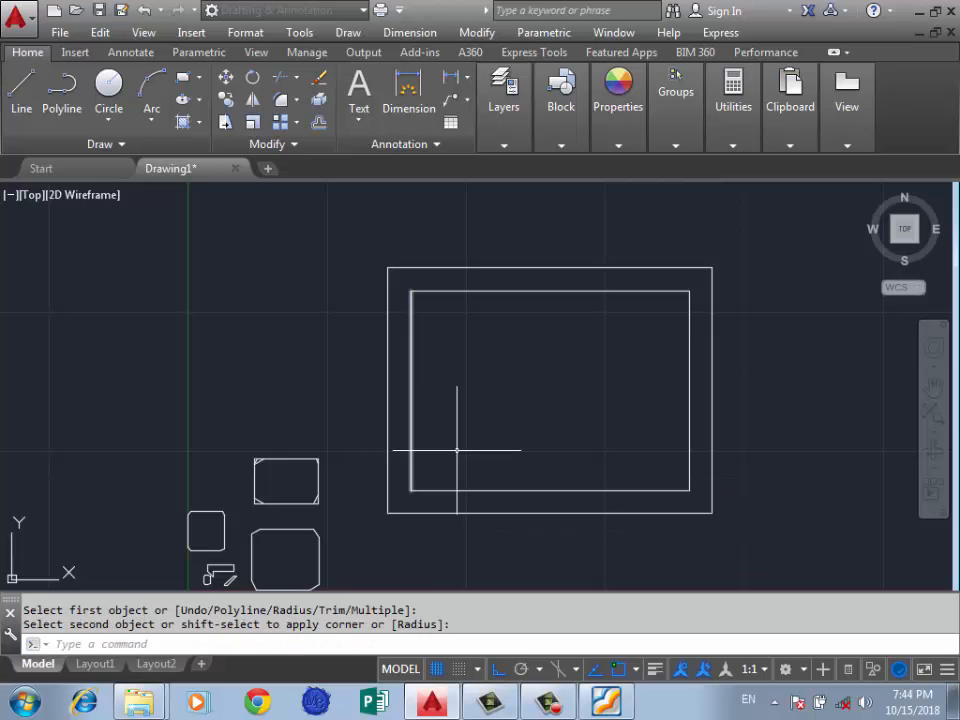
{"action": "scroll", "coordinate": [555, 425], "scroll_direction": "down", "scroll_amount": 4}
{"action": "scroll", "coordinate": [565, 421], "scroll_direction": "up", "scroll_amount": 2}
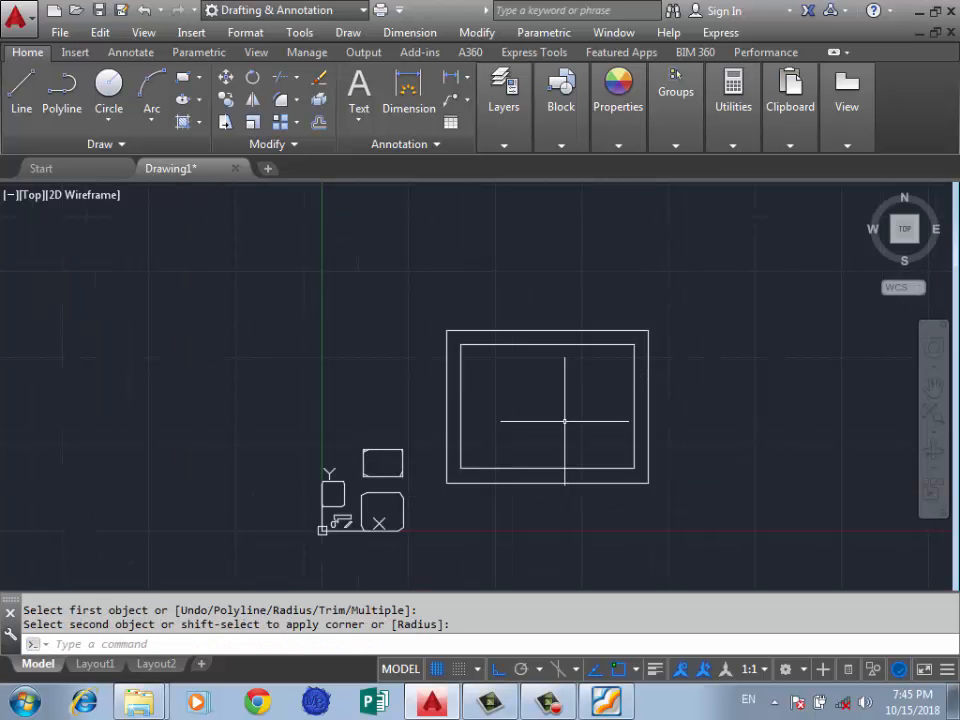
{"action": "key", "text": "ctrl+z"}
{"action": "key", "text": "ctrl+z"}
Step: Draw a rectangle by two corners in the empty area left of the existing shapes
{"action": "scroll", "coordinate": [570, 428], "scroll_direction": "down", "scroll_amount": 4}
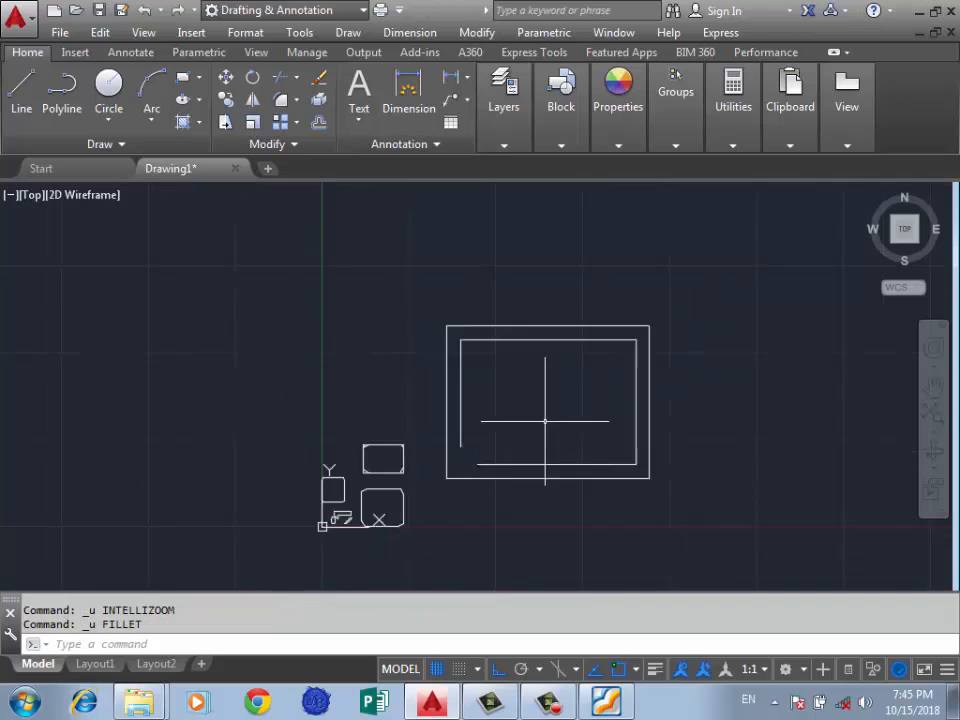
{"action": "scroll", "coordinate": [450, 476], "scroll_direction": "up", "scroll_amount": 4}
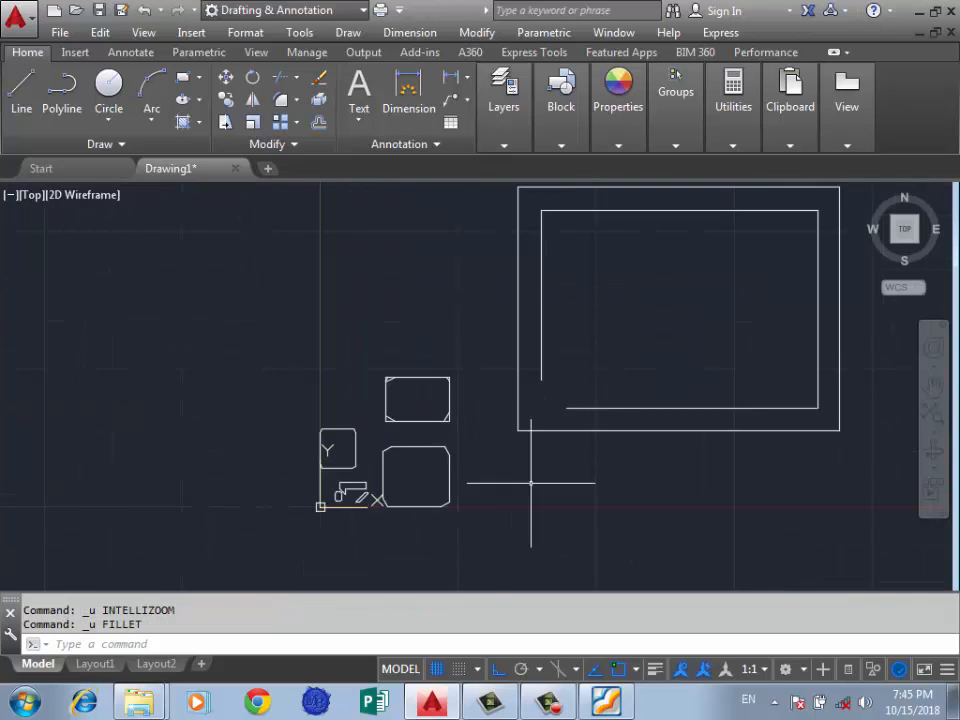
{"action": "scroll", "coordinate": [530, 485], "scroll_direction": "down", "scroll_amount": 2}
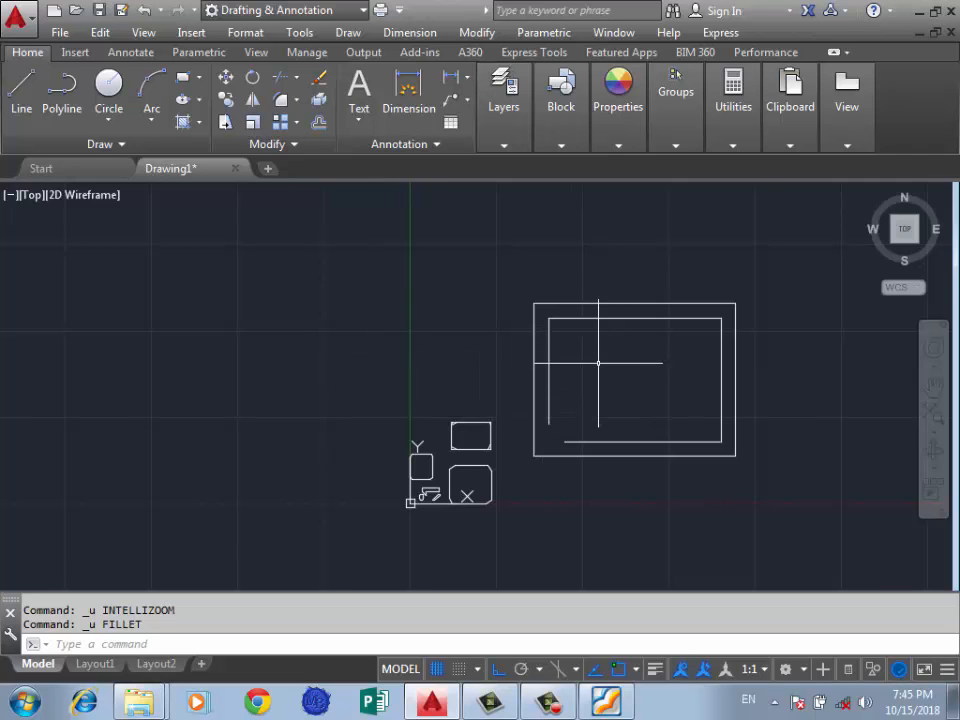
{"action": "middle_click_drag", "start_coordinate": [515, 386], "coordinate": [465, 399]}
{"action": "scroll", "coordinate": [498, 407], "scroll_direction": "down", "scroll_amount": 4}
{"action": "scroll", "coordinate": [498, 407], "scroll_direction": "up", "scroll_amount": 2}
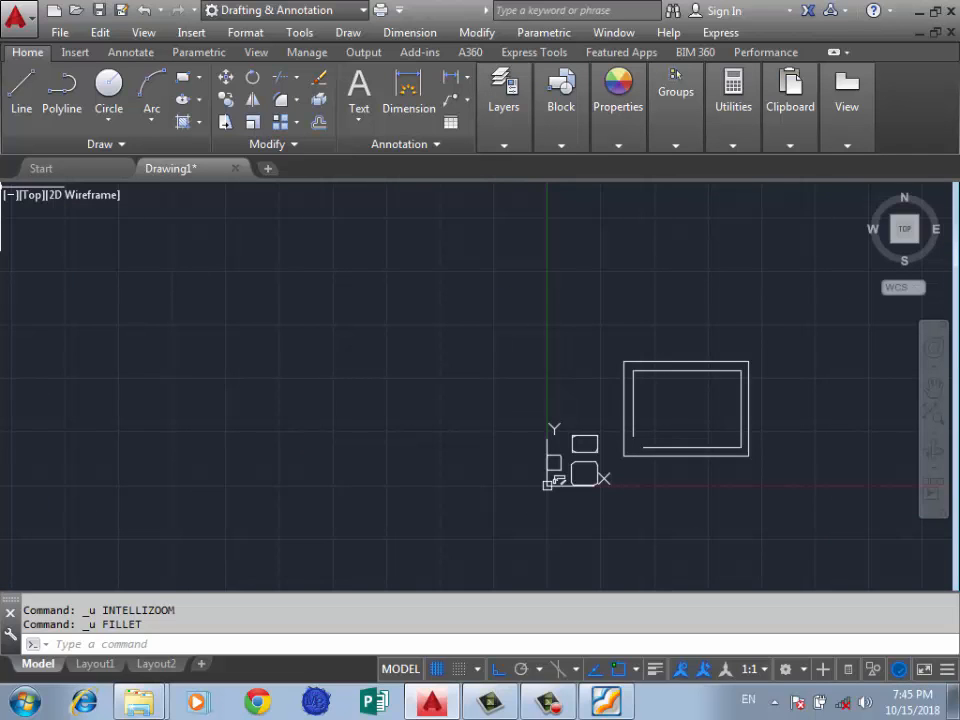
{"action": "left_click", "coordinate": [184, 77]}
{"action": "left_click", "coordinate": [481, 394]}
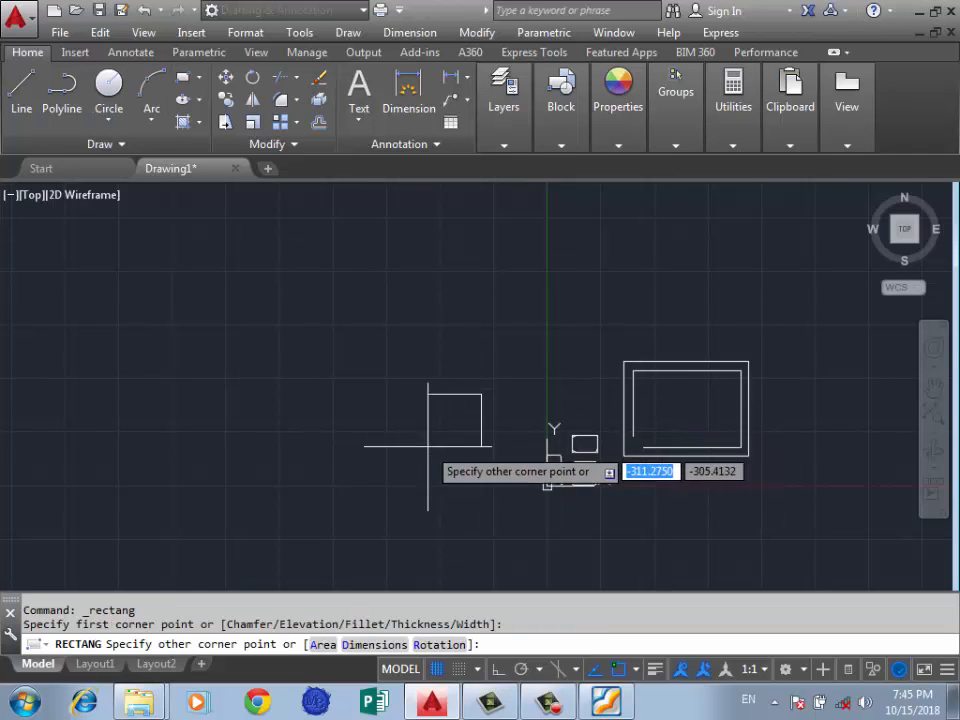
{"action": "left_click", "coordinate": [432, 433]}
Step: Draw a smaller rectangle centrally inside the new rectangle
{"action": "scroll", "coordinate": [432, 433], "scroll_direction": "up", "scroll_amount": 5}
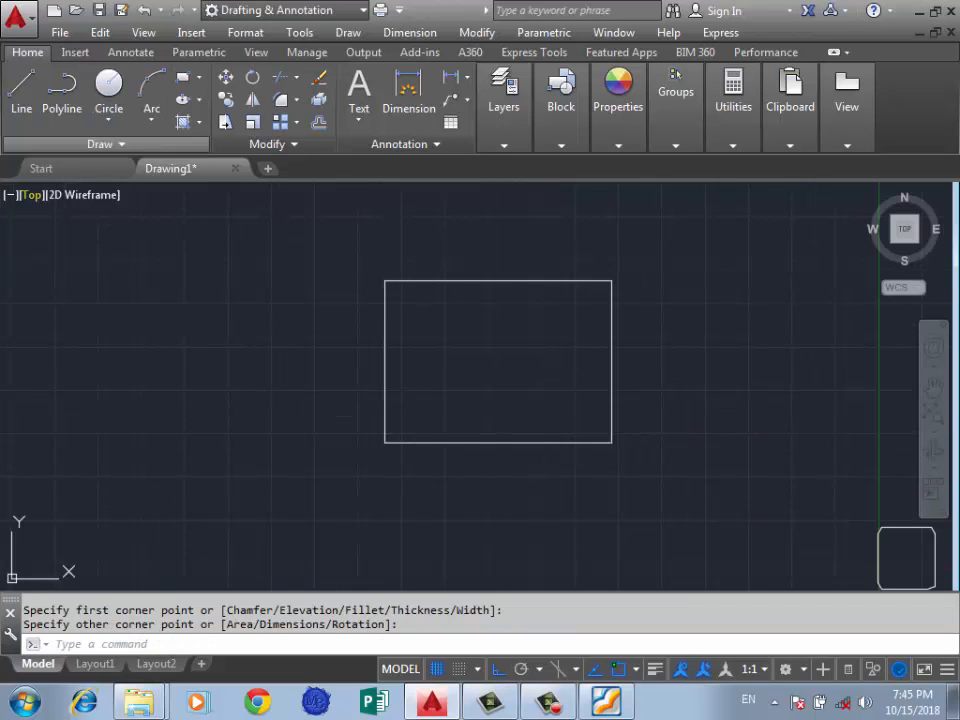
{"action": "left_click", "coordinate": [184, 77]}
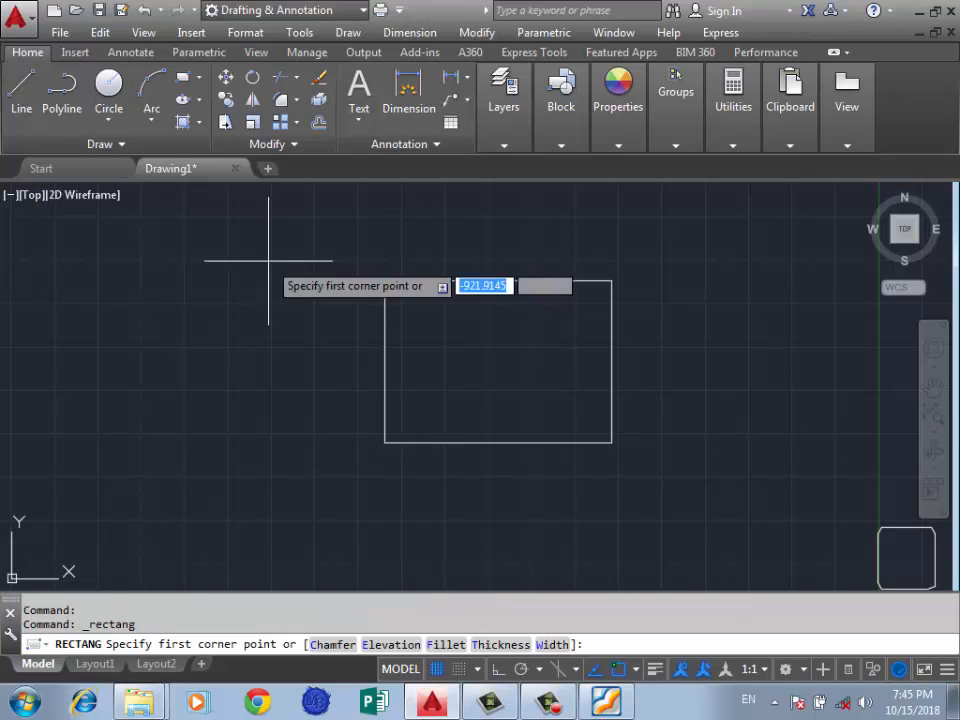
{"action": "left_click", "coordinate": [547, 330]}
{"action": "left_click", "coordinate": [456, 386]}
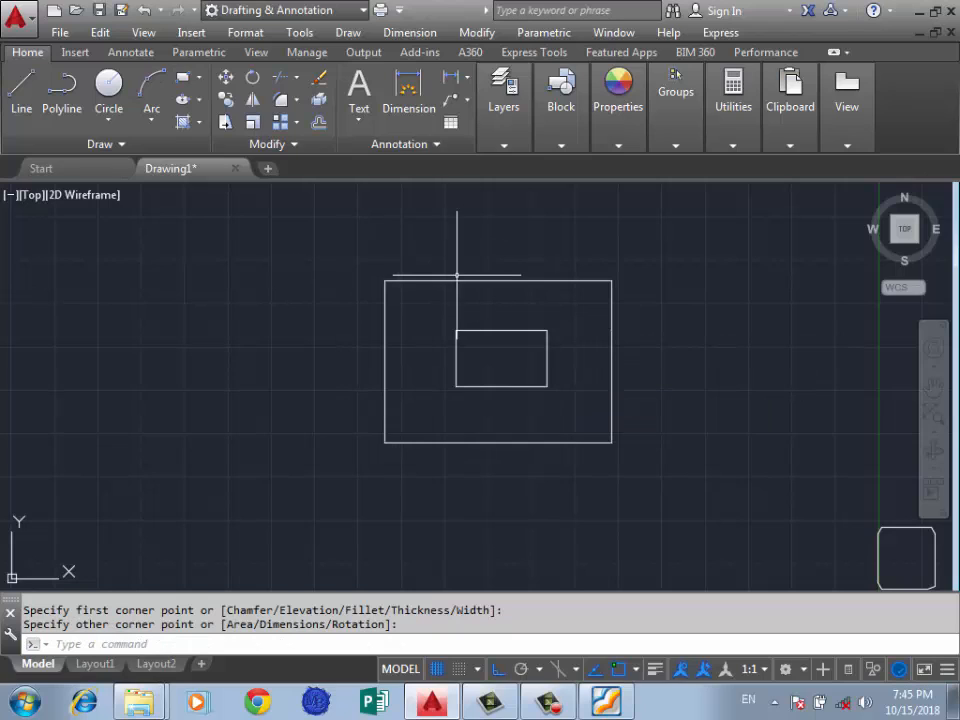
Step: Fillet the small inner rectangle's upper-left corner with a radius of 5 in No trim mode
{"action": "left_click", "coordinate": [477, 32]}
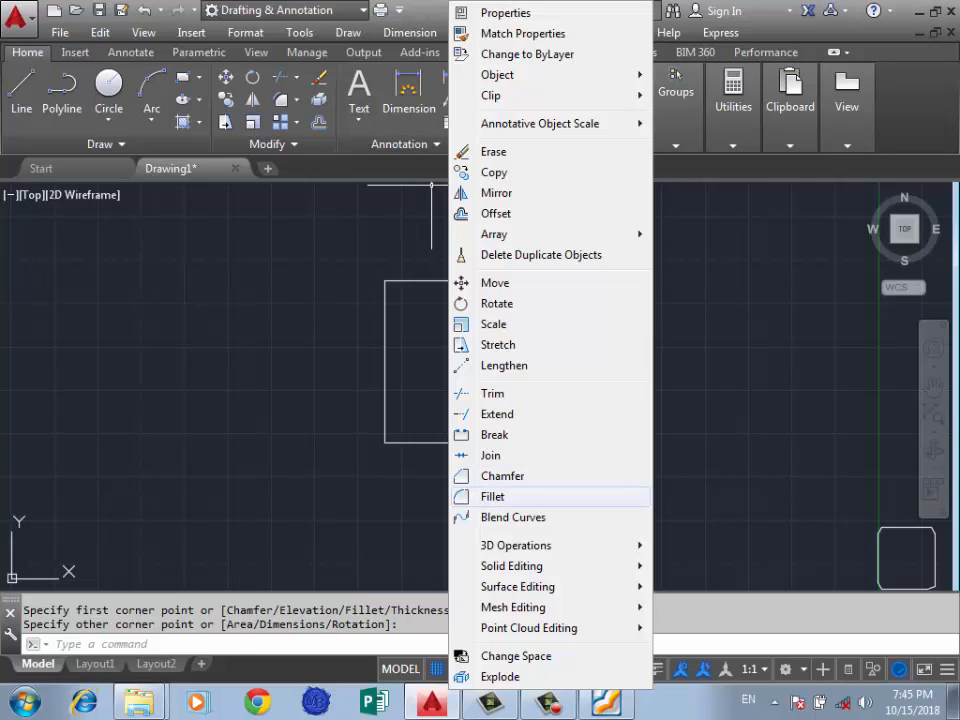
{"action": "left_click", "coordinate": [493, 496]}
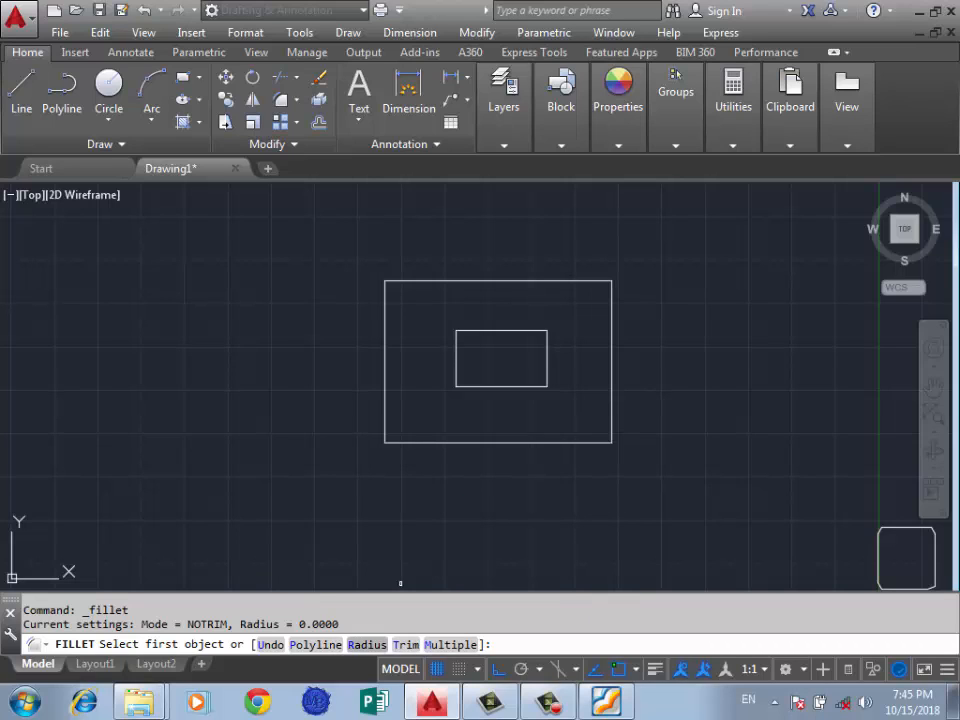
{"action": "type", "text": "R"}
{"action": "key", "text": "Return"}
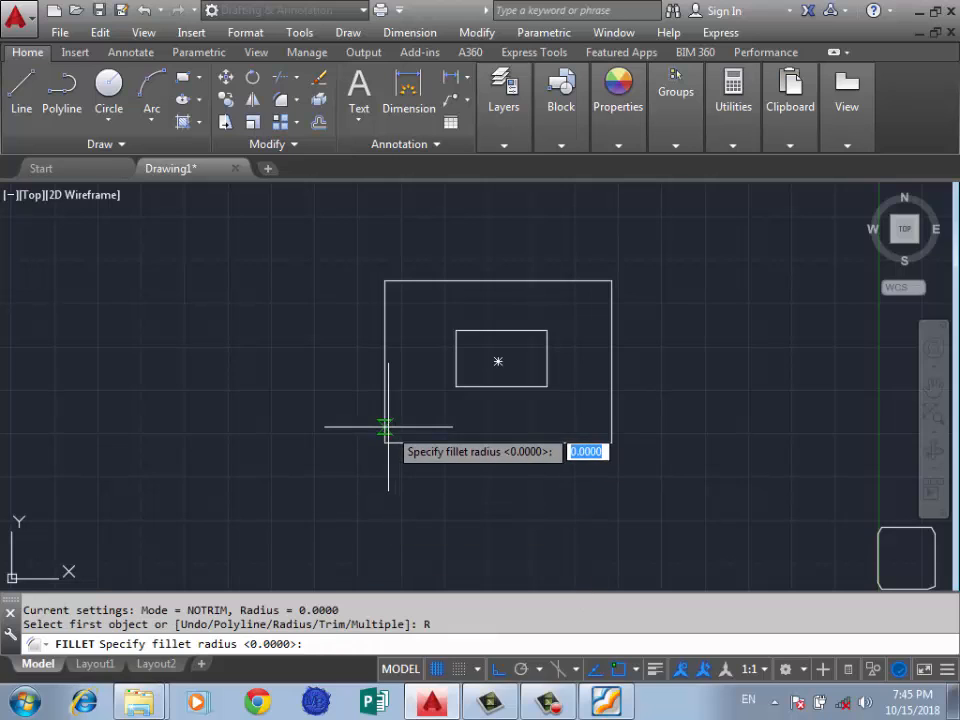
{"action": "scroll", "coordinate": [477, 331], "scroll_direction": "up", "scroll_amount": 2}
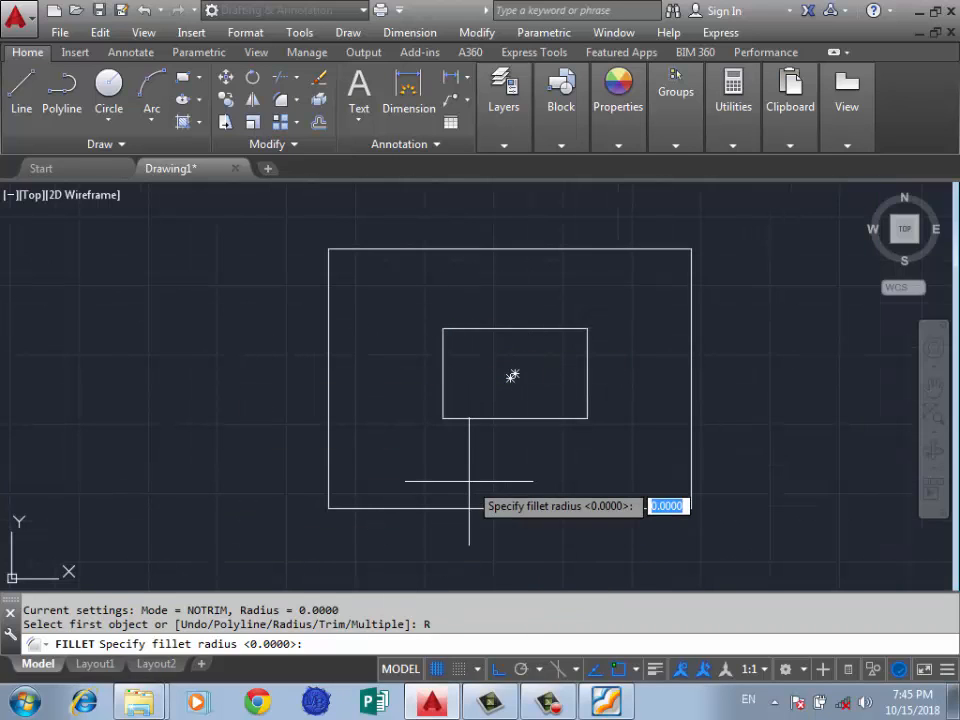
{"action": "type", "text": "5"}
{"action": "key", "text": "Return"}
{"action": "left_click", "coordinate": [469, 328]}
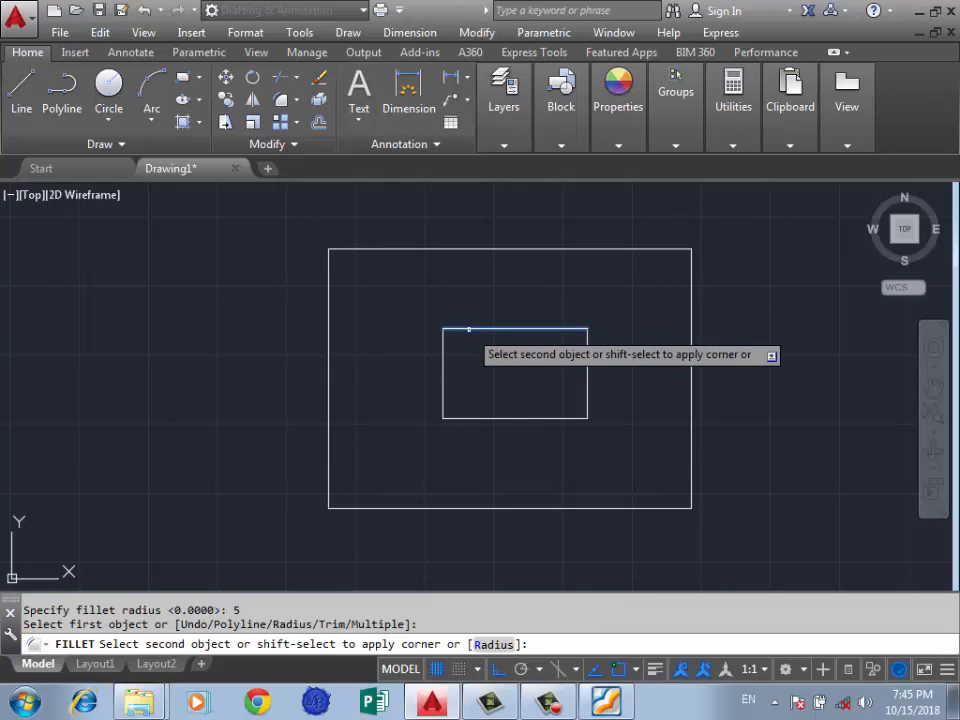
{"action": "left_click", "coordinate": [440, 356]}
{"action": "scroll", "coordinate": [443, 313], "scroll_direction": "up", "scroll_amount": 4}
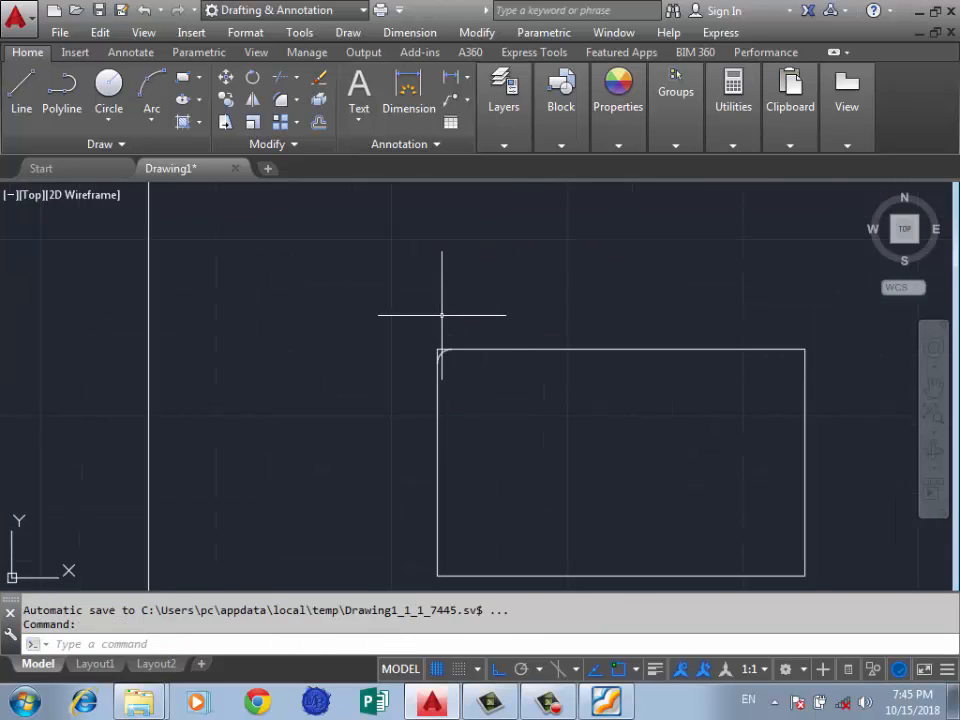
Step: Restart Fillet and set its radius to 20
{"action": "scroll", "coordinate": [374, 339], "scroll_direction": "down", "scroll_amount": 4}
{"action": "key", "text": "Return"}
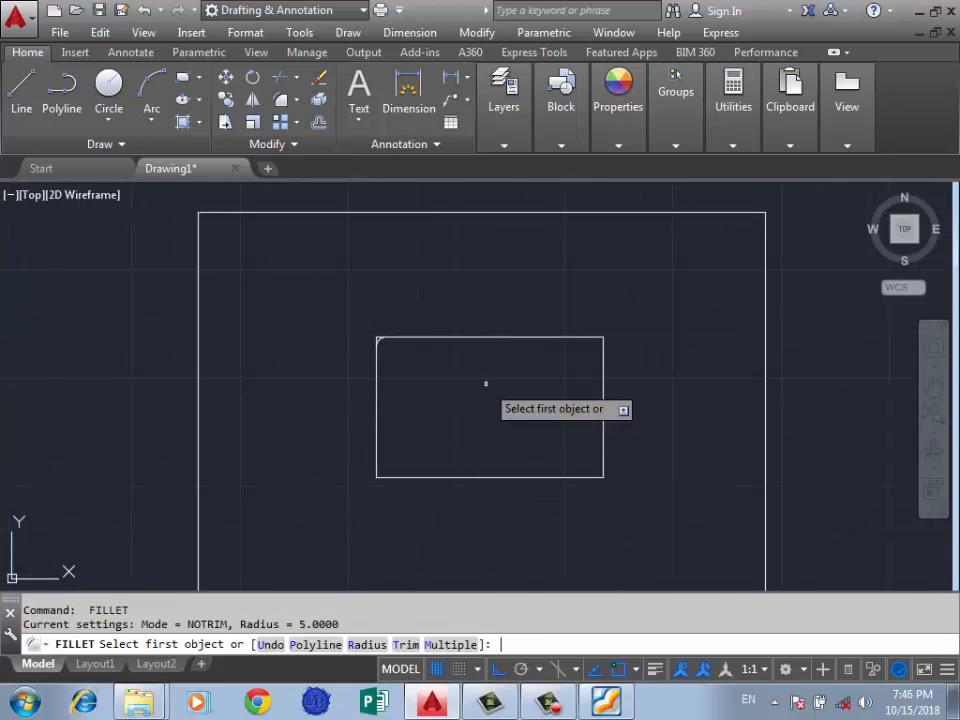
{"action": "scroll", "coordinate": [587, 339], "scroll_direction": "up", "scroll_amount": 2}
{"action": "type", "text": "R"}
{"action": "key", "text": "Return"}
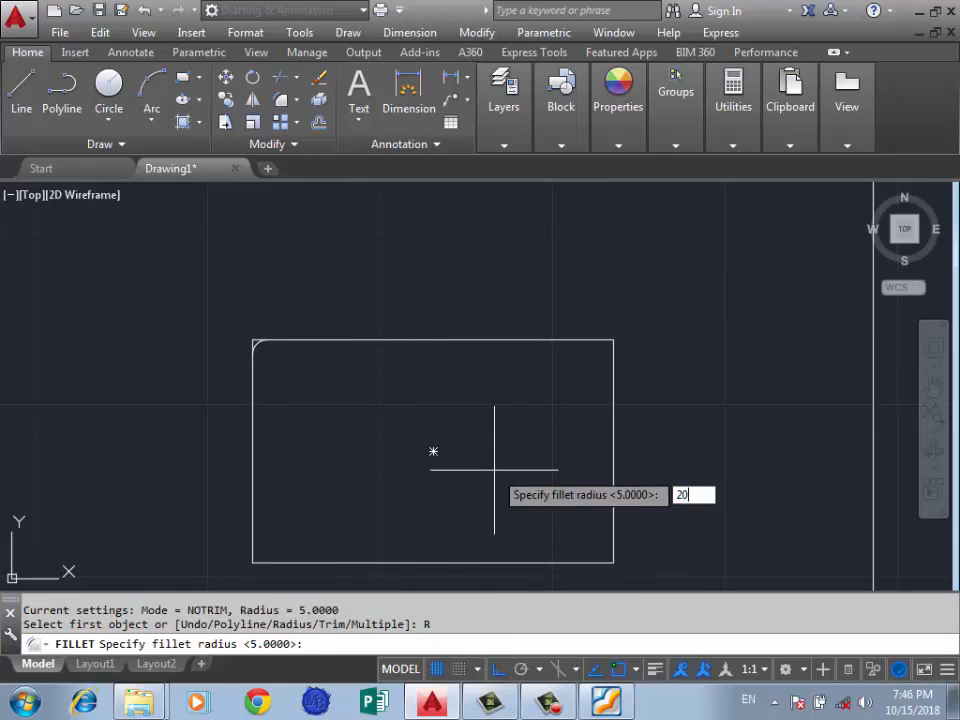
{"action": "key", "text": "Return"}
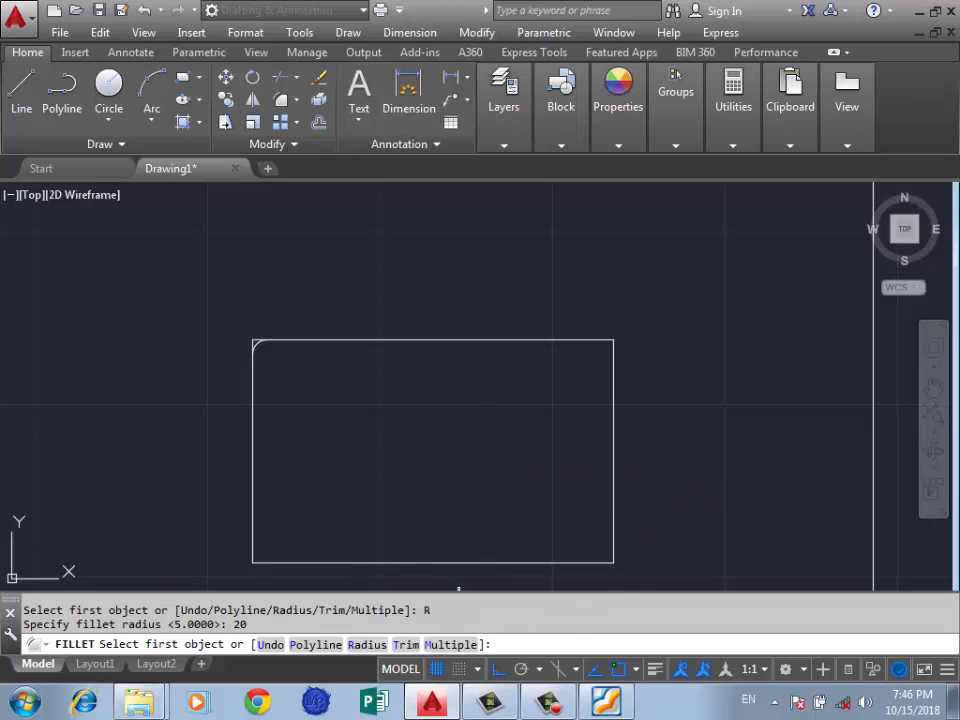
Step: Switch the running Fillet command's trim mode to Trim
{"action": "scroll", "coordinate": [211, 311], "scroll_direction": "up", "scroll_amount": 2}
{"action": "scroll", "coordinate": [440, 500], "scroll_direction": "down", "scroll_amount": 2}
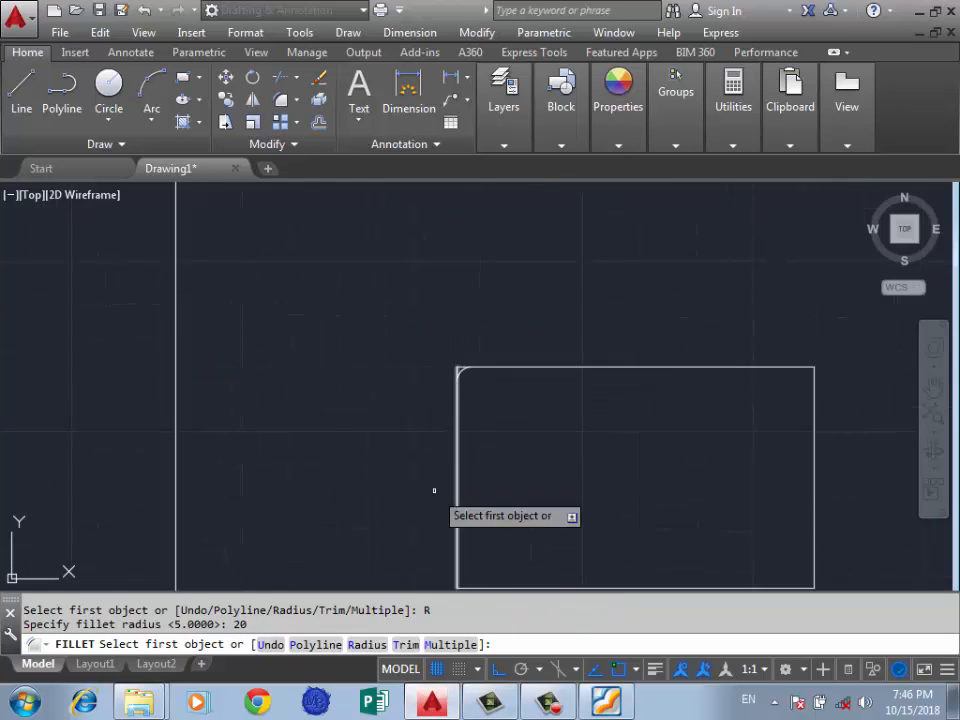
{"action": "type", "text": "T"}
{"action": "key", "text": "Return"}
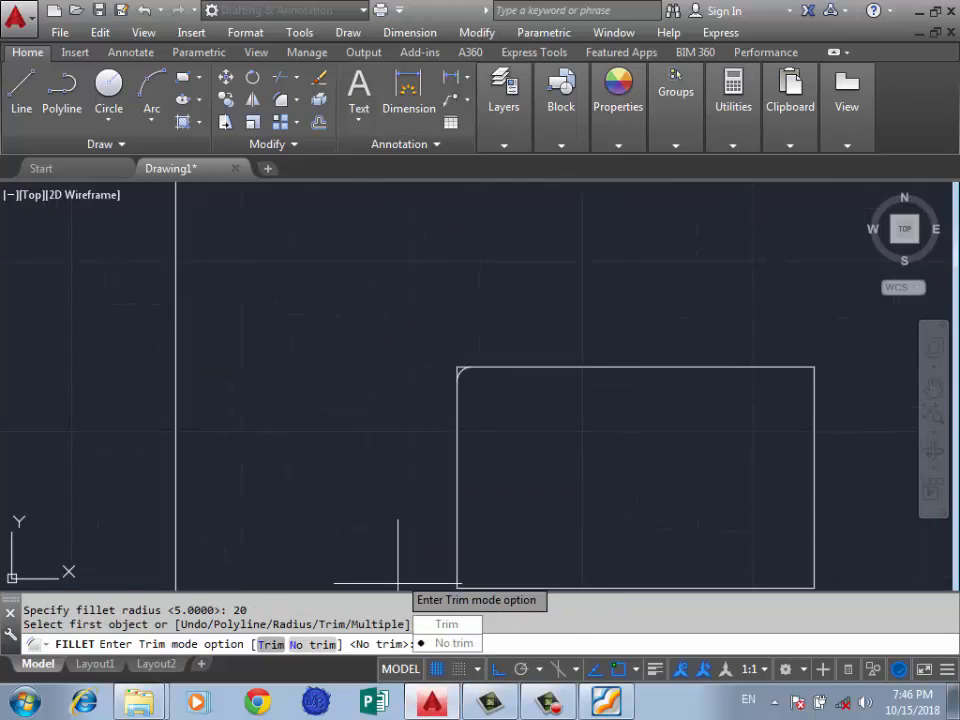
{"action": "key", "text": "Down"}
{"action": "key", "text": "Return"}
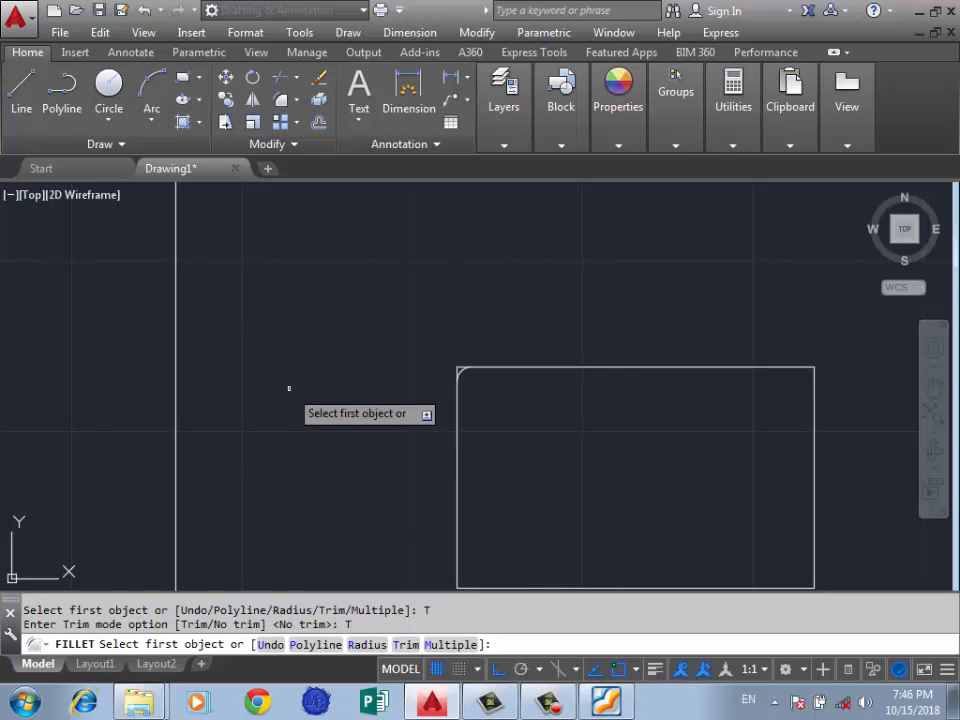
Step: Fillet the small inner rectangle's upper-right corner, trimming the corner edges
{"action": "scroll", "coordinate": [300, 388], "scroll_direction": "down", "scroll_amount": 2}
{"action": "left_click", "coordinate": [627, 406]}
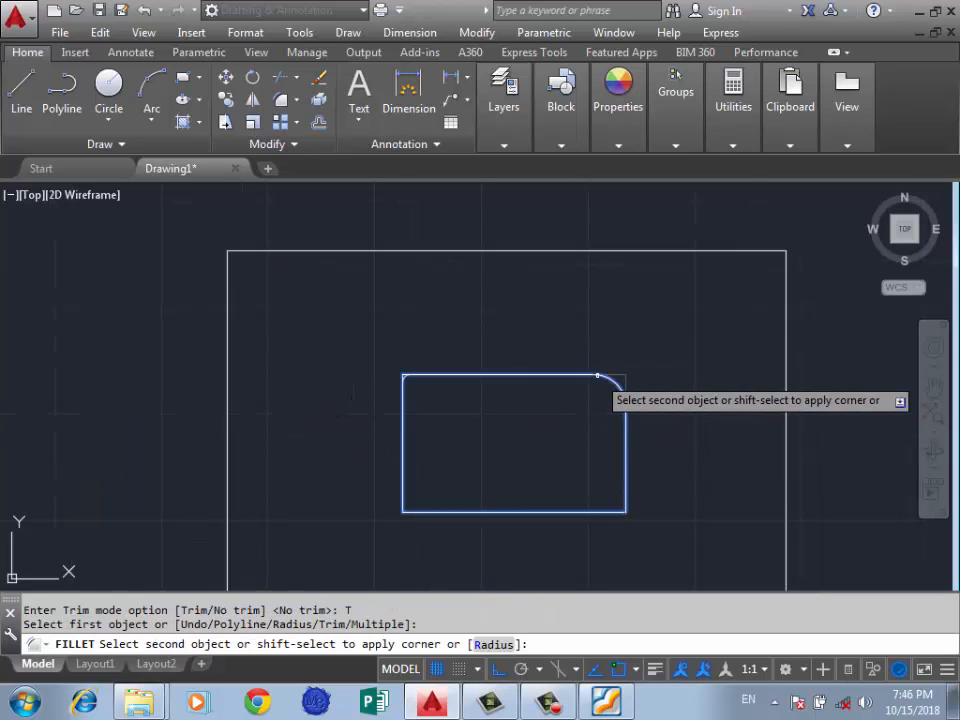
{"action": "left_click", "coordinate": [602, 376]}
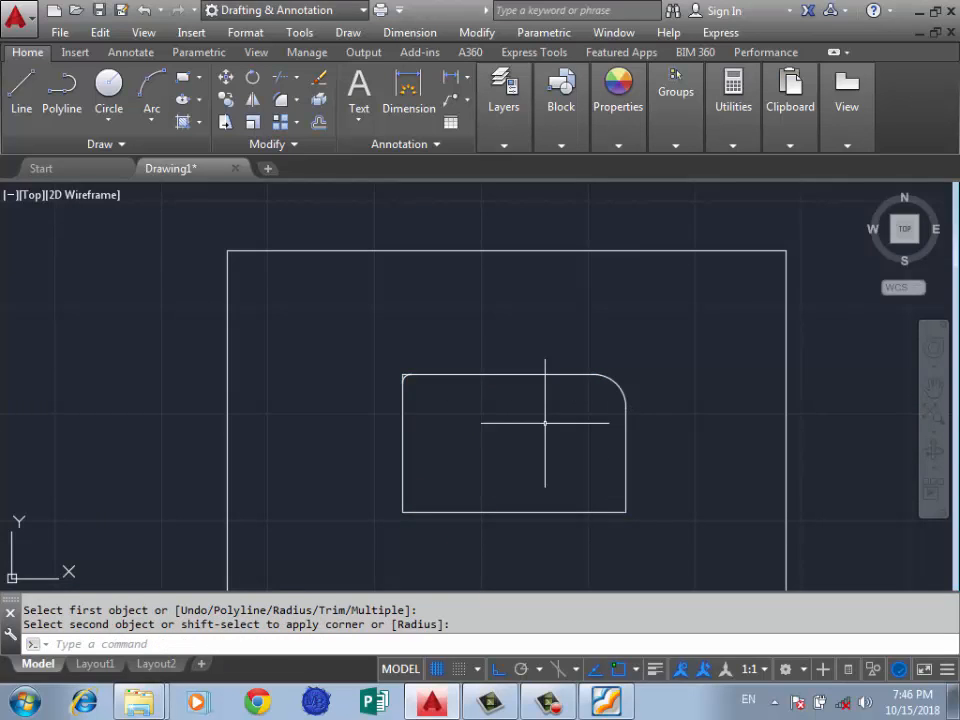
Step: Fillet all corners of the outer rectangle at once with Fillet's Polyline option and a radius of 45
{"action": "scroll", "coordinate": [508, 335], "scroll_direction": "down", "scroll_amount": 4}
{"action": "key", "text": "Return"}
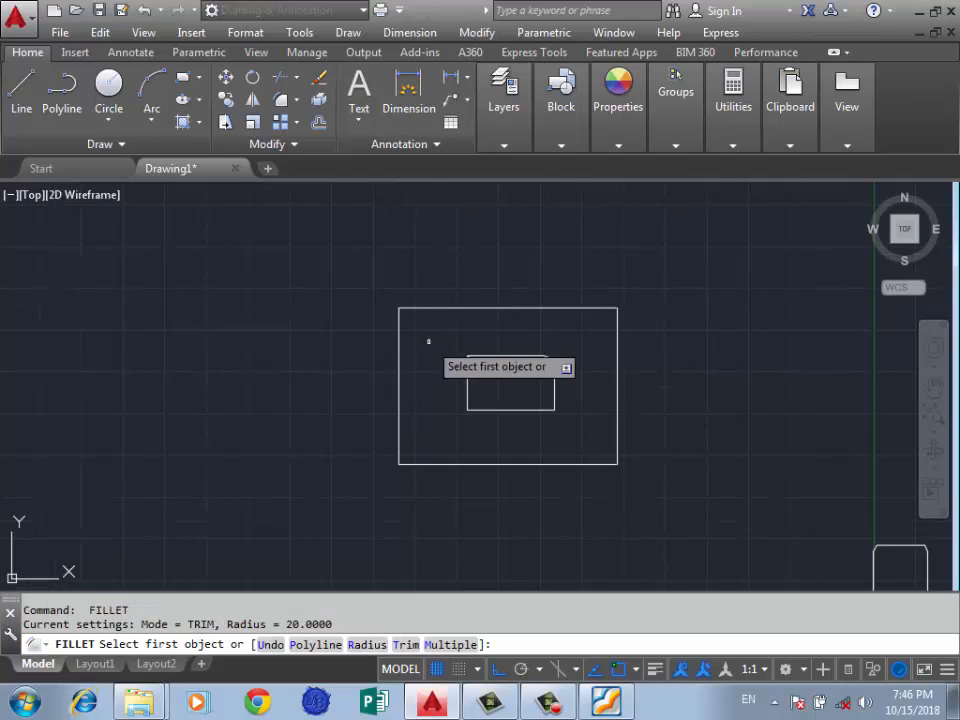
{"action": "type", "text": "P"}
{"action": "key", "text": "Return"}
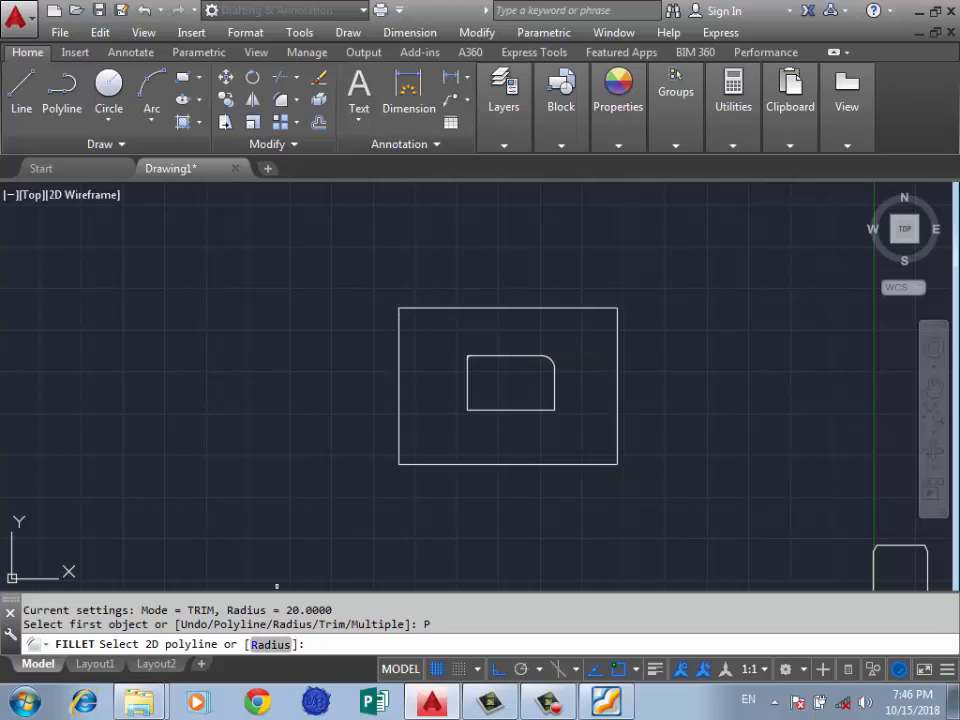
{"action": "type", "text": "R"}
{"action": "key", "text": "Return"}
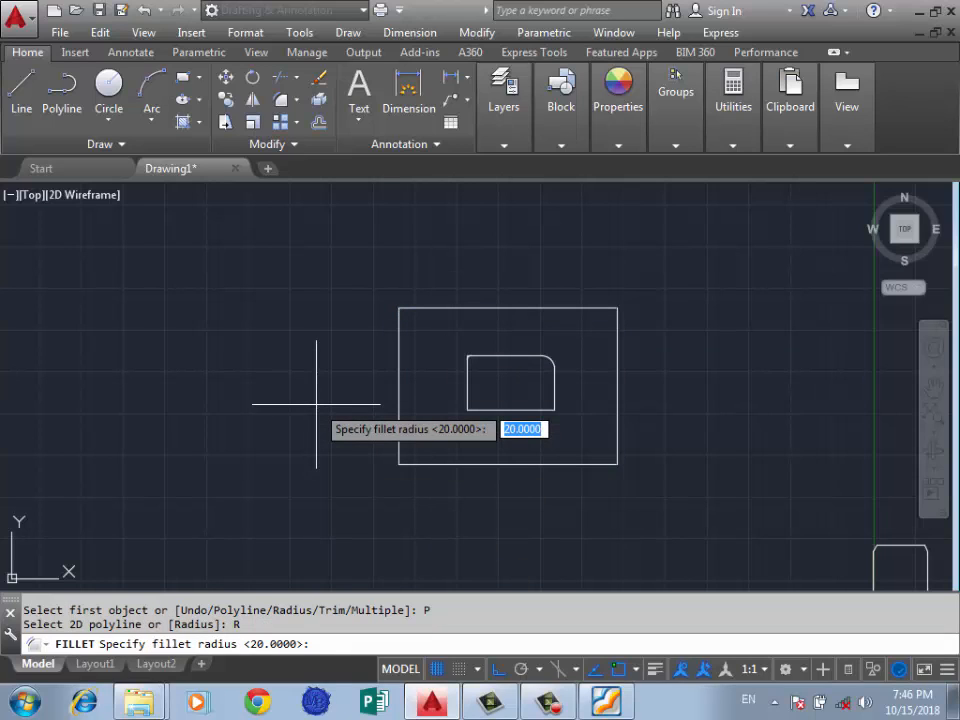
{"action": "type", "text": "45"}
{"action": "key", "text": "Return"}
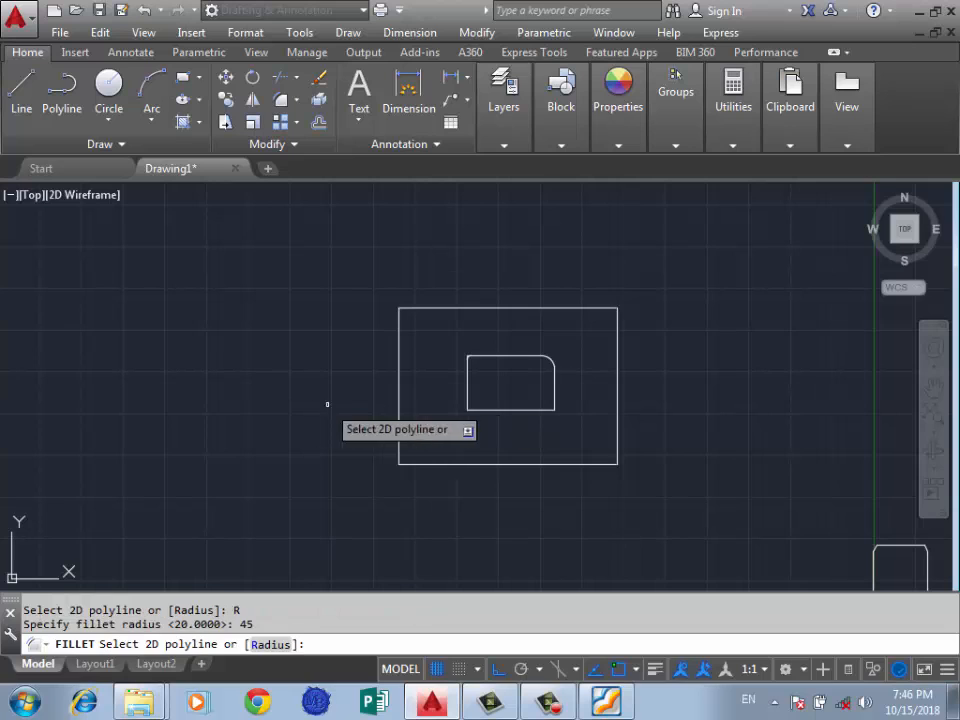
{"action": "left_click", "coordinate": [438, 308]}
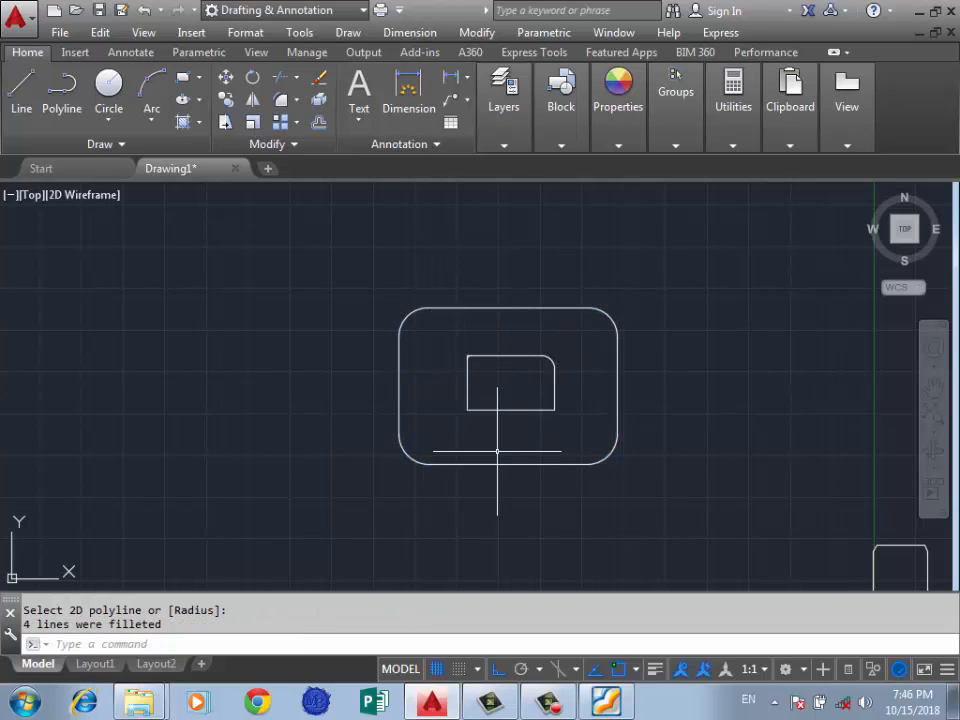
Step: Draw a large stepped outline with connected orthogonal lines above the nested rectangles, leaving a small gap at its lower-right corner
{"action": "scroll", "coordinate": [486, 343], "scroll_direction": "down", "scroll_amount": 4}
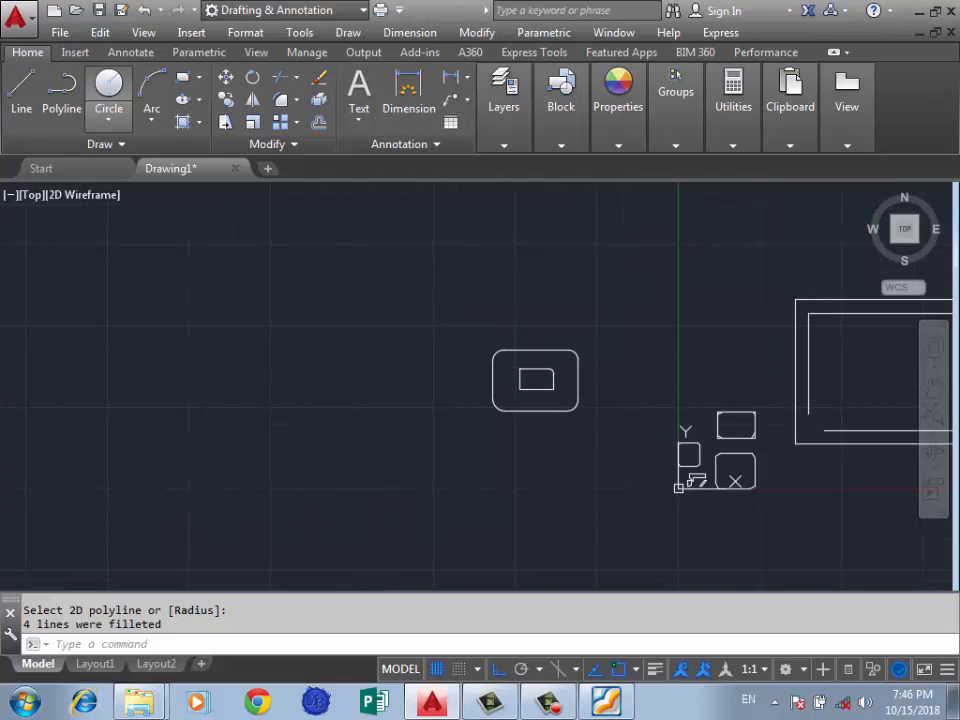
{"action": "left_click", "coordinate": [21, 95]}
{"action": "scroll", "coordinate": [440, 445], "scroll_direction": "down", "scroll_amount": 2}
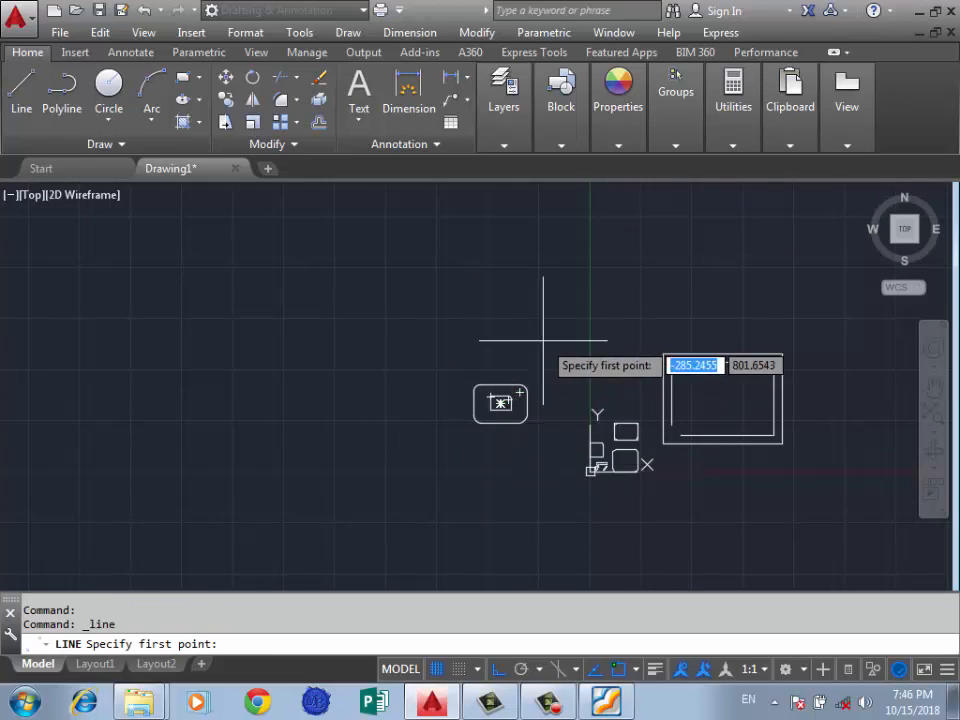
{"action": "scroll", "coordinate": [546, 336], "scroll_direction": "up", "scroll_amount": 2}
{"action": "left_click", "coordinate": [563, 365]}
{"action": "left_click", "coordinate": [282, 370]}
{"action": "left_click", "coordinate": [330, 203]}
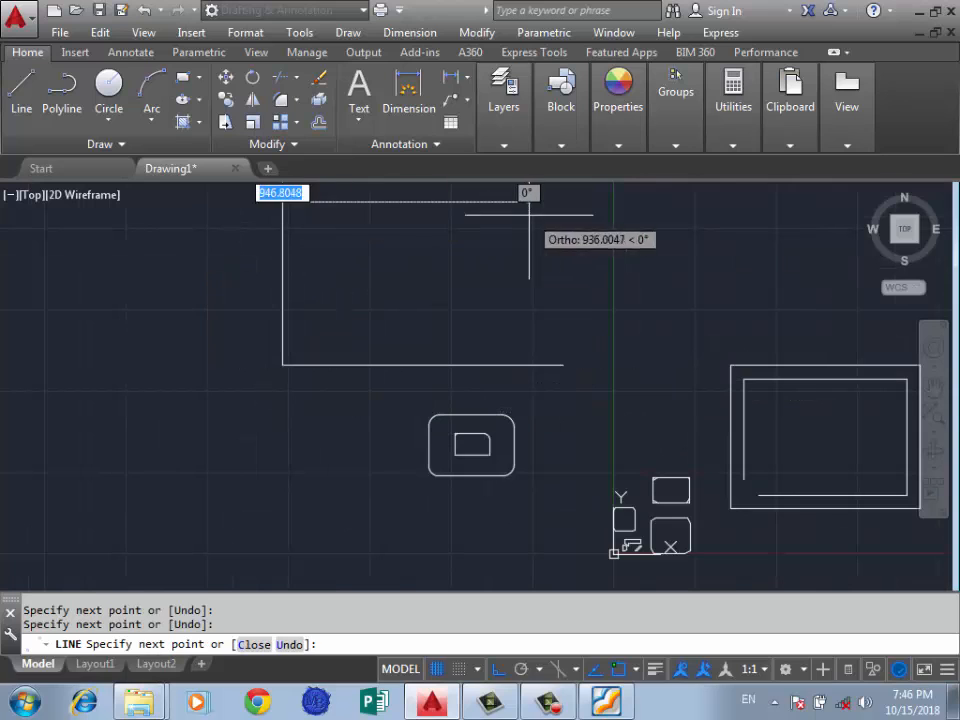
{"action": "left_click", "coordinate": [529, 215]}
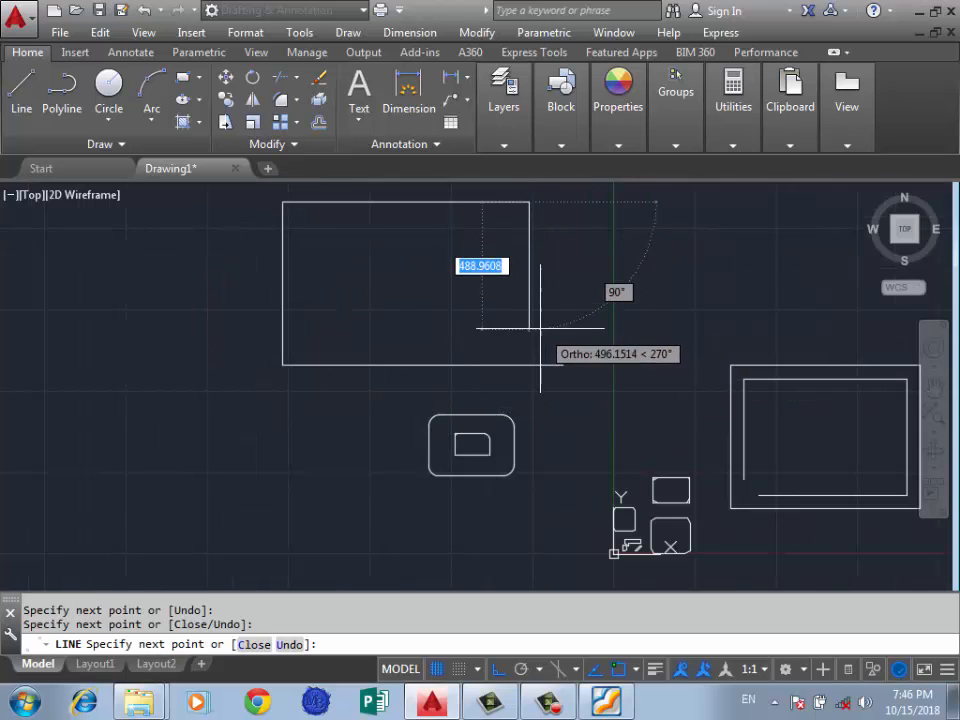
{"action": "left_click", "coordinate": [528, 327]}
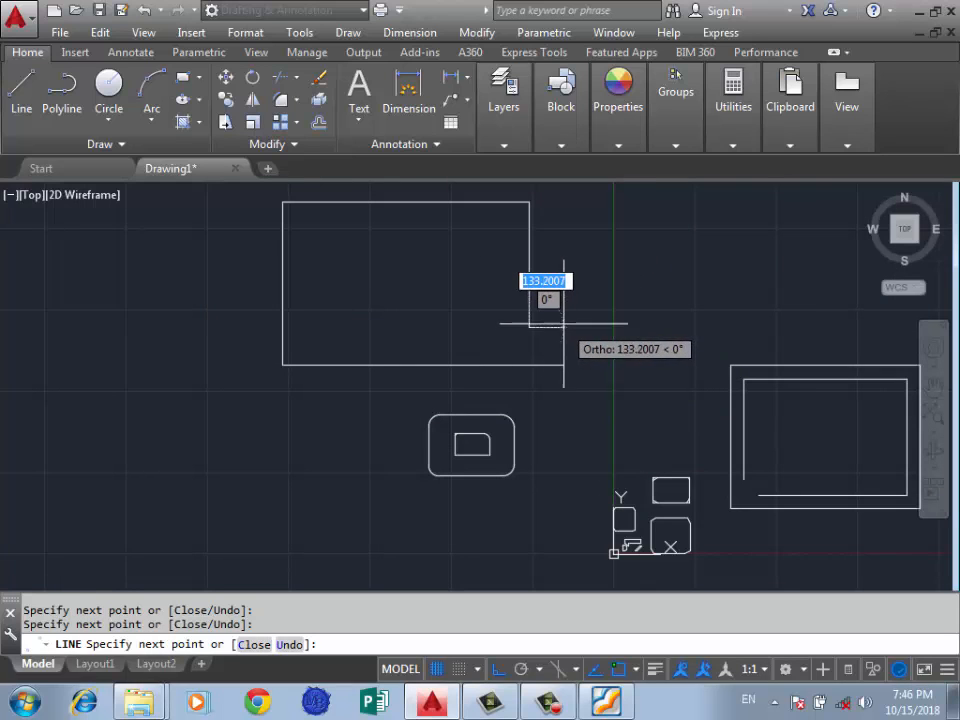
{"action": "left_click", "coordinate": [566, 326]}
{"action": "left_click", "coordinate": [566, 344]}
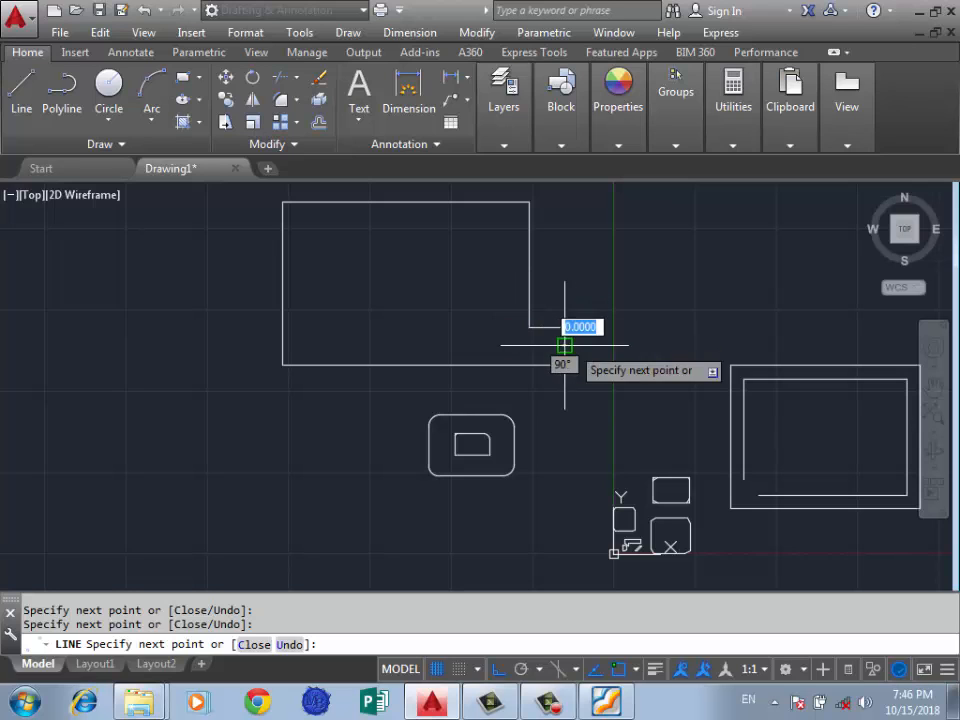
{"action": "key", "text": "Return"}
Step: Close the gap at the stepped outline's lower-right corner with a Fillet of radius 0
{"action": "type", "text": "f"}
{"action": "key", "text": "Return"}
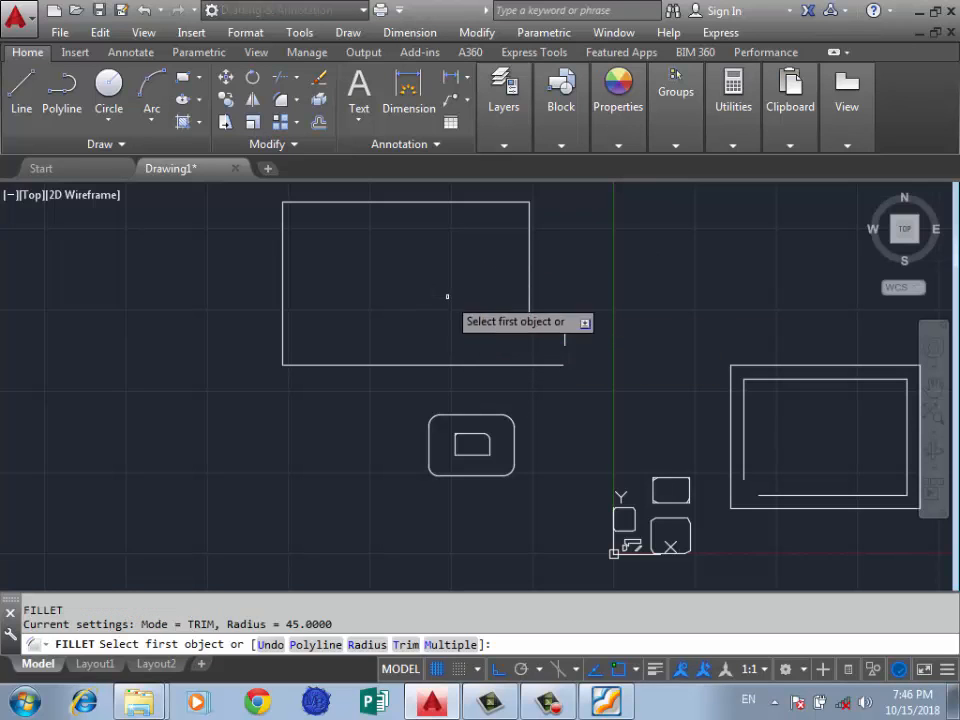
{"action": "type", "text": "r"}
{"action": "key", "text": "Return"}
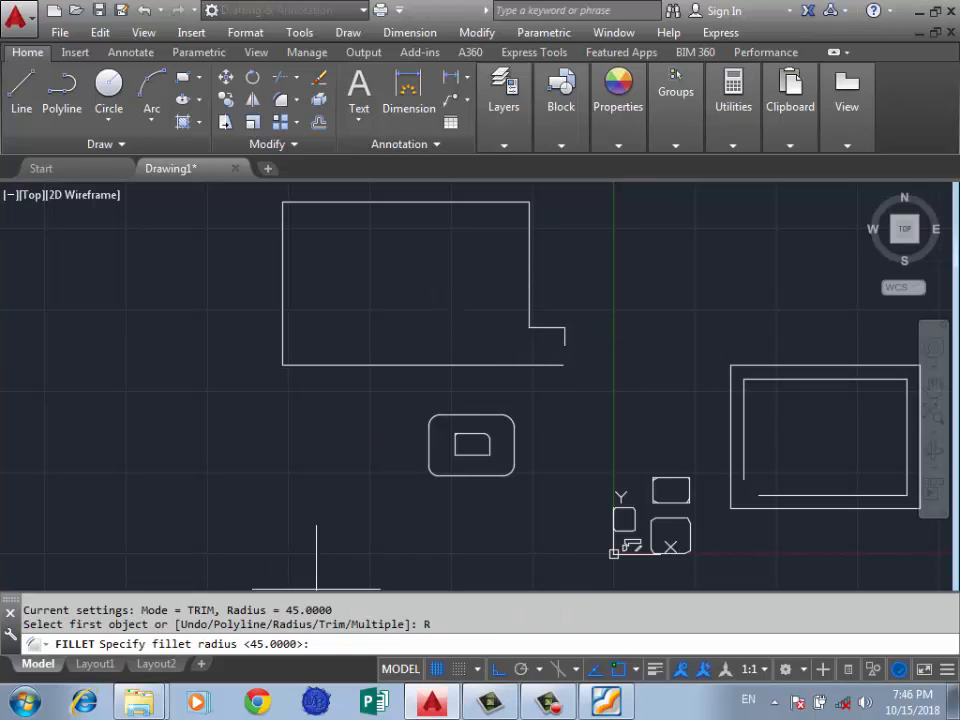
{"action": "type", "text": "0"}
{"action": "key", "text": "Return"}
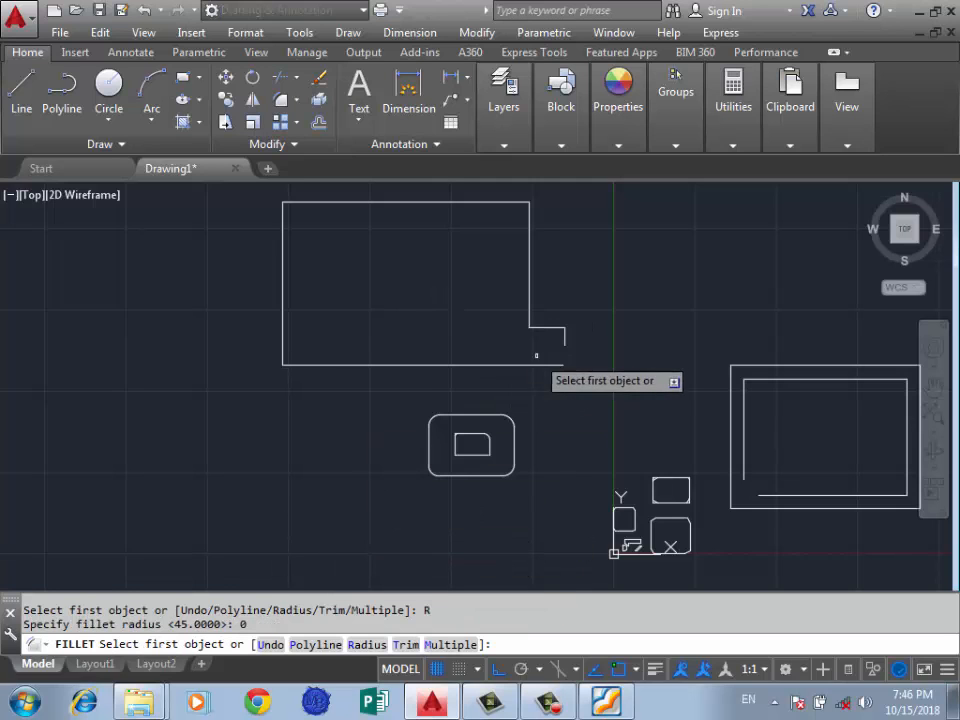
{"action": "left_click", "coordinate": [557, 364]}
{"action": "key", "text": "Escape"}
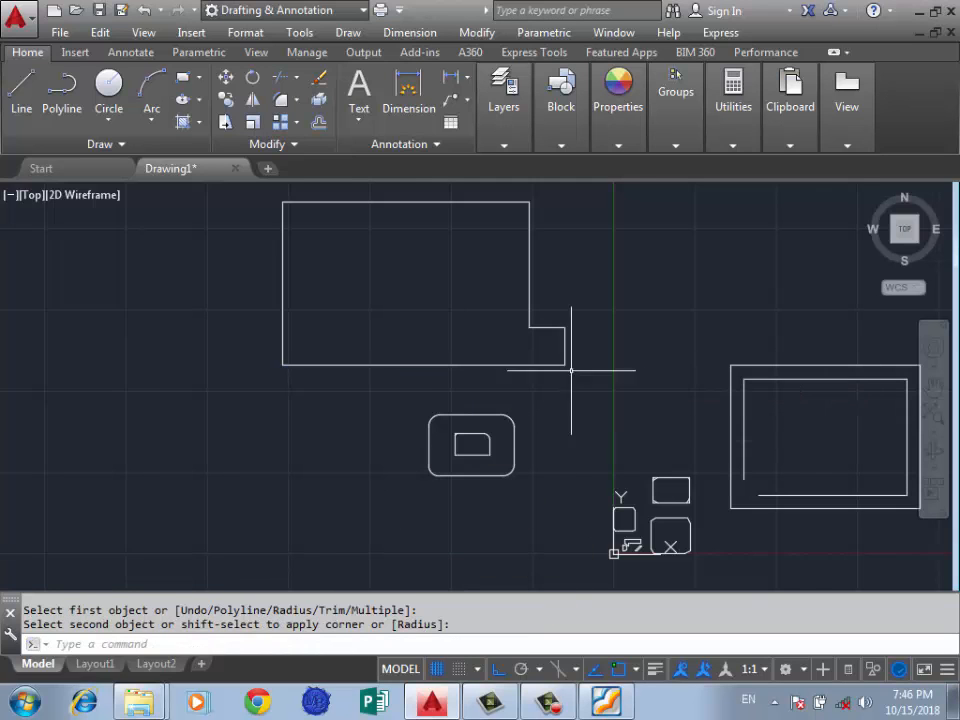
{"action": "scroll", "coordinate": [450, 430], "scroll_direction": "down", "scroll_amount": 2}
{"action": "scroll", "coordinate": [596, 432], "scroll_direction": "up", "scroll_amount": 4}
{"action": "scroll", "coordinate": [588, 439], "scroll_direction": "down", "scroll_amount": 4}
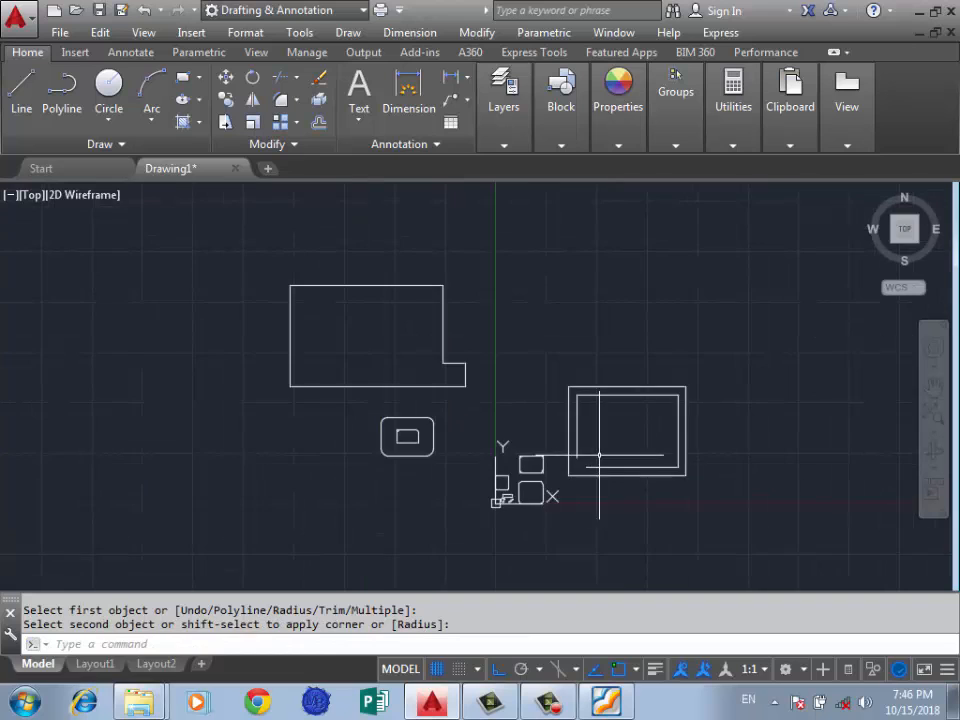
{"action": "scroll", "coordinate": [583, 475], "scroll_direction": "up", "scroll_amount": 4}
{"action": "scroll", "coordinate": [552, 360], "scroll_direction": "down", "scroll_amount": 2}
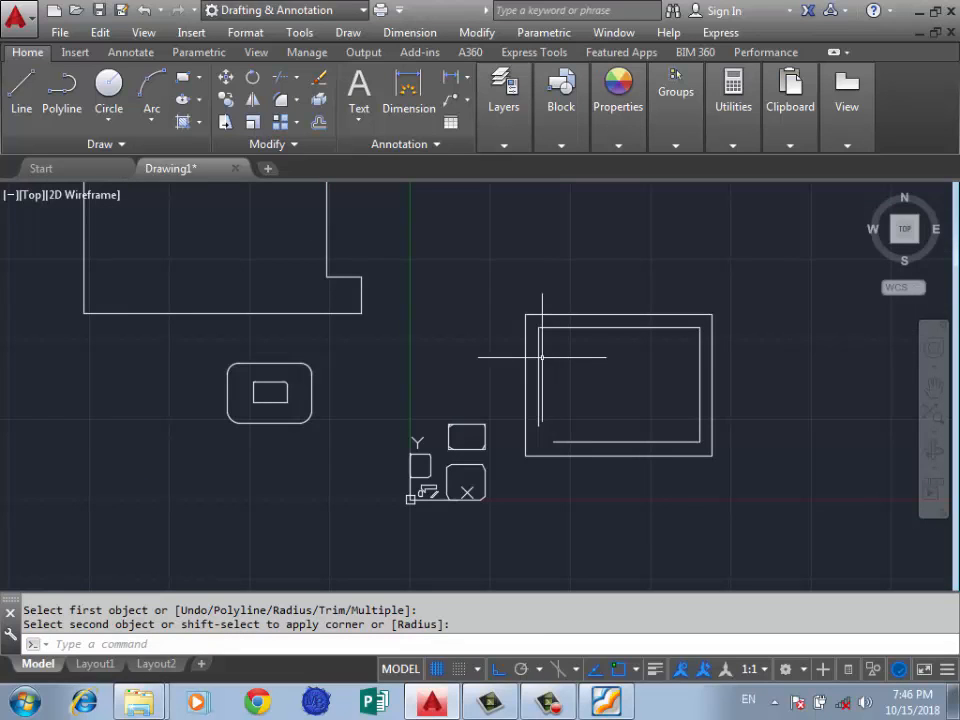
Step: Draw a long horizontal line in the empty area above the existing shapes
{"action": "scroll", "coordinate": [536, 402], "scroll_direction": "down", "scroll_amount": 4}
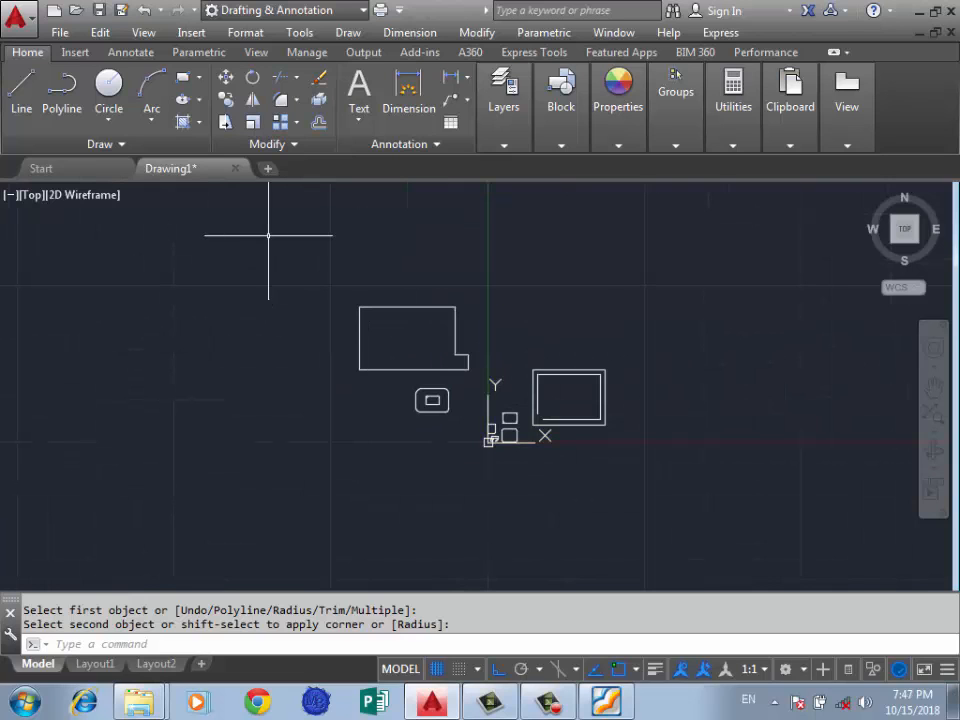
{"action": "left_click", "coordinate": [21, 85]}
{"action": "scroll", "coordinate": [531, 268], "scroll_direction": "down", "scroll_amount": 2}
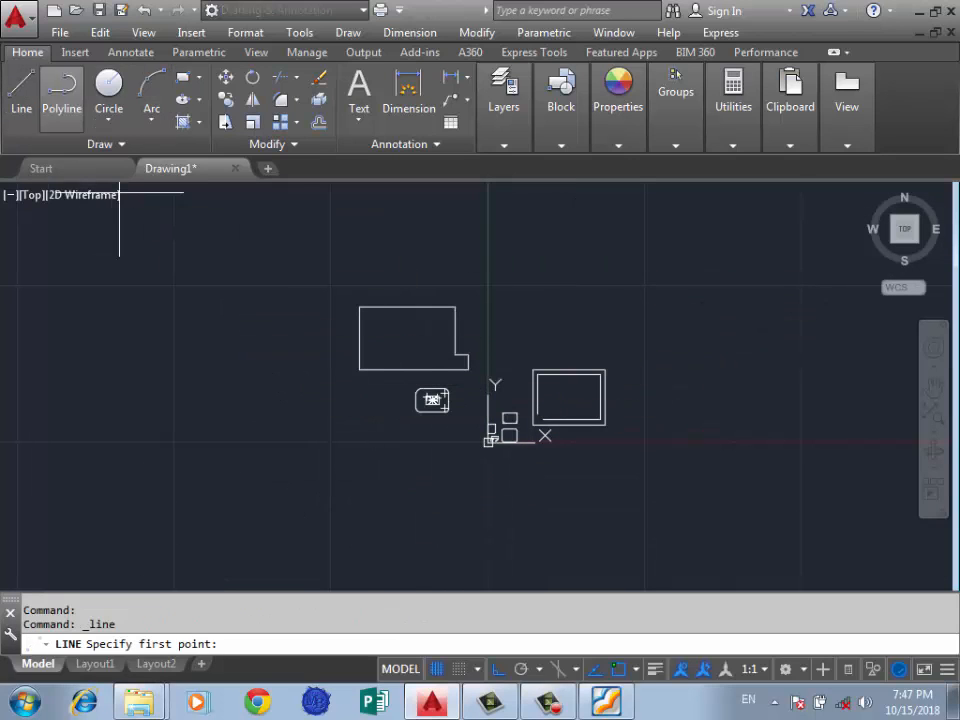
{"action": "left_click", "coordinate": [725, 221]}
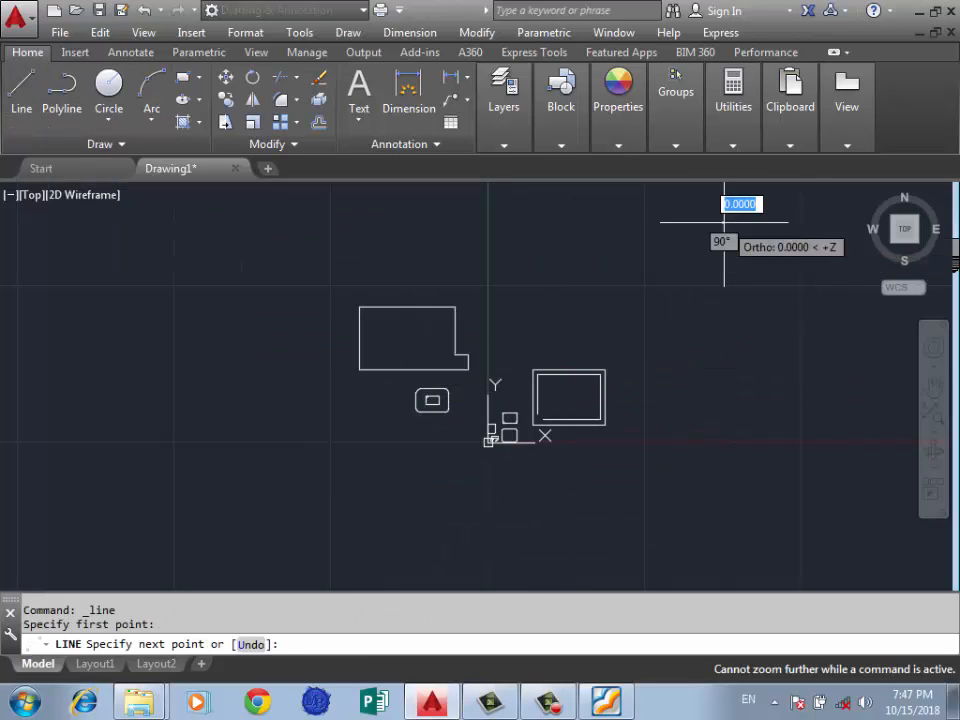
{"action": "left_click", "coordinate": [462, 224]}
{"action": "key", "text": "Return"}
Step: Offset the long horizontal line downward by a short distance picked with two points to form a parallel pair
{"action": "type", "text": "o"}
{"action": "key", "text": "Return"}
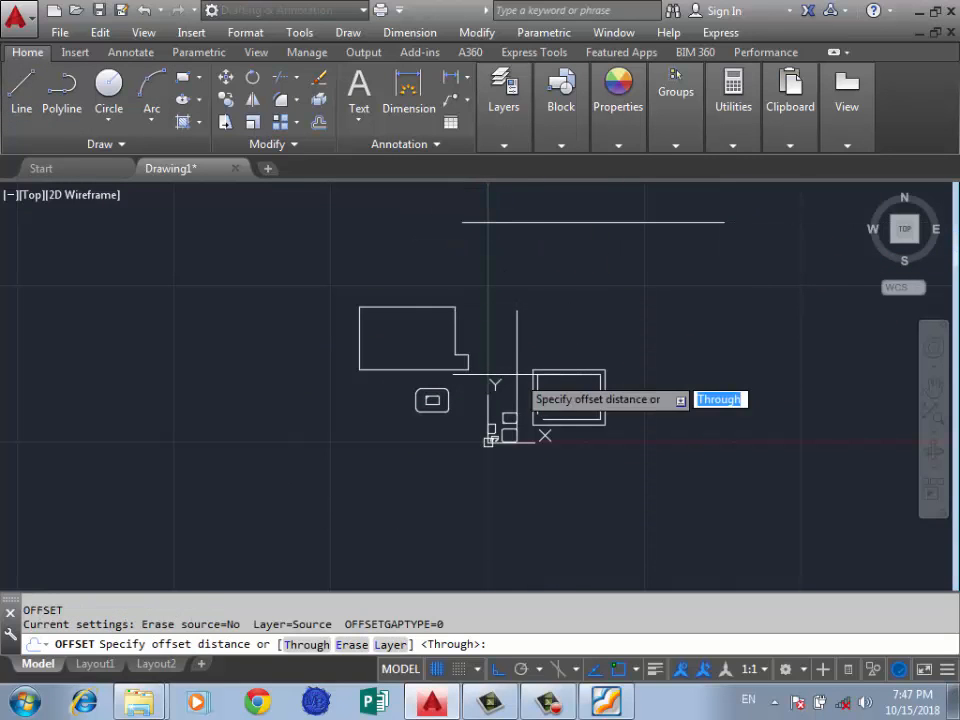
{"action": "left_click", "coordinate": [566, 222]}
{"action": "left_click", "coordinate": [571, 244]}
{"action": "left_click", "coordinate": [562, 222]}
{"action": "left_click", "coordinate": [562, 258]}
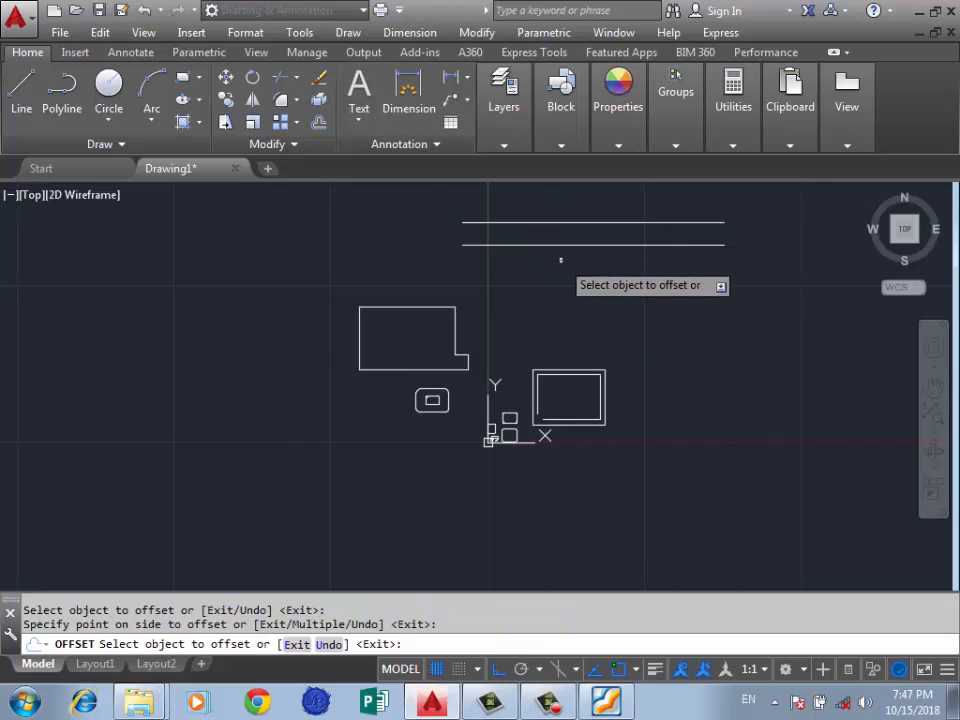
{"action": "key", "text": "Return"}
Step: Copy the parallel pair horizontally to the right of the original, using the lower line's left endpoint as base point
{"action": "scroll", "coordinate": [601, 311], "scroll_direction": "down", "scroll_amount": 2}
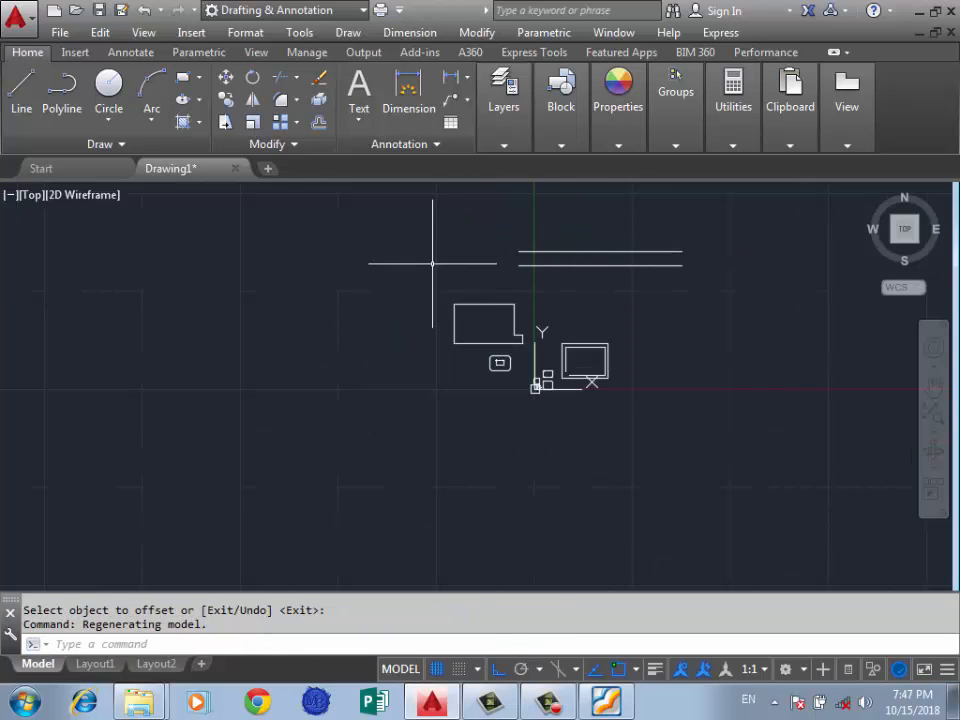
{"action": "type", "text": "co"}
{"action": "key", "text": "Return"}
{"action": "left_click", "coordinate": [643, 221]}
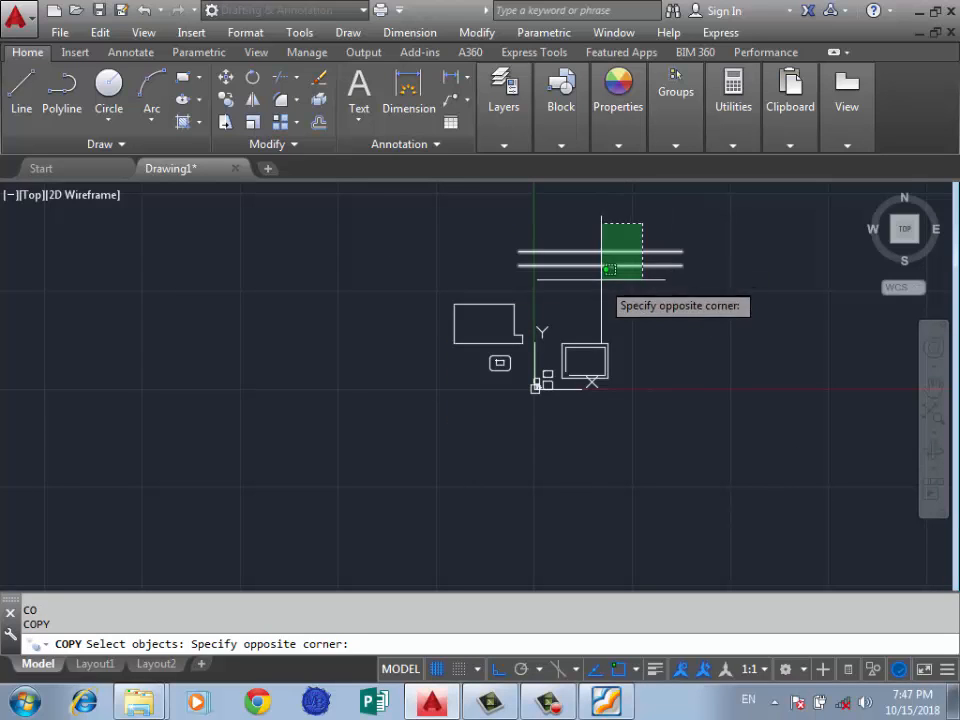
{"action": "left_click", "coordinate": [598, 281]}
{"action": "key", "text": "Return"}
{"action": "left_click", "coordinate": [519, 266]}
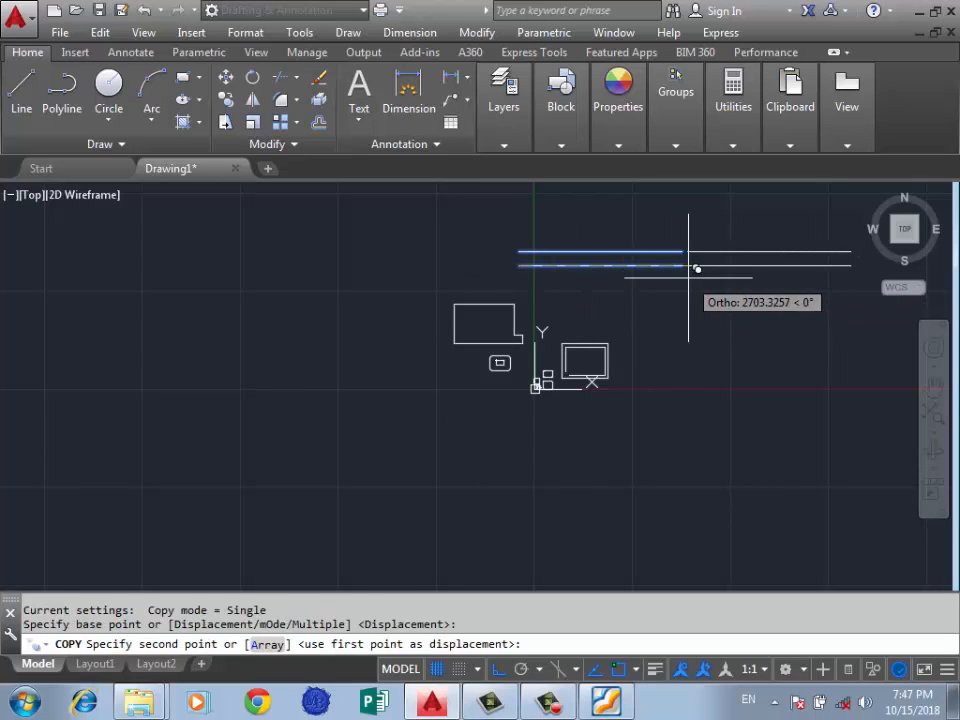
{"action": "left_click", "coordinate": [700, 279]}
Step: Rotate the copied pair about its lower line's right endpoint so both lines stand vertically above that point
{"action": "scroll", "coordinate": [478, 337], "scroll_direction": "down", "scroll_amount": 1}
{"action": "scroll", "coordinate": [688, 239], "scroll_direction": "up", "scroll_amount": 1}
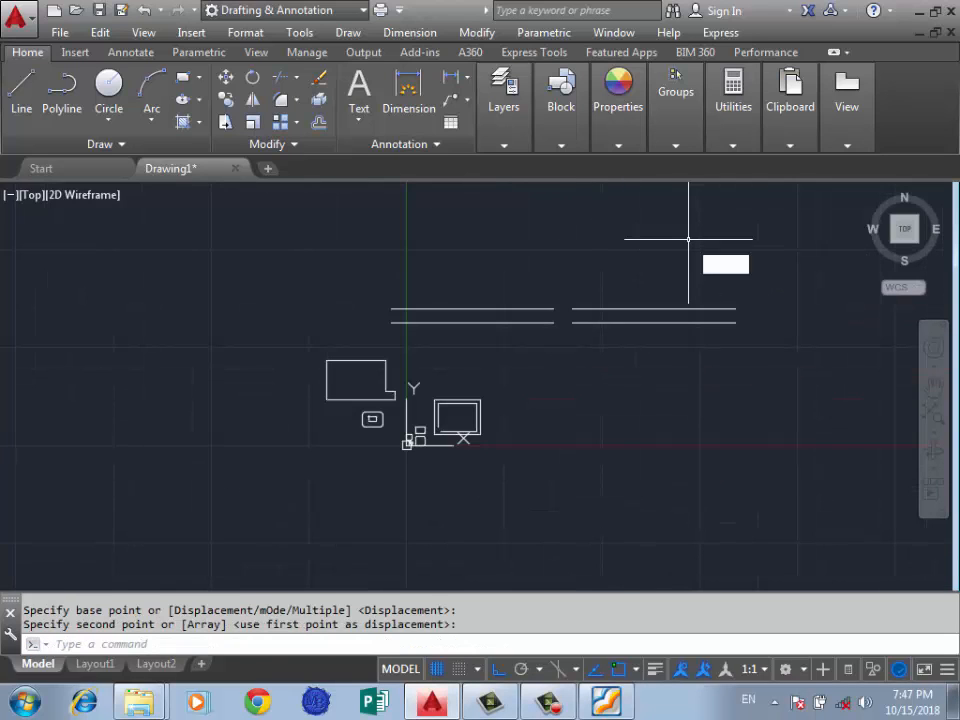
{"action": "type", "text": "ro"}
{"action": "key", "text": "Return"}
{"action": "left_click", "coordinate": [771, 264]}
{"action": "left_click", "coordinate": [611, 354]}
{"action": "key", "text": "Return"}
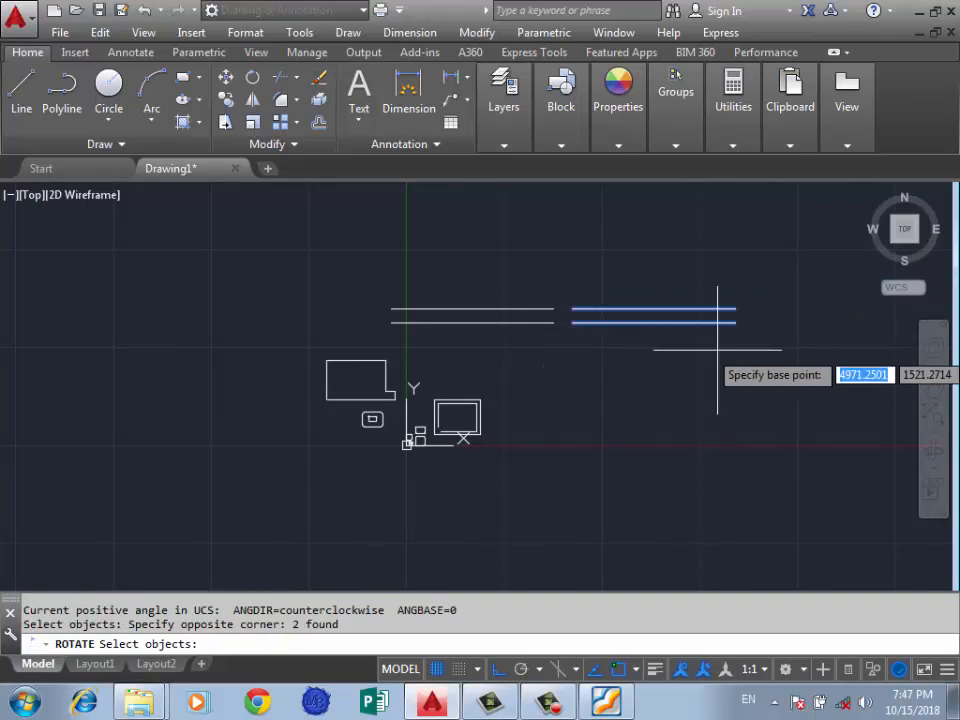
{"action": "left_click", "coordinate": [737, 322]}
{"action": "left_click", "coordinate": [739, 388]}
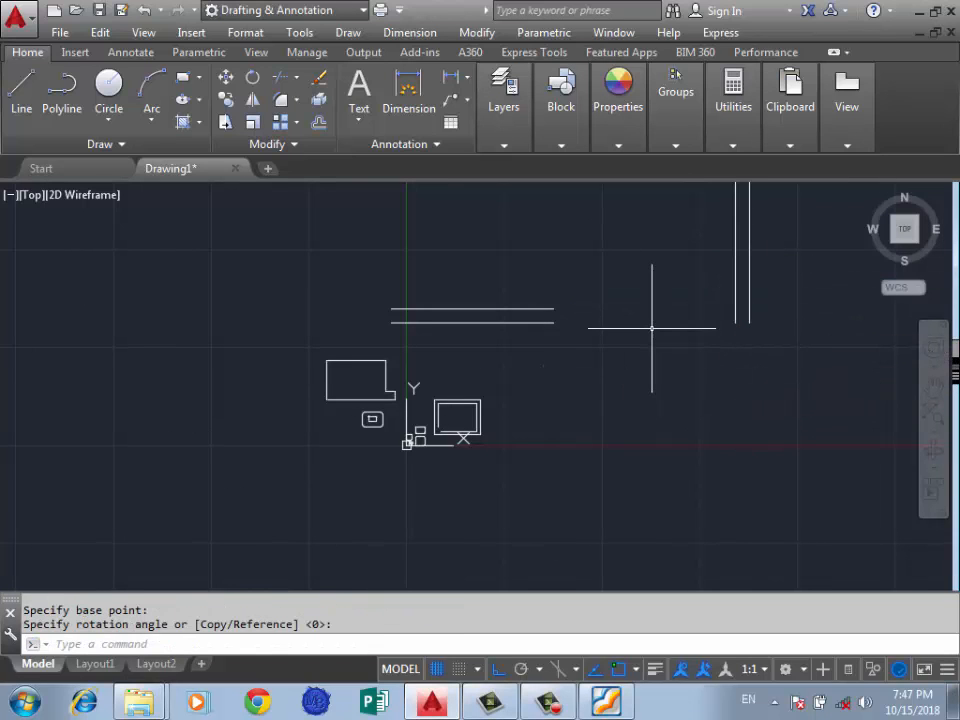
Step: Join the left vertical line and the upper horizontal line into a sharp inner corner with Fillet
{"action": "scroll", "coordinate": [648, 330], "scroll_direction": "down", "scroll_amount": 3}
{"action": "scroll", "coordinate": [628, 294], "scroll_direction": "up", "scroll_amount": 1}
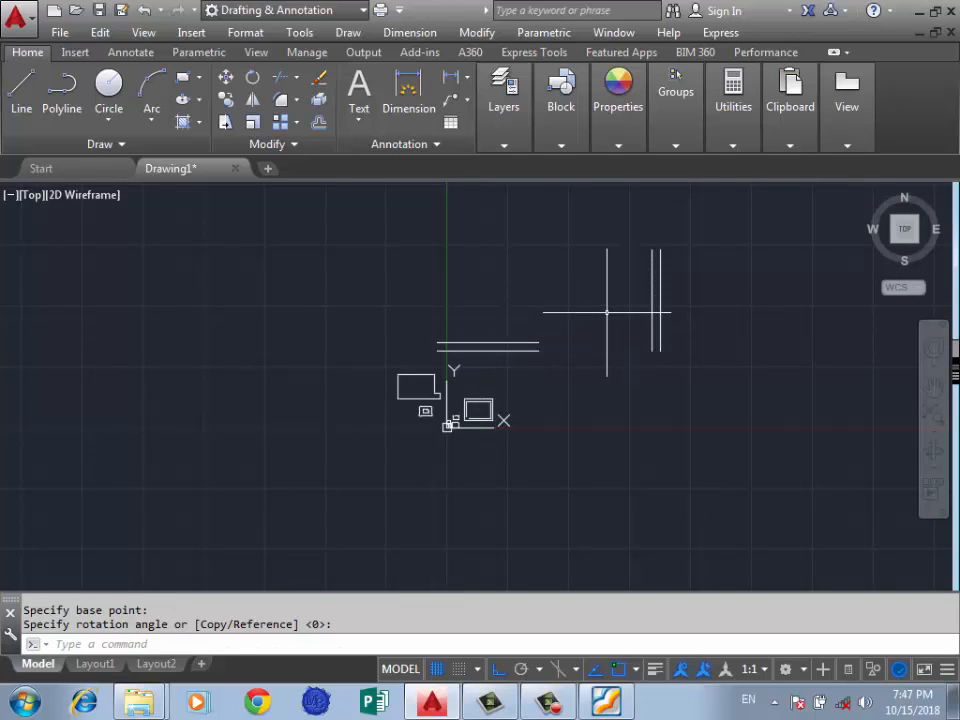
{"action": "type", "text": "f"}
{"action": "key", "text": "Return"}
{"action": "left_click", "coordinate": [653, 333]}
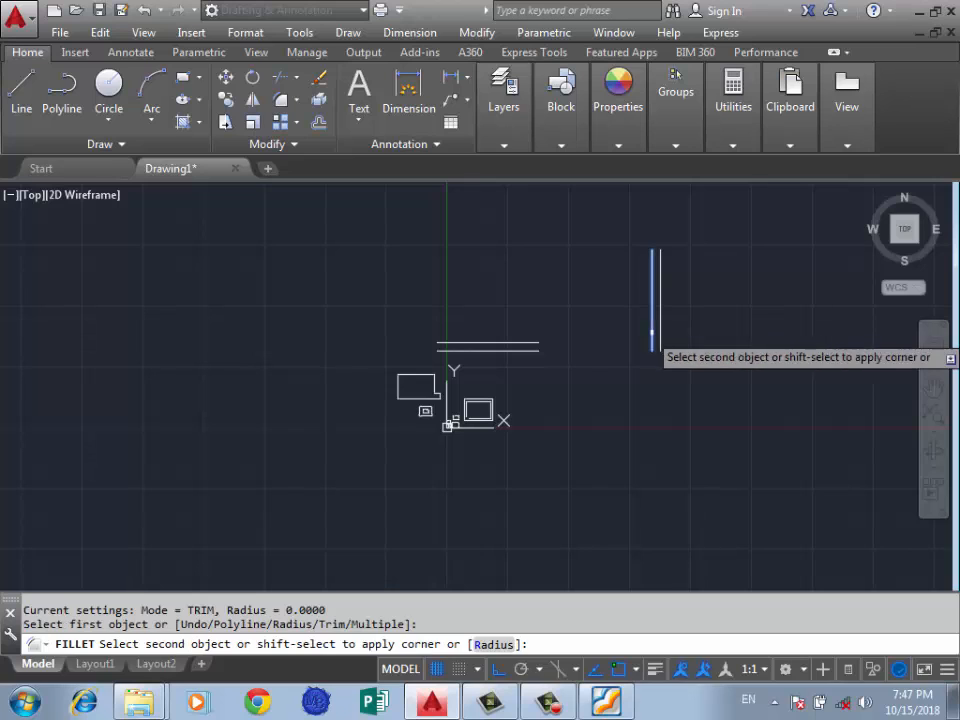
{"action": "left_click", "coordinate": [522, 344]}
{"action": "left_click", "coordinate": [525, 343]}
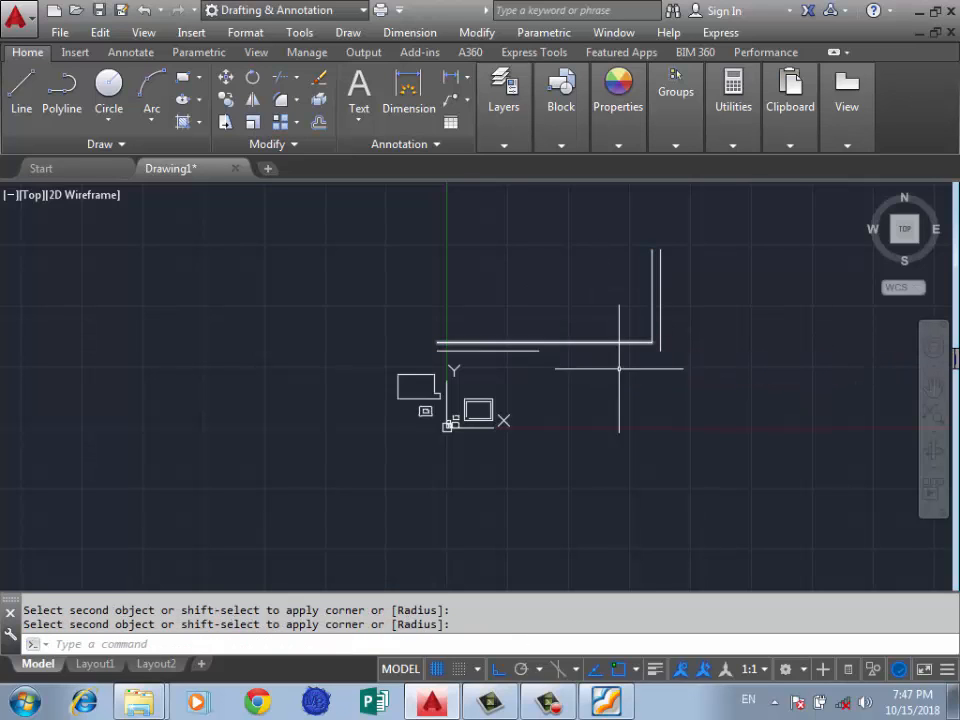
Step: Join the right vertical line and the lower horizontal line into a sharp outer corner with Fillet
{"action": "key", "text": "Return"}
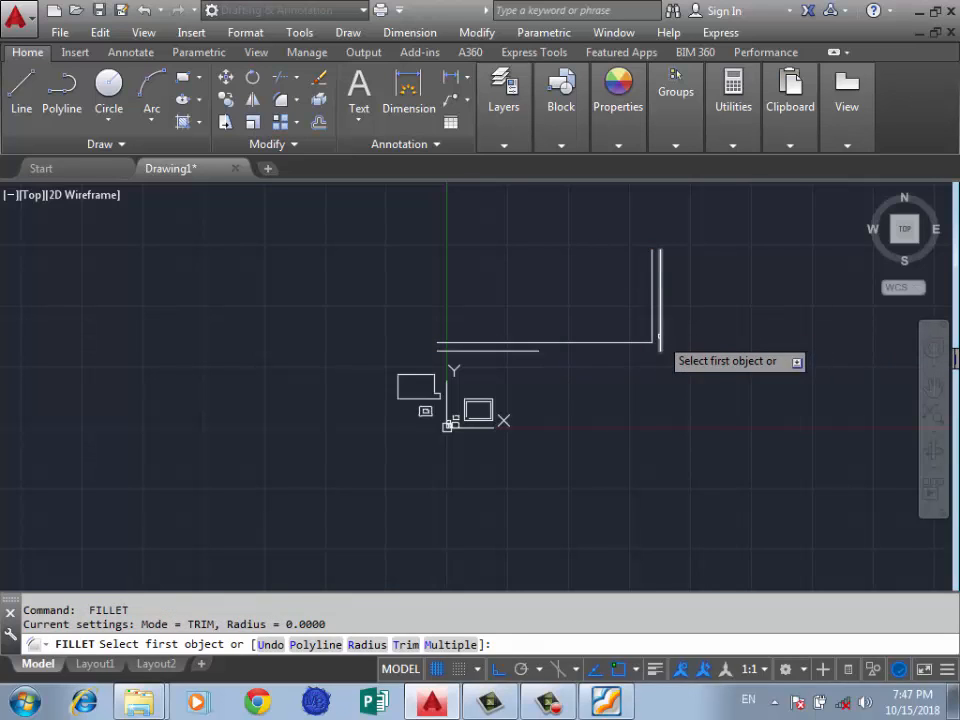
{"action": "left_click", "coordinate": [658, 341]}
{"action": "left_click", "coordinate": [519, 349]}
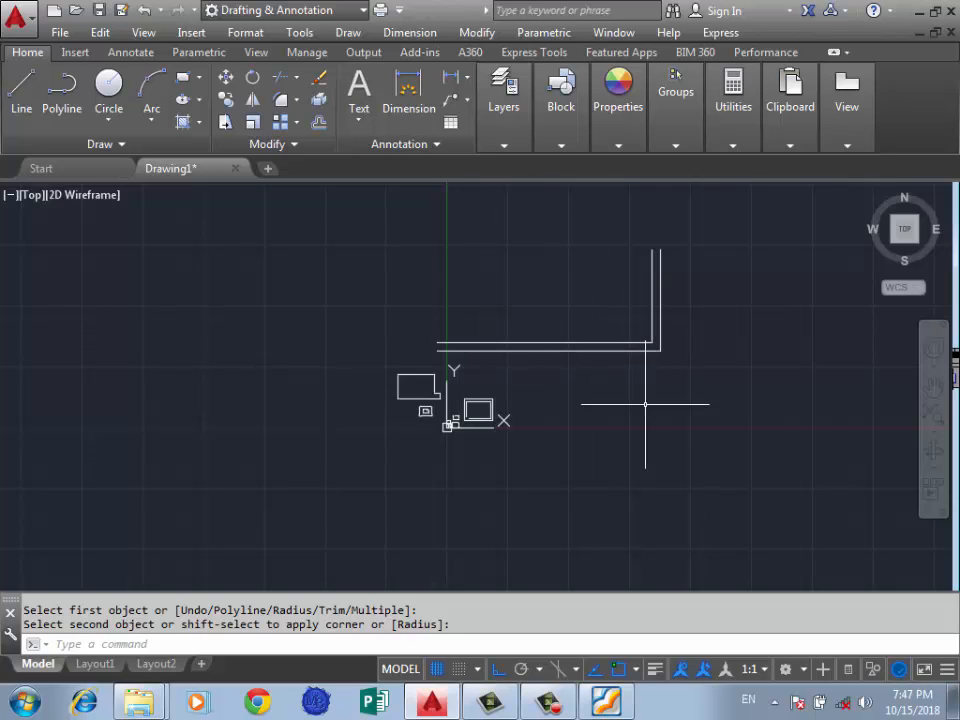
{"action": "left_click", "coordinate": [722, 220]}
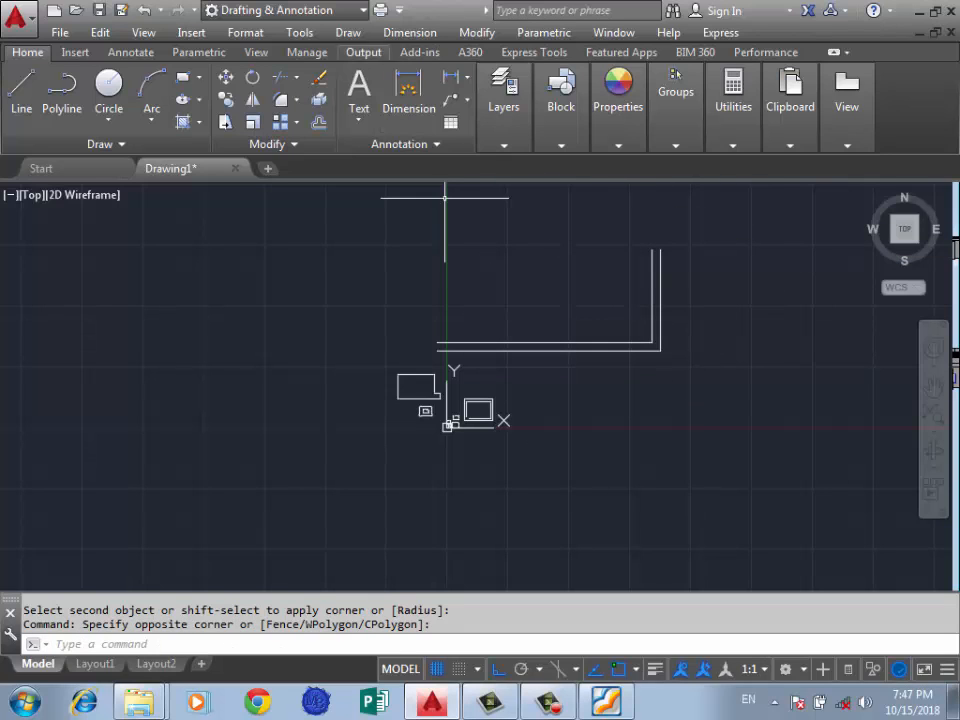
{"action": "left_click", "coordinate": [477, 32]}
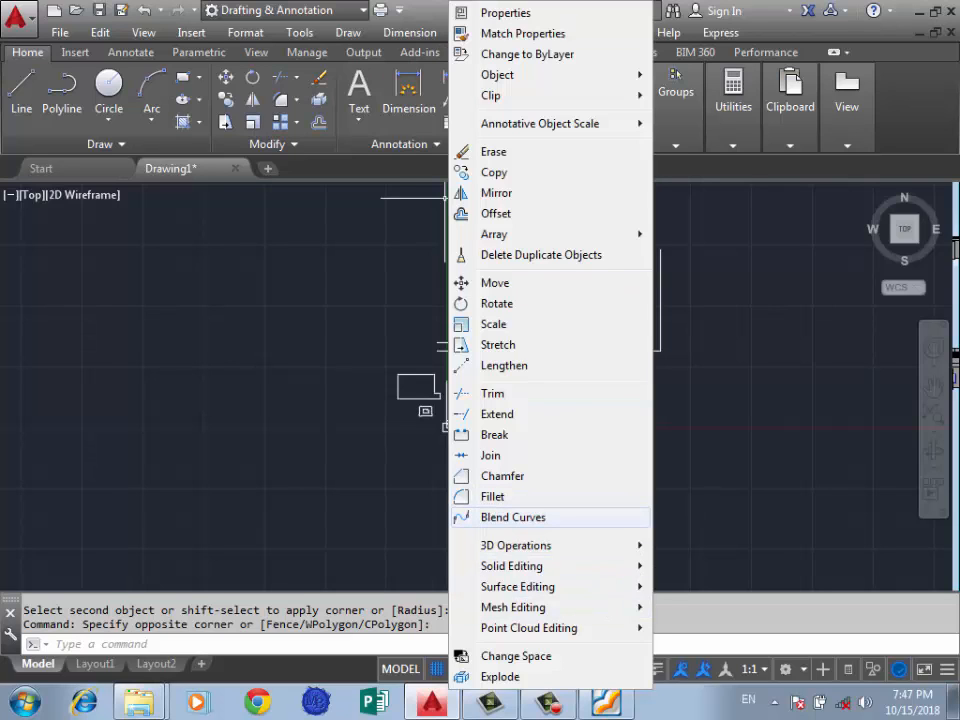
{"action": "left_click", "coordinate": [395, 441]}
{"action": "left_click", "coordinate": [291, 490]}
Step: Draw a horizontal line in the empty area to the upper left of the joined parallel lines
{"action": "scroll", "coordinate": [600, 475], "scroll_direction": "down", "scroll_amount": 1}
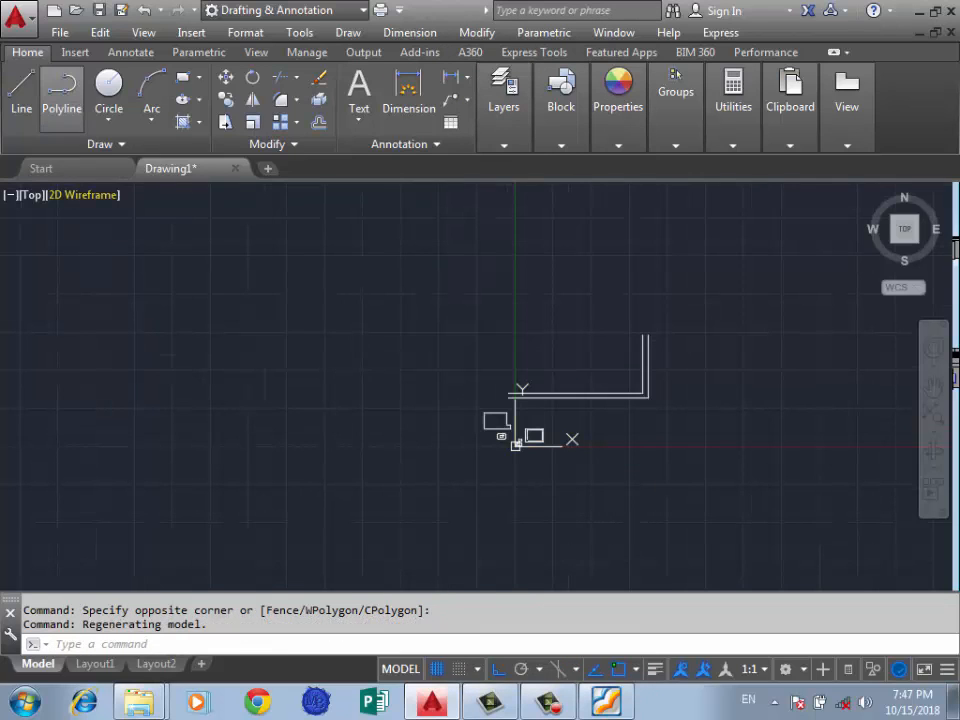
{"action": "left_click", "coordinate": [21, 88]}
{"action": "scroll", "coordinate": [396, 336], "scroll_direction": "up", "scroll_amount": 2}
{"action": "left_click", "coordinate": [508, 347]}
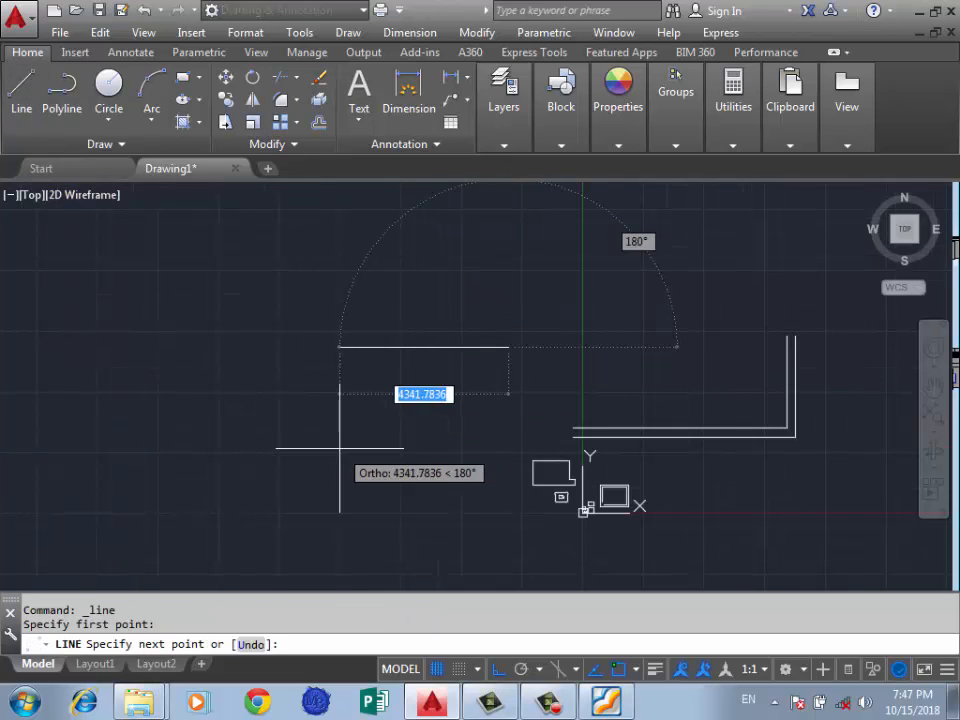
{"action": "left_click", "coordinate": [353, 400]}
{"action": "key", "text": "Return"}
Step: Draw an L-shape below the new line: a vertical segment going down near its right end, followed by a horizontal segment going left
{"action": "key", "text": "Return"}
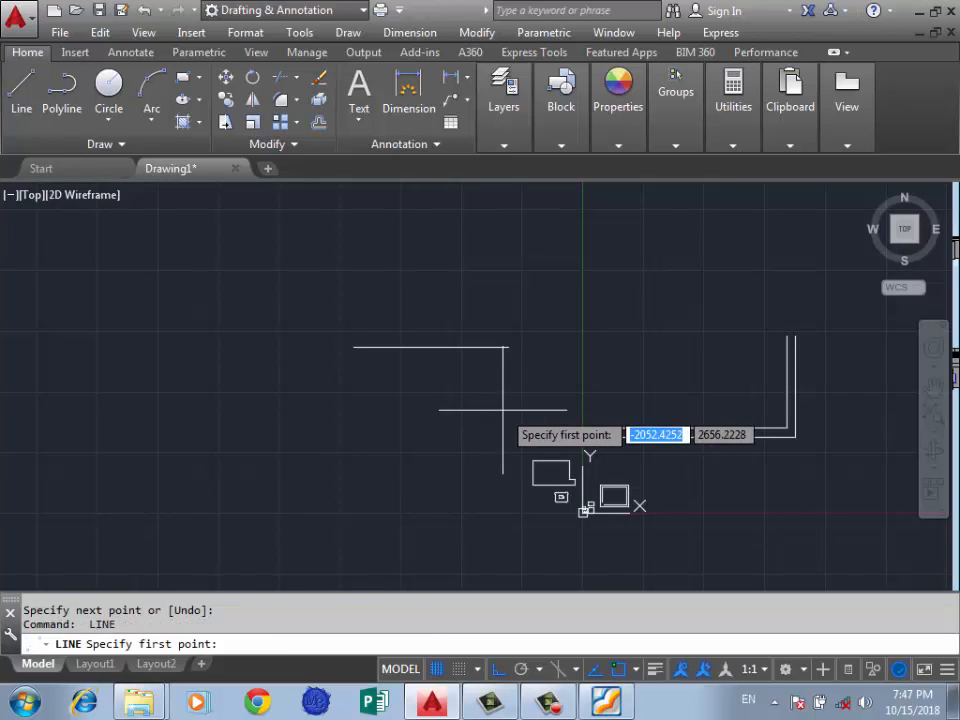
{"action": "left_click", "coordinate": [505, 412]}
{"action": "left_click", "coordinate": [505, 485]}
{"action": "scroll", "coordinate": [440, 435], "scroll_direction": "down", "scroll_amount": 2}
{"action": "left_click", "coordinate": [415, 456]}
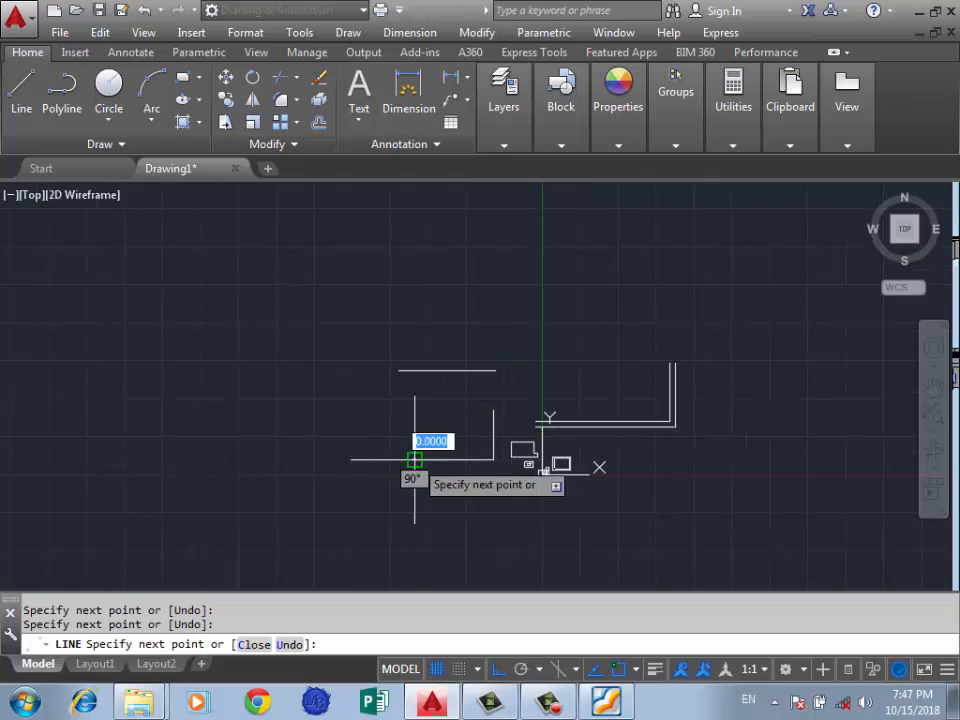
{"action": "key", "text": "Return"}
Step: Connect the left ends of the lower and upper horizontal lines with Blend Curves using Tangent continuity
{"action": "left_click", "coordinate": [477, 32]}
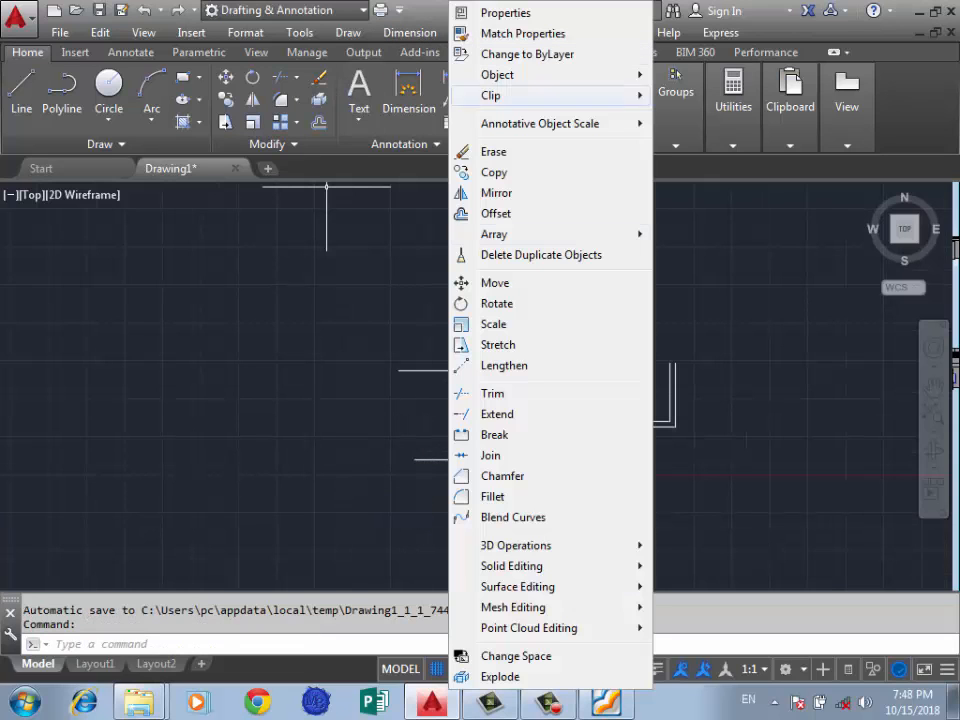
{"action": "left_click", "coordinate": [513, 517]}
{"action": "scroll", "coordinate": [395, 413], "scroll_direction": "up", "scroll_amount": 2}
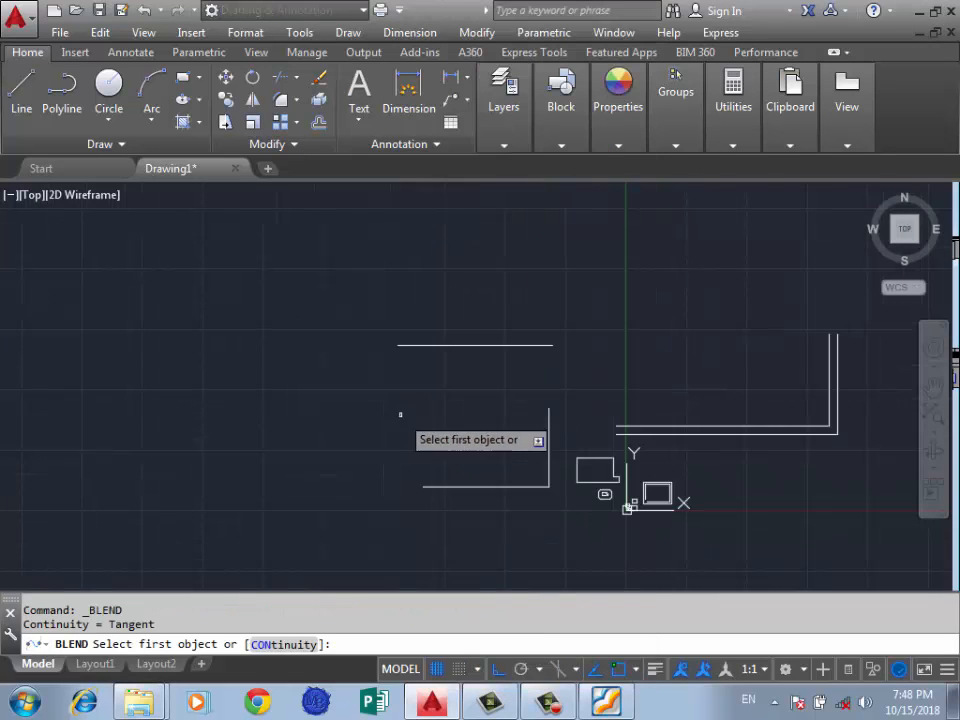
{"action": "left_click", "coordinate": [432, 486]}
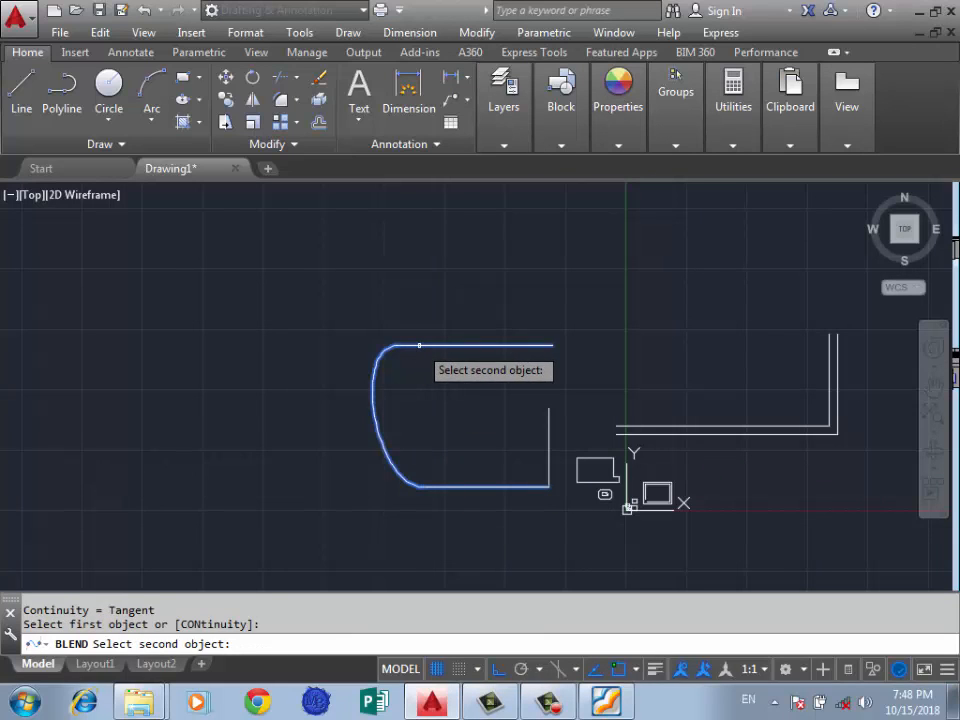
{"action": "left_click", "coordinate": [409, 347]}
Step: Add a second tangent blend from the lower line's left end diagonally to the upper line's right end
{"action": "key", "text": "Return"}
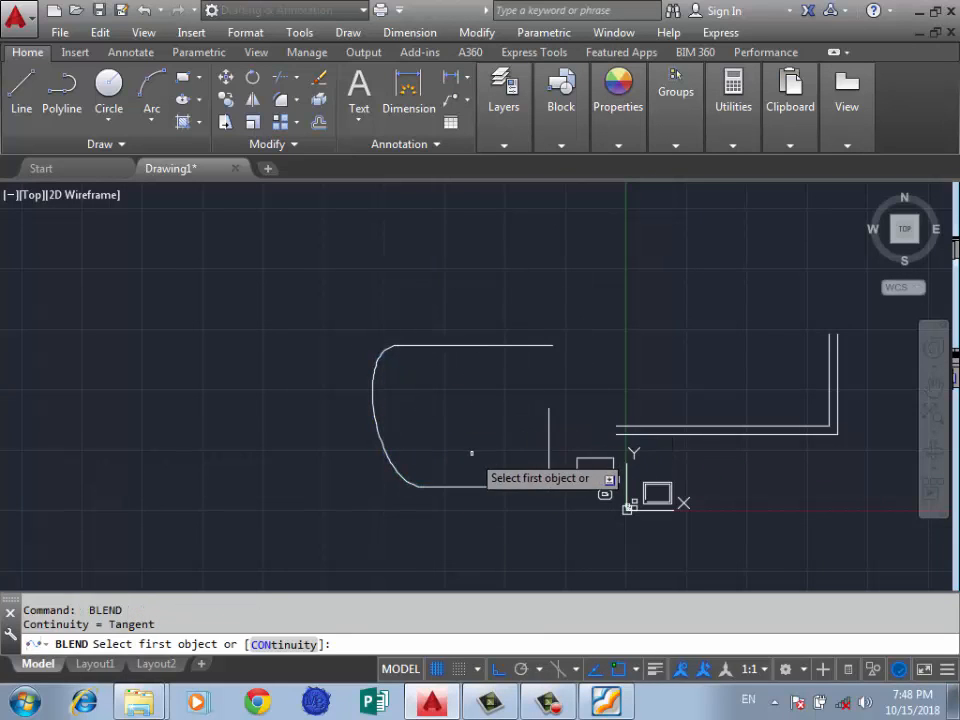
{"action": "left_click", "coordinate": [474, 486]}
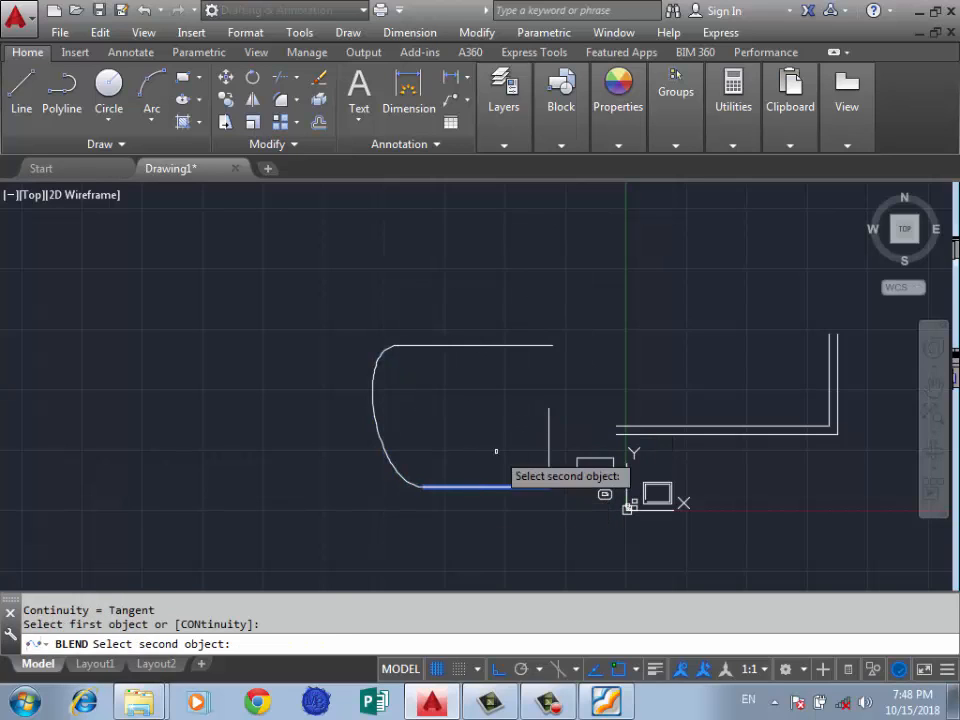
{"action": "left_click", "coordinate": [537, 345]}
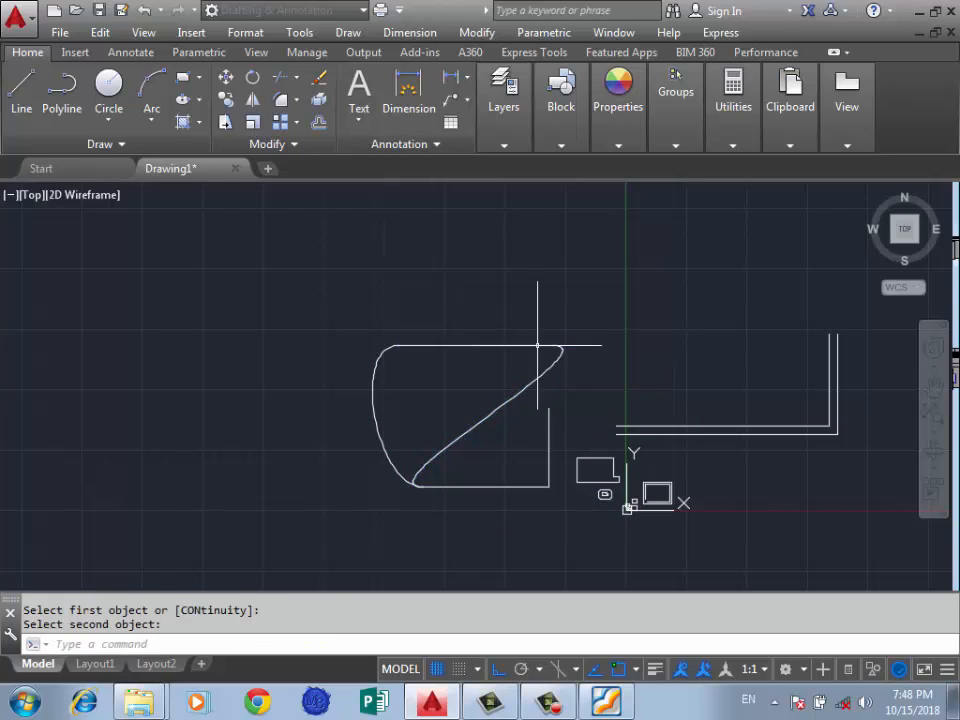
Step: Undo both tangent blend curves
{"action": "key", "text": "ctrl+z"}
{"action": "key", "text": "ctrl+z"}
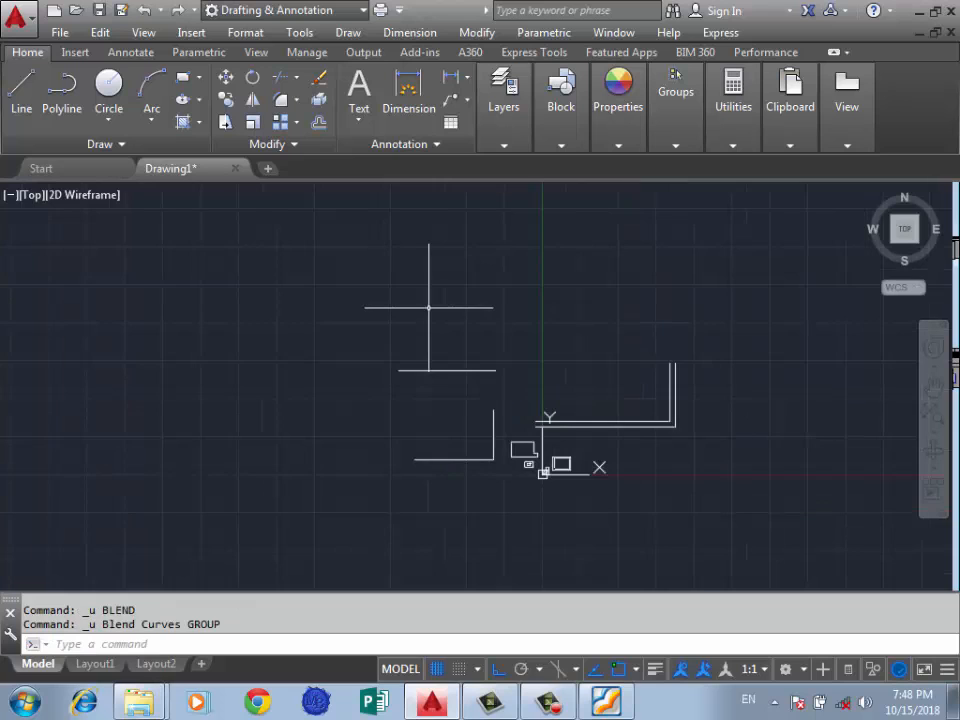
{"action": "scroll", "coordinate": [403, 401], "scroll_direction": "up", "scroll_amount": 2}
{"action": "type", "text": "U"}
{"action": "key", "text": "Return"}
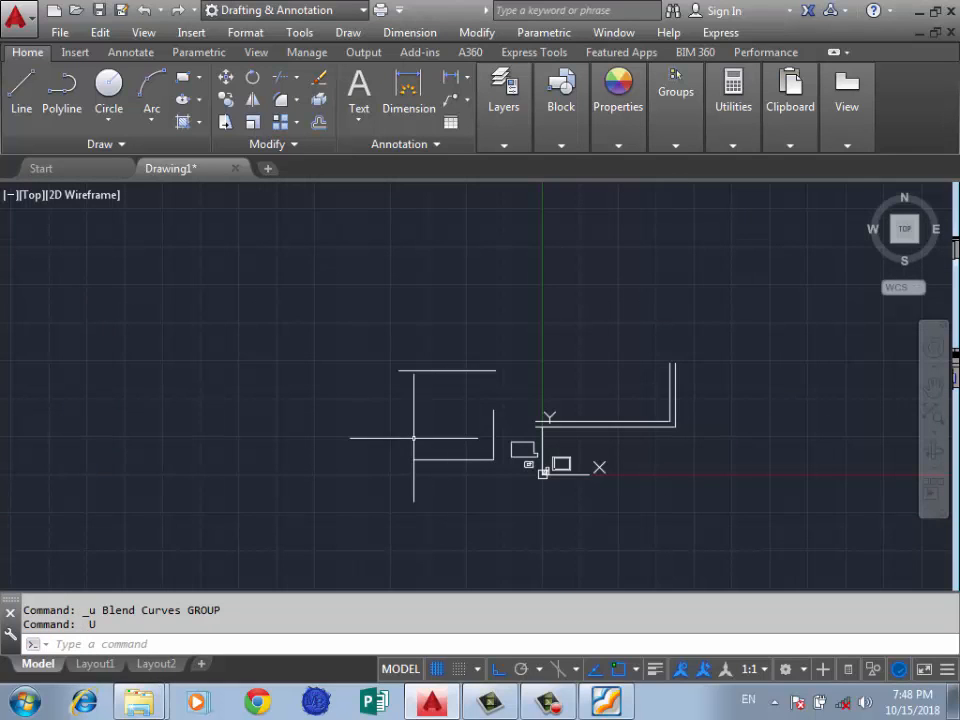
Step: Connect the left ends of the lower and upper horizontal lines with Blend Curves set to Smooth continuity
{"action": "left_click", "coordinate": [476, 32]}
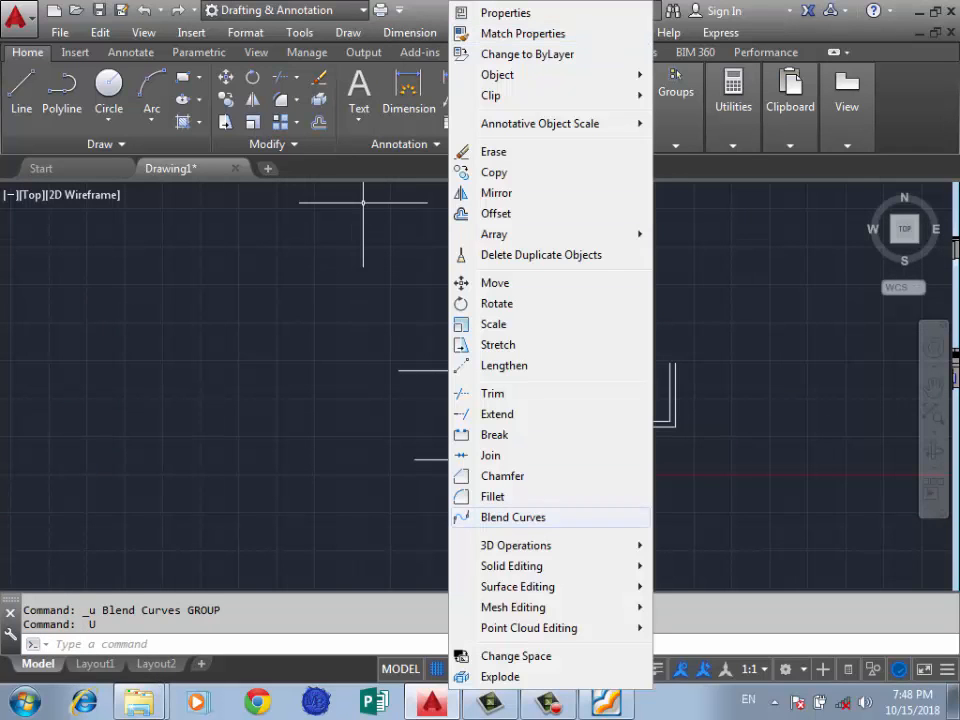
{"action": "left_click", "coordinate": [513, 517]}
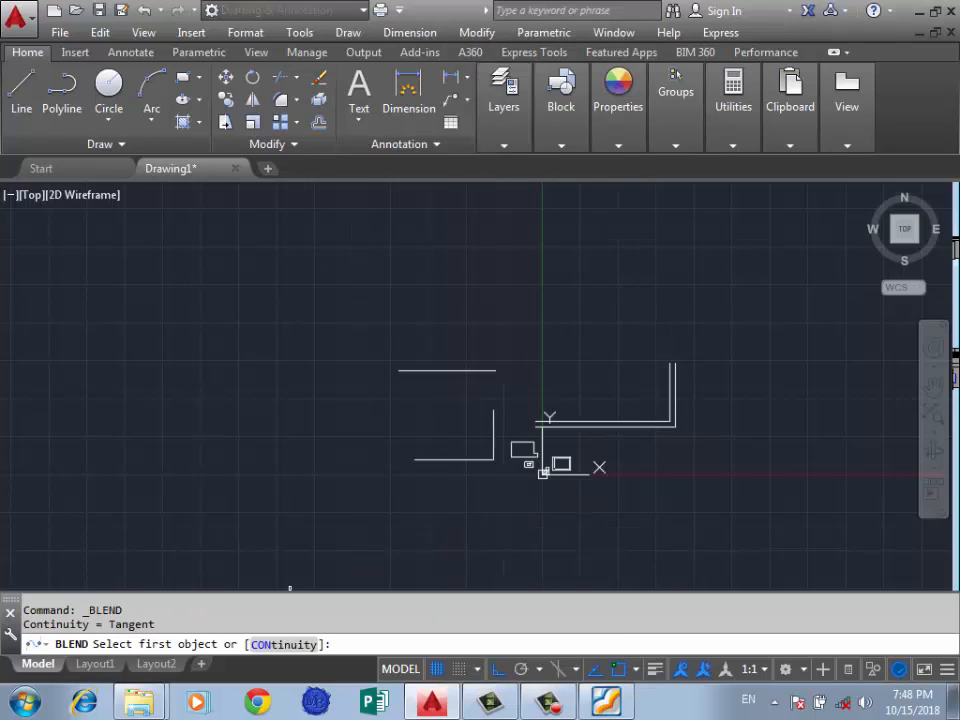
{"action": "type", "text": "CON"}
{"action": "key", "text": "Return"}
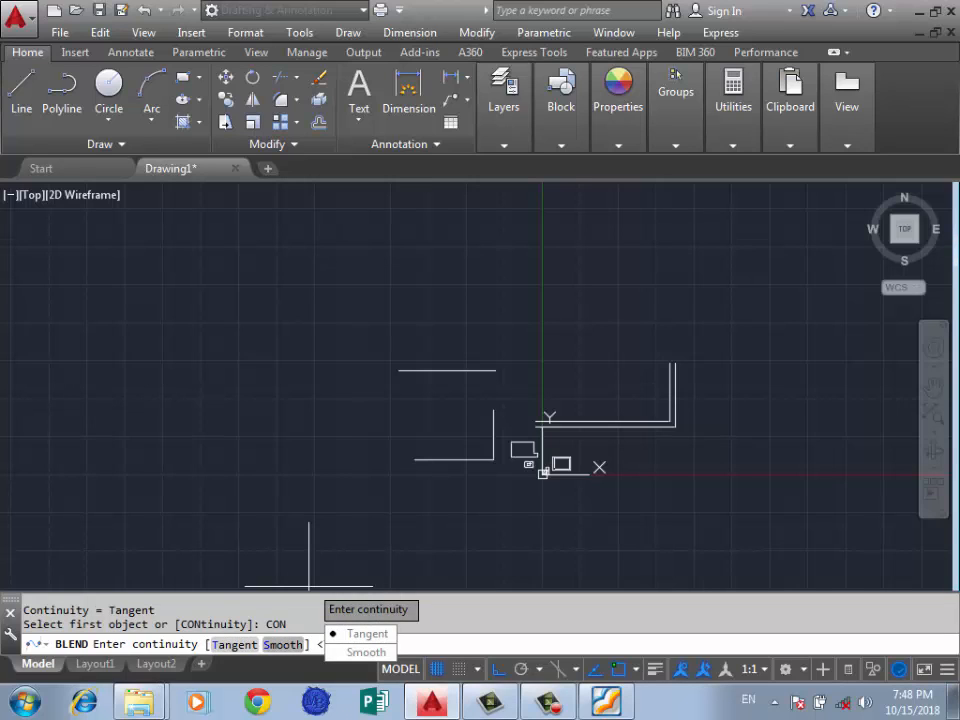
{"action": "type", "text": "S"}
{"action": "key", "text": "Return"}
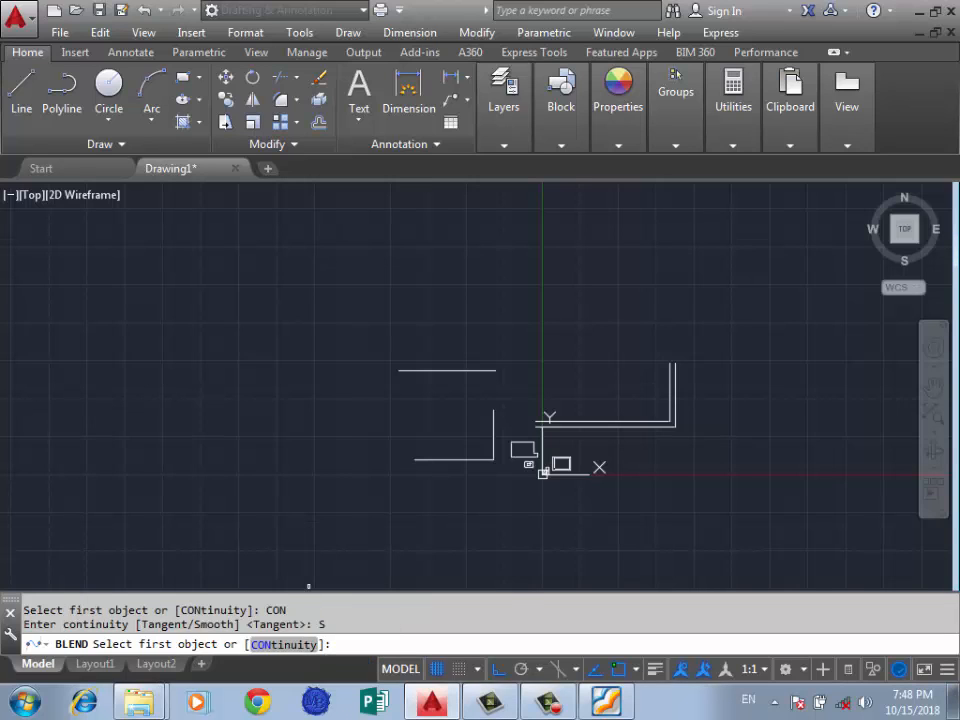
{"action": "left_click", "coordinate": [422, 460]}
{"action": "left_click", "coordinate": [407, 371]}
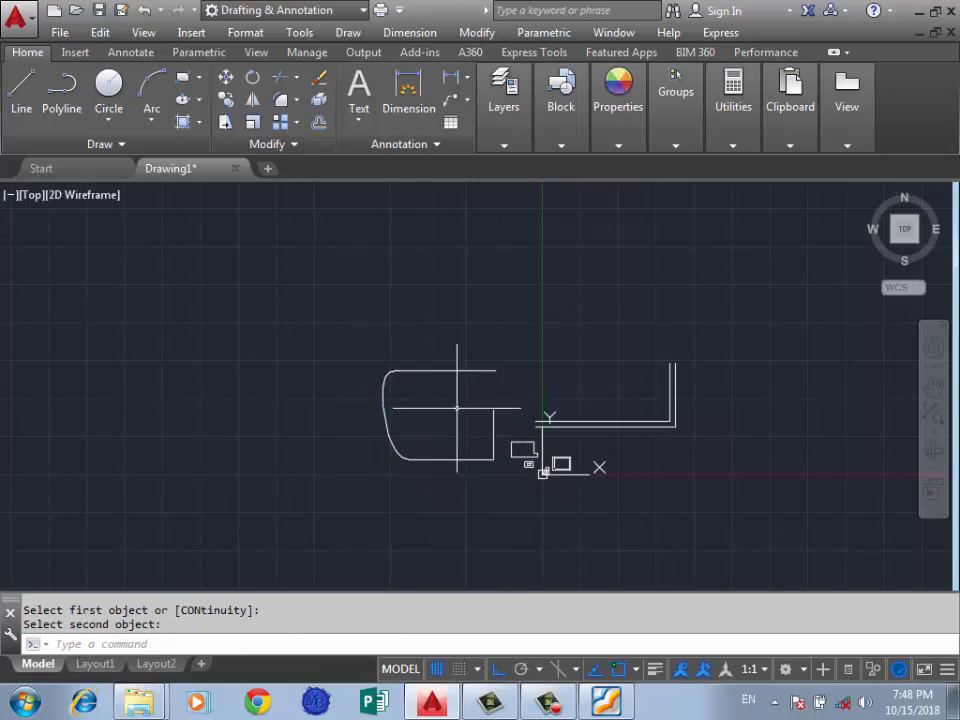
Step: Add a second smooth blend from the lower line's left end diagonally to the upper line's right end
{"action": "key", "text": "Return"}
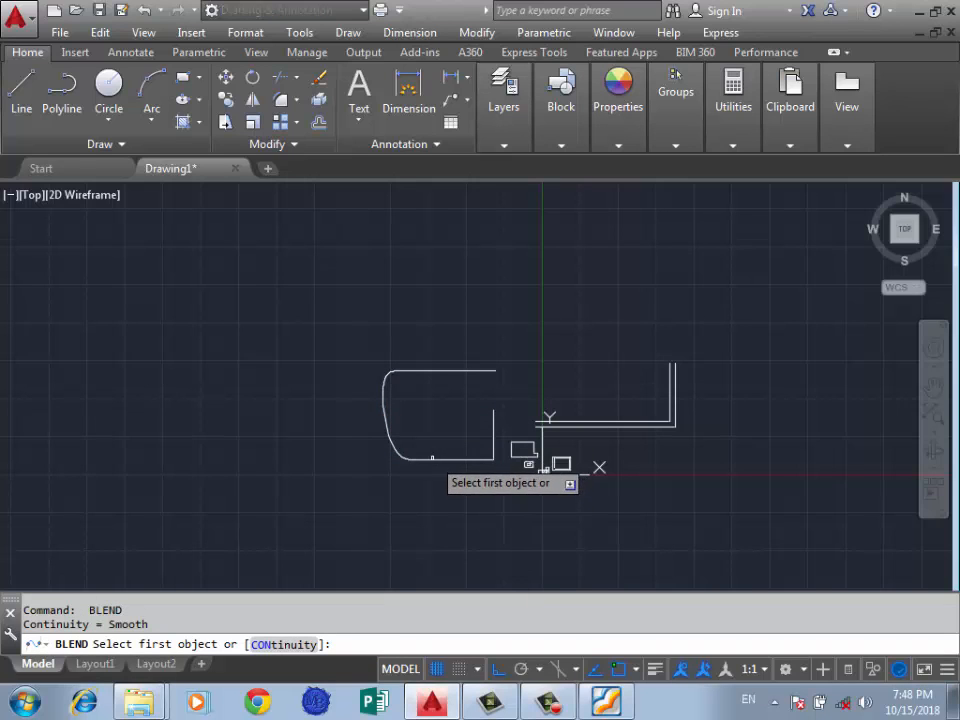
{"action": "left_click", "coordinate": [431, 460]}
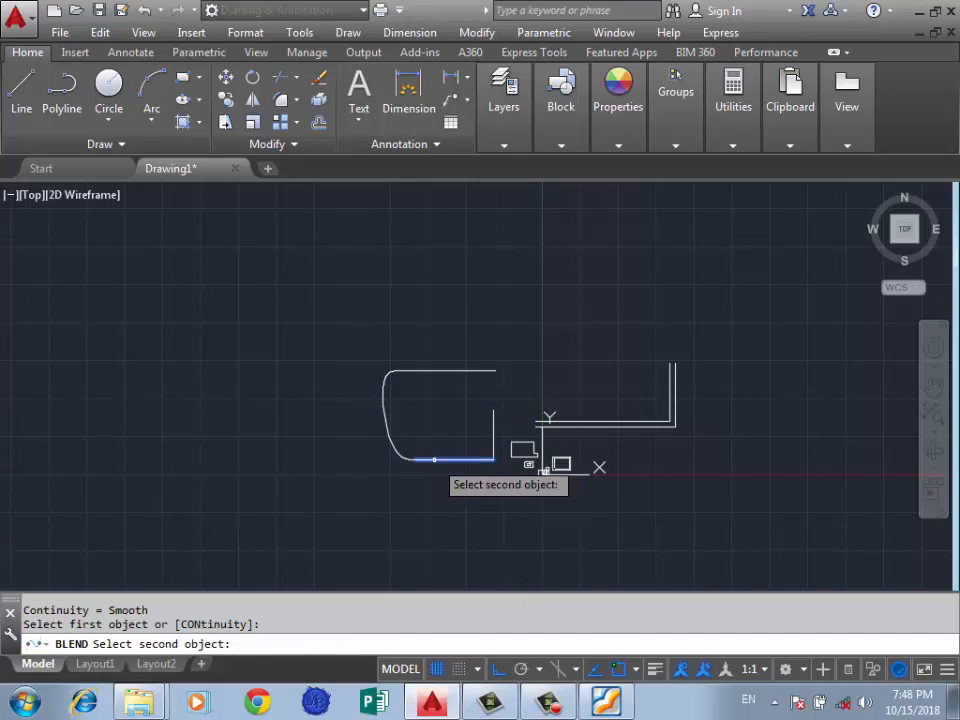
{"action": "left_click", "coordinate": [484, 371]}
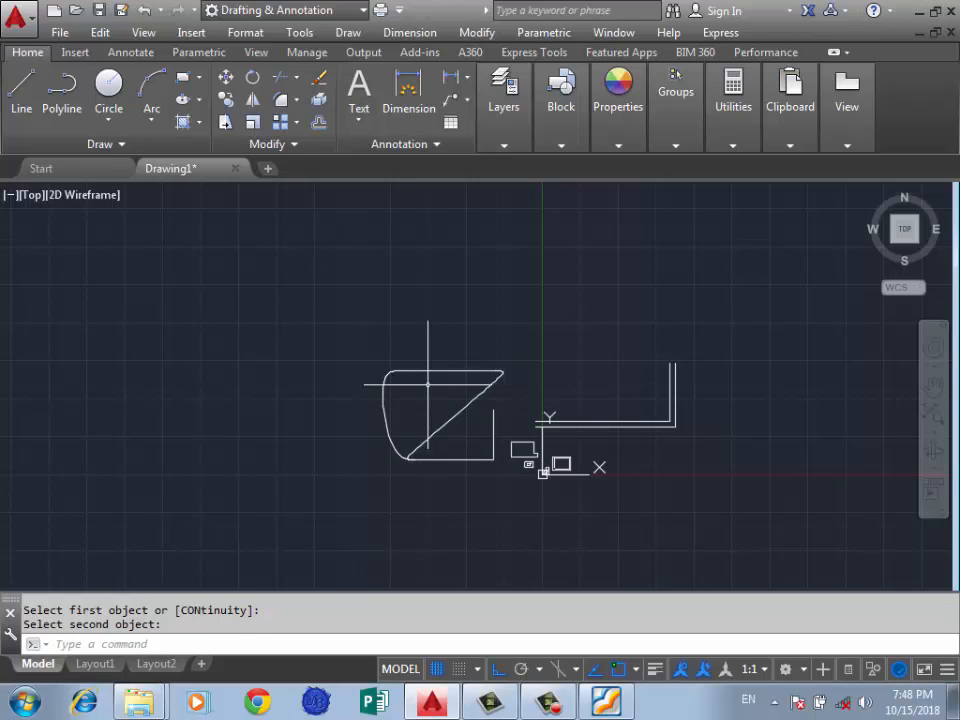
{"action": "scroll", "coordinate": [427, 383], "scroll_direction": "up", "scroll_amount": 4}
{"action": "scroll", "coordinate": [411, 364], "scroll_direction": "down", "scroll_amount": 2}
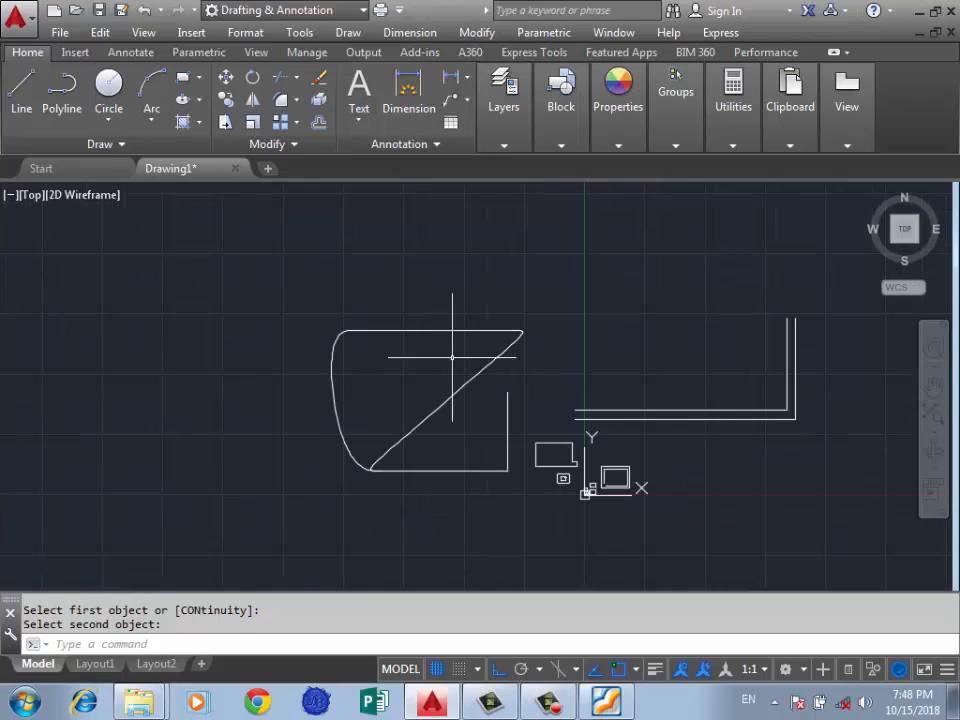
Step: Draw a large, nearly square rectangle in the empty area above the existing shapes, just right of the Y axis
{"action": "scroll", "coordinate": [428, 407], "scroll_direction": "down", "scroll_amount": 4}
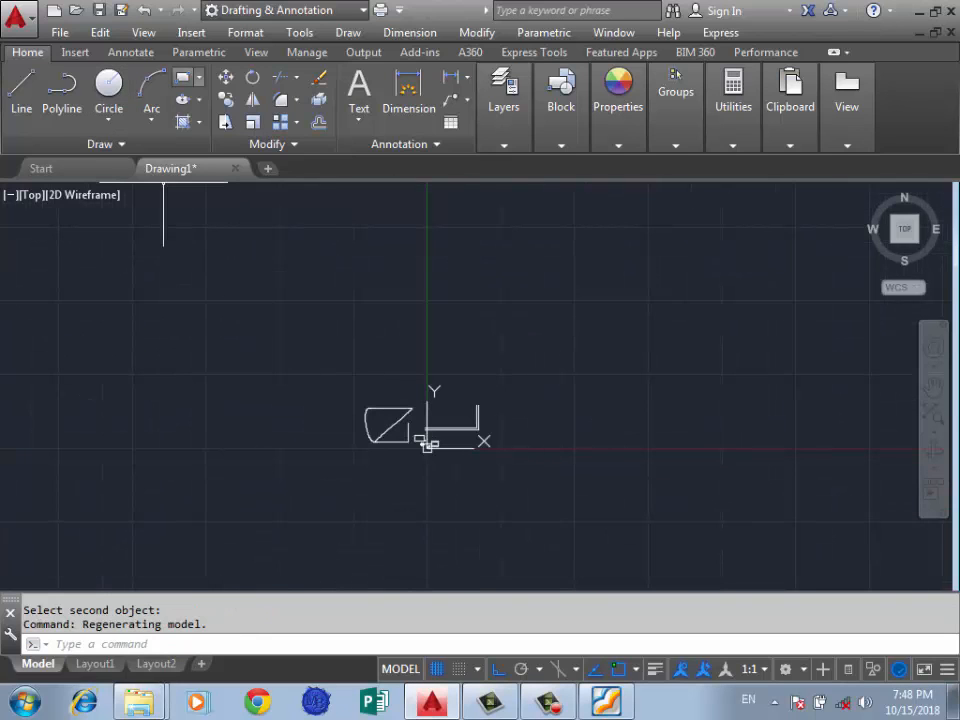
{"action": "left_click", "coordinate": [183, 77]}
{"action": "scroll", "coordinate": [320, 423], "scroll_direction": "down", "scroll_amount": 2}
{"action": "scroll", "coordinate": [447, 336], "scroll_direction": "up", "scroll_amount": 6}
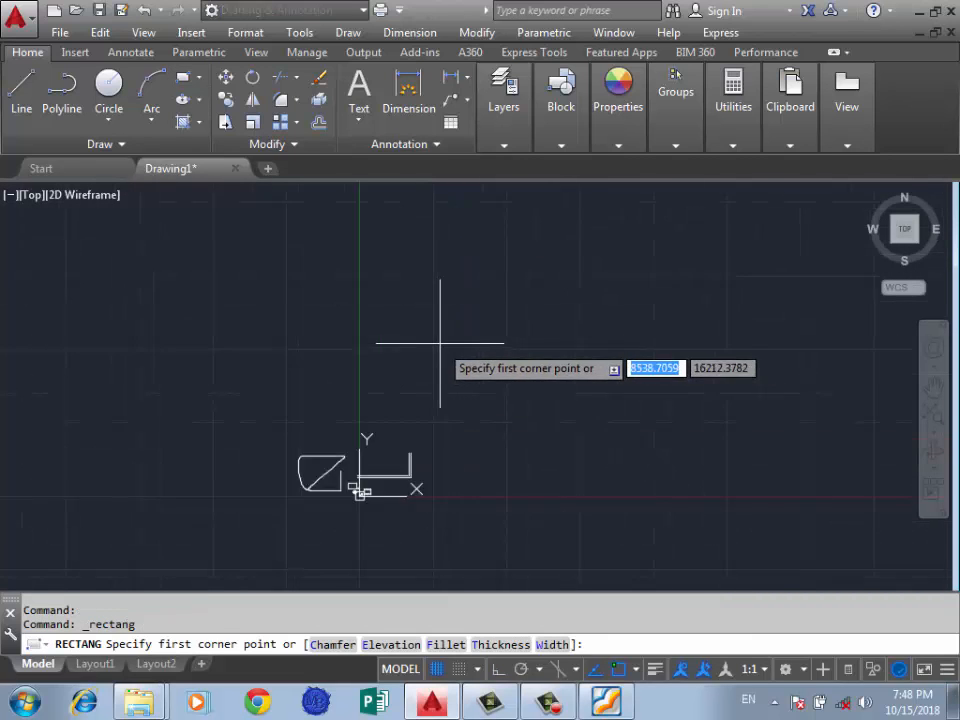
{"action": "scroll", "coordinate": [501, 347], "scroll_direction": "down", "scroll_amount": 3}
{"action": "scroll", "coordinate": [501, 358], "scroll_direction": "up", "scroll_amount": 2}
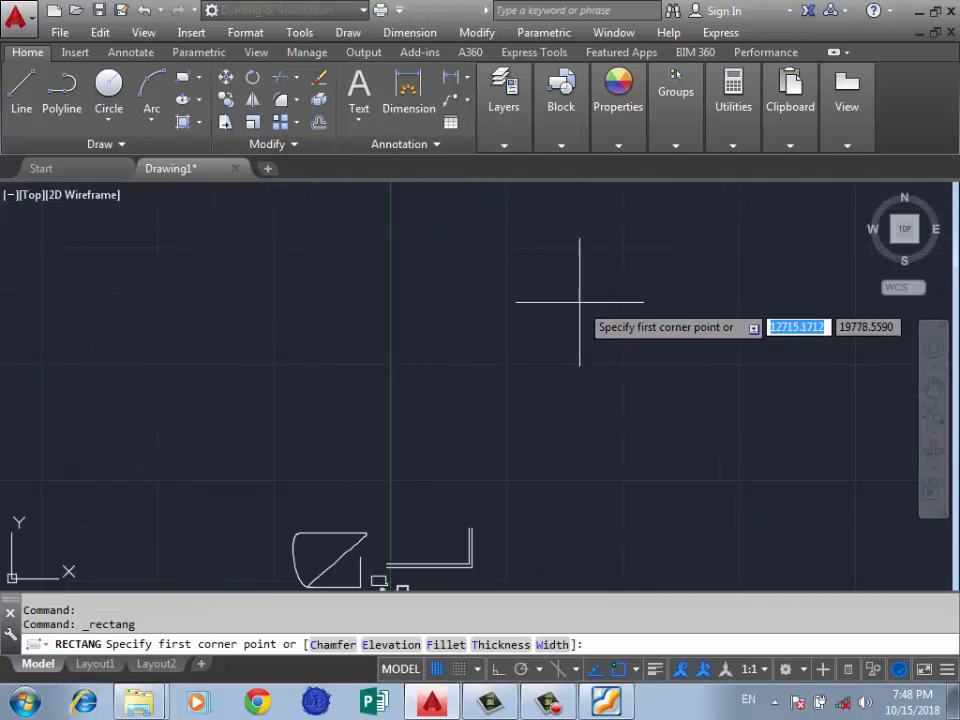
{"action": "left_click", "coordinate": [630, 244]}
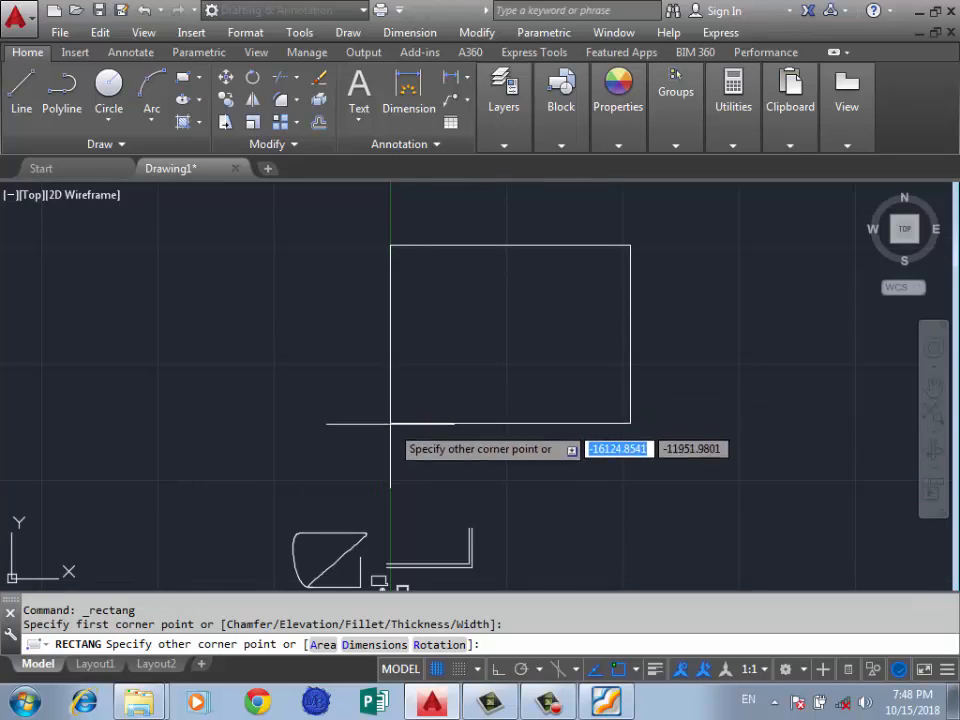
{"action": "left_click", "coordinate": [393, 478]}
Step: Try to offset the large rectangle inward, picking the distance from its top edge's midpoint to a point just below
{"action": "scroll", "coordinate": [517, 237], "scroll_direction": "up", "scroll_amount": 2}
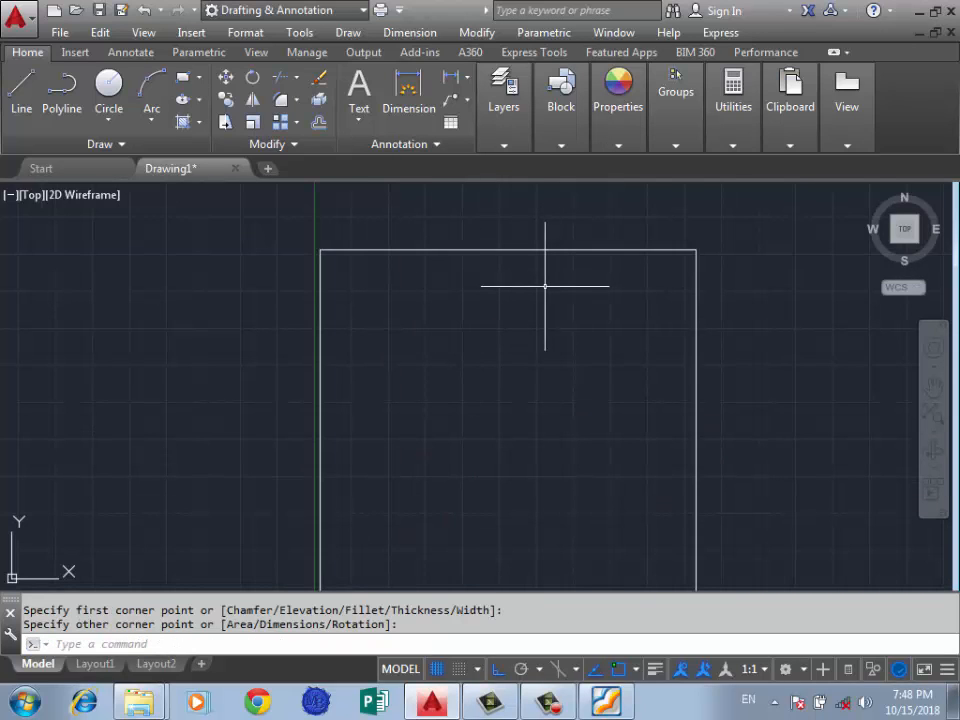
{"action": "key", "text": "Return"}
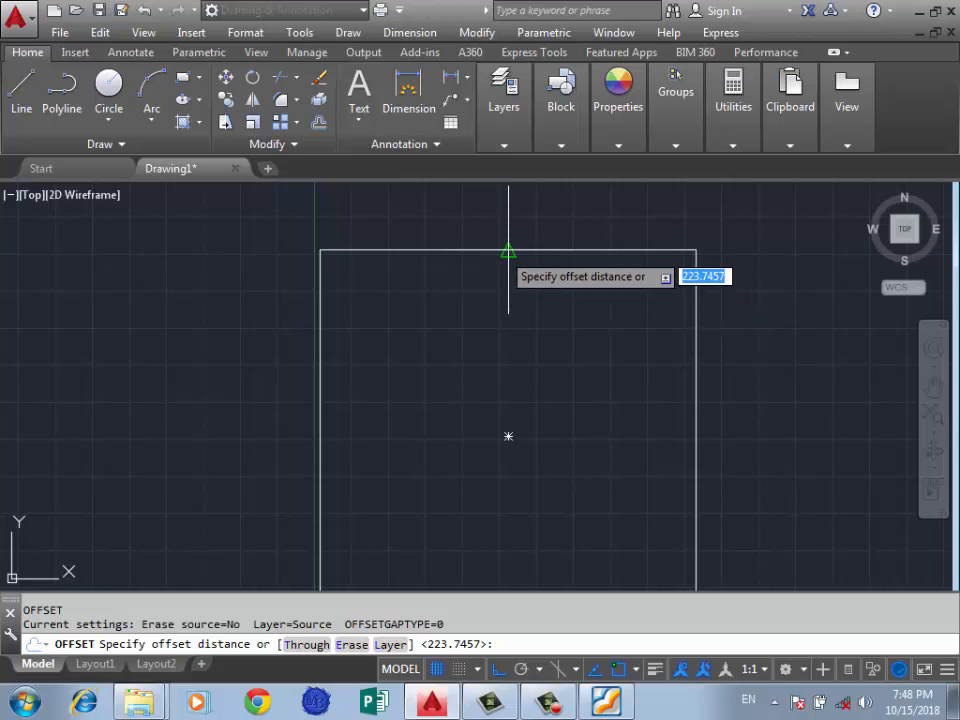
{"action": "left_click", "coordinate": [508, 250]}
{"action": "left_click", "coordinate": [500, 295]}
{"action": "left_click", "coordinate": [508, 251]}
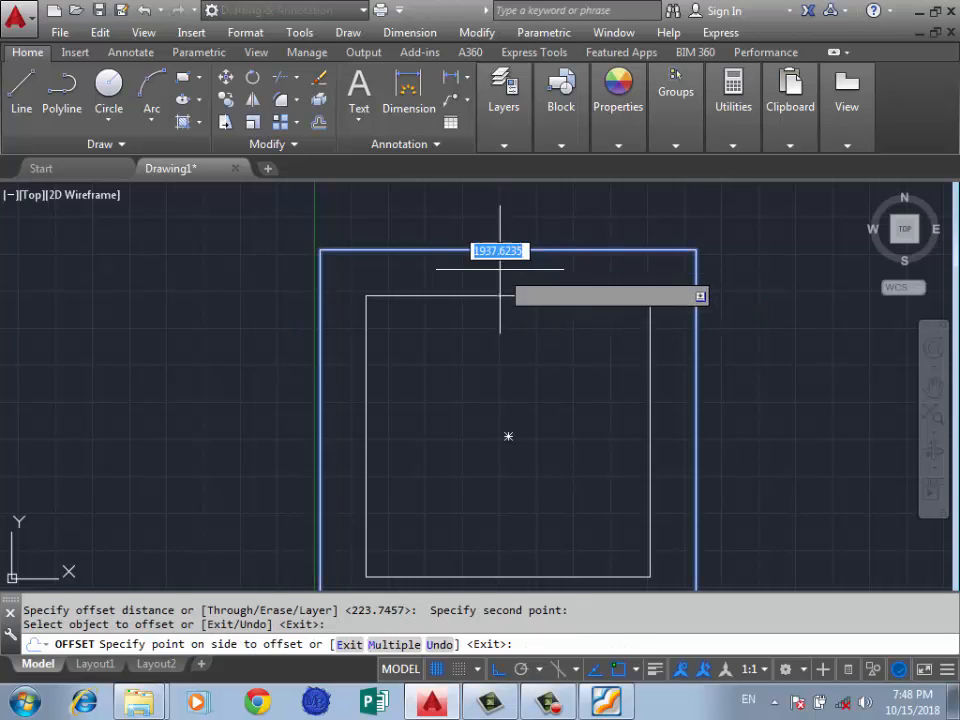
{"action": "key", "text": "Escape"}
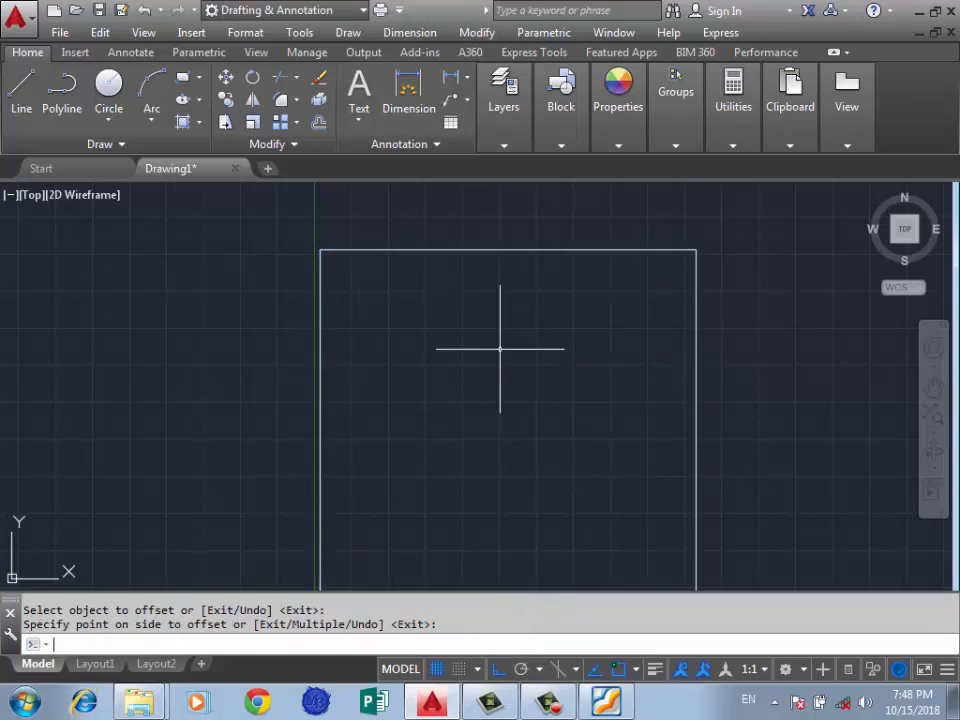
Step: Explode the large rectangle into separate lines
{"action": "scroll", "coordinate": [516, 250], "scroll_direction": "down", "scroll_amount": 4}
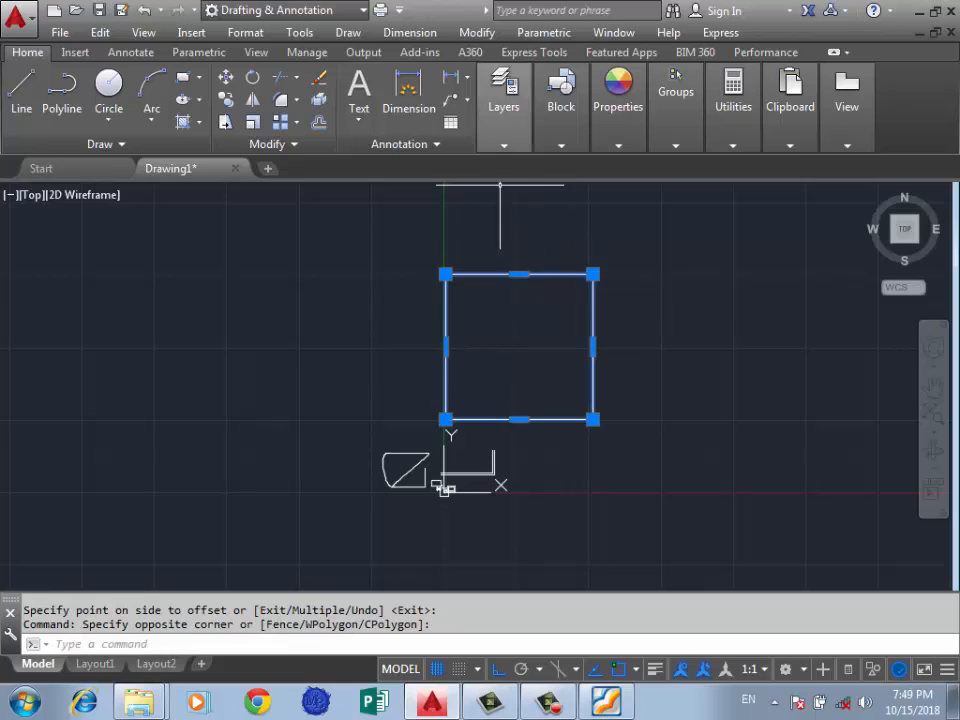
{"action": "left_click", "coordinate": [476, 32]}
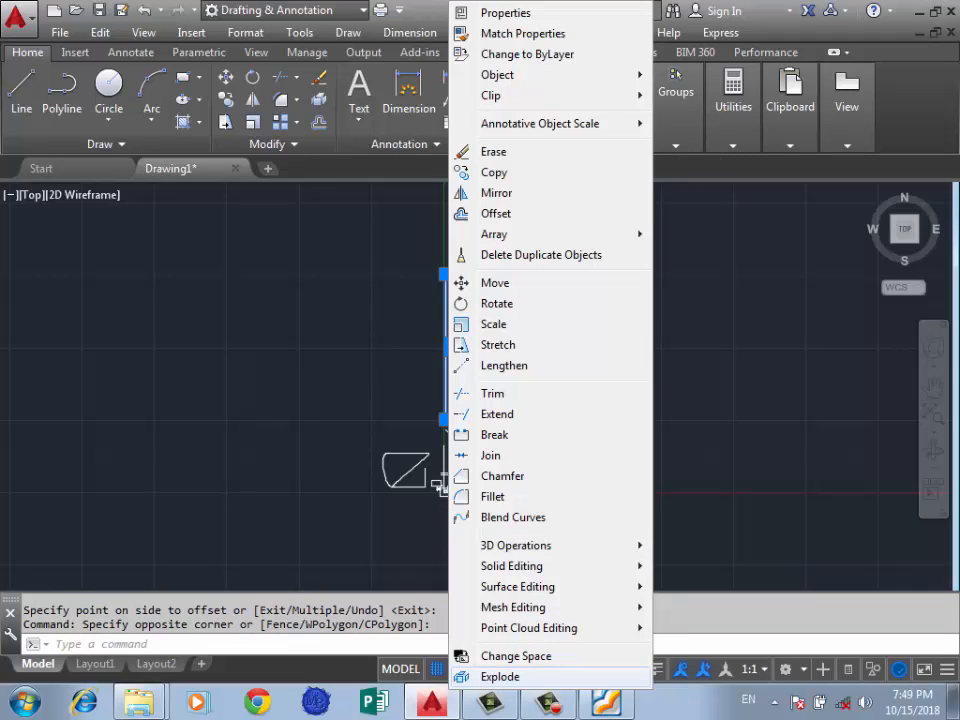
{"action": "left_click", "coordinate": [500, 676]}
Step: Check the exploded edges by selecting the top edge on its own, clearing it, and selecting only the right edge
{"action": "left_click", "coordinate": [557, 252]}
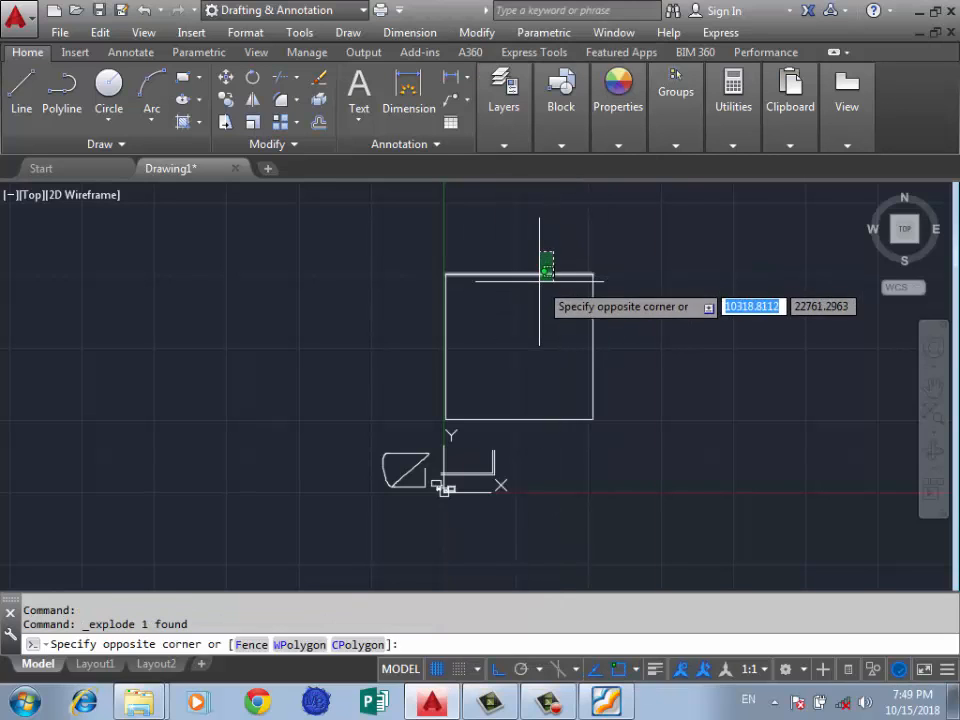
{"action": "left_click", "coordinate": [540, 282]}
{"action": "key", "text": "Escape"}
{"action": "left_click", "coordinate": [636, 306]}
{"action": "left_click", "coordinate": [591, 321]}
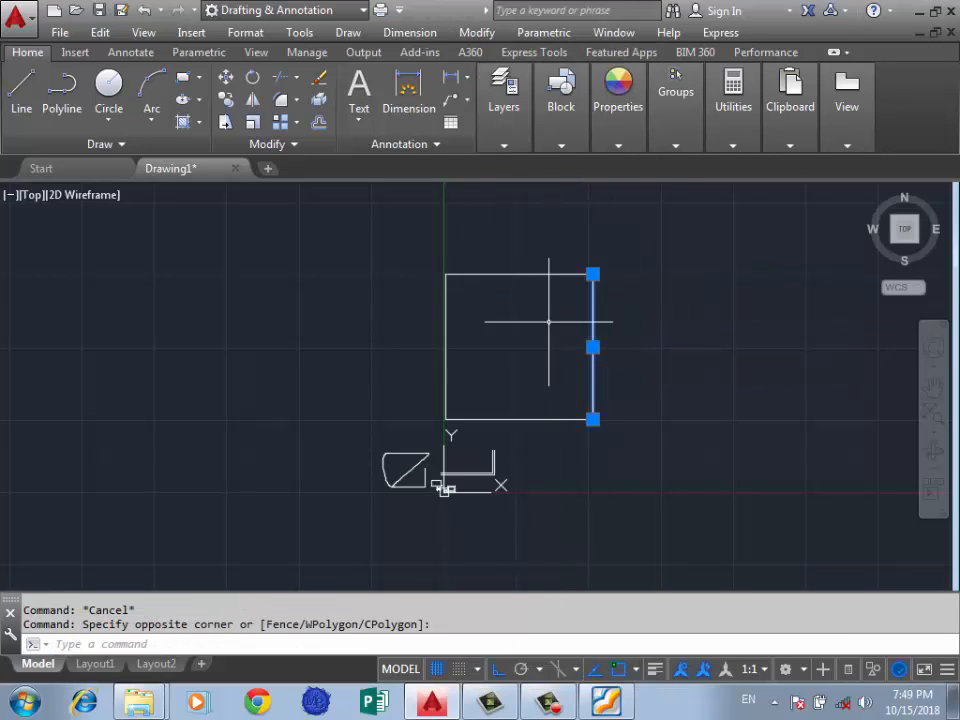
Step: Try offsetting only the square's exploded top edge inward, picking the distance from its midpoint to a point just below, and undo the offset
{"action": "key", "text": "Escape"}
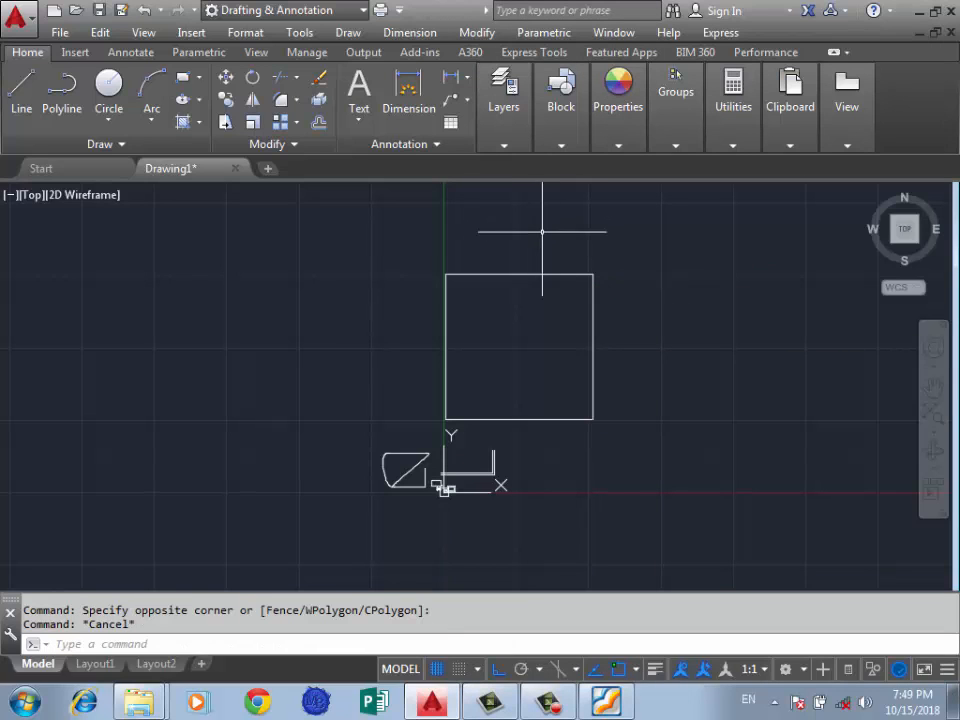
{"action": "type", "text": "o"}
{"action": "key", "text": "Return"}
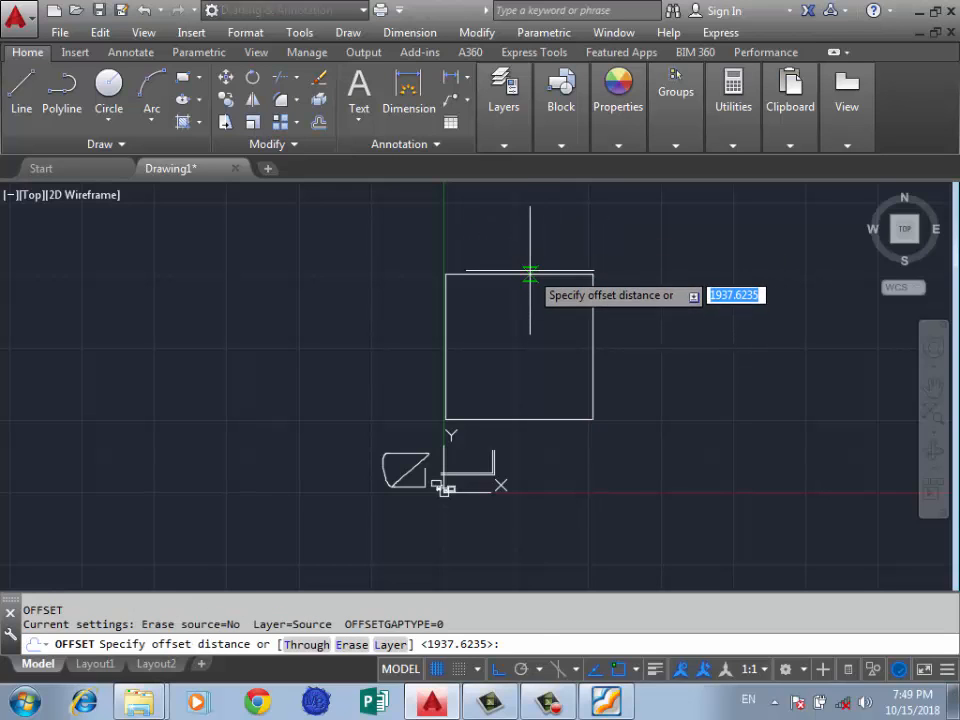
{"action": "left_click", "coordinate": [529, 273]}
{"action": "left_click", "coordinate": [530, 298]}
{"action": "left_click", "coordinate": [524, 274]}
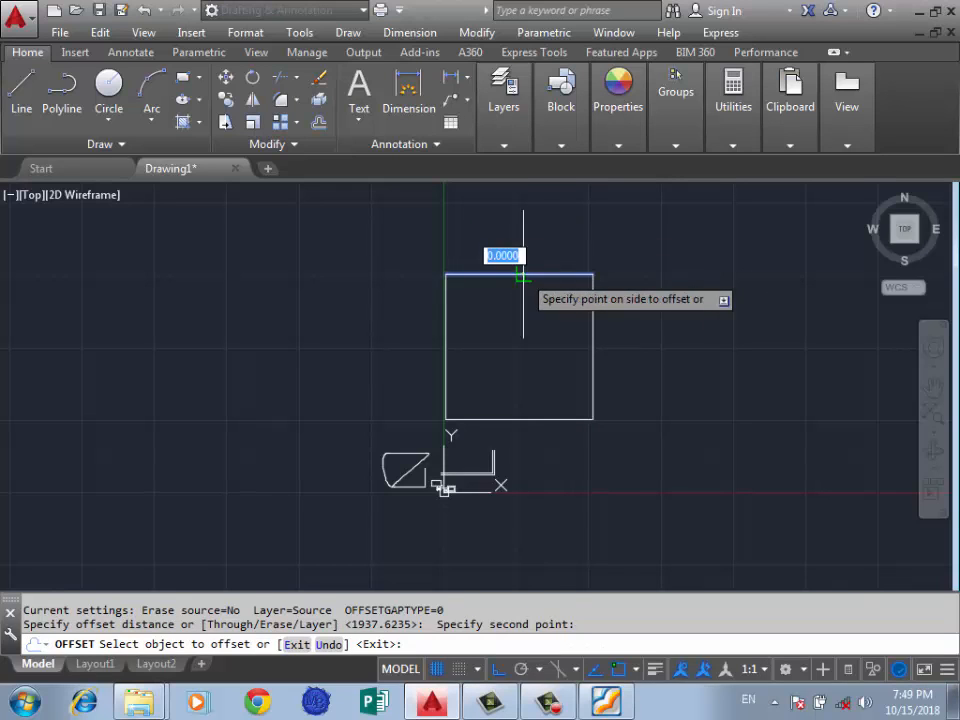
{"action": "left_click", "coordinate": [530, 305]}
{"action": "key", "text": "Return"}
{"action": "key", "text": "ctrl+z"}
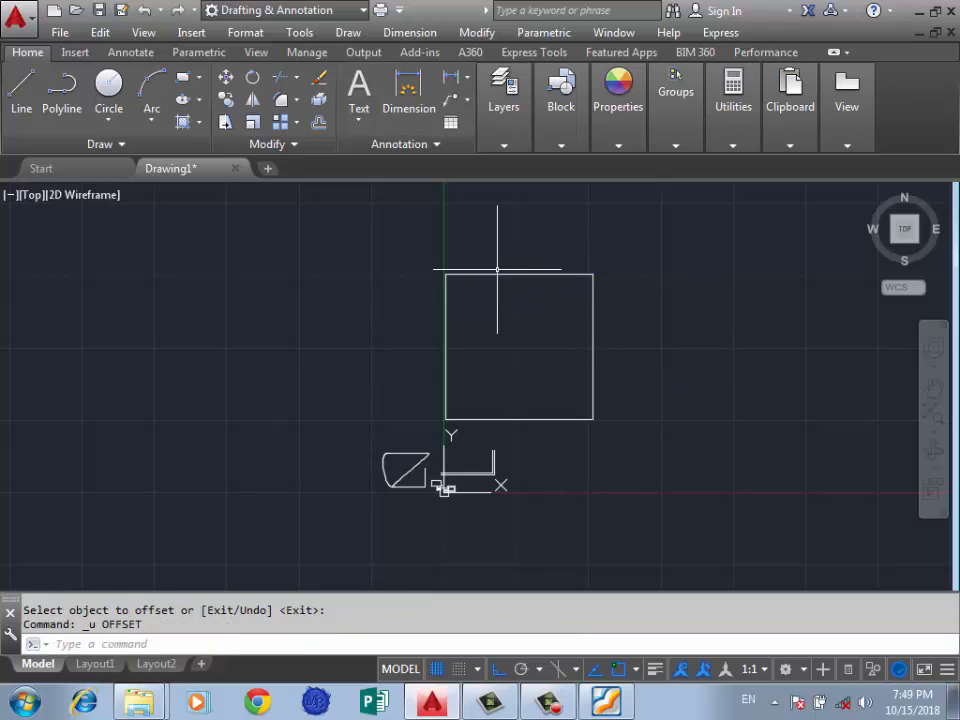
Step: Create a polyline boundary with island detection by picking an internal point inside the large square
{"action": "scroll", "coordinate": [482, 268], "scroll_direction": "up", "scroll_amount": 4}
{"action": "scroll", "coordinate": [498, 272], "scroll_direction": "down", "scroll_amount": 2}
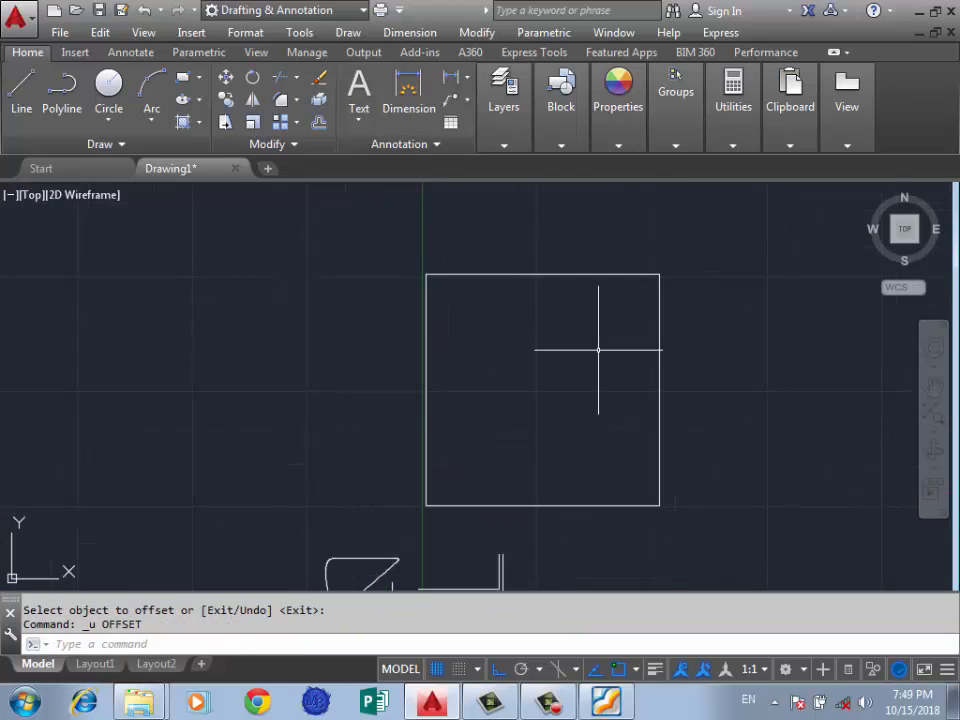
{"action": "type", "text": "b"}
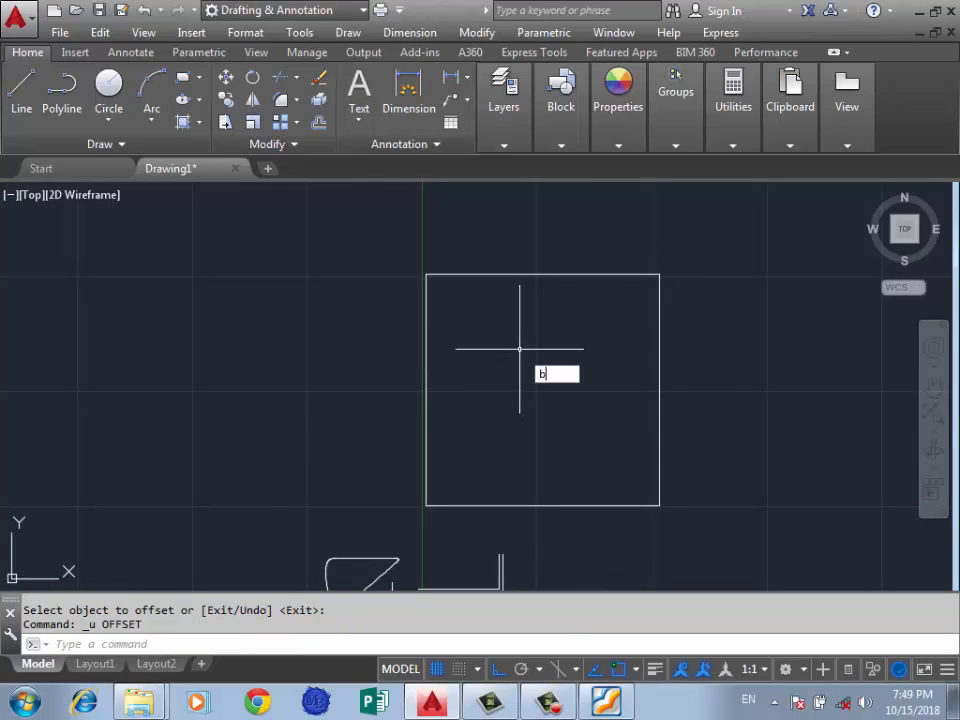
{"action": "type", "text": "o"}
{"action": "key", "text": "Return"}
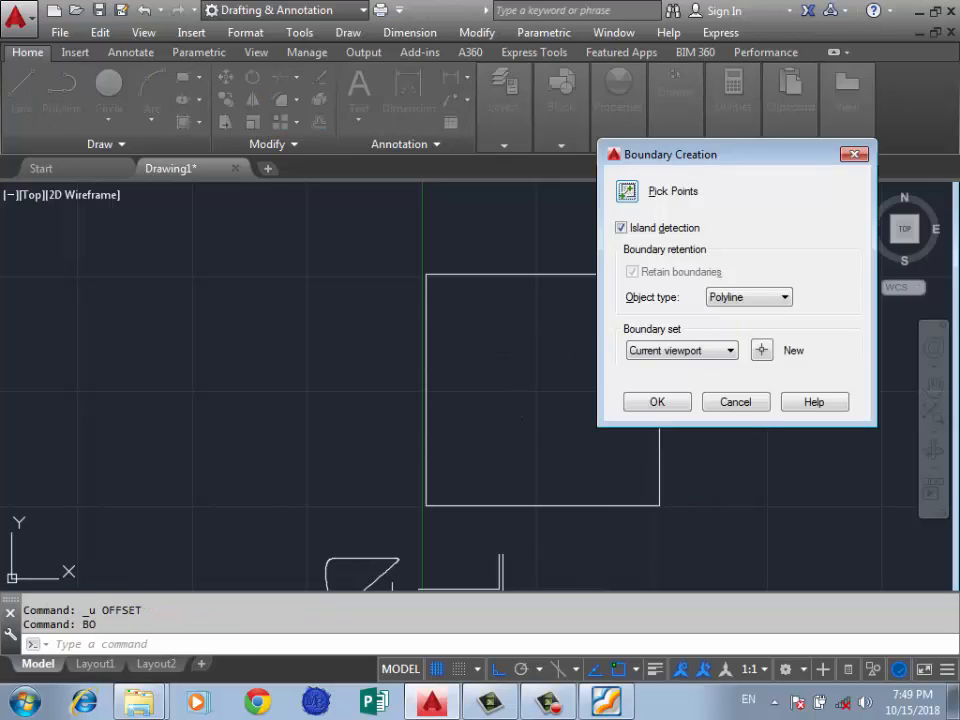
{"action": "left_click", "coordinate": [627, 191]}
{"action": "left_click", "coordinate": [546, 364]}
{"action": "key", "text": "Return"}
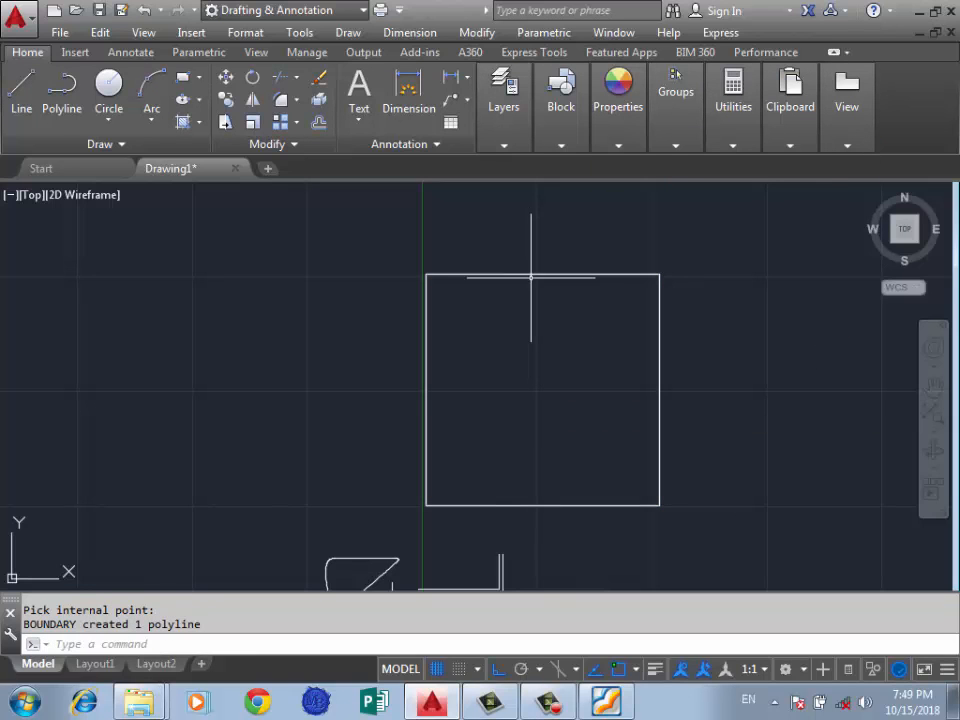
Step: Check the new boundary polyline by selecting it at the square's top edge, and undo the boundary creation
{"action": "left_click", "coordinate": [529, 270]}
{"action": "left_click", "coordinate": [520, 258]}
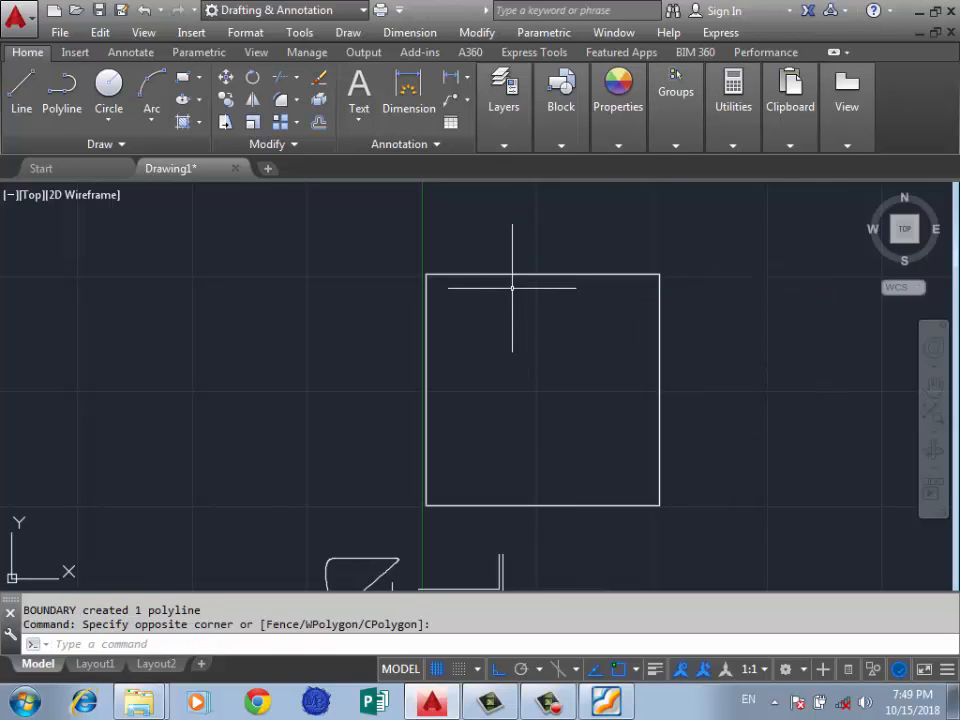
{"action": "left_click", "coordinate": [513, 286]}
{"action": "left_click", "coordinate": [530, 250]}
{"action": "left_click", "coordinate": [512, 278]}
{"action": "left_click", "coordinate": [515, 231]}
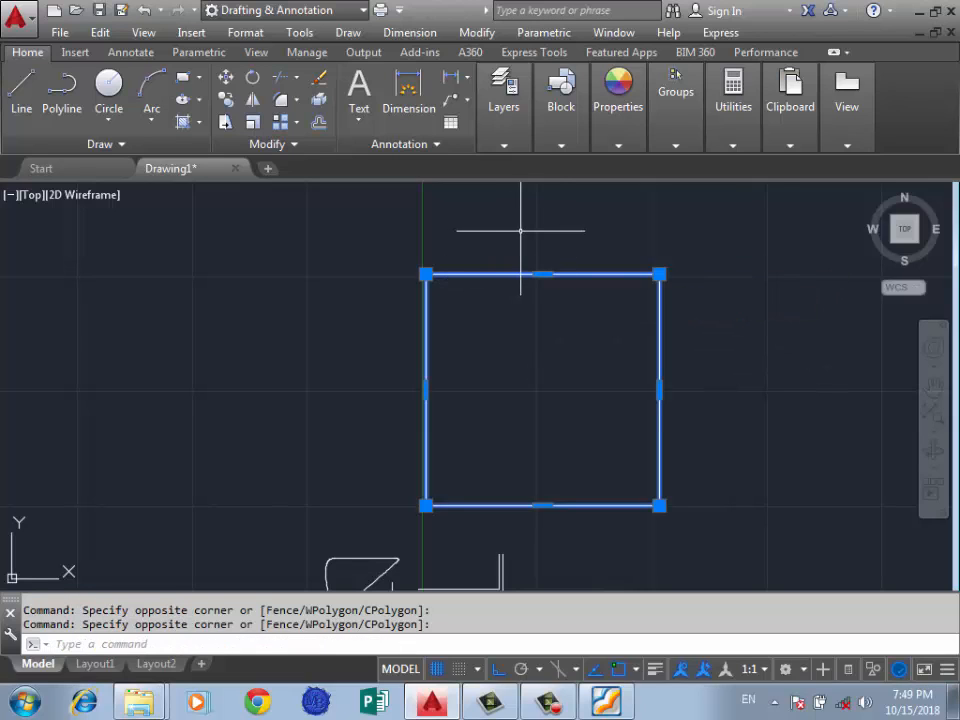
{"action": "key", "text": "ctrl+z"}
{"action": "key", "text": "ctrl+z"}
Step: Start a multiple polyline edit on the large square's four separate lines and convert them to polylines
{"action": "scroll", "coordinate": [525, 273], "scroll_direction": "up", "scroll_amount": 2}
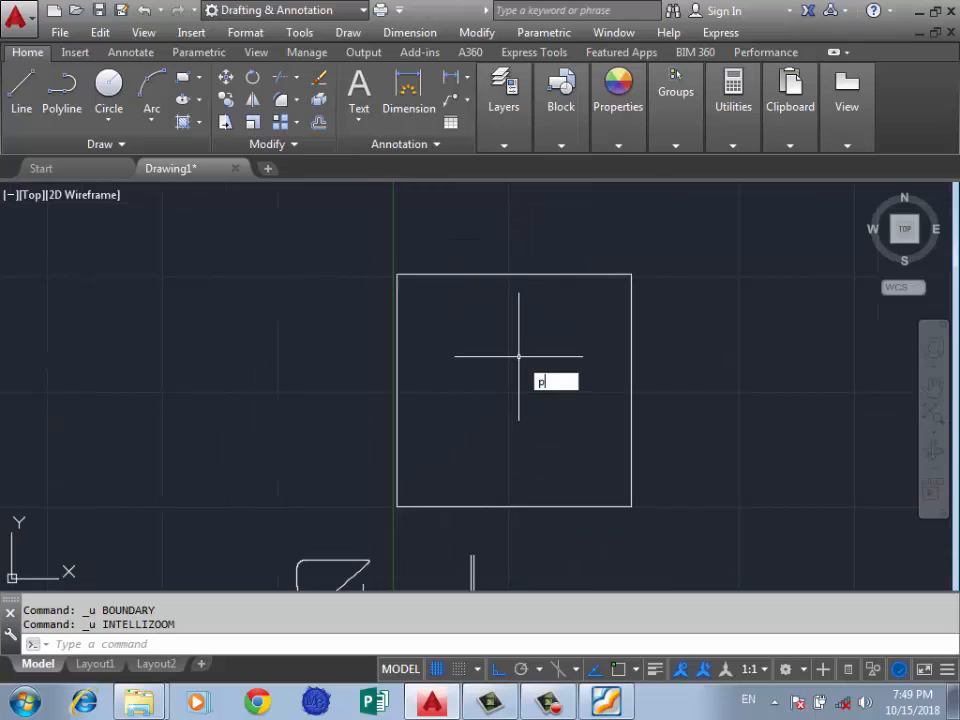
{"action": "type", "text": "ed"}
{"action": "key", "text": "Return"}
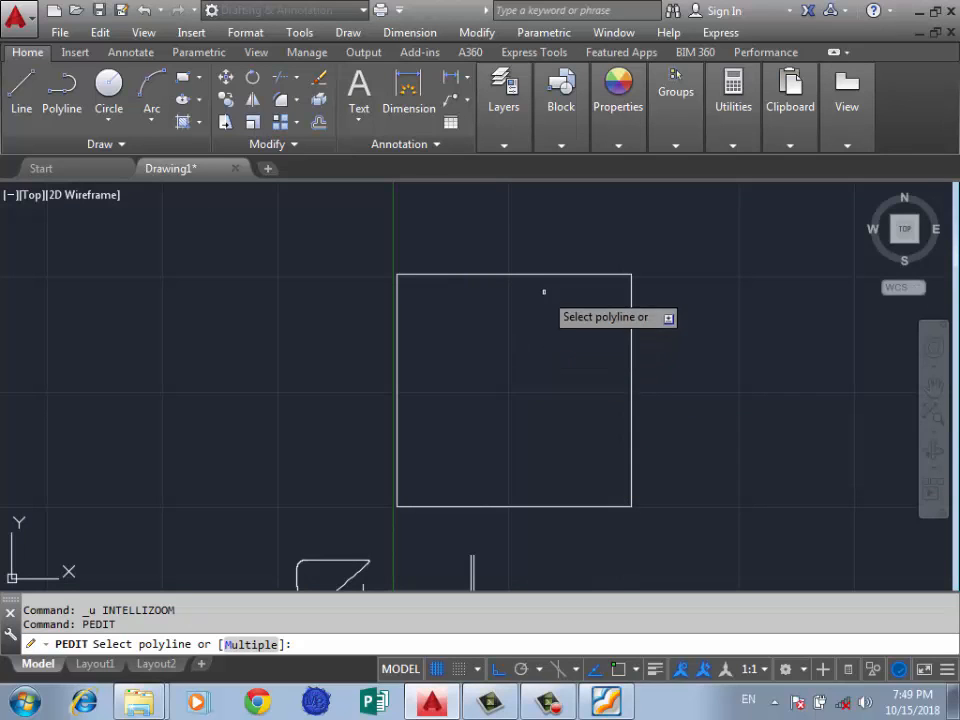
{"action": "type", "text": "m"}
{"action": "key", "text": "Return"}
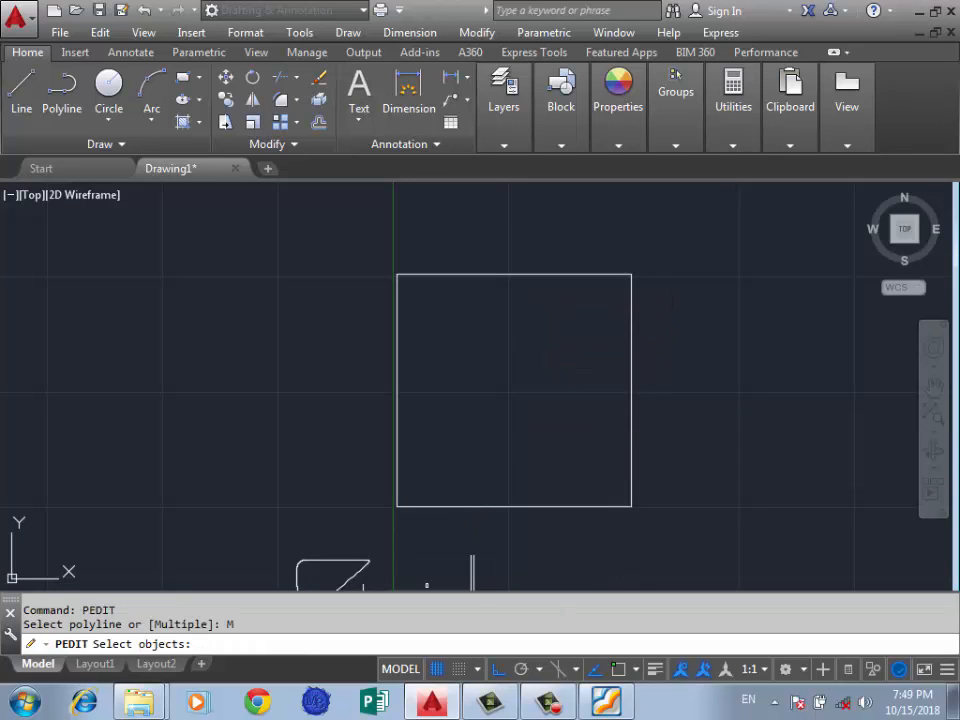
{"action": "left_click", "coordinate": [673, 242]}
{"action": "left_click", "coordinate": [378, 518]}
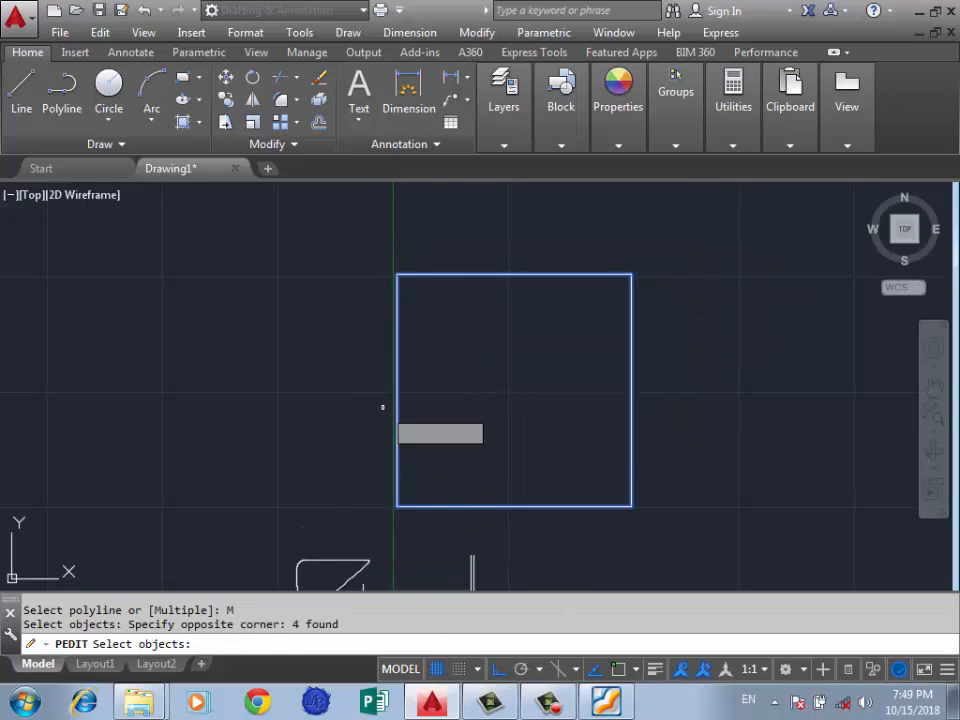
{"action": "key", "text": "Return"}
{"action": "key", "text": "Return"}
Step: Join the square's four segments into one polyline, picking two points inside it for the fuzz distance, and select the result to check it
{"action": "key", "text": "Down"}
{"action": "key", "text": "Down"}
{"action": "key", "text": "Down"}
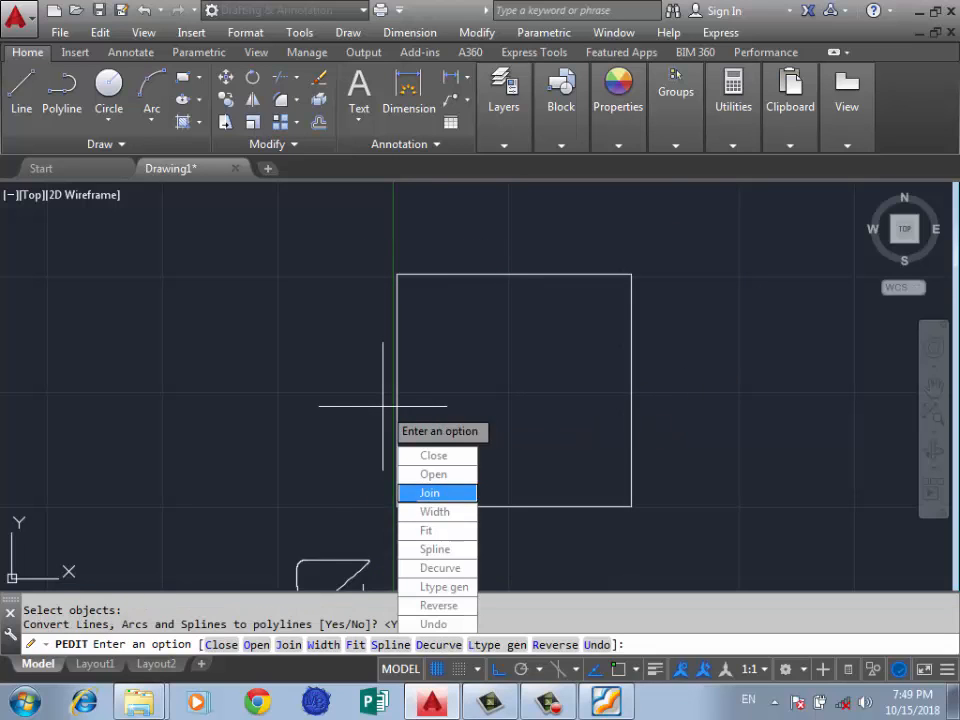
{"action": "key", "text": "Return"}
{"action": "left_click", "coordinate": [443, 337]}
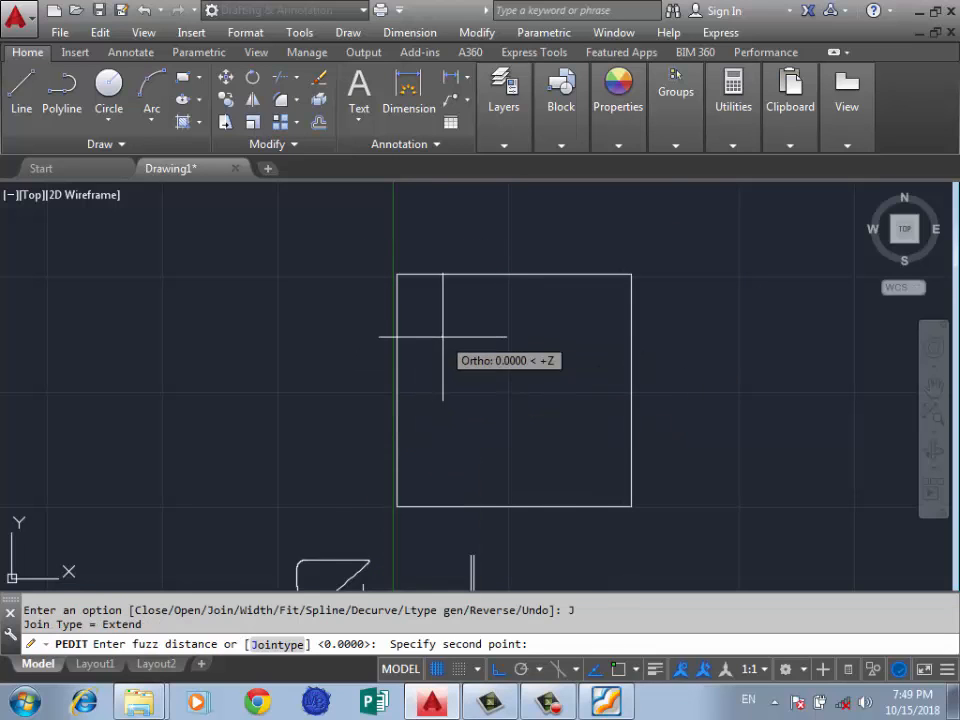
{"action": "left_click", "coordinate": [451, 355]}
{"action": "key", "text": "Return"}
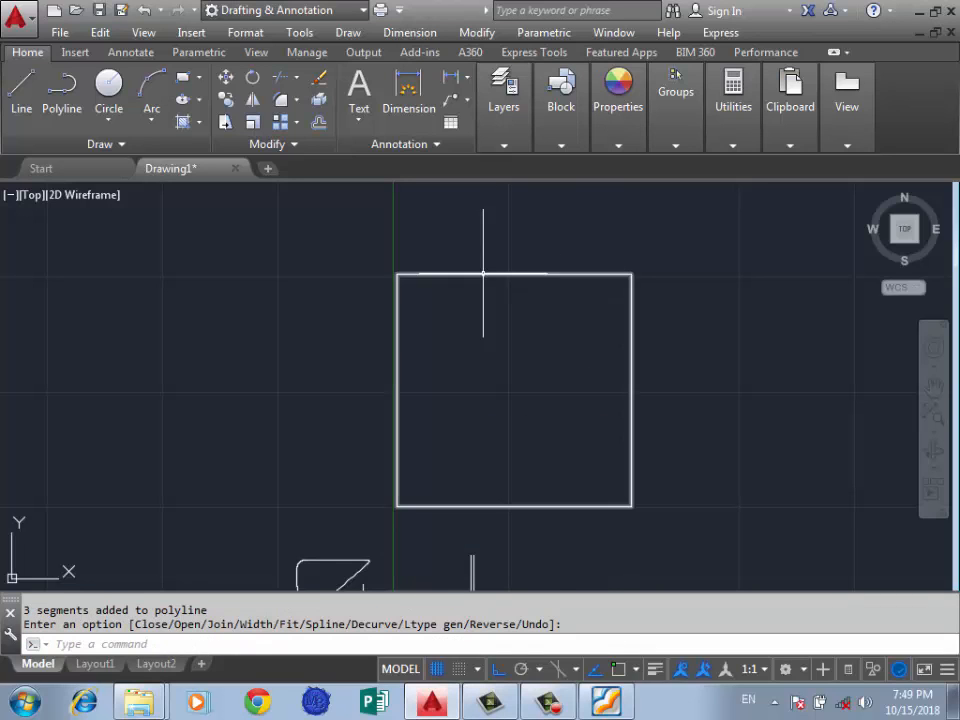
{"action": "left_click", "coordinate": [491, 274]}
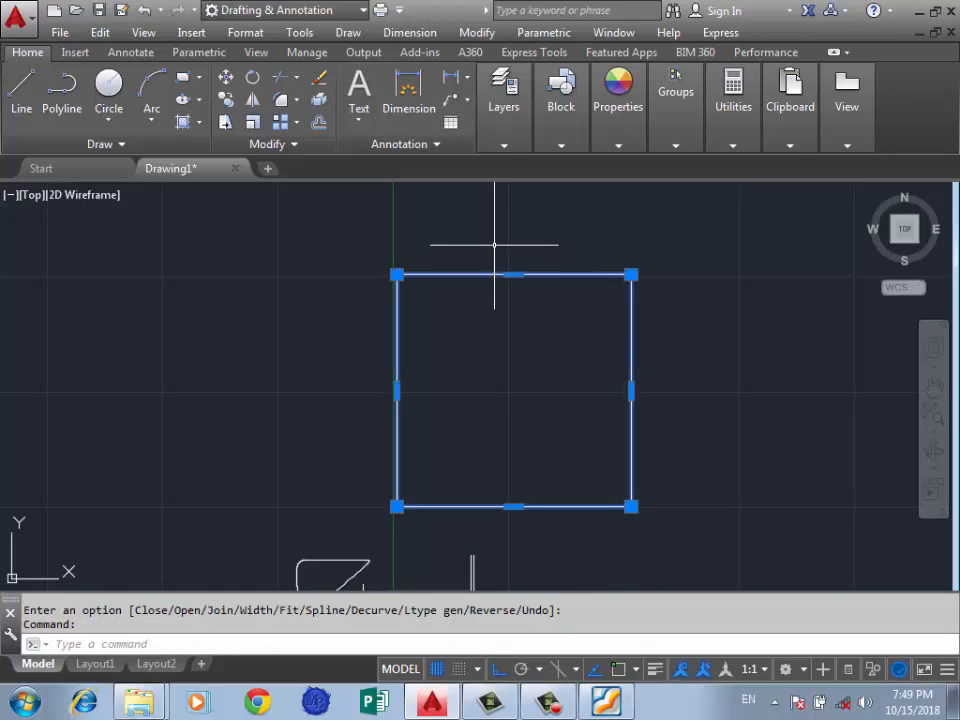
{"action": "key", "text": "Escape"}
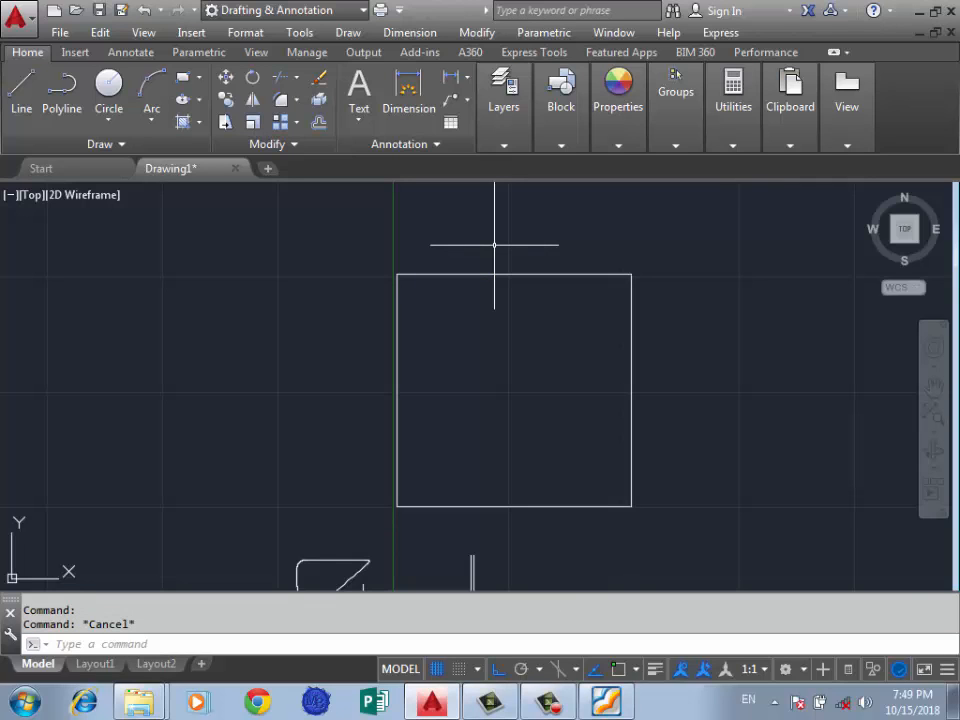
{"action": "scroll", "coordinate": [536, 256], "scroll_direction": "down", "scroll_amount": 1}
{"action": "left_click", "coordinate": [616, 200]}
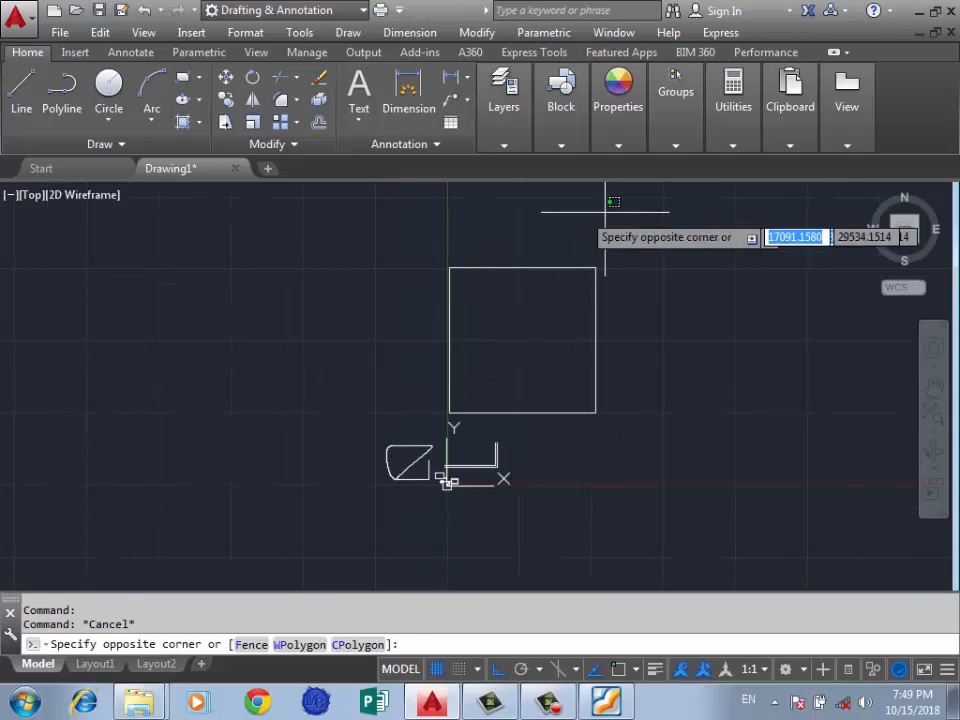
{"action": "left_click", "coordinate": [481, 221]}
{"action": "left_click", "coordinate": [477, 32]}
{"action": "left_click", "coordinate": [298, 382]}
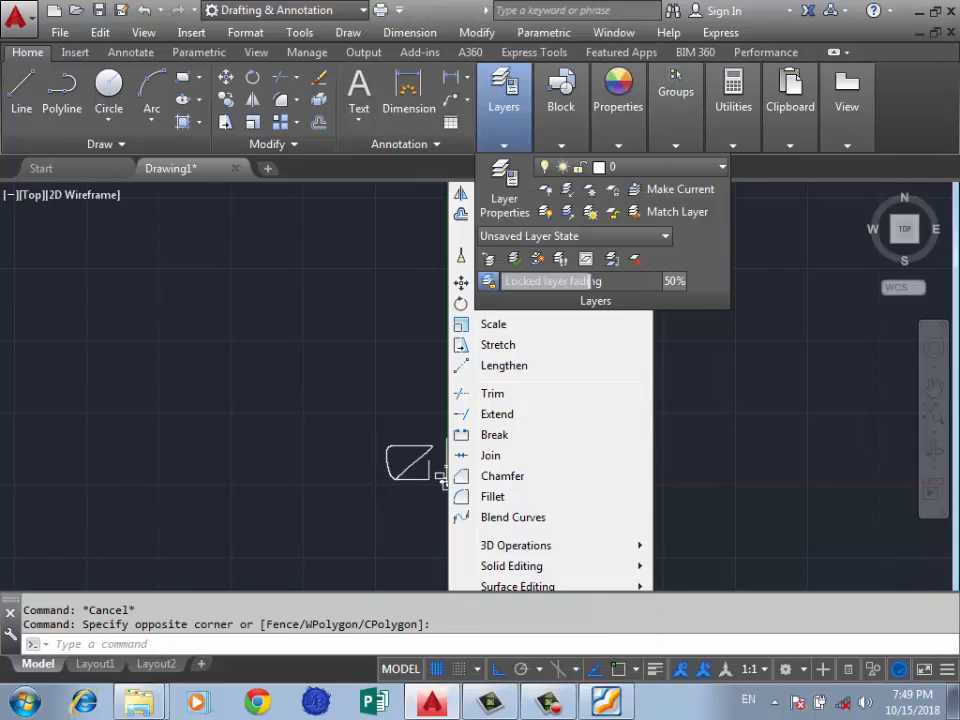
{"action": "left_click", "coordinate": [285, 373]}
Step: Switch to the course outline PDF in Foxit Reader and read the topics of chapters Seven and Eight
{"action": "key", "text": "alt+Tab"}
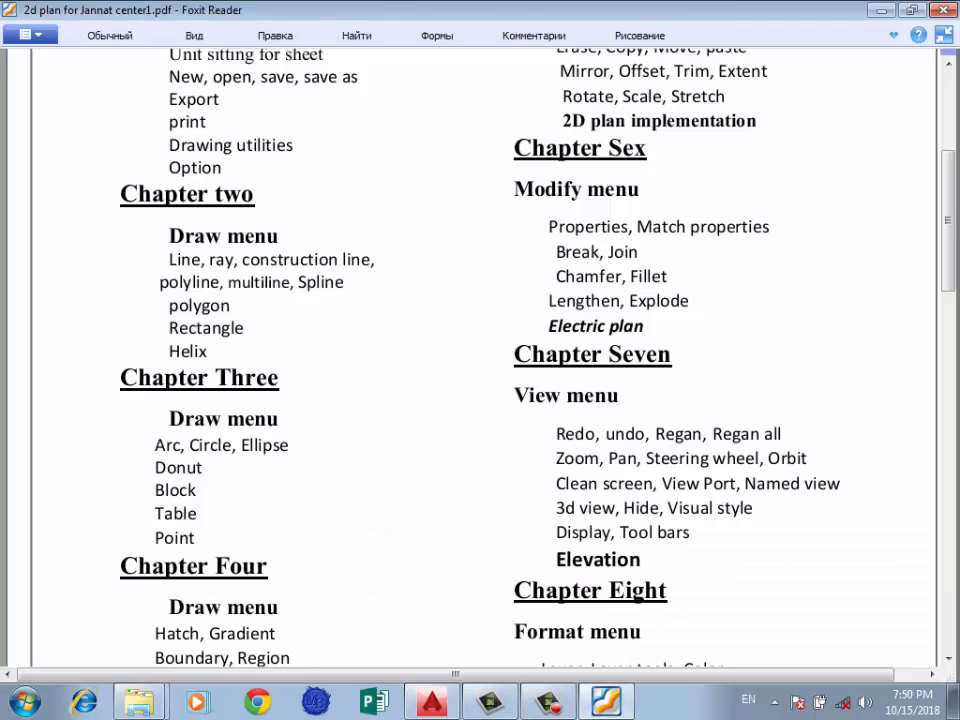
{"action": "scroll", "coordinate": [480, 360], "scroll_direction": "down", "scroll_amount": 3}
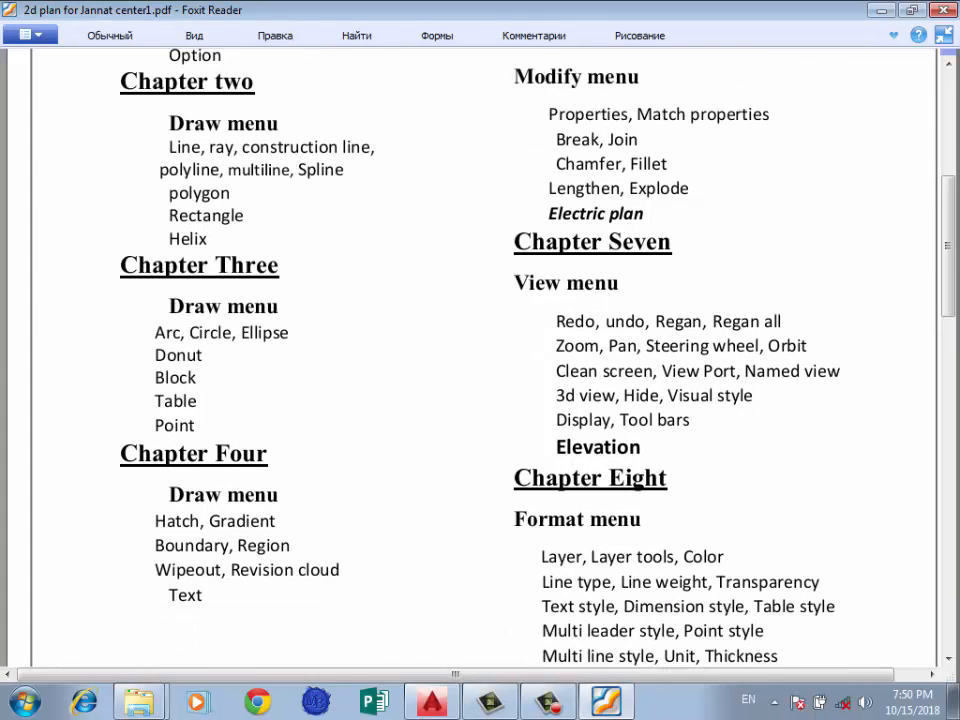
{"action": "scroll", "coordinate": [480, 360], "scroll_direction": "down", "scroll_amount": 3}
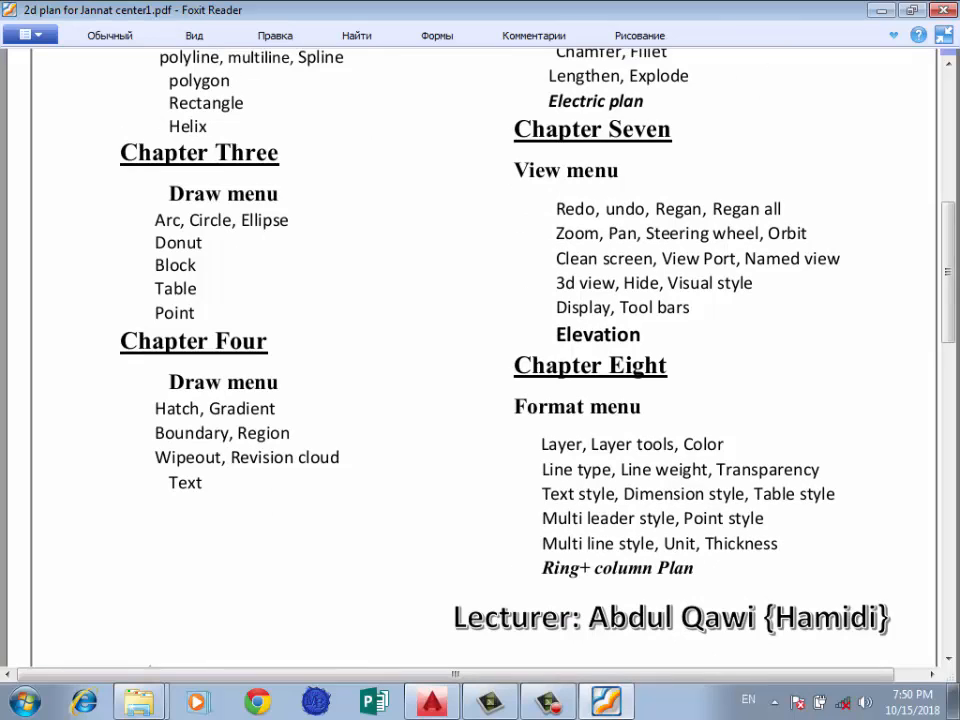
Step: Return to AutoCAD and look through the view commands, including Orbit, Zoom, 3D Views and Visual Styles
{"action": "left_click", "coordinate": [432, 702]}
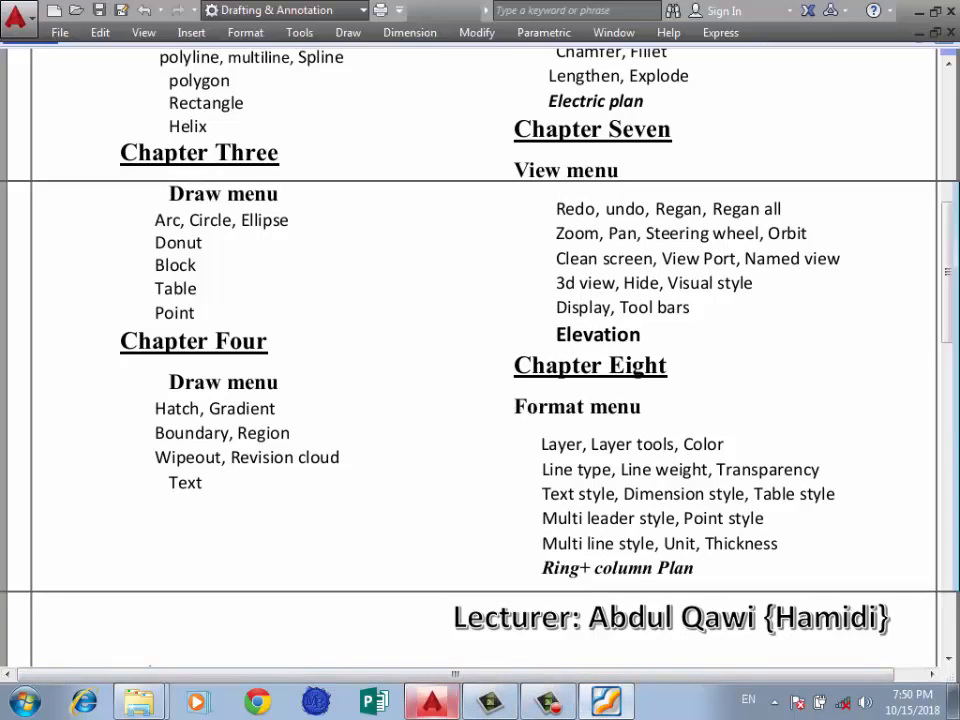
{"action": "left_click", "coordinate": [143, 32]}
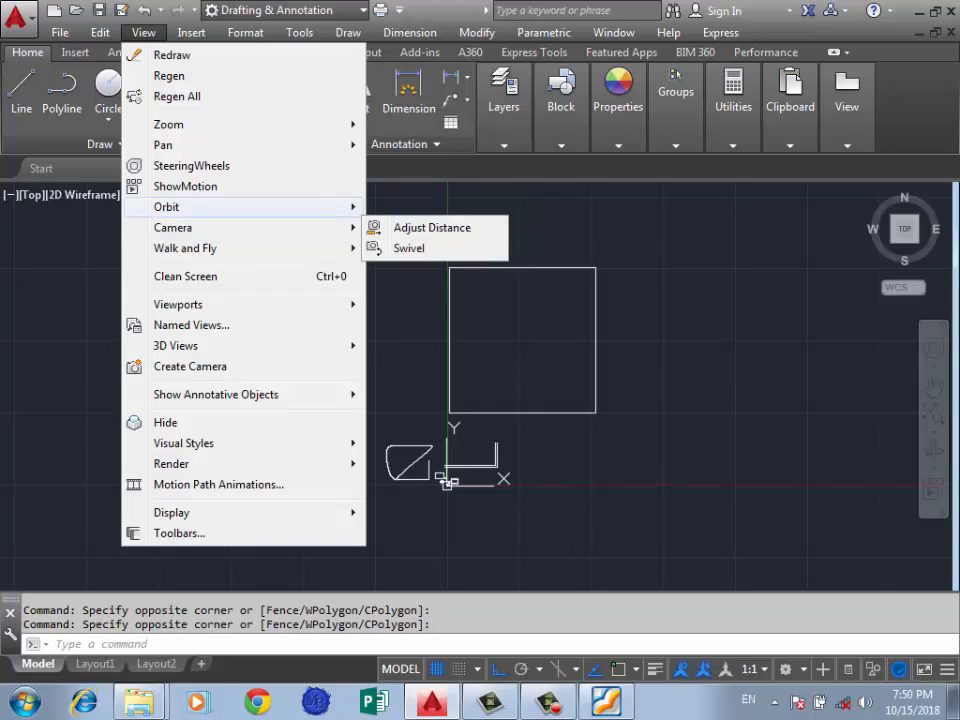
{"action": "mouse_move", "coordinate": [250, 207]}
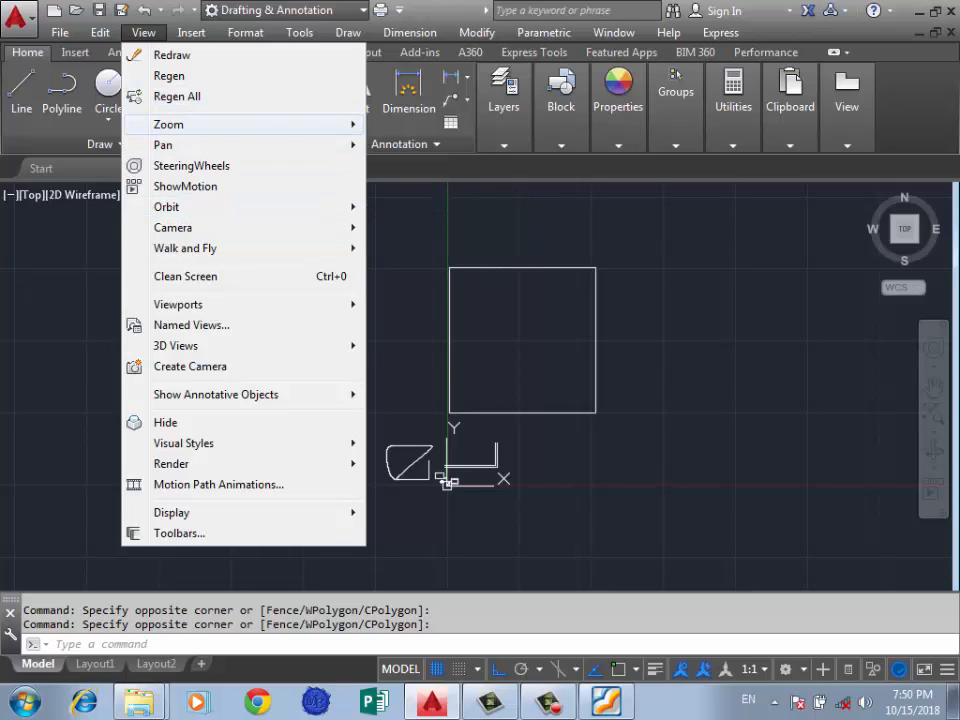
{"action": "mouse_move", "coordinate": [250, 124]}
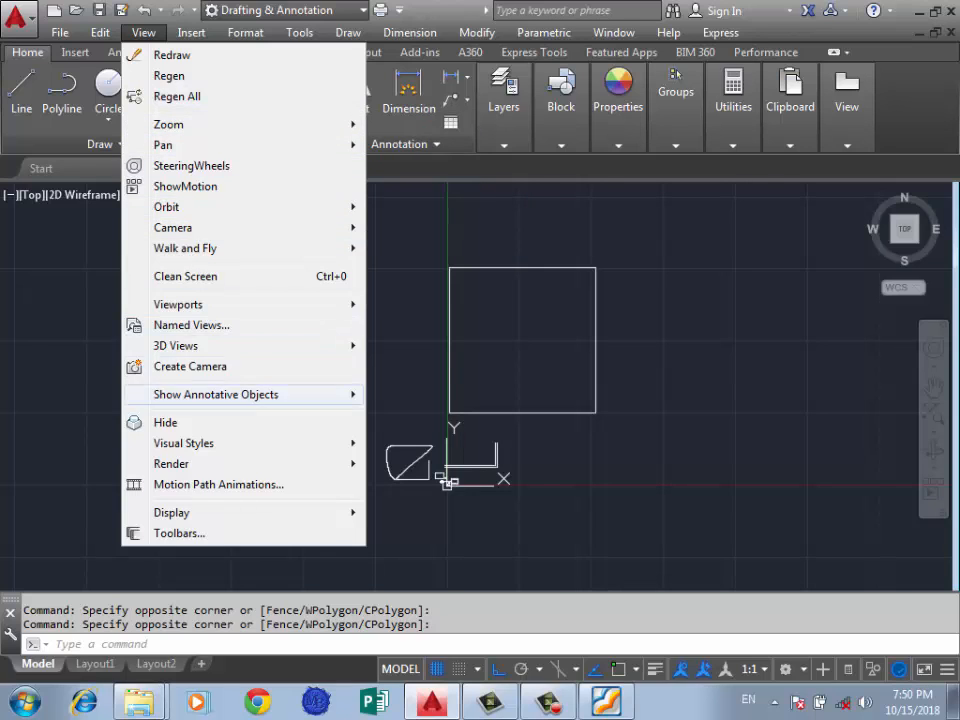
{"action": "mouse_move", "coordinate": [200, 345]}
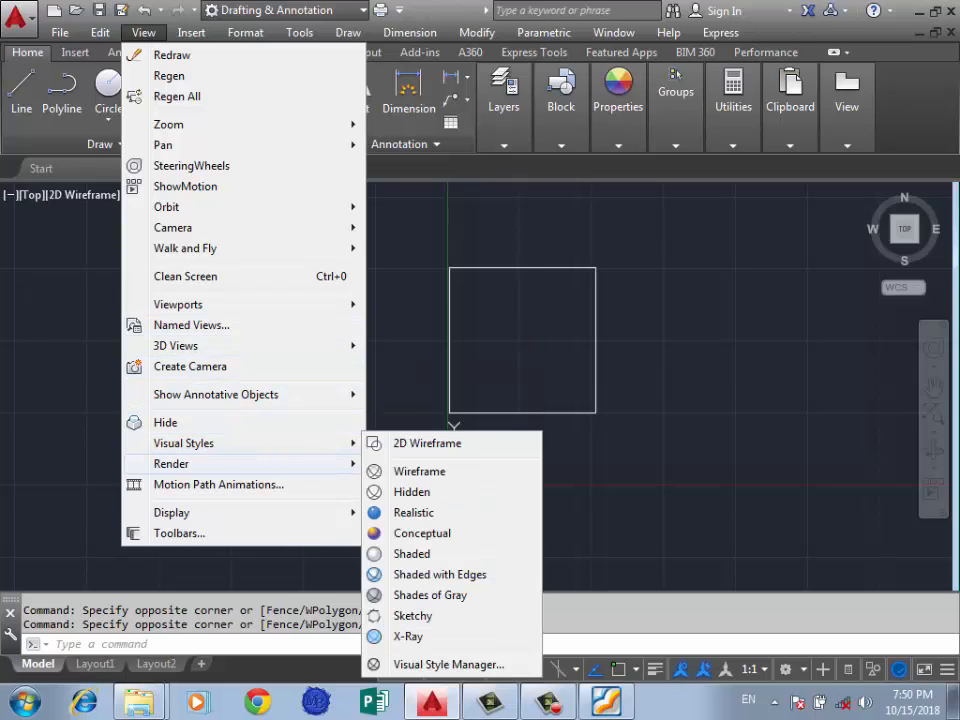
Step: Dismiss the open command list and switch from AutoCAD to Camtasia Studio
{"action": "left_click", "coordinate": [723, 335]}
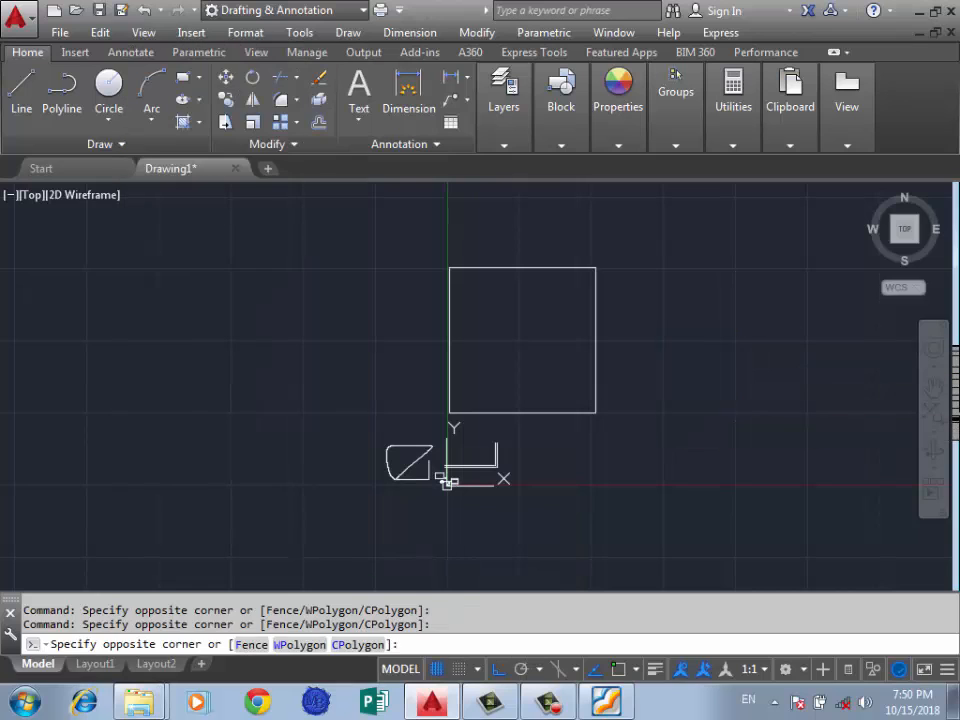
{"action": "left_click", "coordinate": [628, 407]}
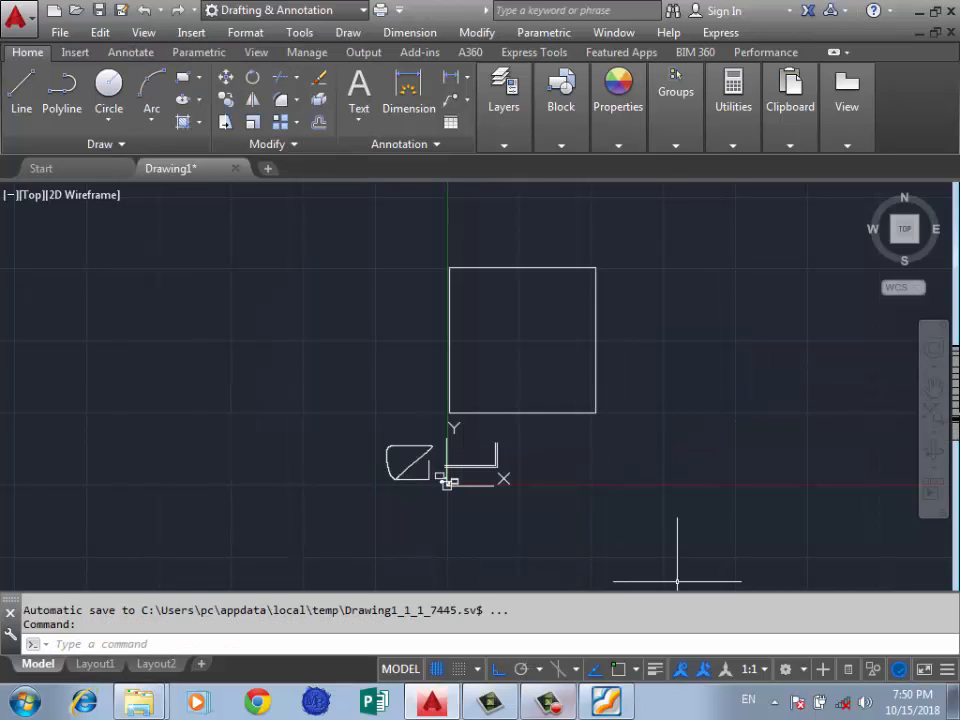
{"action": "left_click", "coordinate": [490, 701]}
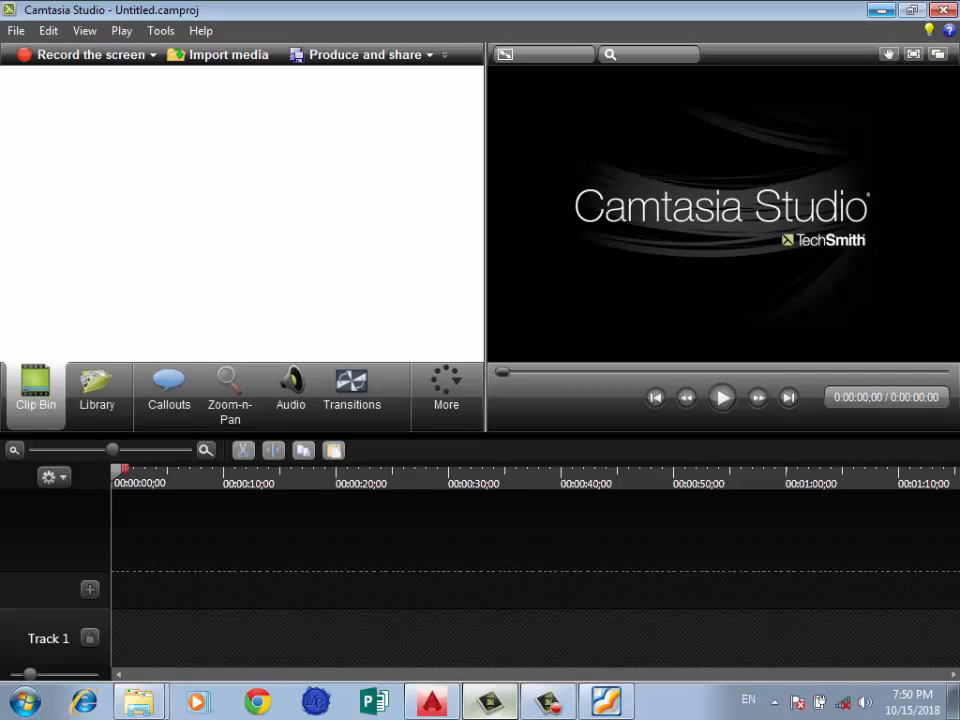